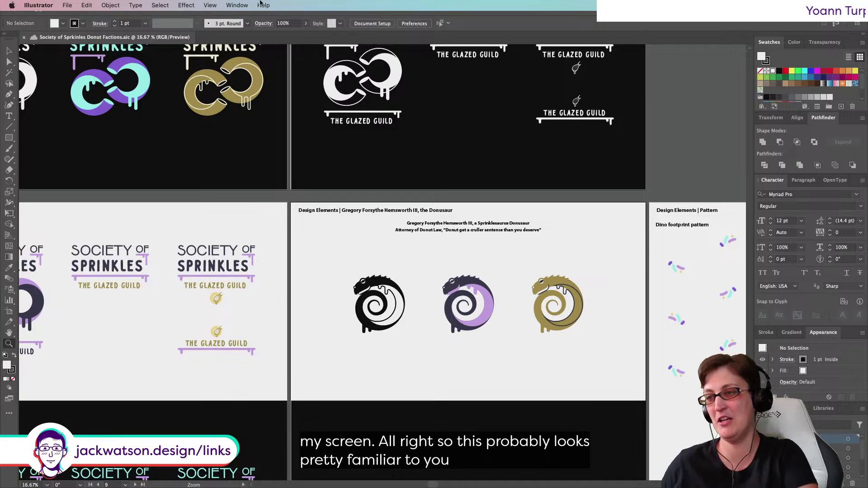
Step: Examine the dino footprint pattern artboard and the Donusaur design artboards beside it
scroll(398, 91, right, 10)
scroll(397, 90, down, 5)
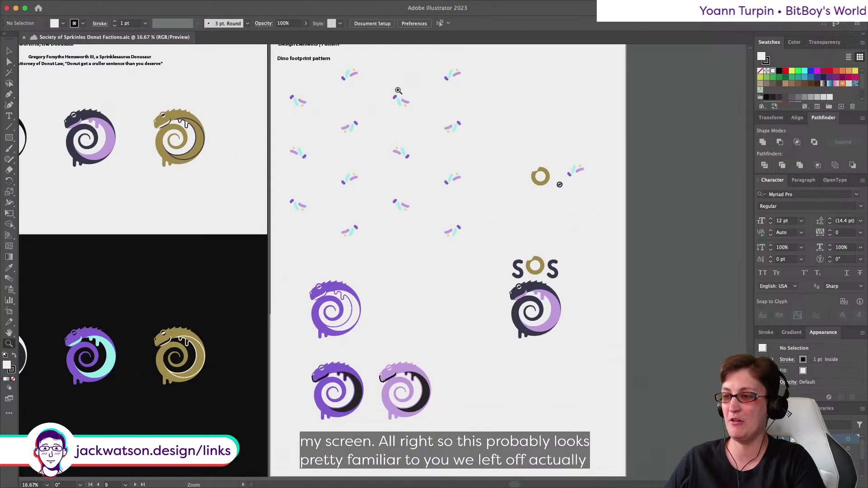
alt+click(560, 199)
scroll(560, 199, up, 3)
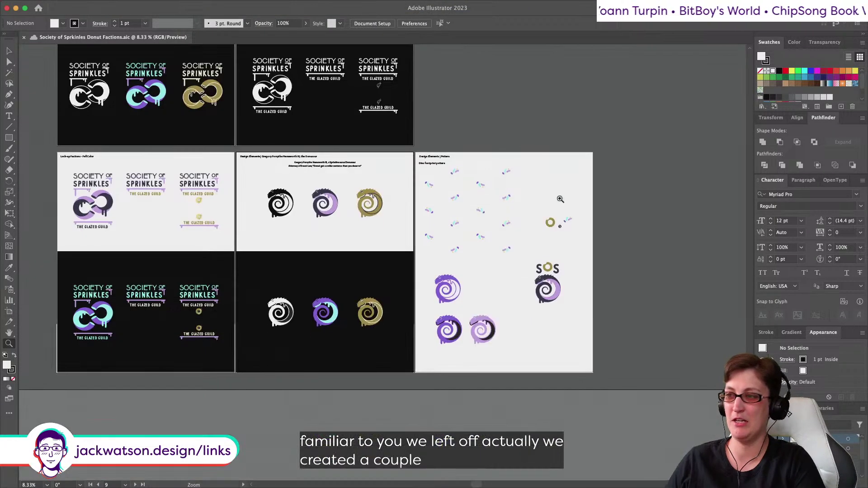
scroll(560, 199, right, 3)
alt+scroll(444, 259, up, 2)
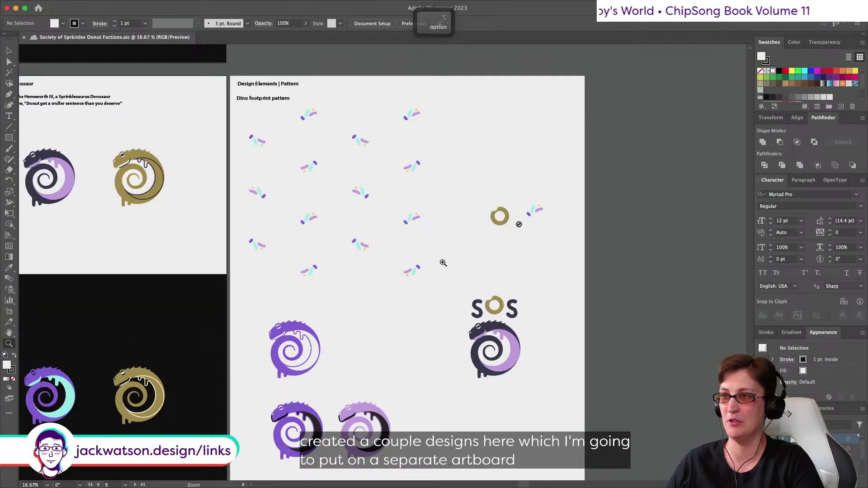
scroll(443, 263, up, 1)
scroll(443, 263, left, 1)
alt+click(443, 262)
scroll(443, 262, up, 3)
scroll(444, 263, down, 3)
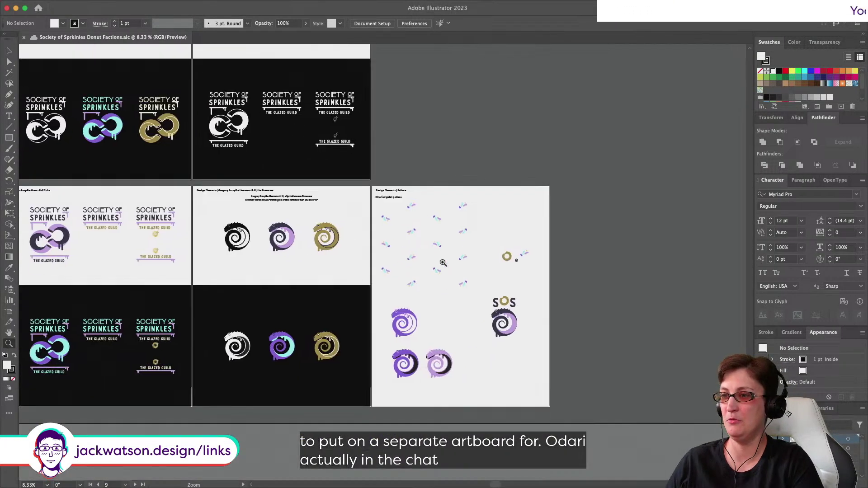
Step: Review the logo mark, lock-up and concept sketch artboards, ending back at the dino footprint pattern artboard
scroll(444, 263, up, 10)
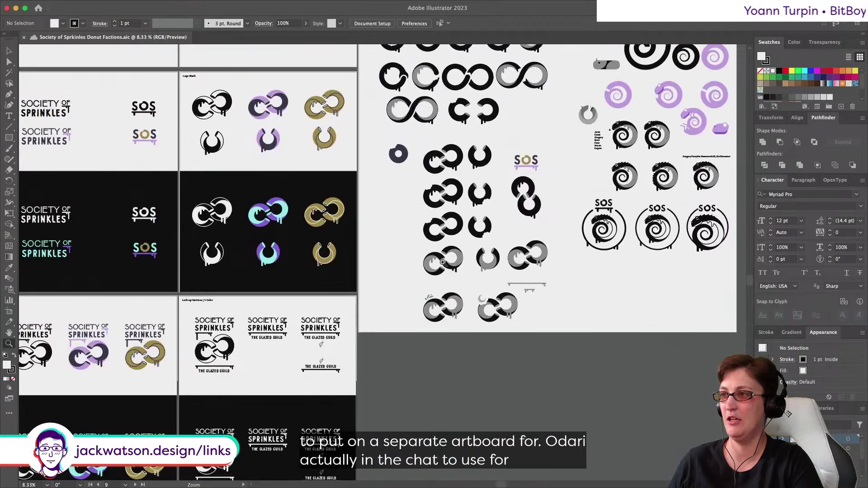
scroll(443, 263, up, 5)
scroll(443, 263, right, 2)
scroll(443, 263, down, 3)
scroll(443, 263, left, 1)
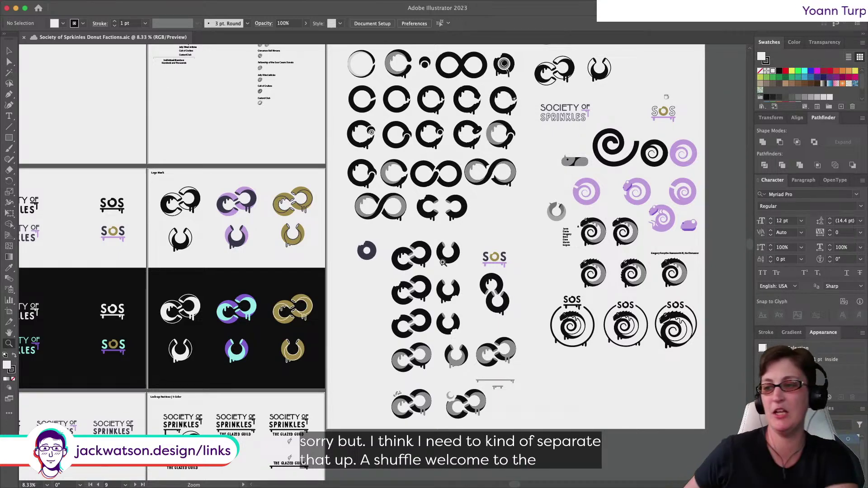
scroll(486, 350, down, 10)
scroll(488, 349, down, 5)
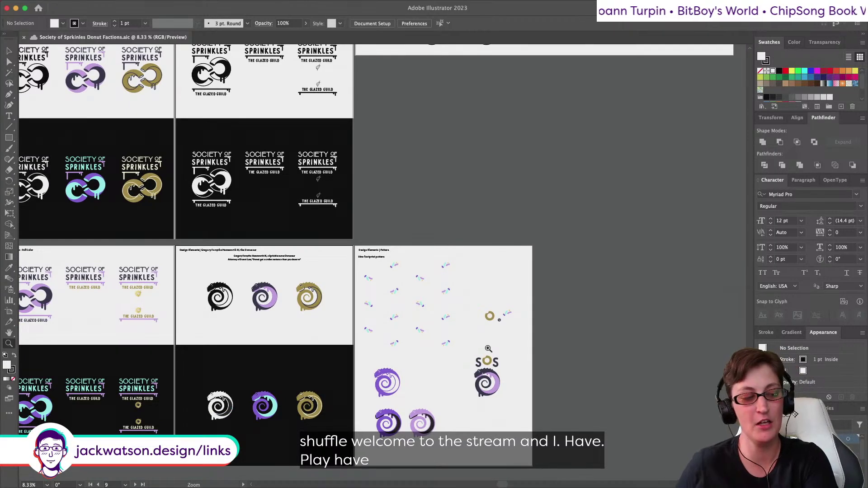
scroll(476, 336, up, 3)
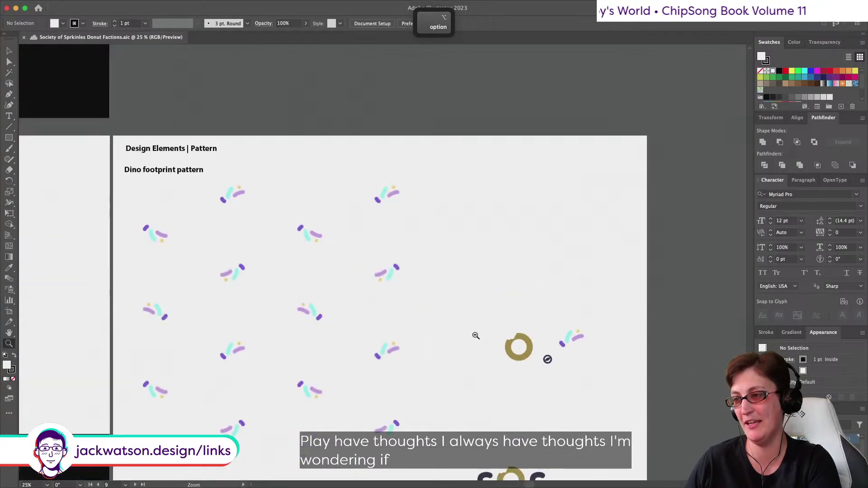
scroll(476, 335, down, 2)
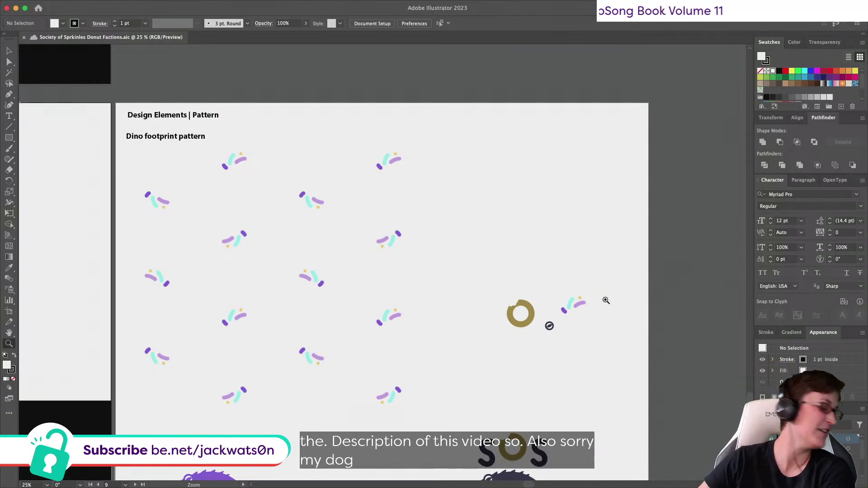
alt+click(532, 353)
alt+click(533, 354)
alt+click(533, 354)
alt+click(533, 354)
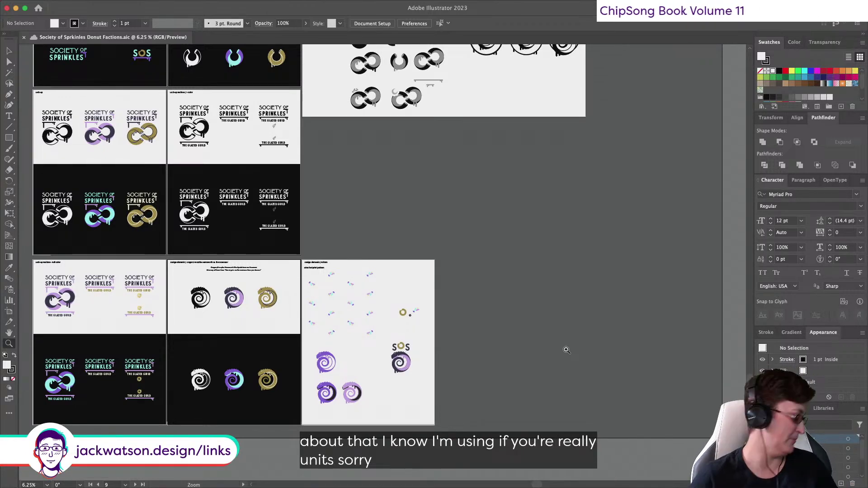
scroll(567, 350, right, 1)
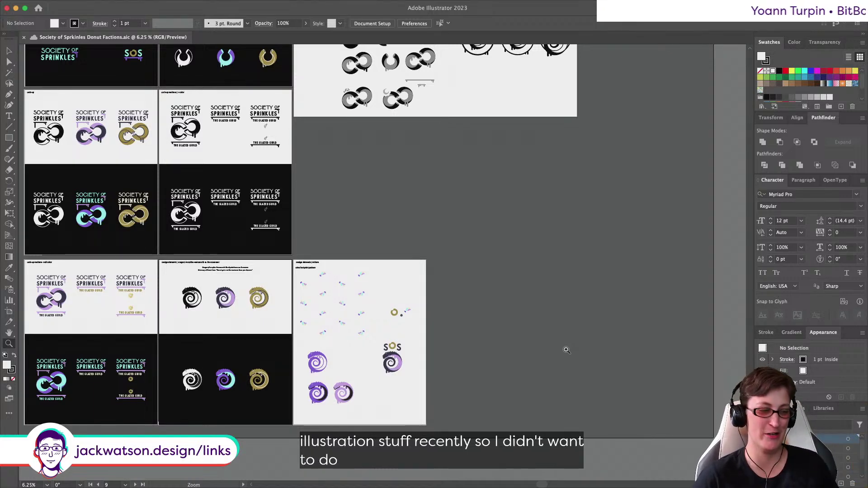
scroll(430, 291, up, 2)
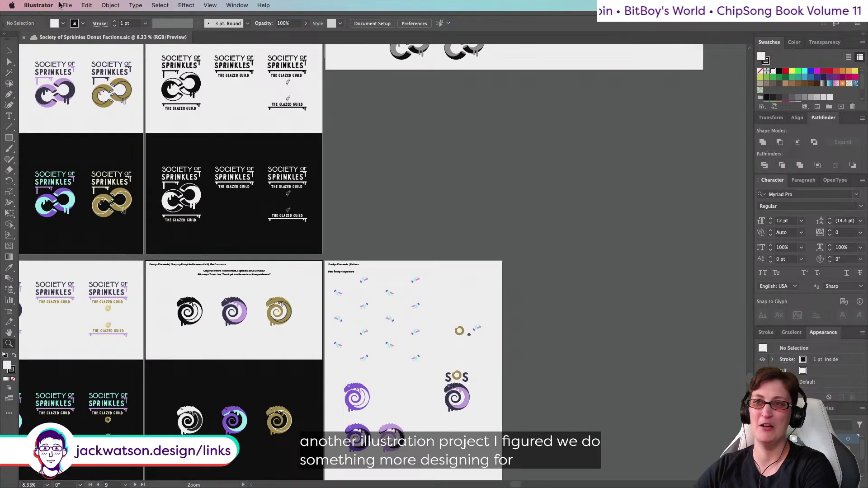
Step: Start a new document from the Print presets with its units in inches
click(67, 5)
click(76, 18)
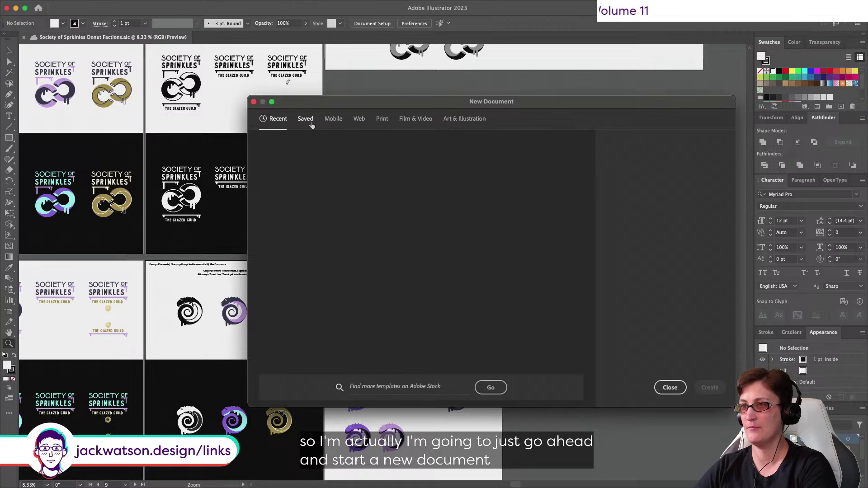
click(378, 120)
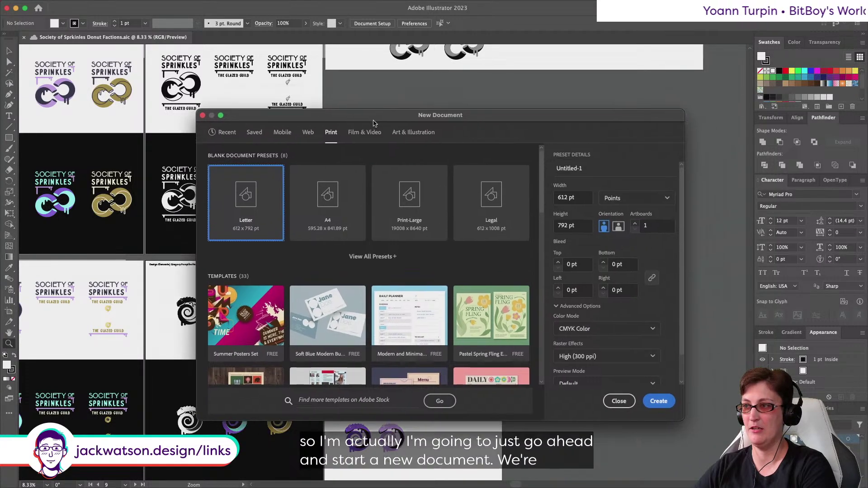
click(628, 203)
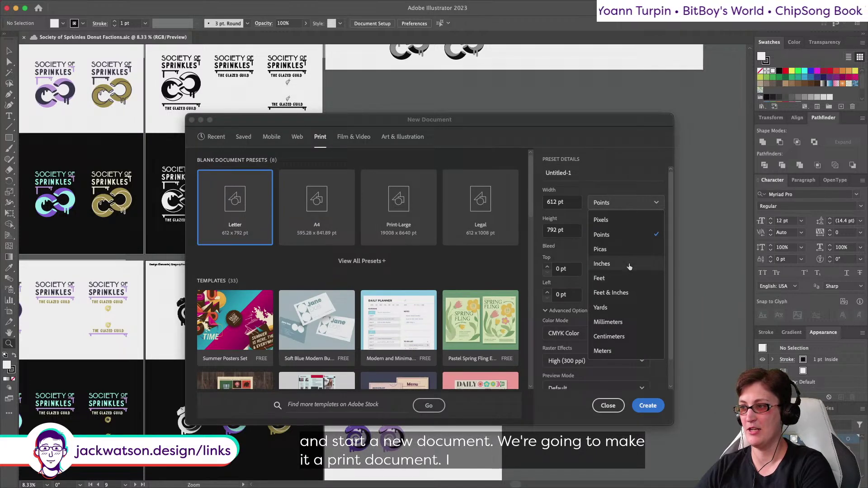
click(602, 264)
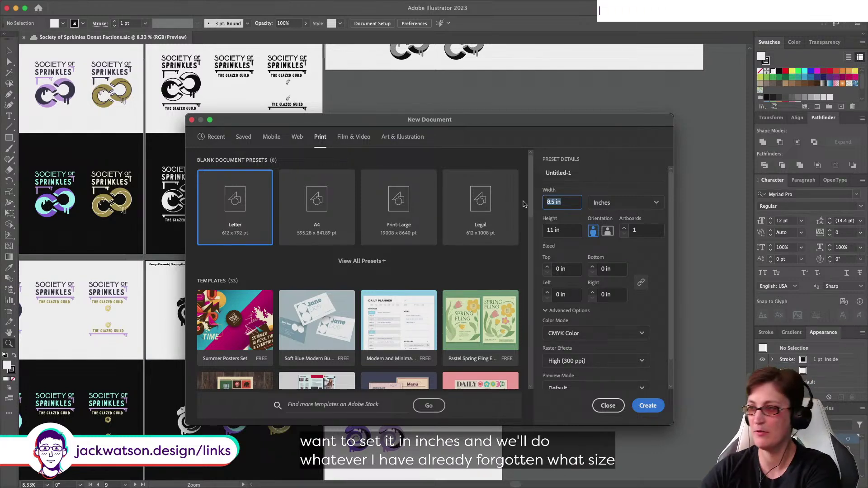
Step: Size the document 18 in wide by 24 in high and create it
text(18)
key(Tab)
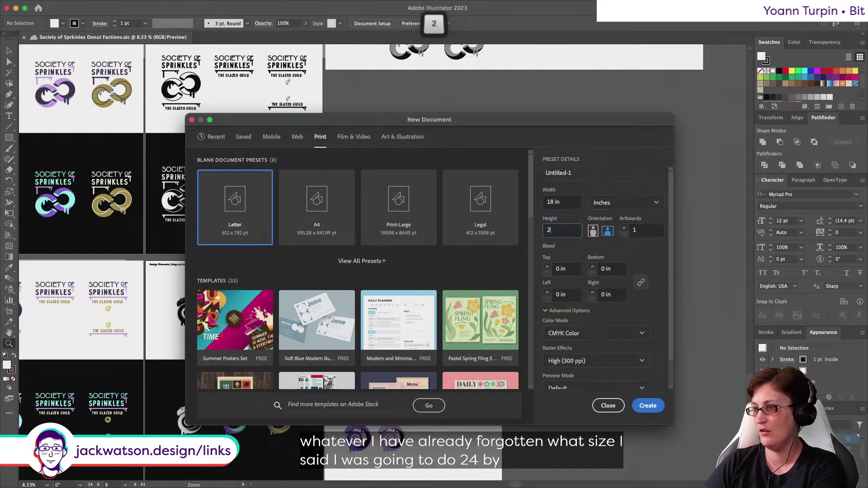
text(24)
key(Tab)
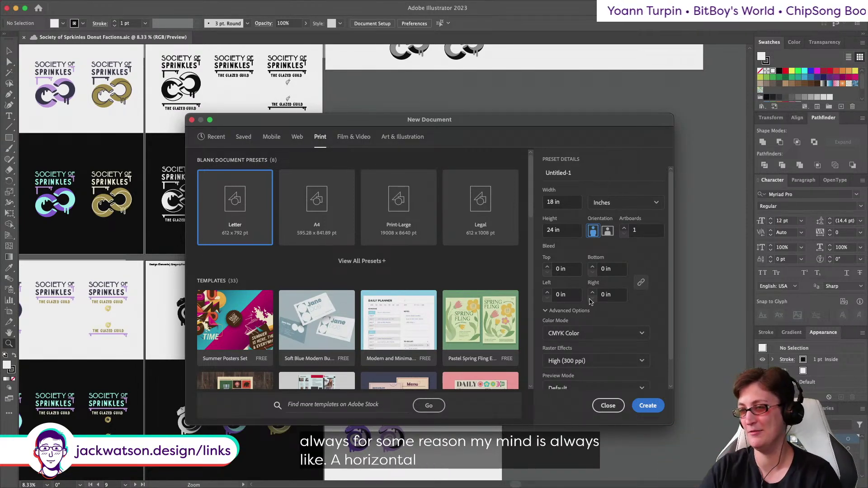
scroll(617, 304, down, 2)
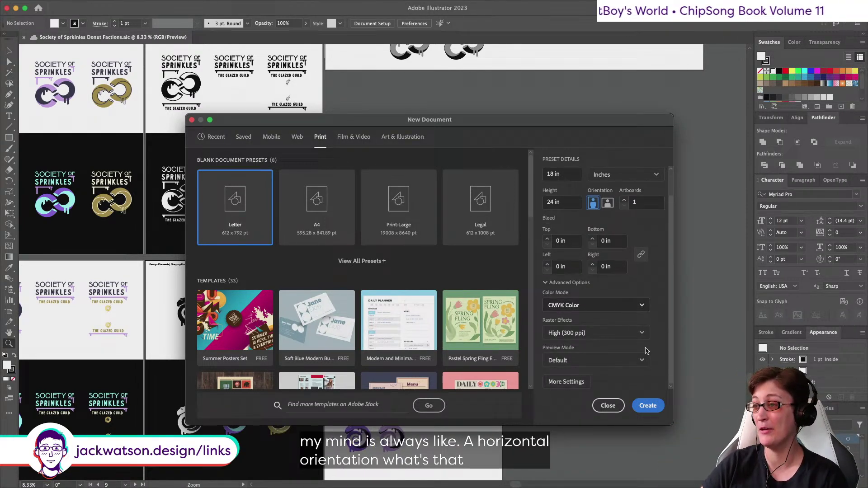
click(648, 406)
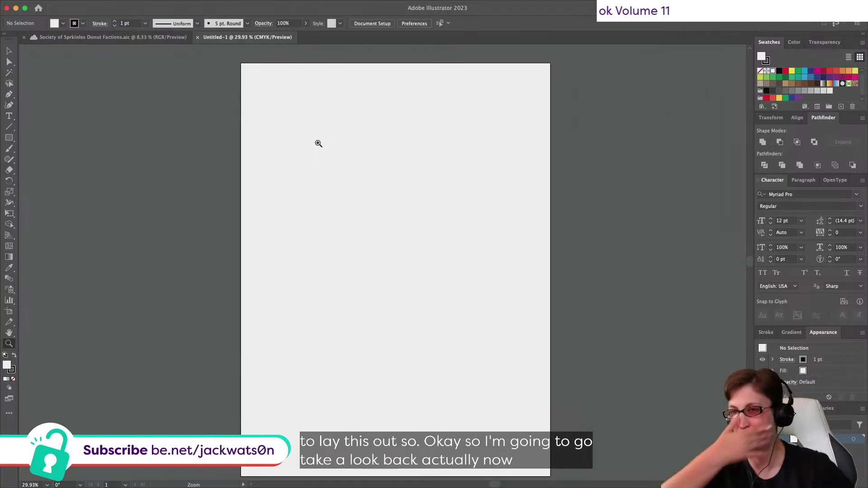
Step: Copy the whole Organization chart, from its title to Hundreds and Thousands, from the Society of Sprinkles Donut Factions document
click(68, 37)
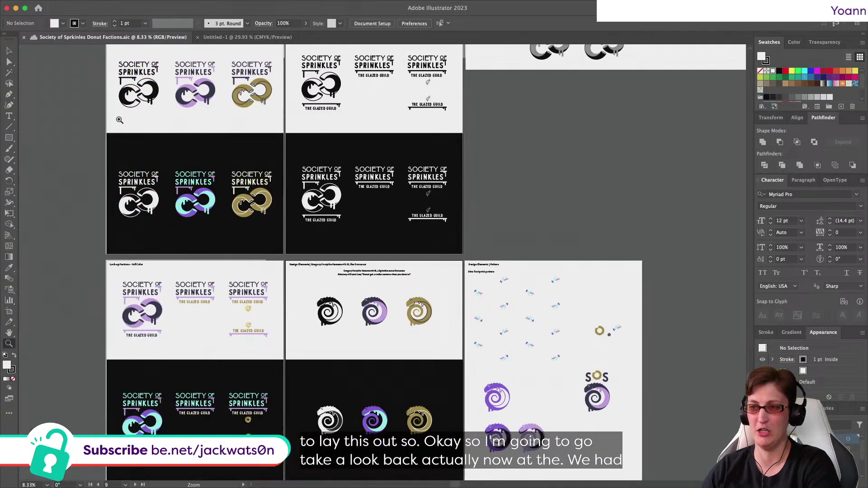
scroll(122, 120, up, 5)
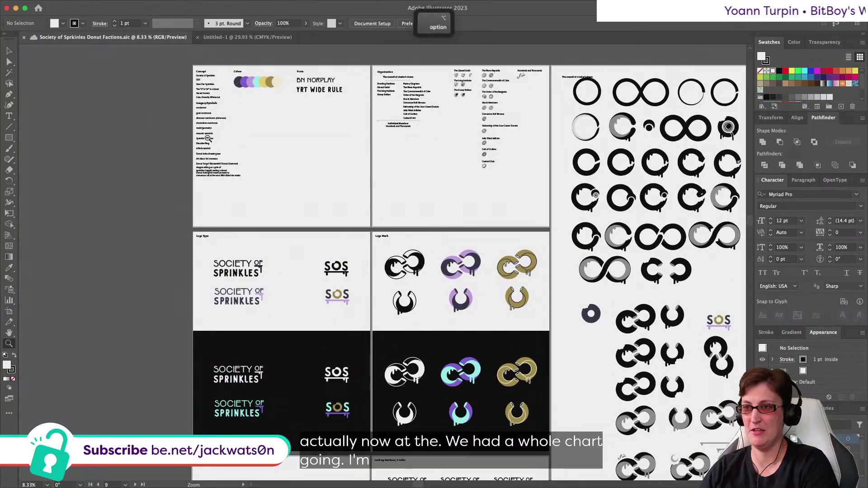
scroll(135, 127, up, 3)
scroll(209, 139, left, 5)
scroll(324, 147, right, 5)
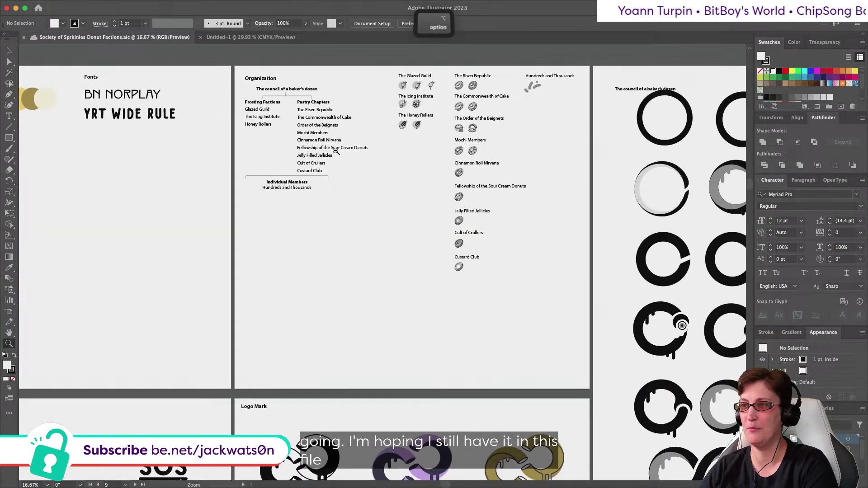
scroll(333, 149, up, 3)
scroll(336, 150, up, 3)
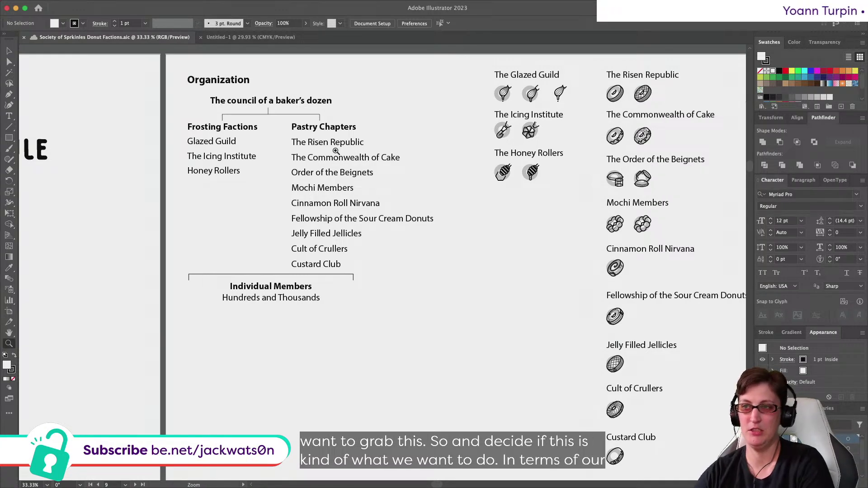
key(v)
drag(183, 69, 450, 386)
key(super+c)
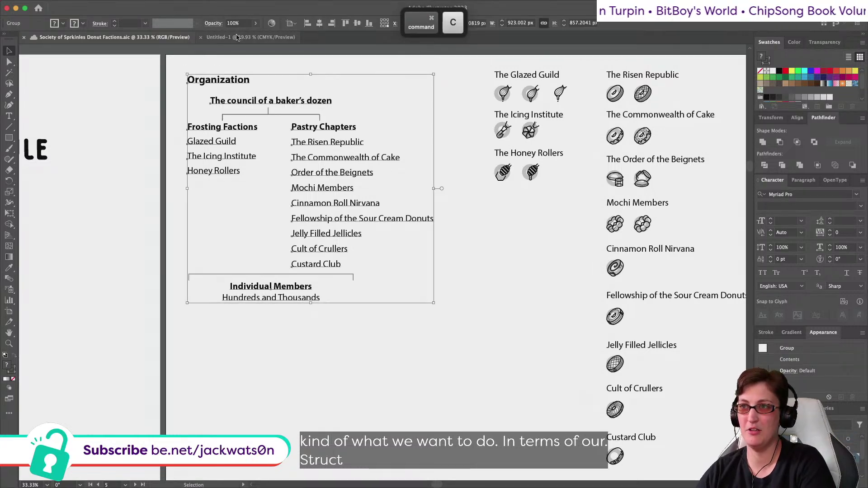
Step: Paste the Organization chart into the new 18 by 24 in document and move it near the artboard's upper edge
click(237, 36)
key(super+v)
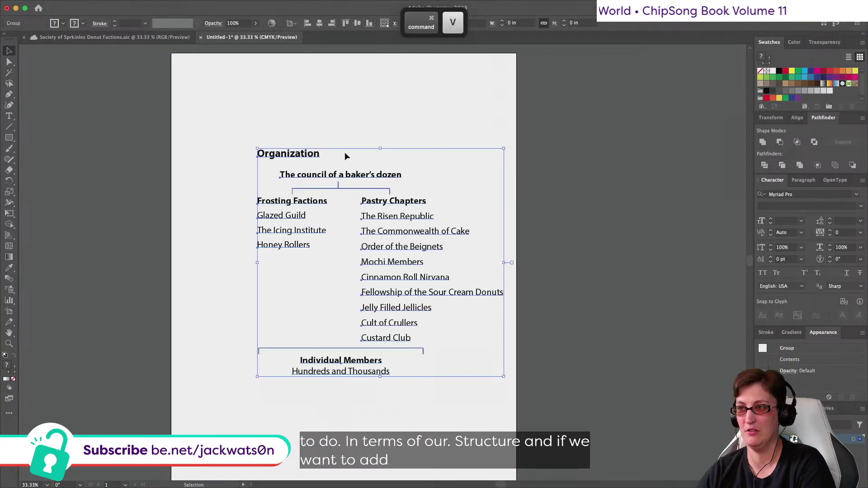
drag(345, 156, 303, 85)
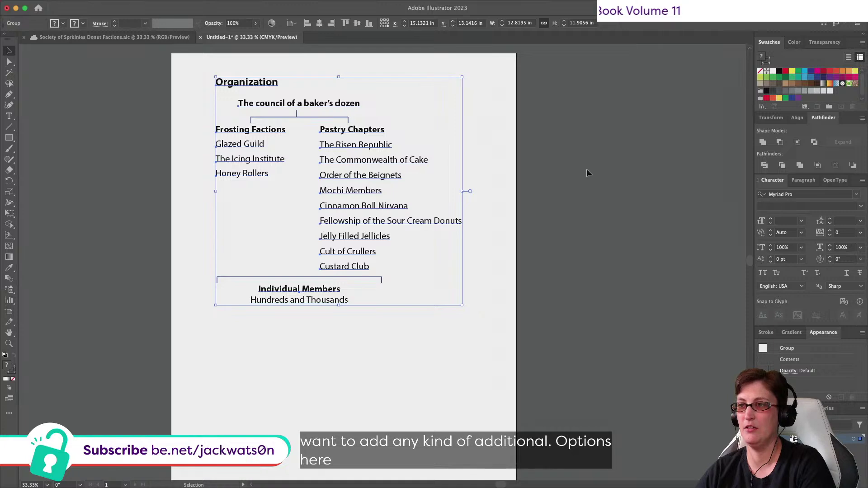
Step: Ungroup the pasted Organization chart into separate text and line objects
click(587, 170)
key(super+z)
key(super+z)
right_click(295, 110)
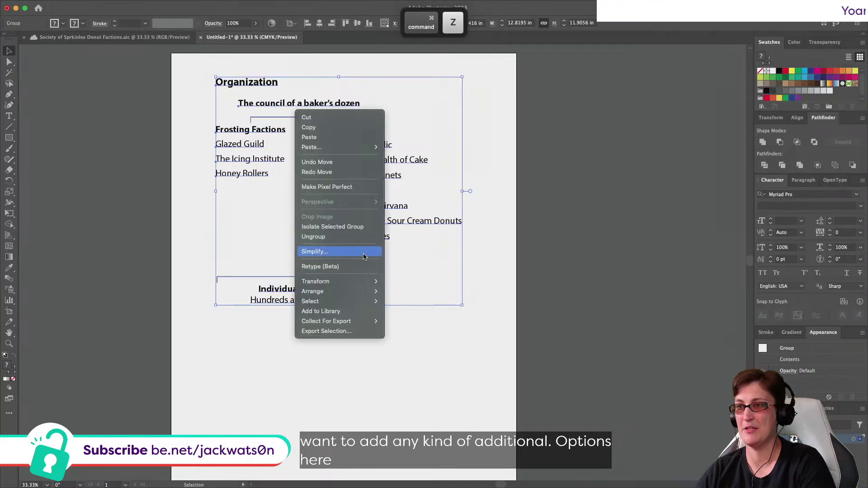
click(344, 237)
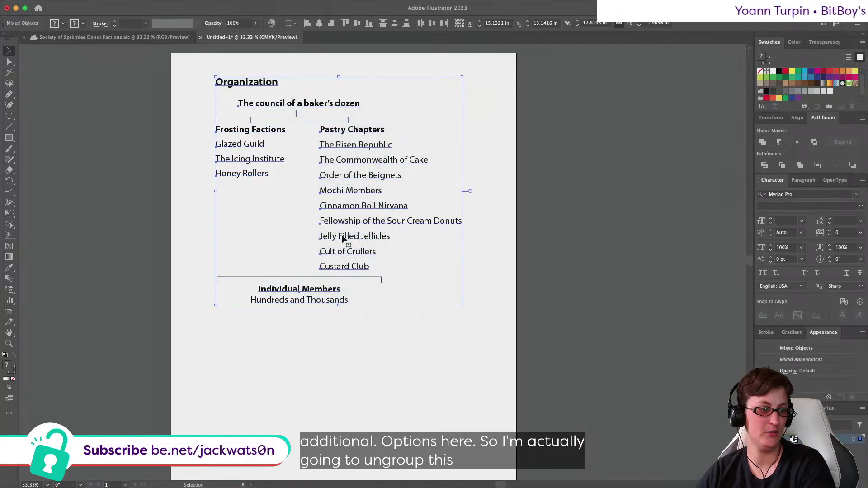
click(262, 228)
Step: Center the Organization title horizontally over the heading "The council of a baker's dozen", keeping that heading as the key object
click(251, 82)
shift+click(329, 104)
click(327, 104)
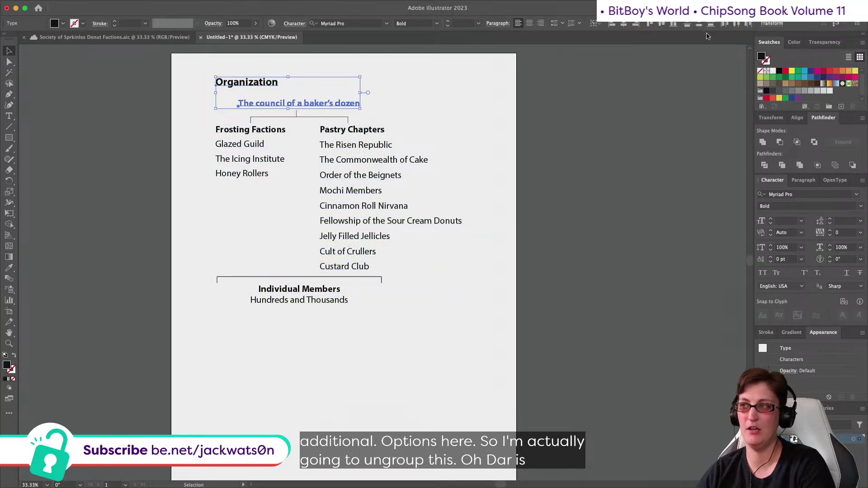
click(624, 23)
click(488, 122)
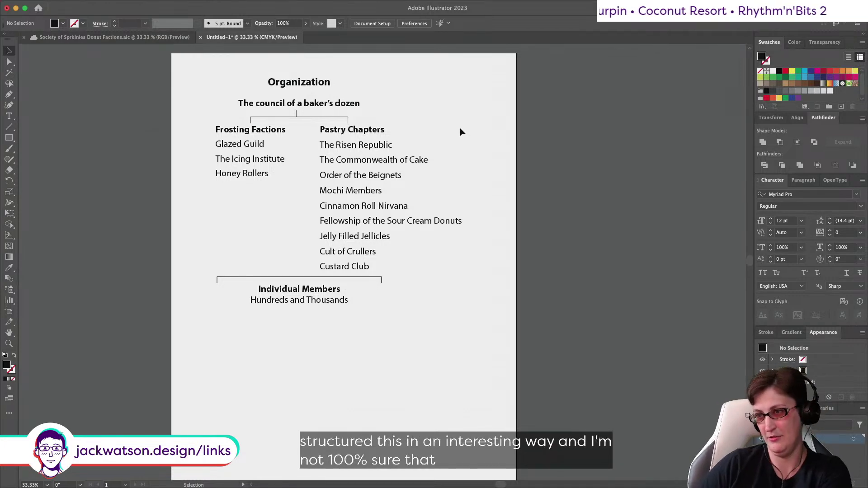
Step: Review the chart's Frosting Factions, Pastry Chapters and Individual Members groups for places to add more options
scroll(461, 129, left, 2)
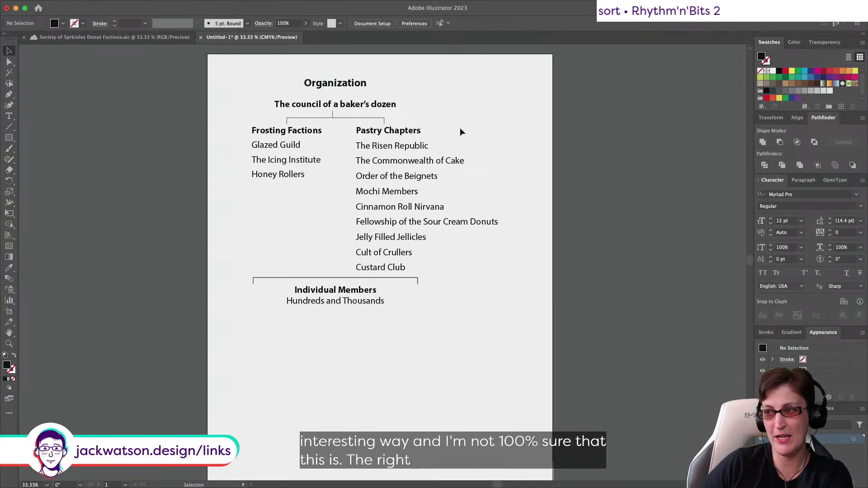
scroll(460, 127, up, 2)
click(268, 157)
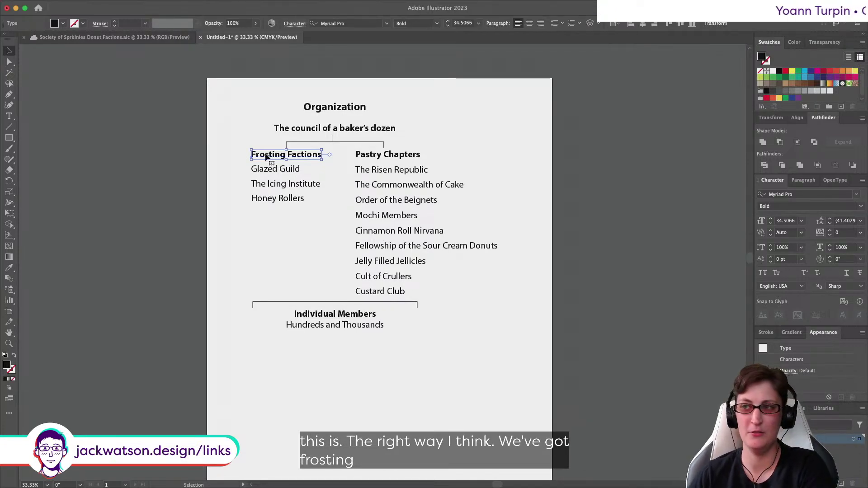
drag(252, 217, 328, 165)
click(412, 156)
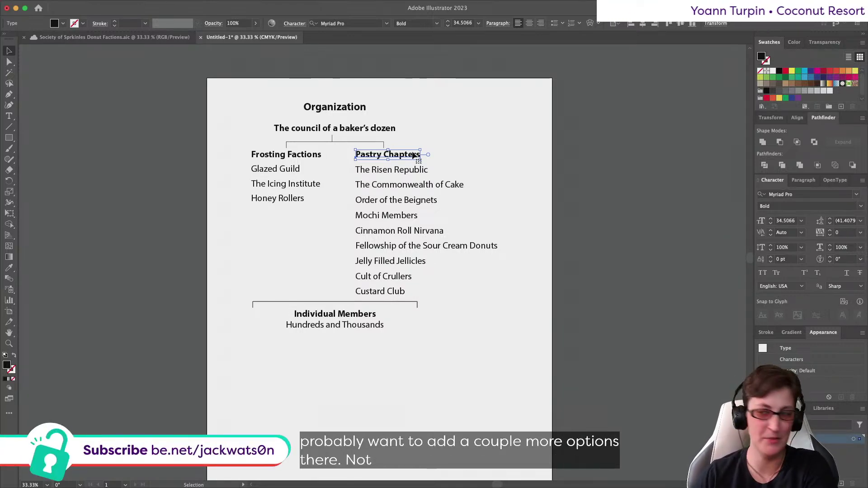
click(286, 217)
drag(455, 372, 235, 302)
click(243, 269)
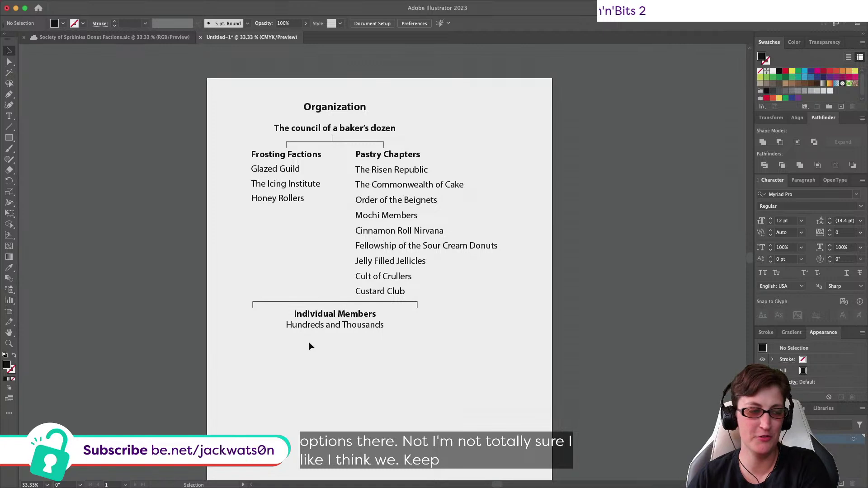
scroll(309, 346, right, 5)
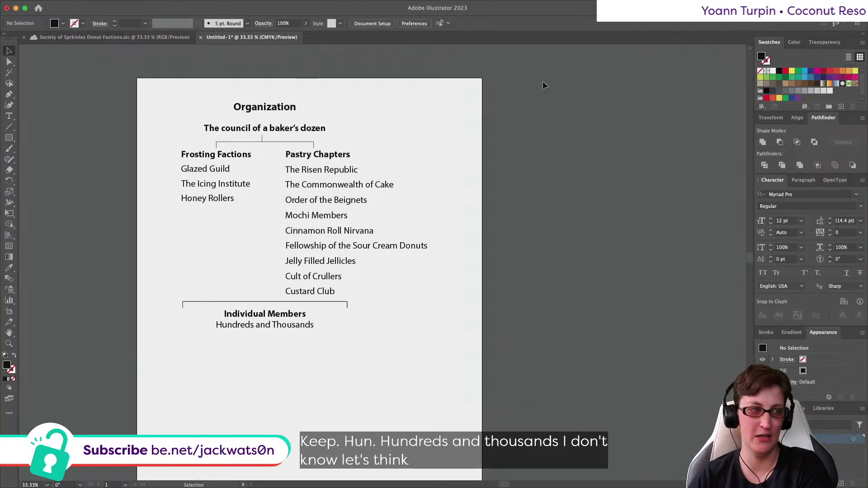
drag(325, 154, 288, 400)
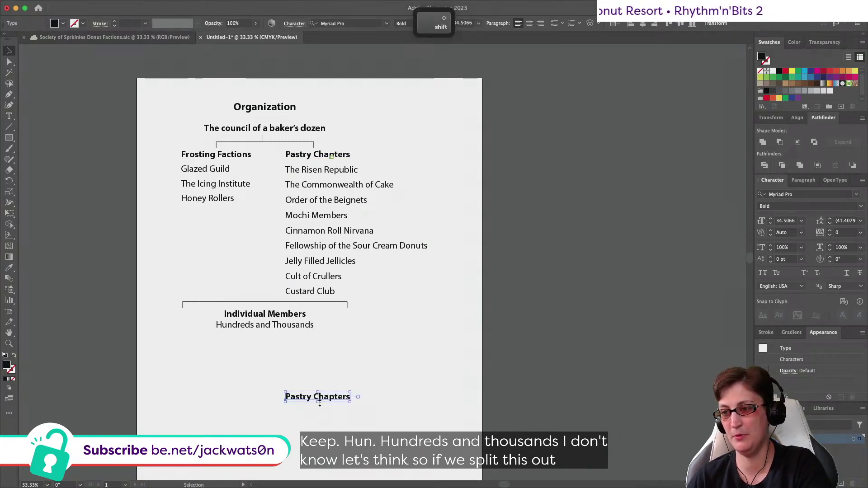
double_click(320, 397)
triple_click(320, 397)
text(Yeast Dno)
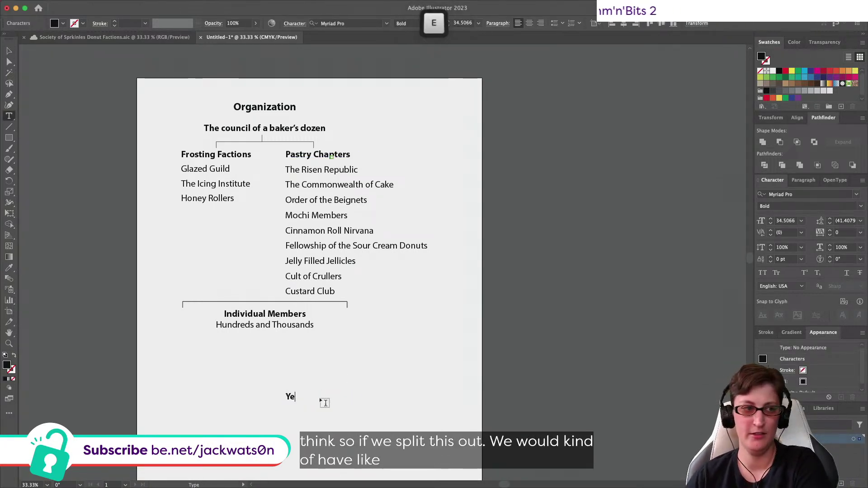
key(BackSpace)
key(BackSpace)
key(BackSpace)
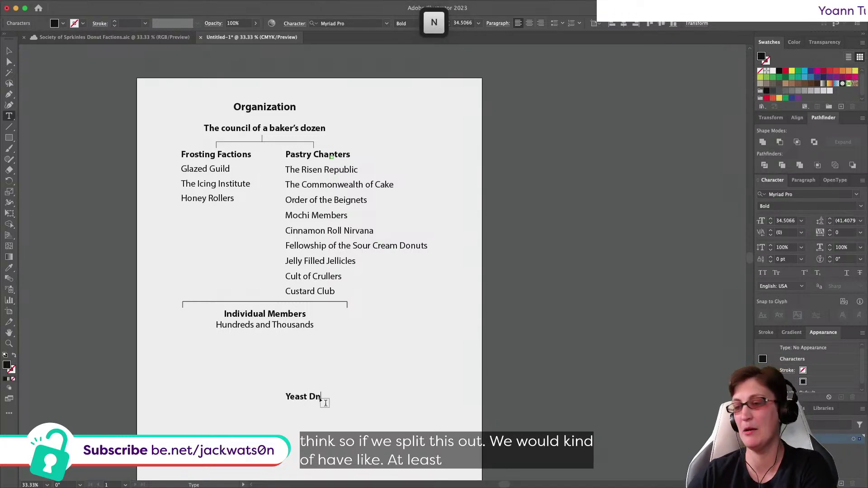
text(R)
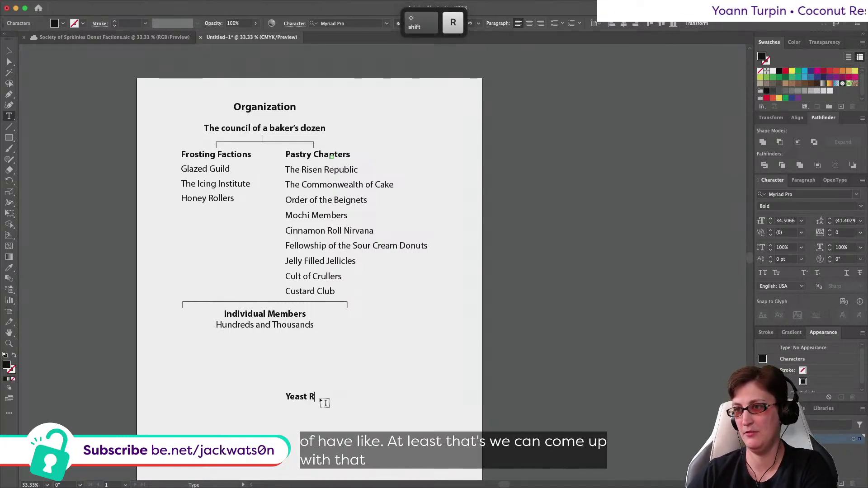
key(Escape)
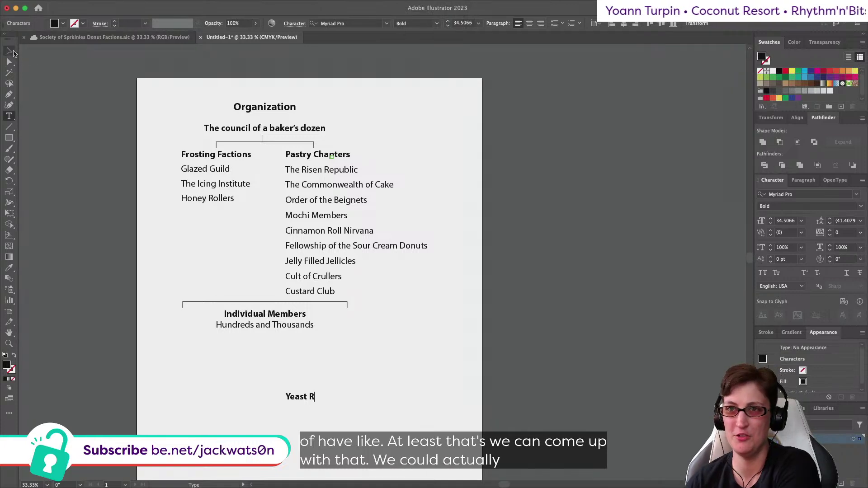
key(BackSpace)
Step: Place The Commonwealth of Cake beside The Risen Republic and lower both, leaving a gap beneath the Pastry Chapters heading
click(343, 175)
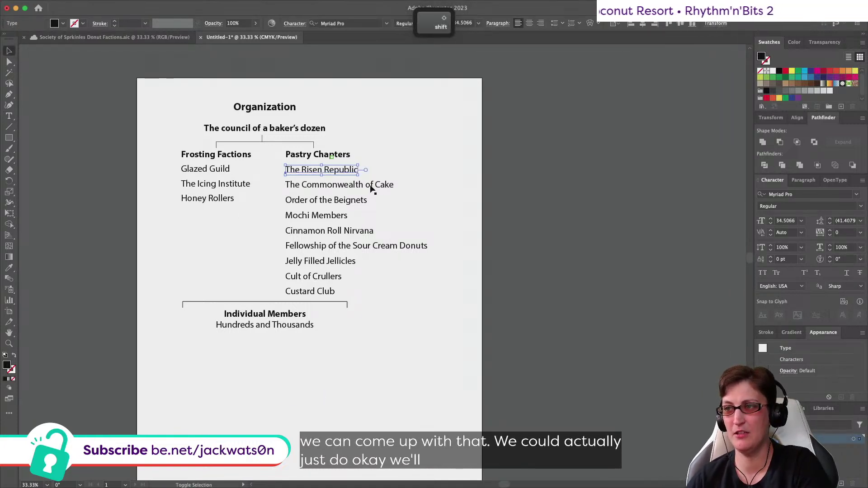
key(super+shift+a)
drag(311, 186, 392, 171)
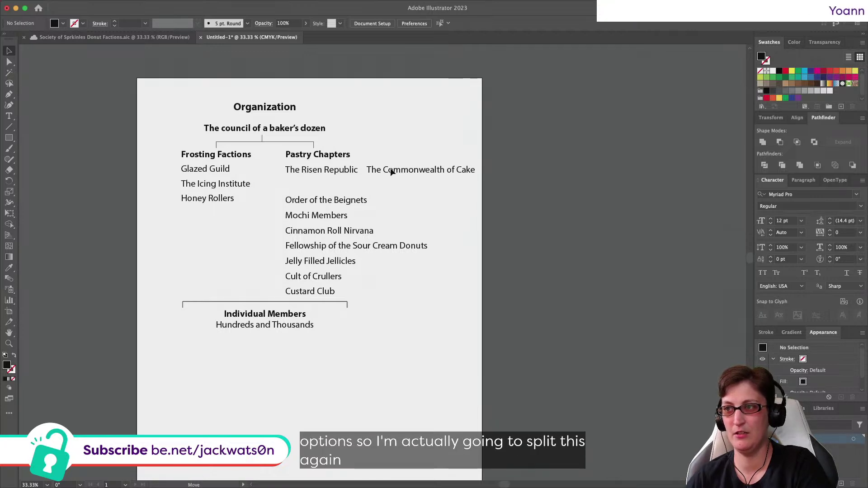
click(390, 171)
shift+click(326, 170)
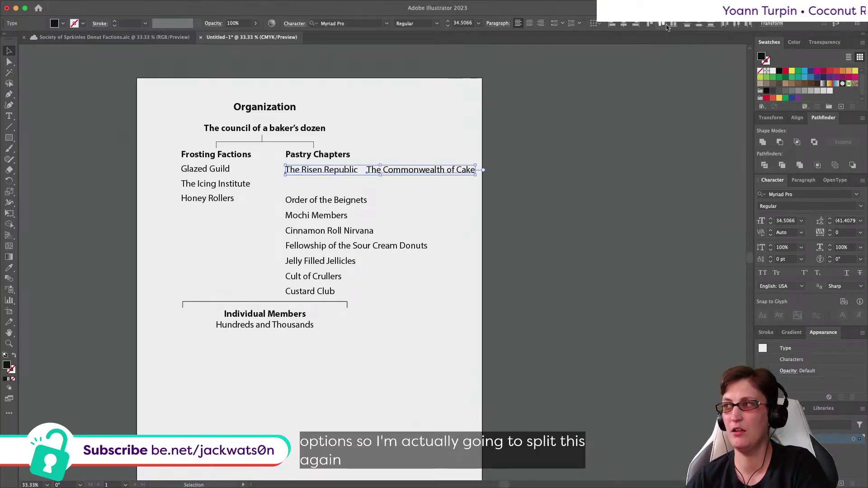
drag(406, 170, 406, 183)
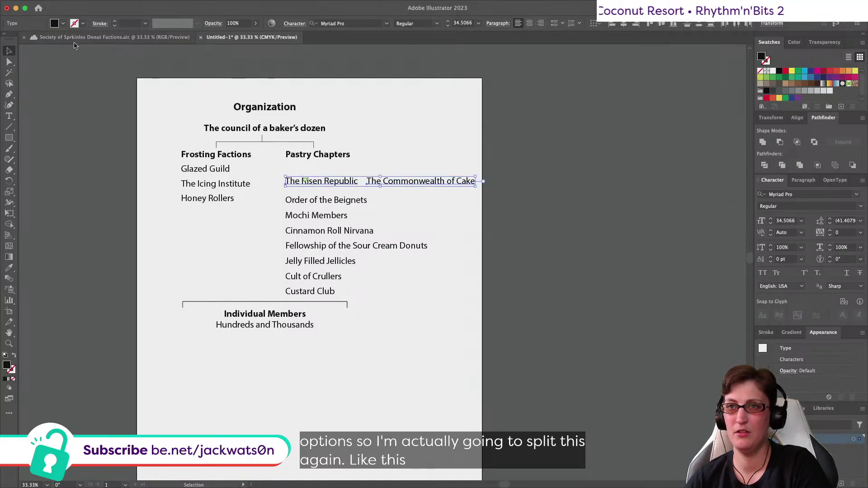
Step: Duplicate the bracket connector below the council heading and place the copy between Pastry Chapters and its two side-by-side entries
click(295, 145)
super+click(276, 142)
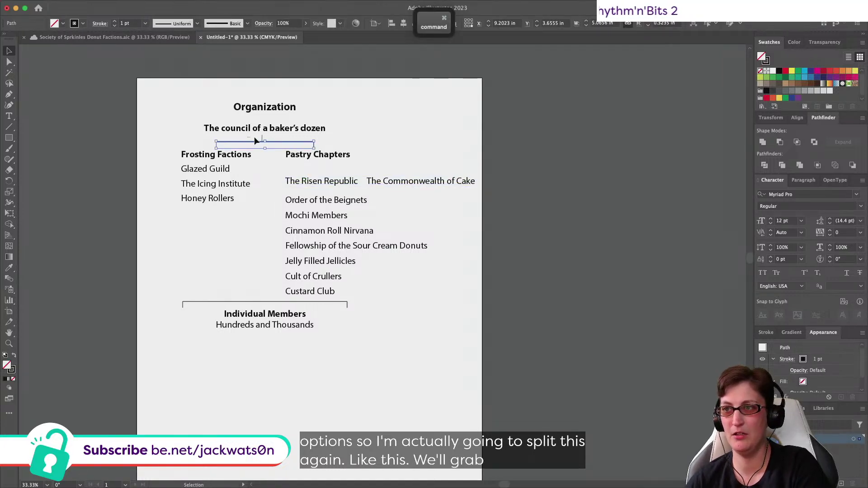
key(super+f)
drag(274, 143, 373, 174)
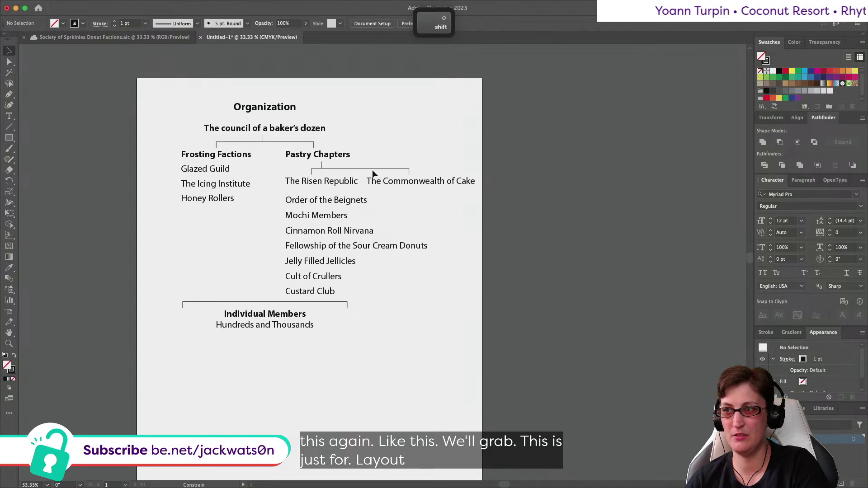
Step: Shift The Risen Republic and The Commonwealth of Cake so each sits under one end of the Pastry Chapters bracket
click(424, 183)
drag(315, 181, 301, 180)
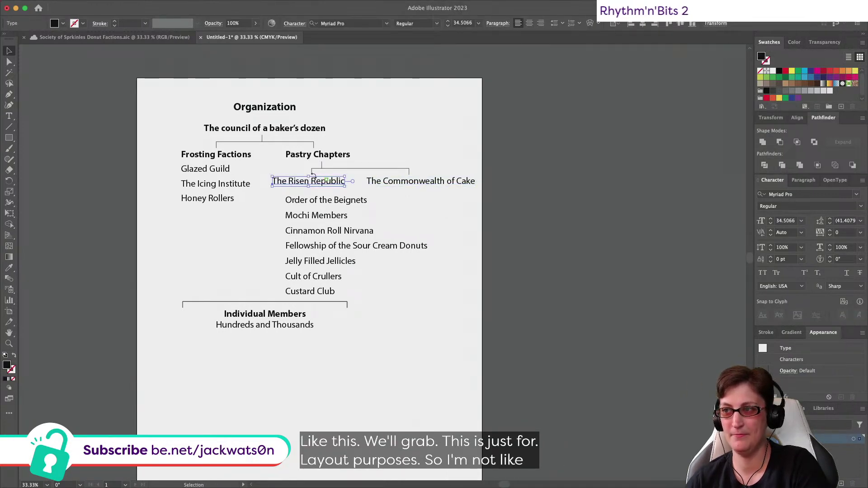
drag(438, 184, 431, 185)
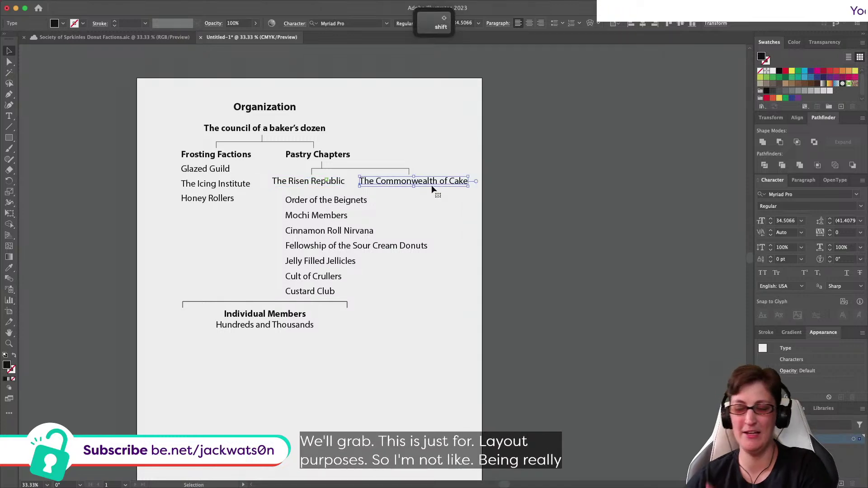
Step: Left-align Order of the Beignets, Mochi Members and Cinnamon Roll Nirvana with The Risen Republic
click(348, 202)
shift+click(312, 221)
shift+click(300, 182)
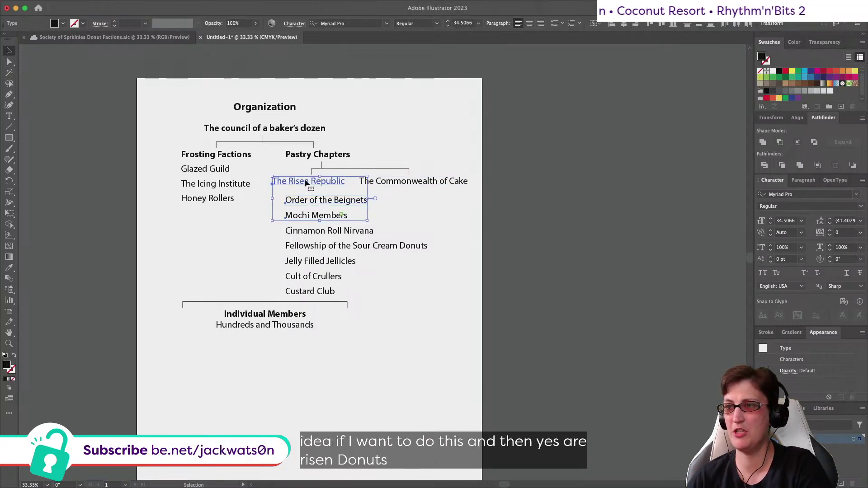
click(613, 23)
click(405, 204)
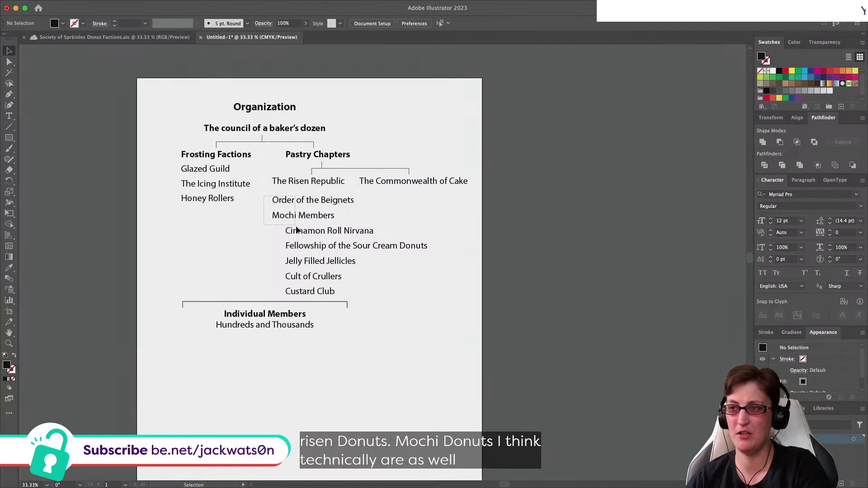
drag(295, 227, 297, 228)
click(612, 23)
click(411, 261)
Step: Move Fellowship of the Sour Cream Donuts under The Commonwealth of Cake and slide the whole chart toward the artboard's left edge
drag(368, 249, 441, 200)
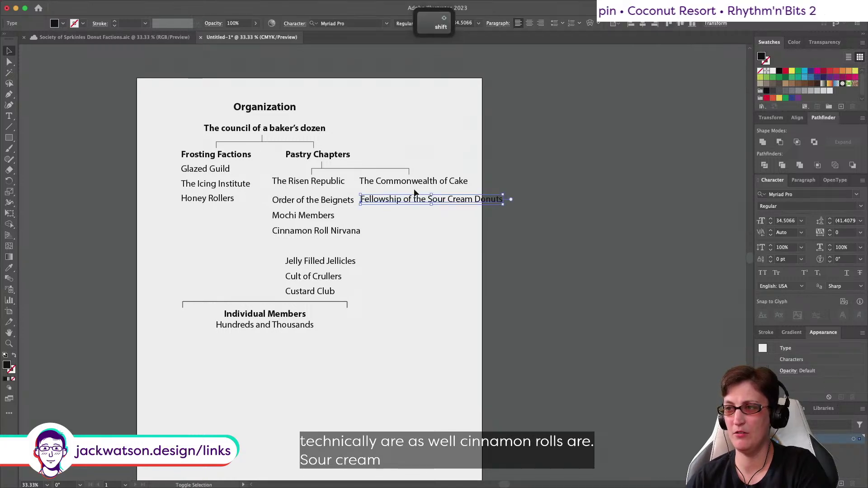
click(435, 211)
drag(476, 362, 154, 93)
shift+drag(266, 111, 240, 112)
key(shift+super+a)
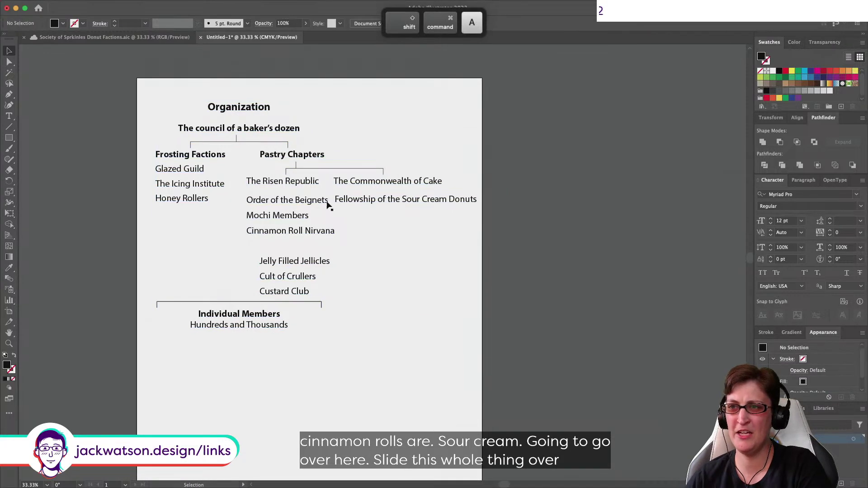
Step: Lower the Frosting Factions list and place Jelly Filled Jellicles and Custard Club in the space above it
click(198, 156)
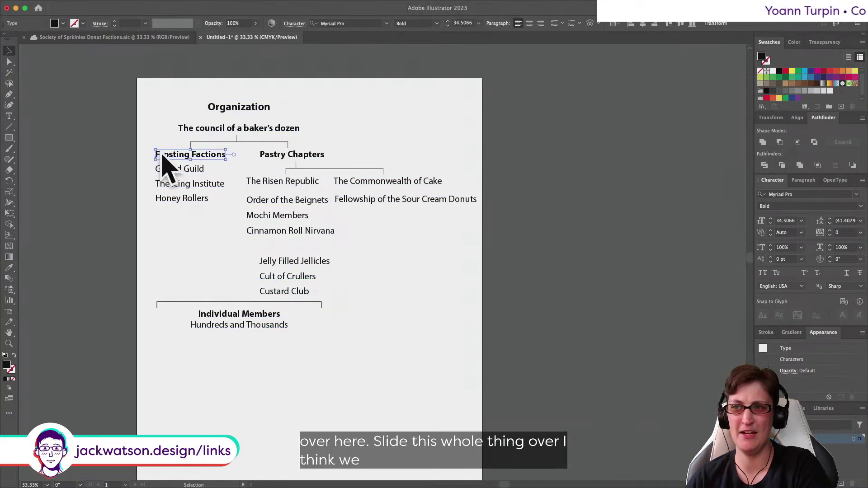
drag(141, 207, 185, 159)
drag(185, 155, 185, 204)
key(super+shift+a)
drag(326, 263, 220, 172)
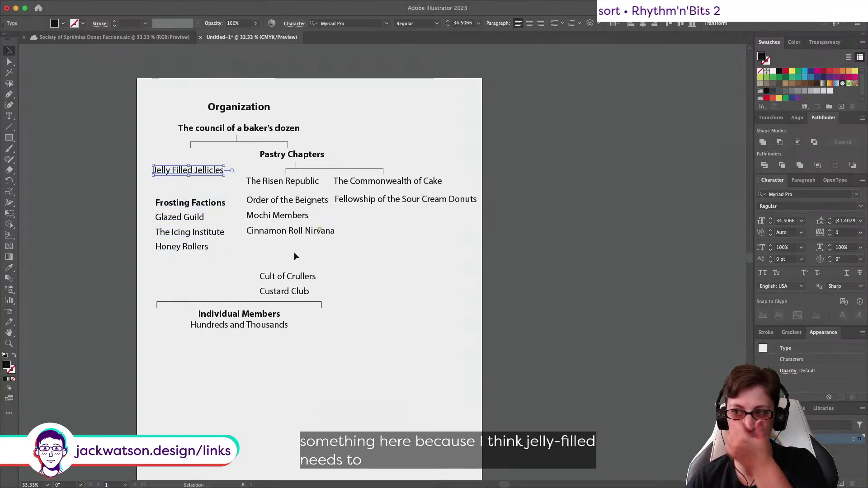
drag(297, 293, 190, 185)
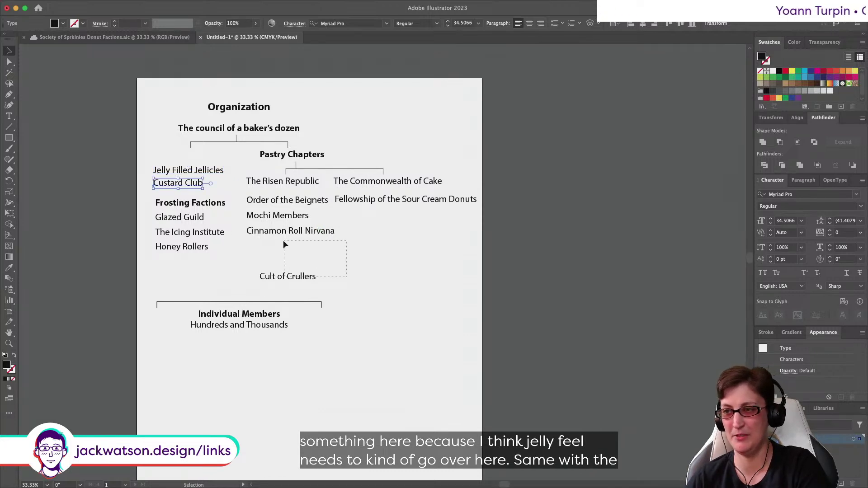
Step: Left-align Cult of Crullers with Cinnamon Roll Nirvana and distribute the five entries of The Risen Republic column evenly in height
click(287, 245)
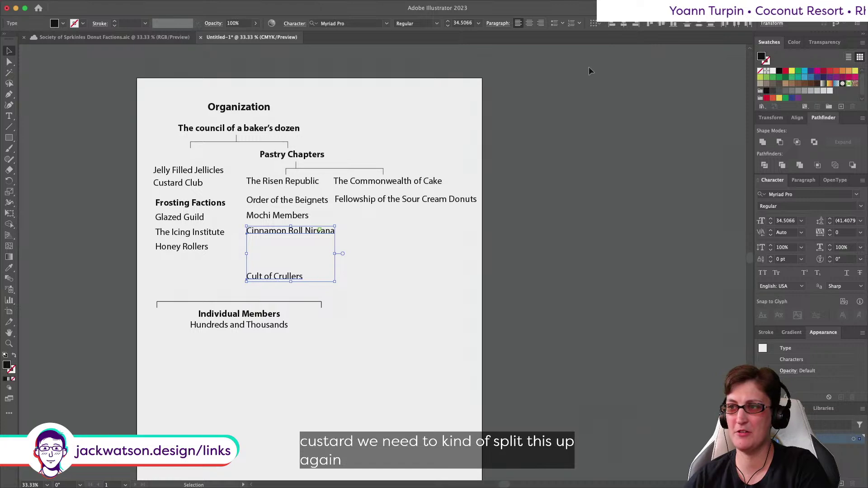
key(super+shift+a)
drag(292, 278, 267, 179)
click(699, 25)
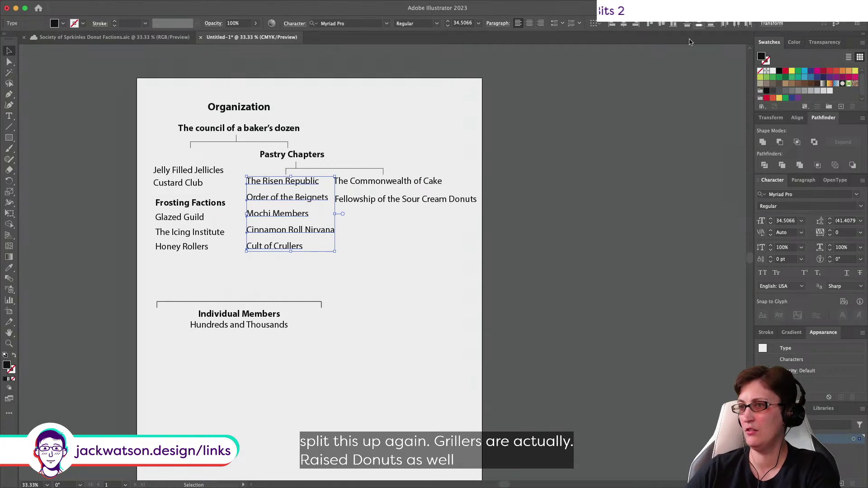
Step: Align the bottom edges of Fellowship of the Sour Cream Donuts and Order of the Beignets
click(400, 200)
shift+click(287, 197)
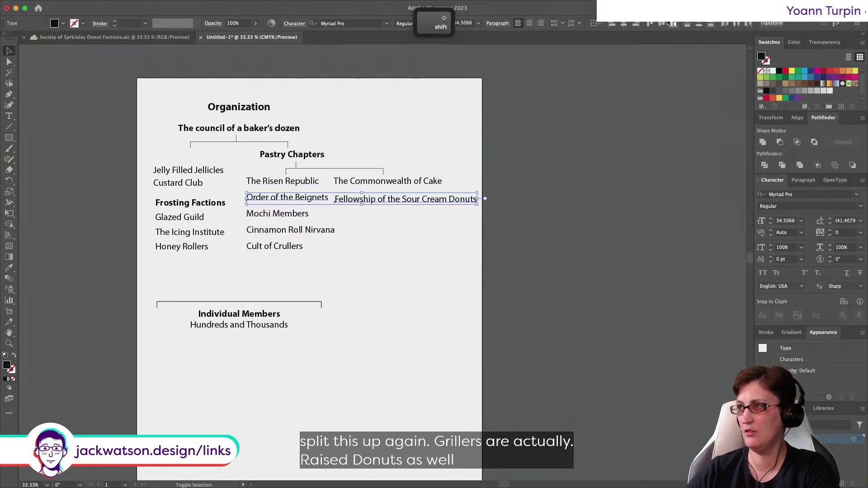
click(674, 23)
click(390, 236)
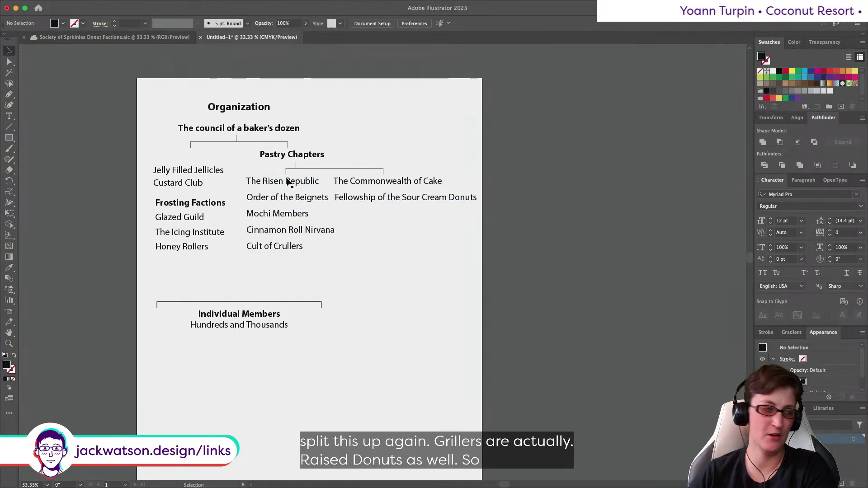
Step: Move Jelly Filled Jellicles and Custard Club together off the artboard, onto the pasteboard beside its left edge
scroll(289, 193, right, 2)
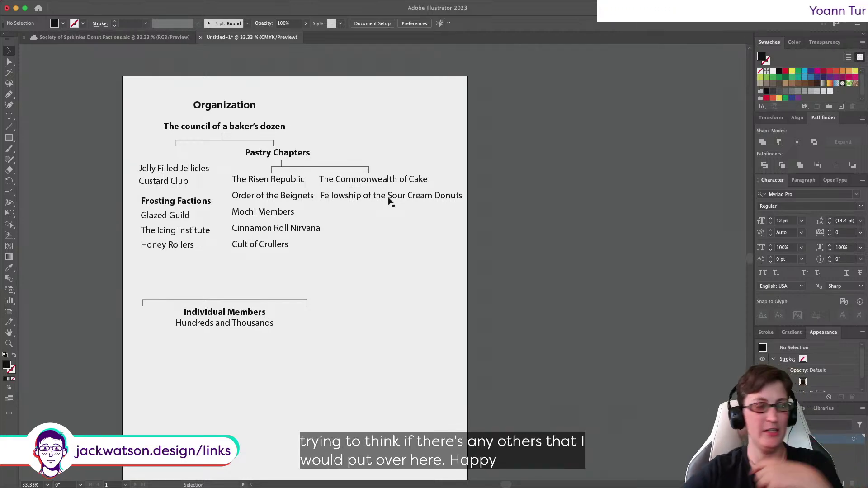
scroll(125, 218, left, 3)
scroll(125, 214, right, 1)
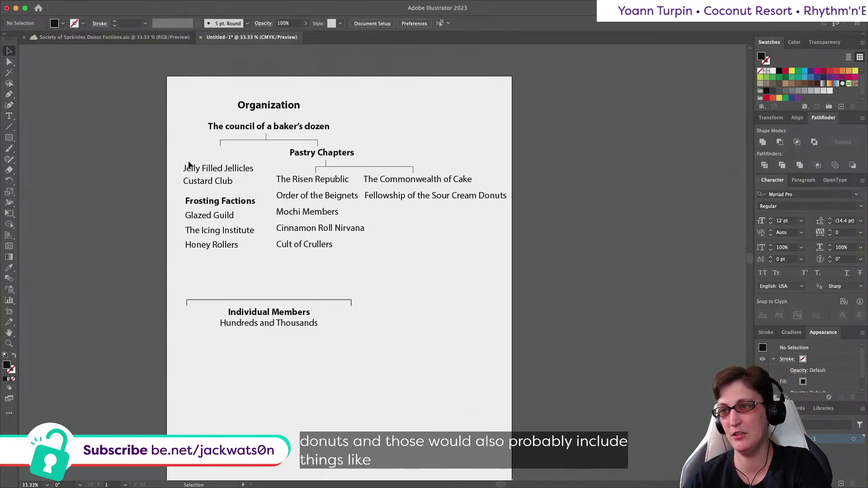
click(221, 172)
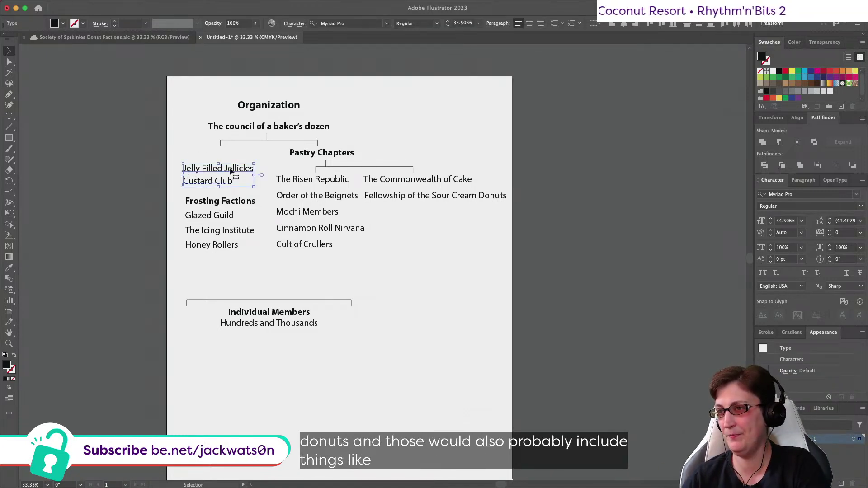
drag(231, 171, 134, 167)
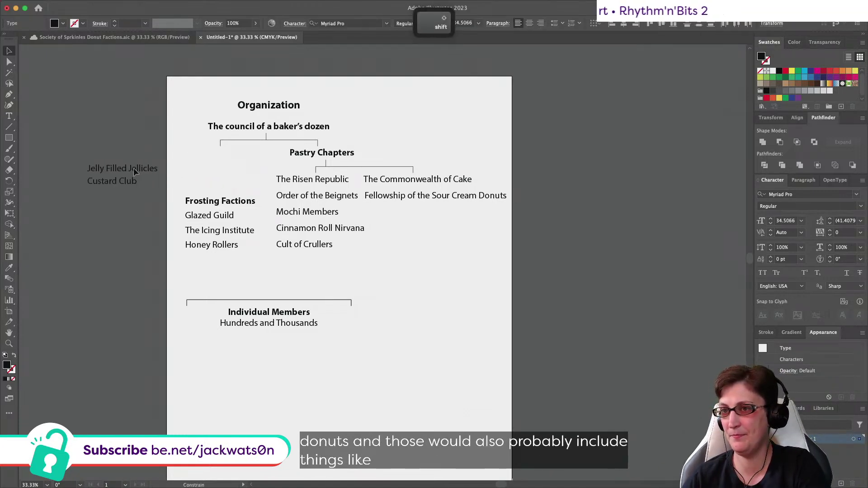
click(122, 145)
Step: Move the entire chart onto the pasteboard above the artboard and give all its objects a white fill
scroll(121, 151, up, 1)
key(super+a)
scroll(334, 307, up, 10)
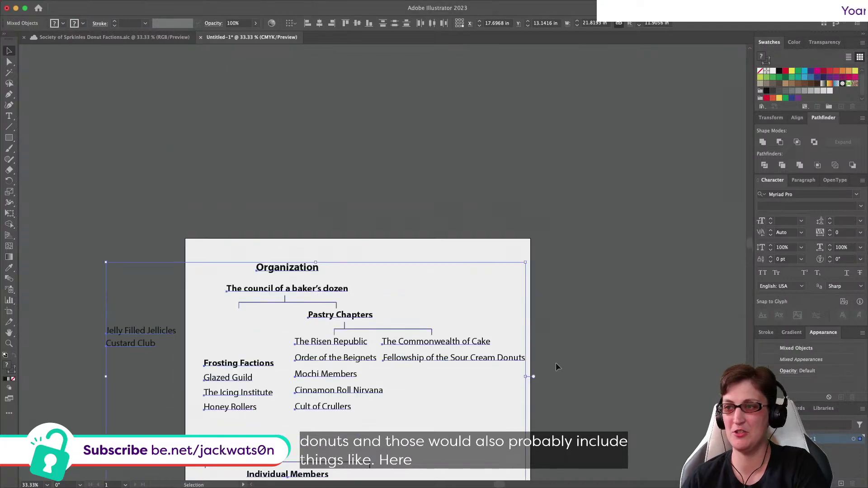
drag(333, 307, 326, 174)
key(ctrl+Up)
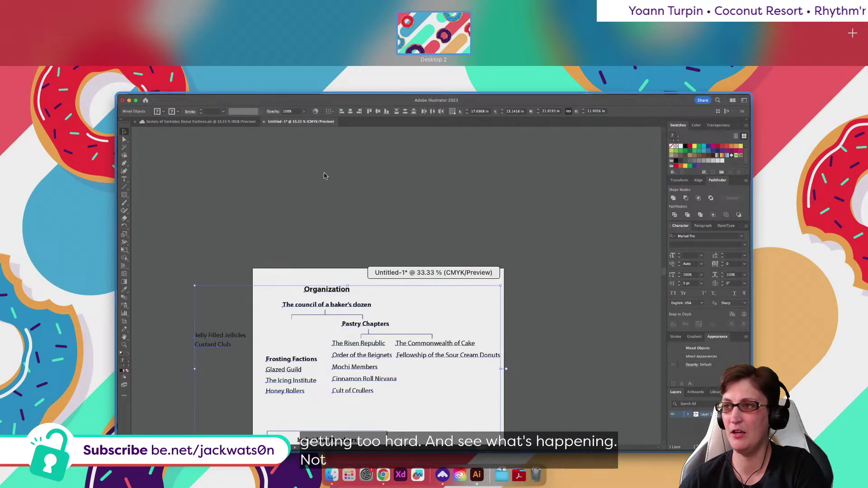
click(325, 175)
scroll(334, 248, up, 3)
drag(270, 333, 289, 69)
click(774, 71)
key(super+shift+a)
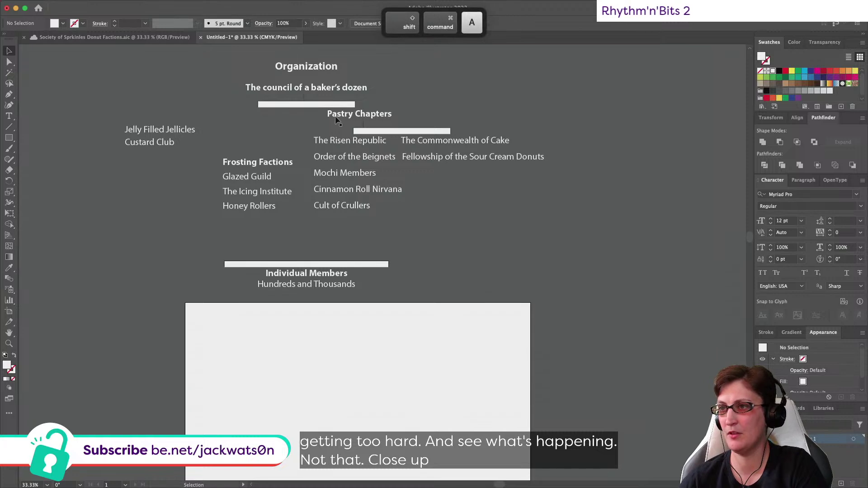
Step: Swap fill and stroke on the three bracket connector paths so they have a white outline and no fill
shift+click(312, 105)
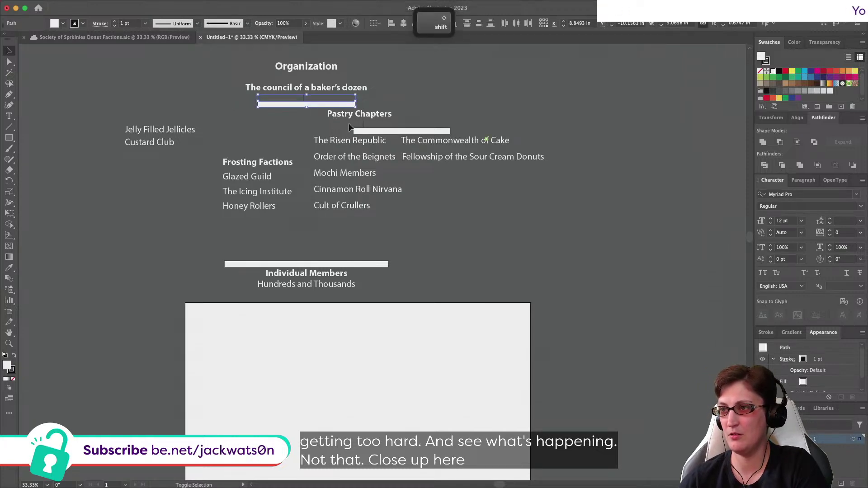
shift+click(369, 132)
shift+click(317, 265)
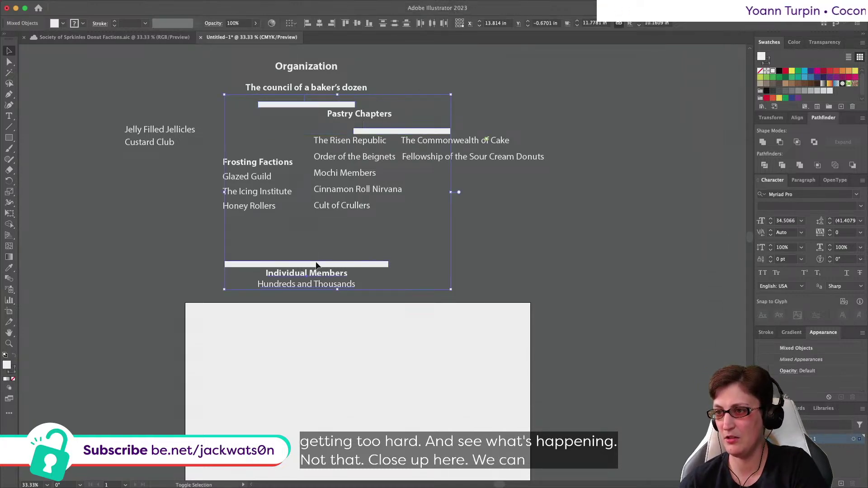
shift+click(319, 276)
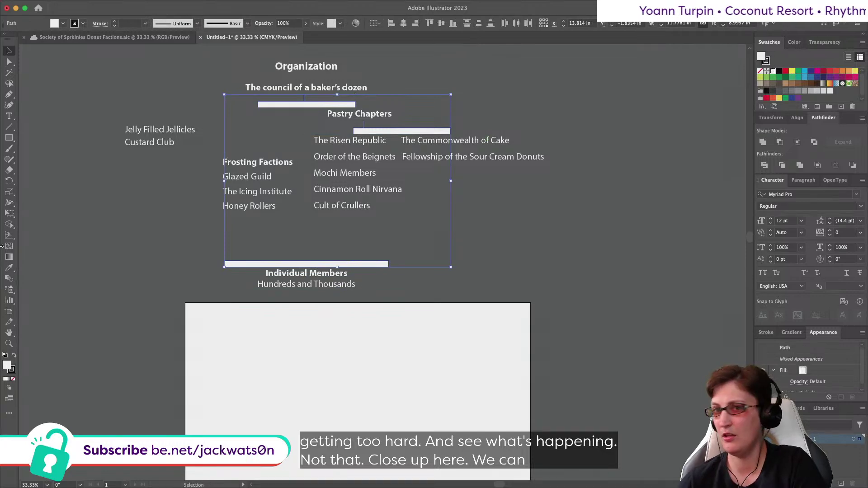
click(14, 355)
click(14, 379)
click(129, 213)
scroll(128, 212, up, 3)
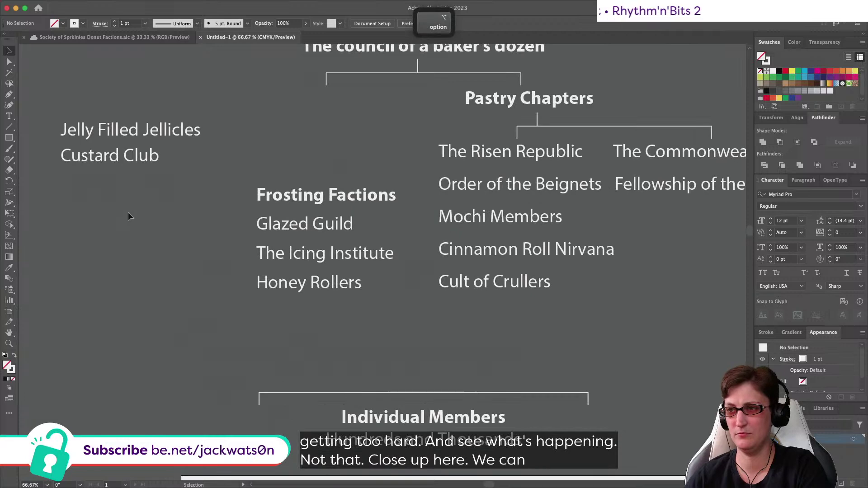
scroll(128, 212, down, 2)
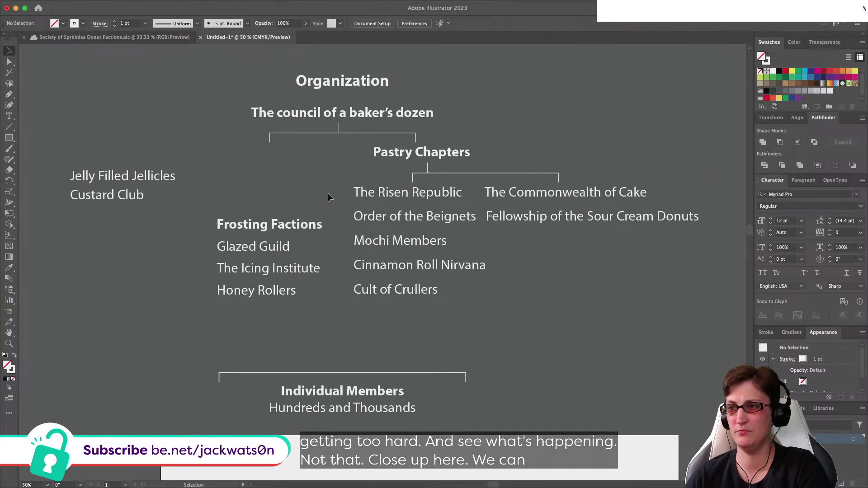
Step: Move the Frosting Factions heading and its three entries straight up under the empty branch of the council connector
click(265, 271)
drag(267, 226, 268, 154)
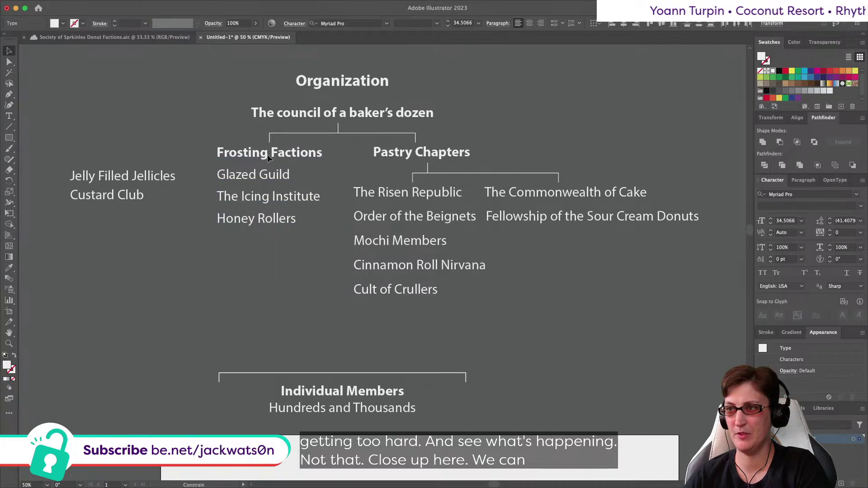
key(super+shift+a)
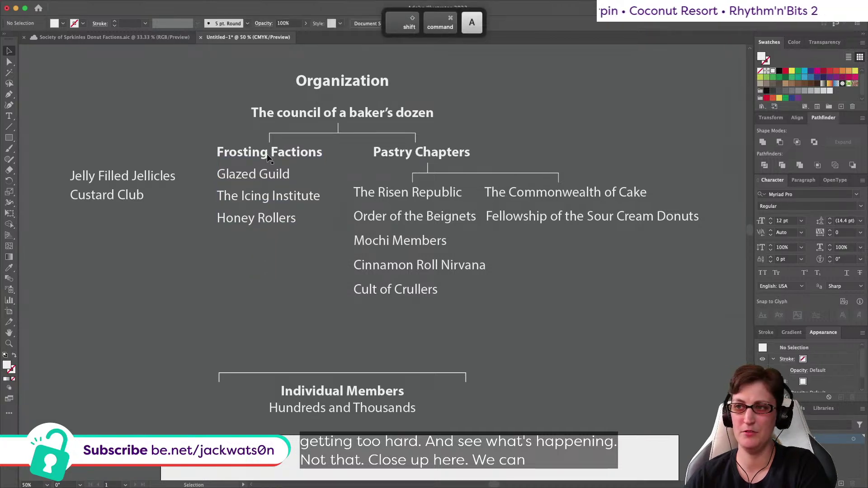
scroll(269, 156, left, 2)
Step: Duplicate the Frosting Factions heading above Jelly Filled Jellicles and change the copy's text to Fancy
click(10, 61)
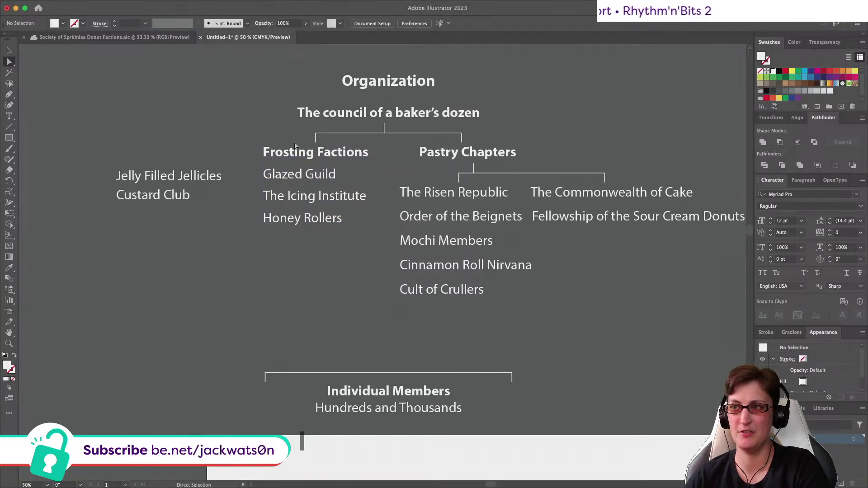
click(285, 152)
click(7, 49)
drag(336, 151, 198, 150)
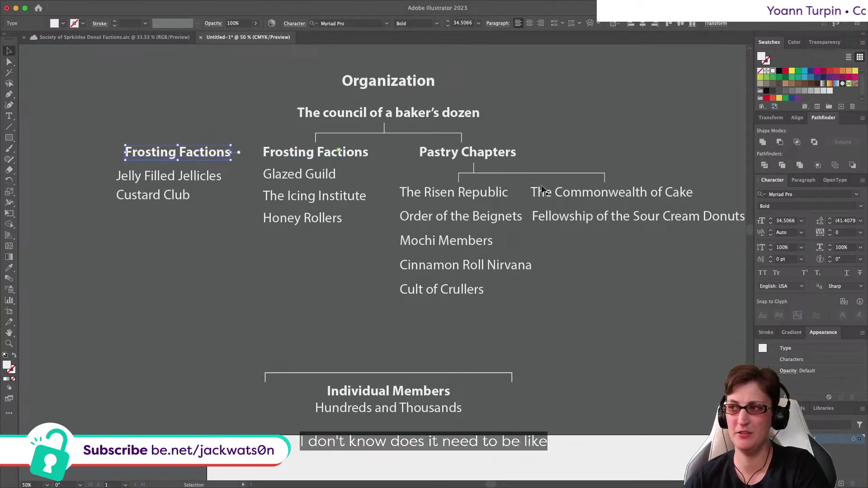
double_click(205, 153)
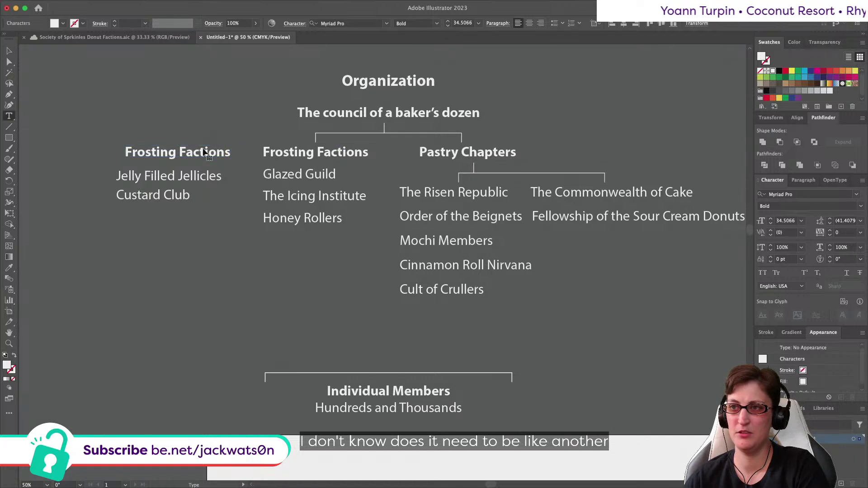
triple_click(199, 151)
text(Fancy)
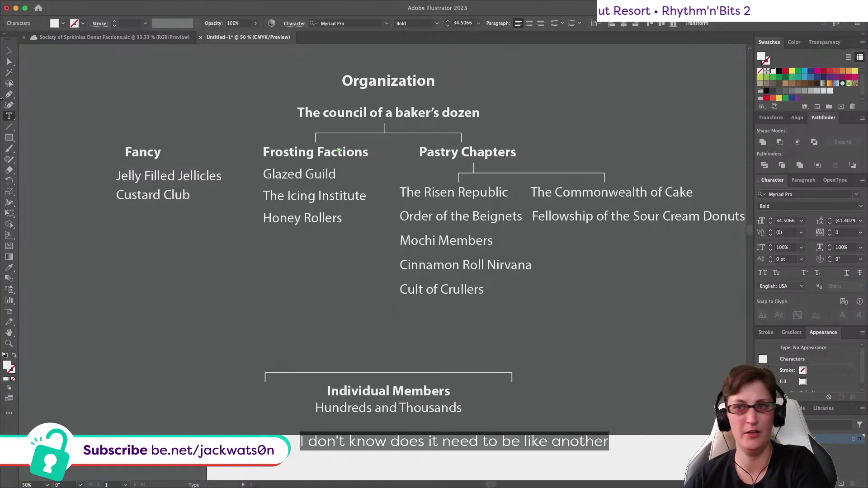
key(Escape)
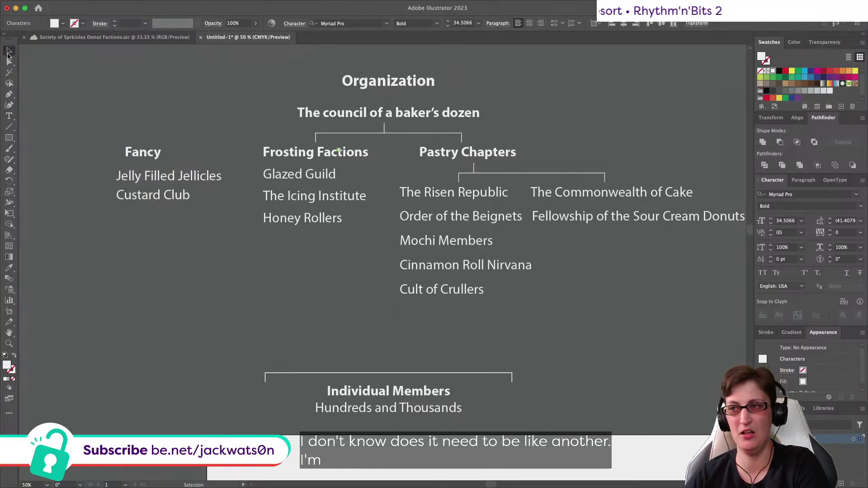
Step: Duplicate Custard Club directly below itself and change the copy's text to Fritter
click(197, 224)
click(189, 196)
drag(178, 198, 176, 222)
double_click(175, 222)
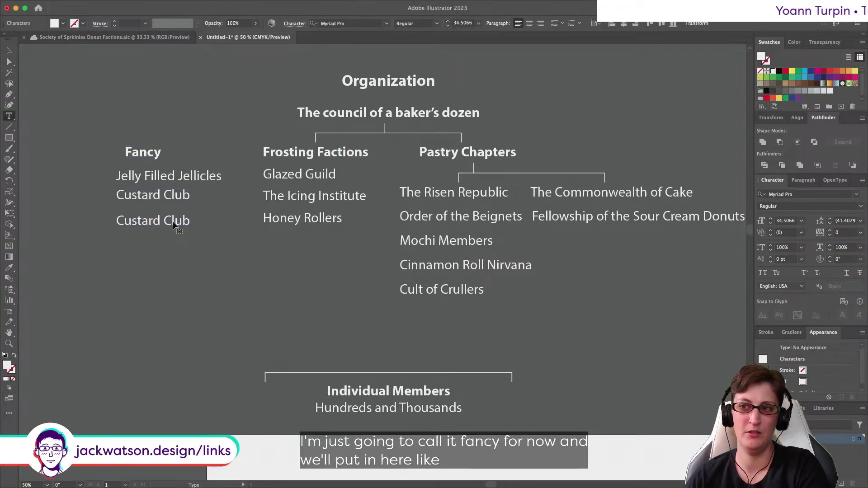
triple_click(174, 221)
text(Fritter)
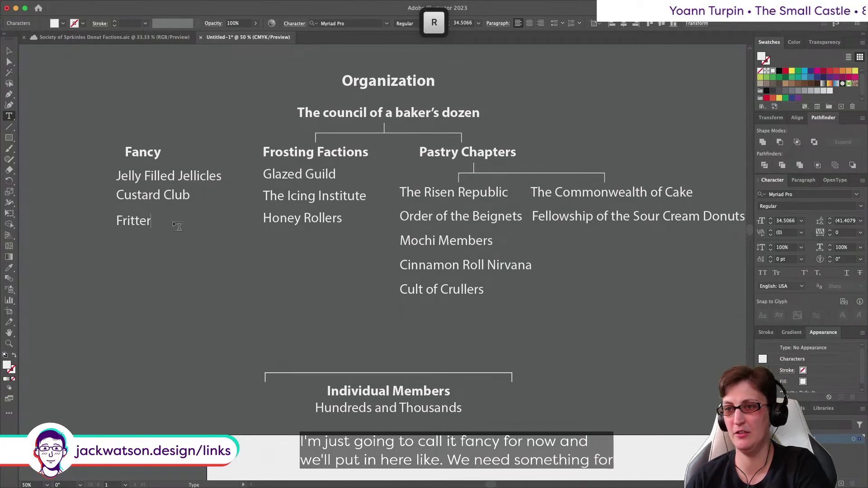
click(11, 51)
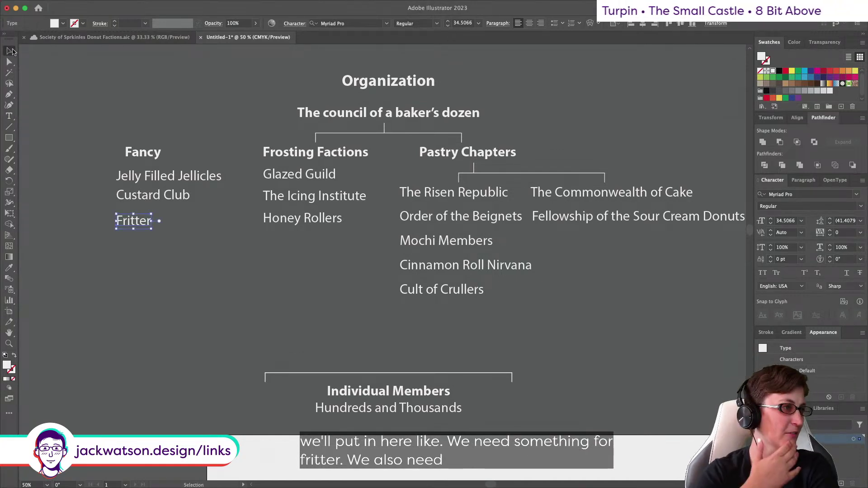
Step: Move Cinnamon Roll Nirvana below Fritter in the Fancy column and shift Cult of Crullers up into the vacated spot
click(494, 272)
drag(507, 267, 222, 243)
drag(464, 295, 461, 268)
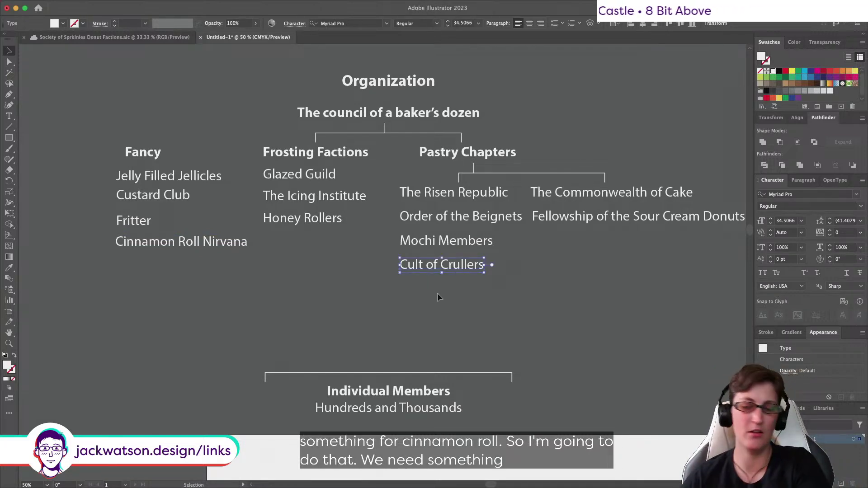
Step: Shift Cinnamon Roll Nirvana down and insert a copy of Fritter above it, changing the copy's text to Bear Claw
click(131, 243)
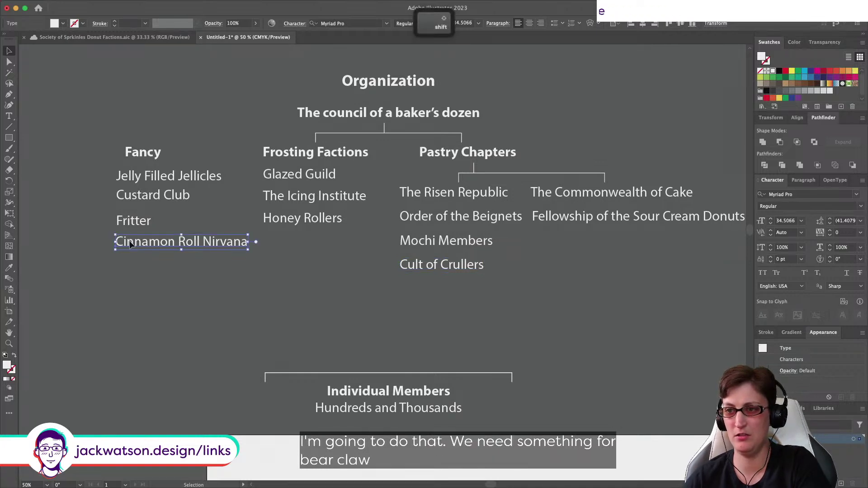
click(138, 227)
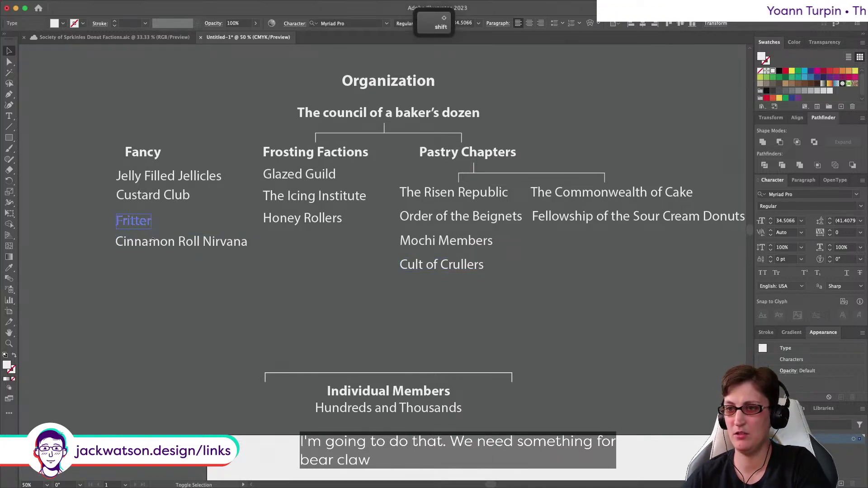
drag(187, 243, 186, 267)
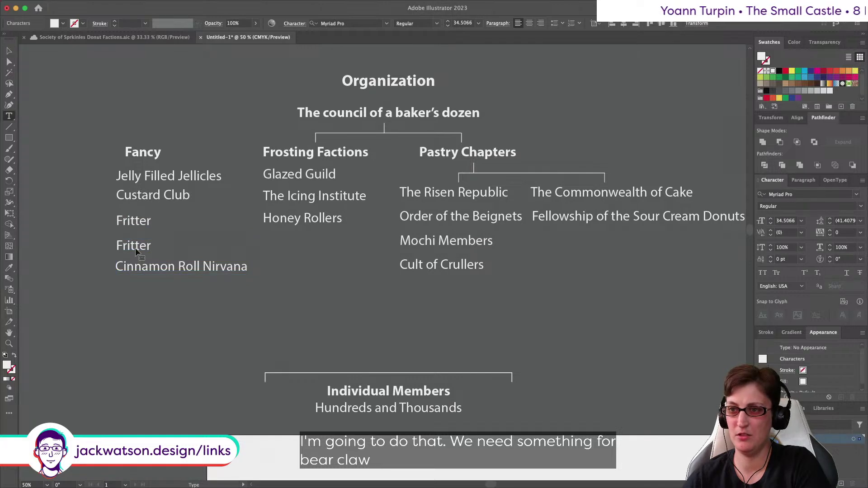
double_click(134, 248)
text(Bear Cla)
key(BackSpace)
key(BackSpace)
key(BackSpace)
text(Claw)
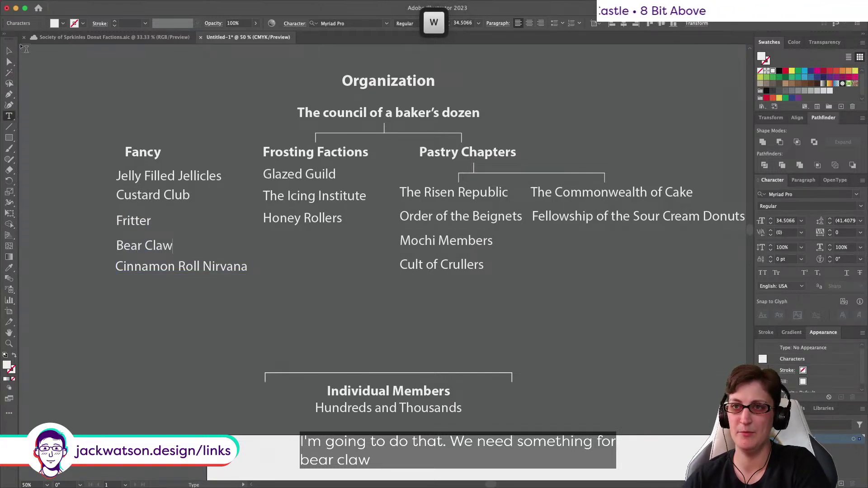
key(Escape)
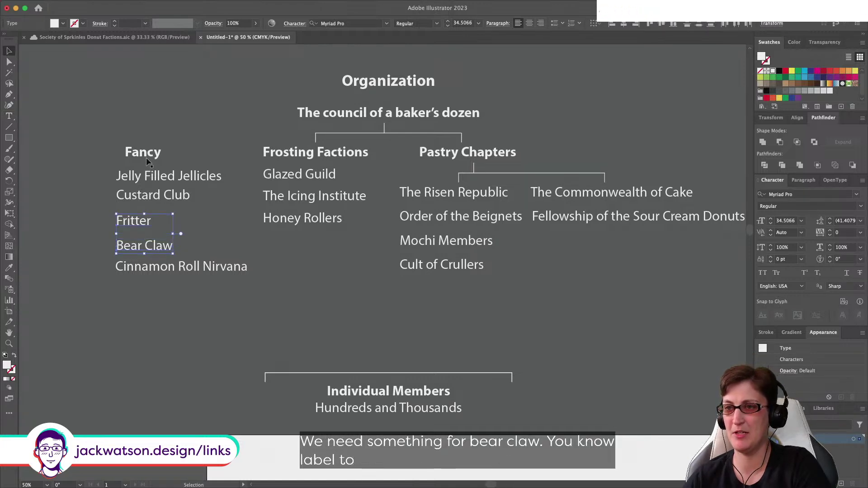
Step: Color the Fancy heading light orange and Fritter and Bear Claw C=0 M=50 Y=100 K=0 orange, and left-align the Fancy column
click(143, 152)
click(849, 70)
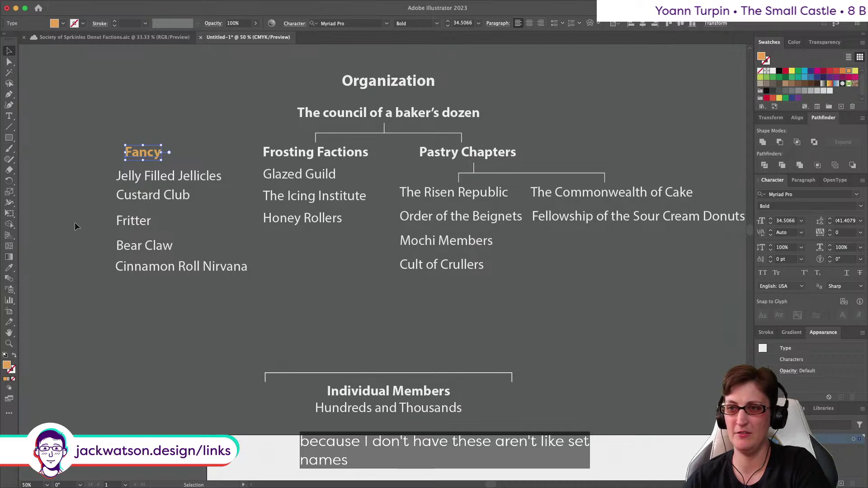
drag(207, 246, 154, 216)
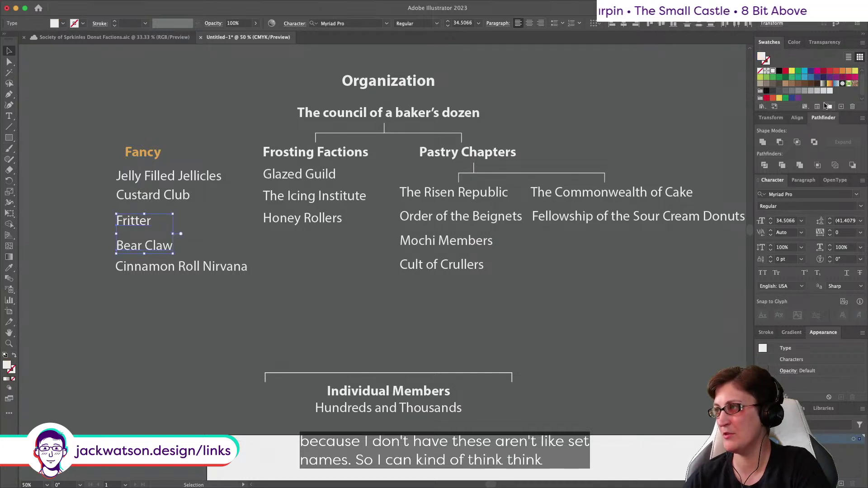
click(843, 72)
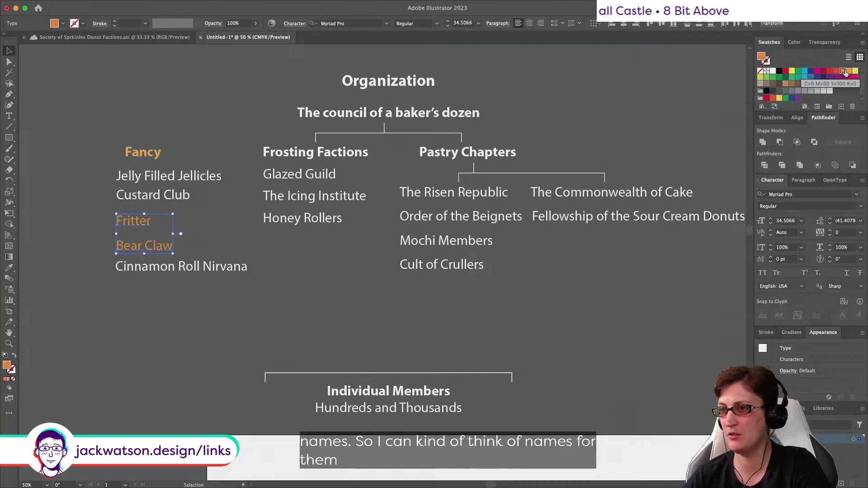
click(328, 300)
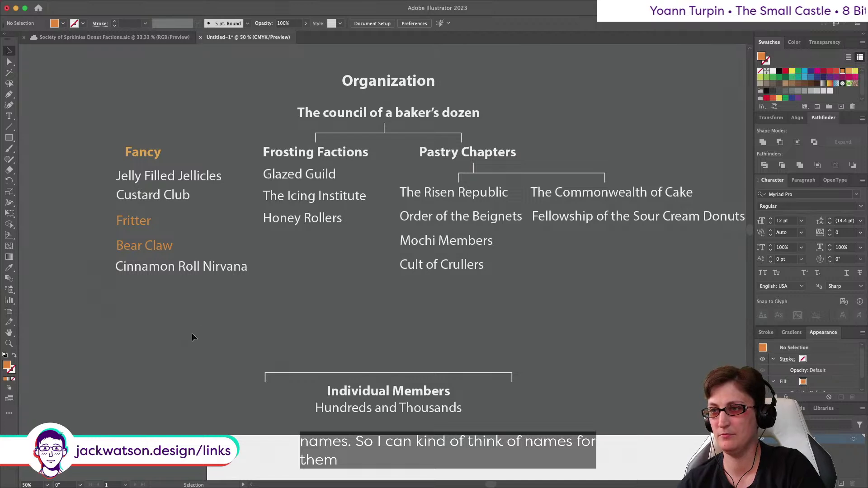
click(128, 154)
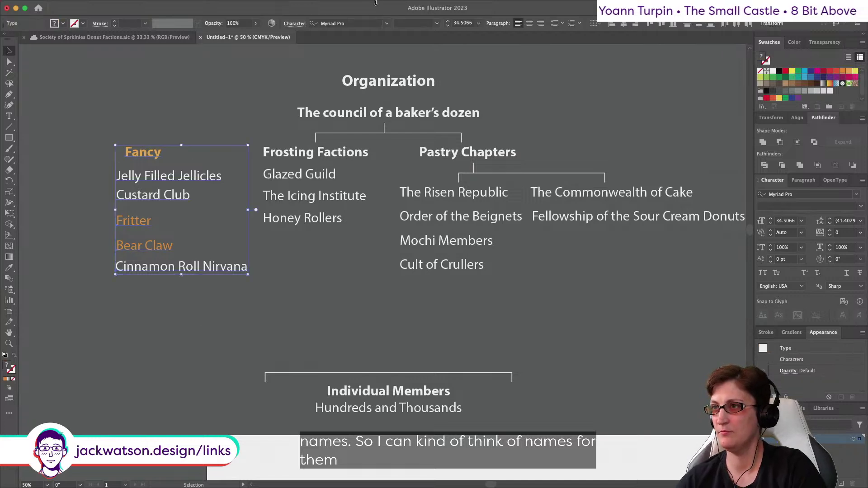
click(613, 24)
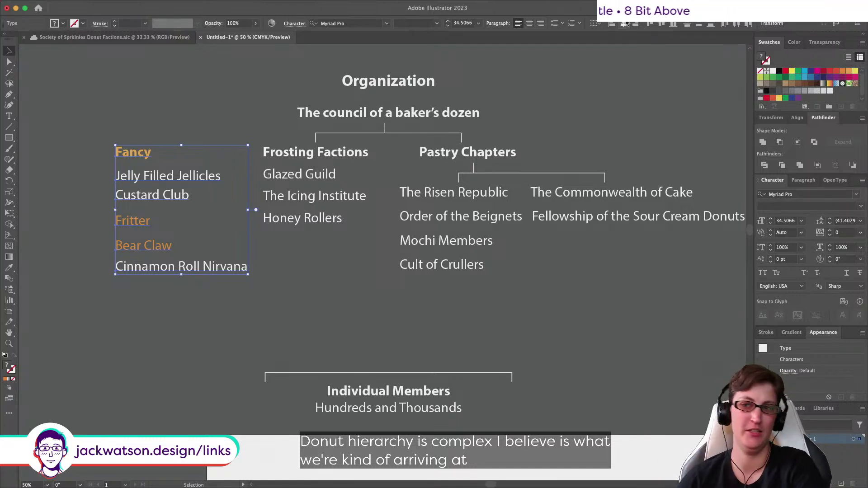
click(314, 218)
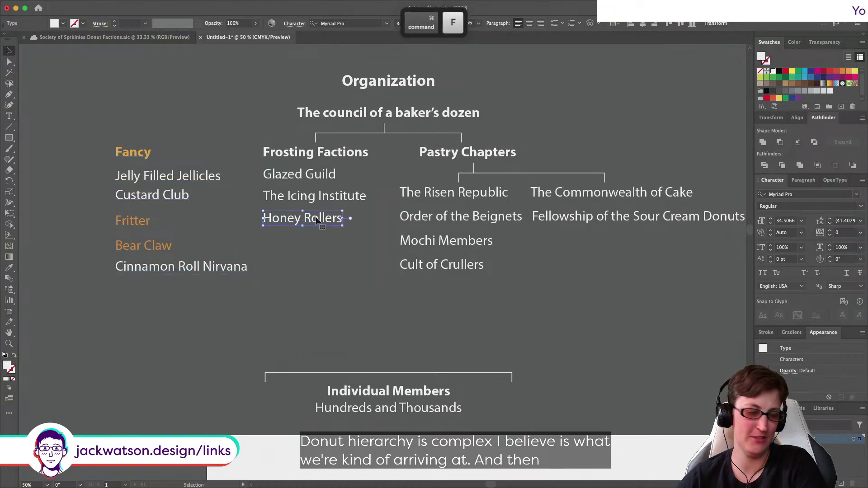
drag(314, 218, 315, 239)
key(BackSpace)
Step: Duplicate Bear Claw into the Frosting Factions column below Honey Rollers and align the copy vertically with Mochi Members
click(144, 246)
key(super+f)
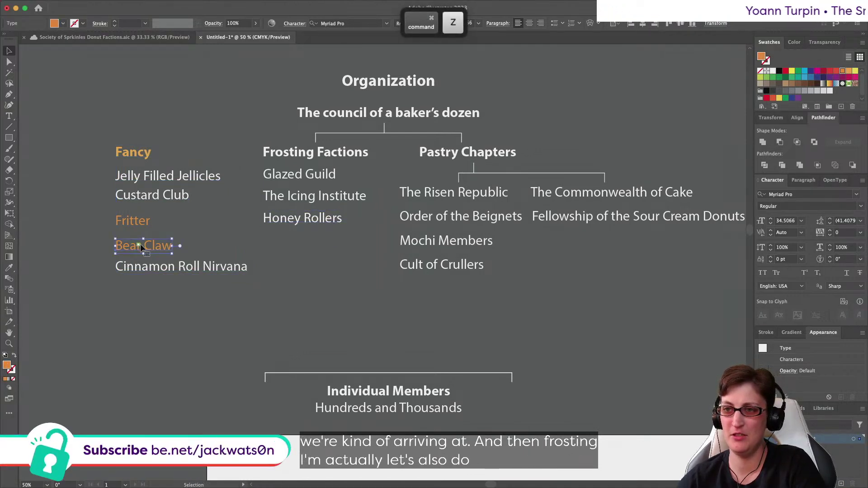
drag(146, 248, 293, 245)
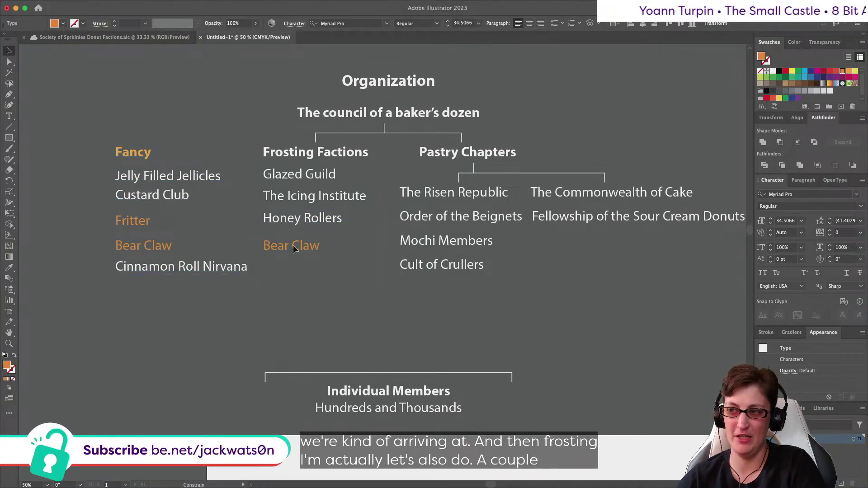
shift+click(409, 236)
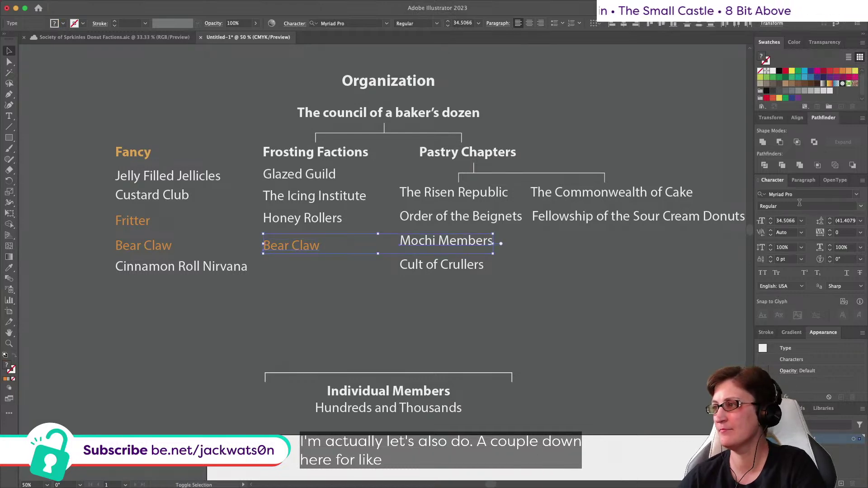
click(648, 22)
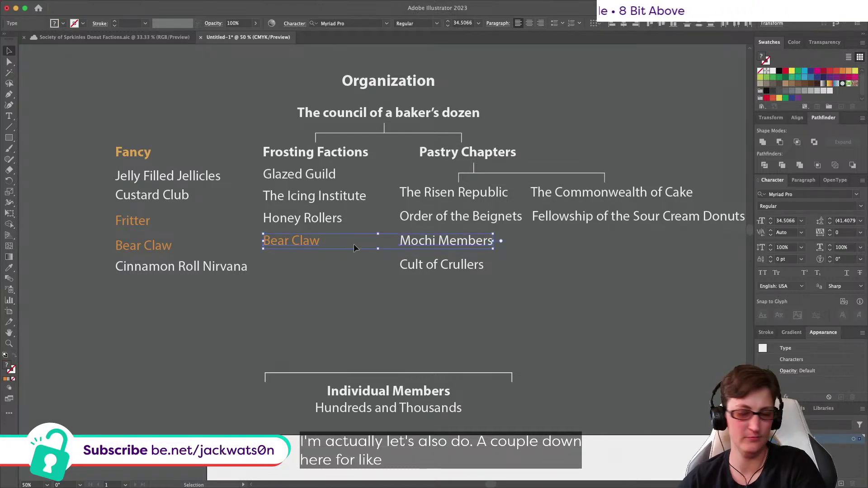
Step: Change the text of the Bear Claw copy under Honey Rollers to Sprinkles
click(283, 241)
double_click(283, 241)
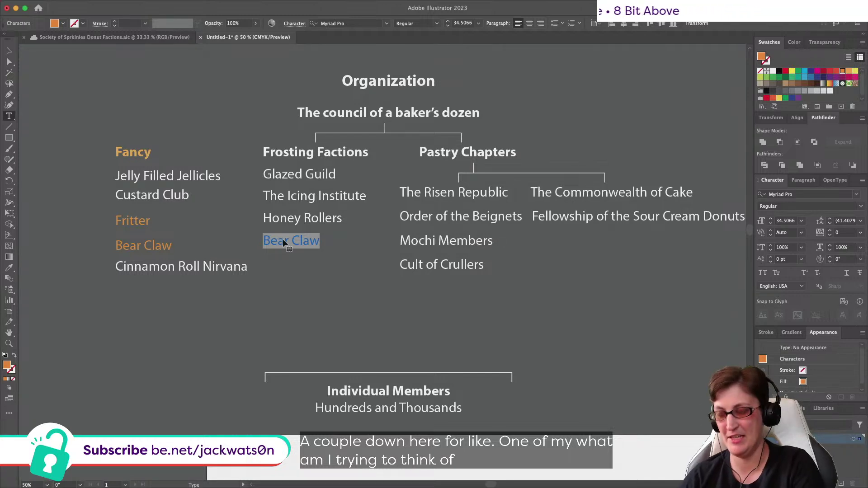
text(Sprinkles)
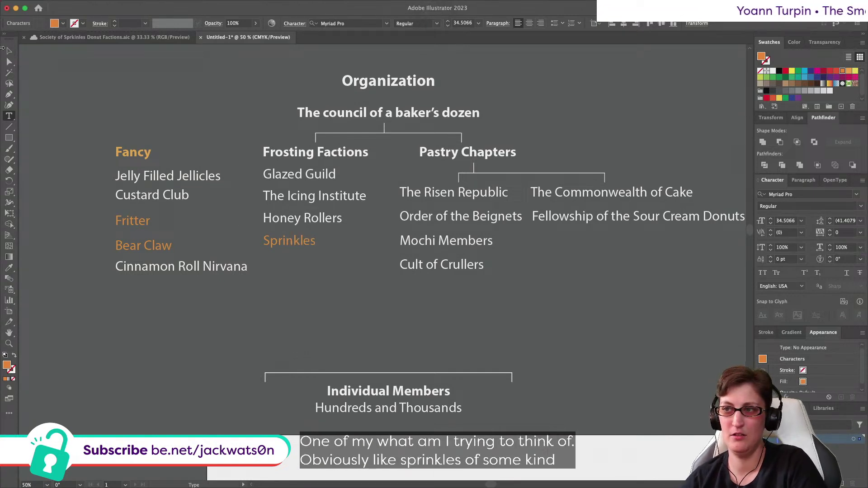
key(super)
click(9, 47)
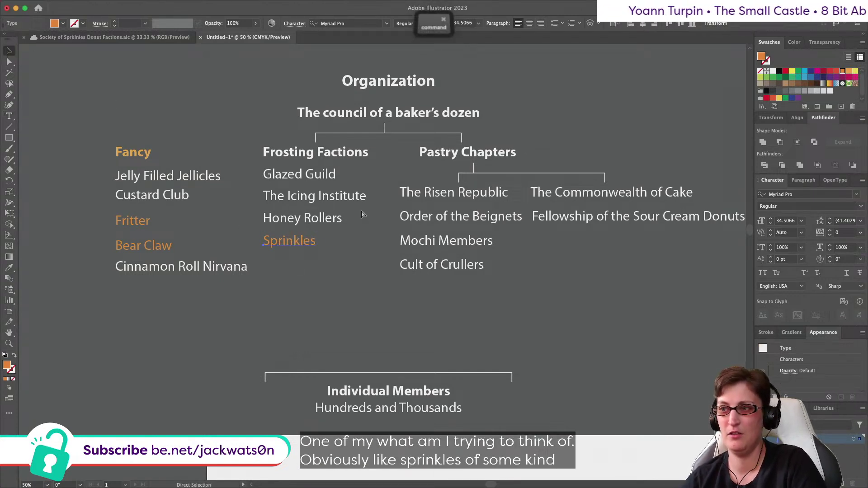
Step: Duplicate Sprinkles below itself in the Frosting Factions column and align the copy vertically with Cult of Crullers
shift+click(402, 265)
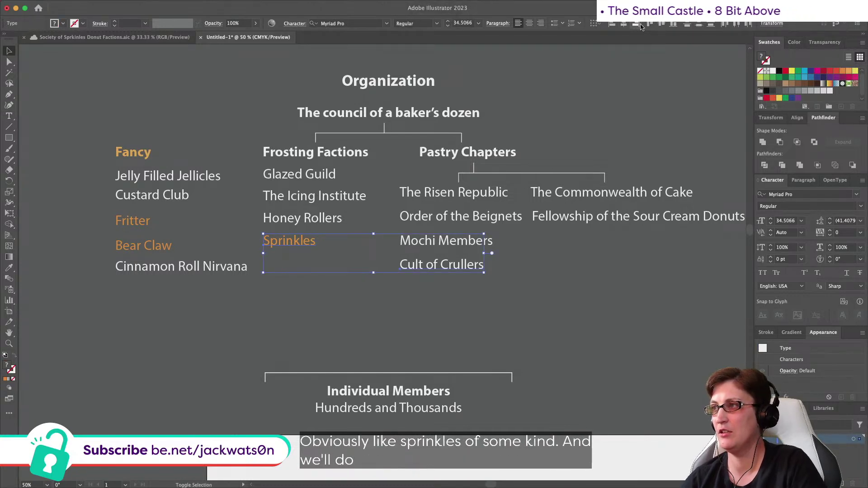
click(683, 24)
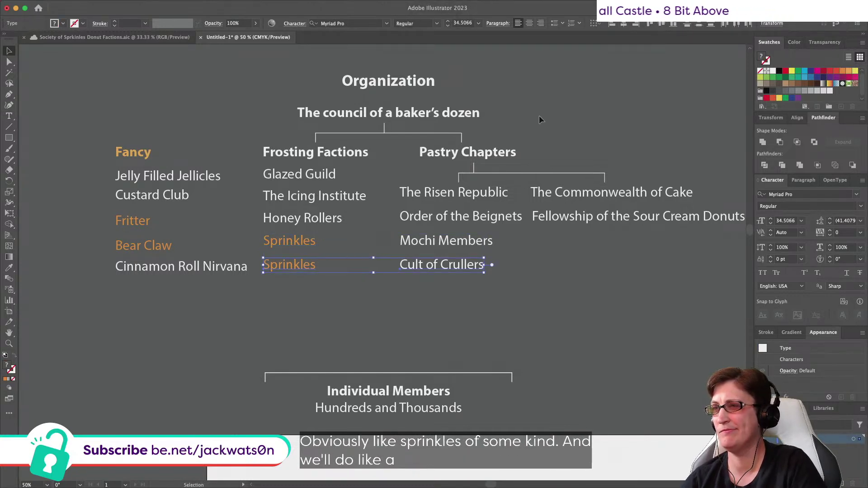
click(308, 315)
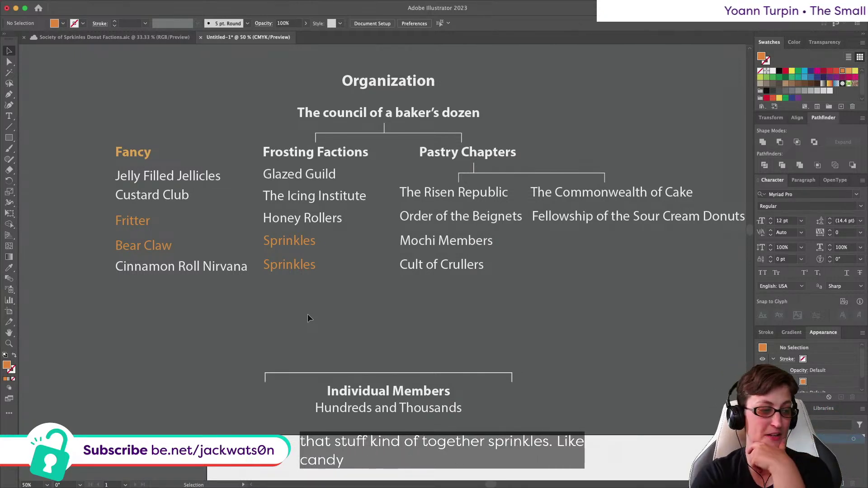
Step: Change the text of the lower Sprinkles copy in the Frosting Factions column to Powdered Sugar
double_click(304, 261)
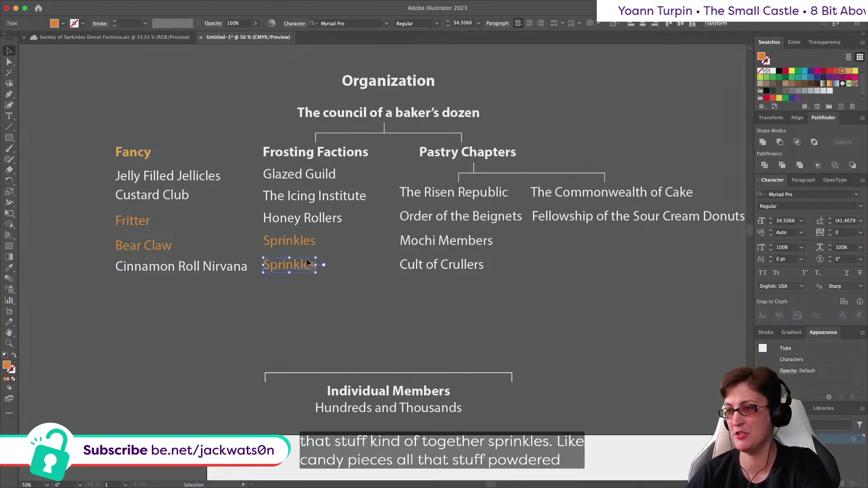
double_click(304, 261)
text(Power)
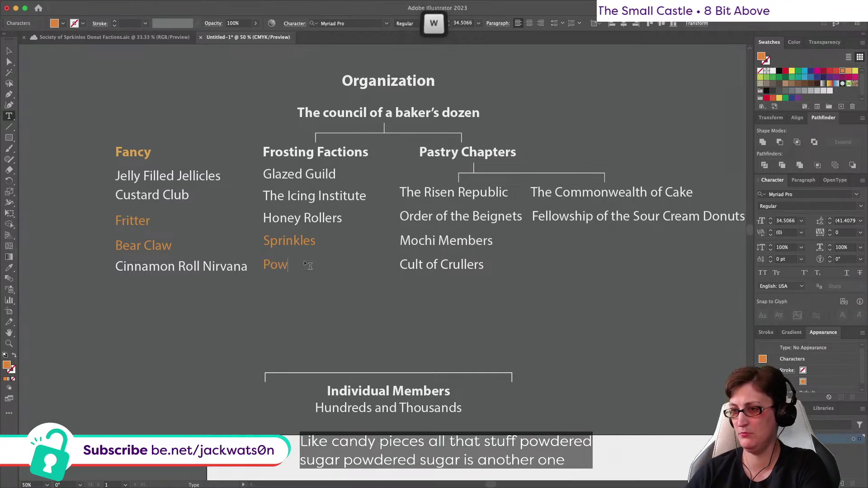
key(BackSpace)
key(BackSpace)
text(dered Suhar)
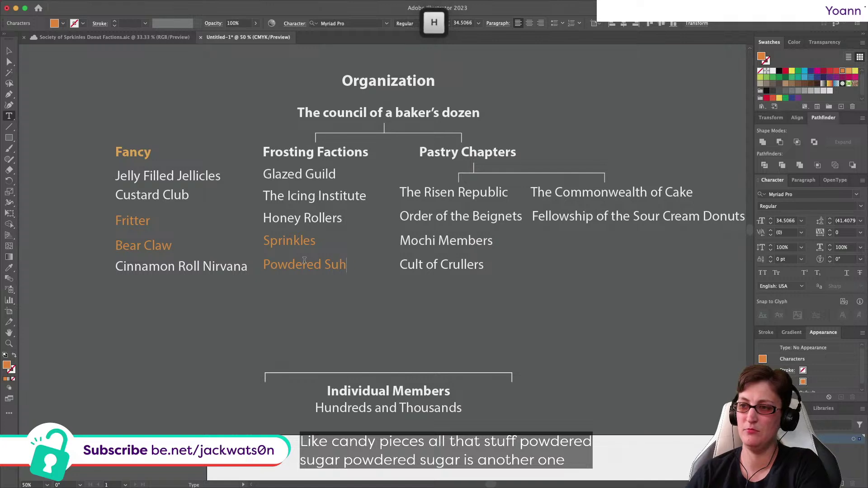
key(BackSpace)
key(BackSpace)
key(BackSpace)
text(gar)
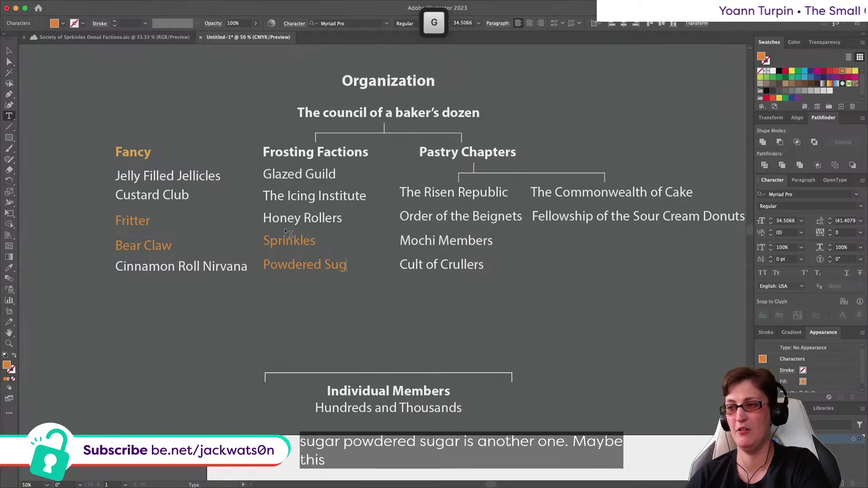
click(8, 52)
click(151, 134)
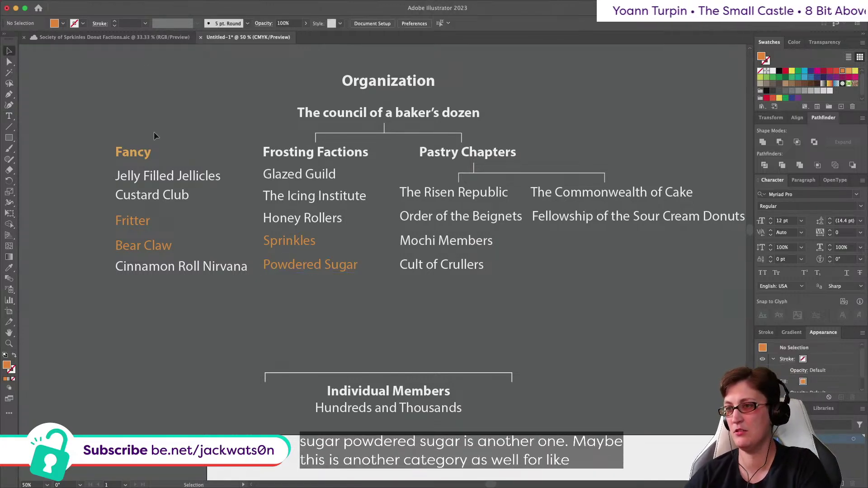
Step: Move Sprinkles and Powdered Sugar to the left of the Fancy column and place a copy of the Fancy heading above them
scroll(166, 119, left, 8)
scroll(166, 118, up, 2)
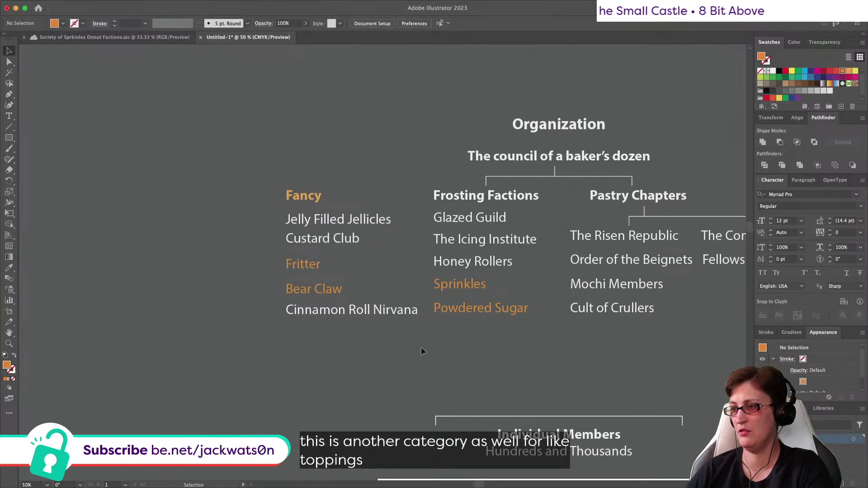
drag(447, 284, 178, 219)
drag(306, 197, 185, 196)
shift+click(204, 226)
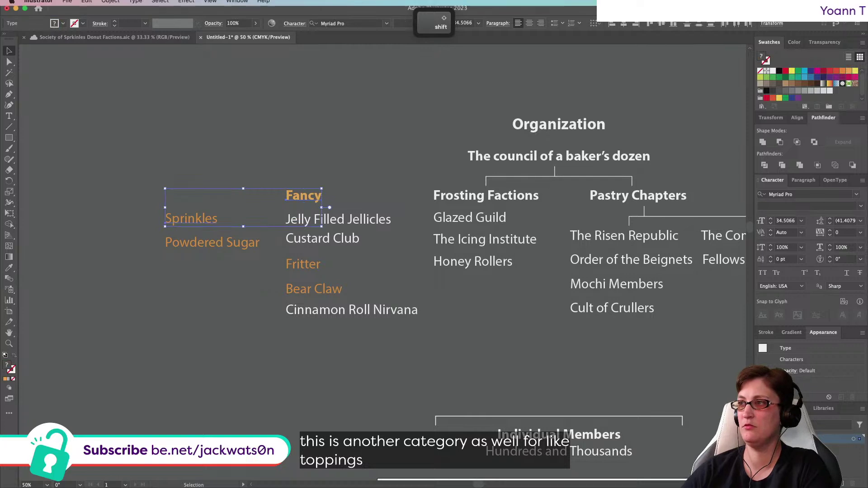
Step: Change the text of the Fancy heading copy above Sprinkles to Toppings
key(t)
click(187, 195)
double_click(187, 196)
text(Toppings)
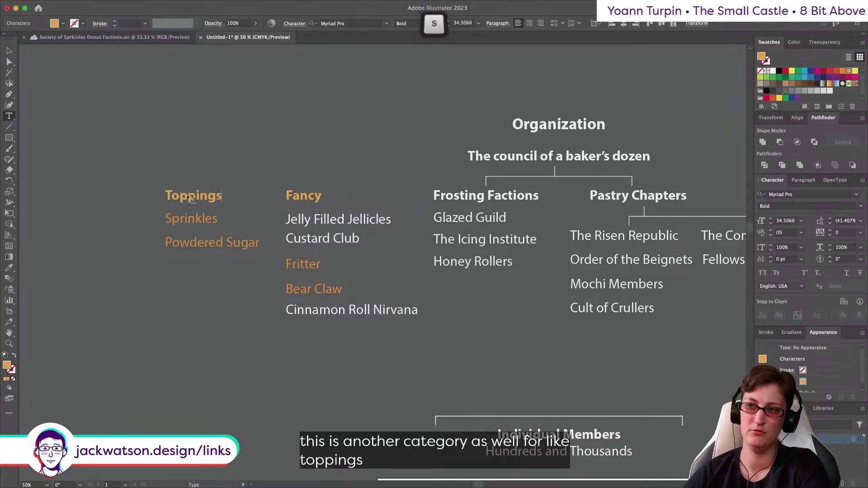
click(8, 50)
click(177, 276)
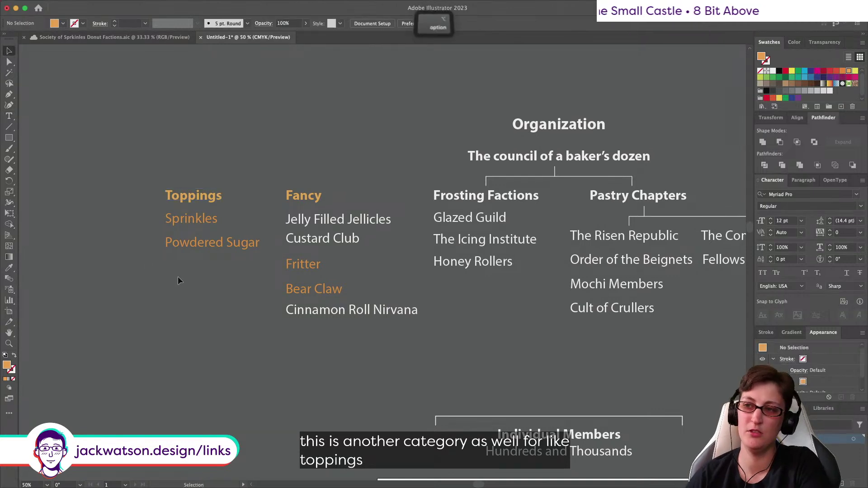
Step: Align Custard Club and The Icing Institute vertically with The Risen Republic and The Commonwealth of Cake
scroll(178, 276, down, 3)
scroll(178, 277, up, 1)
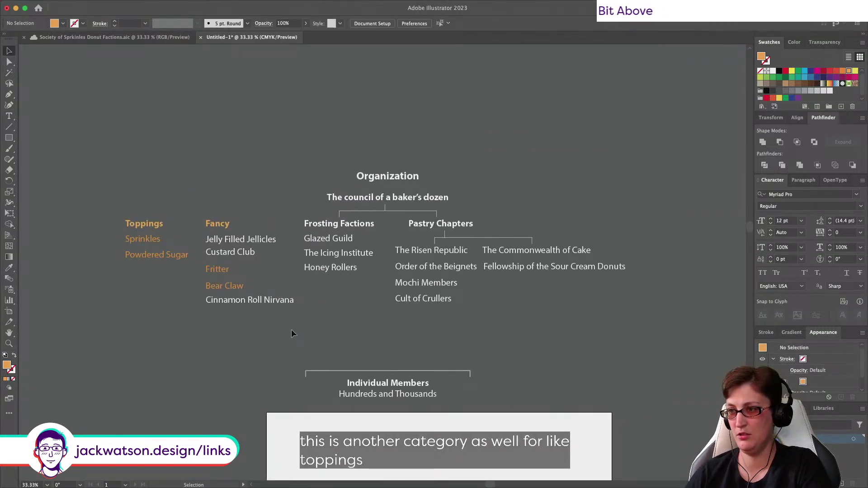
click(372, 254)
shift+click(233, 254)
shift+click(431, 251)
shift+click(560, 251)
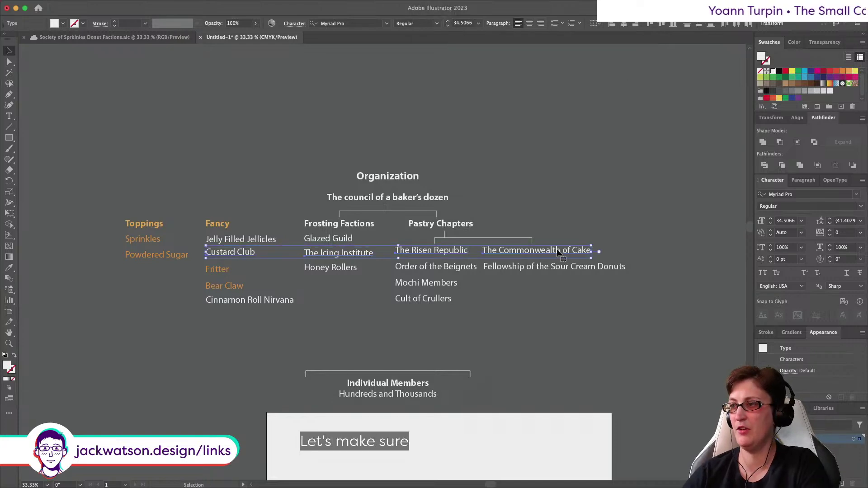
click(674, 24)
click(330, 299)
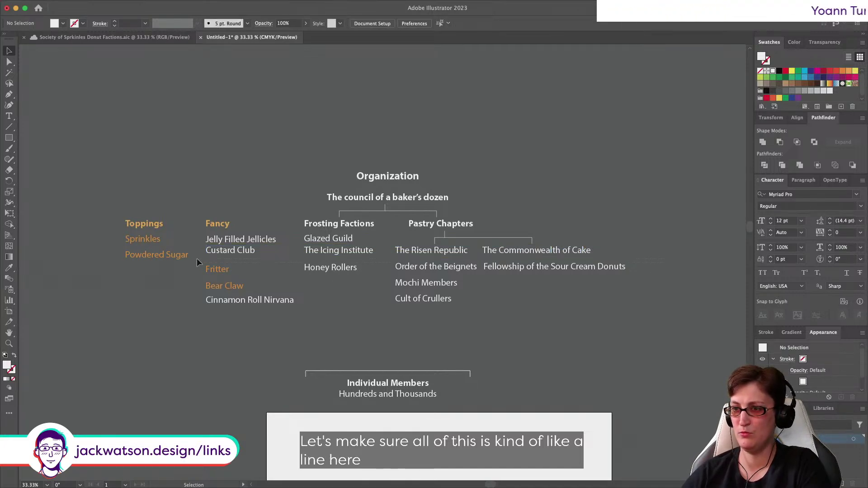
Step: Align Fritter and Honey Rollers vertically with Order of the Beignets and Fellowship of the Sour Cream Donuts
click(210, 270)
click(665, 256)
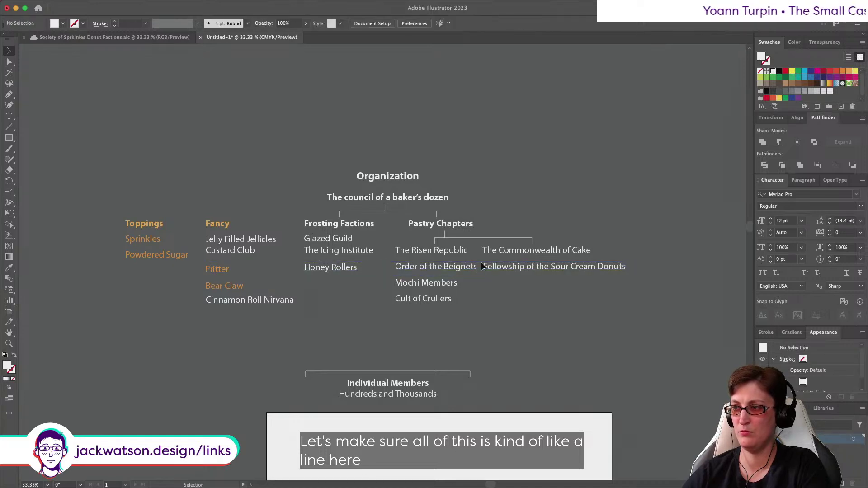
click(533, 268)
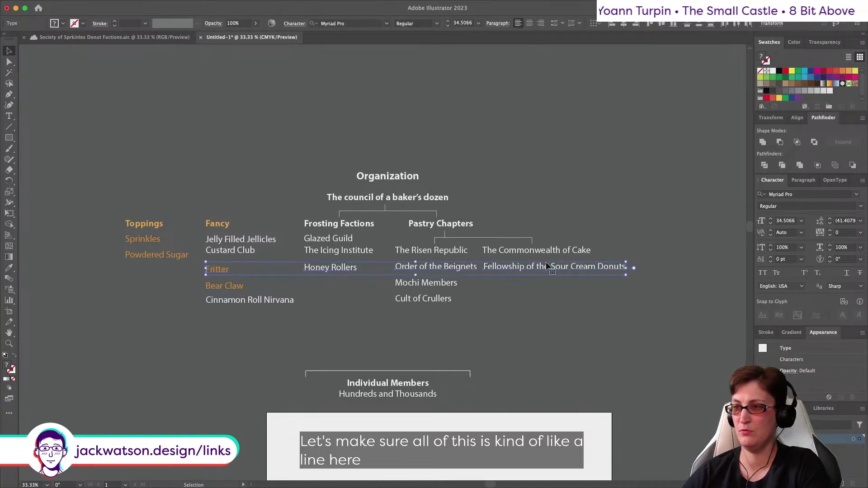
click(449, 266)
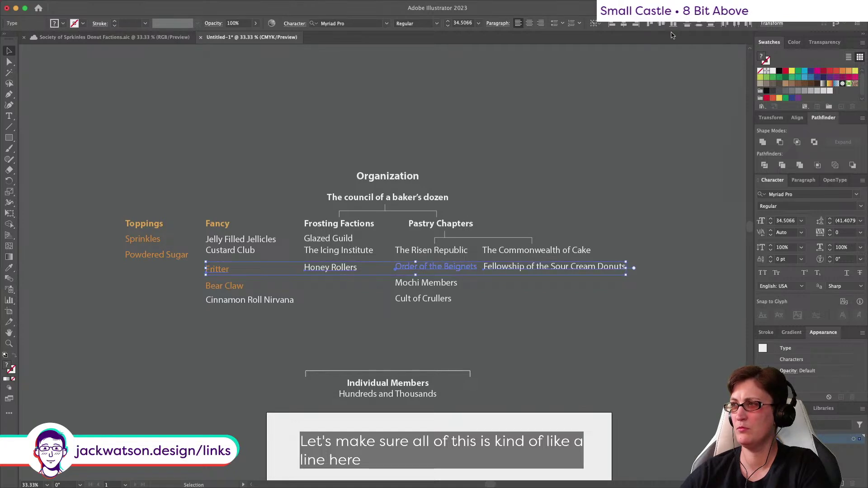
click(672, 26)
click(619, 338)
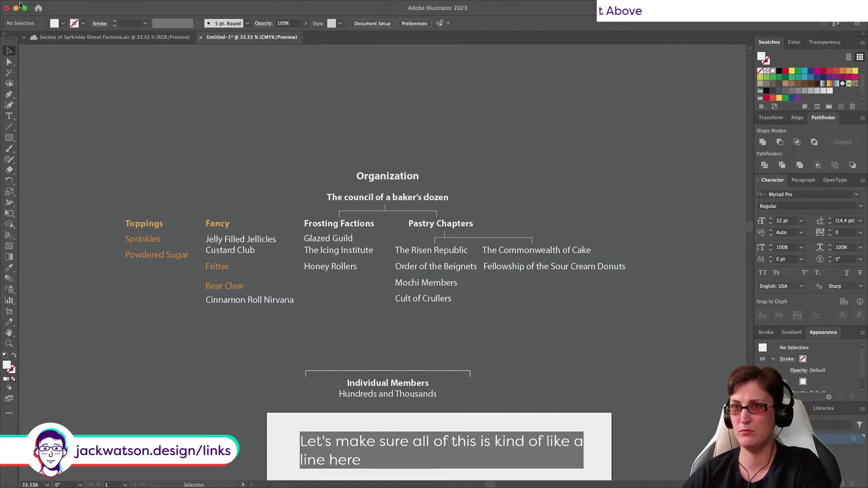
Step: Shift all entries from the Custard Club row downward slightly lower, together with the lower ends of the Pastry Chapters bracket
click(9, 61)
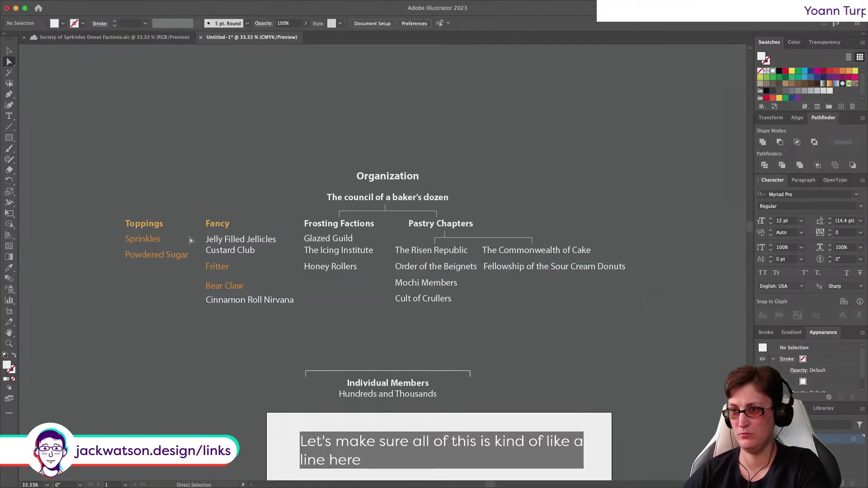
drag(202, 248, 633, 312)
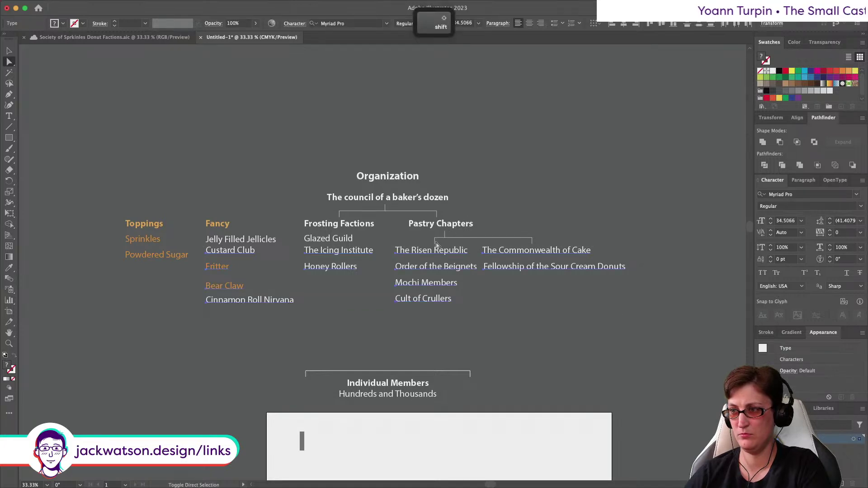
shift+click(435, 244)
drag(532, 244, 533, 249)
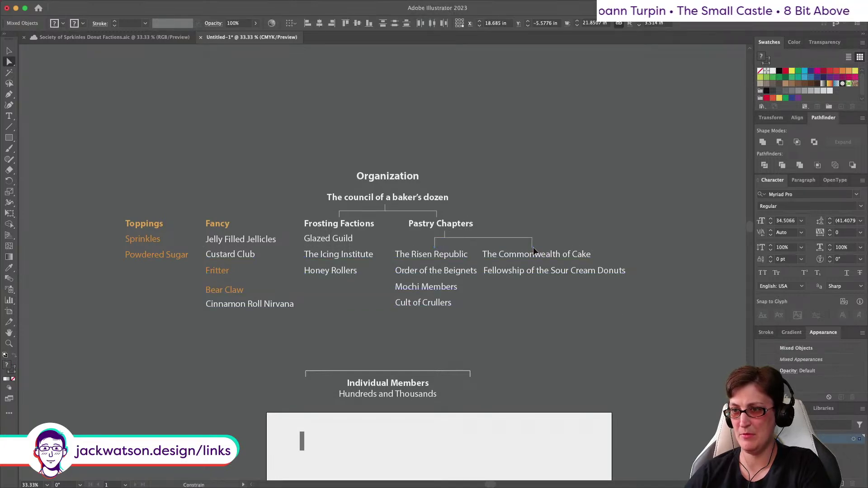
click(370, 309)
Step: Align Bear Claw vertically with Mochi Members, and Cinnamon Roll Nirvana with Cult of Crullers
click(426, 290)
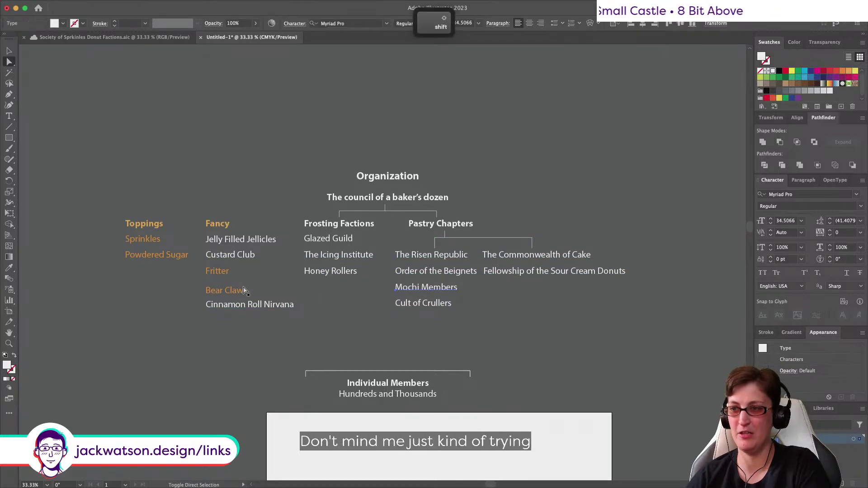
shift+click(238, 291)
click(623, 24)
click(260, 303)
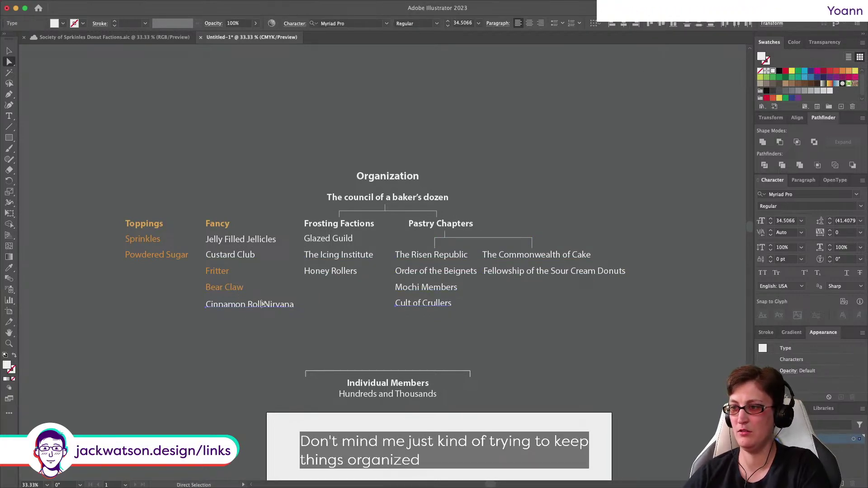
click(653, 26)
click(146, 262)
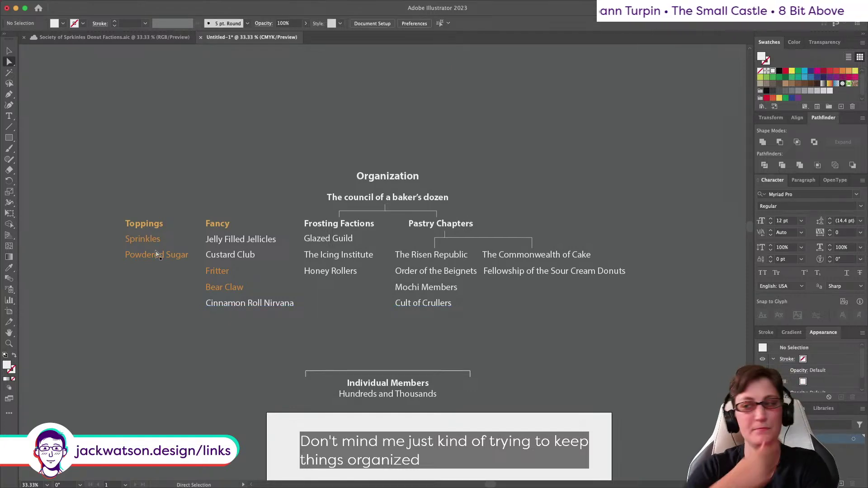
click(214, 271)
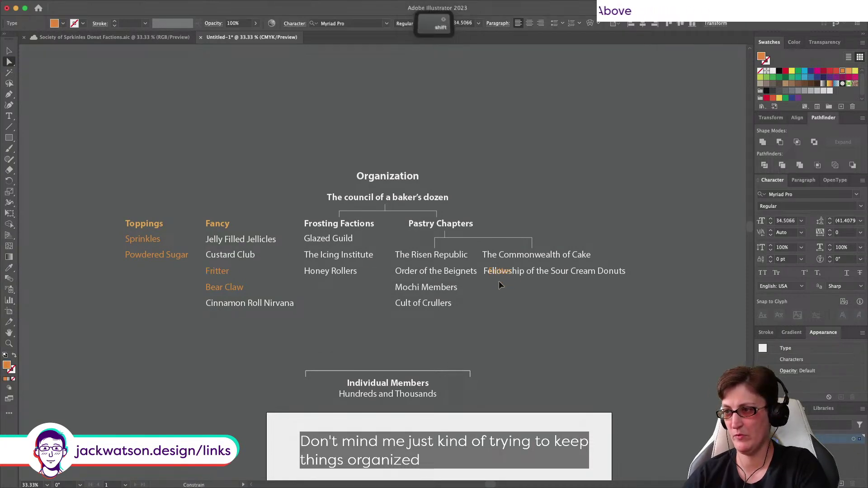
key(super+z)
key(super+z)
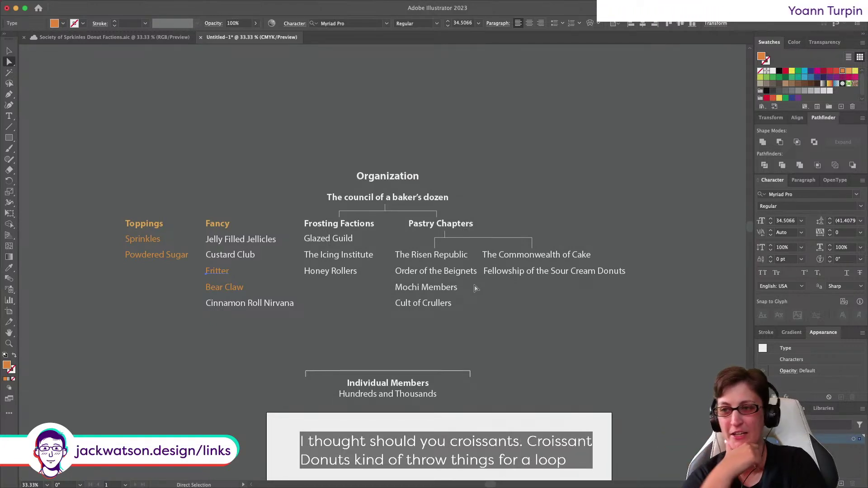
Step: Duplicate Fritter below Cinnamon Roll Nirvana and change the copy's text to Crossants
key(super+f)
drag(217, 271, 222, 321)
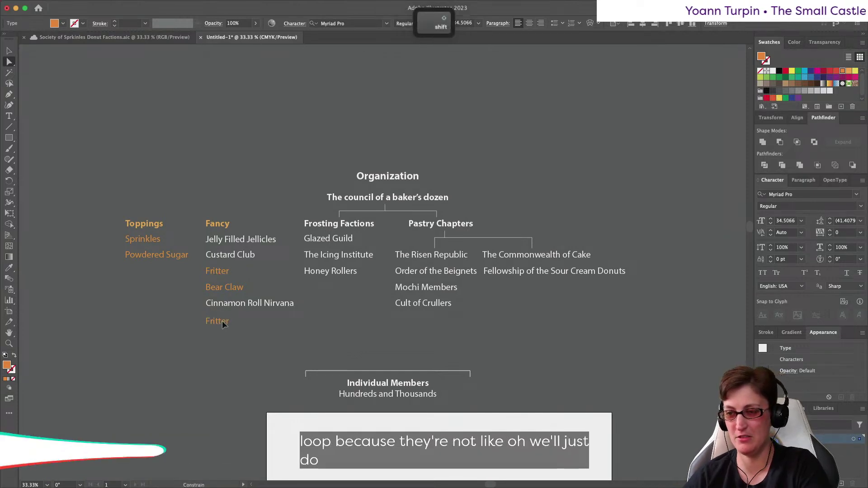
key(t)
double_click(219, 319)
text(Cr)
text(ossat)
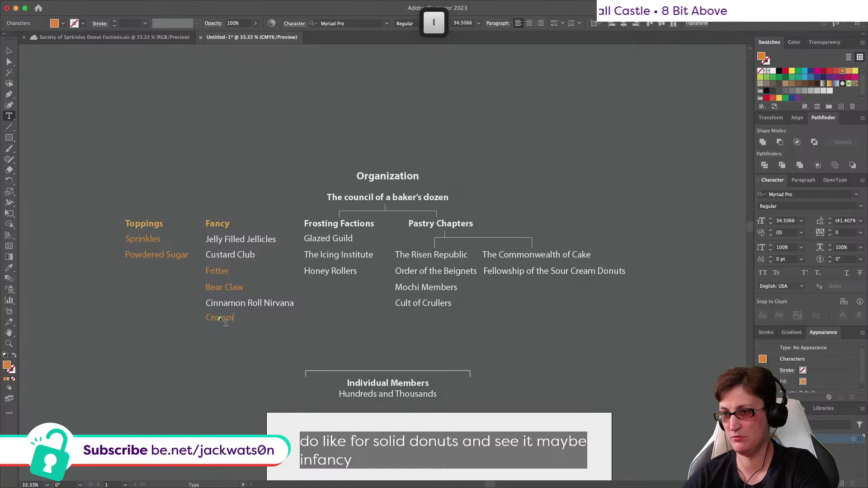
key(BackSpace)
key(BackSpace)
text(issant D)
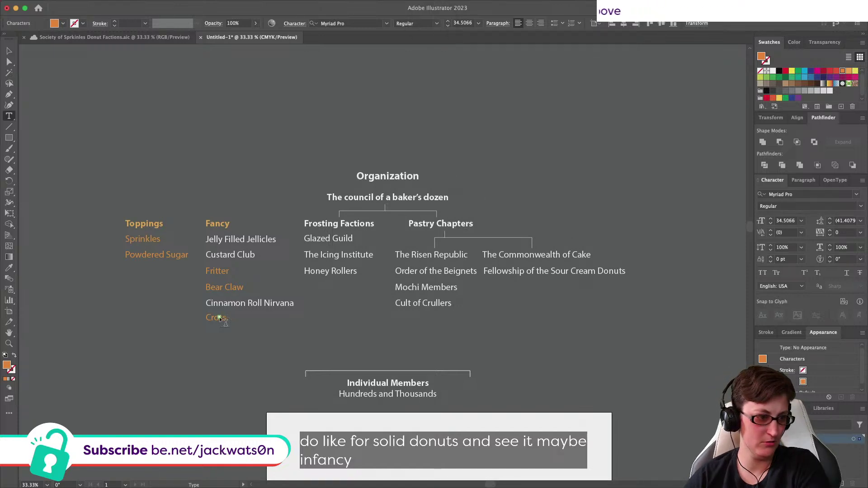
text(onut)
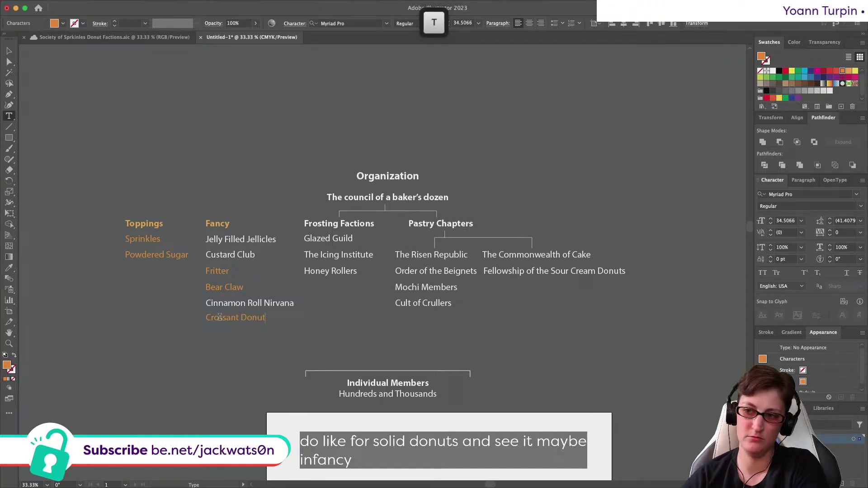
key(BackSpace)
key(BackSpace)
key(BackSpace)
text(s)
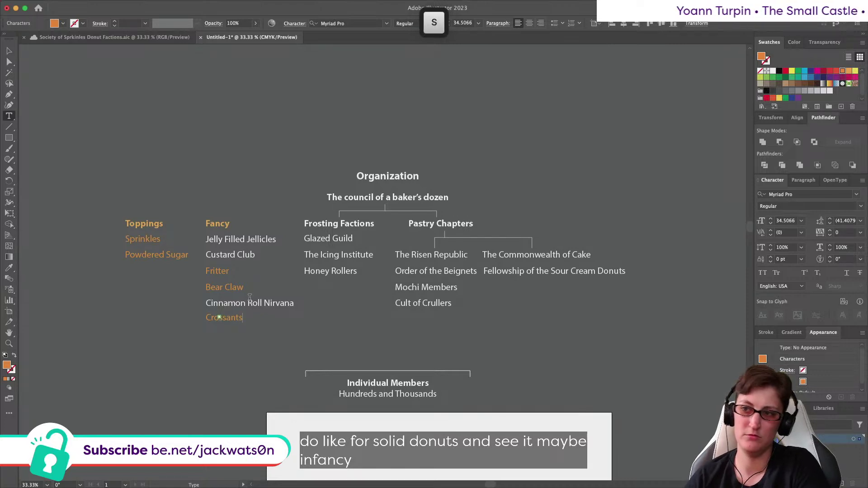
key(Escape)
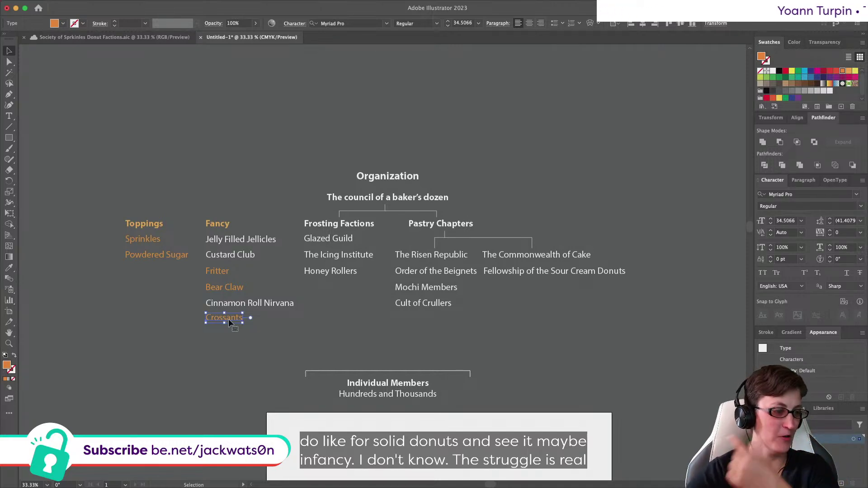
Step: Duplicate Powdered Sugar below itself in the Toppings column, align the copy vertically with Fritter, and select the copy
click(154, 293)
drag(149, 255, 150, 270)
shift+click(219, 272)
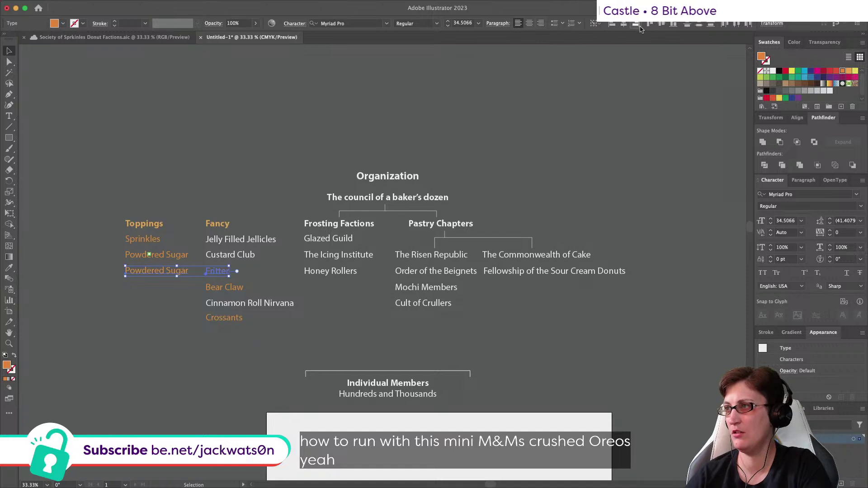
click(163, 262)
click(156, 272)
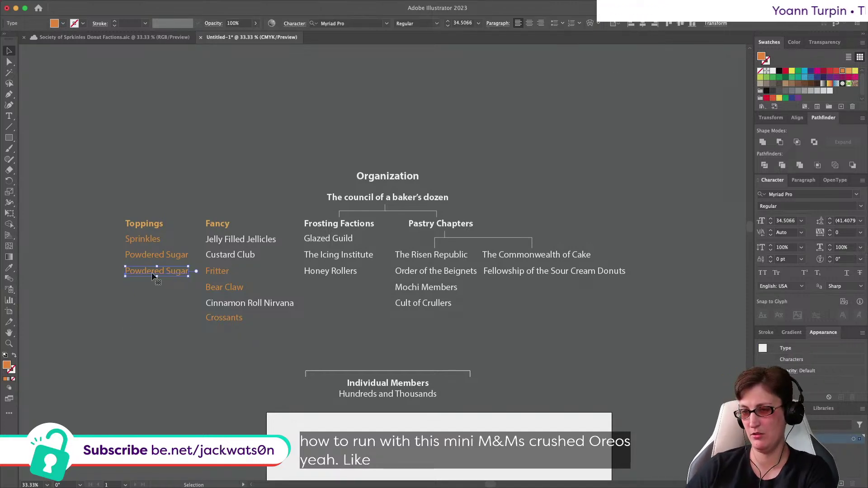
Step: Change the text of the lowest Powdered Sugar copy in the Toppings column to Candy
double_click(151, 273)
triple_click(151, 273)
text(Candy)
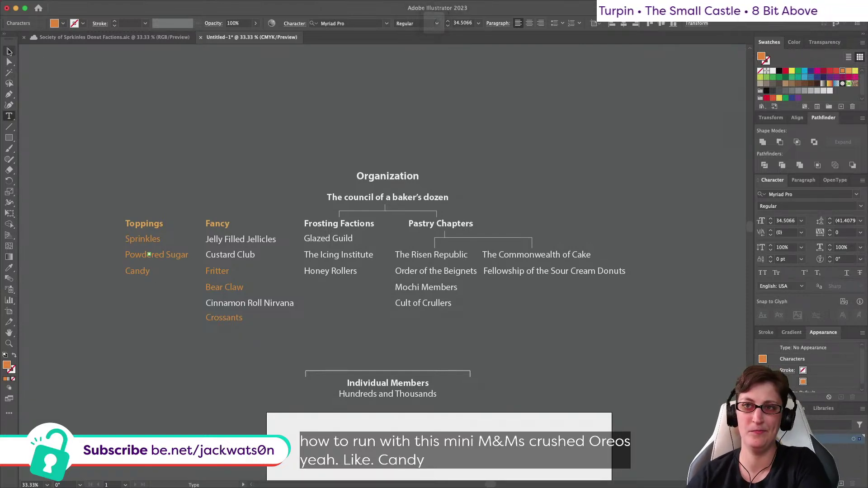
click(9, 51)
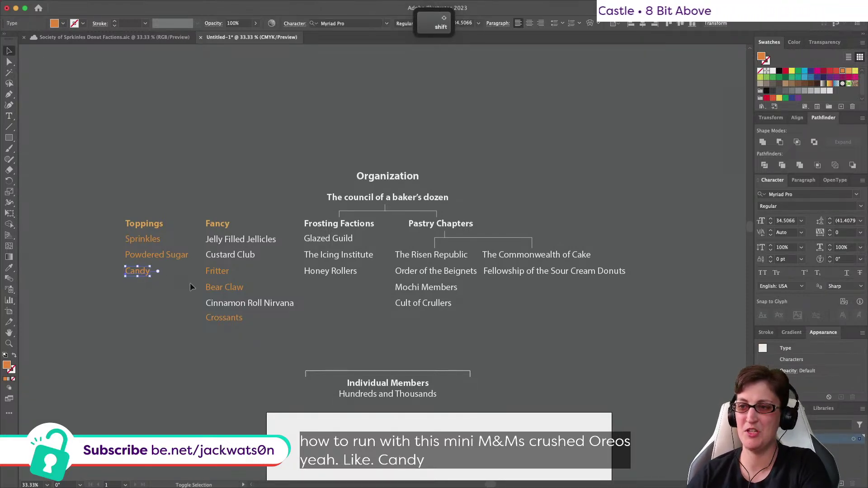
Step: Duplicate Candy below itself, align the copy vertically with Bear Claw, and change its text to Cookies
shift+click(220, 288)
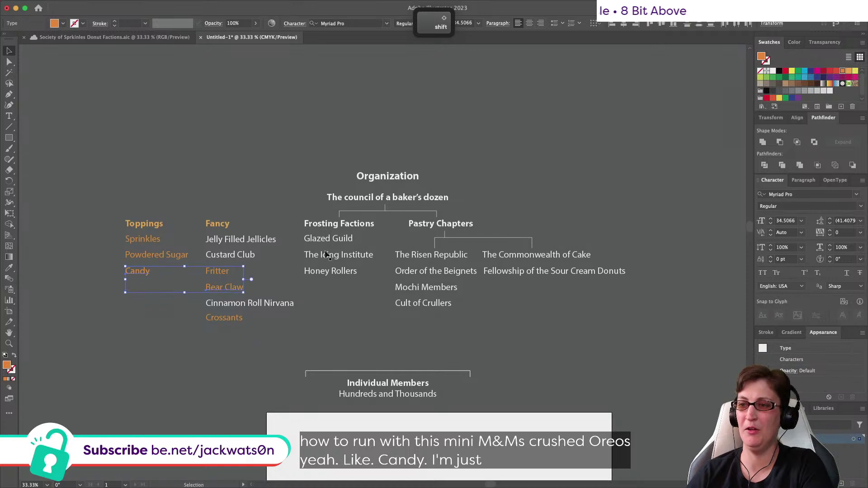
click(673, 25)
double_click(144, 287)
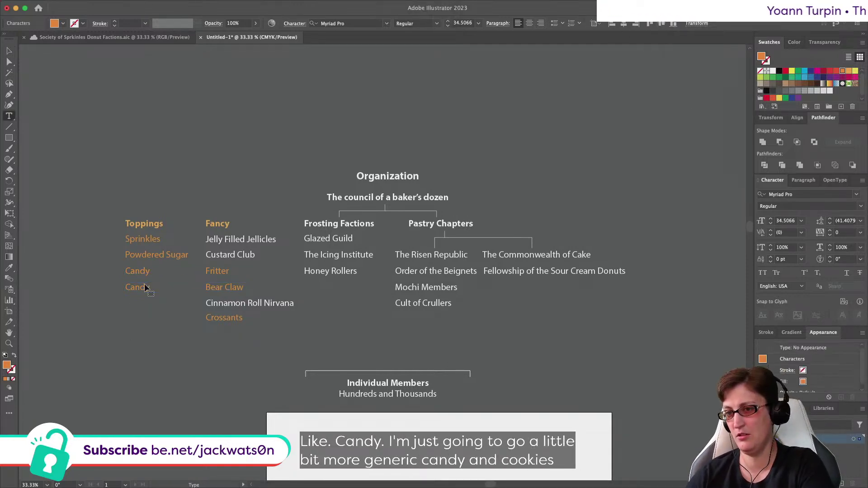
double_click(144, 288)
text(Cookies)
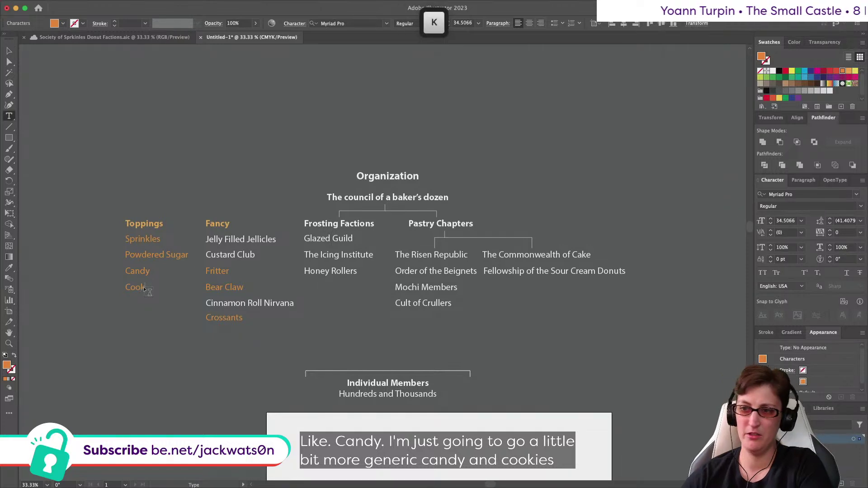
click(9, 50)
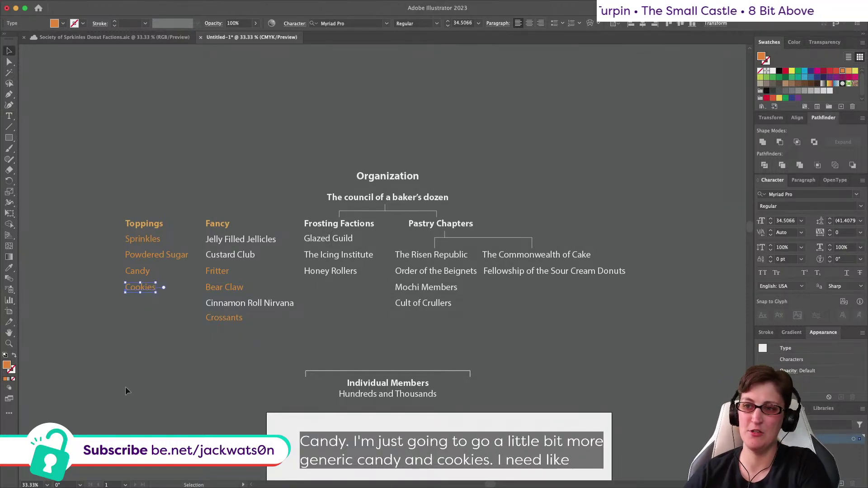
click(131, 352)
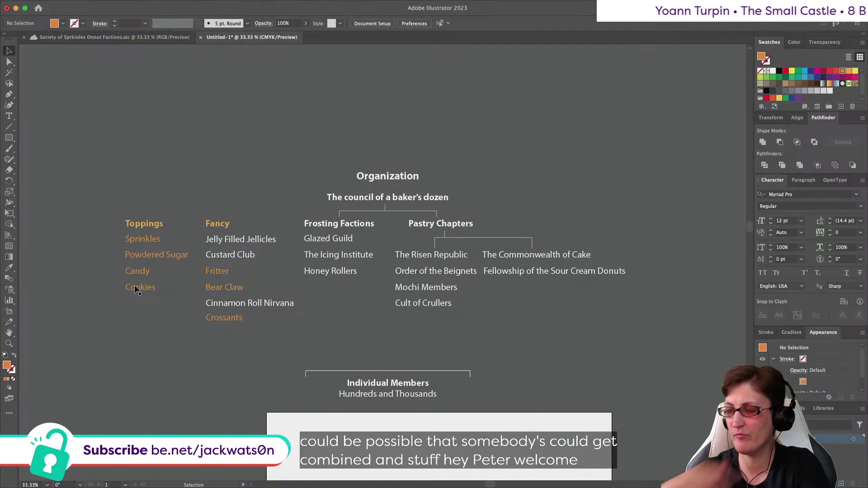
Step: Make The Risen Republic and The Commonwealth of Cake bold by sampling the style of the council heading with the Eyedropper
drag(658, 262, 429, 258)
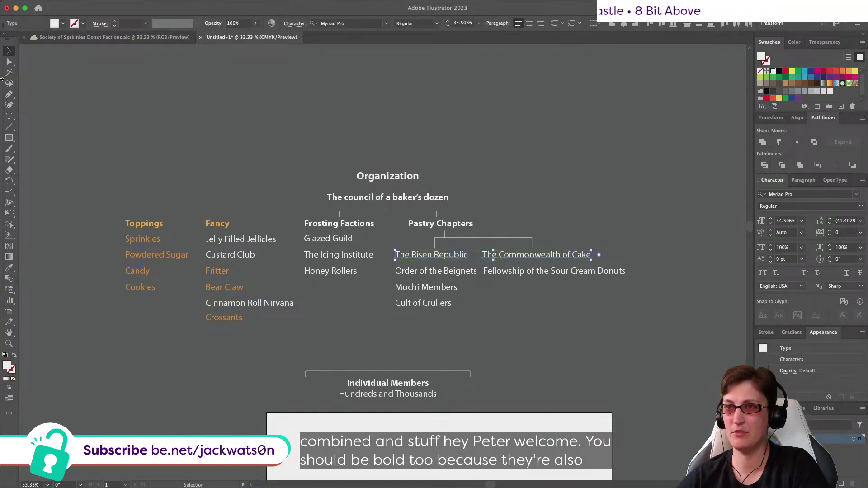
click(9, 267)
click(338, 197)
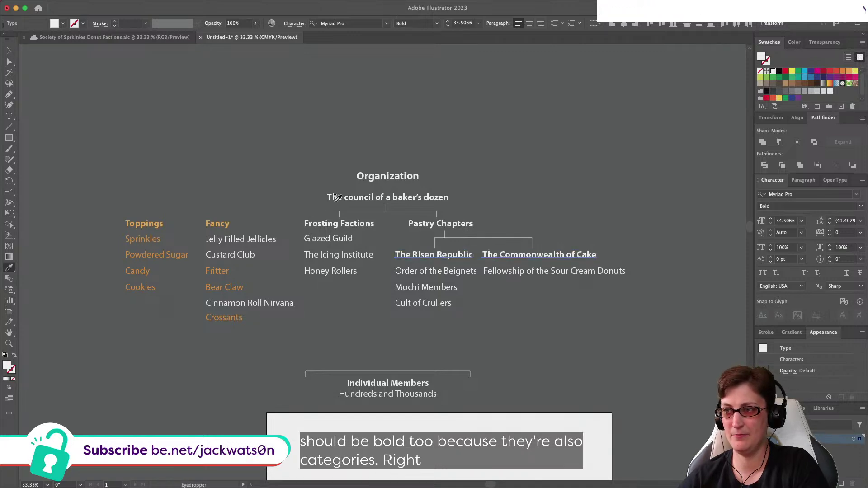
click(9, 51)
click(345, 139)
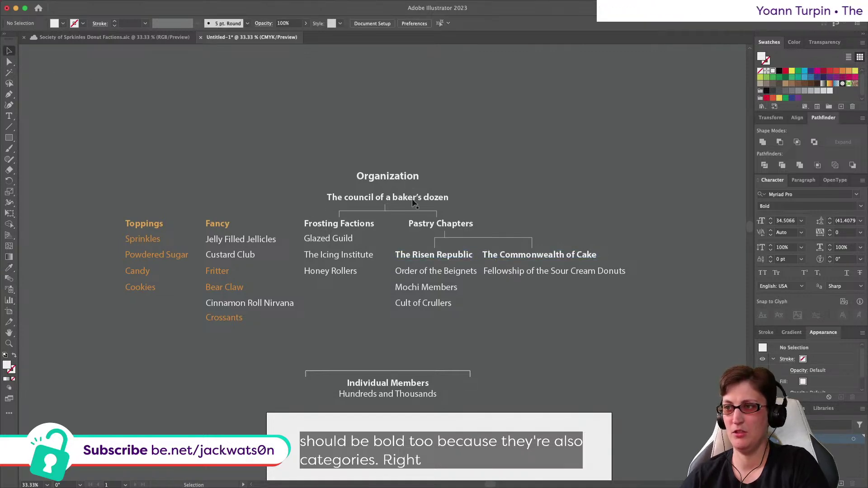
Step: Capitalize the council heading so it reads The Council of a Baker's Dozen
key(t)
click(366, 198)
text(C)
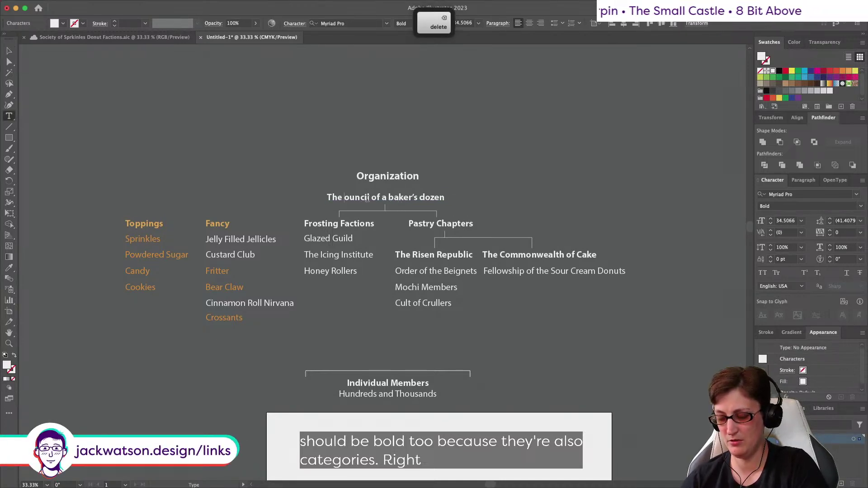
key(Right)
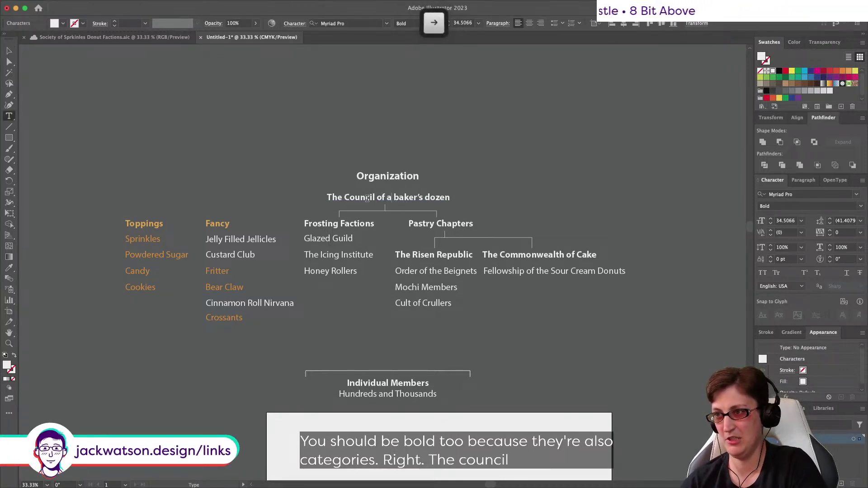
text(B)
key(Delete)
key(Right)
key(Right)
key(Right)
key(Right)
key(Right)
key(Right)
key(Right)
key(Delete)
text(D)
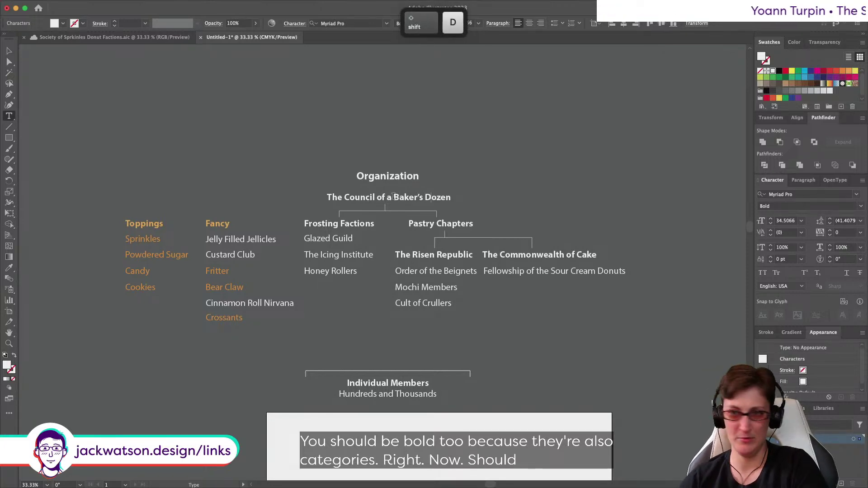
key(Escape)
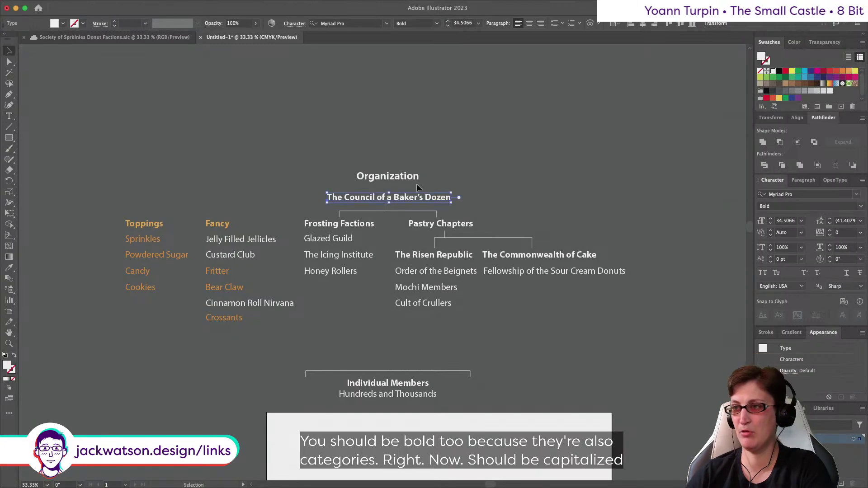
Step: Nudge the council heading and its bracket slightly left to center them under the Organization title
shift+click(386, 211)
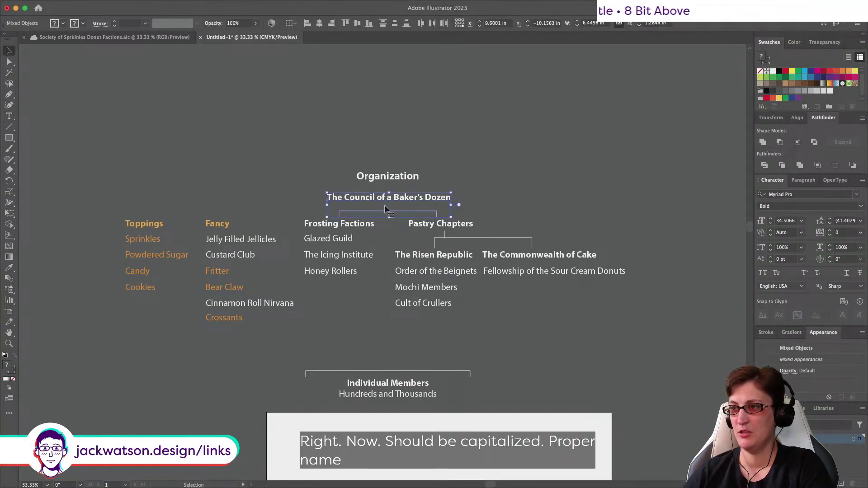
key(Left)
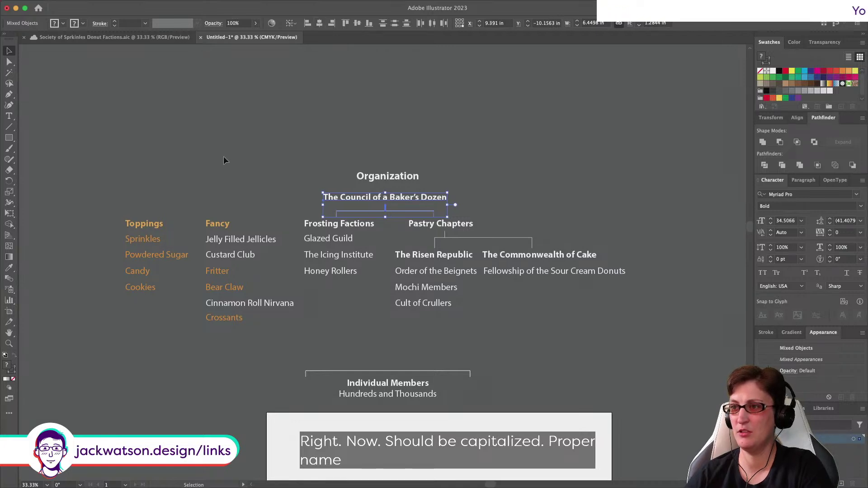
click(313, 189)
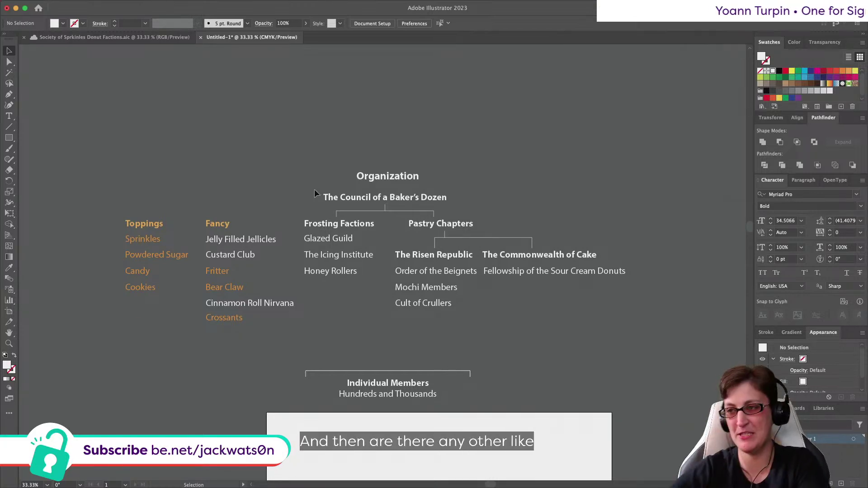
Step: Try placing a copy of Fritter below Fellowship of the Sour Cream Donuts, and delete the copy
drag(216, 271, 558, 294)
key(BackSpace)
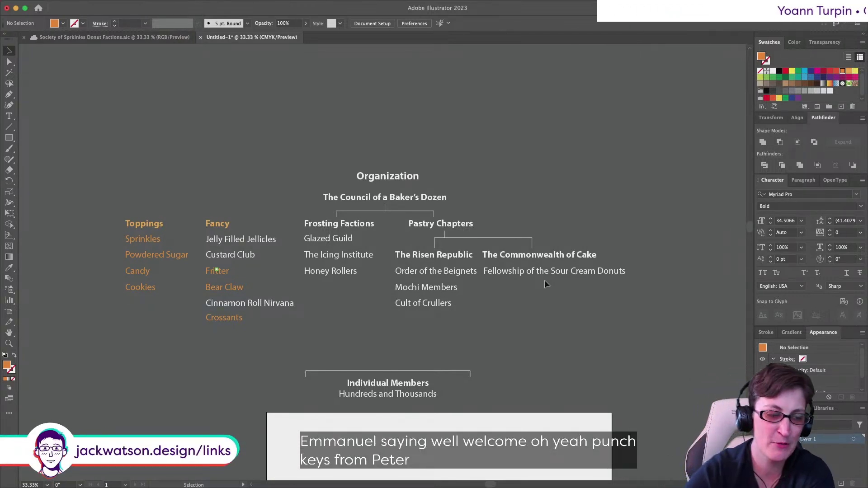
Step: Switch to the Society of Sprinkles Donut Factions document and review its organization, logo mark and lock-up artboards
mouse_move(342, 3)
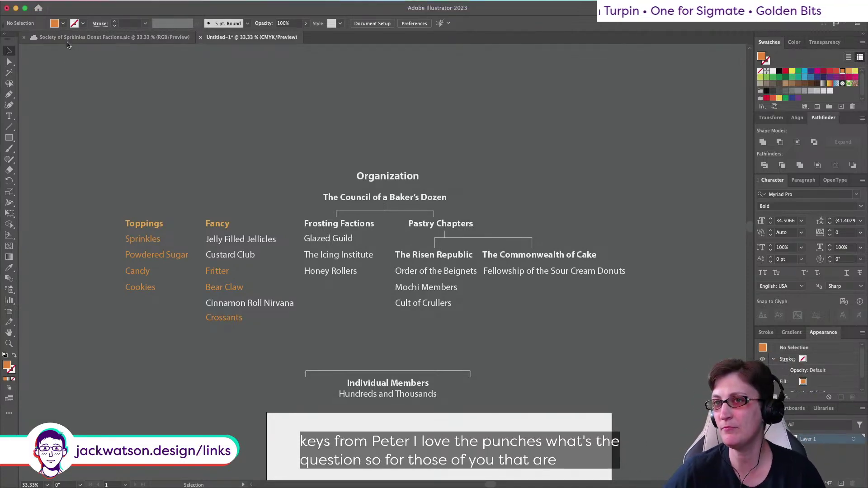
click(90, 37)
click(317, 352)
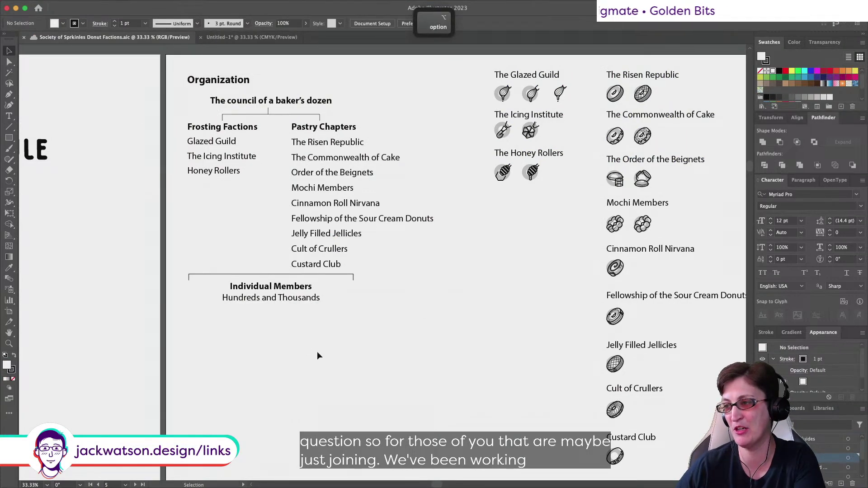
alt+scroll(317, 352, down, 3)
alt+scroll(317, 352, down, 1)
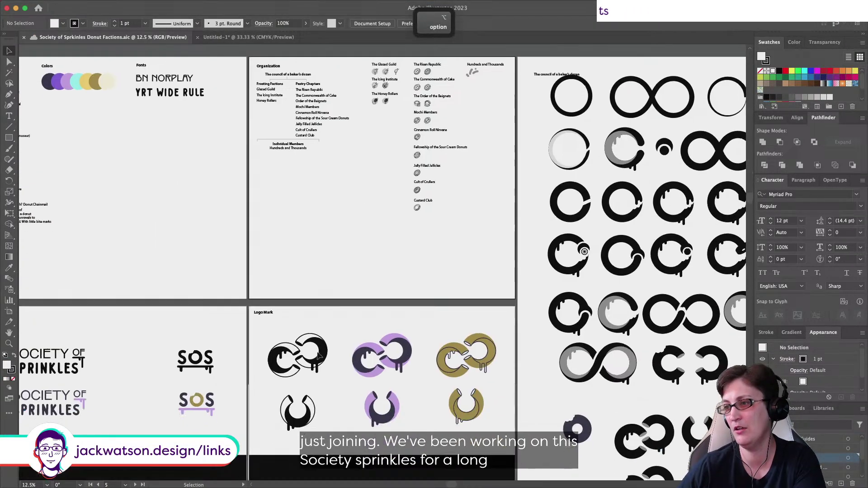
scroll(316, 351, down, 8)
scroll(318, 356, down, 3)
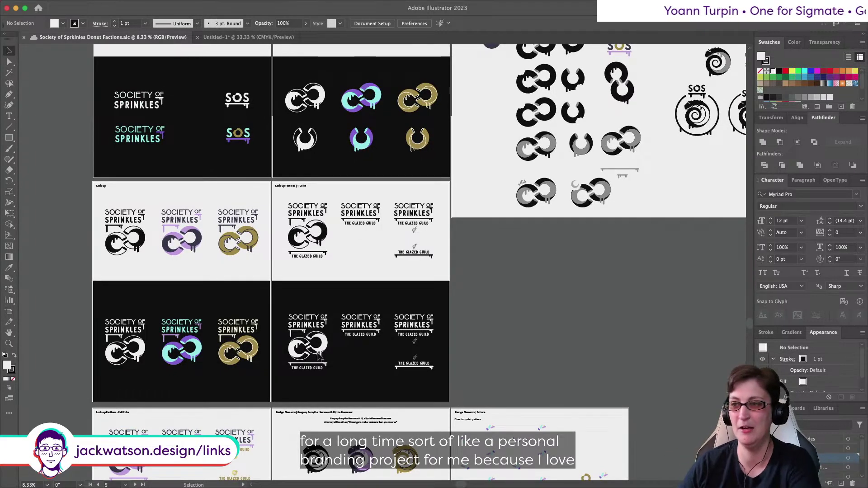
scroll(318, 357, down, 2)
alt+scroll(285, 313, up, 1)
alt+scroll(285, 313, up, 1)
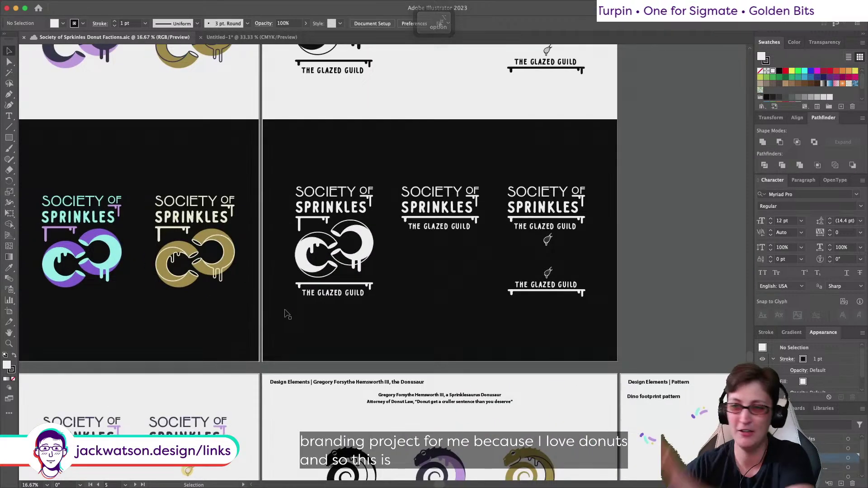
Step: Examine the full-color faction lock-ups, the Donusaur design elements and the dino footprint pattern artboards
scroll(285, 313, down, 5)
key(e)
alt+scroll(285, 313, down, 1)
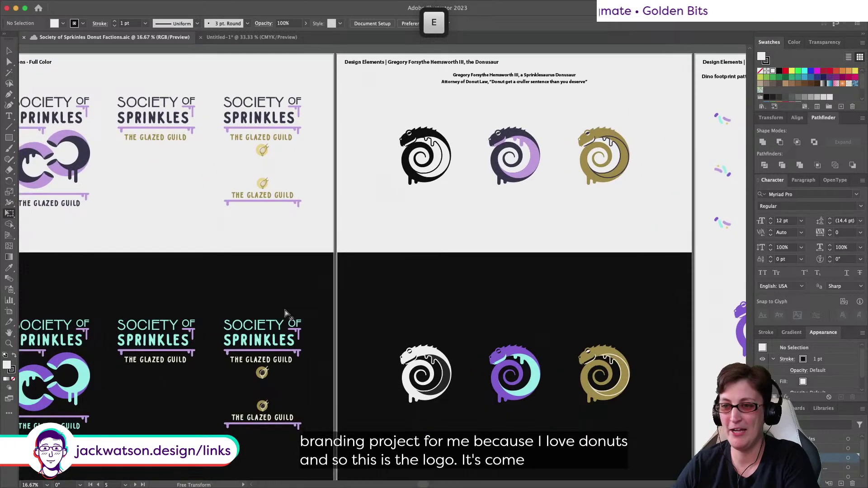
scroll(285, 312, up, 2)
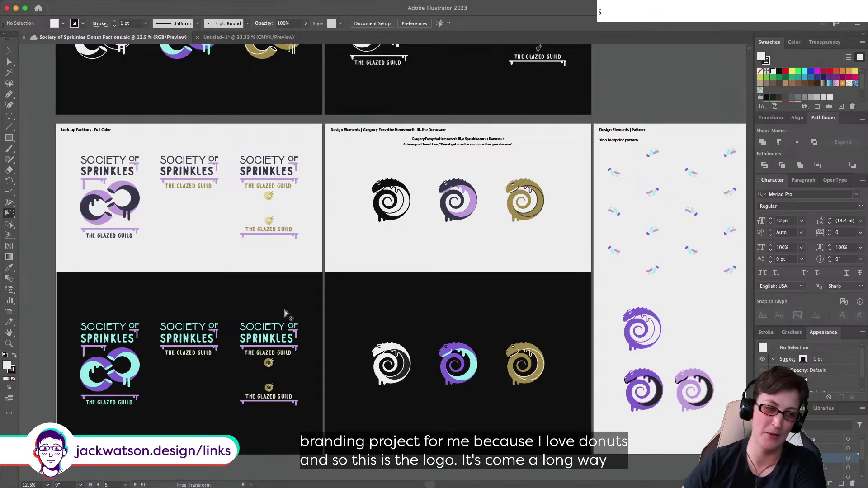
scroll(285, 313, up, 1)
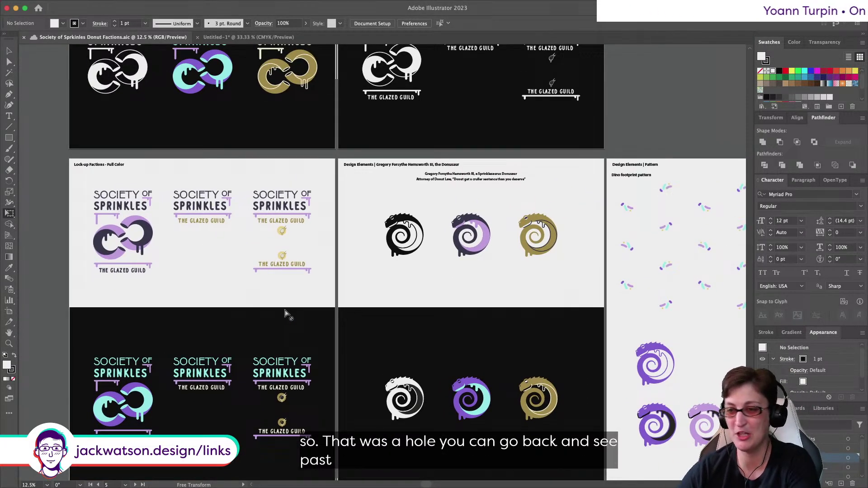
scroll(285, 313, right, 6)
scroll(285, 313, down, 1)
scroll(284, 313, left, 7)
scroll(284, 313, up, 1)
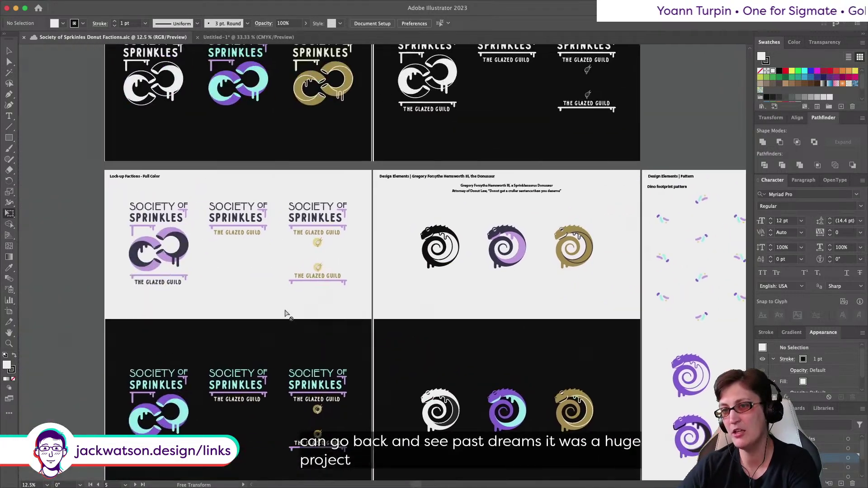
scroll(285, 313, up, 2)
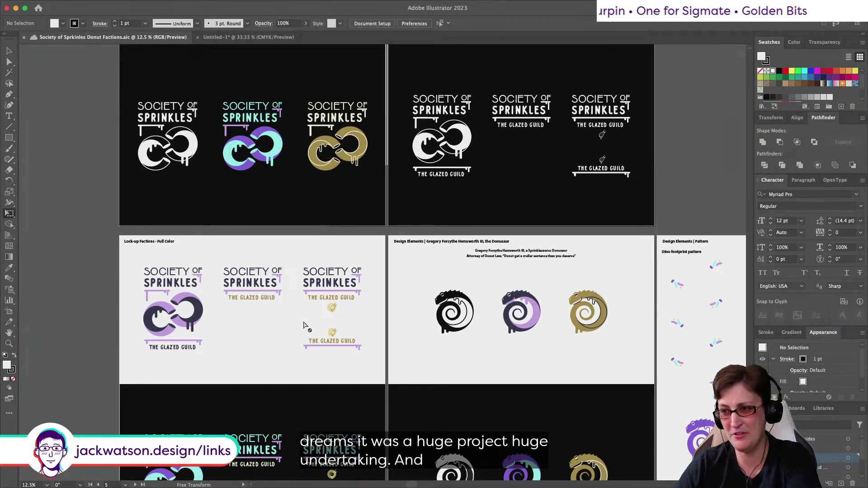
scroll(304, 324, up, 1)
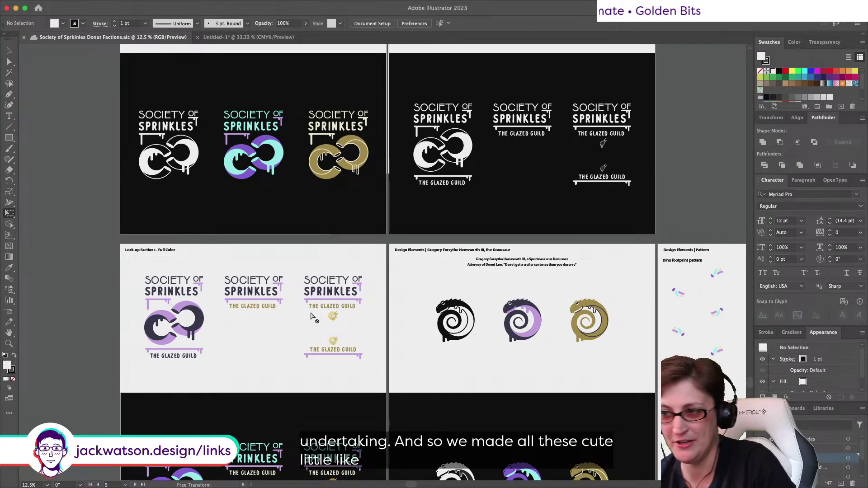
scroll(344, 312, right, 8)
scroll(344, 312, down, 1)
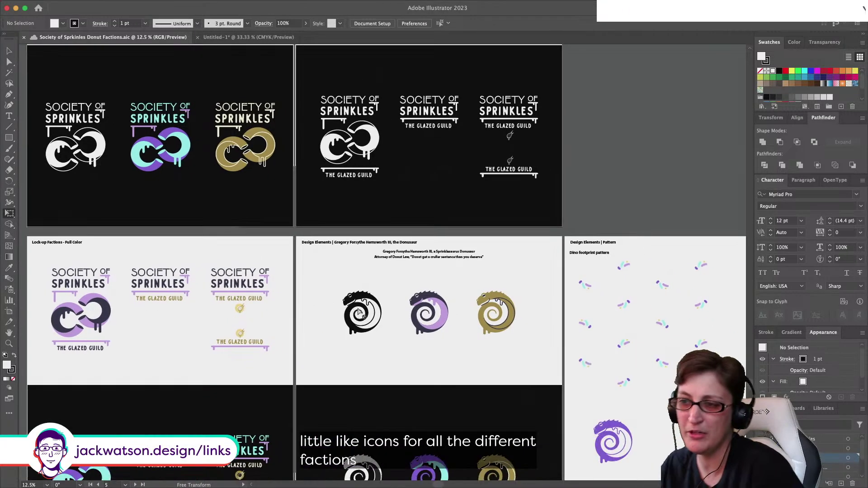
Step: Examine the faction icons on the Organization artboard up close, and return to the one-color faction lock-ups
scroll(357, 311, up, 15)
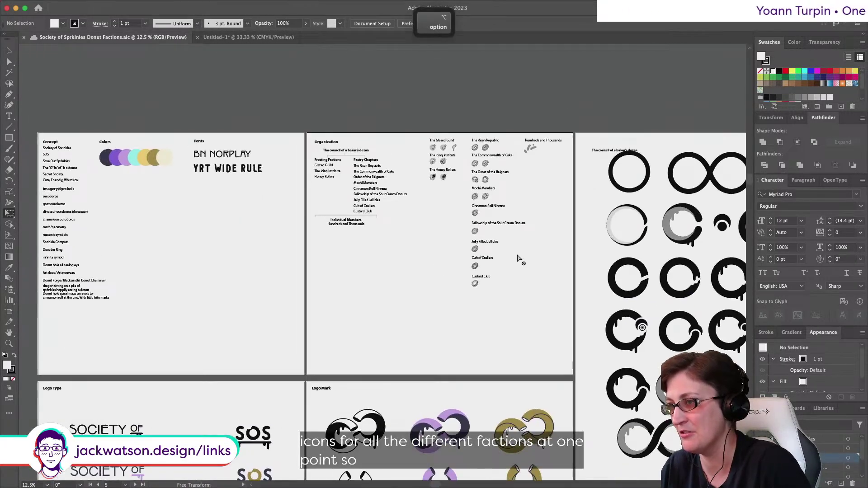
alt+scroll(519, 257, up, 10)
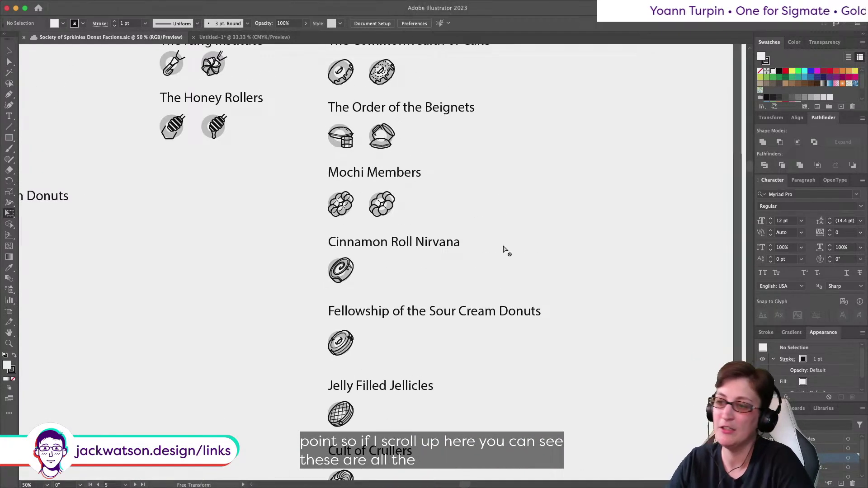
alt+scroll(507, 251, down, 2)
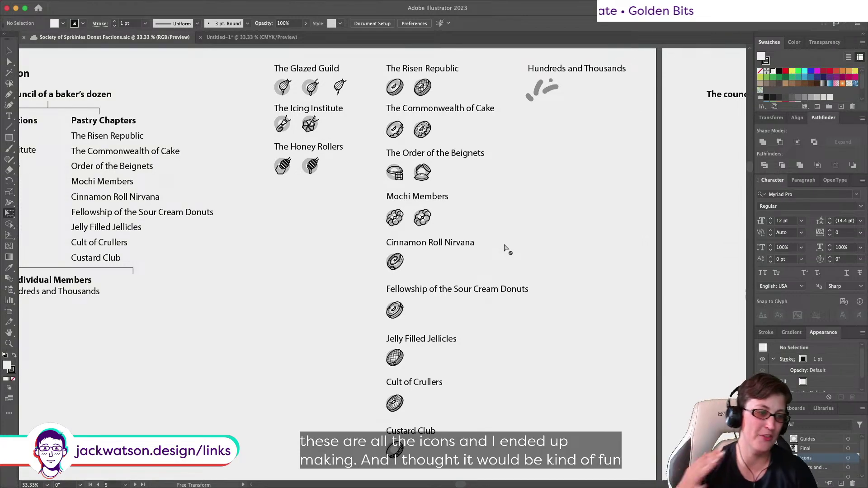
scroll(507, 249, down, 5)
alt+scroll(507, 250, down, 1)
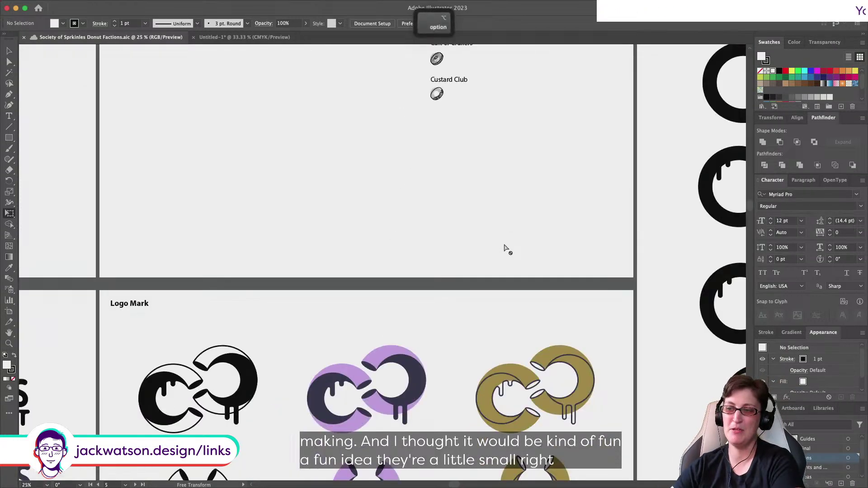
alt+scroll(506, 250, down, 2)
scroll(507, 249, down, 8)
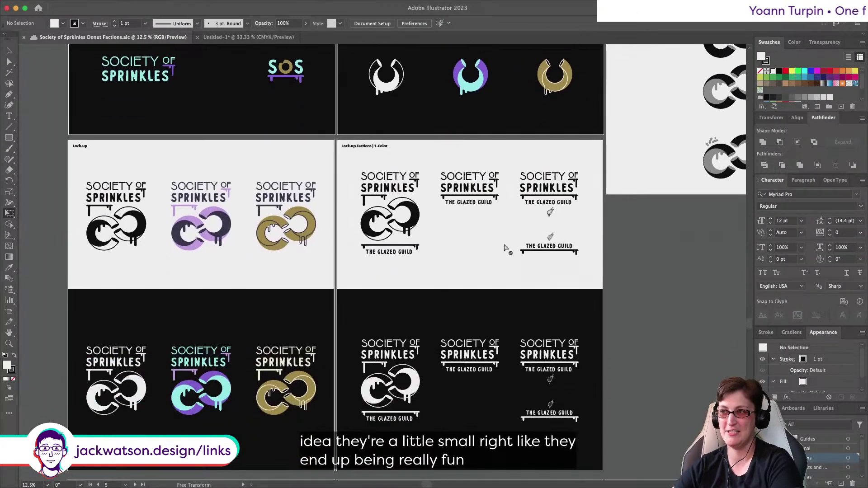
Step: Examine the one-color faction lock-ups and the color variants on the neighboring Lock-up artboard
alt+scroll(544, 228, up, 2)
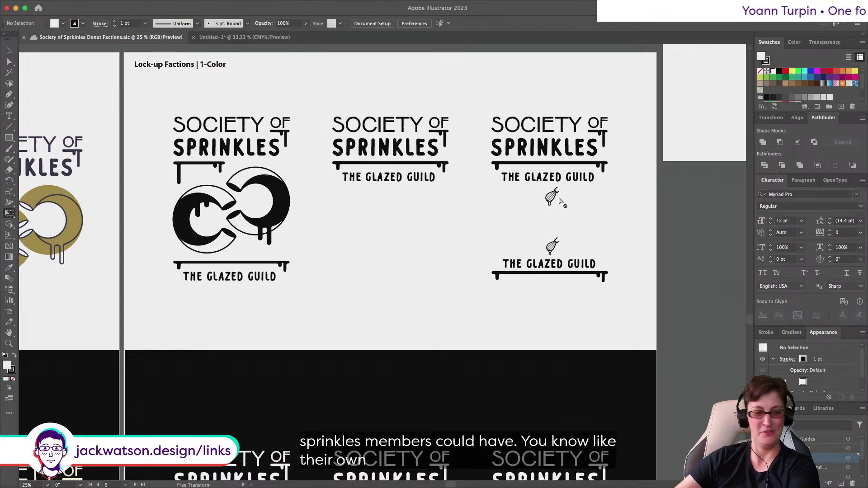
scroll(316, 314, down, 5)
scroll(317, 314, left, 4)
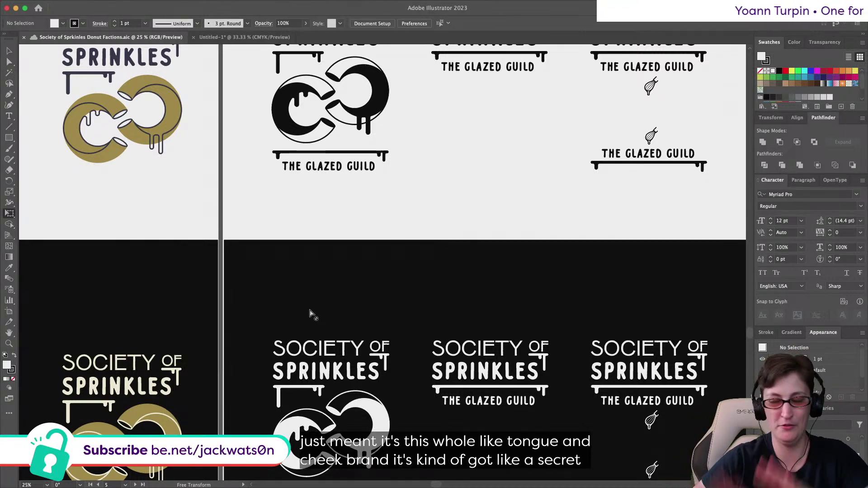
scroll(311, 314, up, 1)
scroll(311, 314, left, 1)
scroll(311, 314, left, 4)
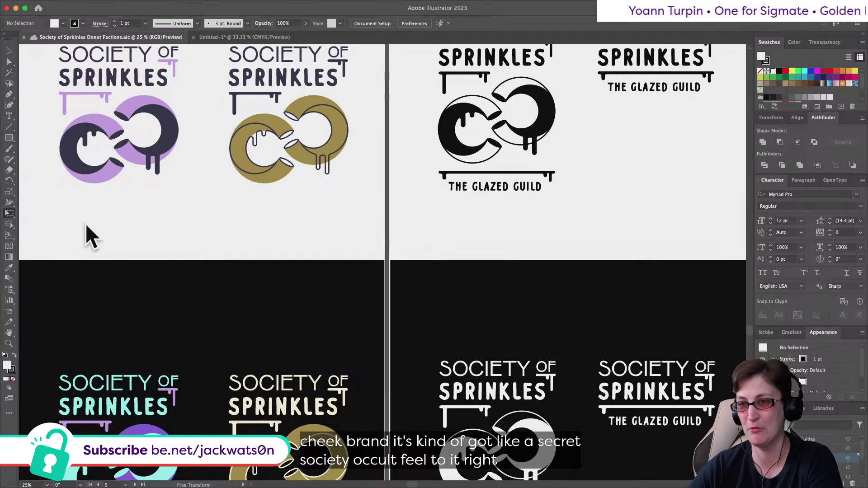
scroll(144, 183, up, 5)
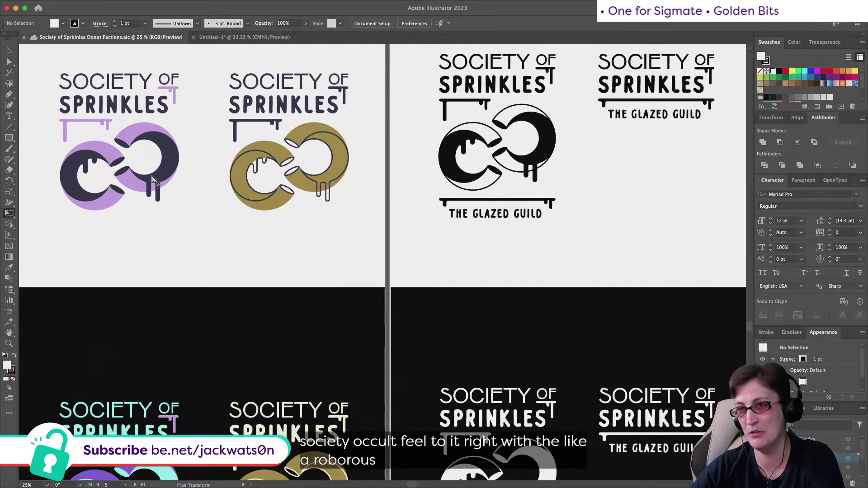
scroll(143, 184, left, 8)
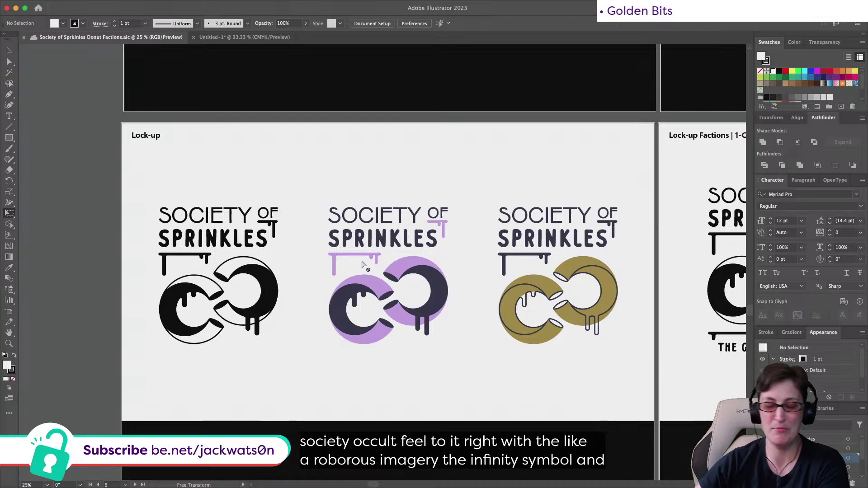
scroll(362, 265, right, 1)
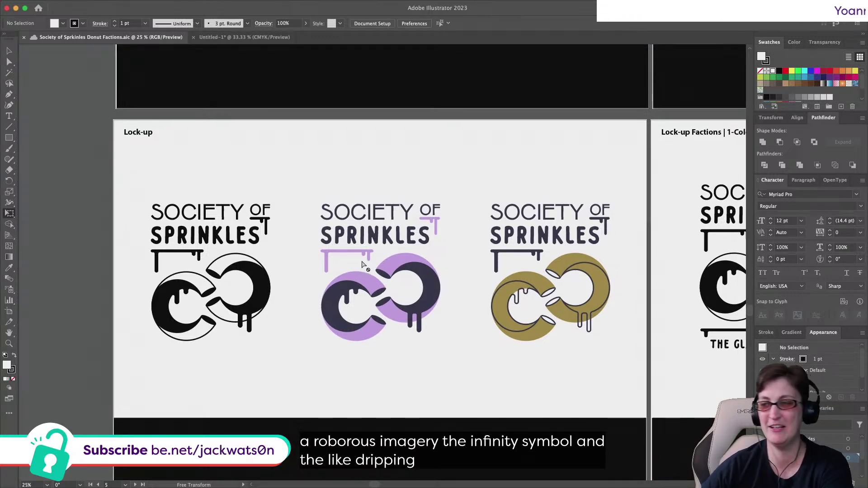
scroll(362, 266, right, 5)
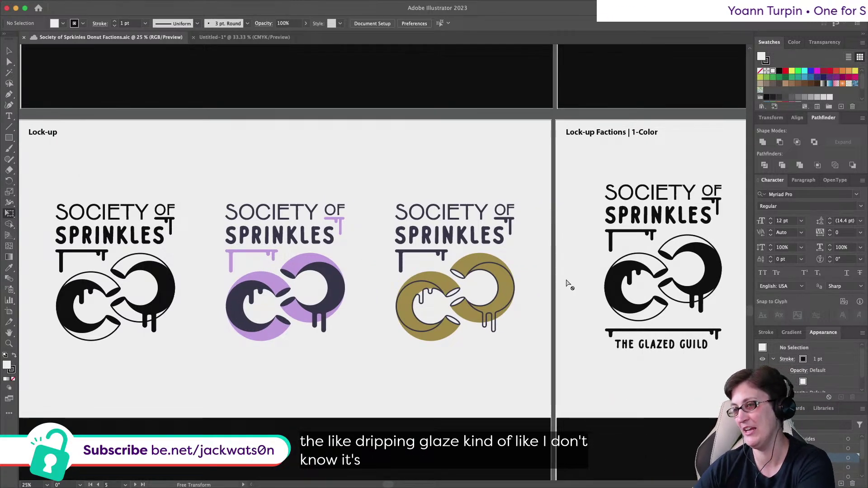
scroll(563, 285, up, 3)
scroll(566, 283, down, 1)
scroll(566, 284, down, 3)
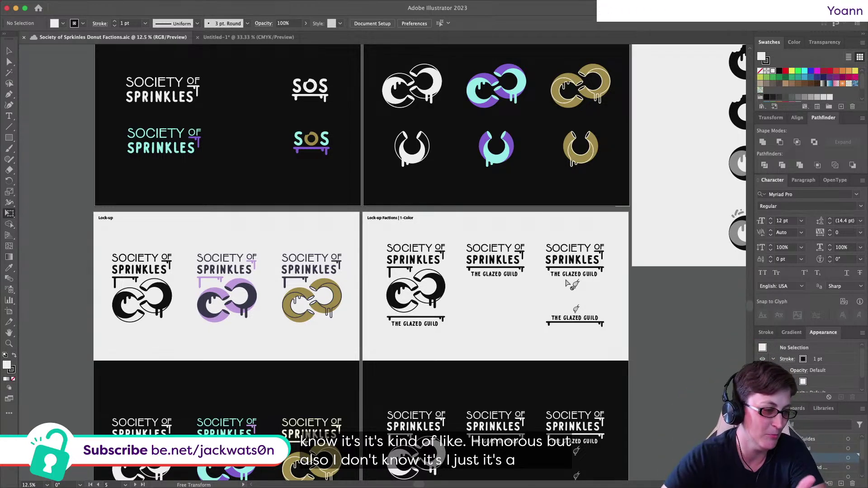
scroll(558, 279, up, 3)
scroll(557, 279, left, 2)
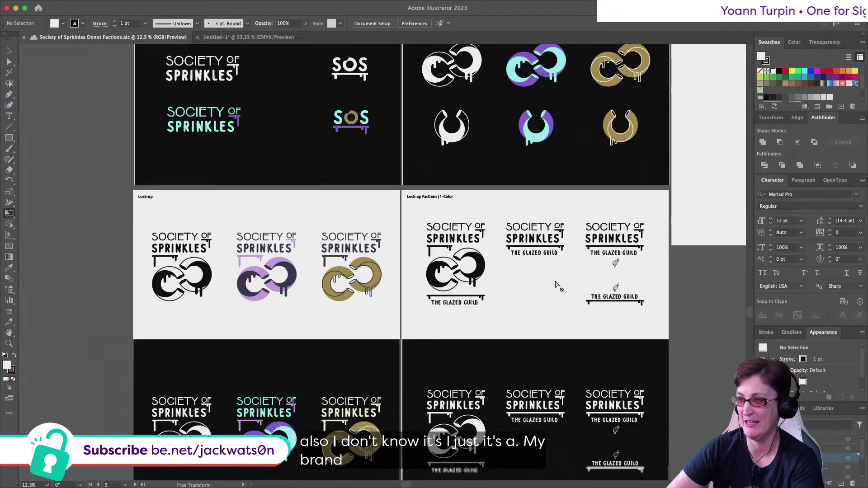
Step: Examine the Donusaur mascot variants on the Design Elements artboard up close
scroll(558, 286, right, 3)
scroll(558, 286, down, 15)
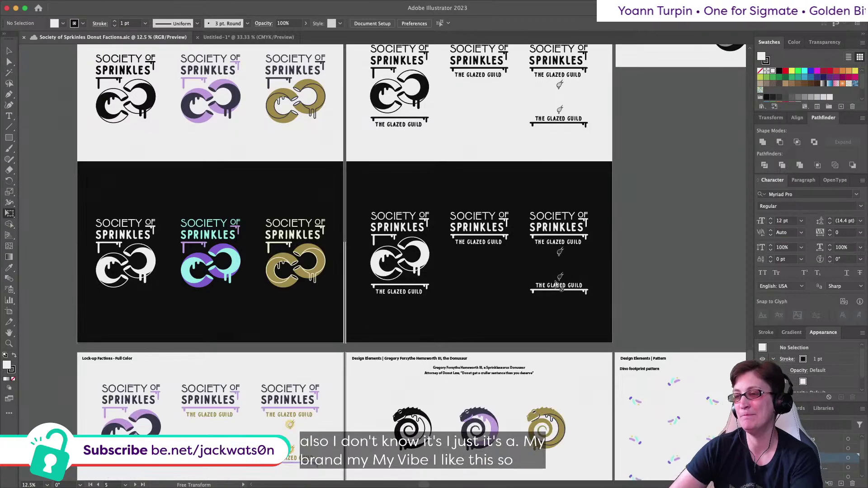
scroll(558, 286, down, 6)
scroll(557, 286, right, 3)
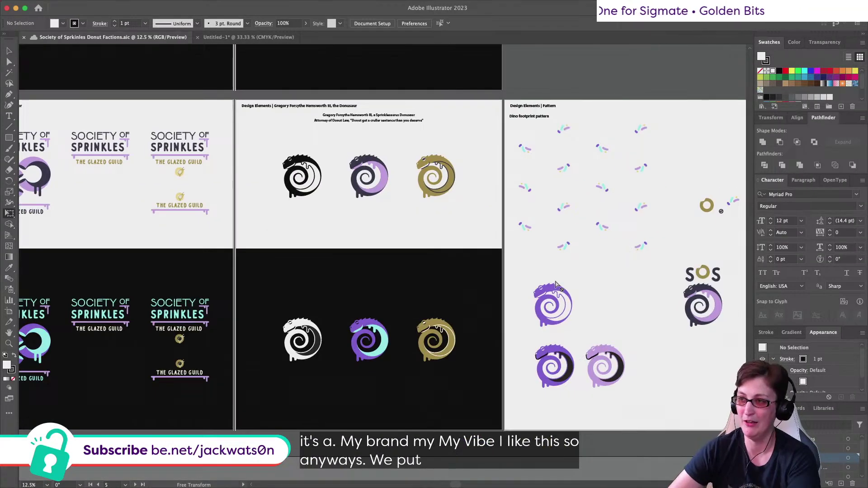
scroll(481, 290, up, 2)
scroll(348, 184, up, 2)
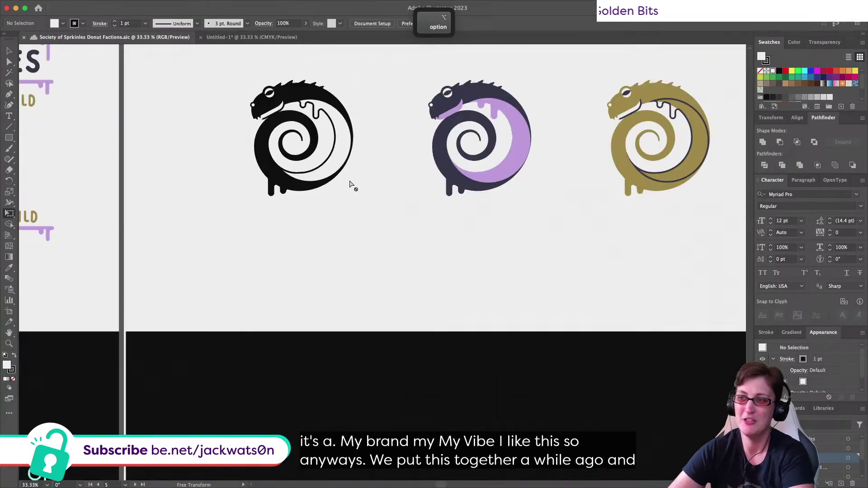
scroll(349, 184, up, 4)
scroll(349, 184, left, 2)
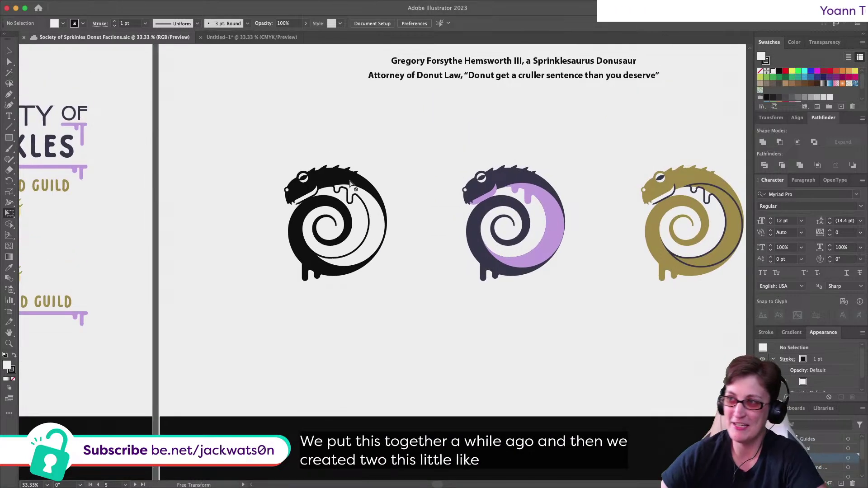
scroll(350, 184, down, 1)
scroll(350, 183, right, 2)
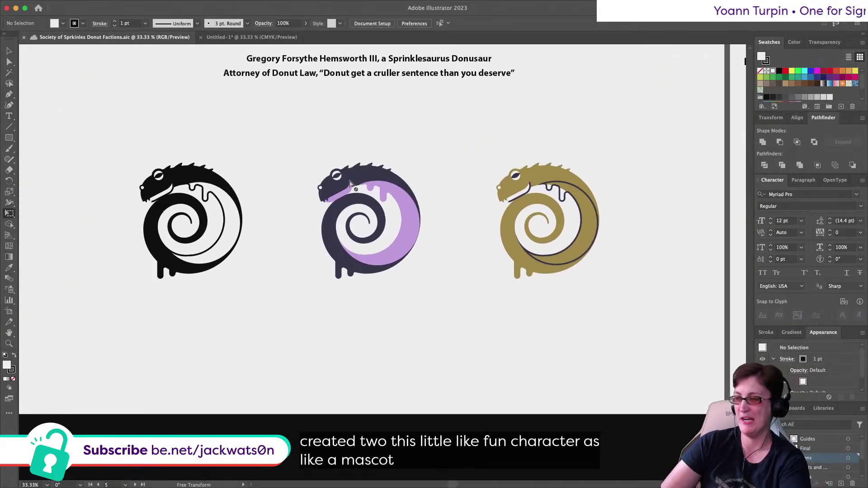
Step: Survey the remaining brand artboards and examine the logo and mascot sketches
scroll(350, 183, down, 2)
scroll(350, 183, down, 3)
scroll(351, 183, left, 5)
scroll(351, 183, up, 2)
scroll(354, 217, down, 4)
scroll(355, 216, up, 1)
scroll(356, 215, down, 2)
scroll(356, 215, right, 5)
scroll(357, 216, up, 2)
scroll(356, 215, up, 2)
scroll(355, 216, down, 2)
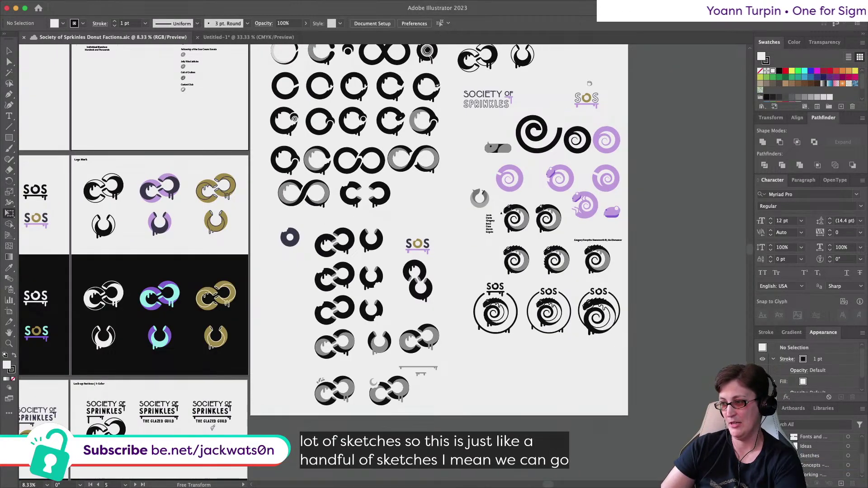
Step: Show all hidden objects to view the earlier logo concepts, and undo the reveal
key(super+alt+3)
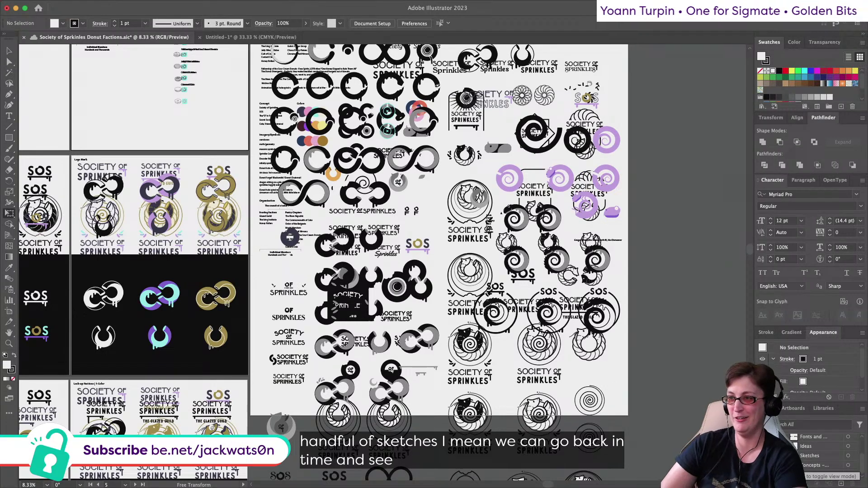
key(super+z)
scroll(316, 137, up, 3)
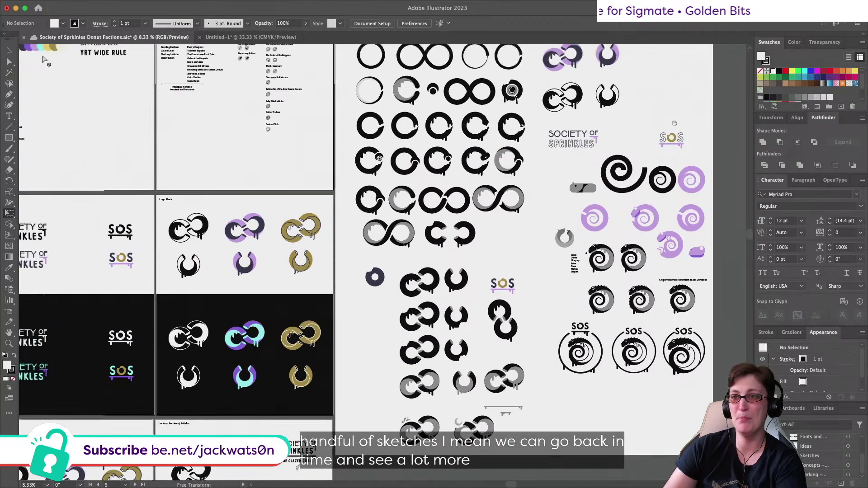
Step: Review the faction list and icons on the Organization artboard, comparing them with the reworked chart in the untitled document
scroll(315, 136, up, 5)
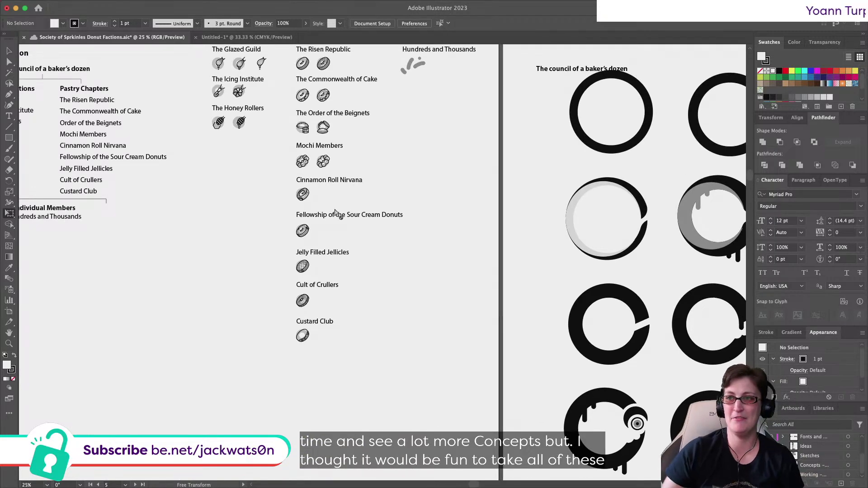
scroll(336, 213, up, 5)
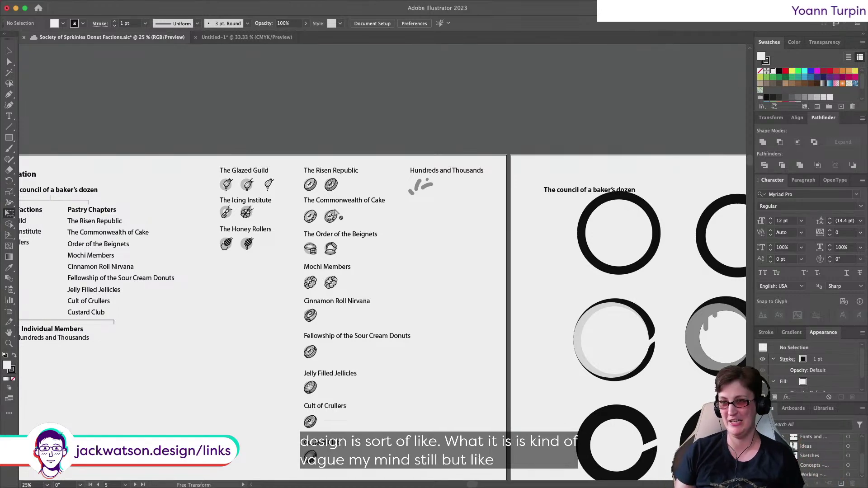
scroll(335, 216, down, 4)
scroll(335, 215, left, 6)
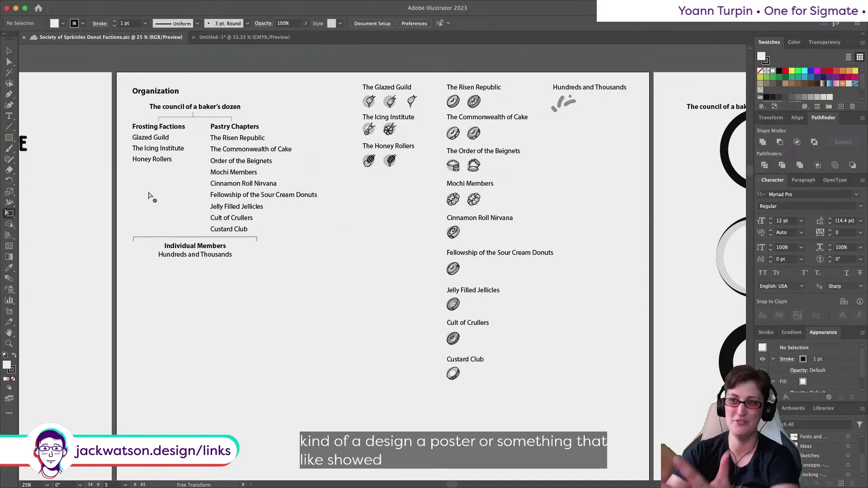
scroll(258, 188, right, 3)
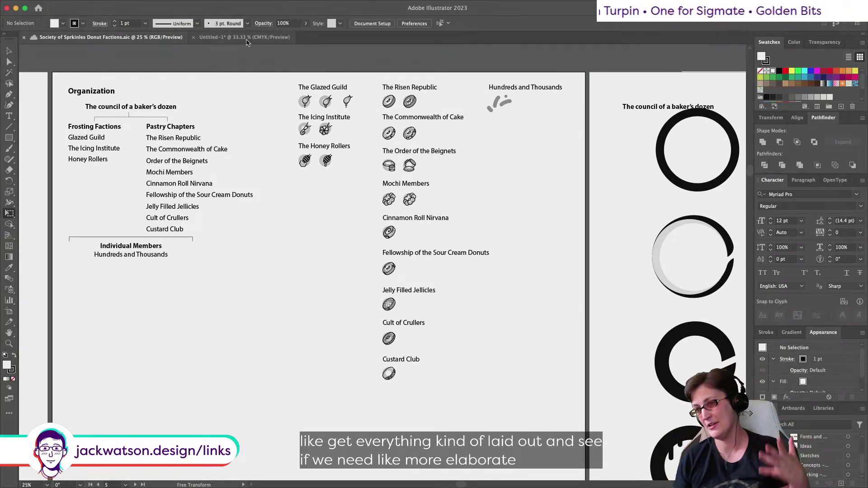
click(247, 39)
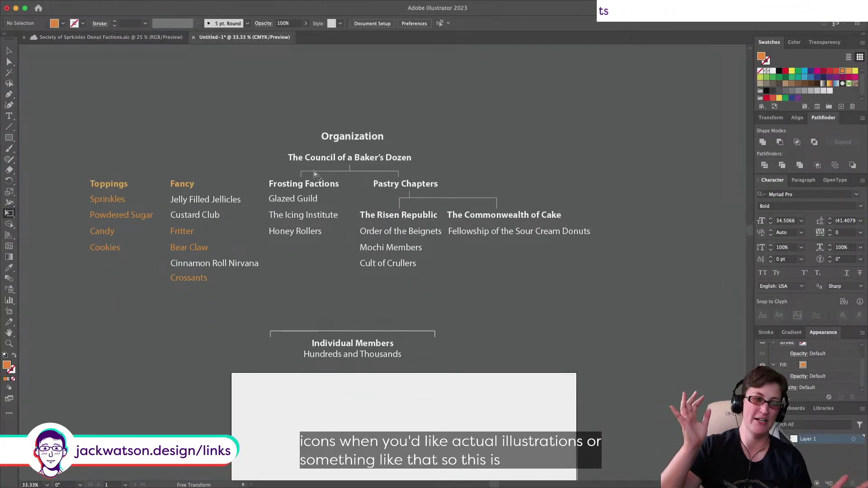
click(116, 37)
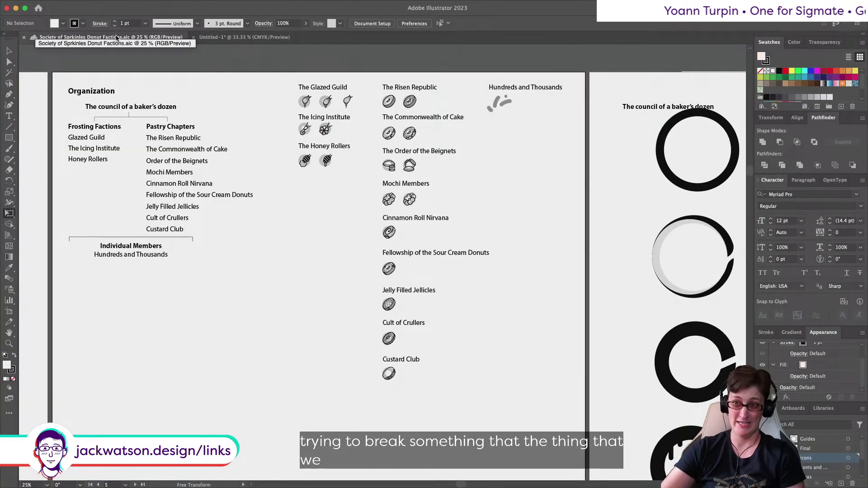
scroll(181, 156, left, 3)
scroll(181, 157, up, 1)
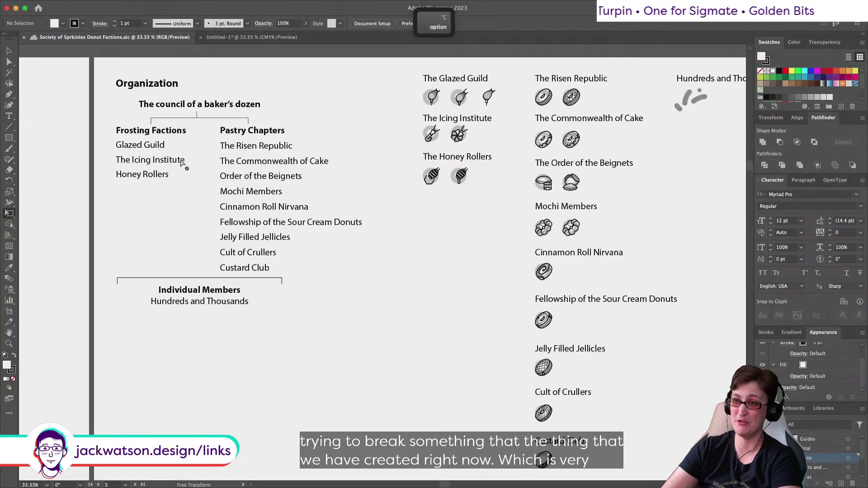
scroll(181, 161, up, 2)
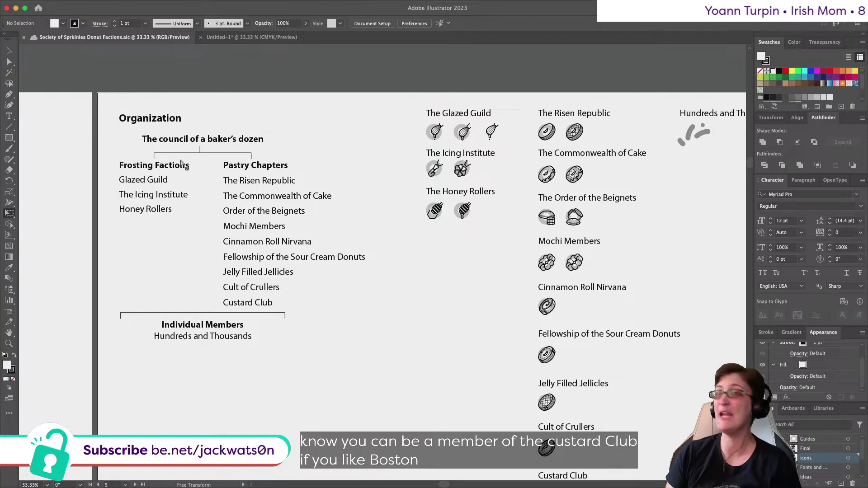
Step: Switch to the untitled document and examine the chart's The Risen Republic heading, Individual Members group and Fancy column
click(228, 39)
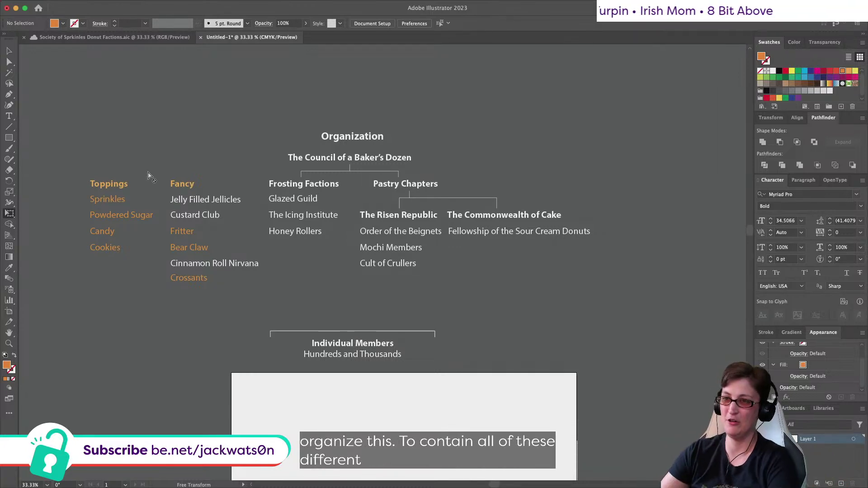
key(v)
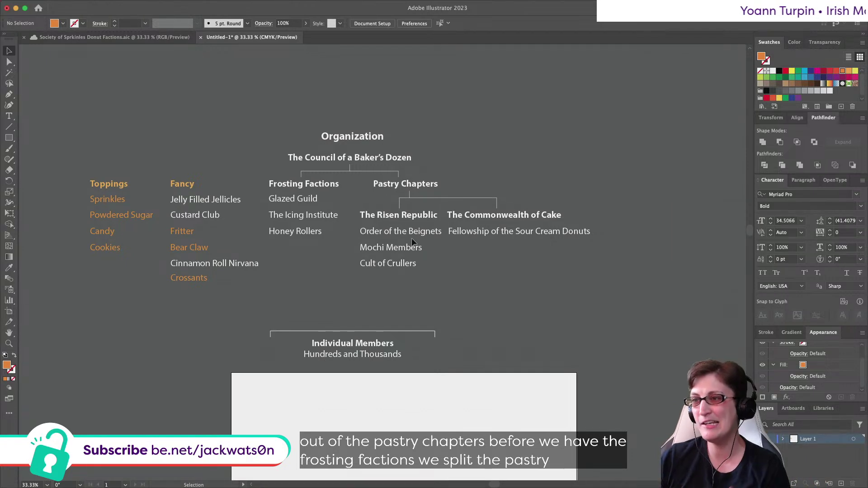
click(394, 216)
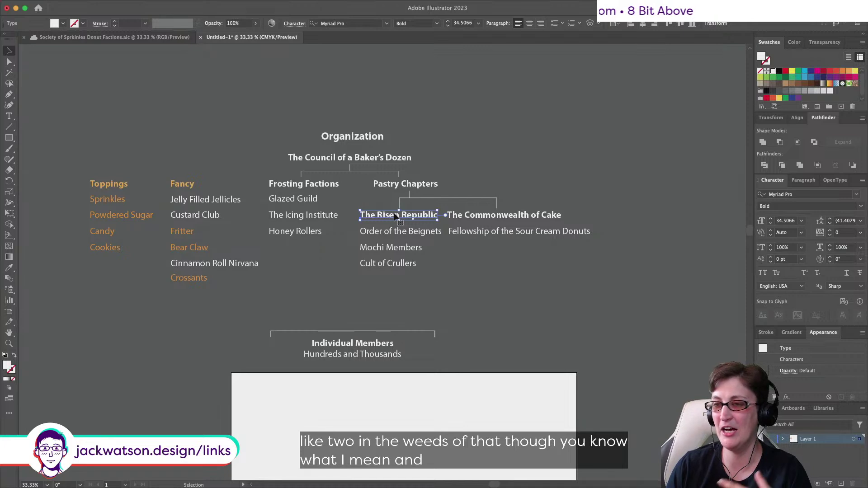
scroll(54, 126, left, 3)
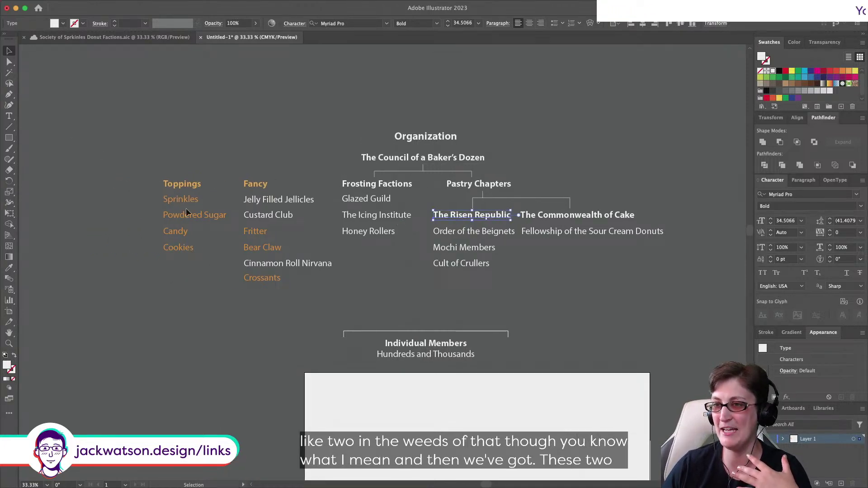
click(306, 292)
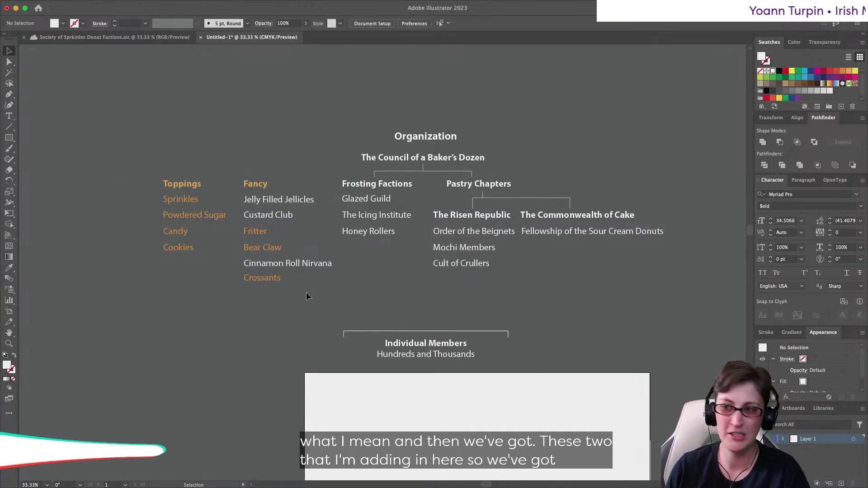
drag(712, 331, 443, 371)
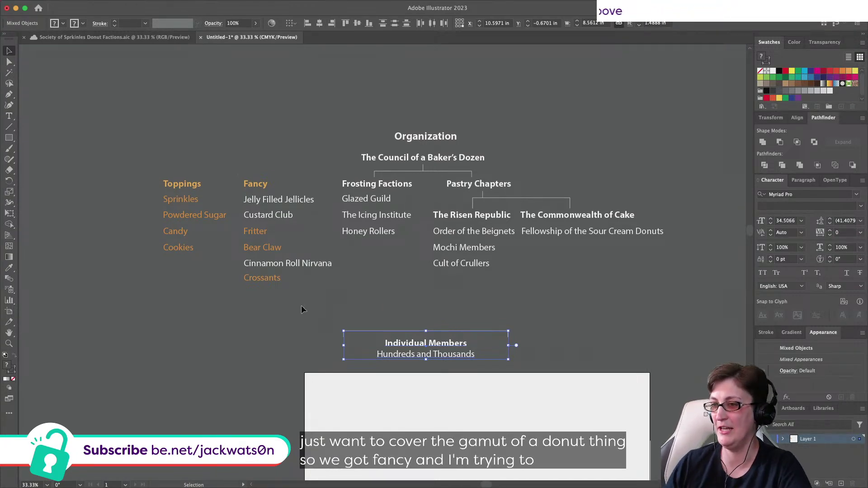
click(289, 263)
scroll(289, 300, right, 3)
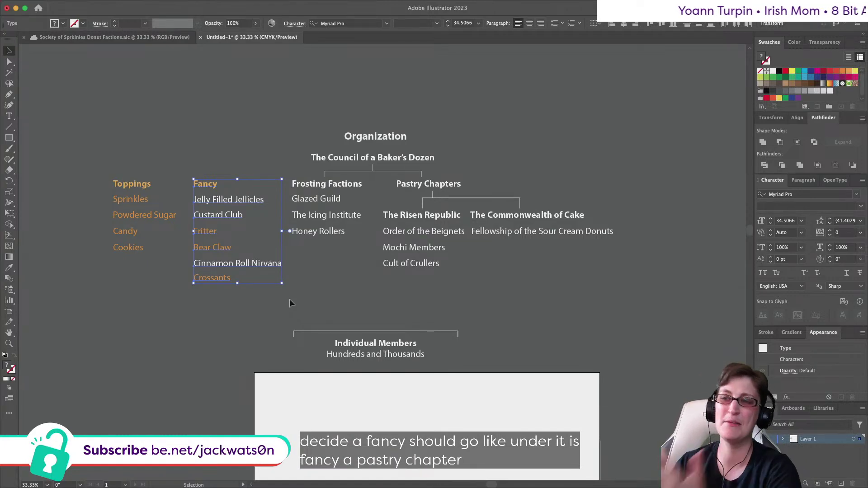
click(226, 175)
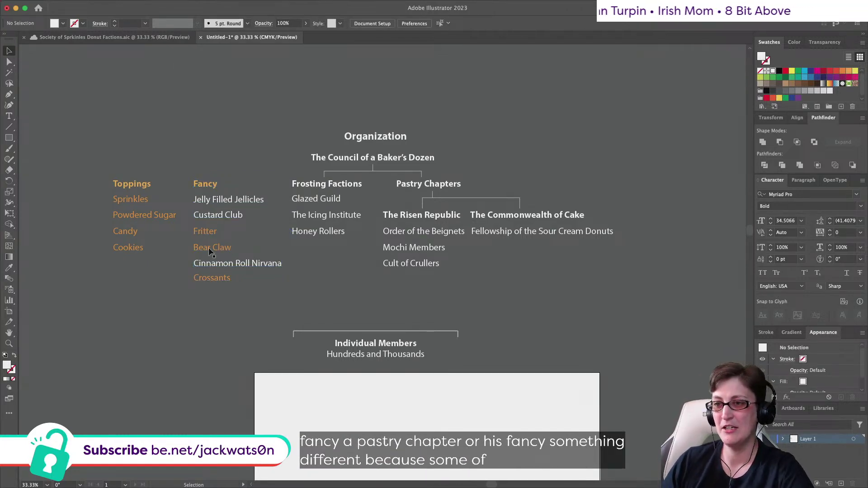
Step: Correct the spelling of the last orange entry in the Fancy column to Croissants
click(222, 279)
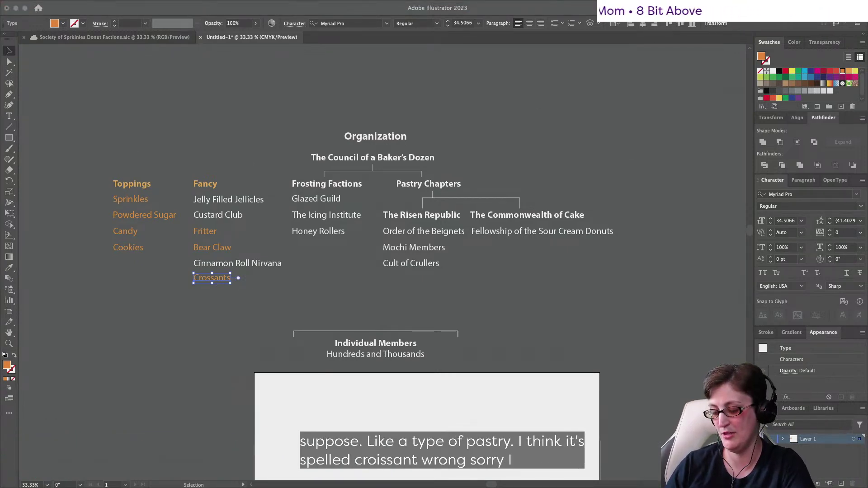
key(s)
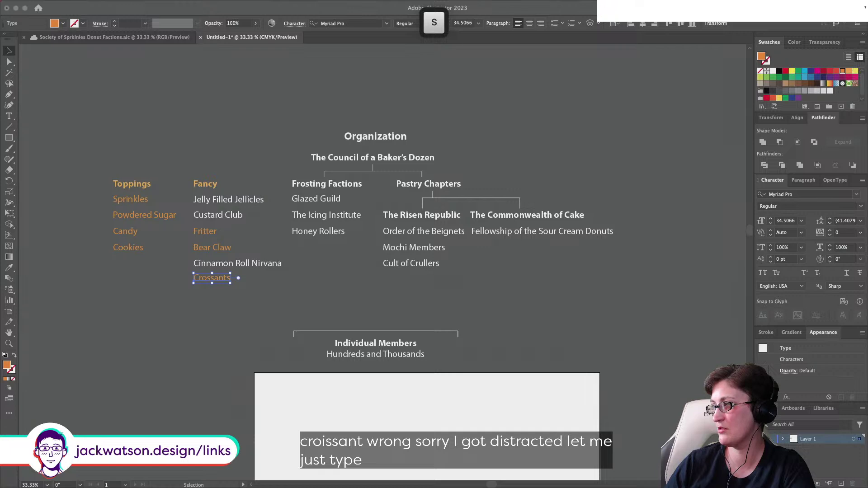
key(Return)
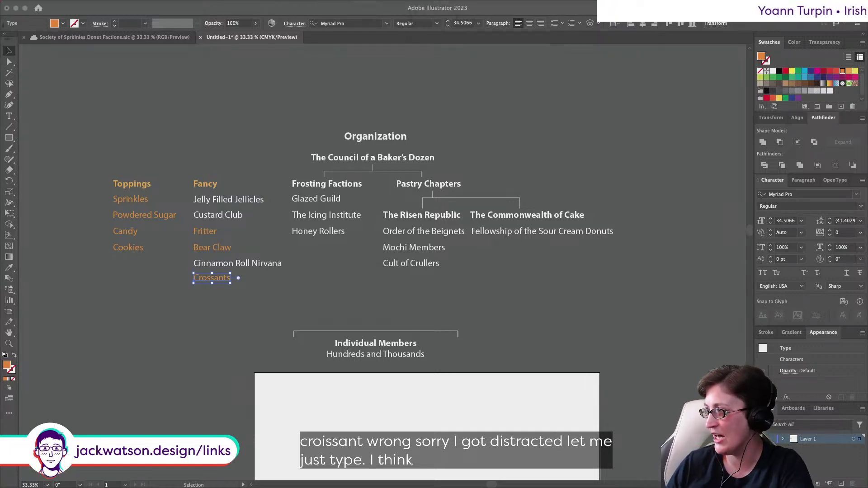
double_click(207, 278)
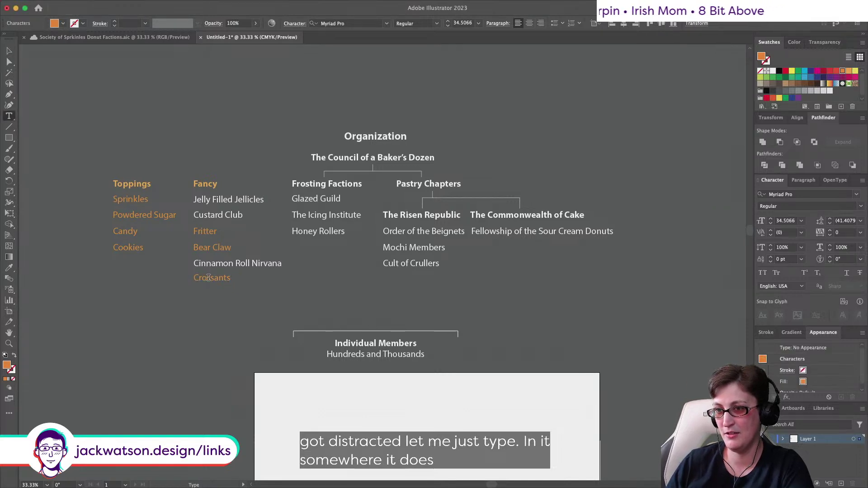
key(Left)
key(Right)
text(i)
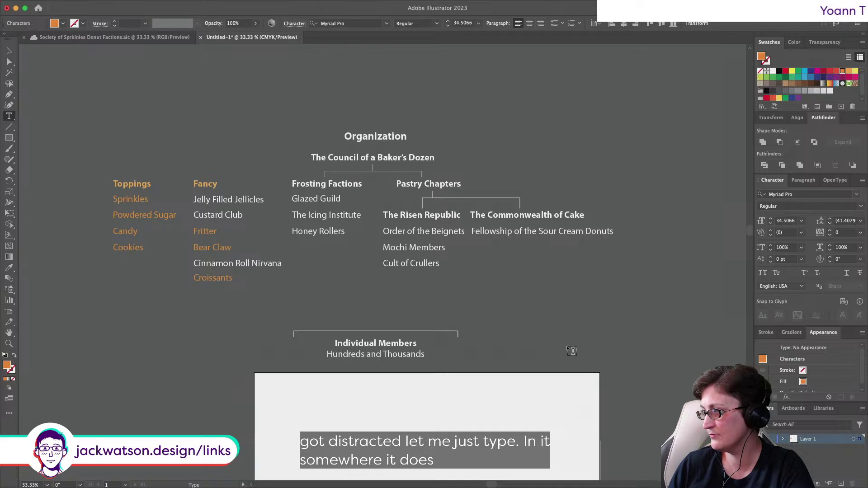
click(9, 53)
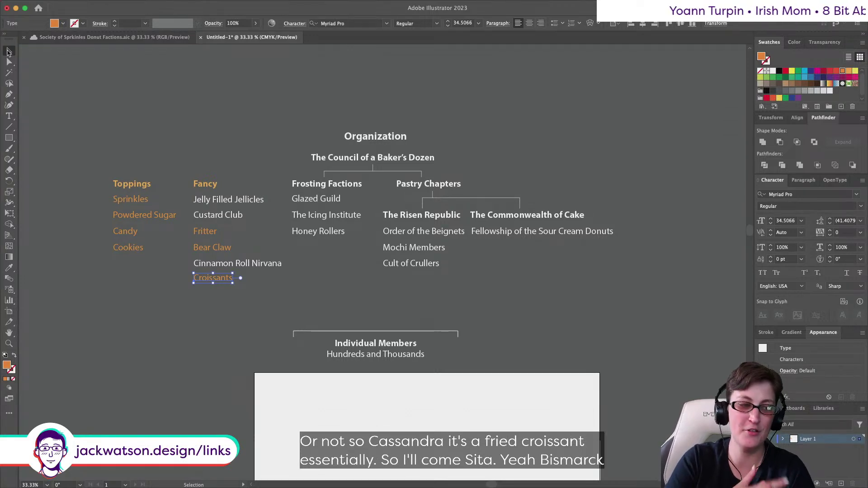
Step: Duplicate the Cinnamon Roll Nirvana entry below Croissants in the Fancy column and change the copy's text to Paczki
click(416, 263)
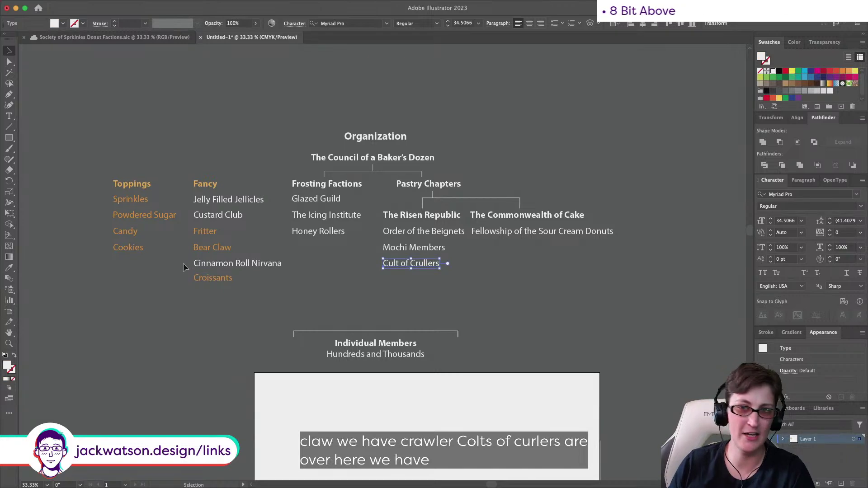
scroll(255, 202, down, 1)
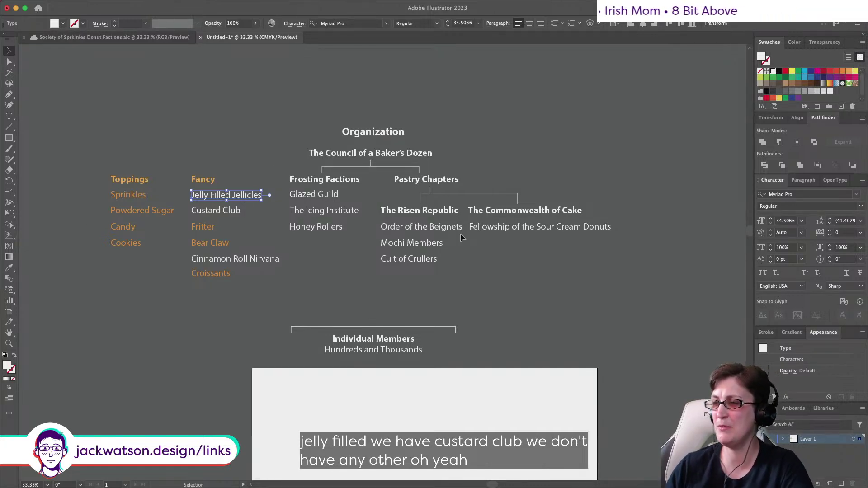
drag(254, 260, 253, 289)
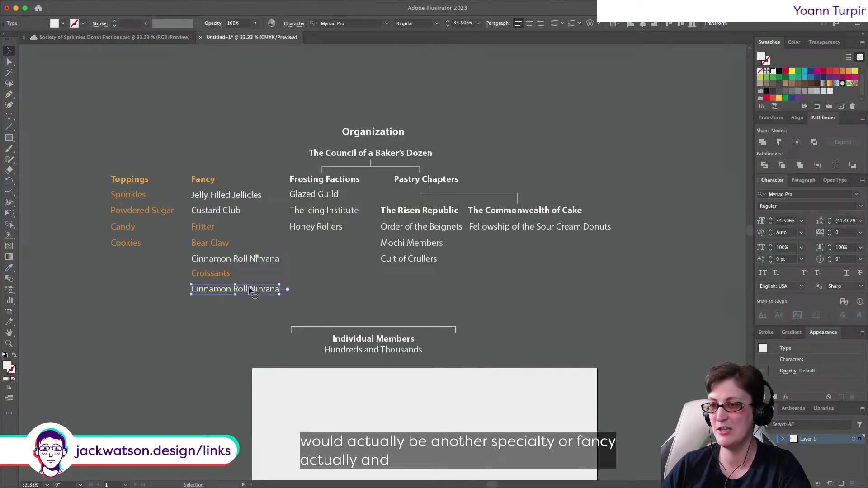
double_click(252, 289)
triple_click(250, 287)
text(P)
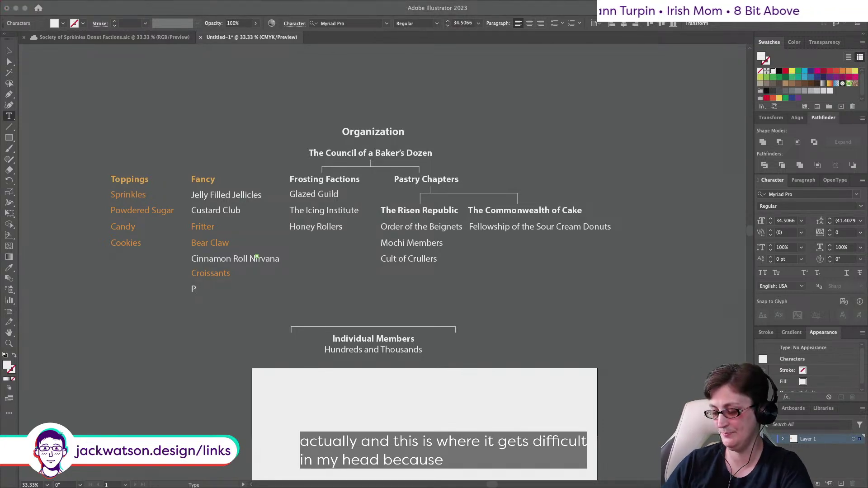
text(az)
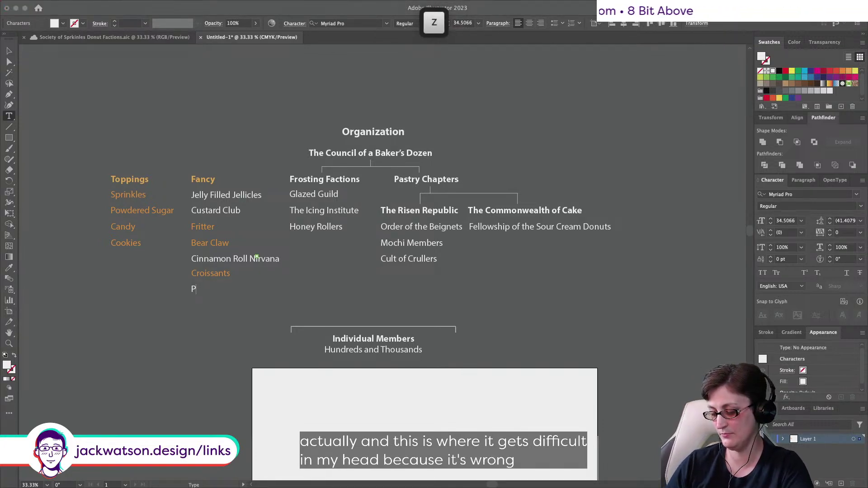
text(i)
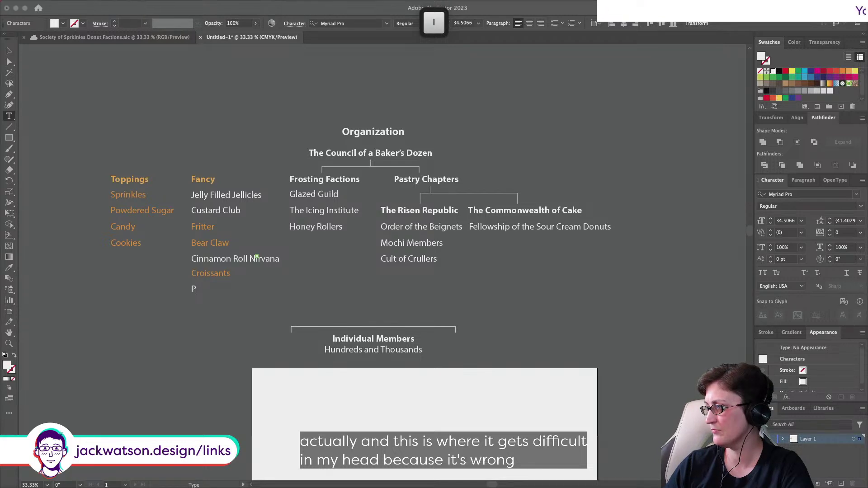
key(Return)
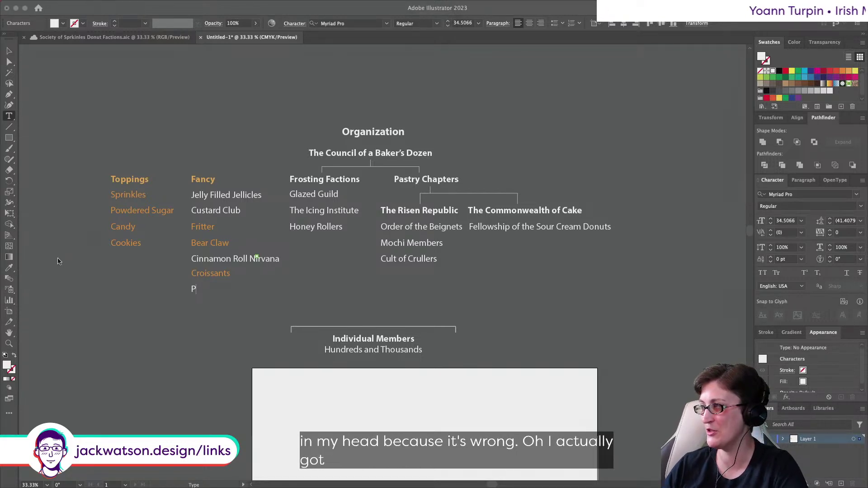
key(a)
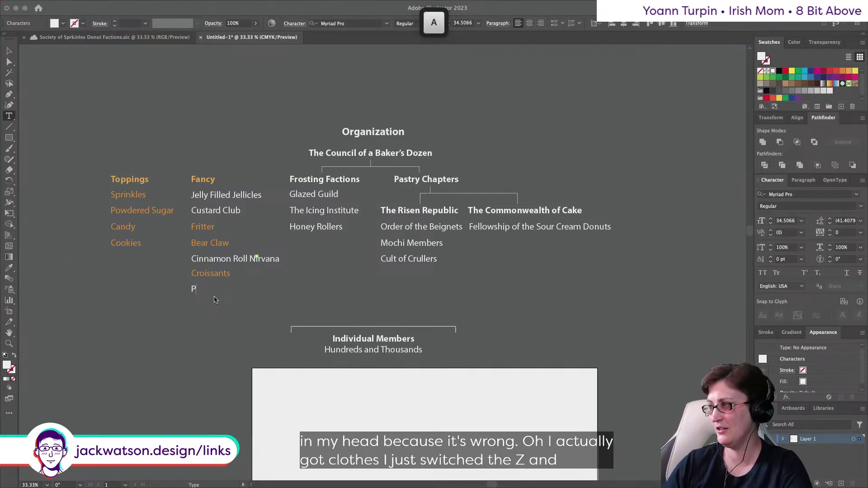
key(i)
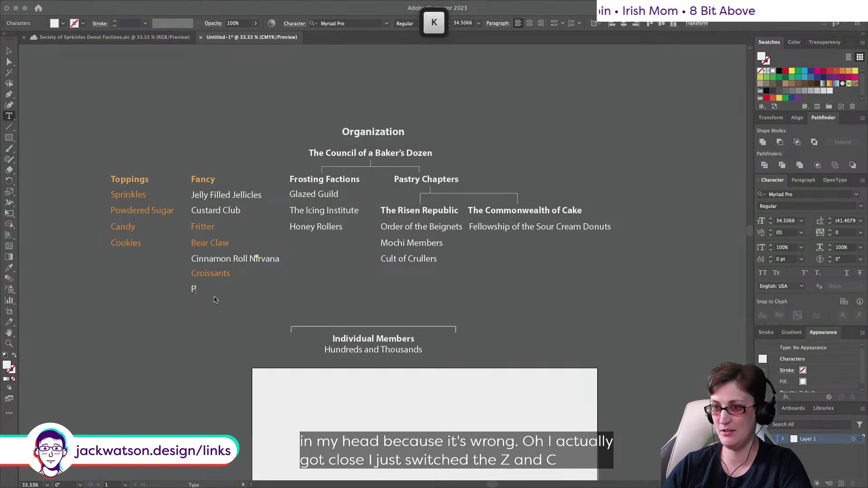
text(a)
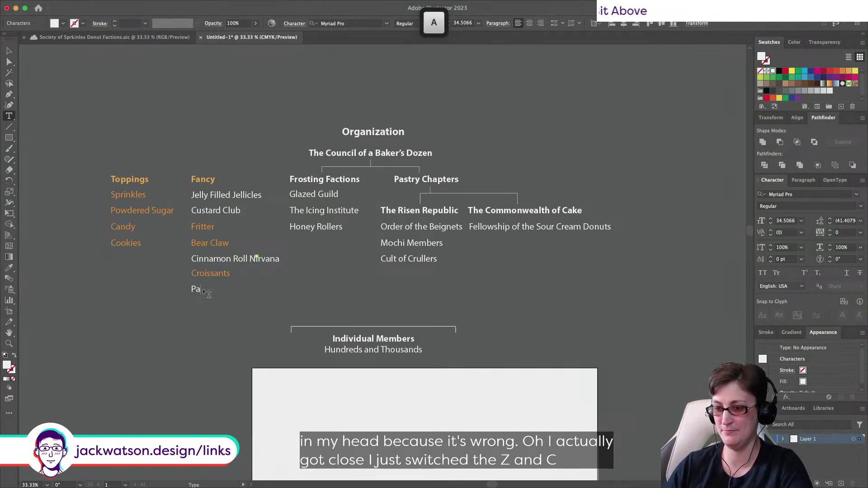
text(czki)
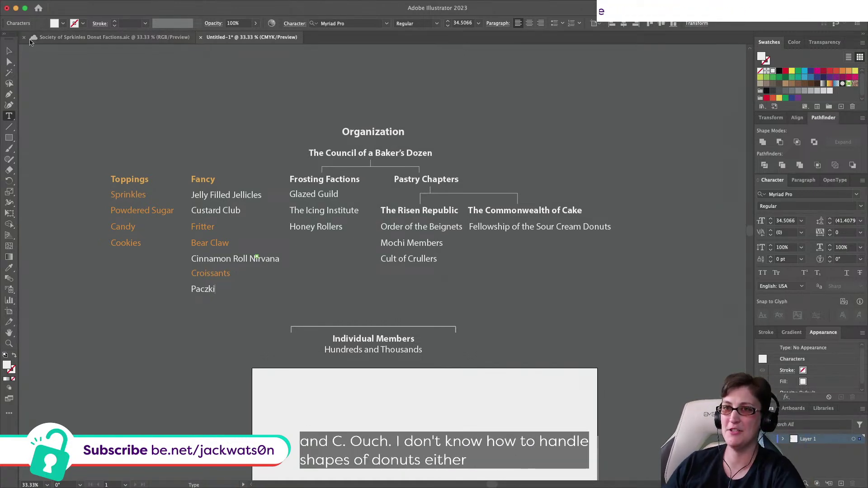
click(9, 51)
scroll(208, 303, left, 1)
click(207, 308)
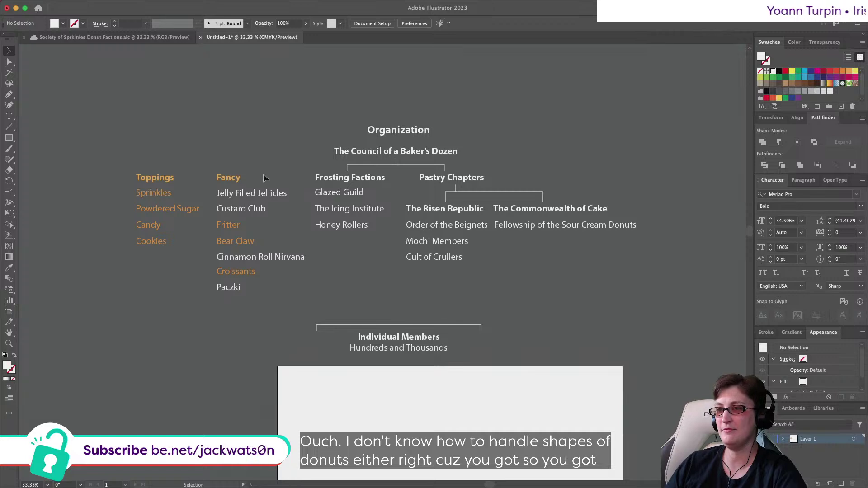
Step: Duplicate the Fancy heading straight up above the chart and change the copy's text to Shapes
drag(235, 179, 242, 80)
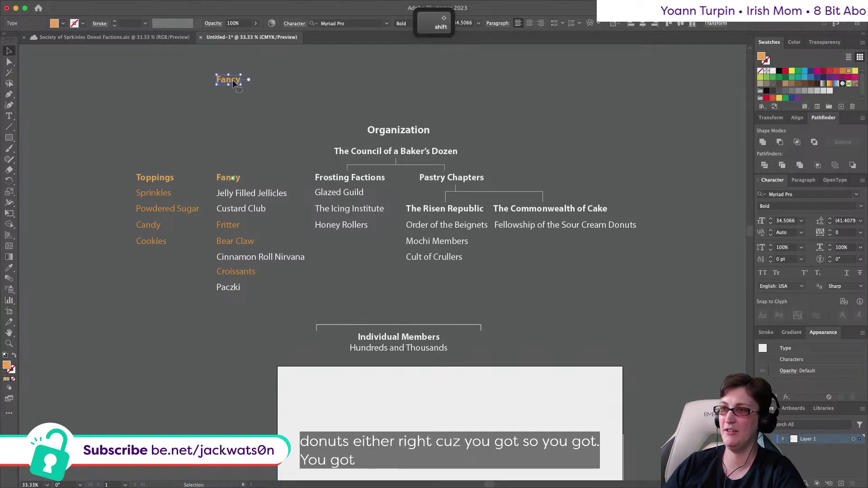
double_click(232, 80)
double_click(232, 80)
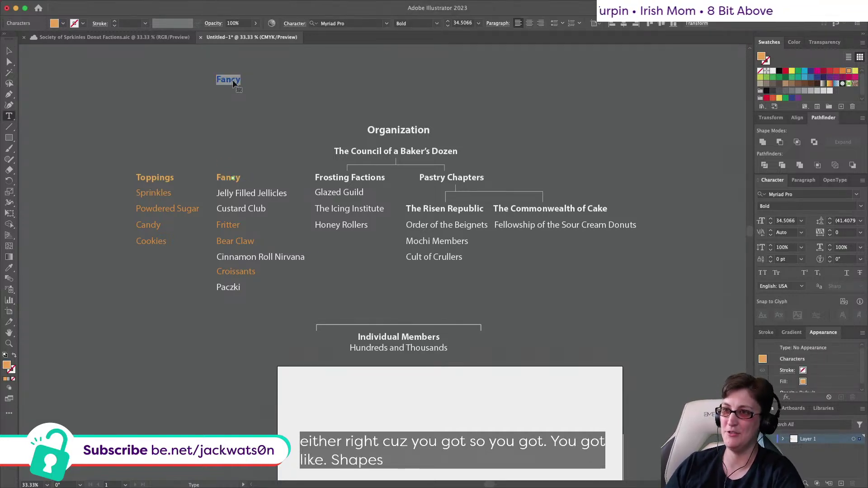
text(Shapes)
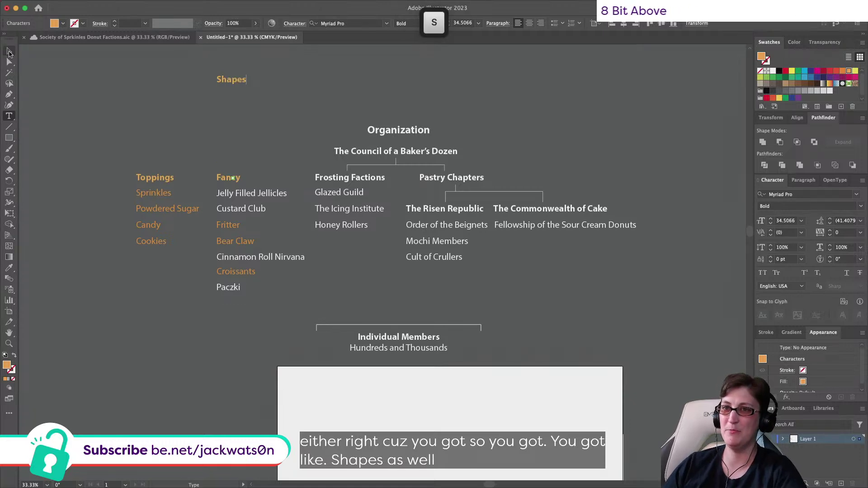
click(9, 52)
Step: Add a Long John entry below the Shapes heading from a copy of it, matching the Sprinkles entry's text style
key(super+c)
key(super+f)
drag(236, 80, 238, 97)
scroll(238, 99, right, 2)
scroll(238, 99, down, 1)
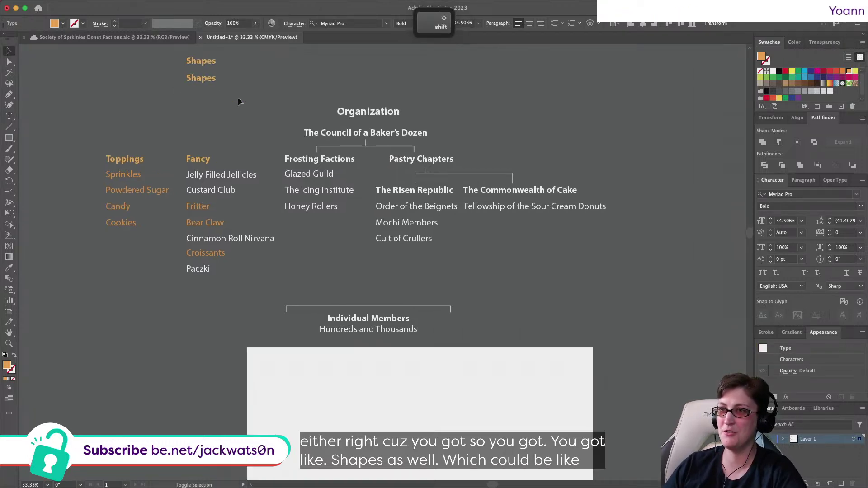
scroll(238, 97, up, 2)
scroll(238, 98, left, 1)
double_click(252, 150)
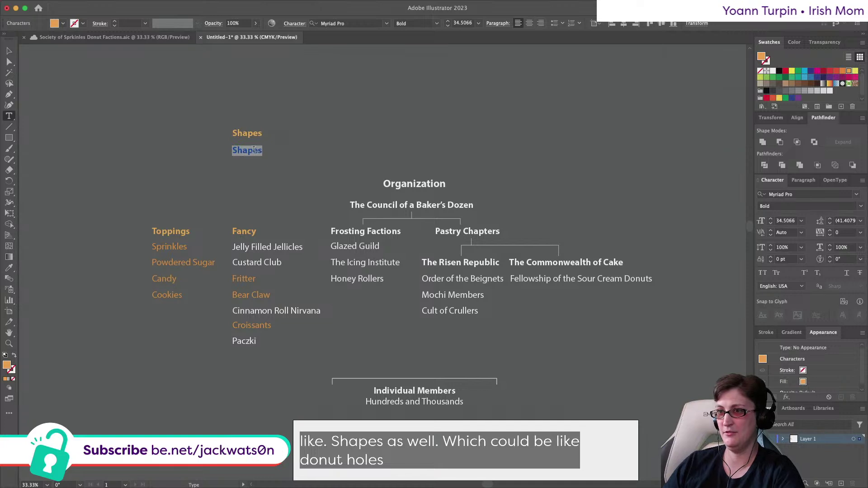
text(Long John)
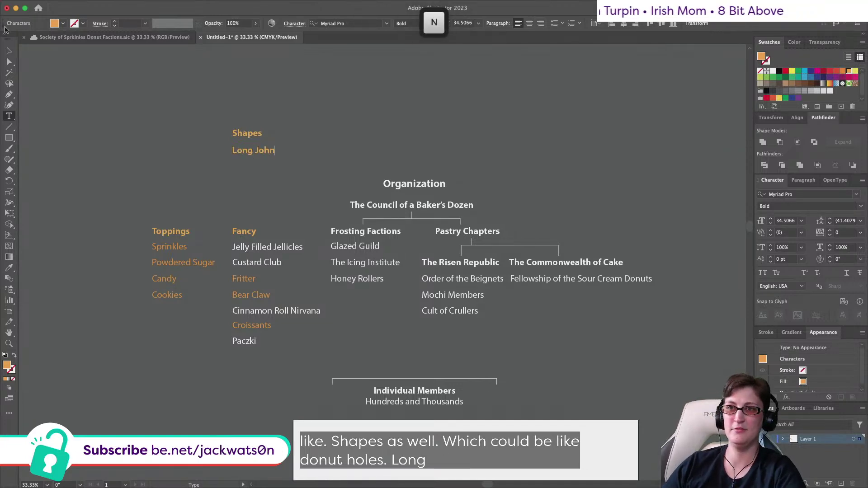
key(Escape)
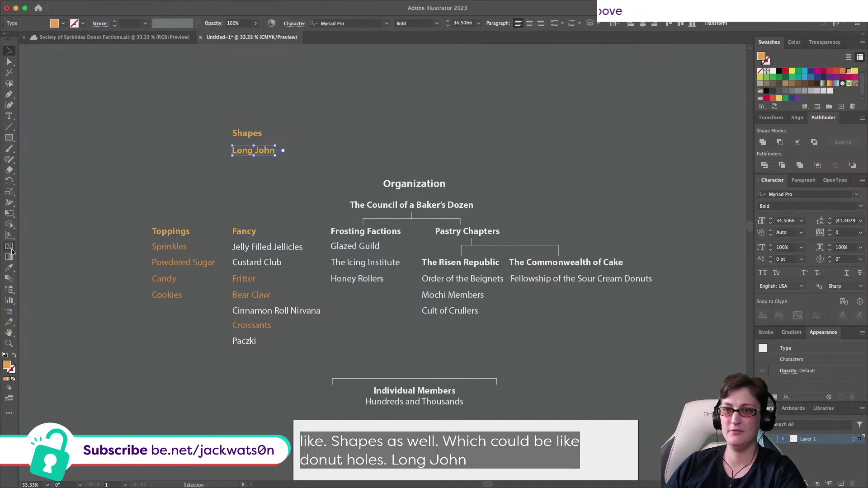
click(9, 266)
click(170, 248)
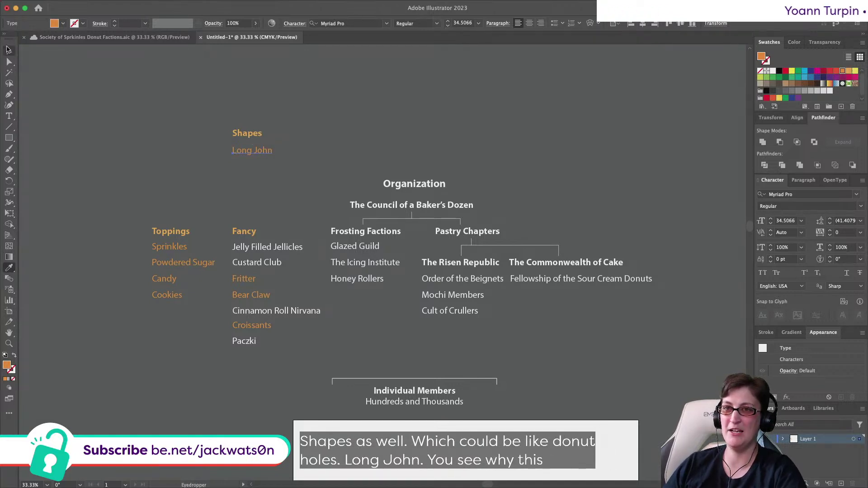
Step: Duplicate the Long John entry directly below itself and change the copy's text to Donut Holes
drag(265, 151, 266, 169)
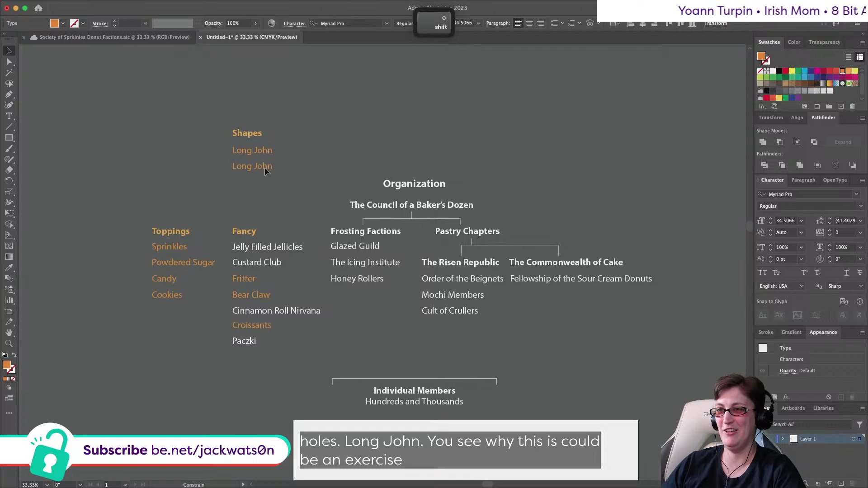
triple_click(262, 170)
text(Dnout)
key(BackSpace)
key(BackSpace)
key(BackSpace)
key(BackSpace)
text(onut H)
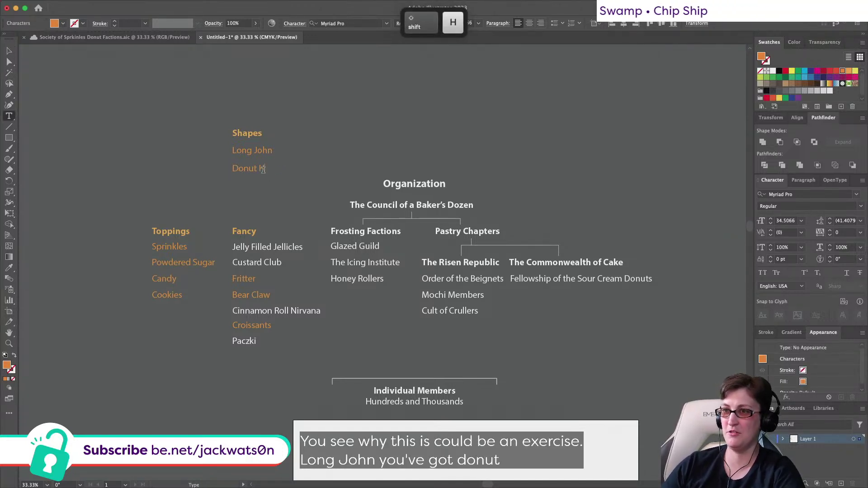
text(oles)
key(Escape)
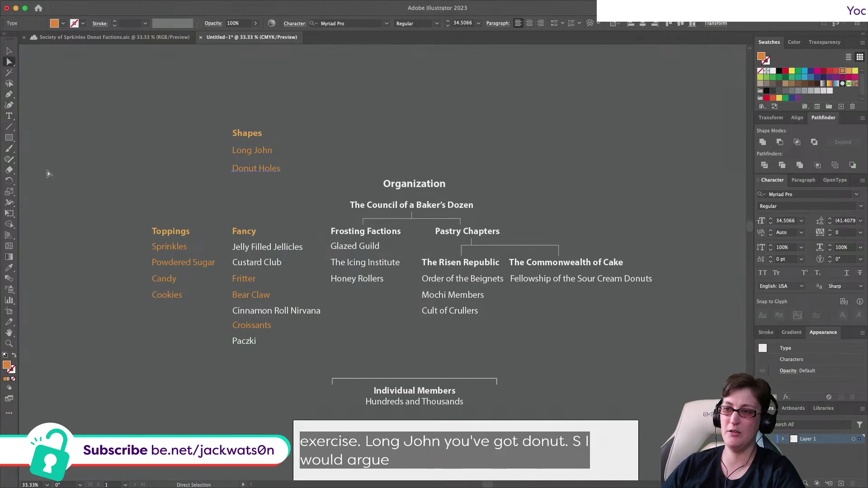
key(v)
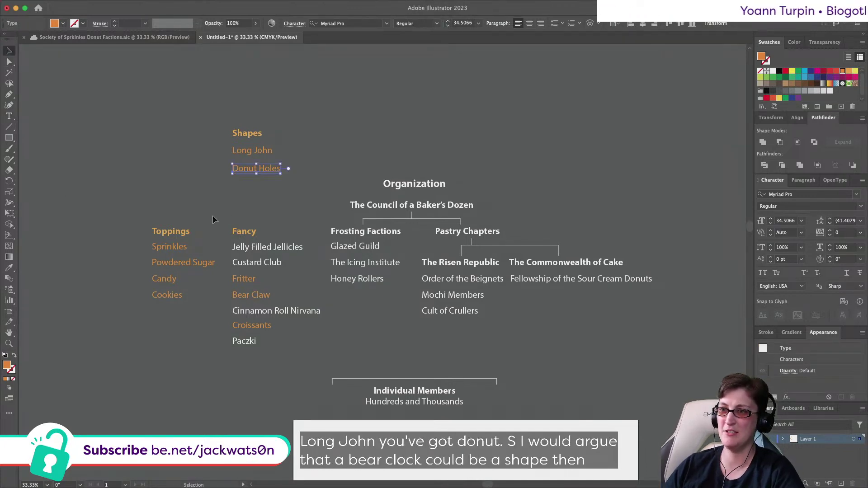
Step: Move Bear Claw from the Fancy column to below Donut Holes, and shift the whole Shapes column slightly upward
drag(265, 296, 281, 183)
key(super+z)
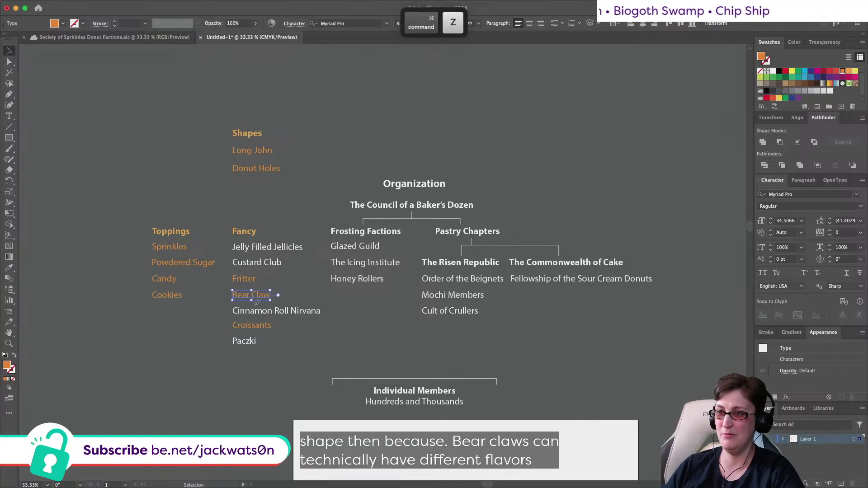
key(super+shift+z)
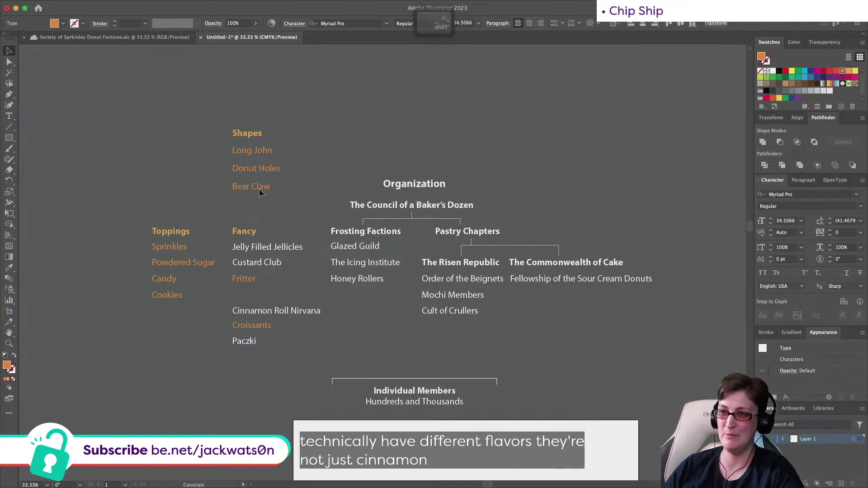
click(302, 184)
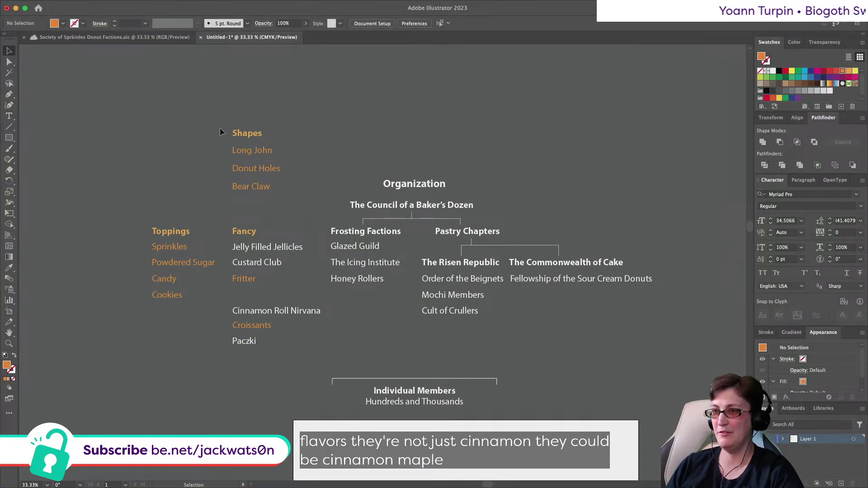
drag(247, 195, 246, 175)
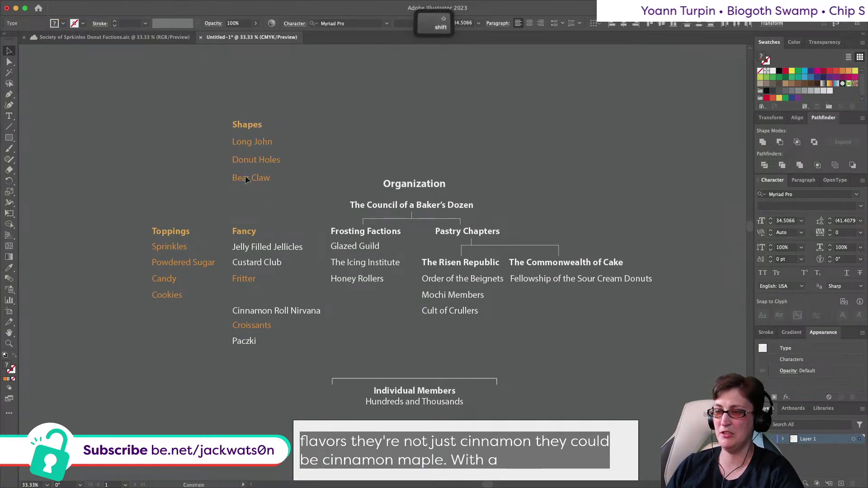
click(340, 193)
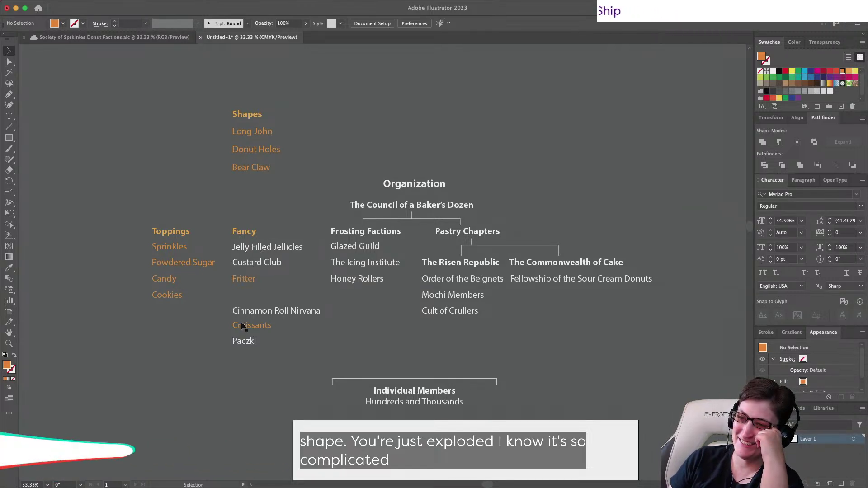
Step: Move the Croissants and Paczki entries out of the Fancy column to beside The Commonwealth of Cake column
scroll(242, 328, right, 2)
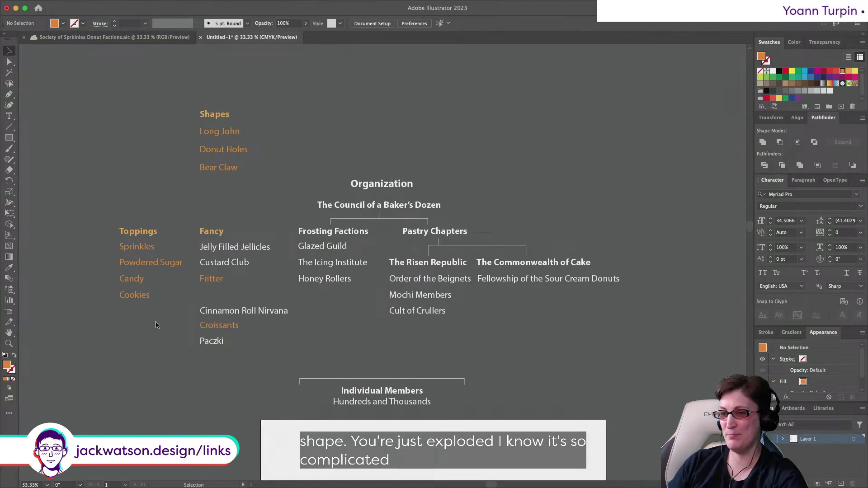
click(206, 324)
drag(207, 325, 690, 235)
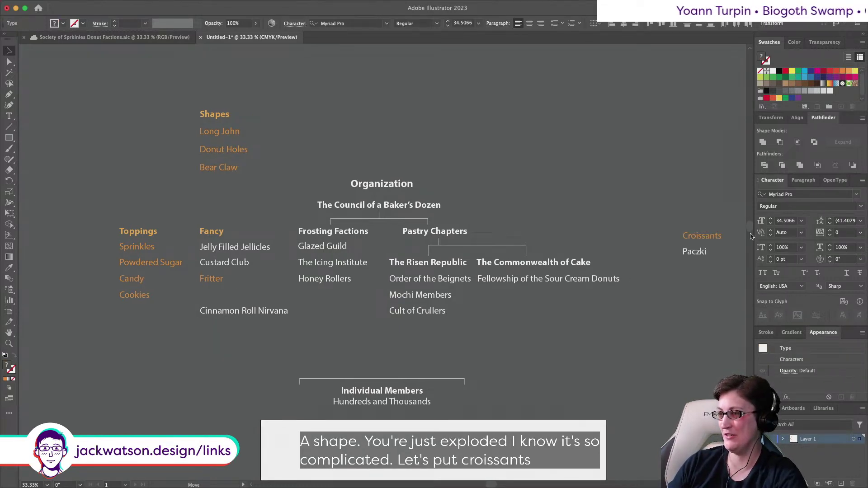
drag(651, 261, 648, 262)
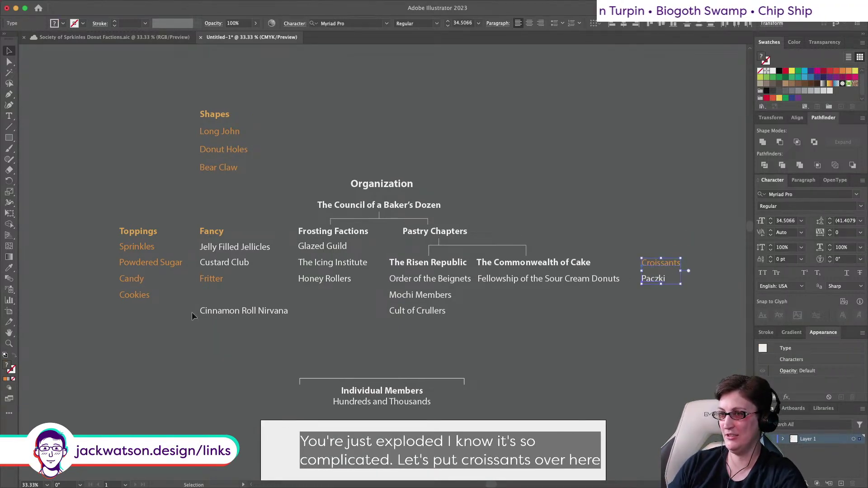
Step: Move Cinnamon Roll Nirvana from the Fancy column to below Cult of Crullers, left-aligned with that entry
drag(228, 316, 428, 331)
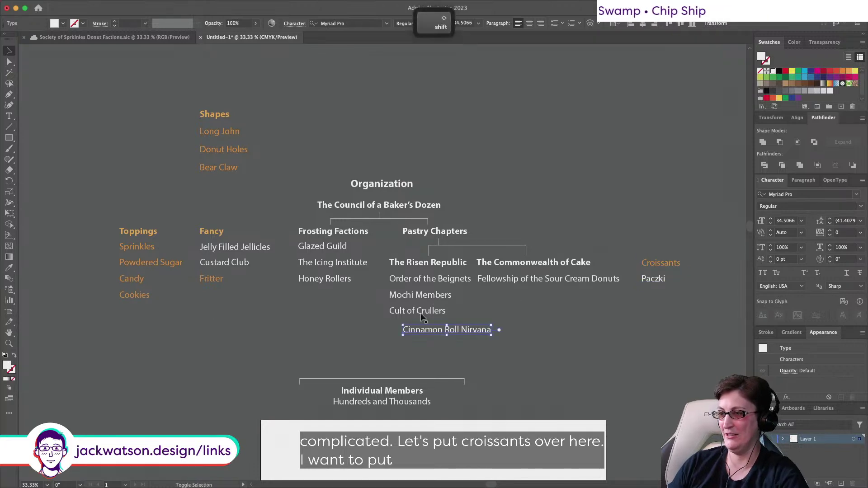
shift+click(418, 311)
drag(488, 329, 467, 327)
key(super+shift+a)
click(472, 330)
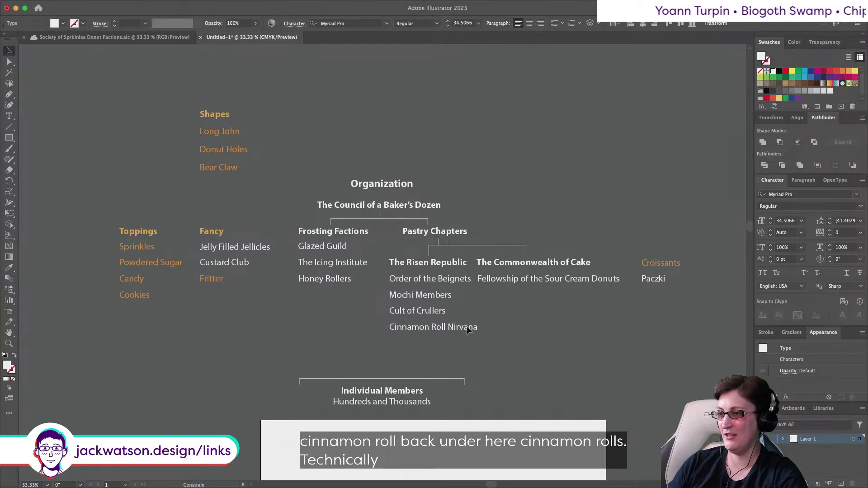
click(507, 333)
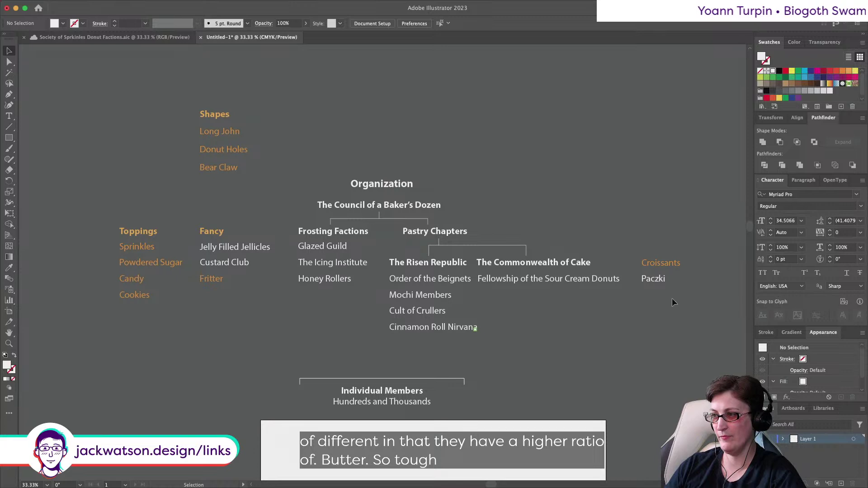
Step: Move Paczki to below Cinnamon Roll Nirvana under The Risen Republic and align their left edges
click(655, 279)
drag(658, 281, 411, 342)
shift+click(421, 327)
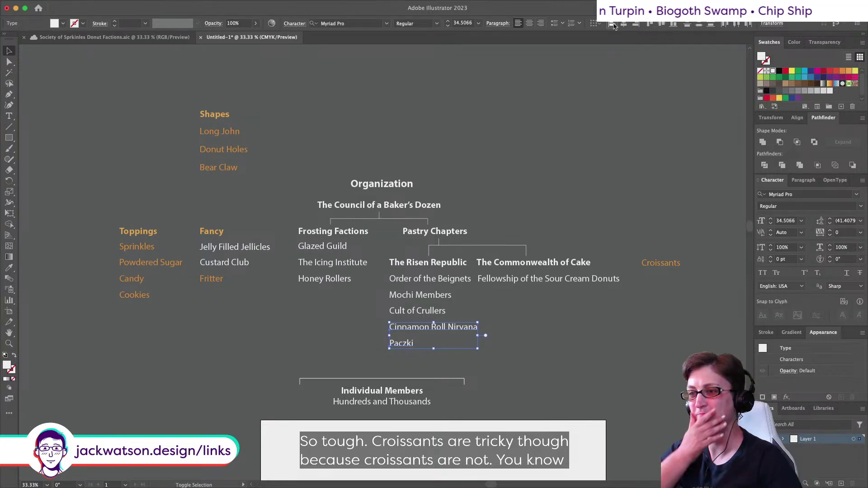
click(302, 349)
Step: Recolor the Paczki entry orange by sampling the style of the entries under Shapes
click(397, 344)
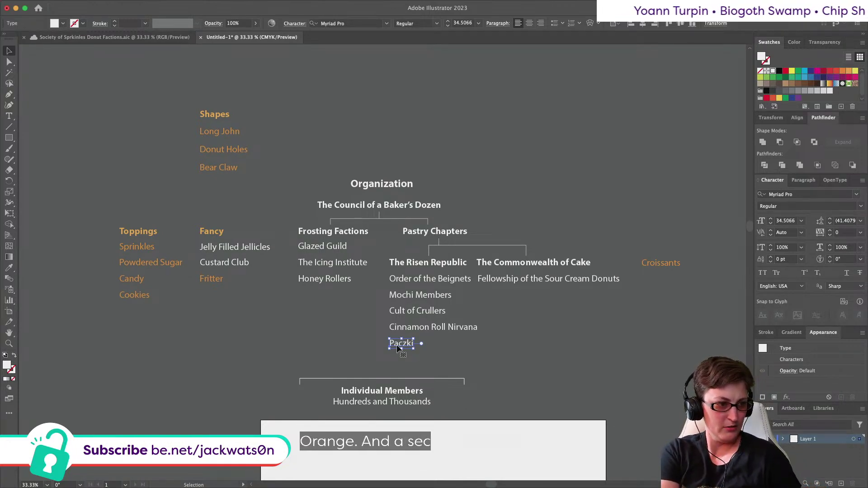
scroll(397, 347, down, 2)
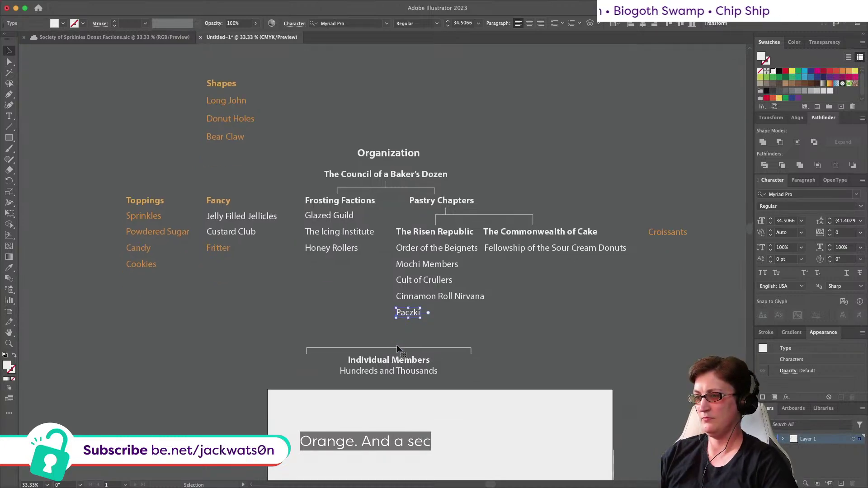
click(9, 267)
click(225, 113)
key(v)
click(480, 304)
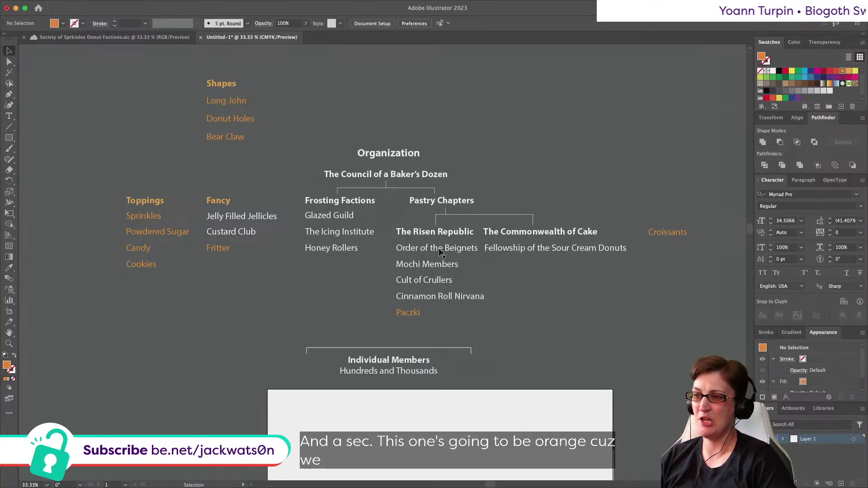
Step: Review the entries under The Risen Republic, from Order of the Beignets down to Paczki, and the surrounding chart
click(435, 249)
click(435, 265)
click(448, 284)
click(449, 297)
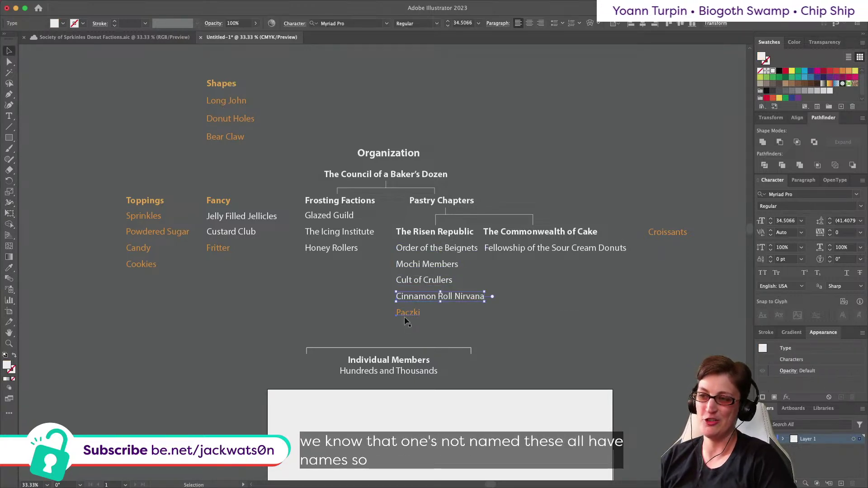
click(405, 316)
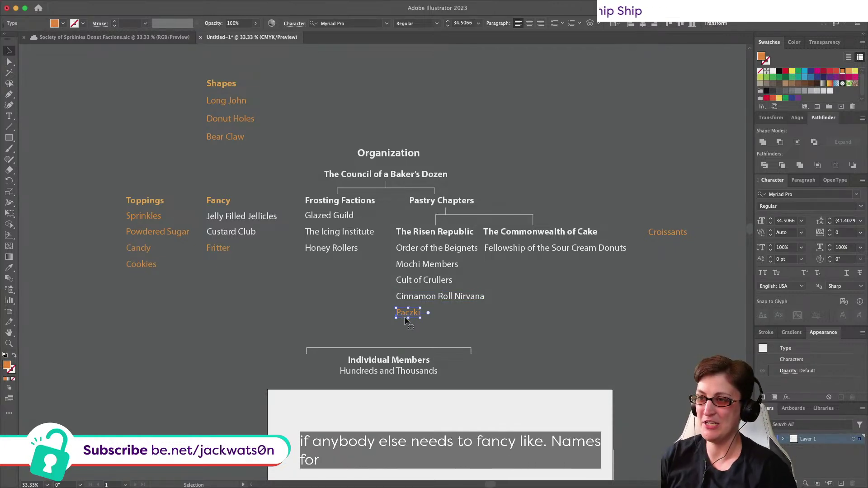
click(409, 286)
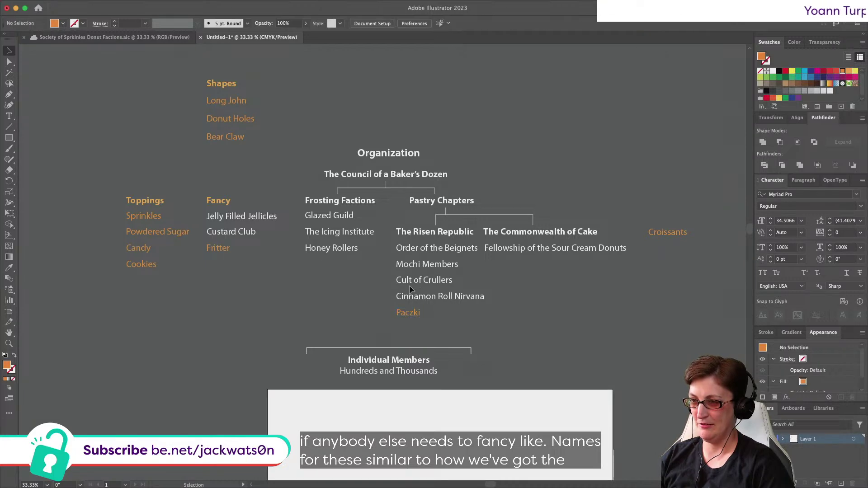
scroll(509, 281, right, 3)
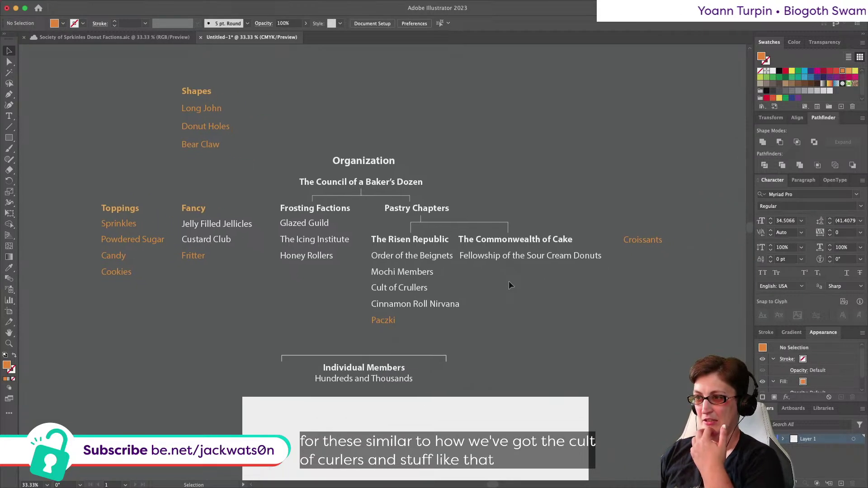
scroll(509, 282, left, 5)
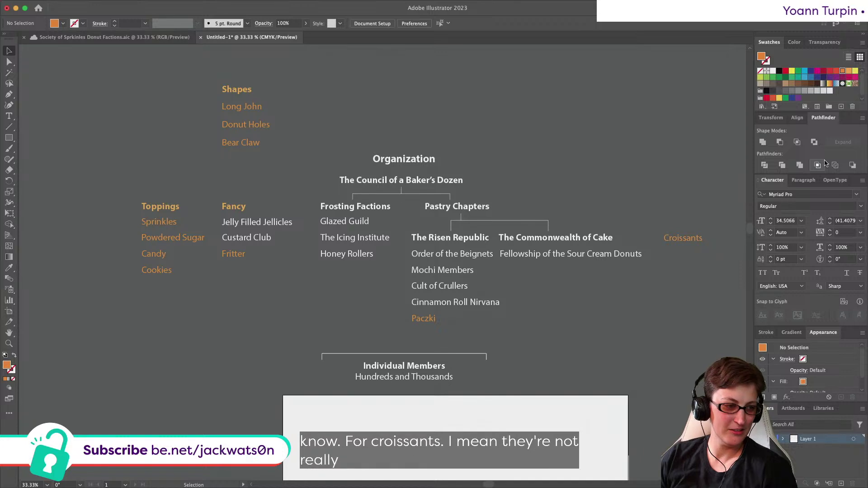
Step: Move The Commonwealth of Cake and its Fellowship entry down one row and place Croissants beneath them, level with Cult of Crullers
click(599, 237)
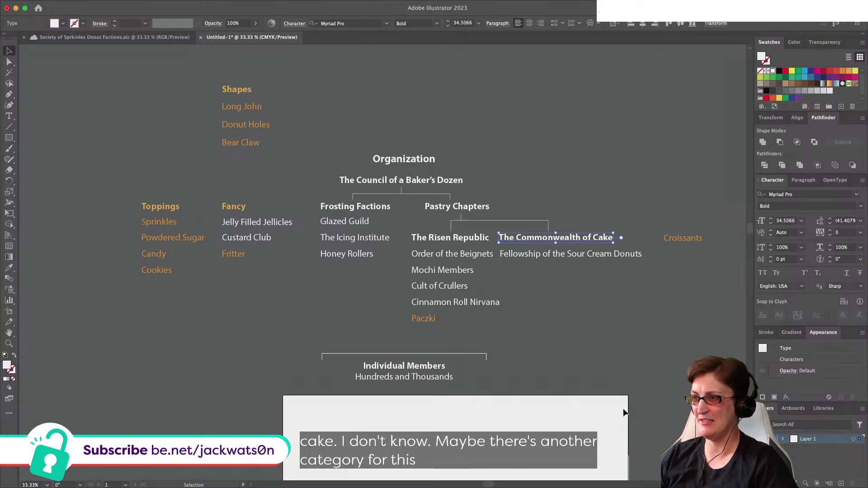
drag(560, 256, 560, 271)
drag(669, 239, 506, 287)
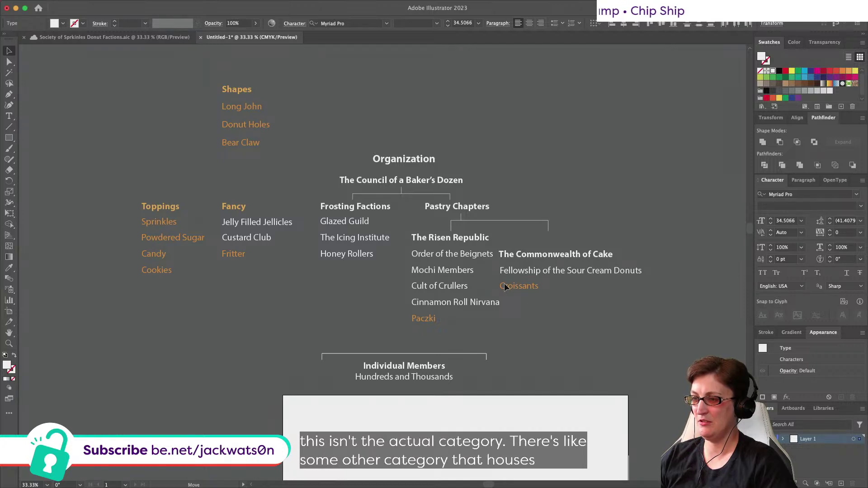
key(shift)
shift+click(461, 287)
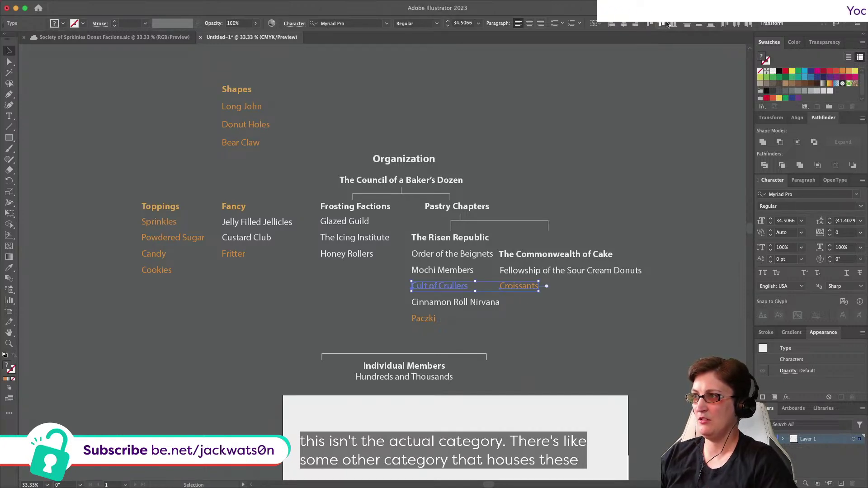
click(670, 274)
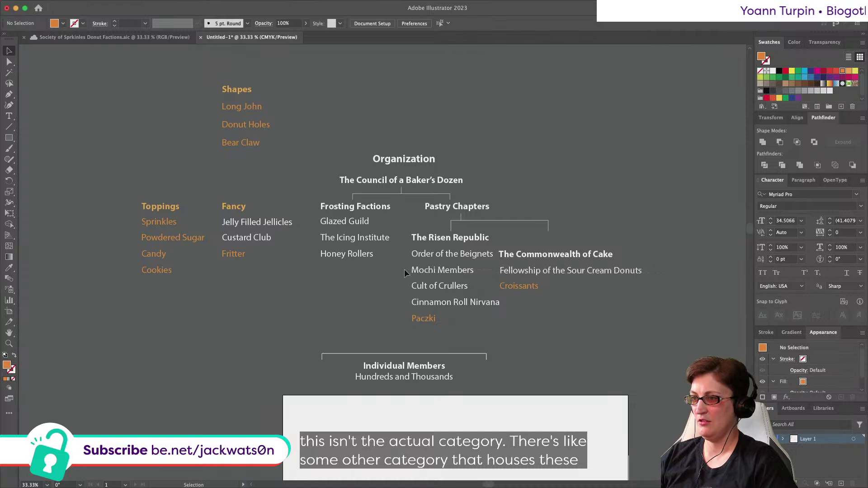
Step: Align the Fellowship entry vertically with Mochi Members, and The Commonwealth of Cake with Order of the Beignets
drag(403, 270, 646, 273)
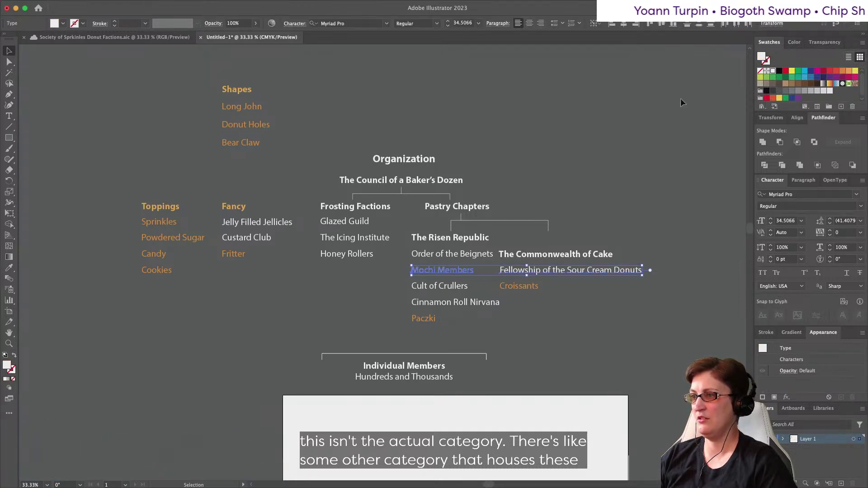
click(638, 271)
drag(634, 254, 452, 256)
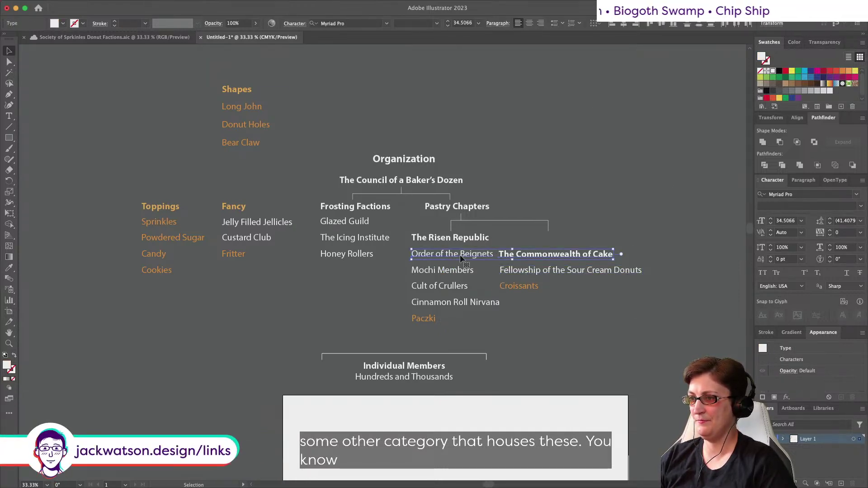
click(647, 325)
Step: Shift the Commonwealth of Cake column and its connector end to the right, and place a copy of The Risen Republic heading above it
key(a)
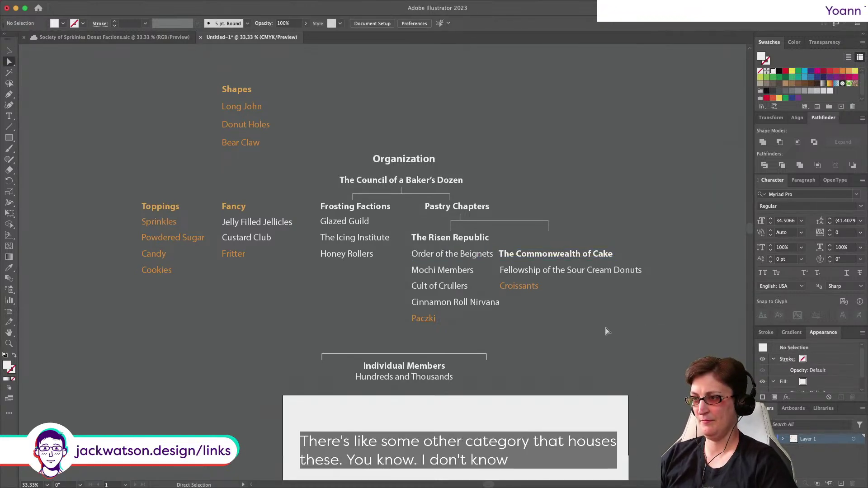
drag(519, 205, 557, 256)
click(475, 240)
drag(475, 241, 593, 242)
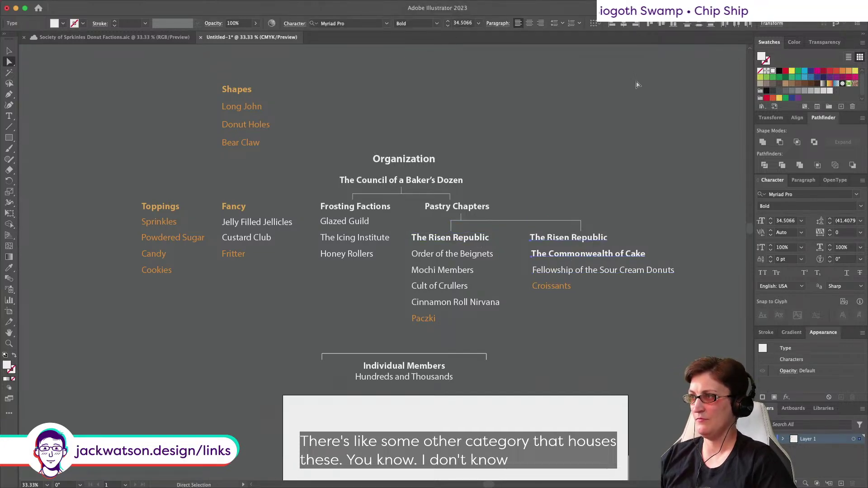
key(super+z)
click(605, 329)
key(v)
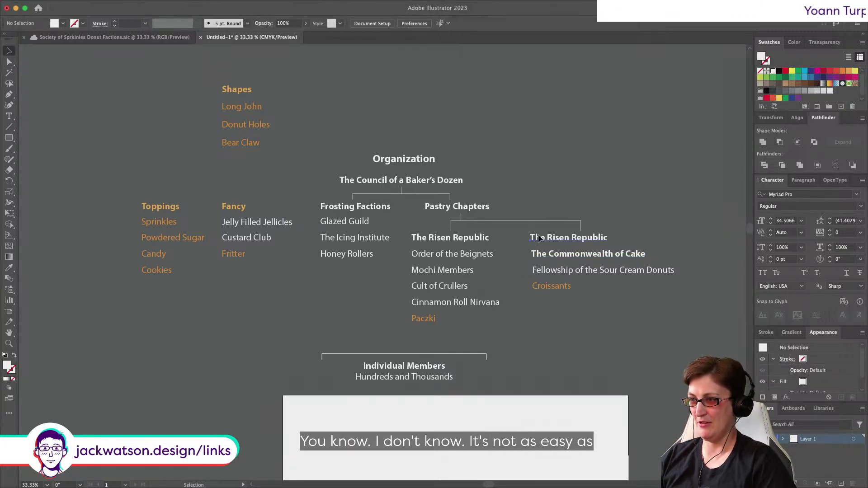
Step: Left-align the copied heading with The Commonwealth of Cake, Fellowship of the Sour Cream Donuts and Croissants
drag(539, 238, 552, 238)
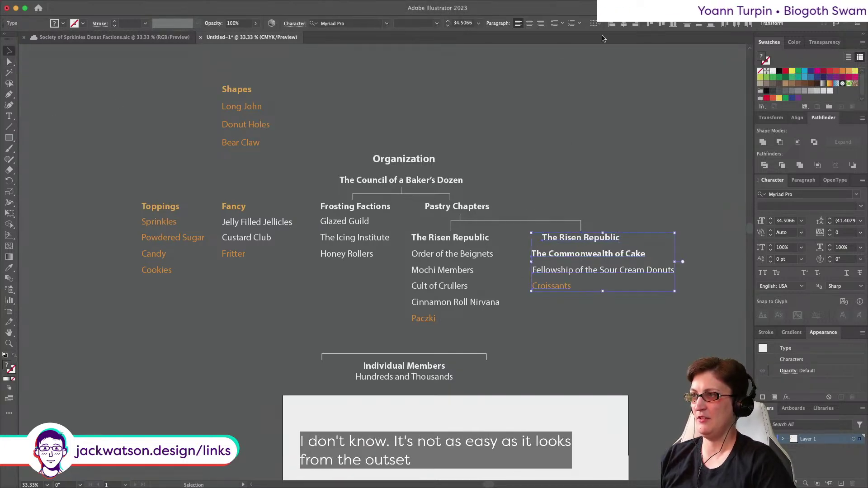
key(super+z)
key(shift+super+a)
Step: Change The Commonwealth of Cake to regular weight by sampling the style of Order of the Beignets
click(589, 257)
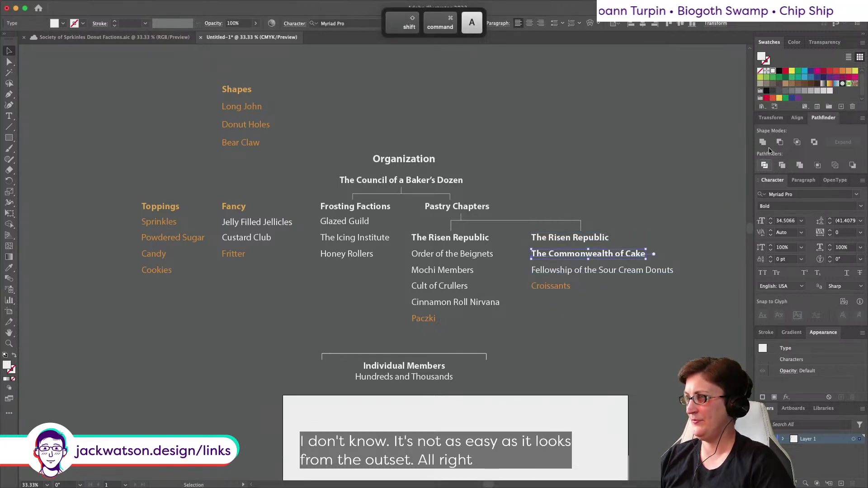
click(9, 267)
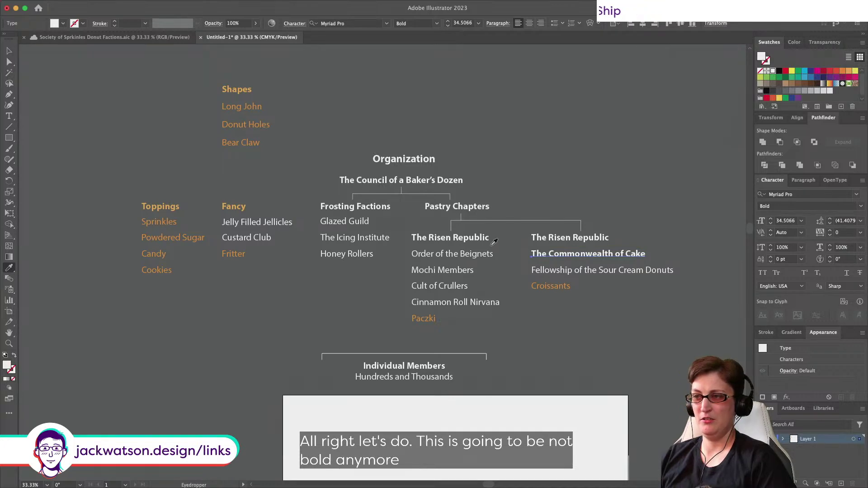
click(466, 256)
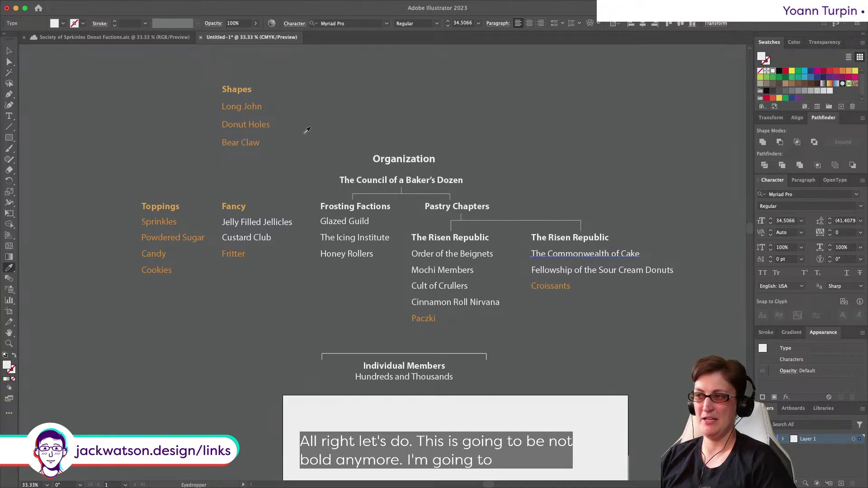
click(9, 50)
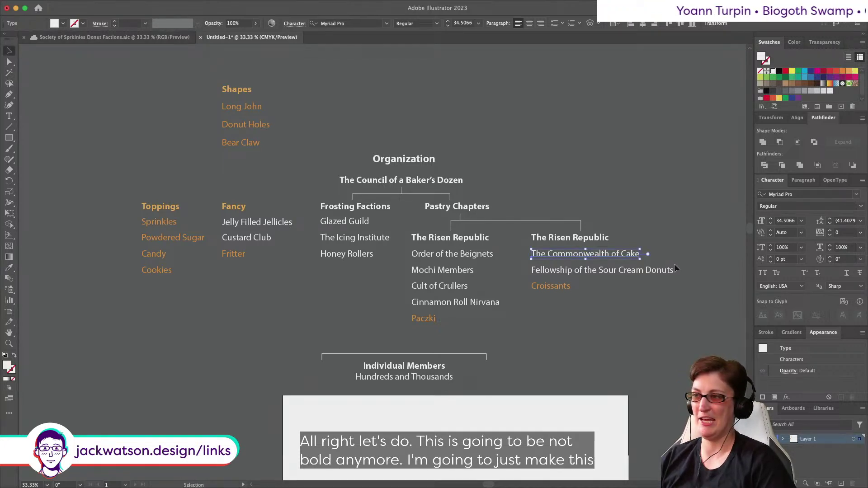
Step: Give the copied The Risen Republic heading the bold orange style of the Fancy heading
click(597, 238)
key(i)
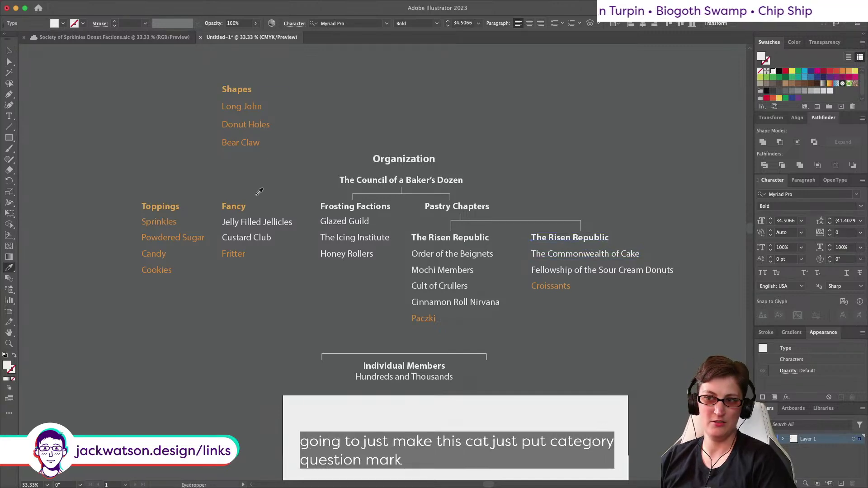
click(243, 204)
click(9, 51)
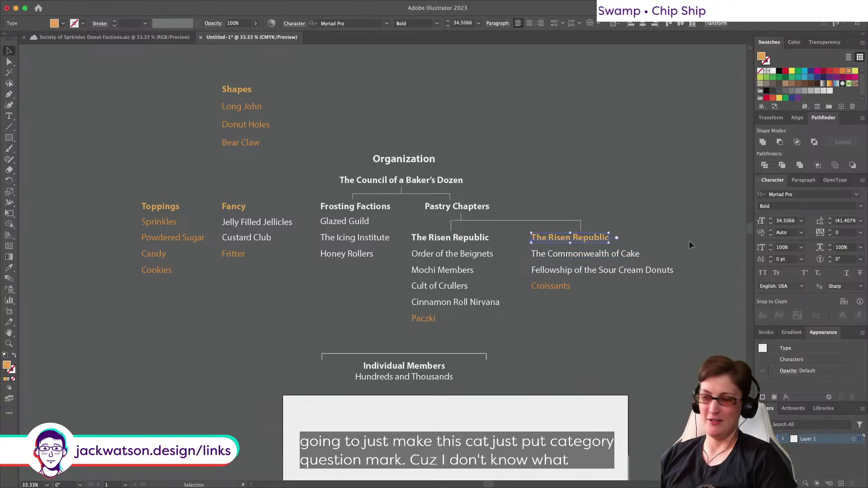
Step: Replace the orange heading's text above The Commonwealth of Cake with "Category?"
double_click(549, 239)
triple_click(550, 237)
text(C)
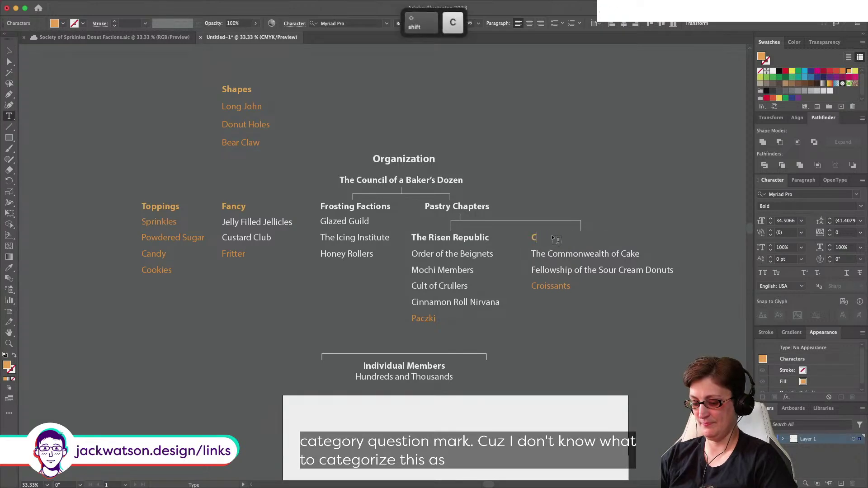
text(ategory?)
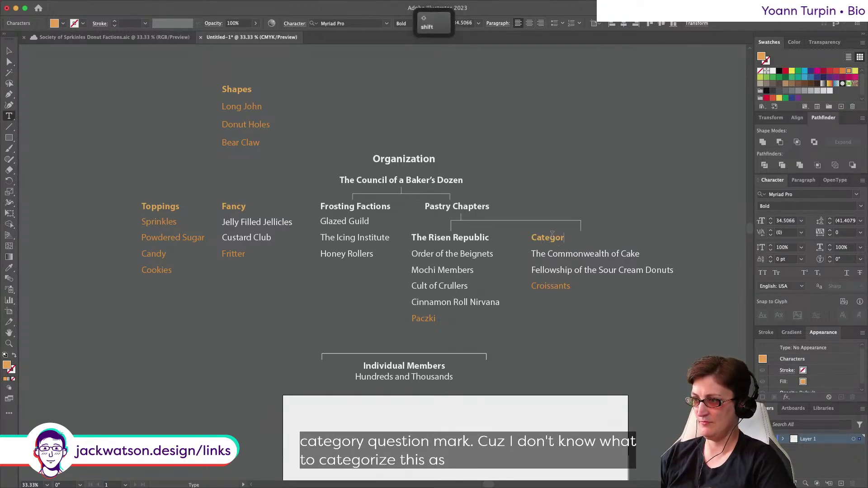
key(Escape)
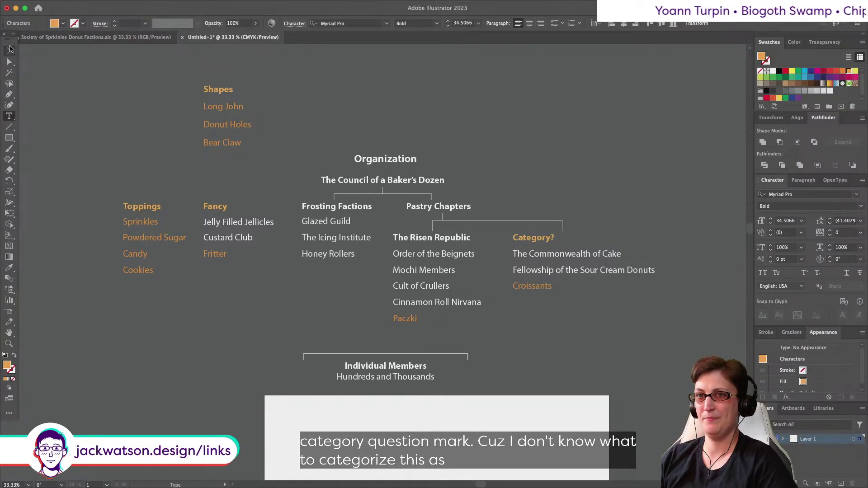
click(611, 306)
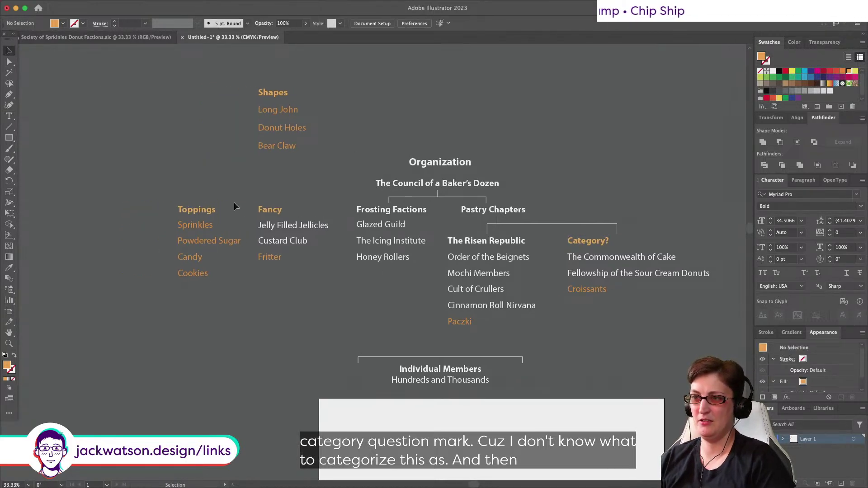
Step: Replace the orange Fancy heading's text with "Fillings"
double_click(266, 211)
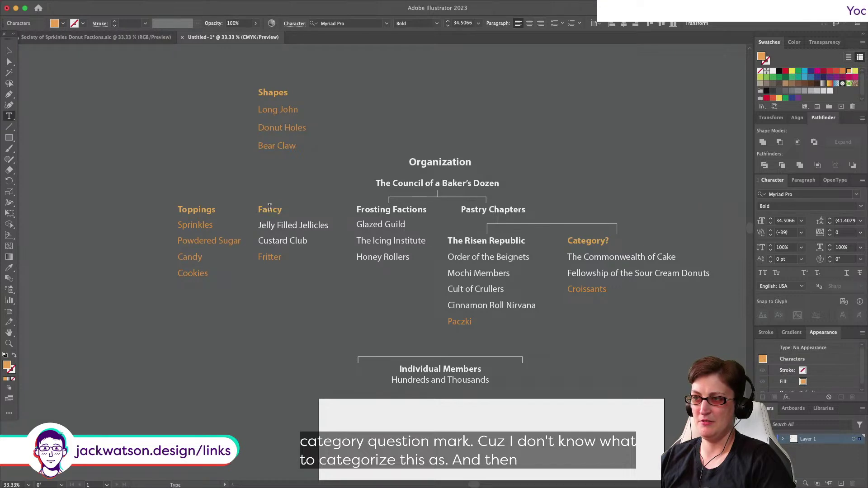
double_click(266, 211)
text(Filled)
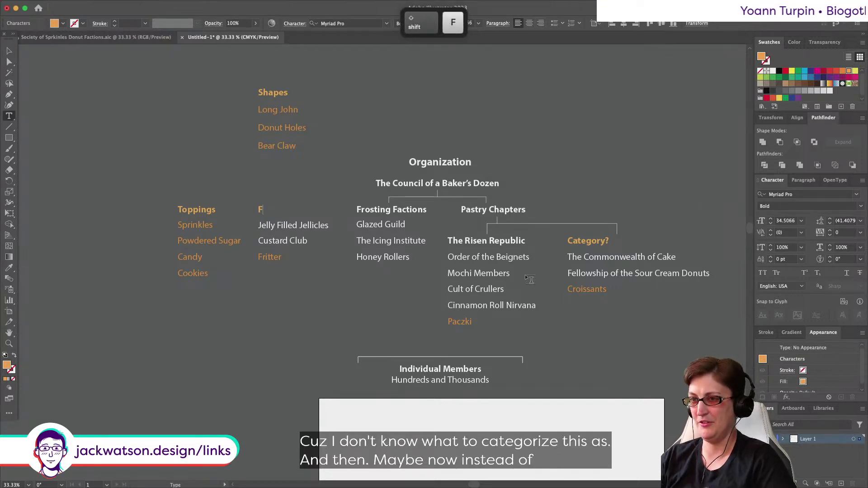
key(BackSpace)
key(BackSpace)
text(ings)
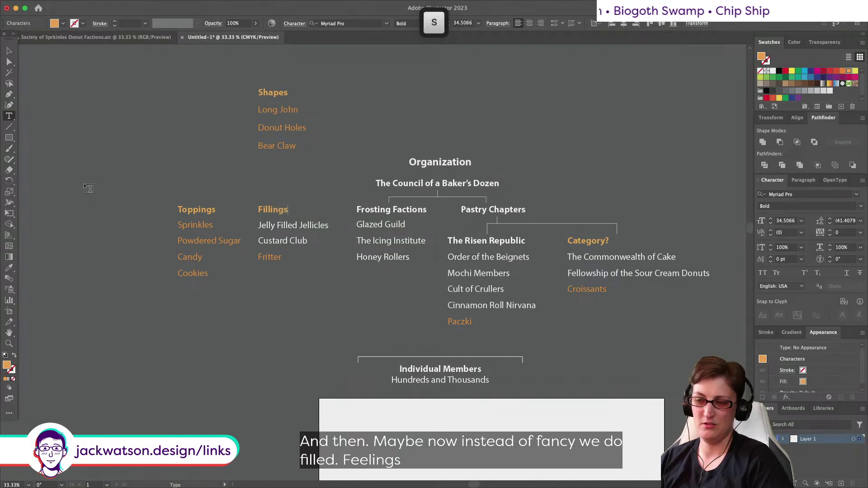
key(Escape)
Step: Move the Shapes column beside the Toppings column and align its heading with the Toppings and Fillings headings
click(292, 130)
drag(295, 130, 145, 243)
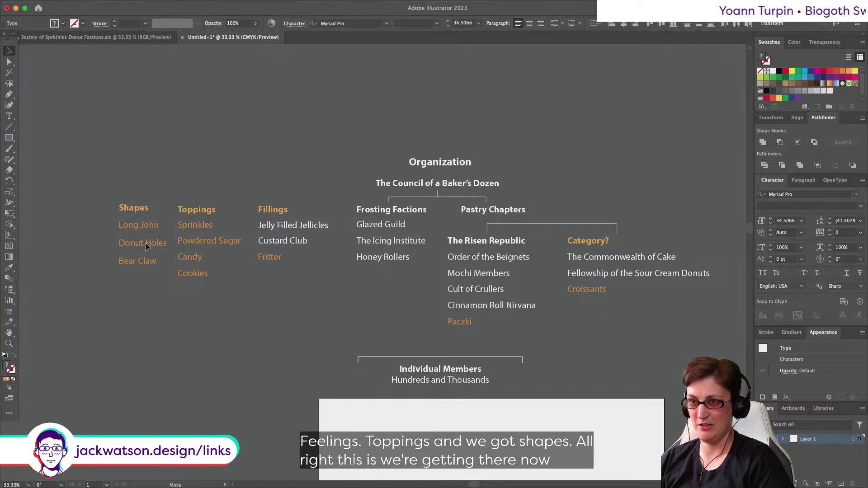
click(271, 210)
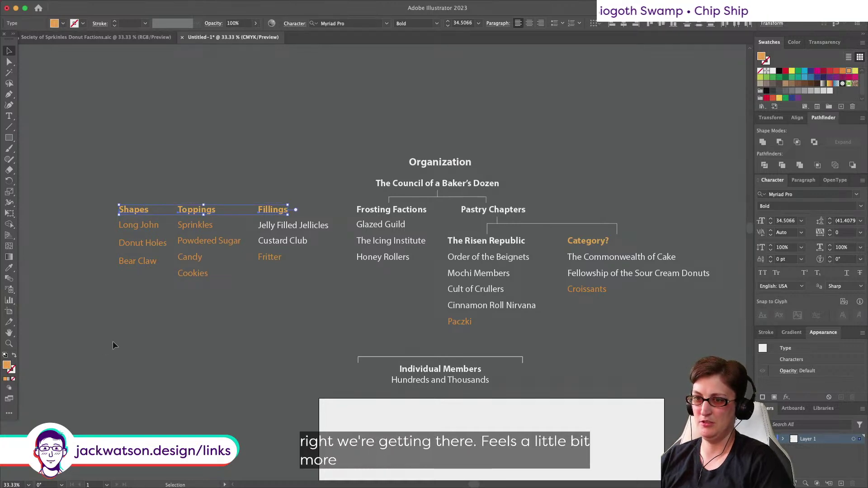
Step: Try to align Bear Claw with Cookies in the Toppings column
click(144, 264)
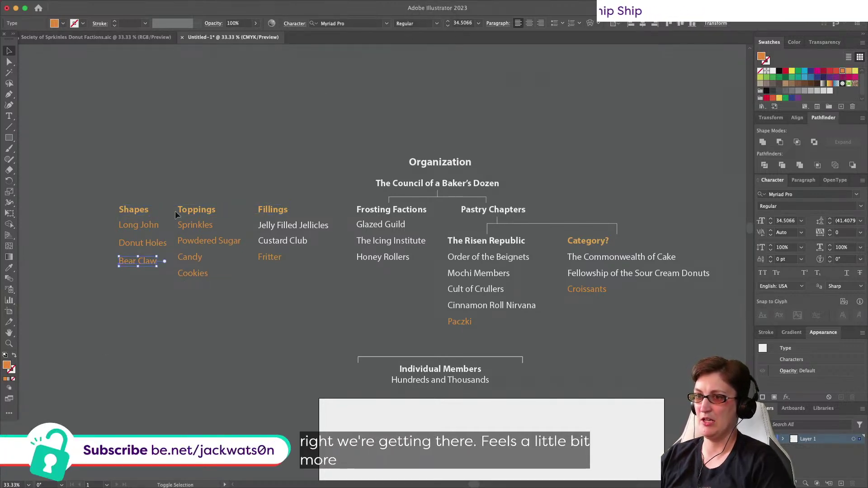
click(673, 26)
key(ctrl+z)
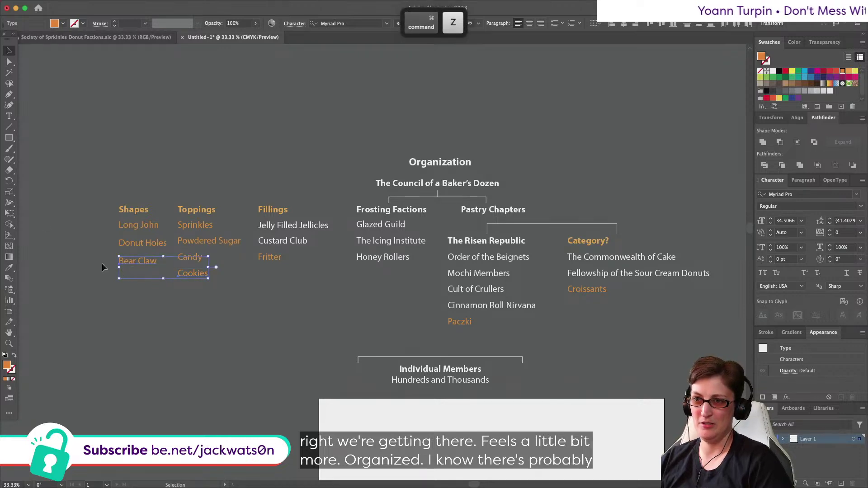
Step: Align Bear Claw in the Shapes column vertically with Candy in the Toppings column
click(242, 255)
click(112, 262)
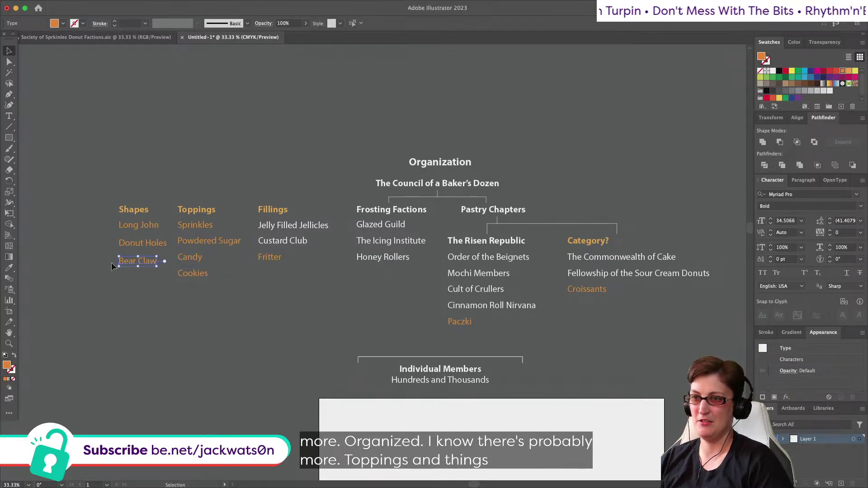
shift+click(189, 261)
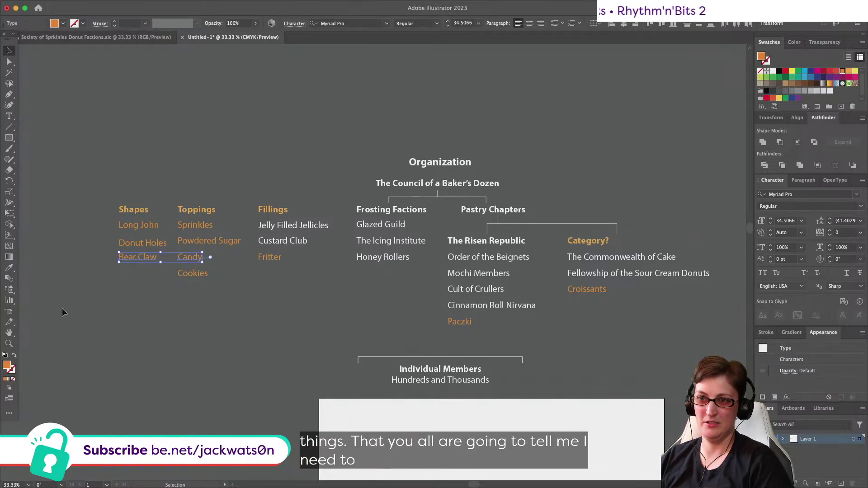
Step: Try to distribute the Shapes heading and its three entries evenly in the vertical direction
drag(121, 273, 148, 201)
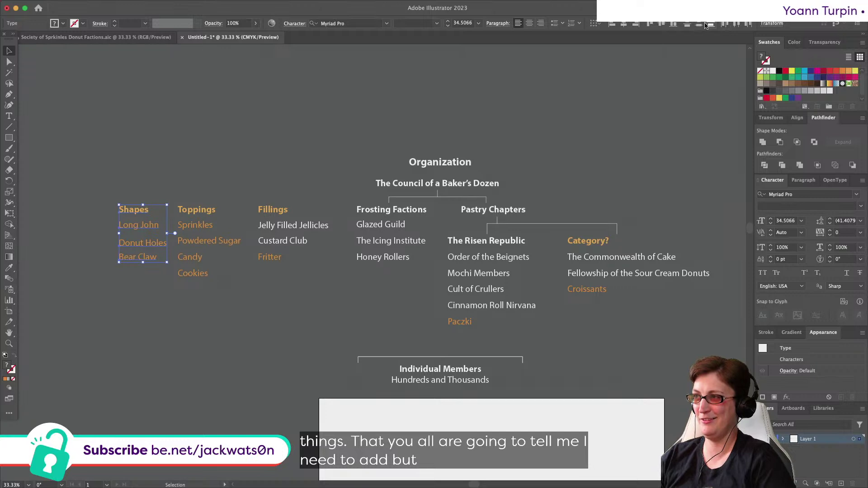
click(703, 24)
key(super+z)
click(150, 326)
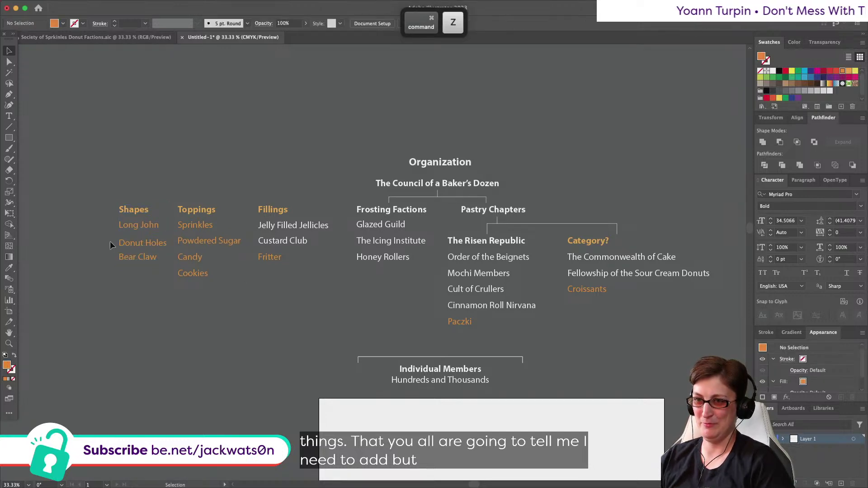
Step: Align Donut Holes in the Shapes column with the top edge of Powdered Sugar
click(235, 243)
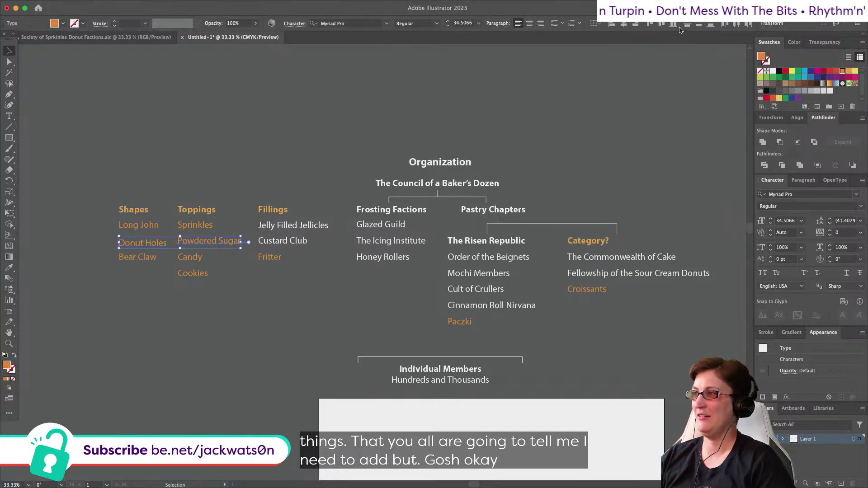
click(650, 25)
click(306, 120)
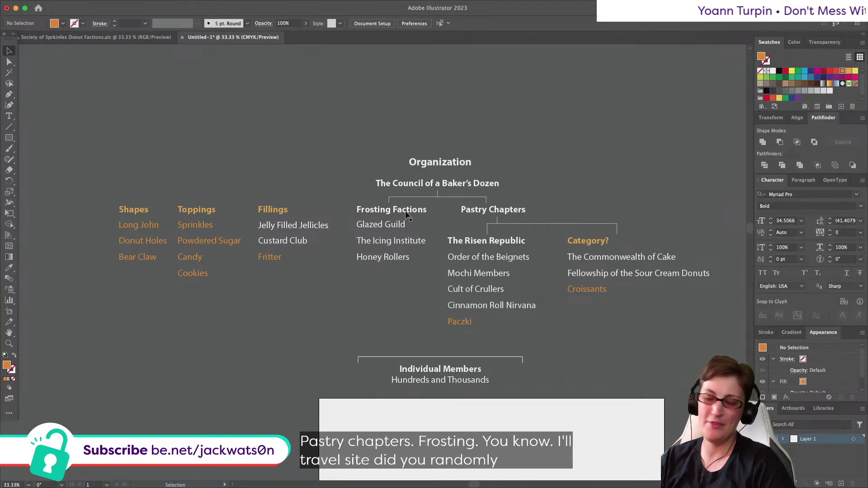
Step: Compare the reworked chart with the original organization chart and faction icons in the Society of Sprinkles Donut Factions document
scroll(384, 222, down, 3)
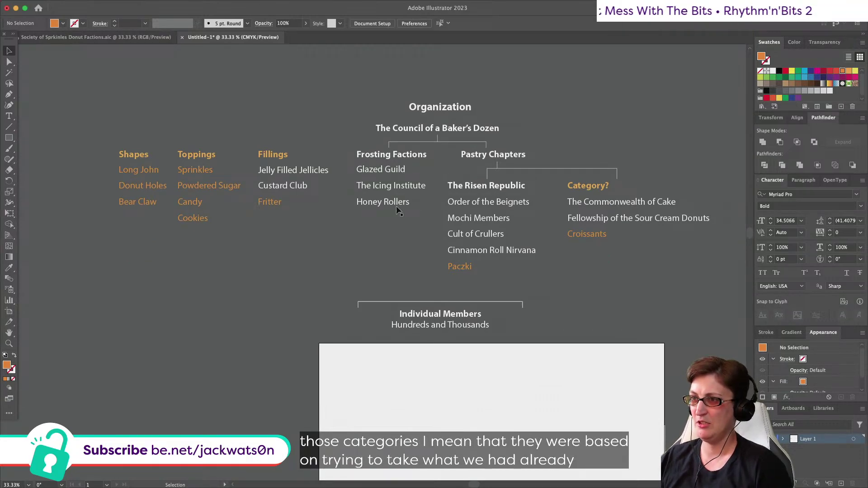
click(95, 37)
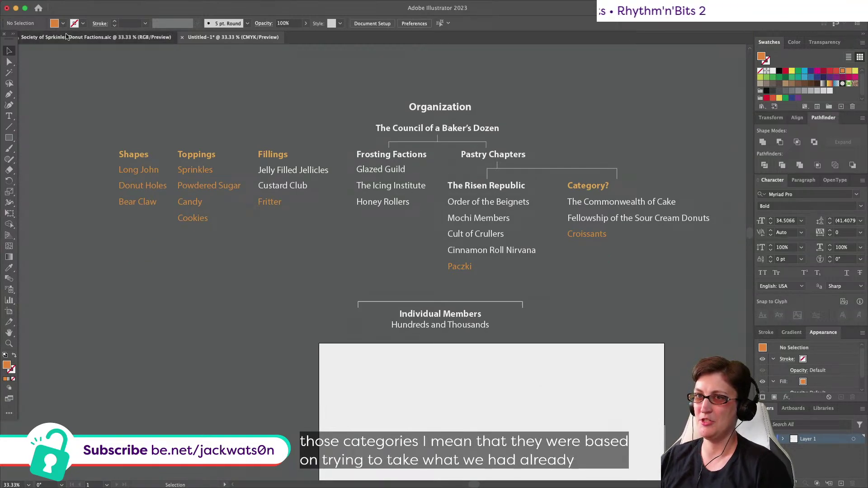
click(204, 39)
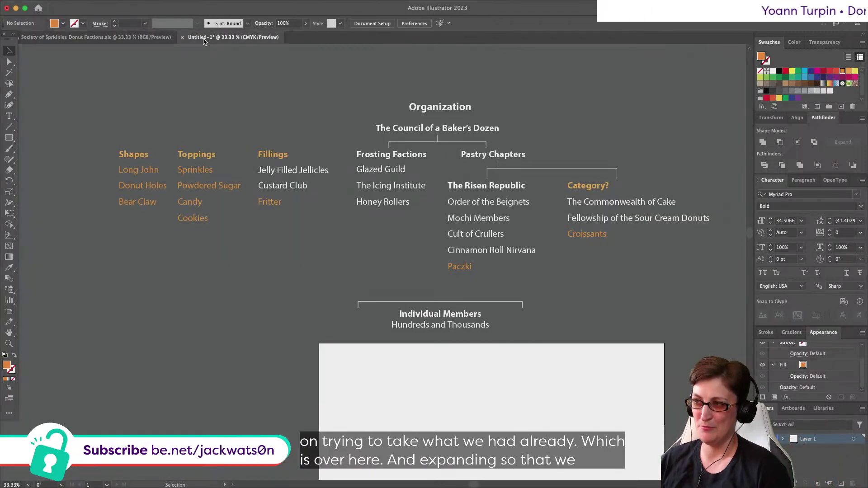
click(97, 38)
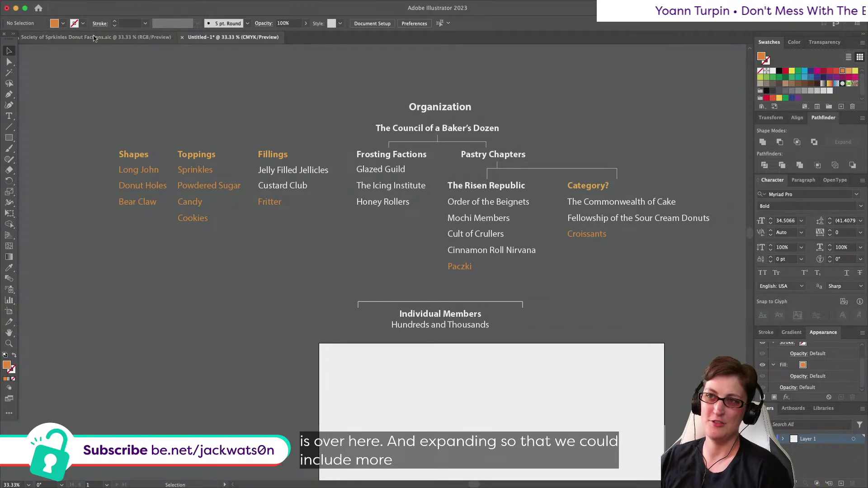
scroll(384, 150, left, 1)
scroll(384, 150, right, 3)
scroll(384, 150, down, 3)
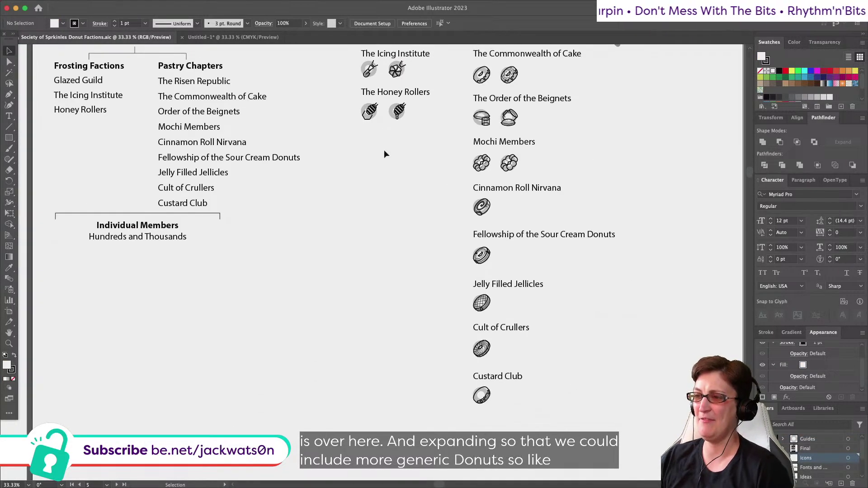
scroll(384, 150, up, 3)
scroll(384, 150, down, 2)
scroll(384, 150, left, 1)
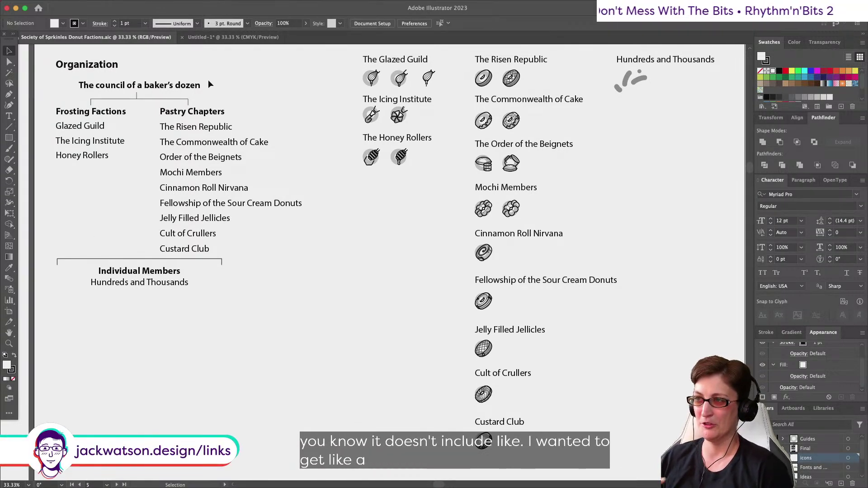
click(217, 39)
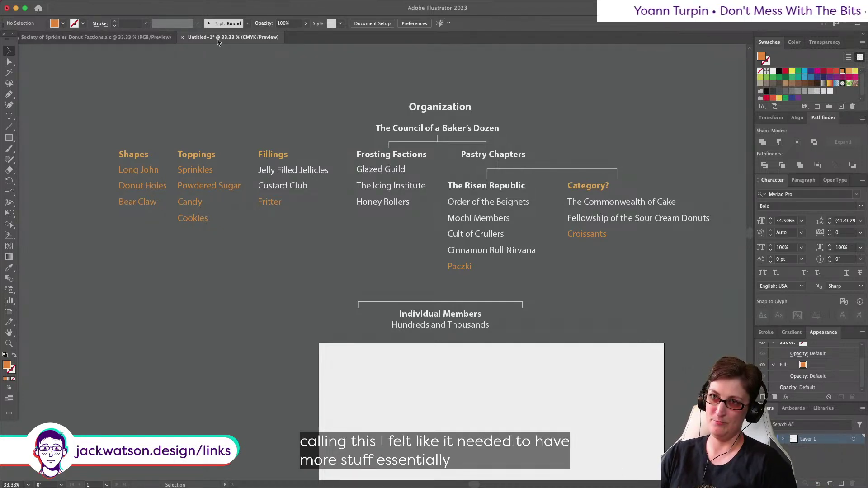
click(148, 38)
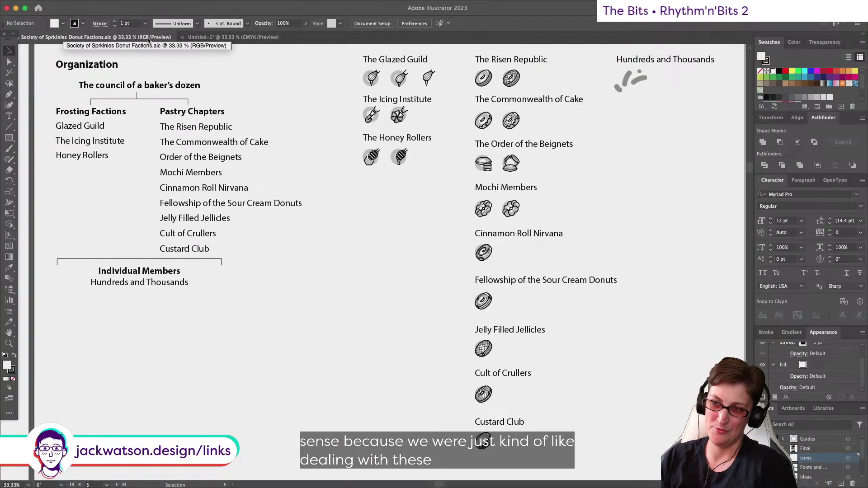
click(212, 37)
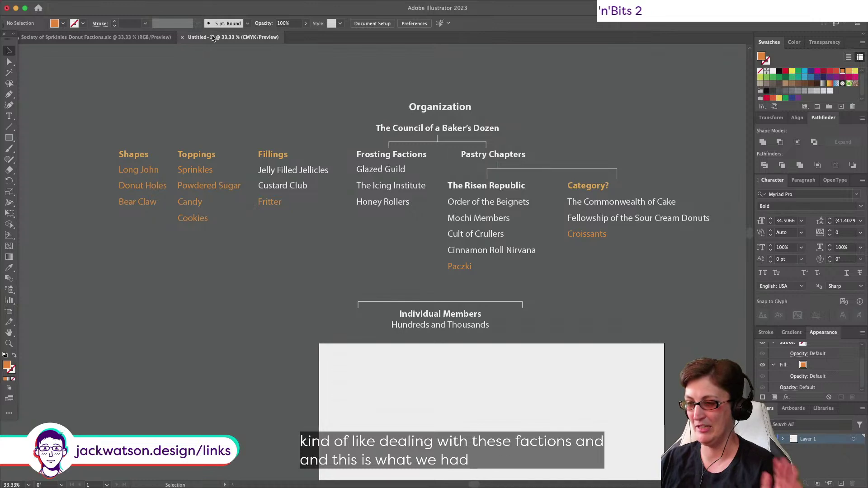
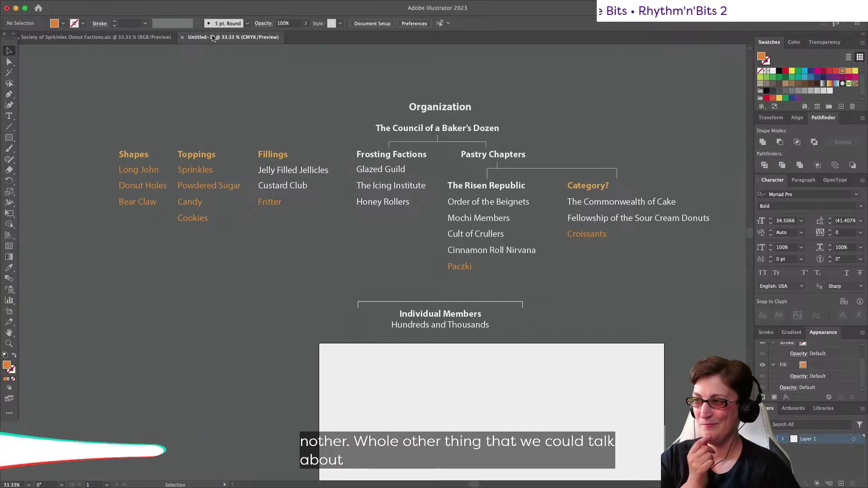
Step: Duplicate the Croissants entry and align the copy with the Cinnamon Roll Nirvana row below the original
click(567, 235)
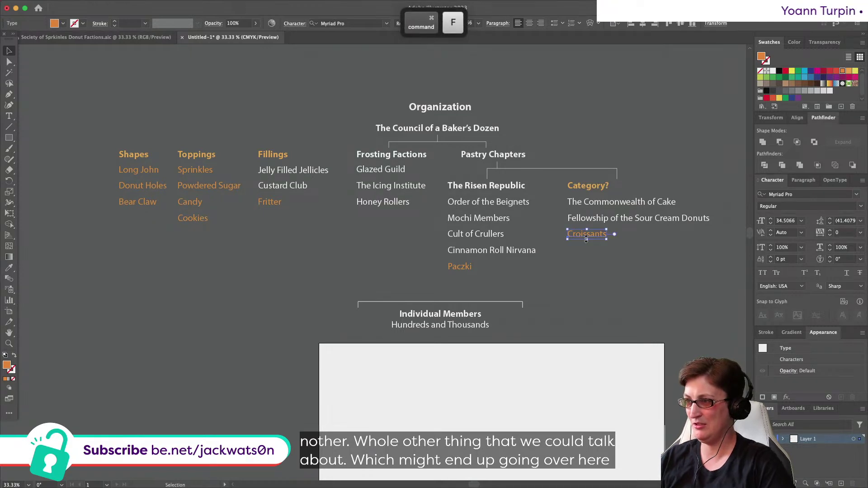
shift+click(526, 254)
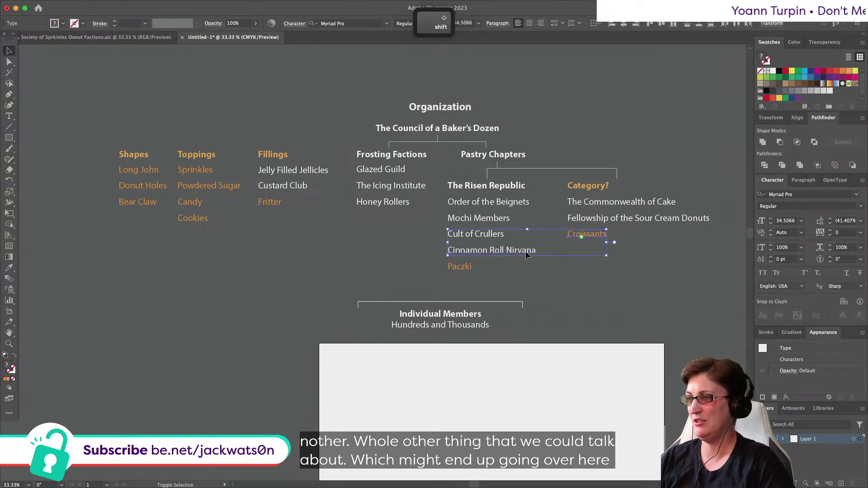
click(672, 25)
click(594, 291)
scroll(594, 291, right, 5)
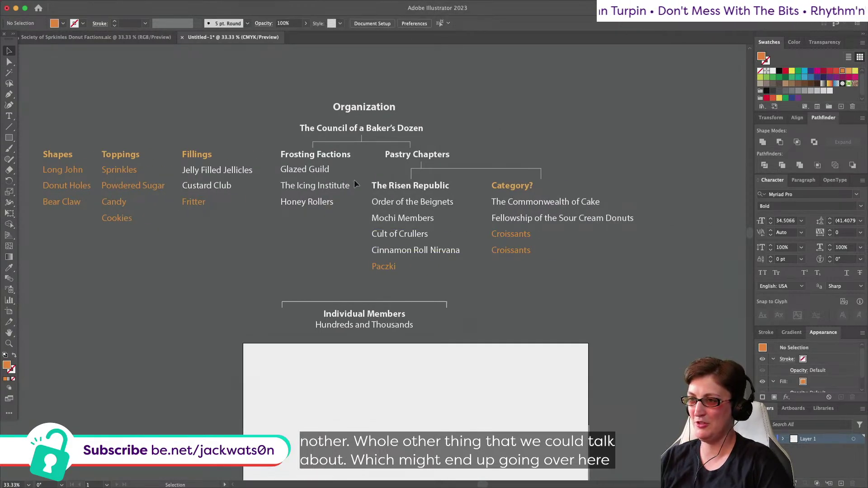
Step: Replace the copied Croissants entry's text with "Profiteroles/Choux Pastry"
click(412, 218)
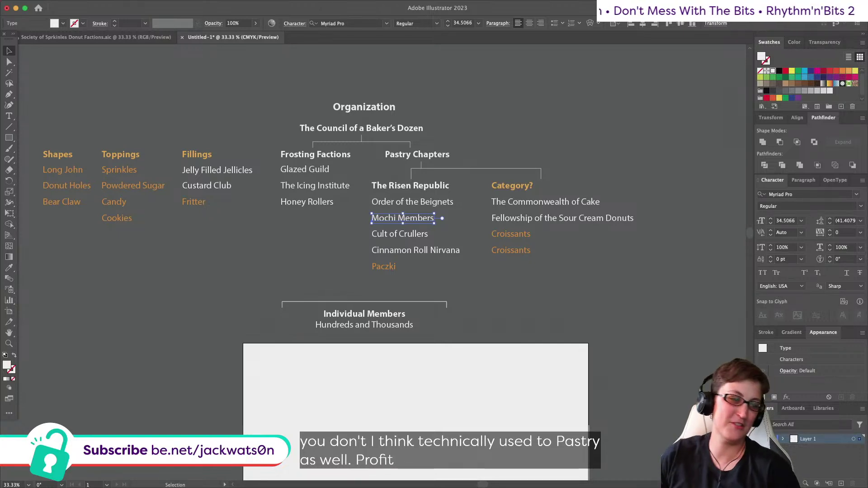
double_click(524, 248)
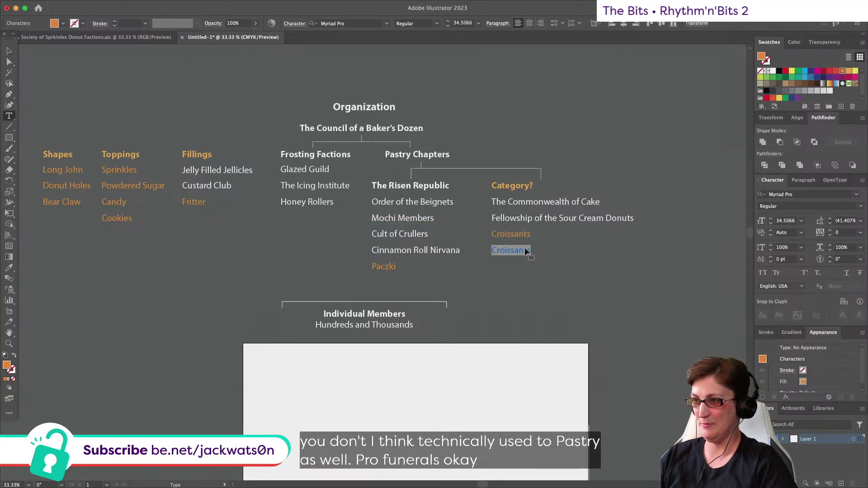
key(BackSpace)
text(Pro)
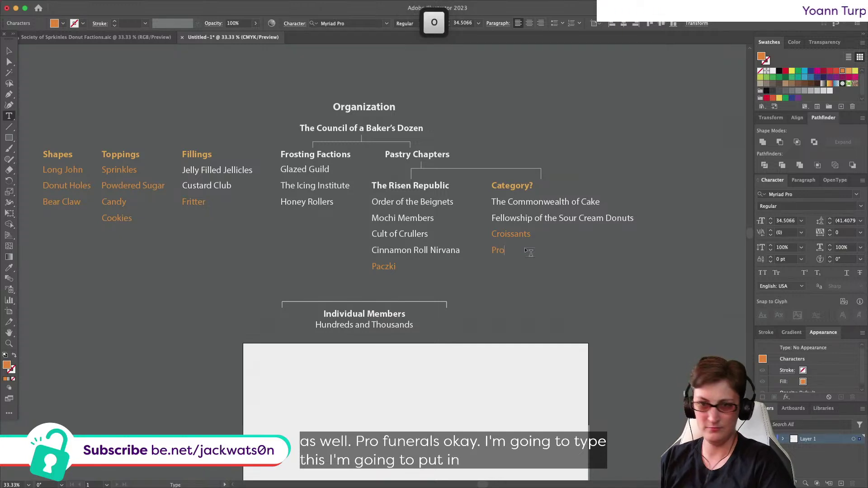
text(fitero)
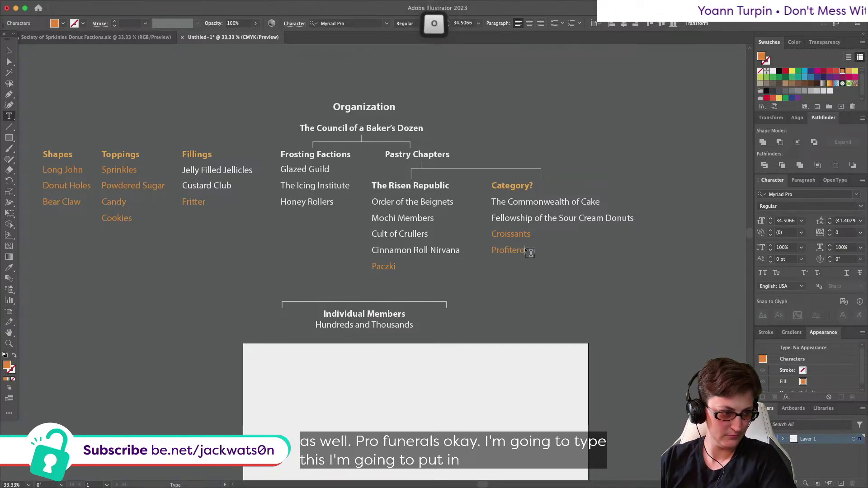
text(les/Chou)
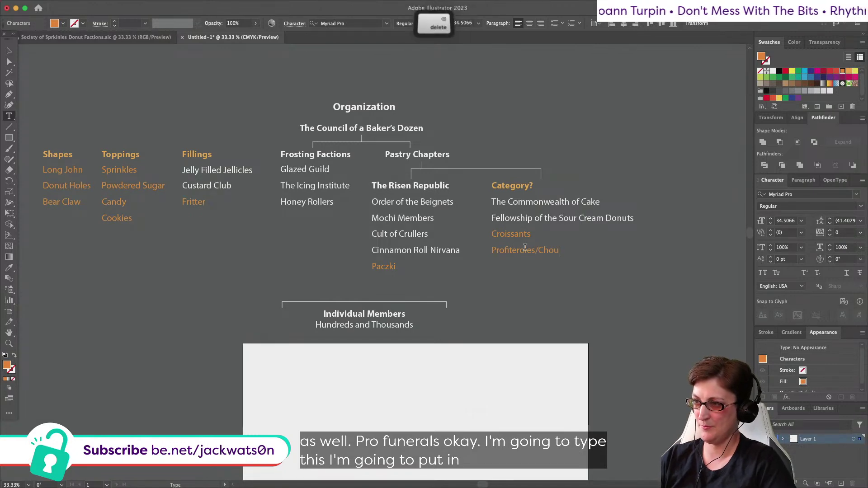
text(x Pastery)
key(BackSpace)
key(BackSpace)
key(BackSpace)
text(ry)
click(9, 51)
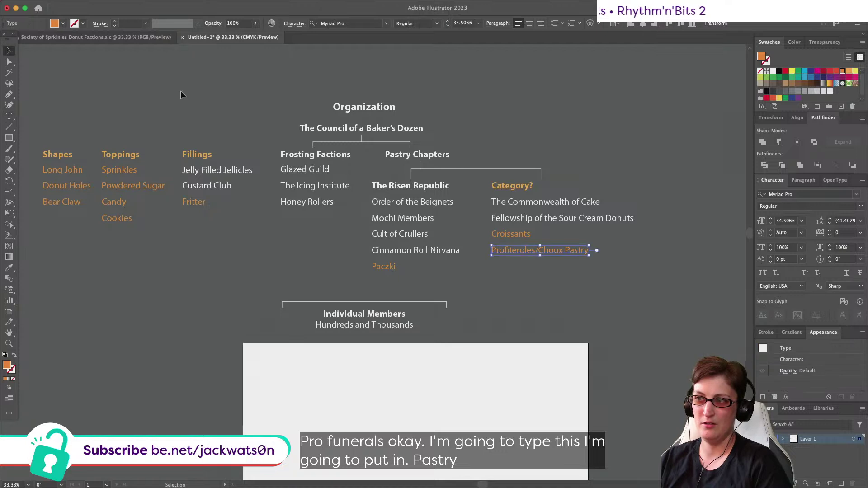
click(633, 169)
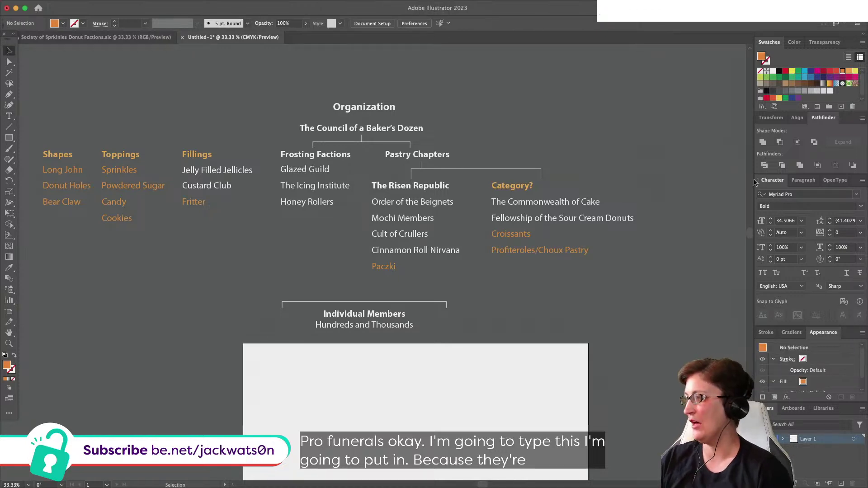
Step: Switch from Illustrator to another open application
key(super+Tab)
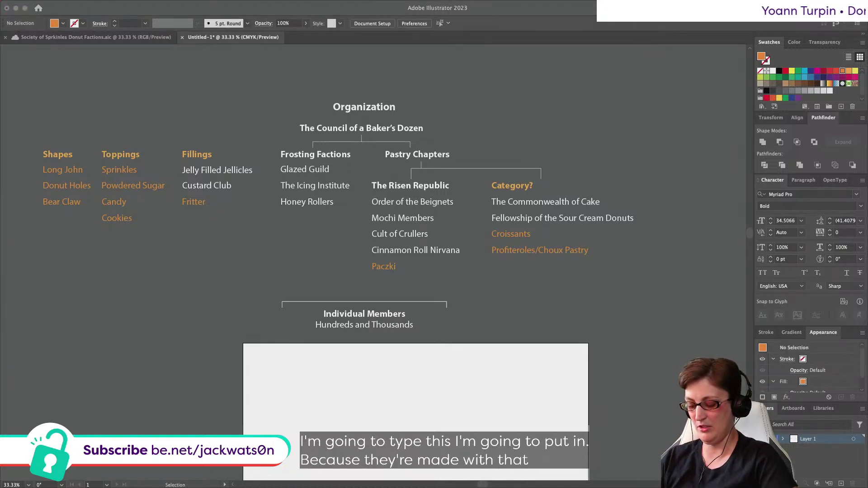
key(Return)
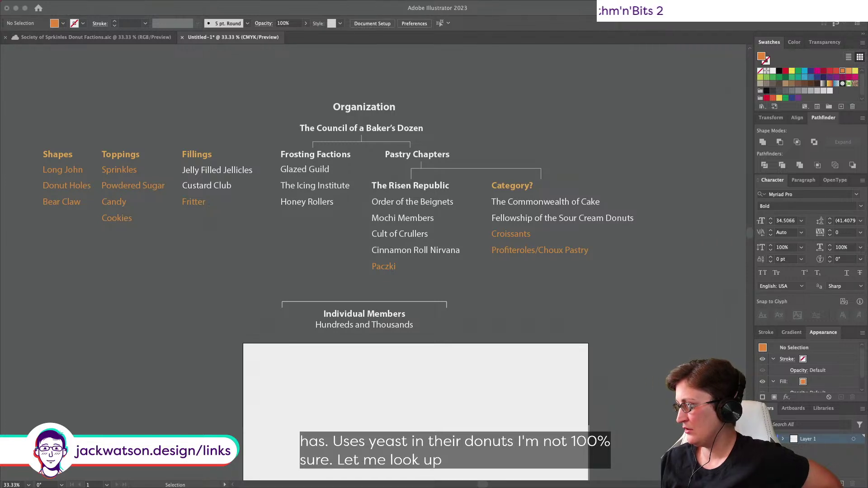
key(t)
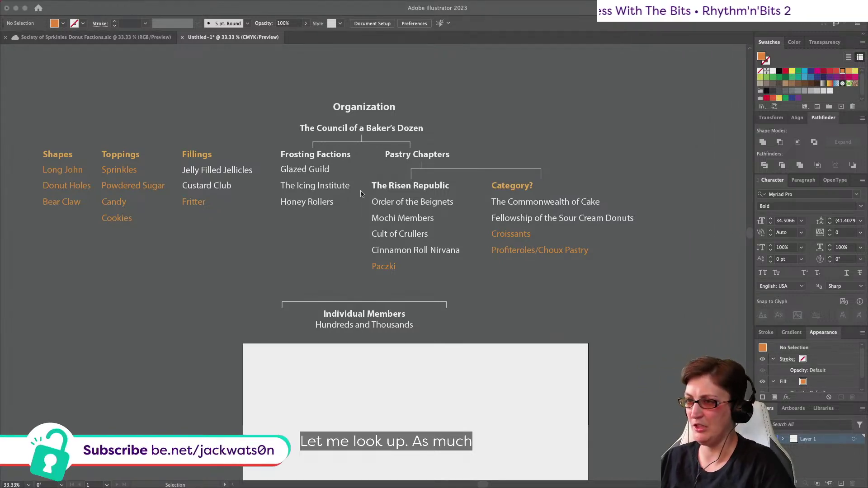
Step: Move Mochi Members from The Risen Republic list to the end of the Category? list and left-align it with that column
click(404, 220)
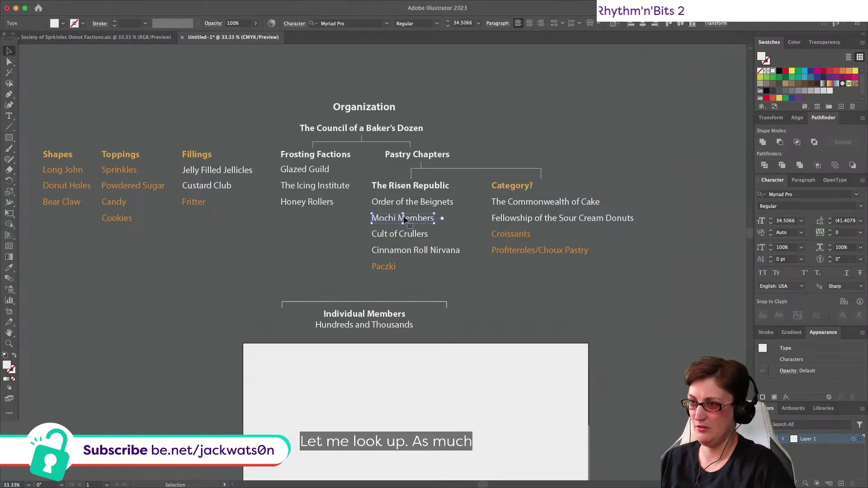
click(94, 37)
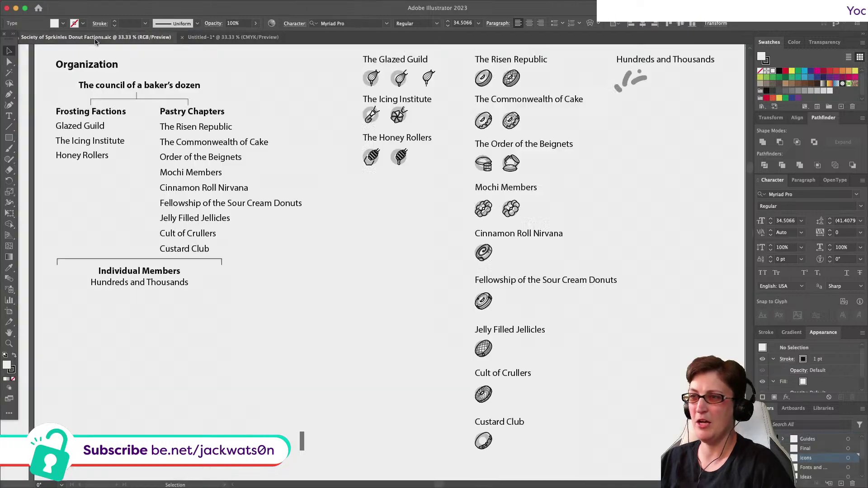
click(243, 191)
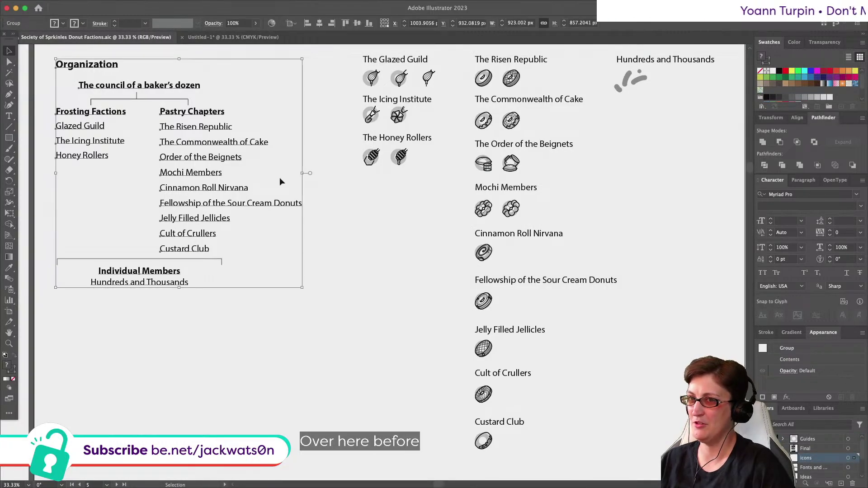
click(227, 40)
drag(416, 218, 541, 268)
click(541, 267)
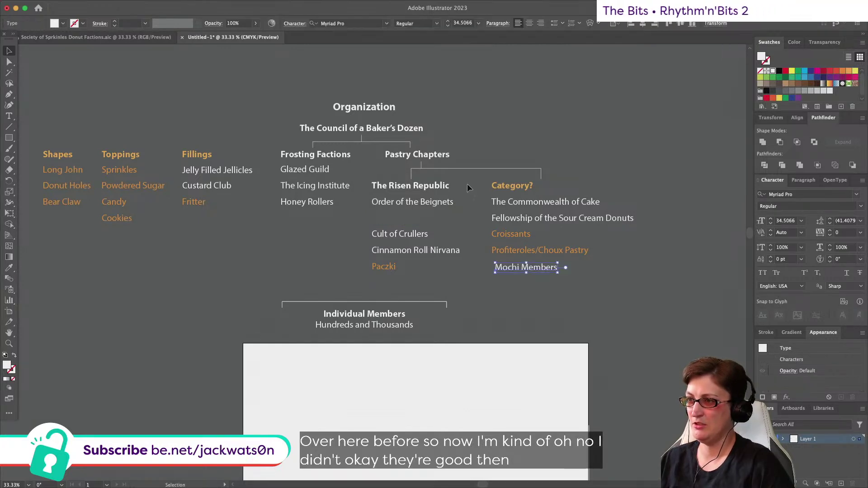
shift+click(492, 185)
click(611, 23)
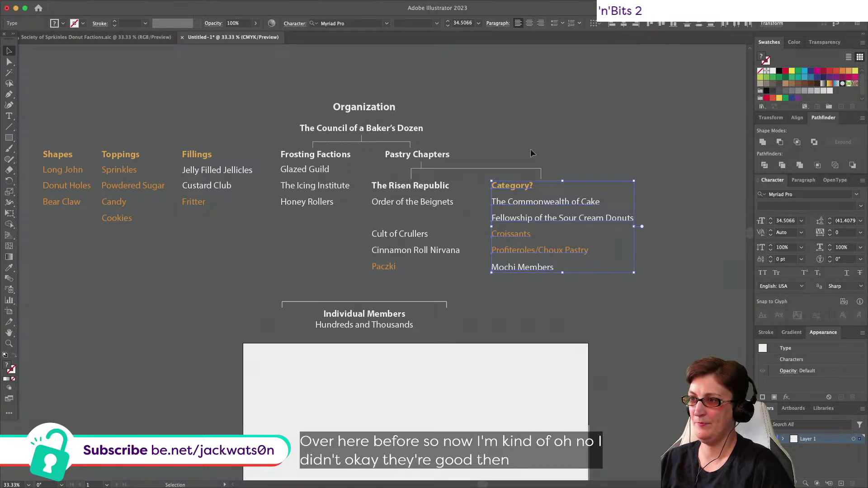
Step: Close the gap in The Risen Republic list by aligning Cult of Crullers, Cinnamon Roll Nirvana and Paczki to the neighbouring column's rows
click(395, 232)
click(395, 231)
shift+click(530, 219)
click(655, 25)
click(416, 250)
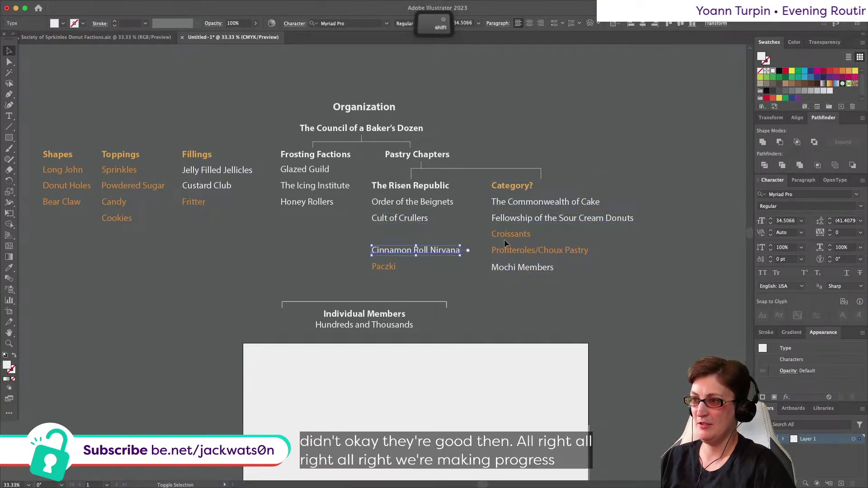
shift+click(506, 235)
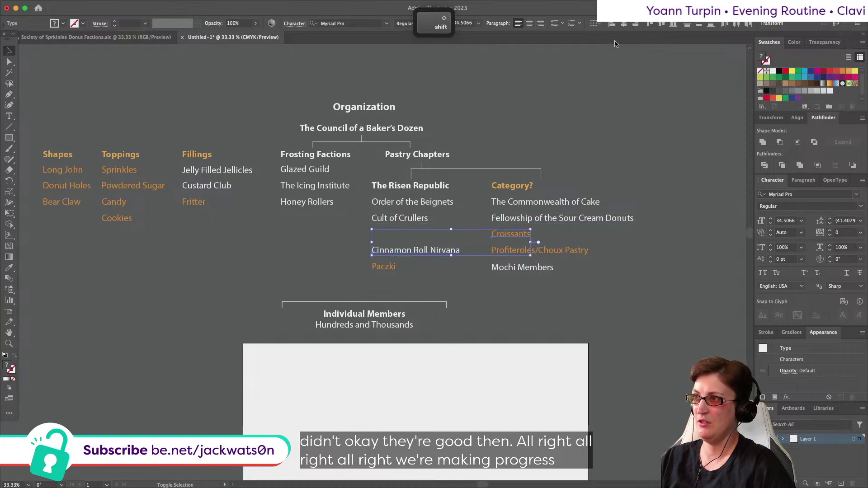
click(650, 25)
click(385, 266)
shift+click(503, 252)
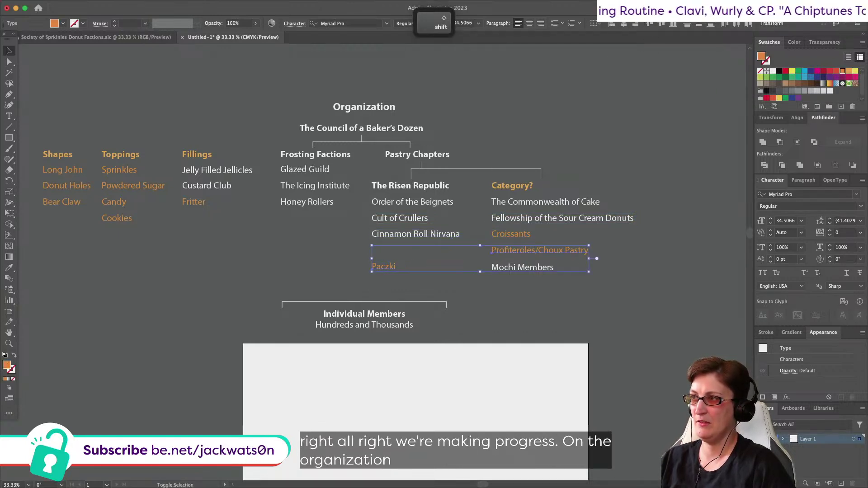
click(650, 27)
click(615, 252)
Step: Move Croissants out of the Category? list's third row and put Mochi Members there, level with Cinnamon Roll Nirvana
click(530, 266)
shift+click(519, 240)
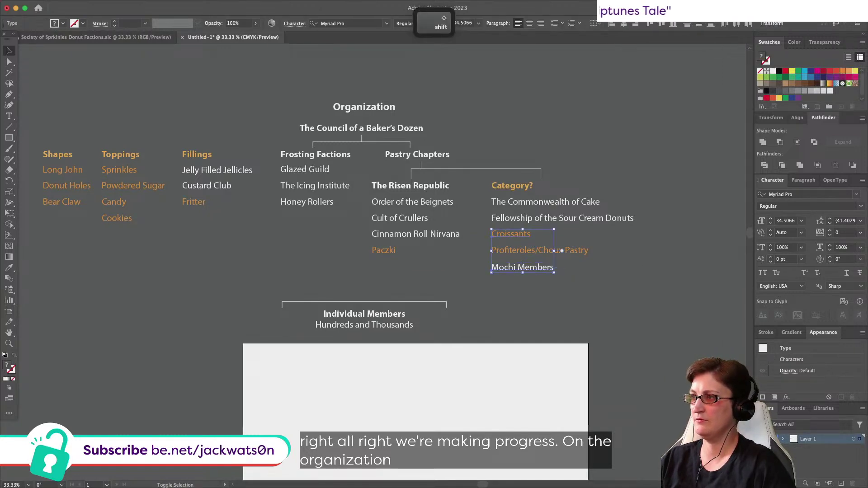
click(650, 24)
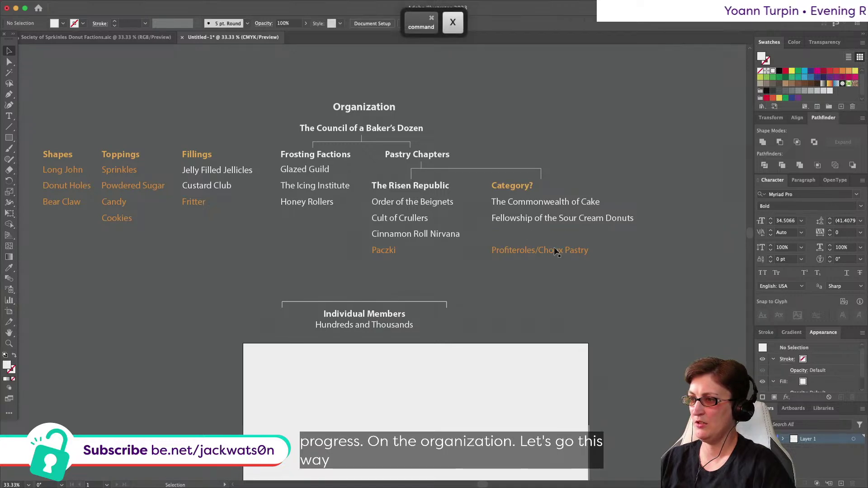
drag(502, 238, 512, 294)
click(515, 273)
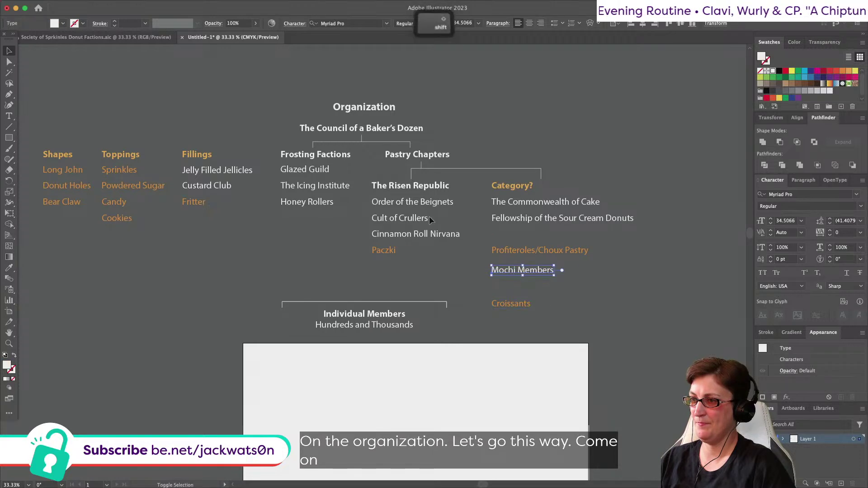
shift+click(383, 250)
click(649, 26)
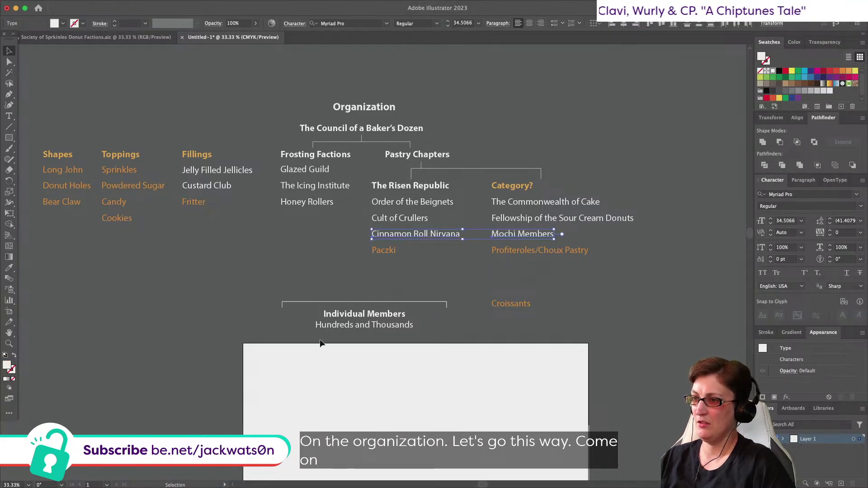
Step: Place Croissants at the end of the Category? list, directly below Profiteroles/Choux Pastry
drag(338, 264, 597, 246)
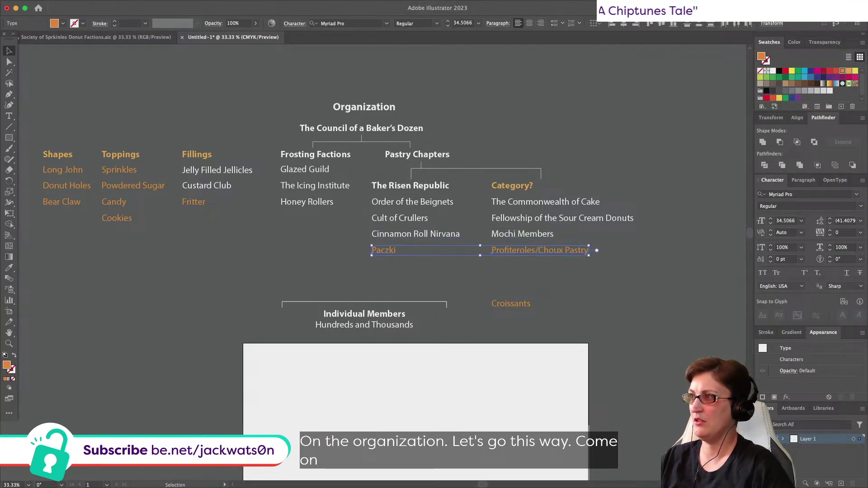
click(609, 155)
drag(520, 305, 526, 269)
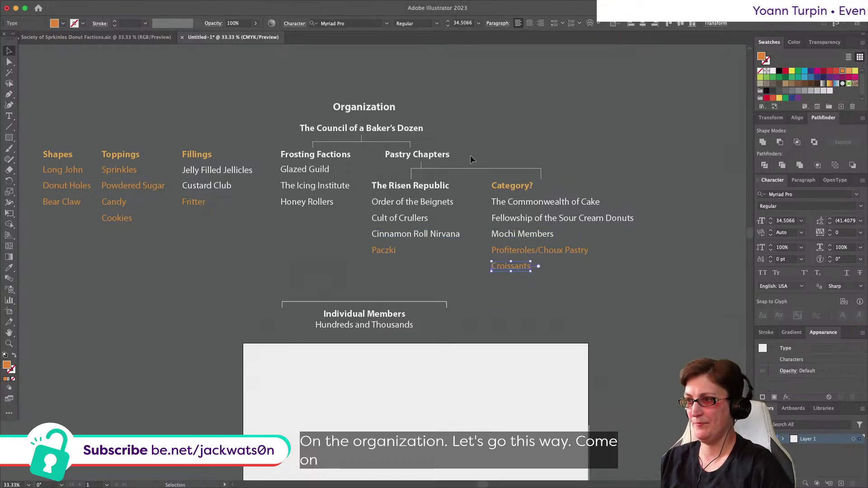
Step: Change the Category? heading to read "Category Name?"
key(t)
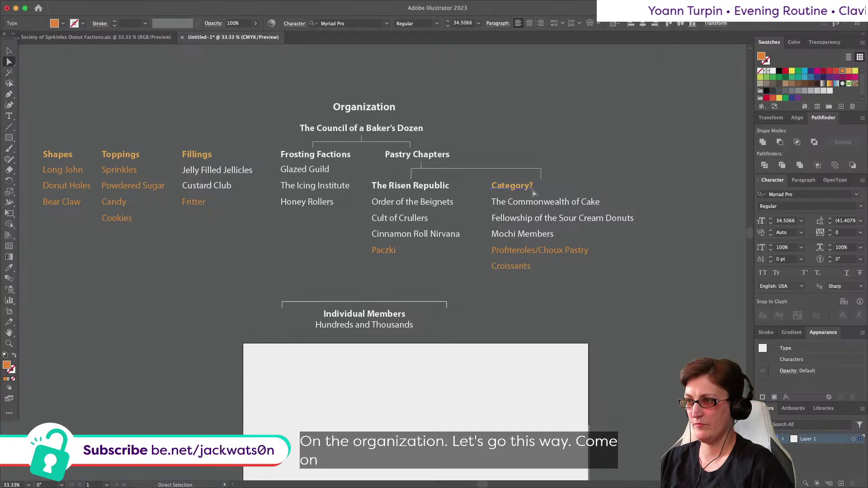
click(528, 187)
text(Name)
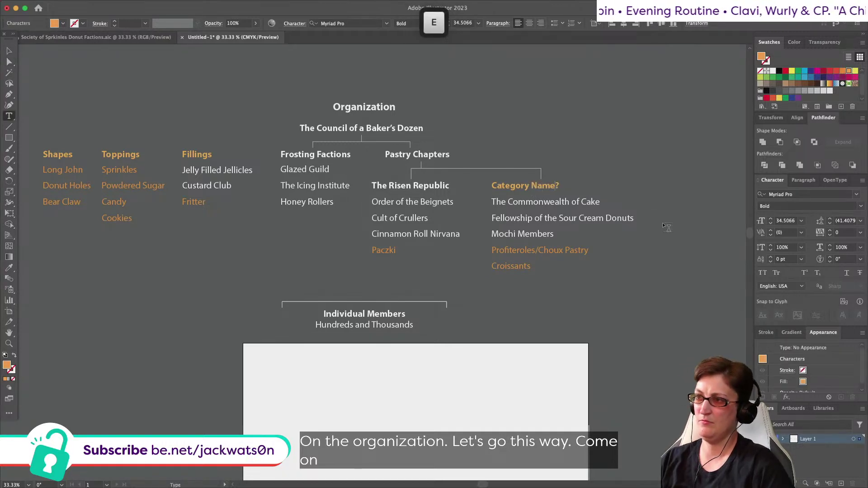
click(9, 62)
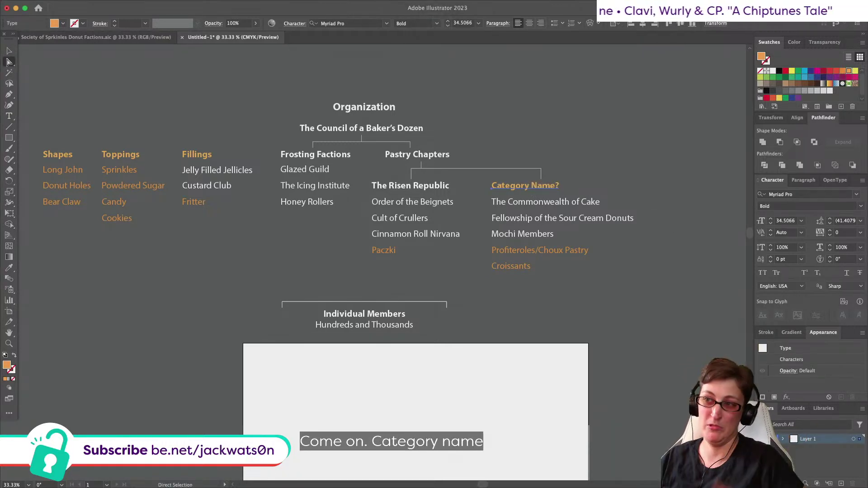
Step: Move the Toppings and Fillings columns straight down so their headings line up with The Risen Republic
scroll(511, 185, left, 3)
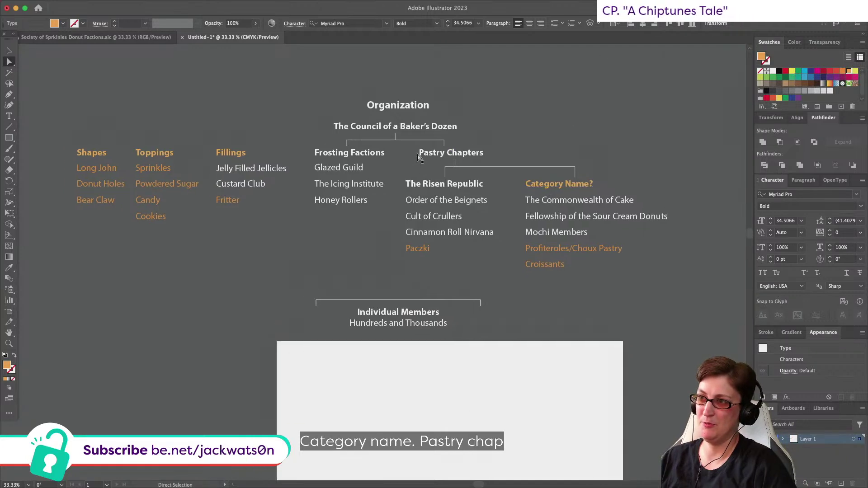
scroll(511, 186, left, 5)
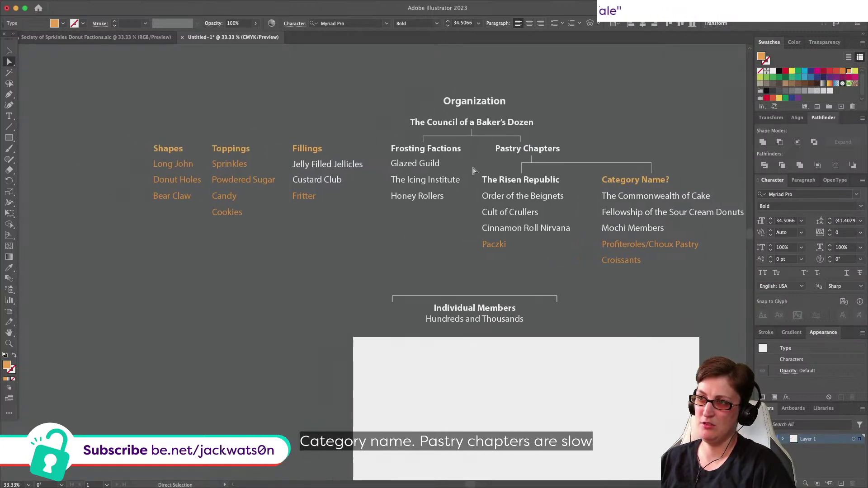
scroll(349, 132, left, 1)
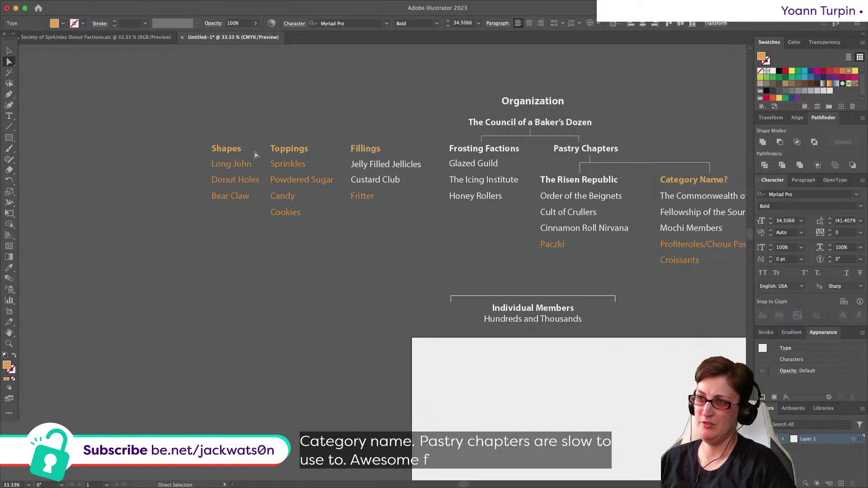
click(320, 146)
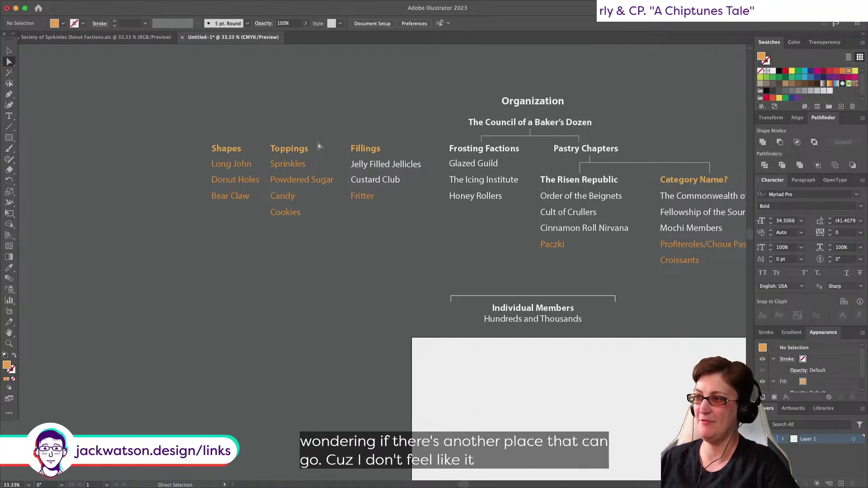
key(v)
drag(285, 131, 387, 237)
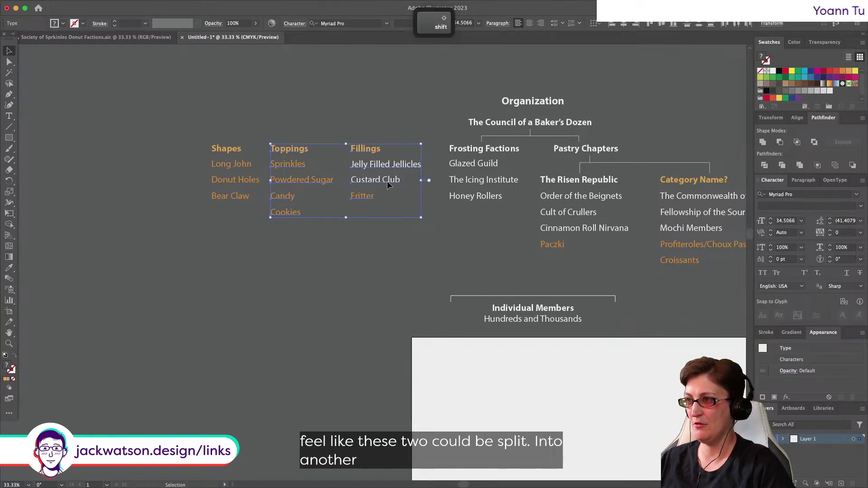
drag(385, 183, 387, 213)
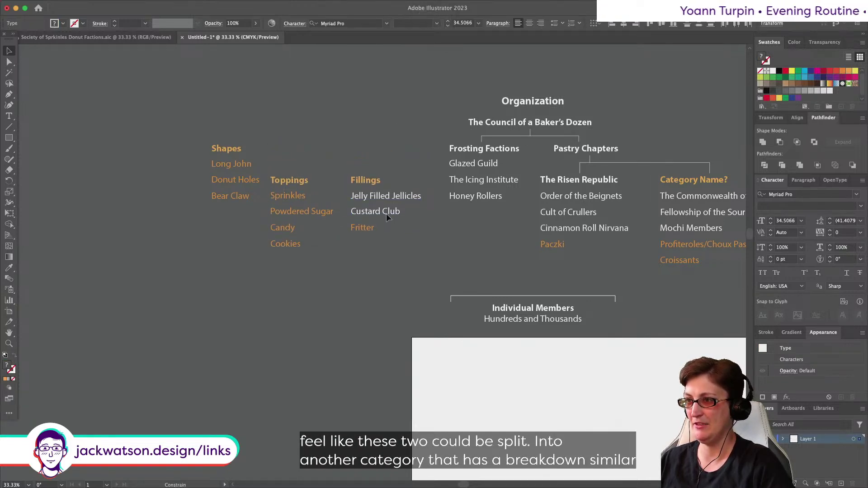
Step: Duplicate the Pastry Chapters heading with its connector lines above Toppings and Fillings, and centre the copied parts on each other
click(597, 163)
drag(602, 151, 314, 160)
key(shift+super+a)
shift+click(351, 162)
click(319, 23)
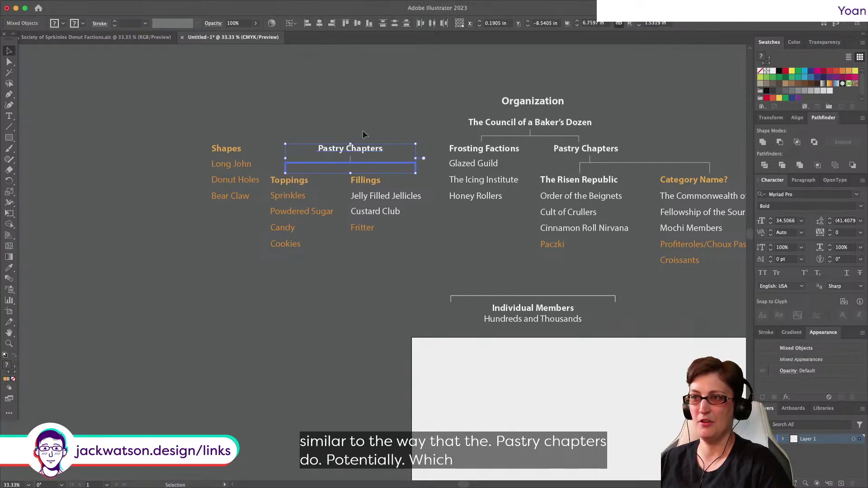
key(shift+super+a)
Step: Replace the copied Pastry Chapters heading with the orange "Category Name?" text copied from the other heading
key(t)
triple_click(357, 146)
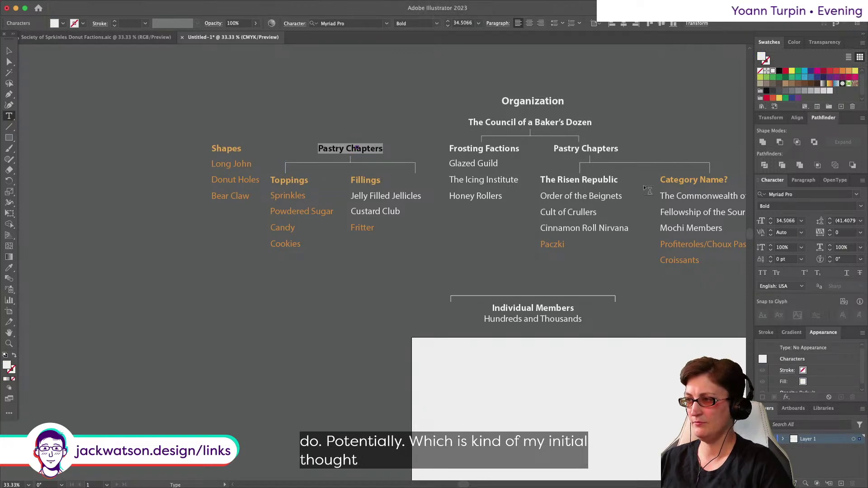
drag(661, 179, 728, 180)
key(super+c)
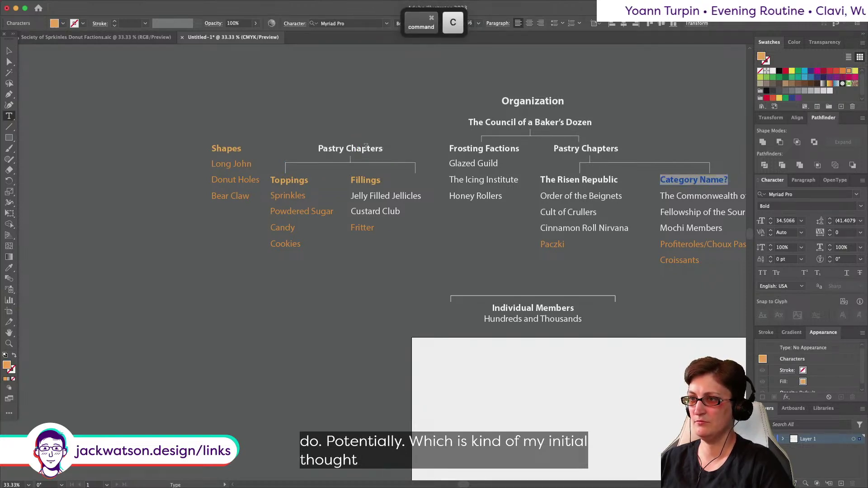
double_click(366, 148)
triple_click(366, 148)
key(super+v)
click(9, 50)
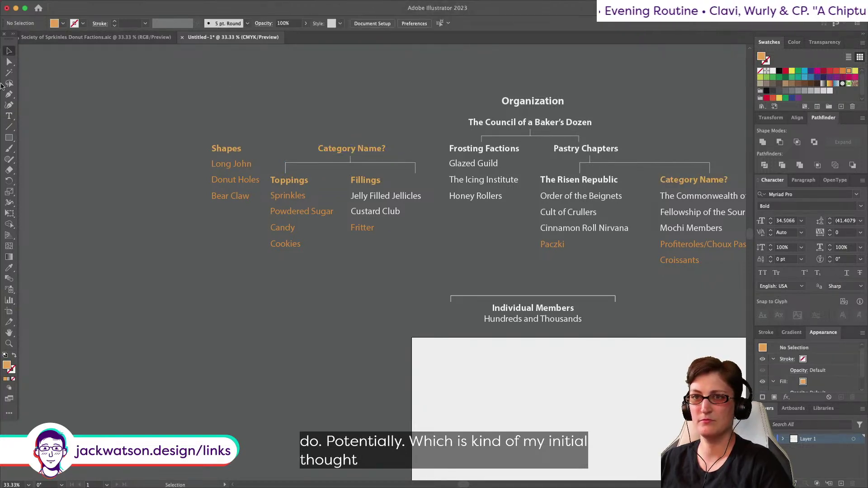
Step: Try shortening the Fillings end of the copied connector bracket
click(9, 62)
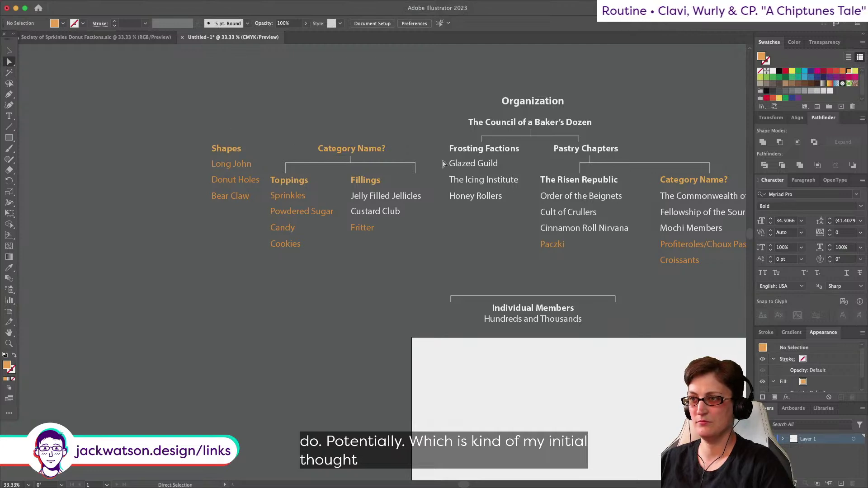
click(416, 174)
drag(417, 174, 391, 176)
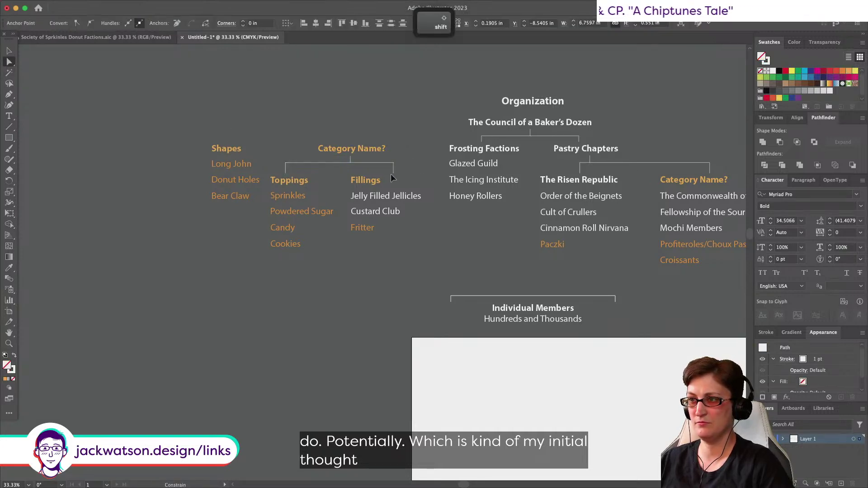
key(super+z)
Step: Shift the Fillings column slightly right and shorten the connector bracket so it ends above the Fillings heading
click(353, 179)
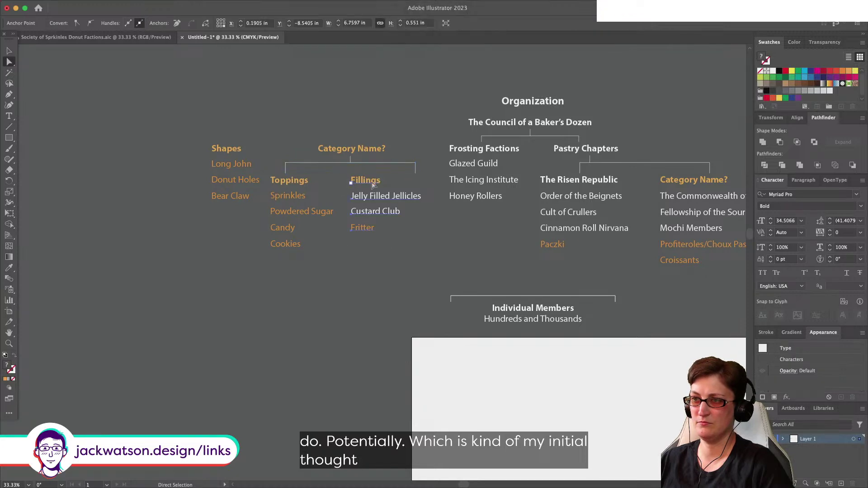
mouse_move(365, 181)
mouse_down()
mouse_move(423, 179)
mouse_move(370, 166)
mouse_up()
click(415, 165)
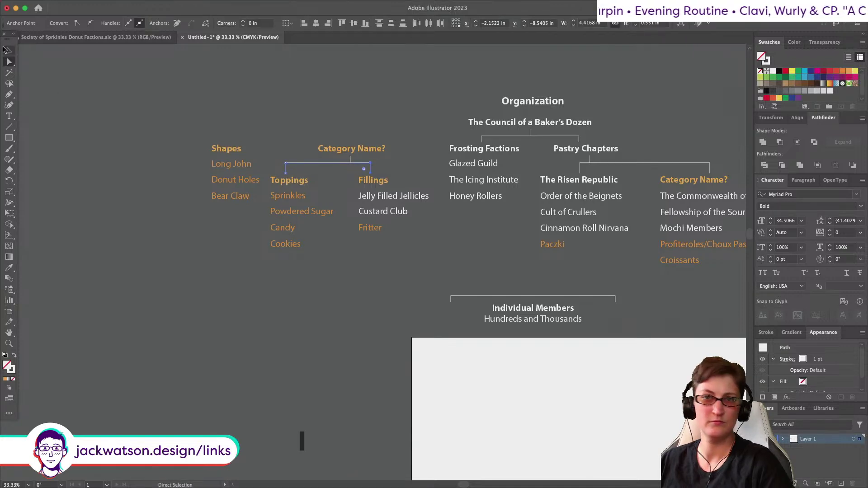
Step: Centre the Category Name? heading and its stem over the connector bracket above Toppings and Fillings
click(7, 50)
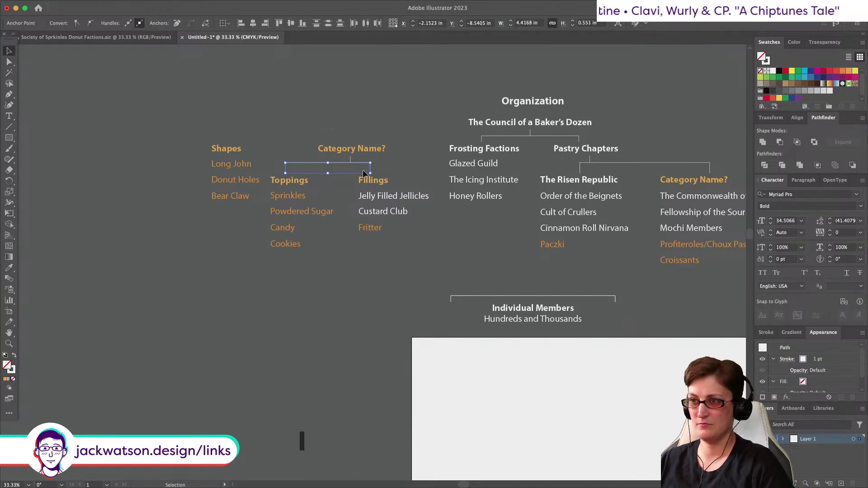
shift+click(354, 151)
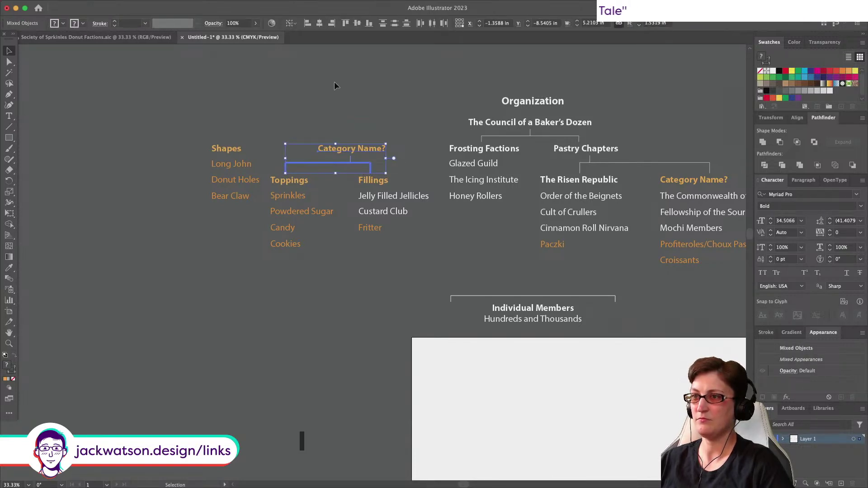
click(319, 24)
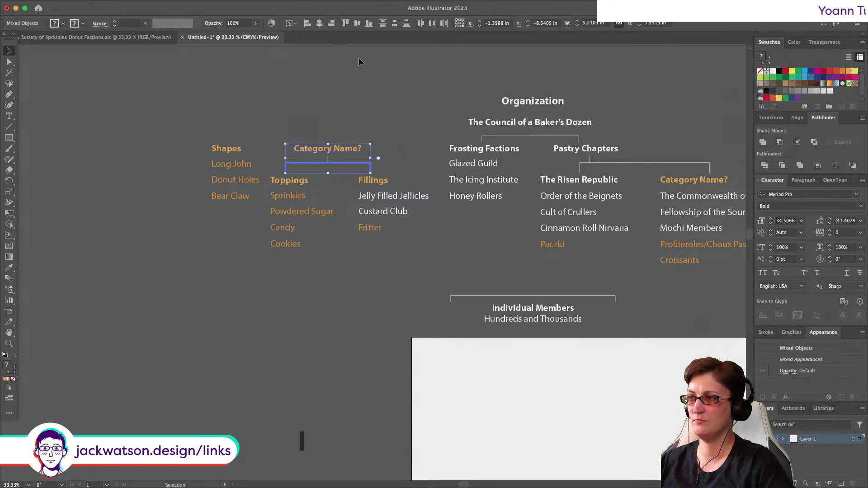
Step: Duplicate the connector bracket under The Council of a Baker's Dozen and stretch its Frosting Factions end to the Category Name? heading over Toppings and Fillings
click(9, 61)
click(488, 135)
key(super+c)
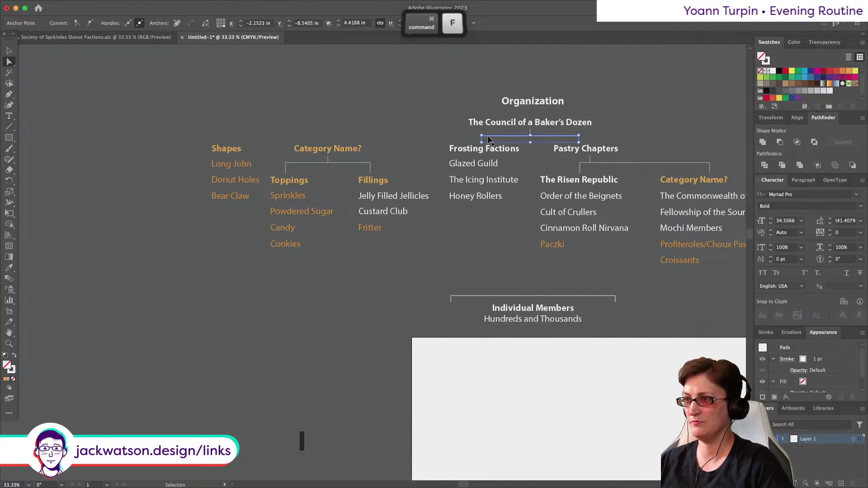
key(super+z)
key(super+shift+a)
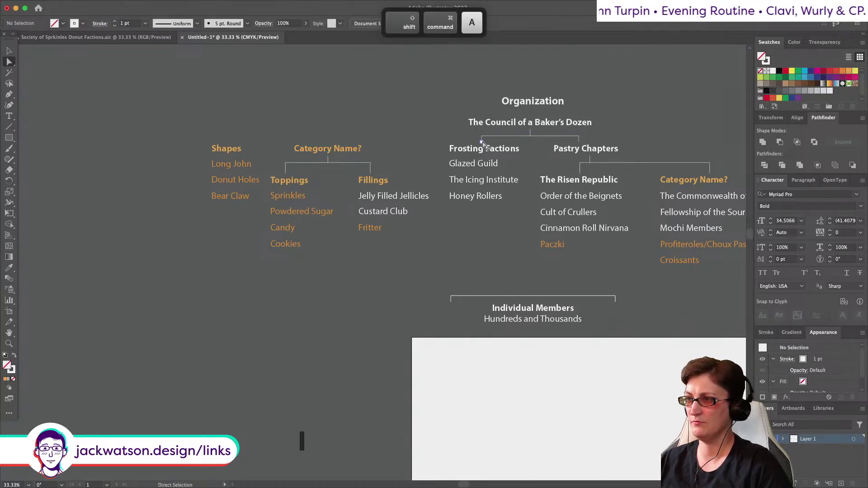
click(482, 142)
shift+click(482, 137)
key(super+c)
key(super+f)
mouse_move(482, 137)
mouse_down()
mouse_move(426, 140)
mouse_move(481, 137)
mouse_up()
click(426, 136)
click(379, 102)
scroll(379, 102, right, 3)
scroll(379, 102, up, 2)
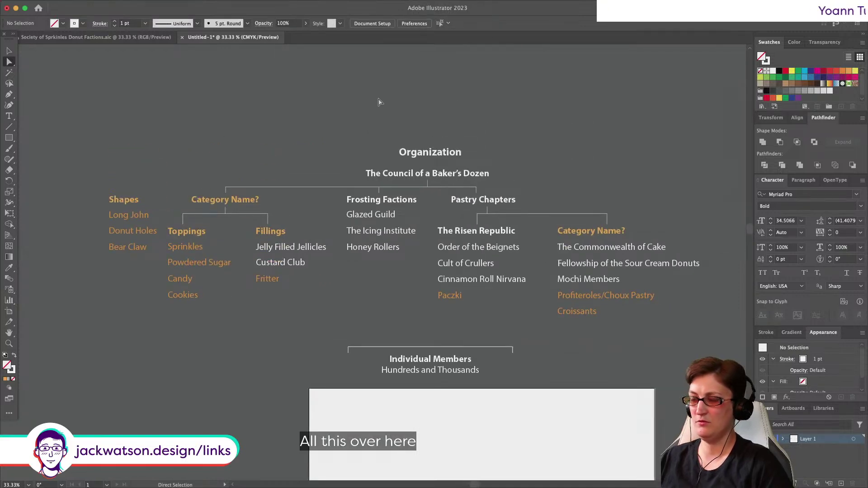
Step: Try aligning the Pastry Chapters heading and its stem with the connector bracket below, and undo it
click(10, 52)
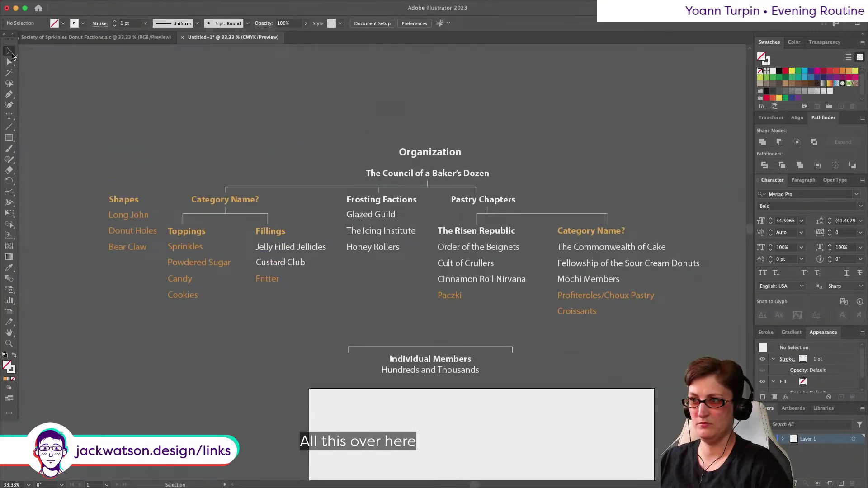
click(492, 202)
click(532, 213)
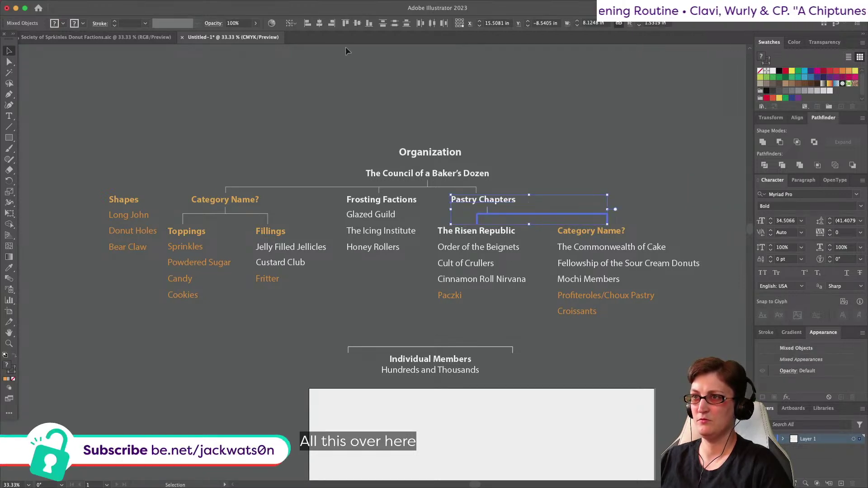
click(332, 24)
key(a)
key(super+z)
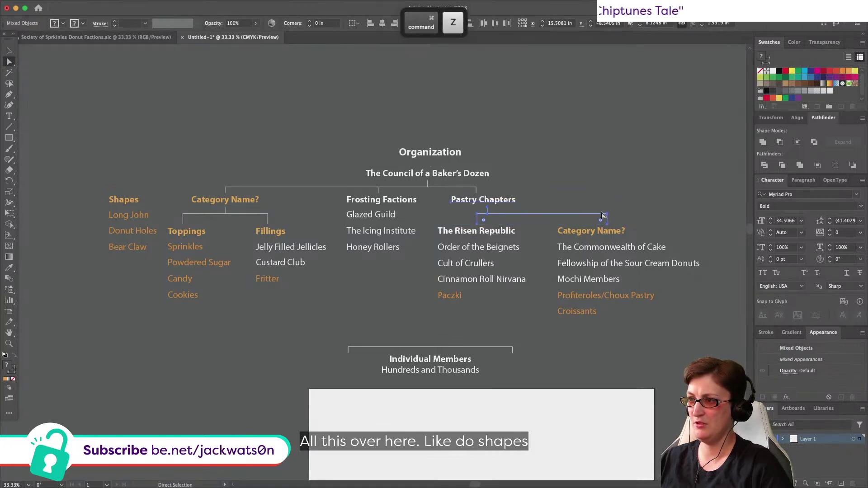
Step: Centre the Pastry Chapters heading and stem over their bracket, and extend the Council's connector so it ends above that heading
shift+click(488, 211)
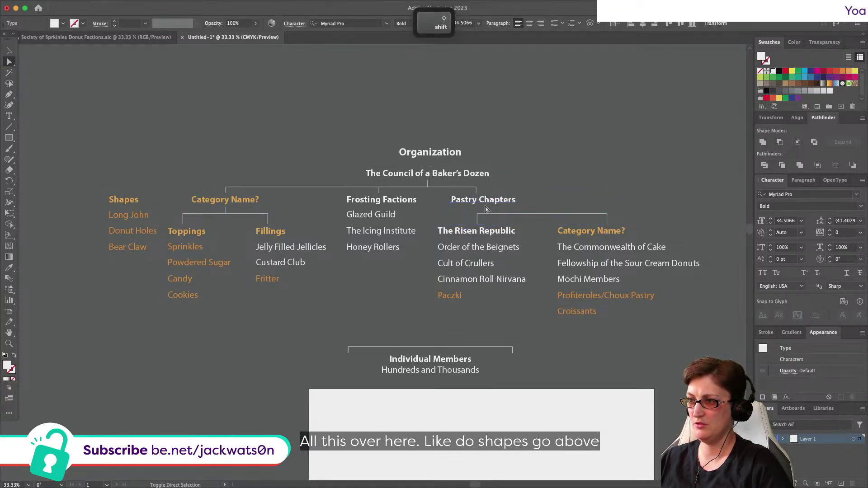
shift+click(488, 213)
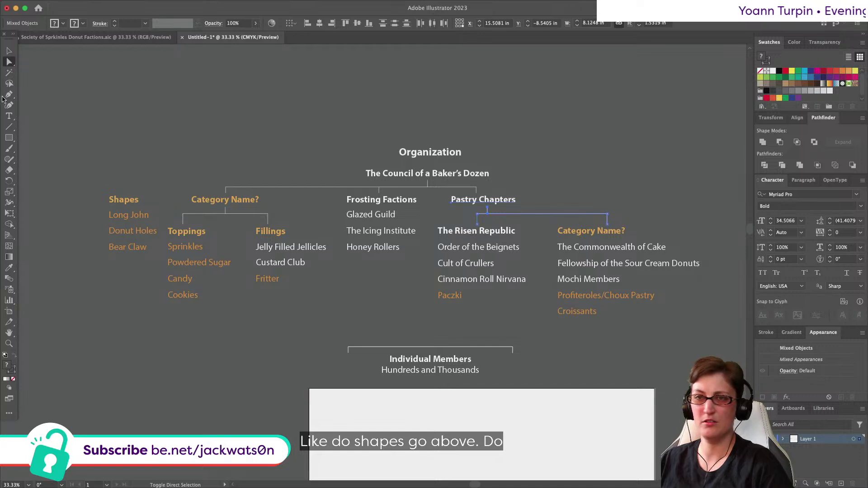
key(v)
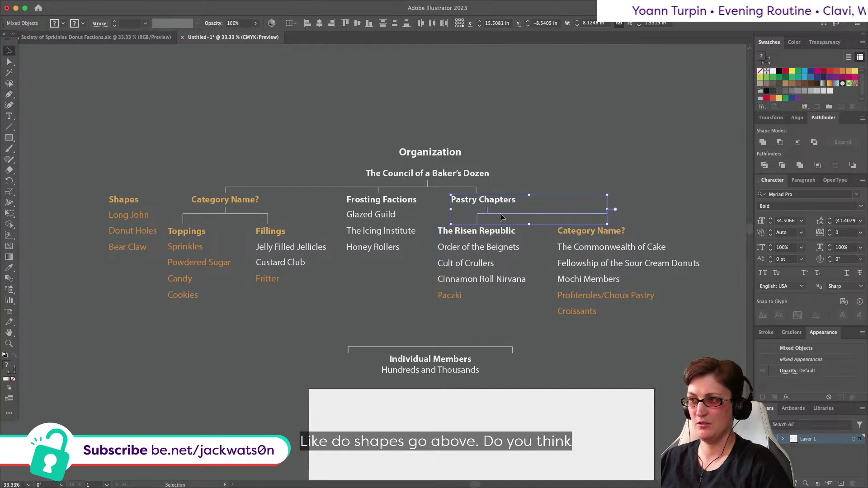
click(500, 214)
shift+click(489, 205)
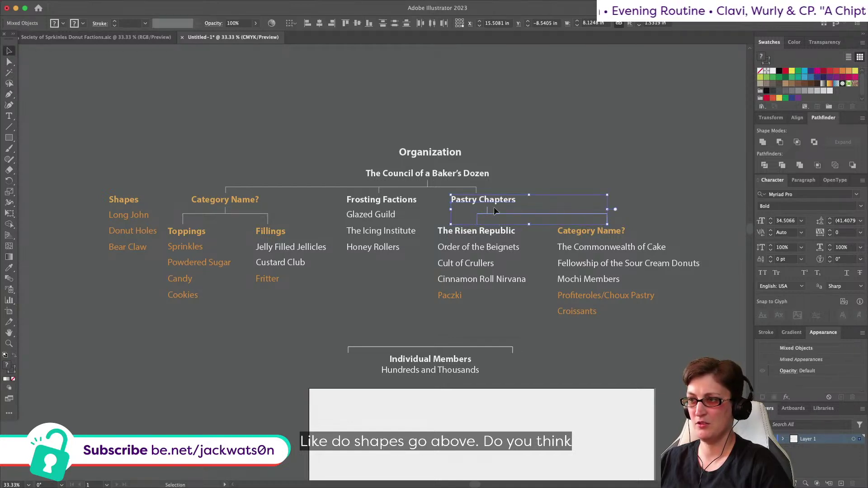
click(495, 213)
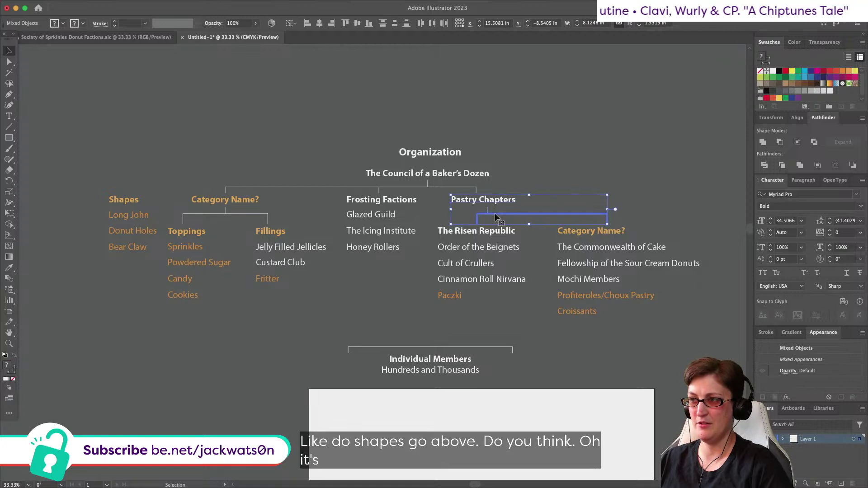
click(319, 23)
click(9, 62)
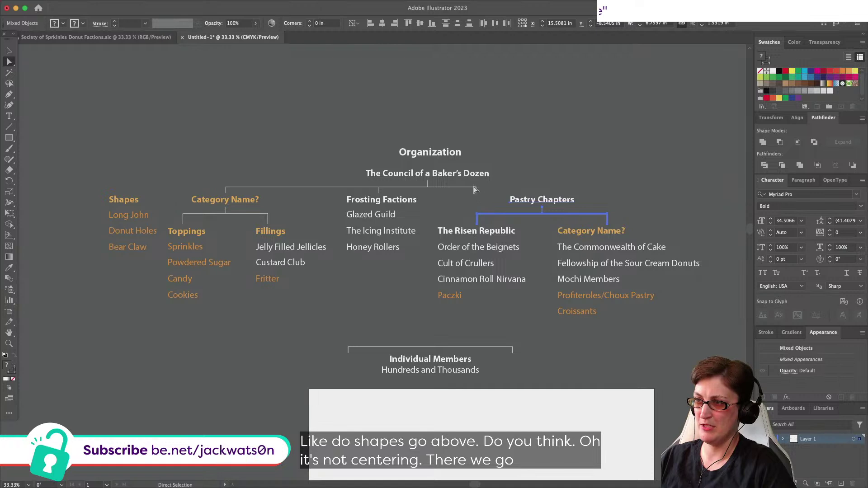
drag(475, 189, 541, 221)
Step: Duplicate Bear Claw below itself in the Shapes list and change the copy to "Twist"
drag(145, 253, 132, 264)
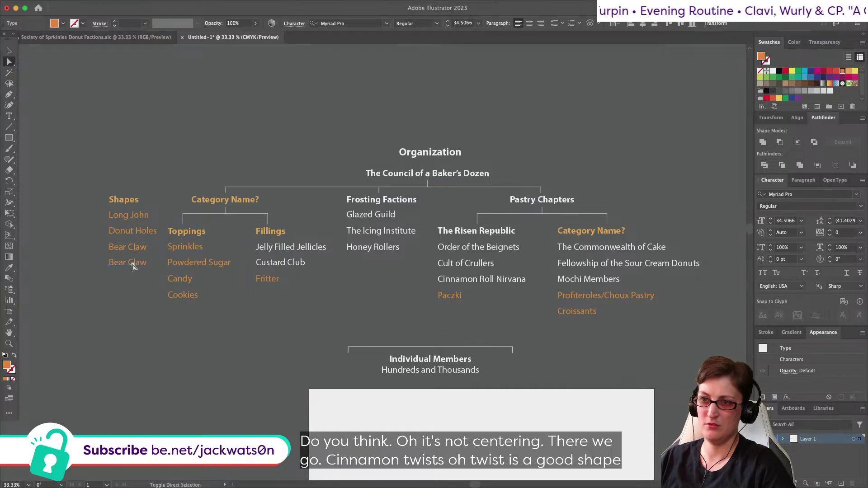
triple_click(133, 263)
text(Twist)
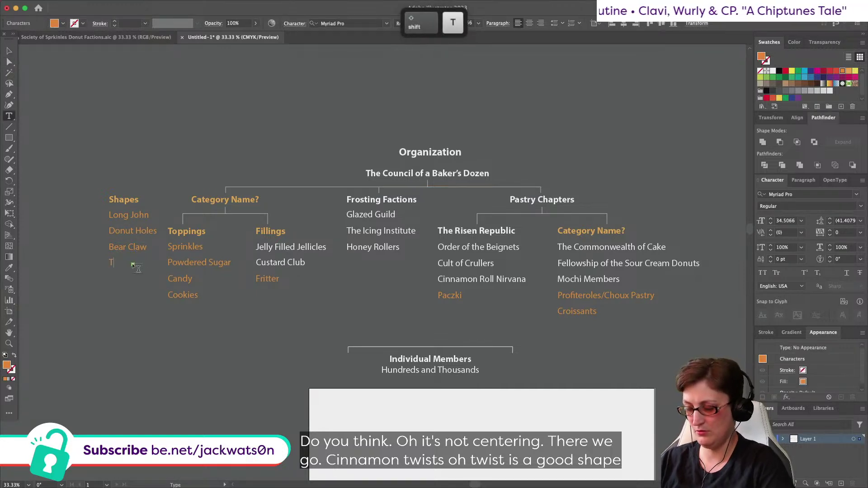
click(8, 49)
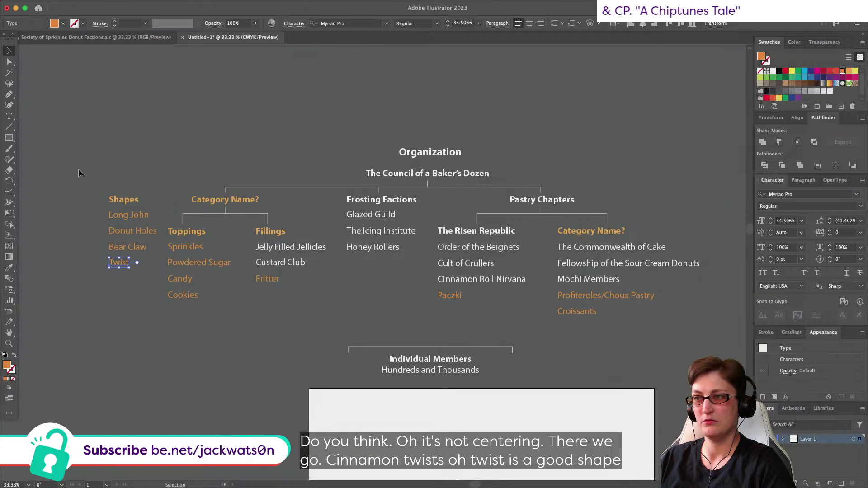
click(78, 171)
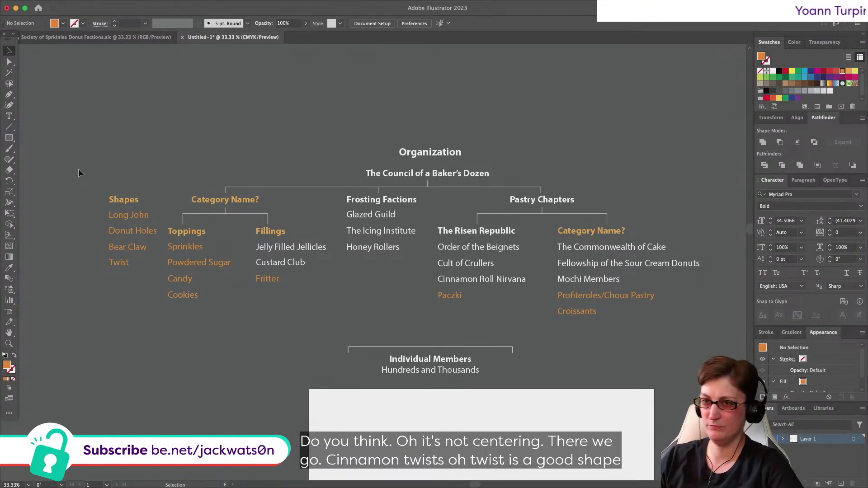
Step: Move the Shapes list below the Fillings column beside Individual Members, and shift the main chart upward to make room
click(120, 239)
drag(120, 237, 267, 386)
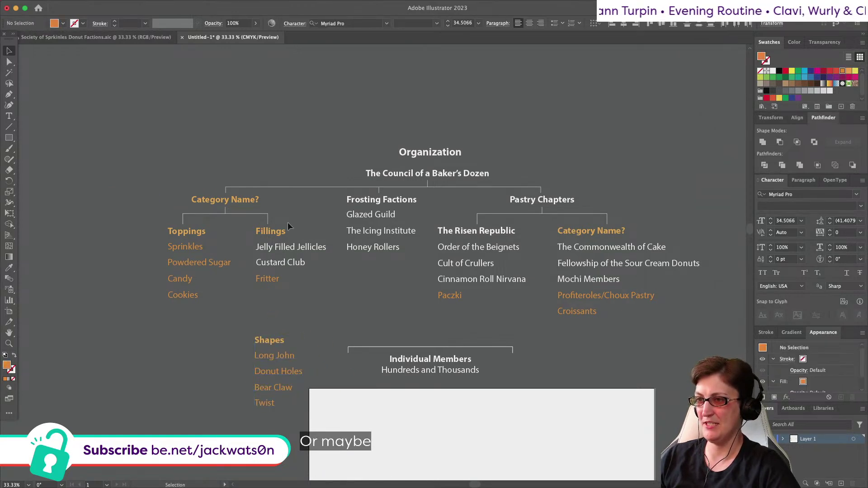
click(142, 105)
click(640, 296)
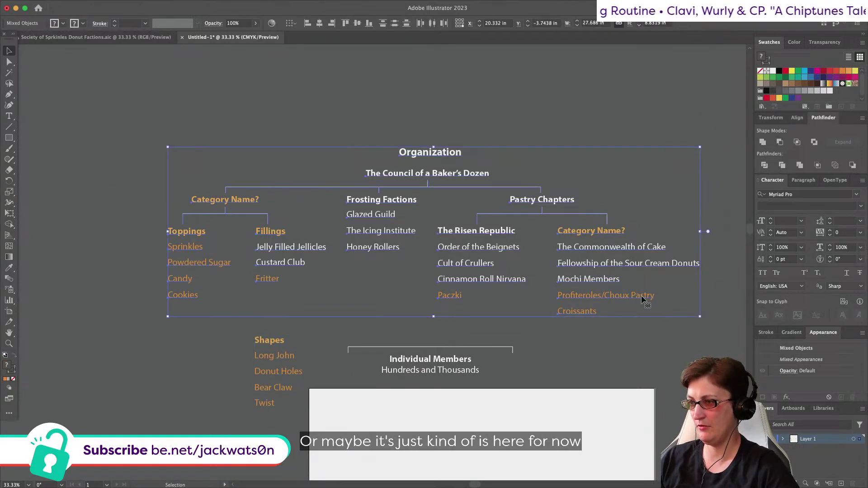
drag(639, 297, 639, 263)
click(344, 283)
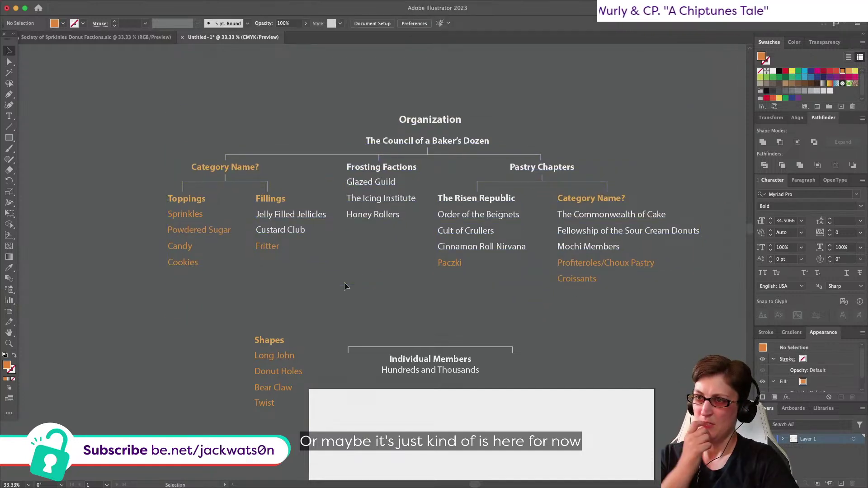
key(d)
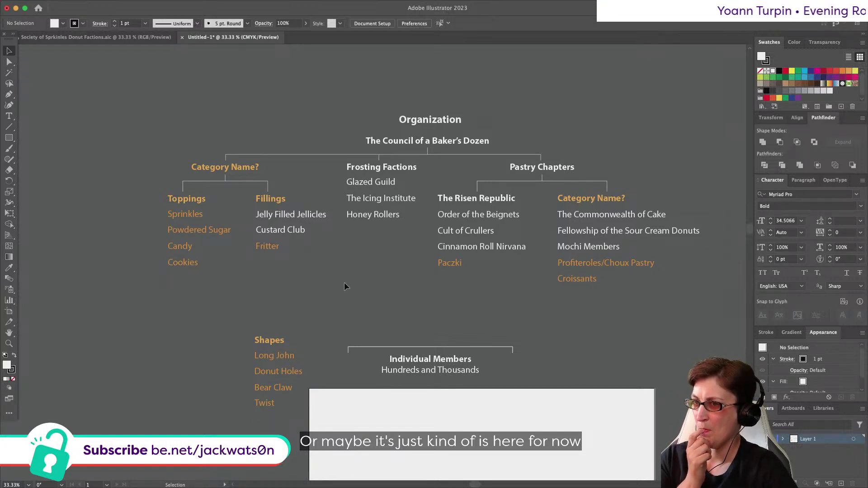
Step: Rename the Category Name? heading above Toppings and Fillings to "Extra Bits?"
double_click(253, 168)
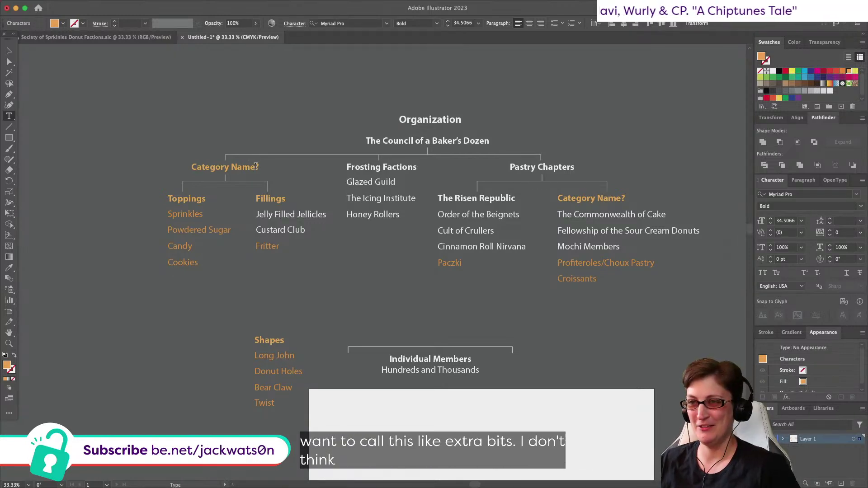
drag(257, 166, 191, 167)
text(Extra)
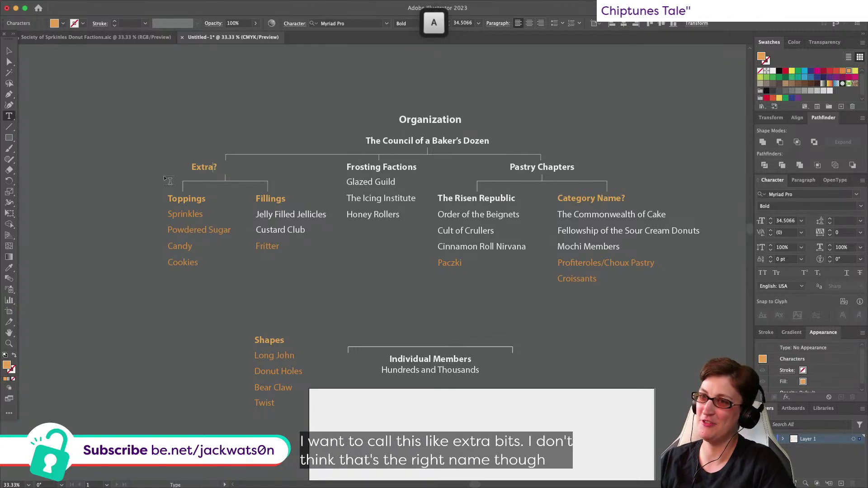
text( Bits)
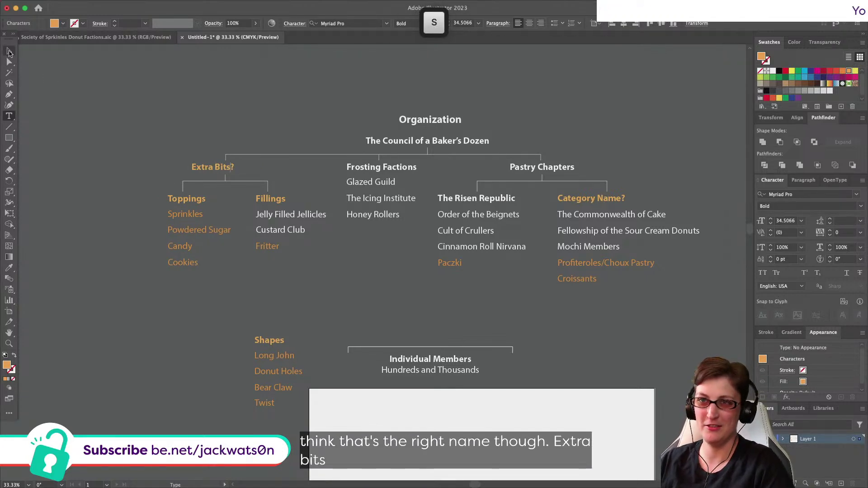
Step: Centre the Extra Bits? heading over its stem and the Toppings and Fillings bracket
click(9, 53)
shift+click(235, 180)
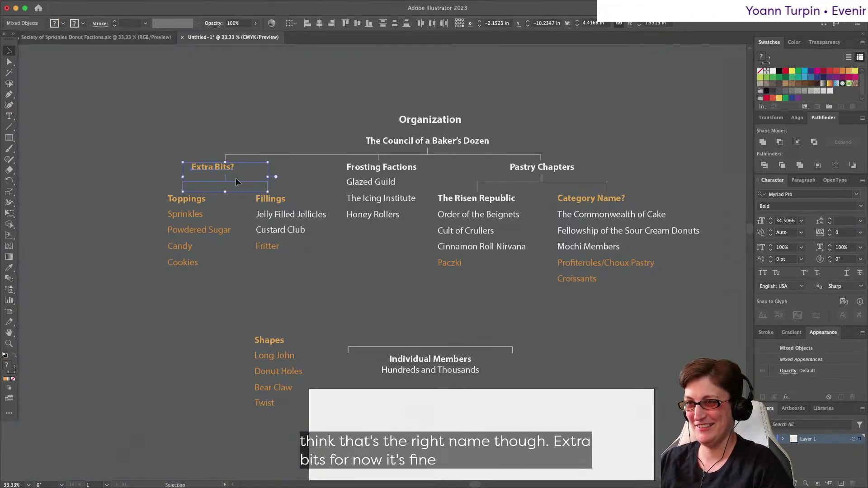
click(233, 184)
click(206, 164)
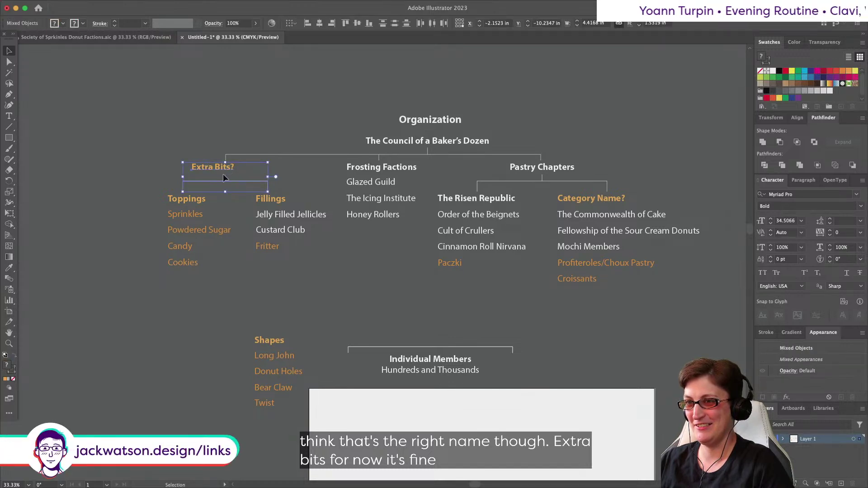
click(319, 23)
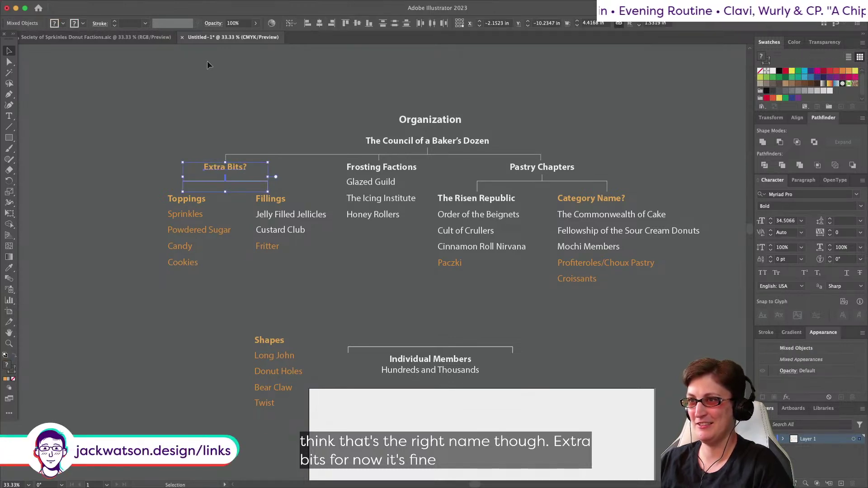
click(195, 104)
Step: Centre the Organization title, The Council of a Baker's Dozen heading and their stem over the widened top connector bracket
scroll(267, 146, up, 2)
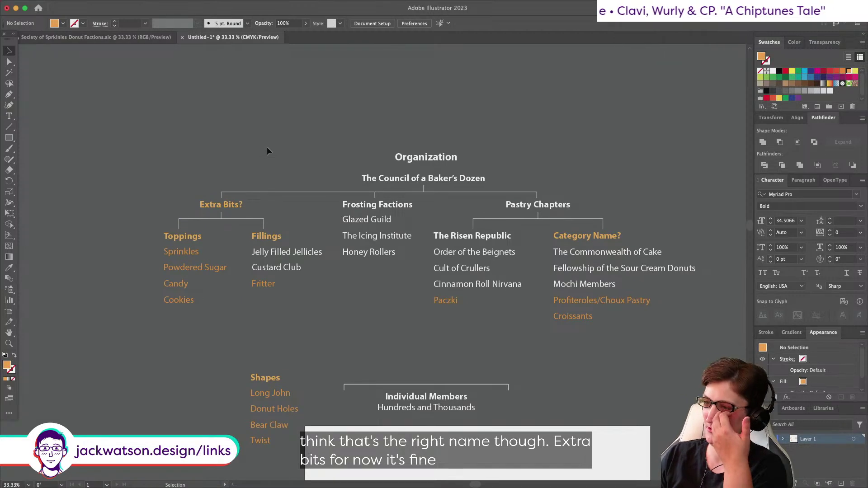
scroll(266, 146, up, 1)
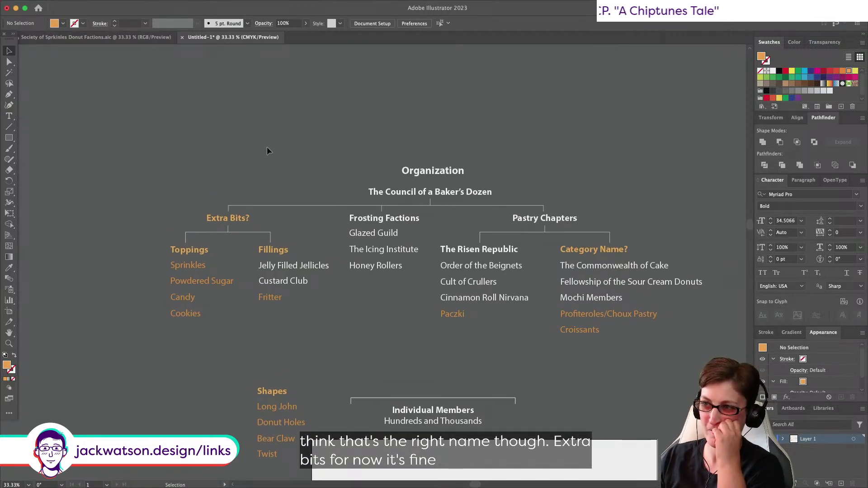
scroll(267, 146, down, 2)
scroll(267, 146, right, 2)
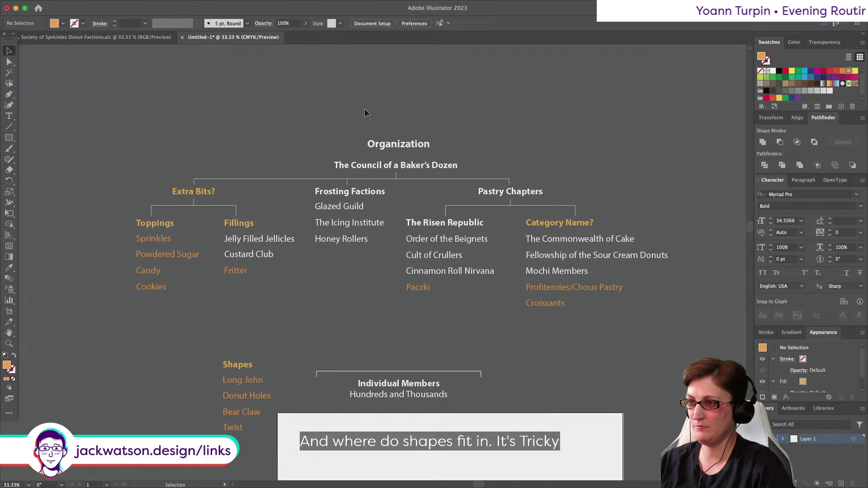
drag(407, 175, 497, 180)
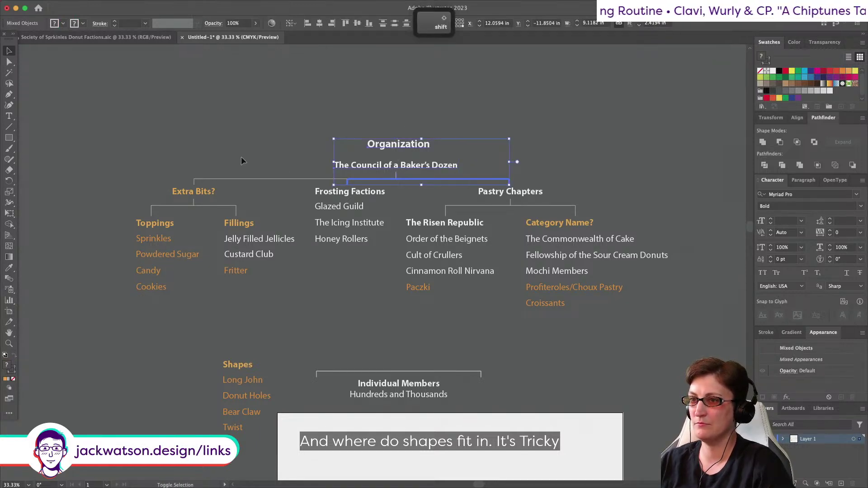
click(294, 168)
click(351, 179)
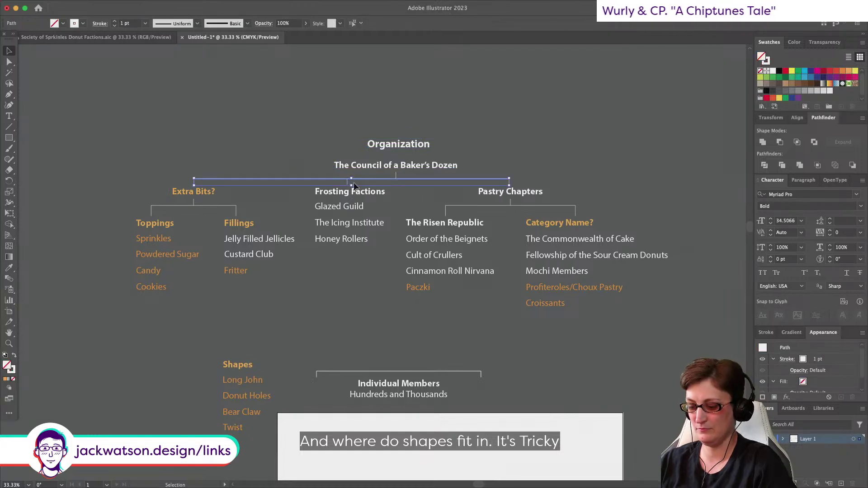
key(super+g)
drag(460, 183, 457, 179)
click(457, 179)
click(320, 26)
click(274, 69)
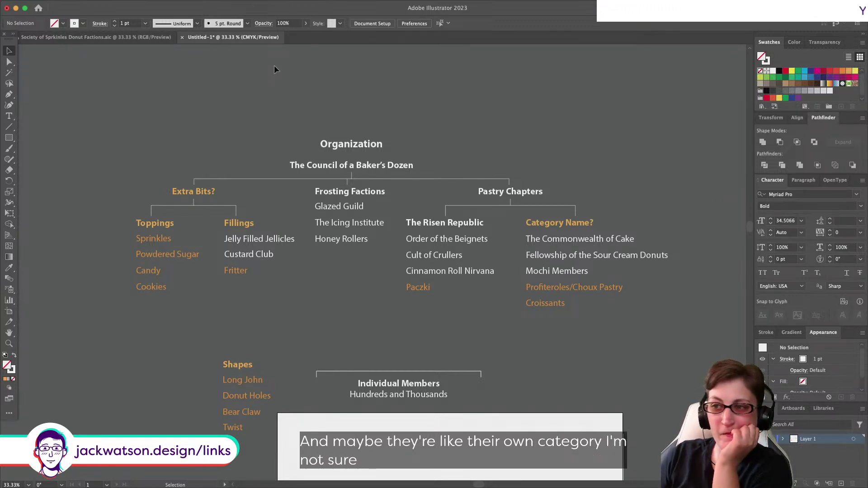
Step: Rename the Shapes heading to "Donut Legend/Shapes" and move its whole list over beneath the Toppings column
scroll(222, 70, down, 5)
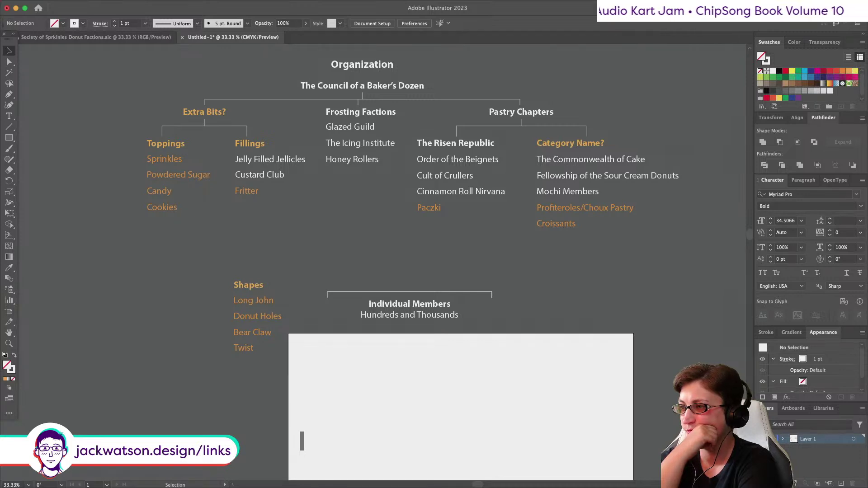
drag(300, 441, 401, 441)
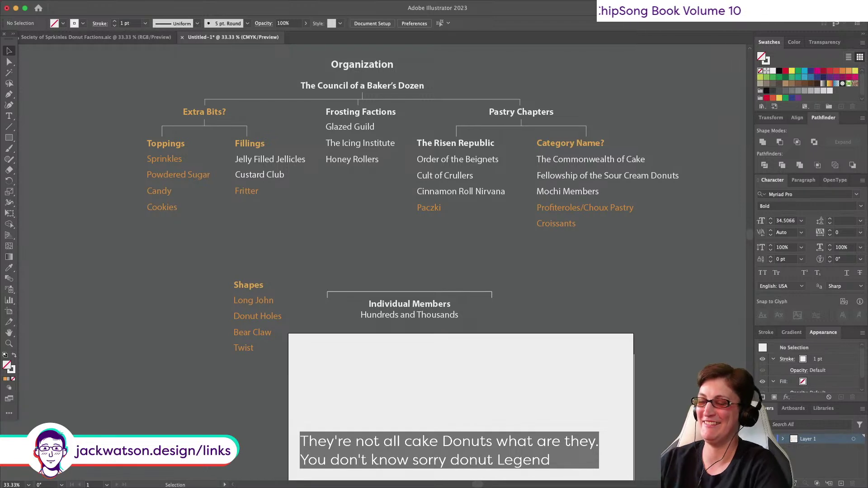
click(257, 288)
double_click(257, 289)
click(234, 286)
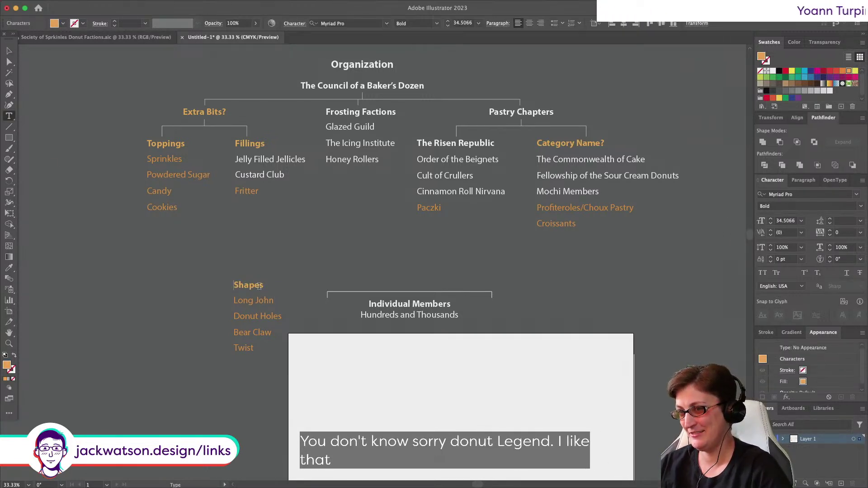
text(Donut L)
text(egend/)
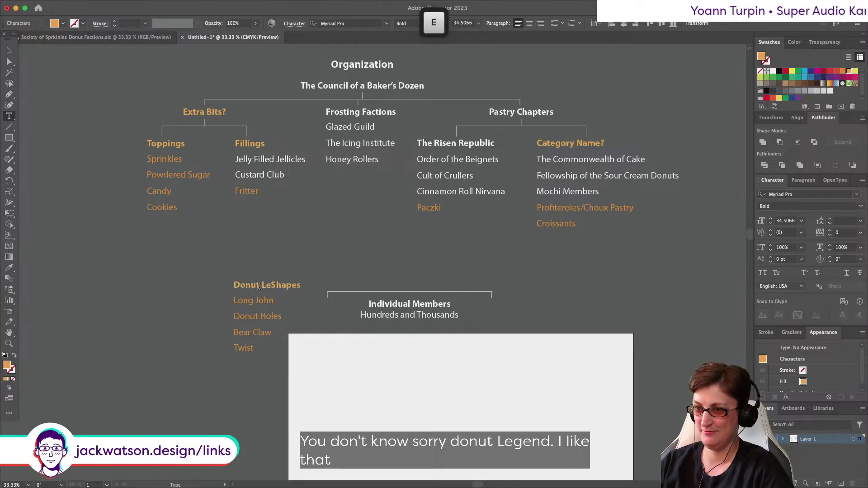
key(Escape)
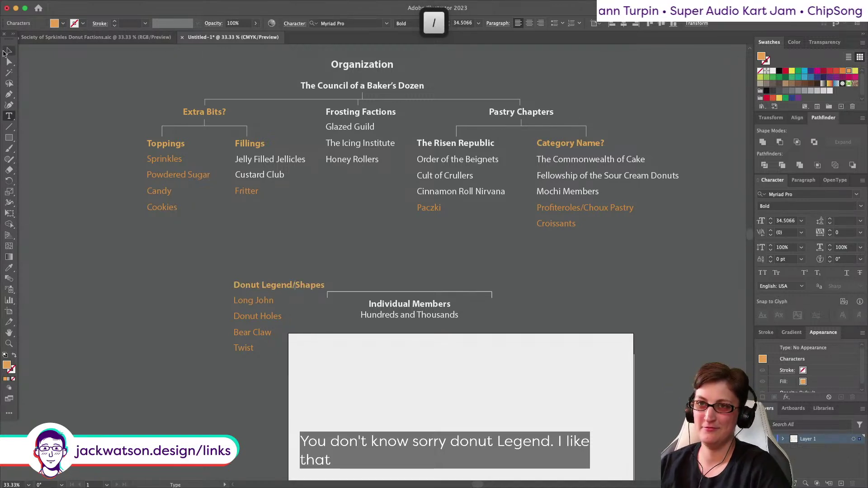
drag(277, 397, 174, 280)
click(166, 262)
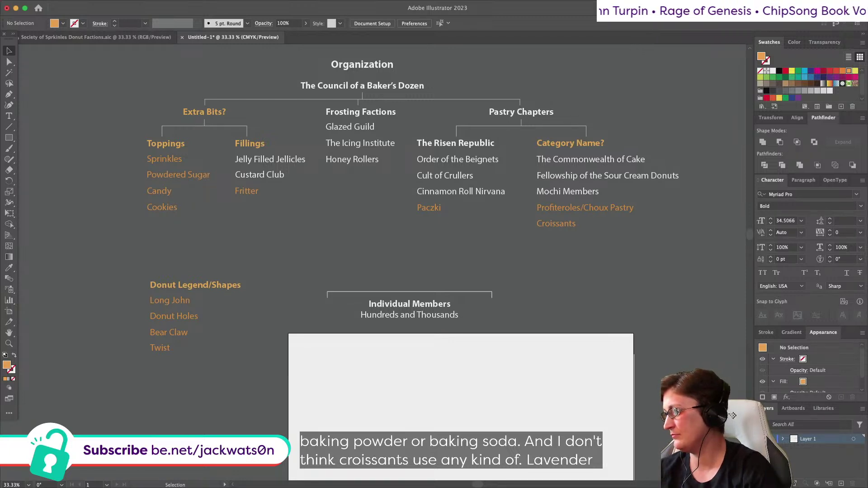
text(crois)
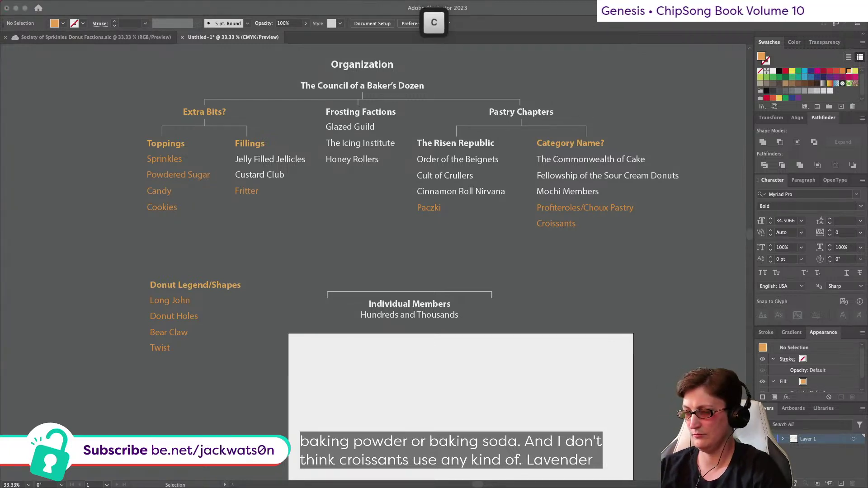
text(sa v)
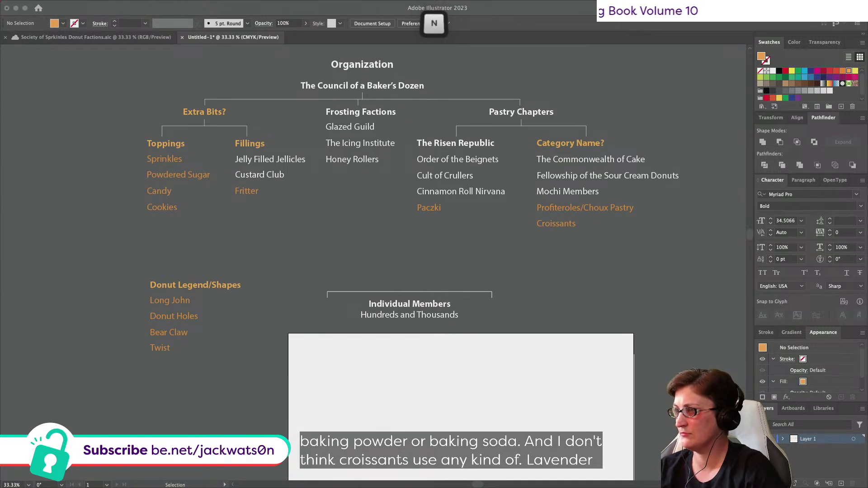
text(s)
key(Return)
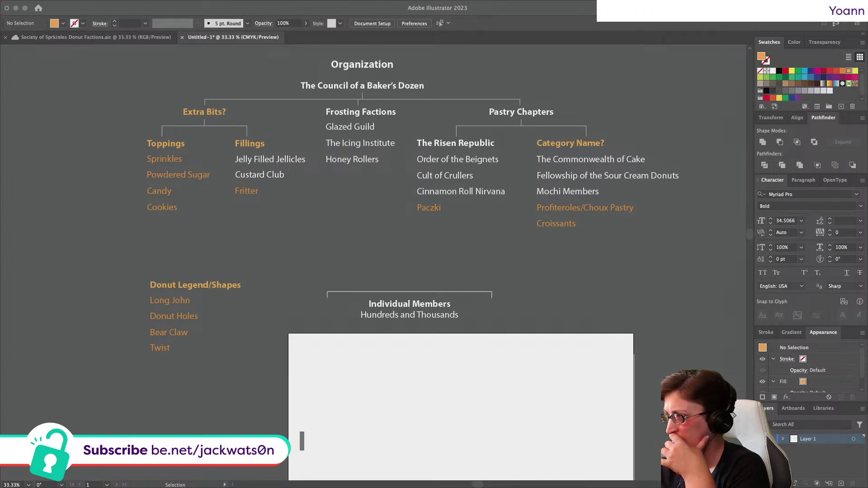
text(i e)
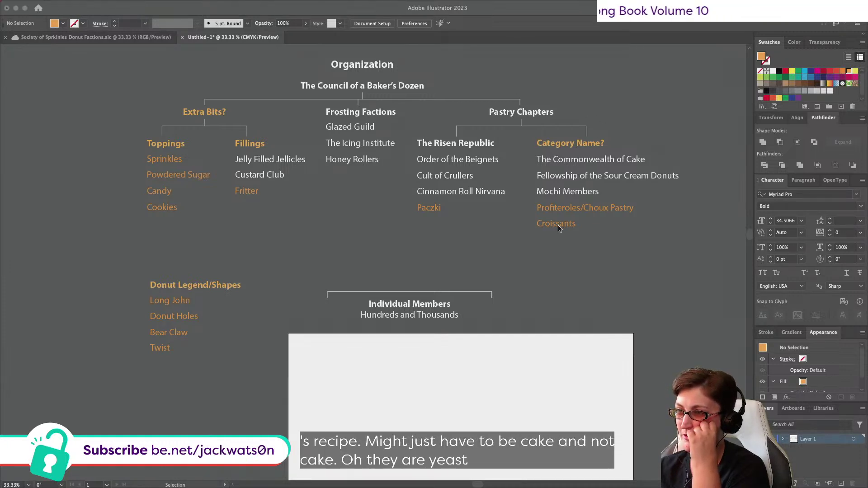
Step: Move Croissants out of the Category Name? list to below Paczki, left-aligned in The Risen Republic column
click(310, 180)
click(541, 223)
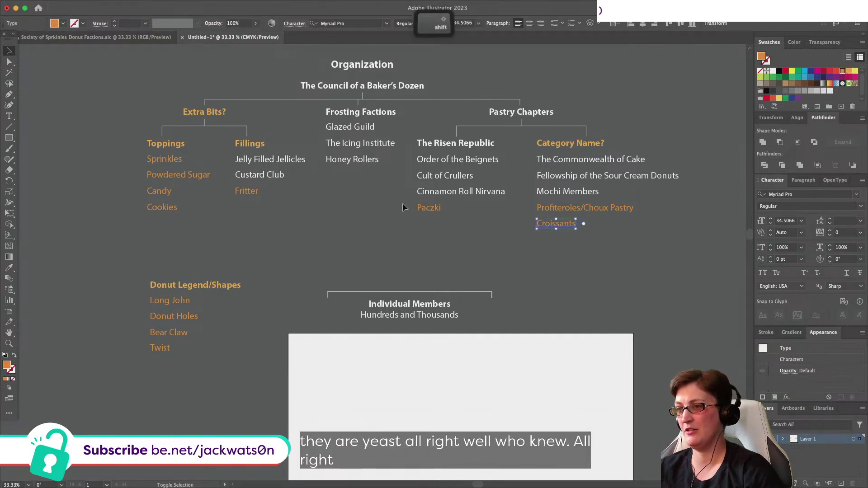
shift+click(425, 211)
click(612, 23)
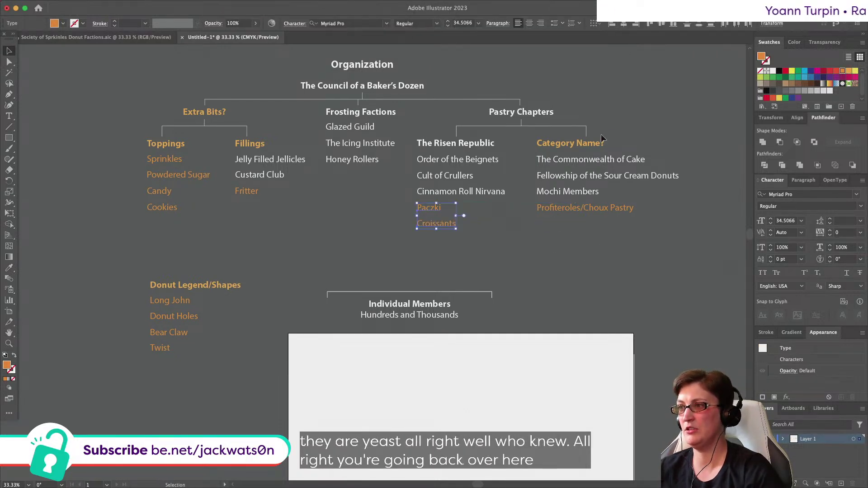
Step: Delete the Category Name? heading and move The Commonwealth of Cake up into its place, level with The Risen Republic
click(578, 144)
key(BackSpace)
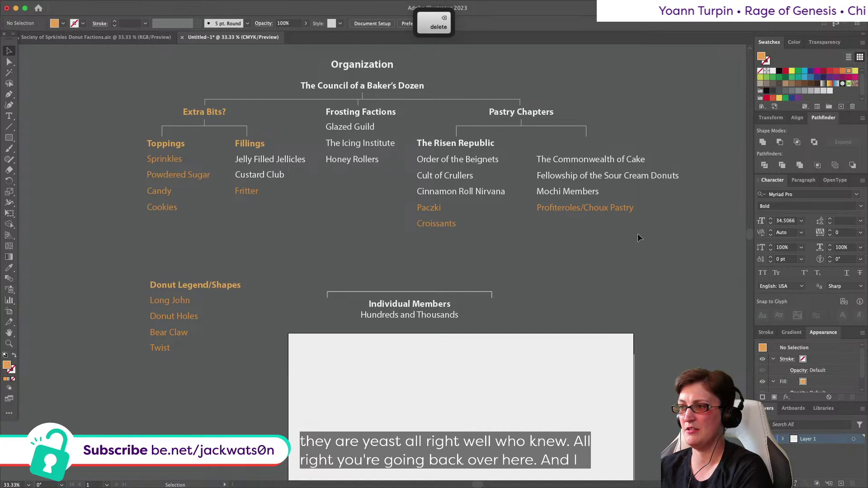
click(559, 161)
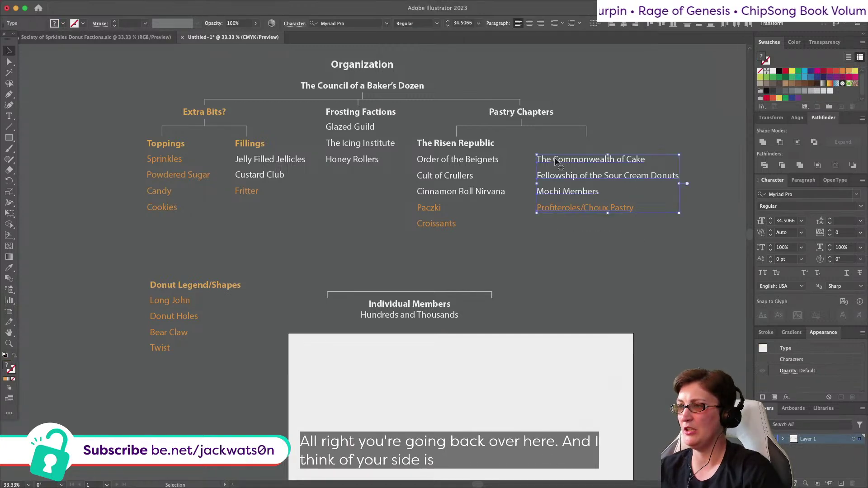
key(super+shift+a)
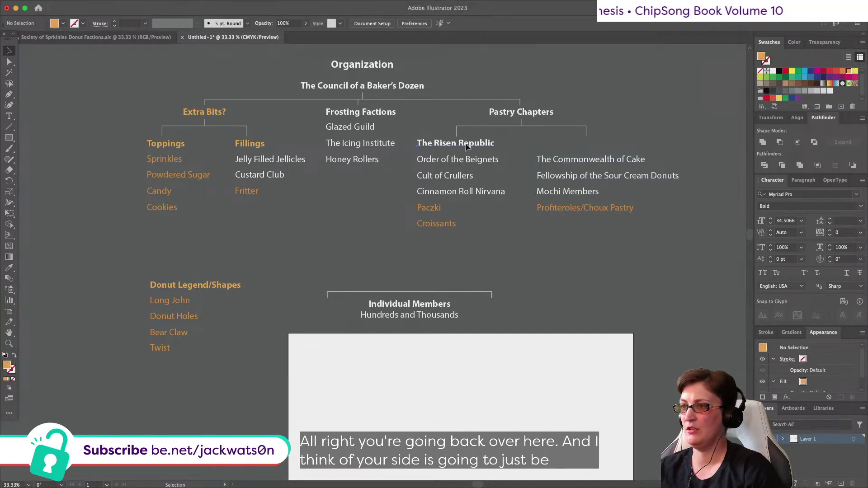
click(467, 144)
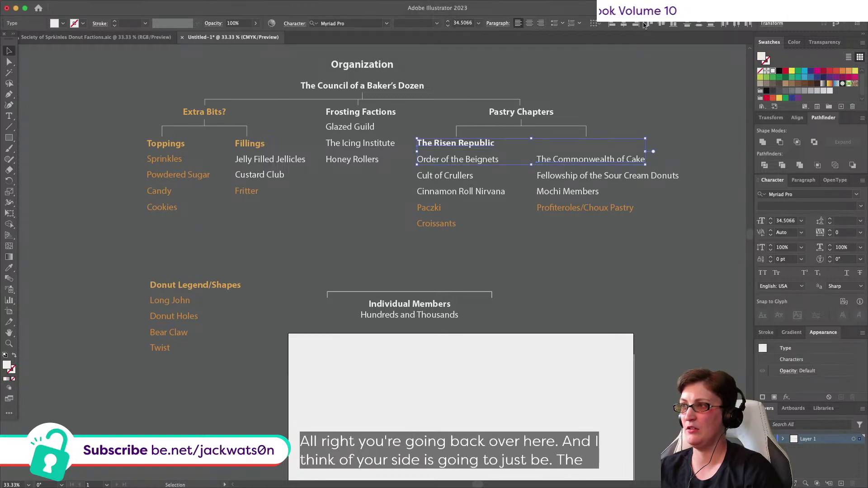
drag(561, 161, 560, 144)
key(super+shift+a)
Step: Copy the bold heading style of The Risen Republic onto The Commonwealth of Cake with the Eyedropper
click(634, 145)
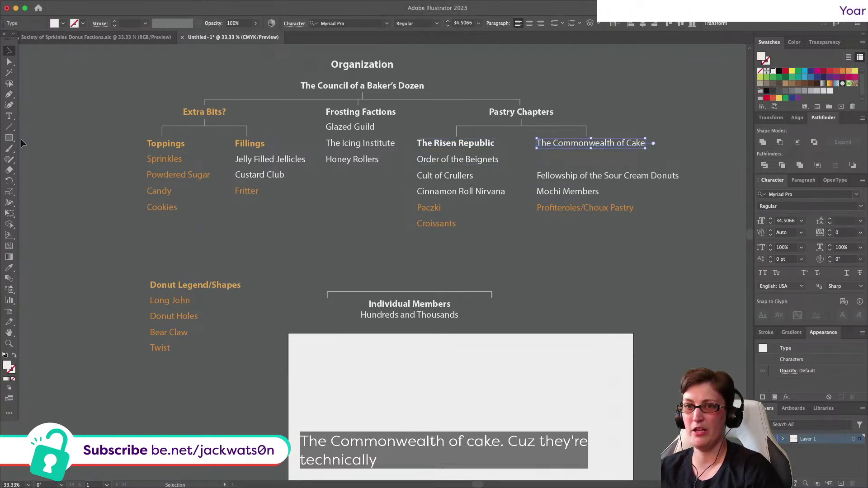
click(9, 268)
click(480, 143)
click(9, 50)
Step: Move the remaining entries up beneath The Commonwealth of Cake and align them with the first three rows of The Risen Republic
drag(548, 175, 547, 155)
key(super+shift+a)
drag(499, 182, 545, 194)
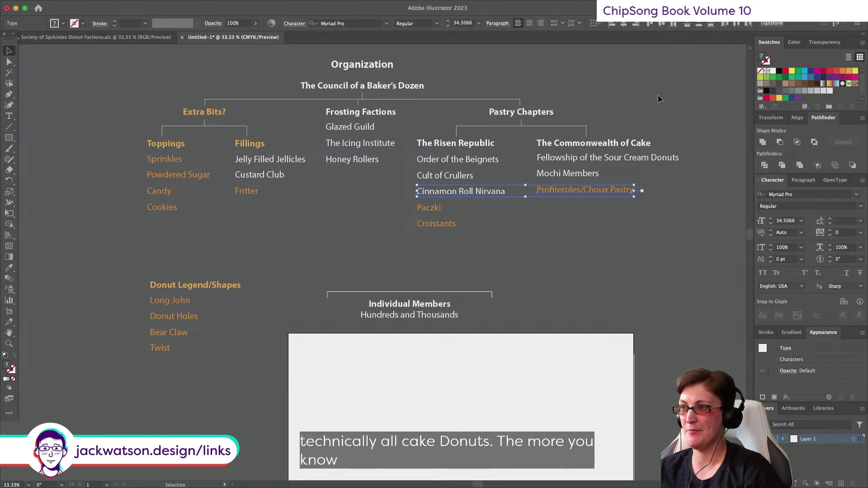
key(shift+Down)
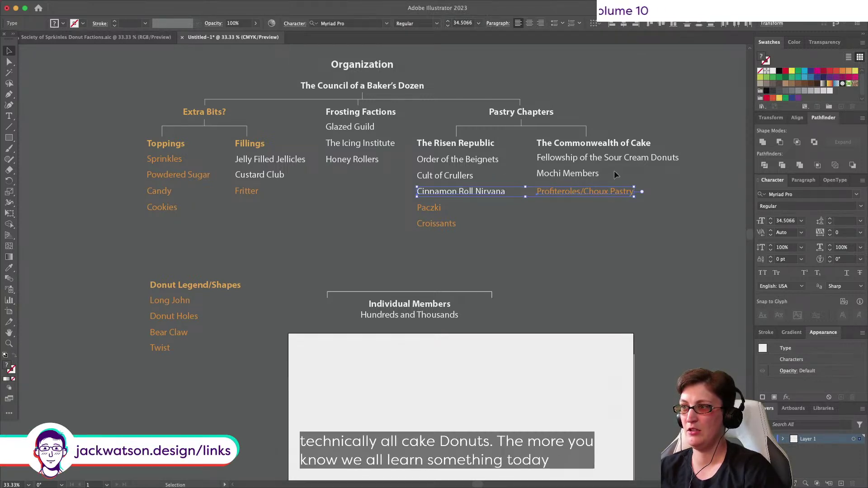
drag(497, 168, 543, 179)
click(659, 25)
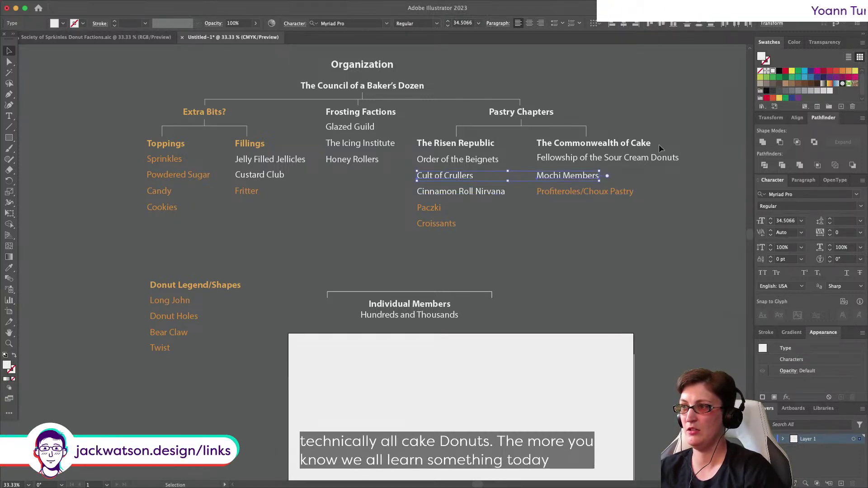
drag(359, 164, 354, 165)
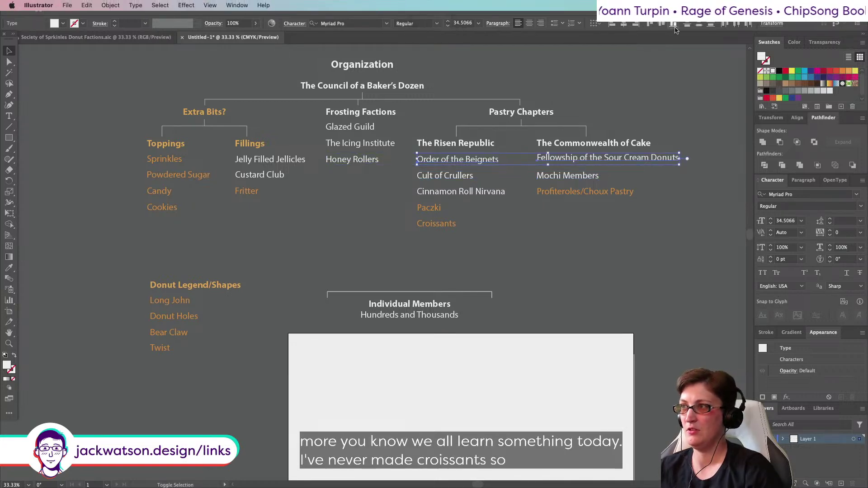
click(661, 23)
click(572, 251)
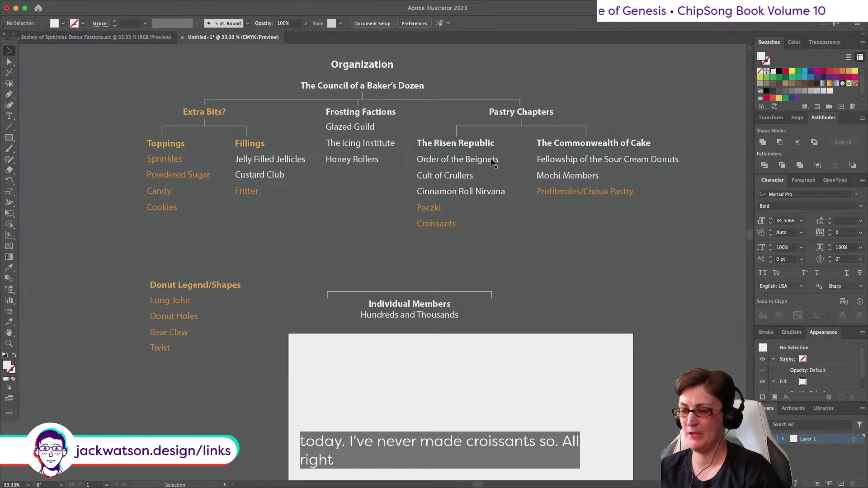
scroll(503, 150, left, 3)
scroll(231, 135, left, 1)
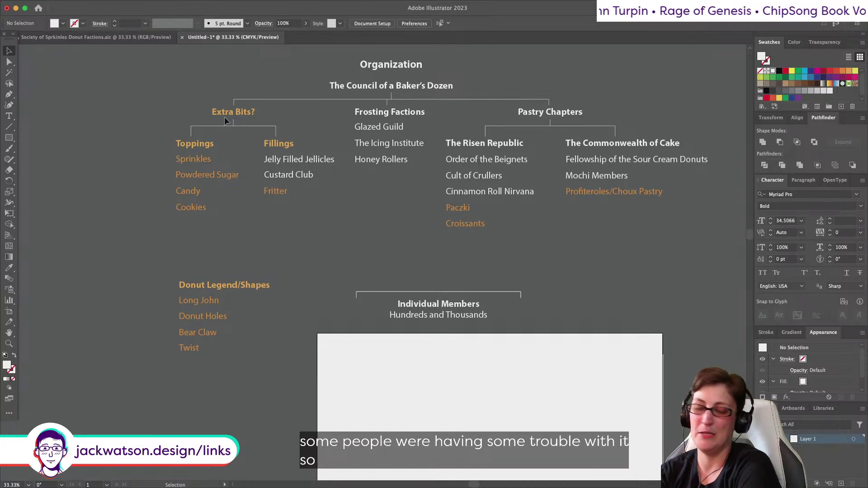
click(187, 208)
key(super+f)
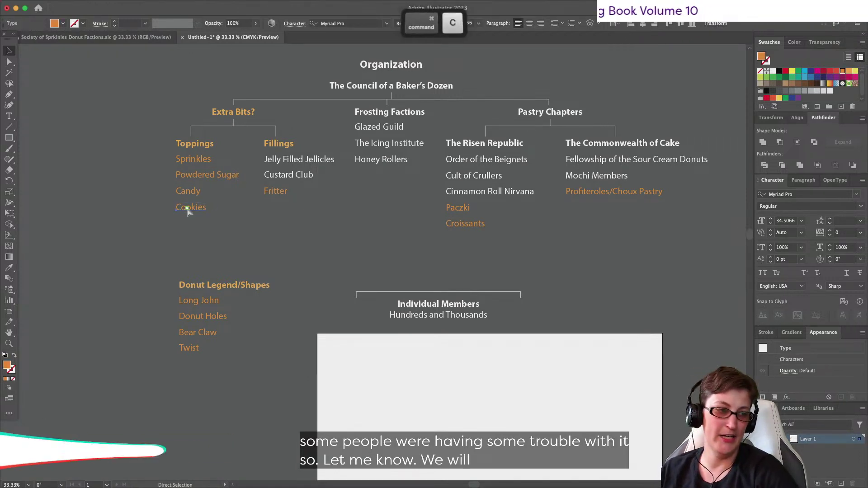
drag(188, 207, 190, 222)
key(Delete)
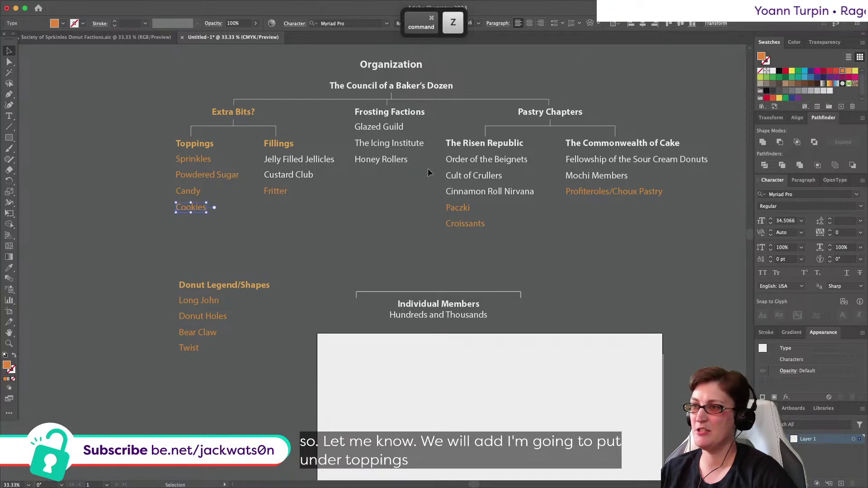
Step: Duplicate Honey Rollers one row below in the Frosting Factions list and change the copy's text to "Chocolate"
click(397, 161)
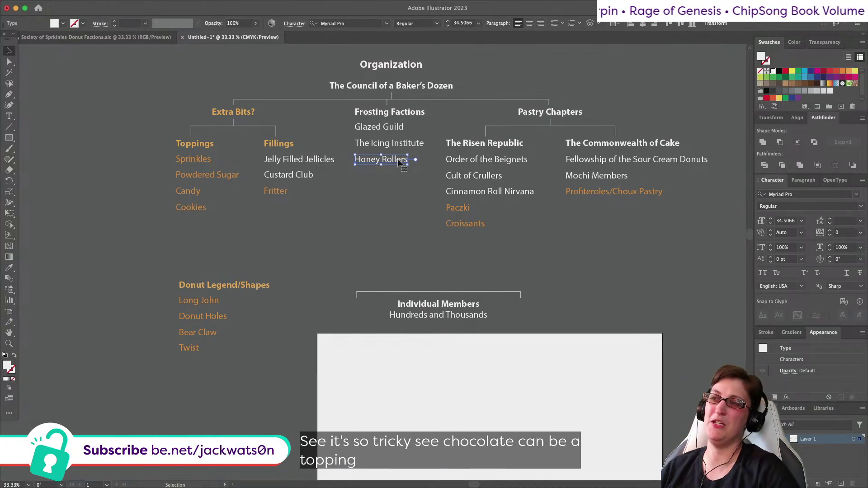
key(super+f)
drag(398, 162, 395, 179)
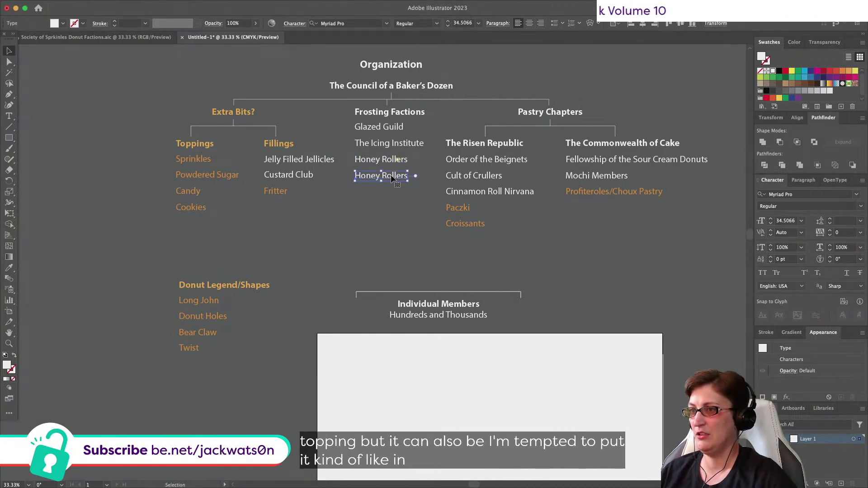
double_click(392, 179)
triple_click(393, 179)
text(Ch)
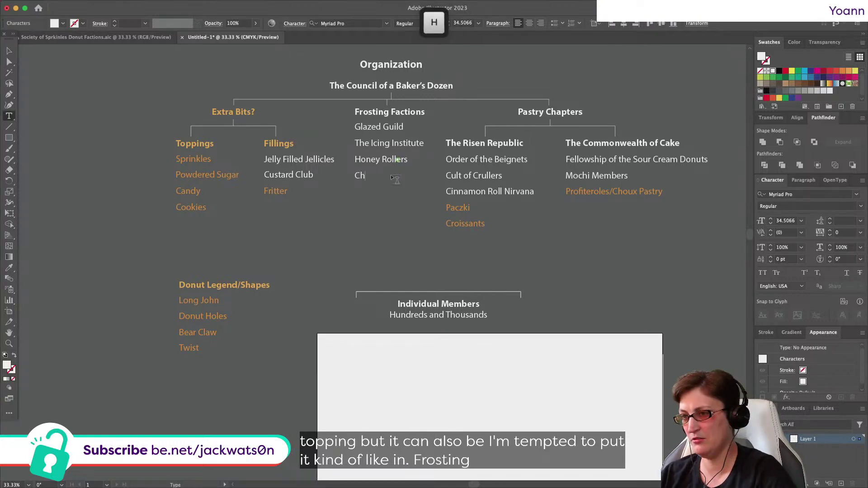
text(ocol)
text(ate)
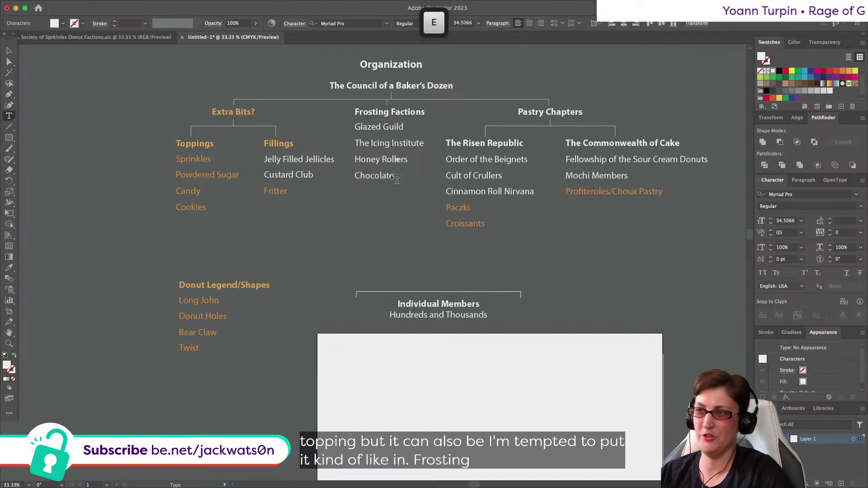
click(10, 52)
click(77, 102)
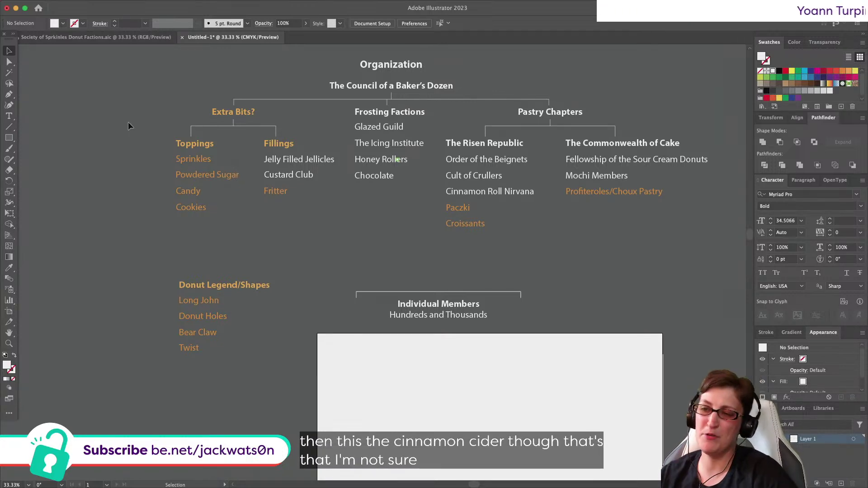
Step: Duplicate Cookies one row below in the Toppings list and align the copy with the Croissants row
drag(191, 207, 192, 221)
shift+click(476, 224)
click(673, 24)
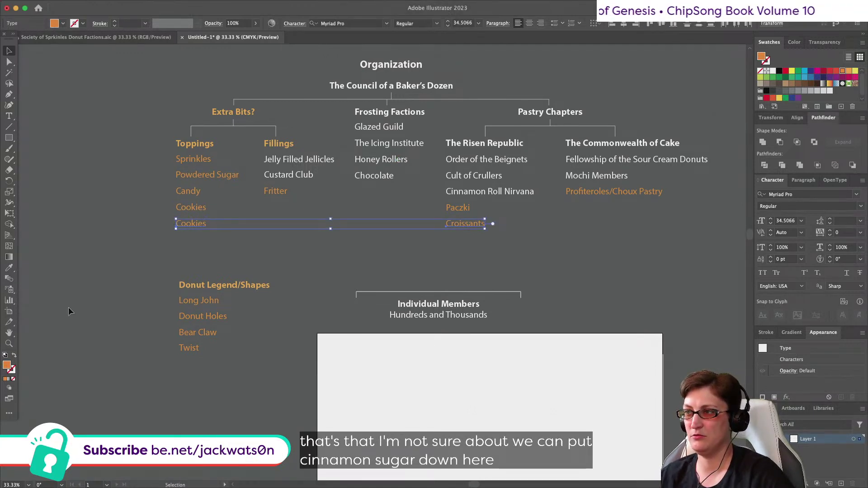
Step: Change the text of the duplicated Cookies entry to "Cinnamon Sugar"
double_click(195, 227)
double_click(195, 226)
text(Cinnamon S)
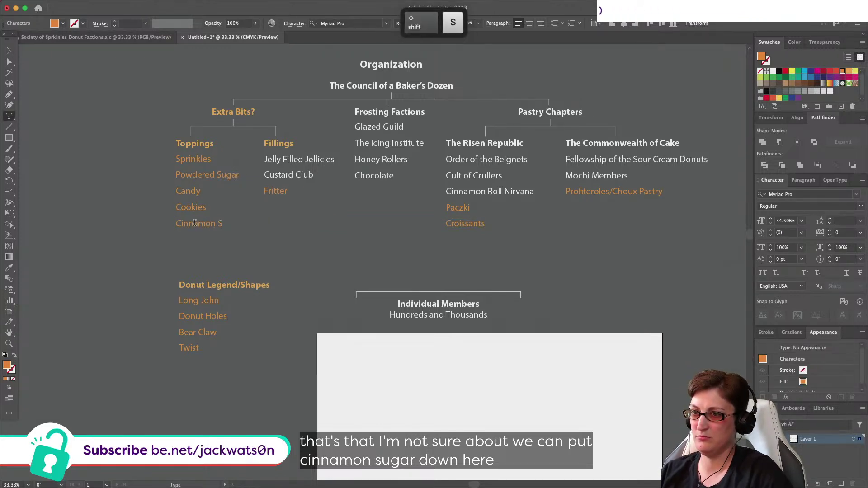
text(ugar)
key(Escape)
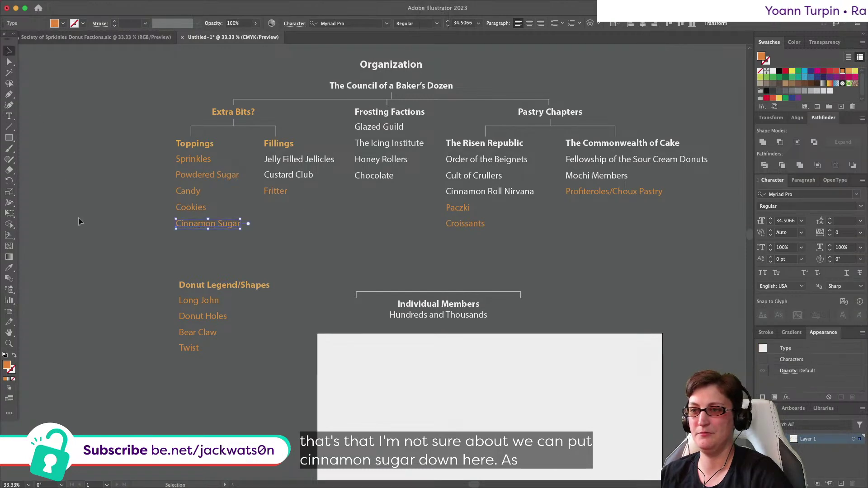
click(79, 220)
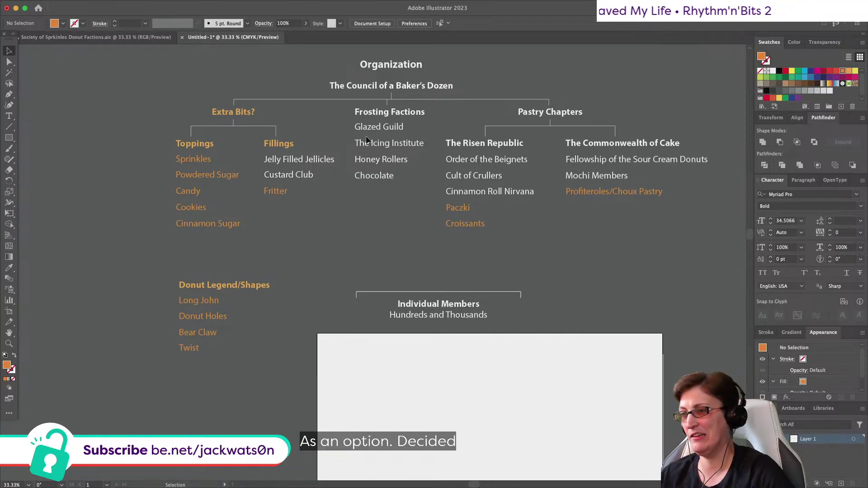
Step: Duplicate Croissants one row below in The Risen Republic list and change the upper entry's text to "Cider"
click(472, 219)
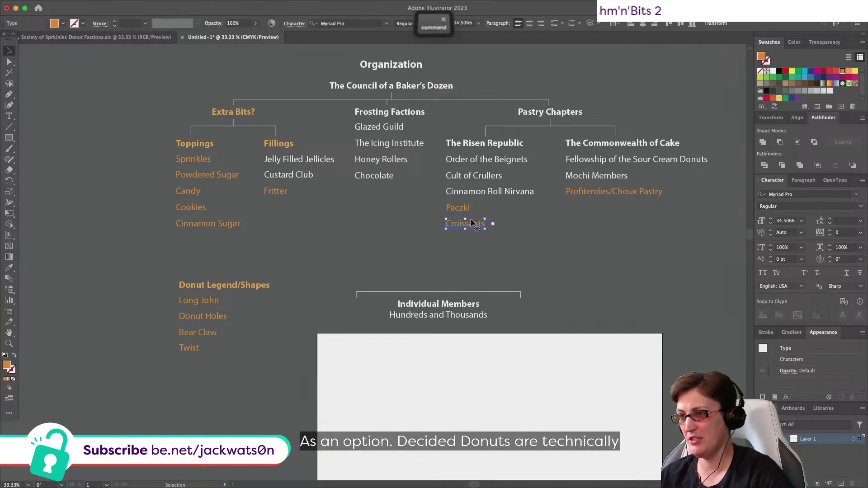
drag(472, 218, 468, 238)
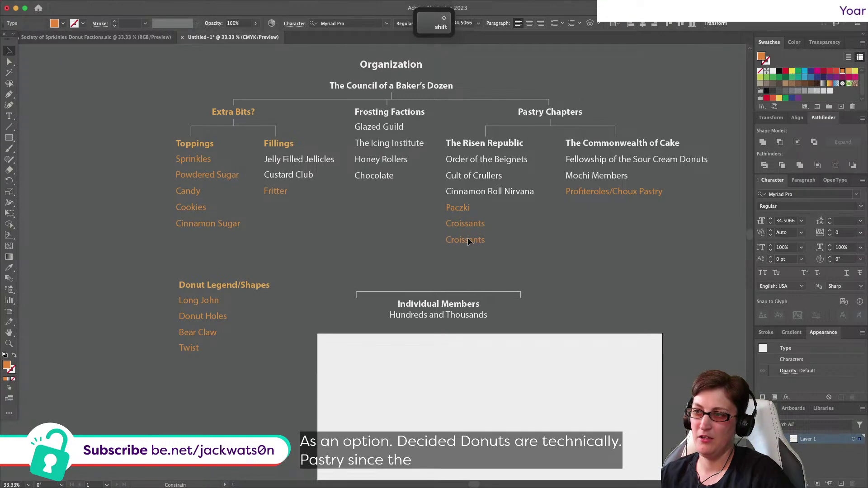
double_click(458, 220)
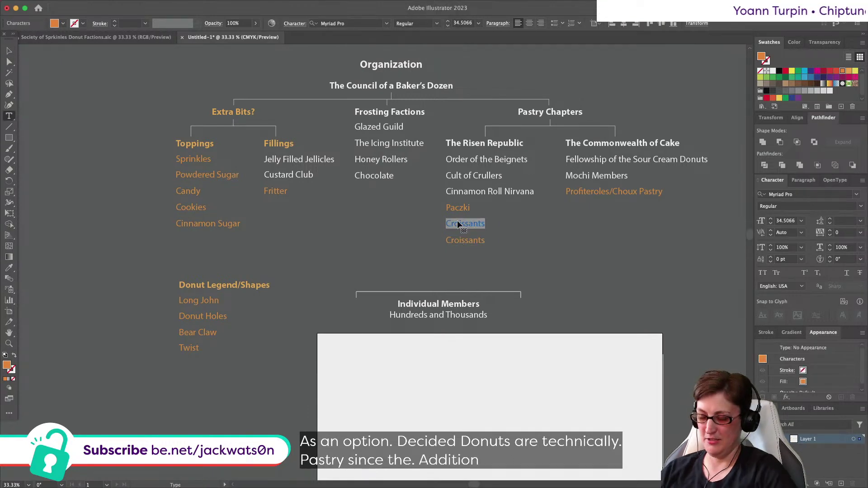
text(Cider)
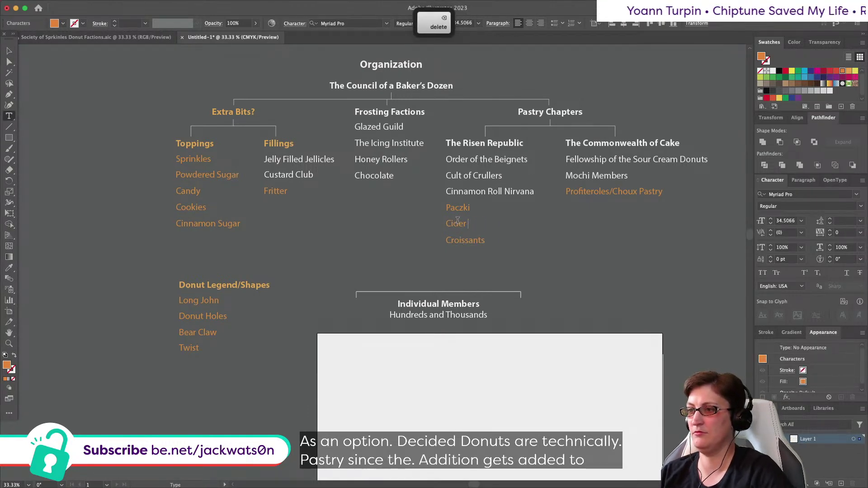
click(9, 50)
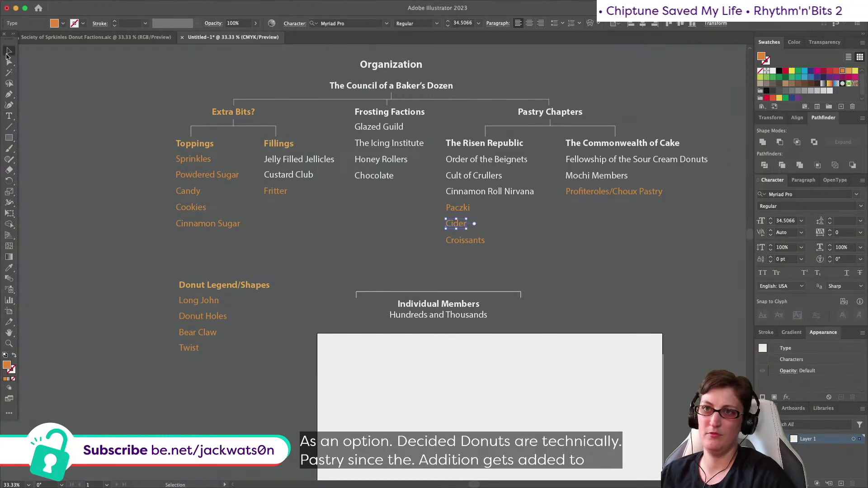
click(81, 96)
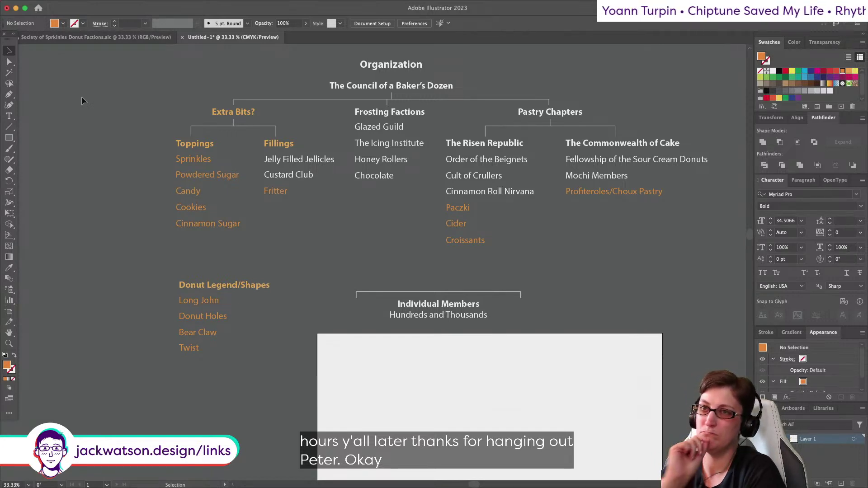
Step: Switch to the Society of Sprkinles Donut Factions document and look through its organization, icon and sketch artboards for other faction names
click(54, 37)
scroll(167, 199, left, 5)
click(455, 289)
alt+scroll(455, 288, down, 2)
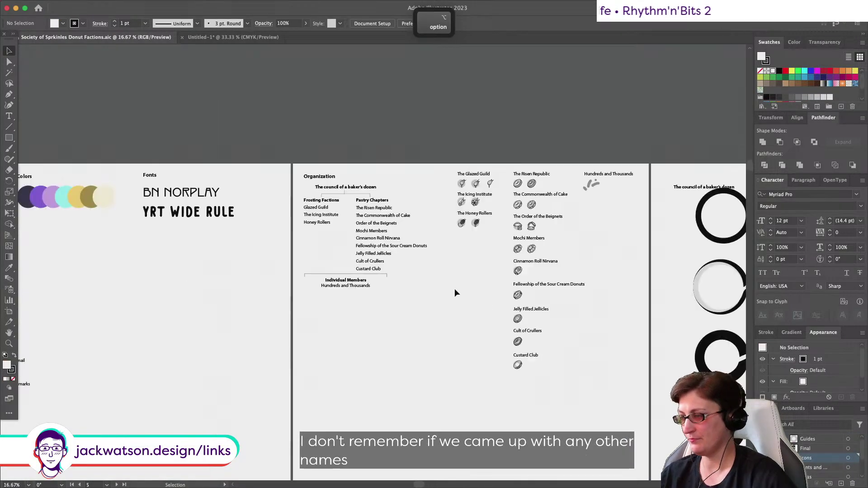
scroll(454, 292, down, 3)
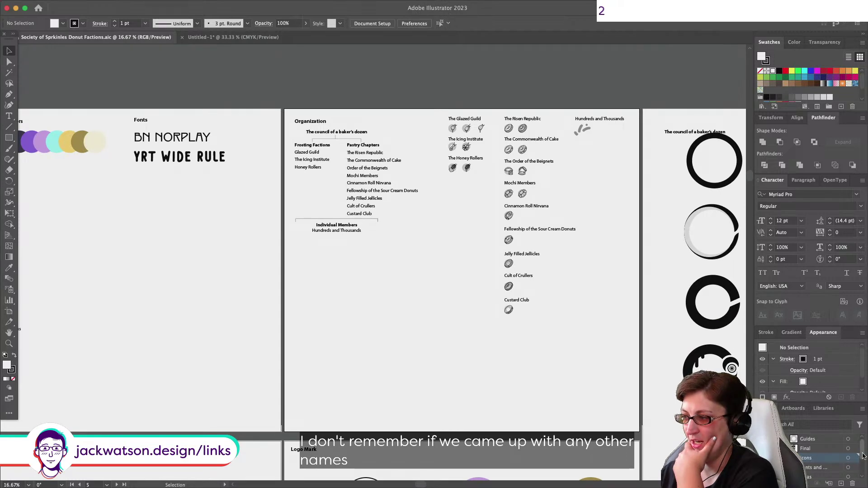
scroll(856, 457, down, 3)
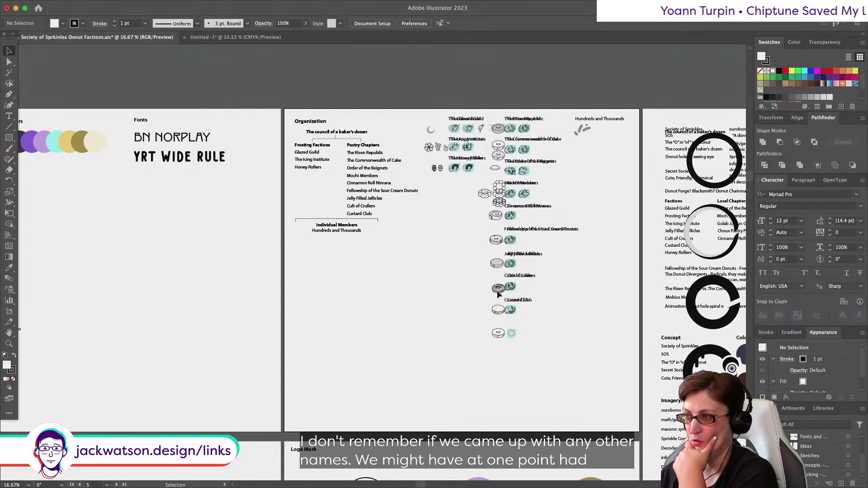
scroll(535, 332, right, 5)
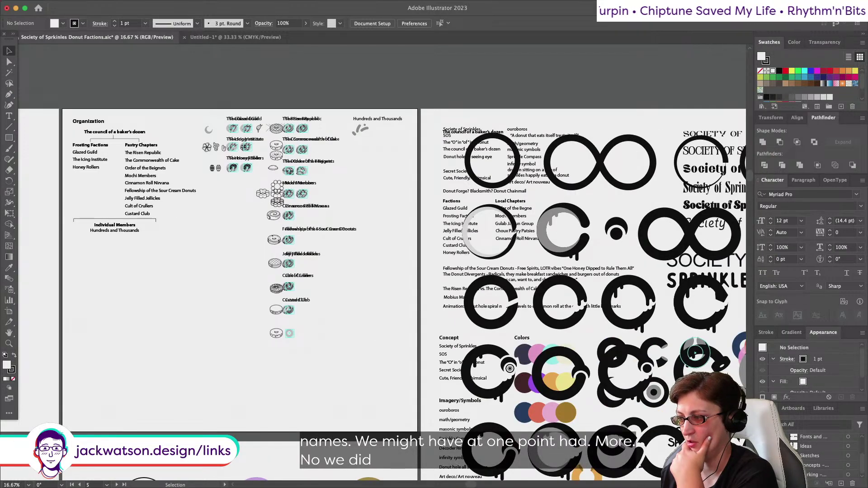
scroll(818, 457, up, 3)
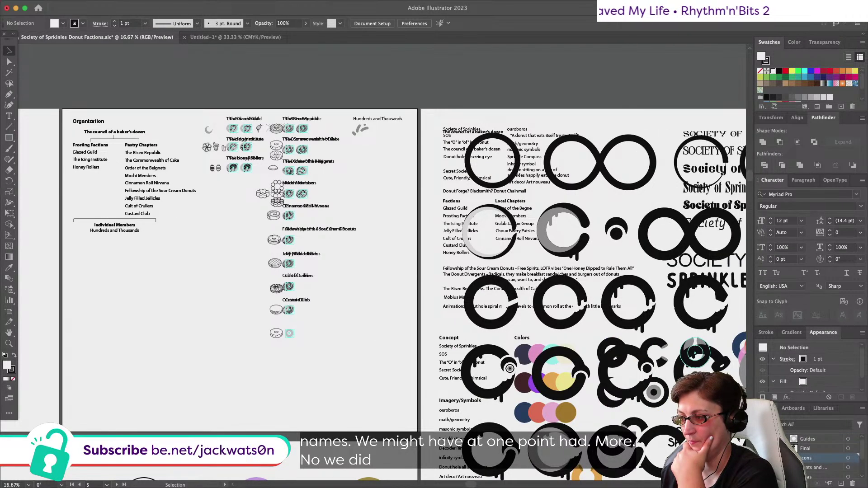
Step: Float and enlarge the Layers panel, and hide layers so that only the Working layer stays visible
drag(768, 408, 147, 128)
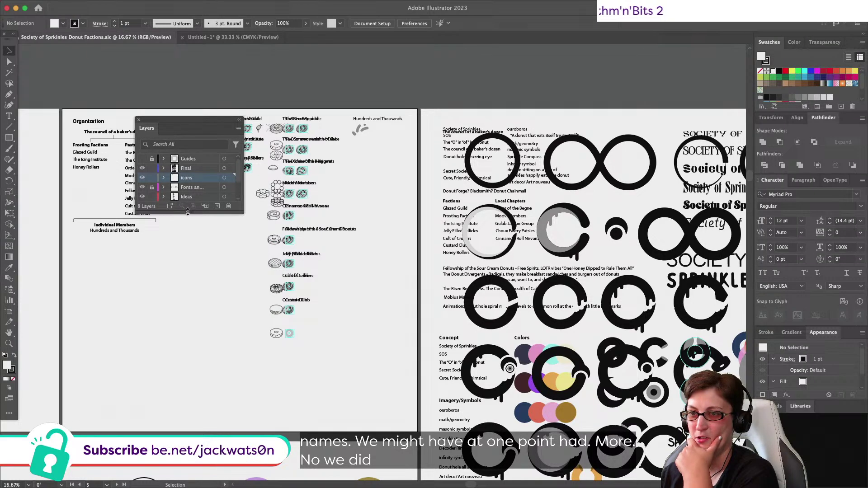
drag(206, 243, 206, 420)
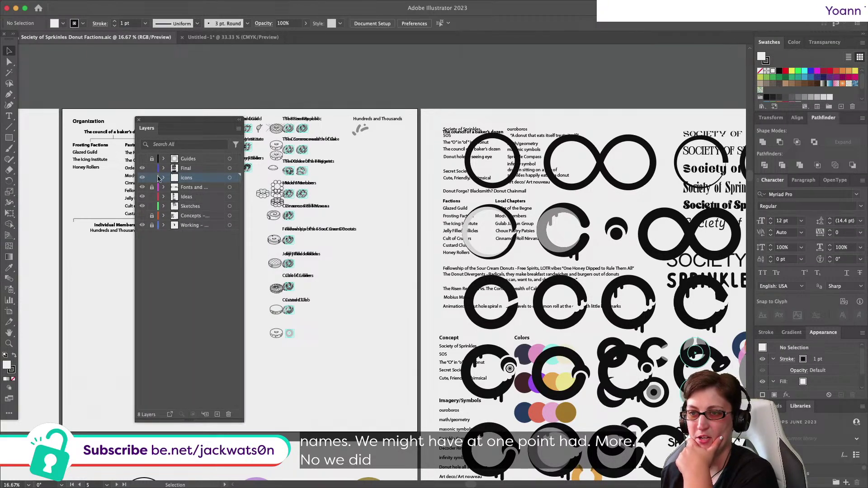
drag(142, 170, 142, 205)
Step: Examine the faction, local chapter, concept and imagery notes on the Working layer for unused names
scroll(307, 144, right, 2)
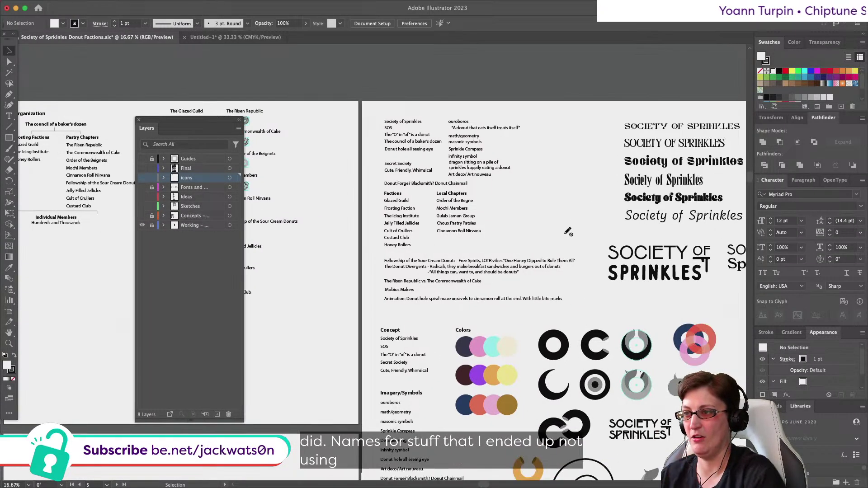
scroll(425, 196, up, 1)
scroll(425, 196, down, 3)
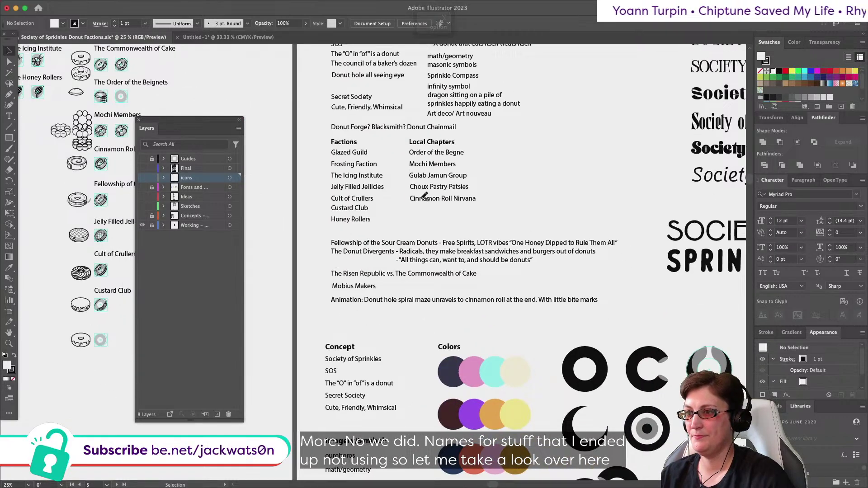
scroll(425, 197, right, 2)
key(a)
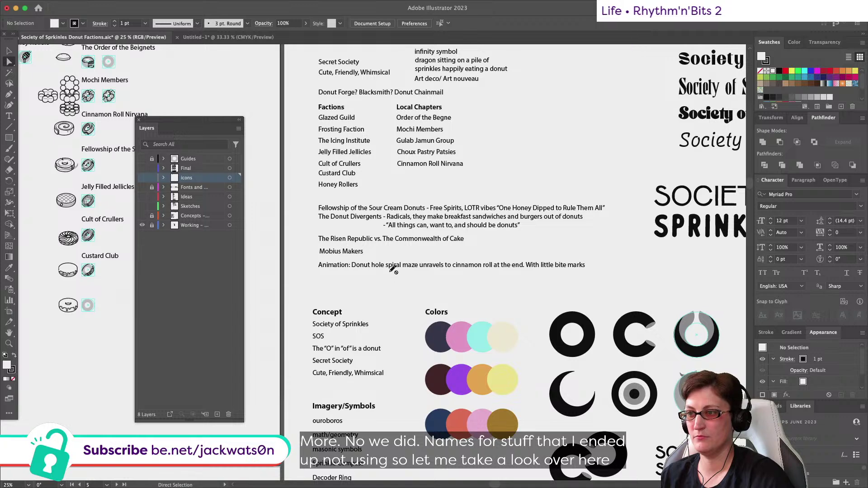
scroll(392, 265, right, 1)
scroll(391, 265, up, 5)
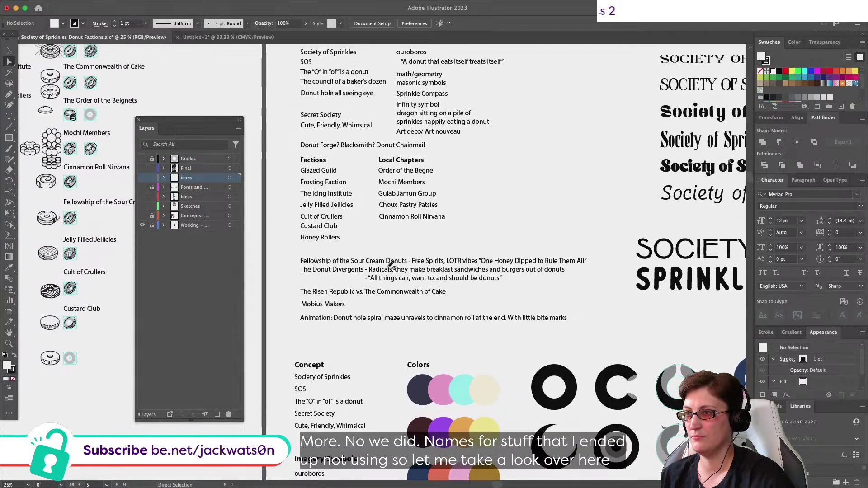
scroll(392, 265, up, 1)
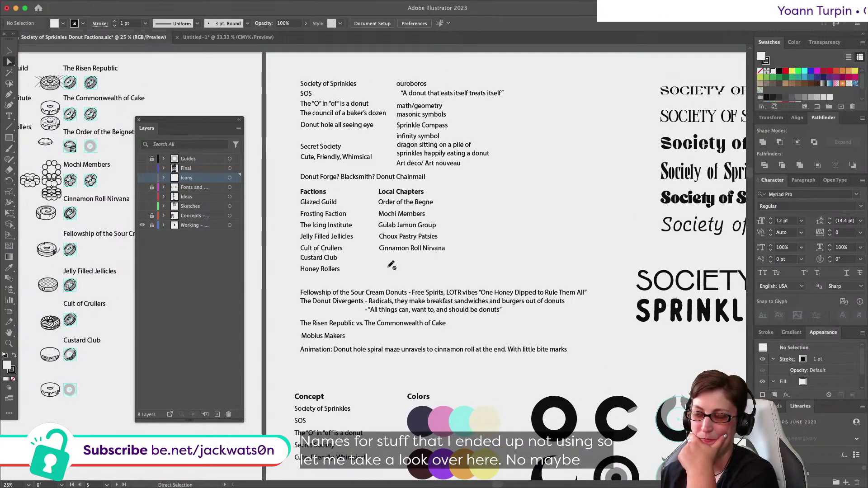
key(v)
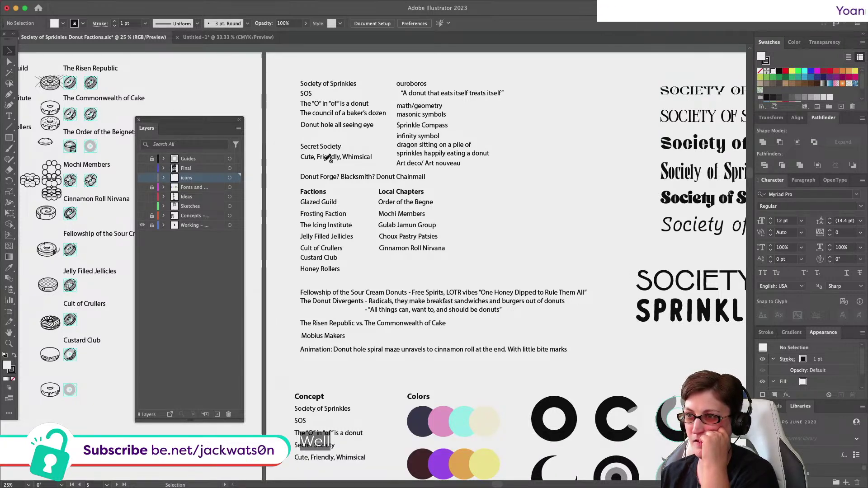
scroll(328, 156, down, 5)
scroll(328, 157, up, 4)
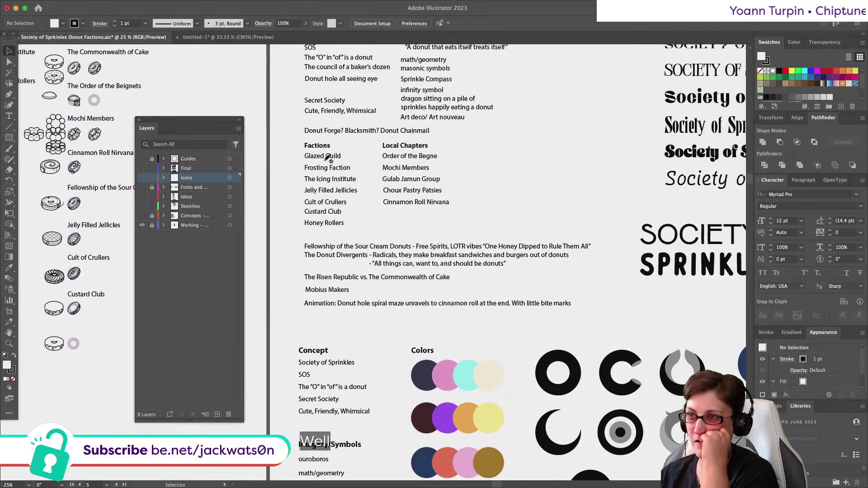
scroll(328, 156, down, 6)
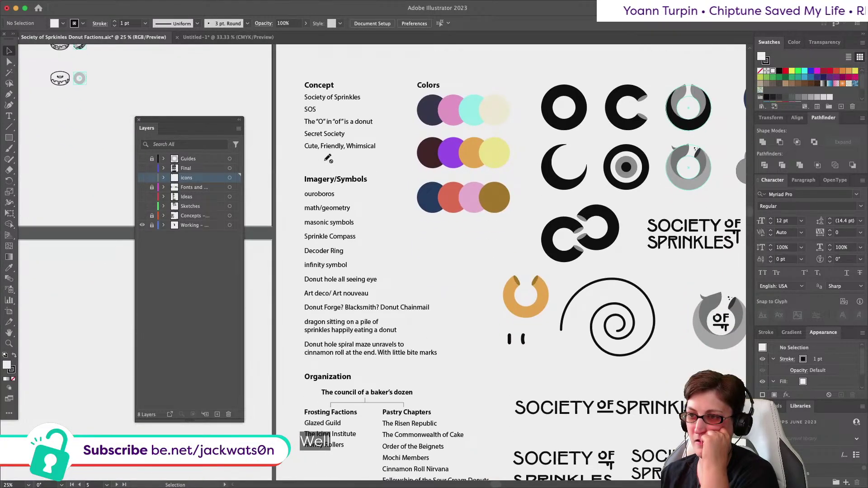
scroll(328, 159, down, 3)
scroll(328, 159, up, 4)
scroll(328, 158, up, 2)
scroll(329, 158, down, 4)
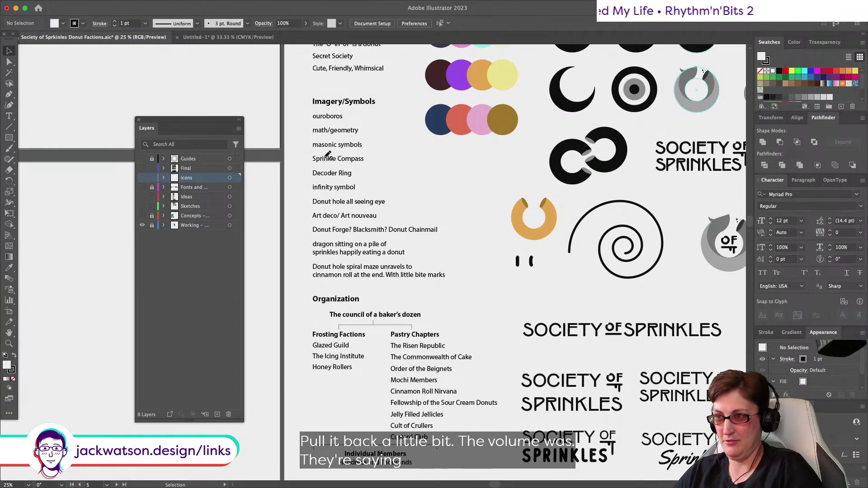
scroll(343, 268, left, 3)
scroll(357, 268, down, 2)
scroll(358, 268, left, 3)
scroll(357, 268, up, 3)
scroll(357, 268, left, 2)
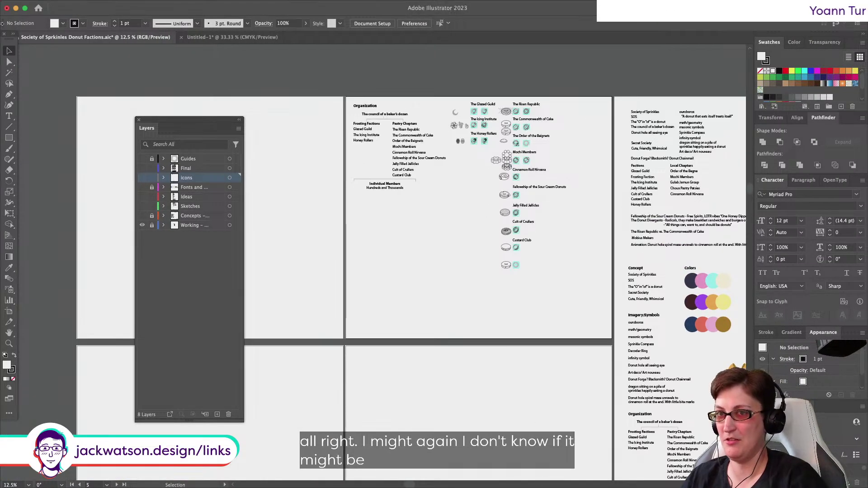
scroll(550, 292, right, 1)
scroll(551, 292, right, 3)
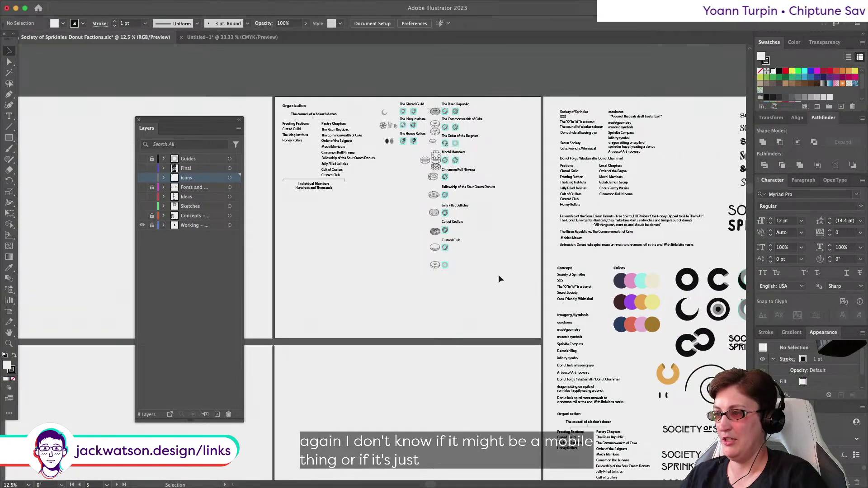
Step: Hide the Working and Concepts layers, show the Guides through Sketches layers, and move the floating Layers panel clear of the organization artboard
click(142, 225)
drag(142, 158, 146, 210)
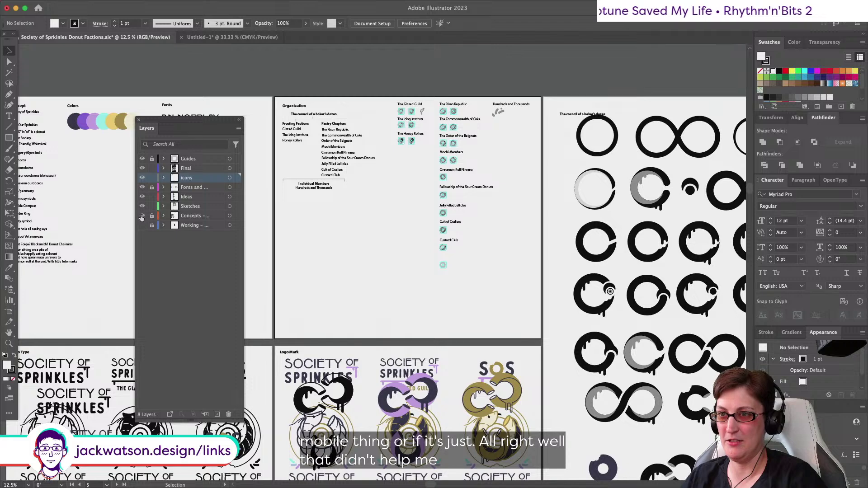
click(142, 216)
mouse_move(186, 122)
mouse_down()
mouse_move(618, 133)
mouse_move(647, 111)
mouse_up()
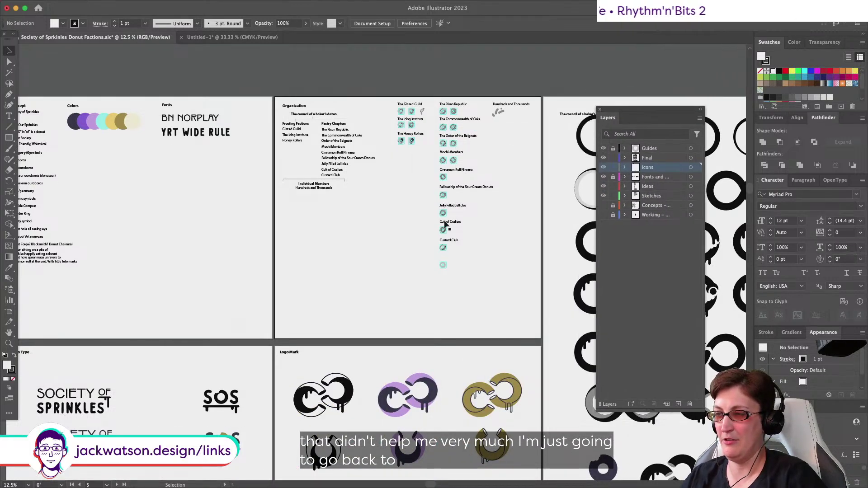
scroll(384, 251, up, 5)
scroll(330, 213, up, 5)
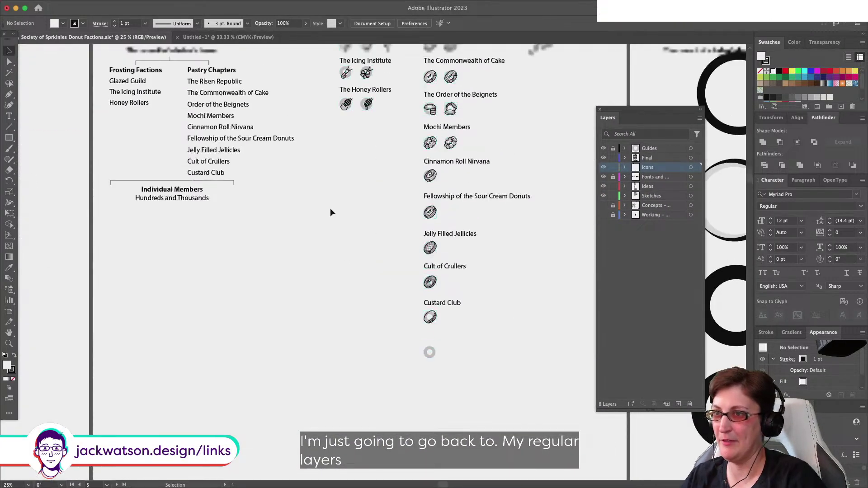
Step: Return to the Untitled-1 chart and move the Donut Legend/Shapes list and Individual Members block slightly up together
scroll(438, 377, right, 5)
drag(62, 264, 404, 357)
drag(358, 317, 357, 301)
click(446, 313)
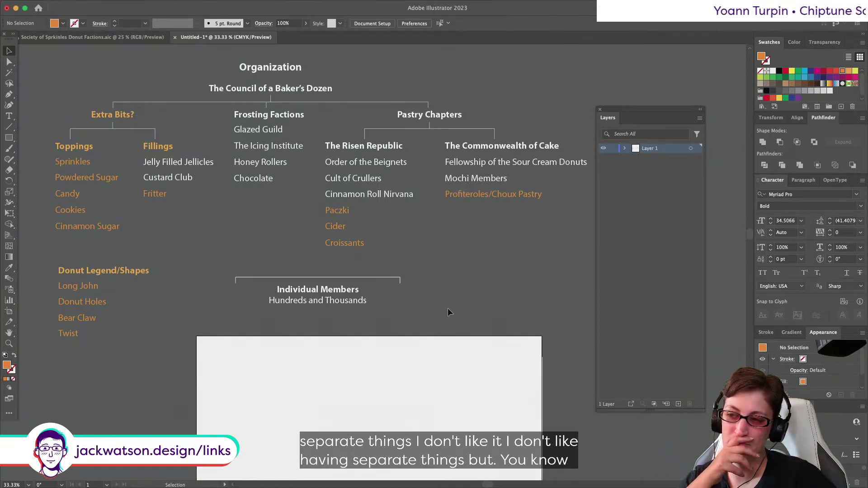
Step: Move the whole Donut Legend/Shapes list straight down, well below the organization chart
scroll(331, 268, left, 2)
scroll(331, 269, down, 1)
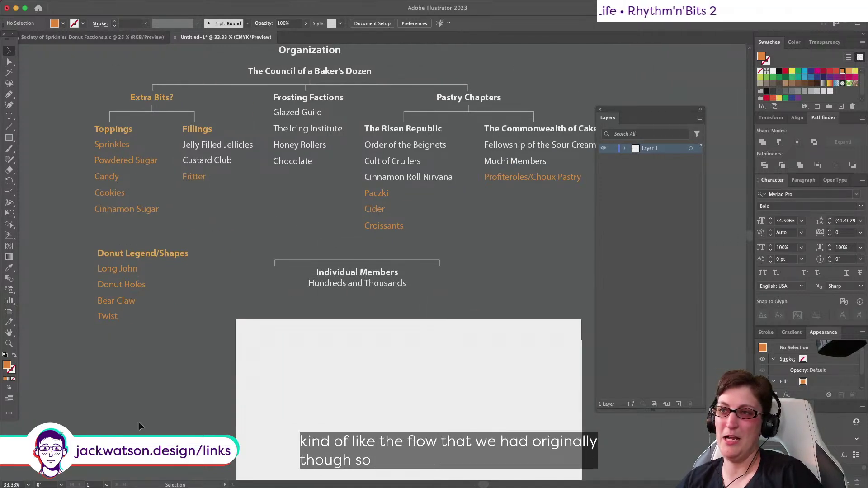
click(156, 305)
drag(151, 262, 150, 405)
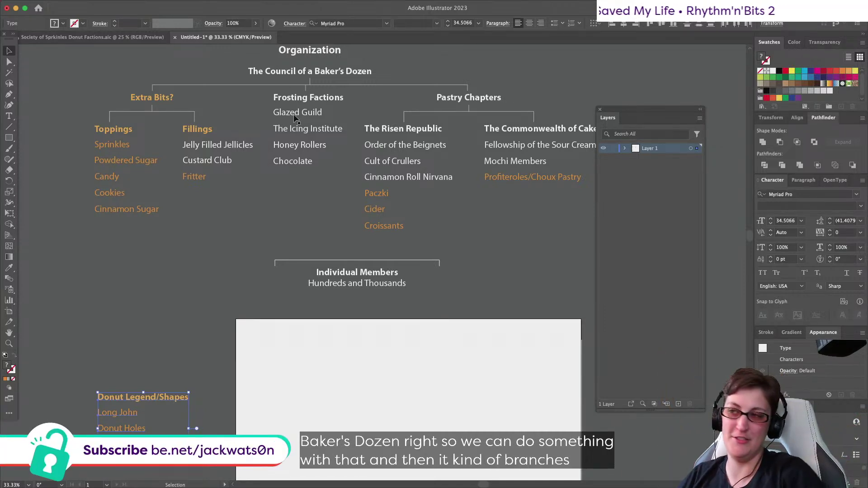
Step: Check the original chart in the factions document, and center the Individual Members block with its bracket horizontally on Untitled-1's Organization heading
key(super+grave)
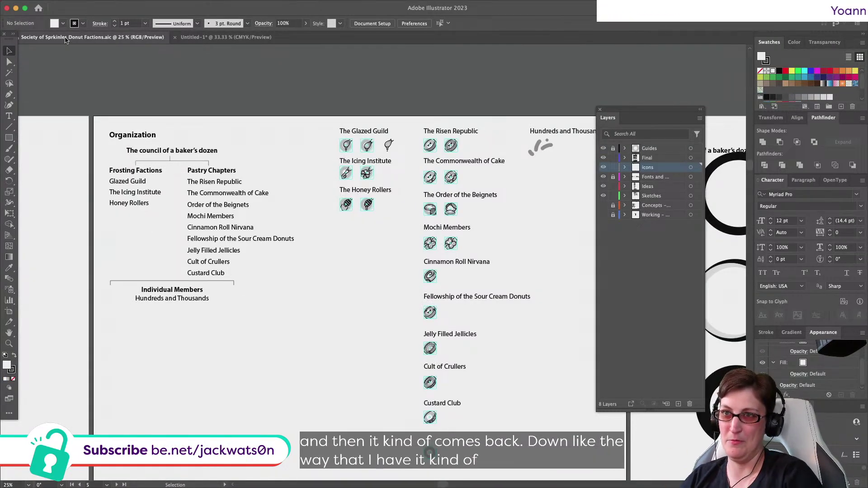
click(206, 38)
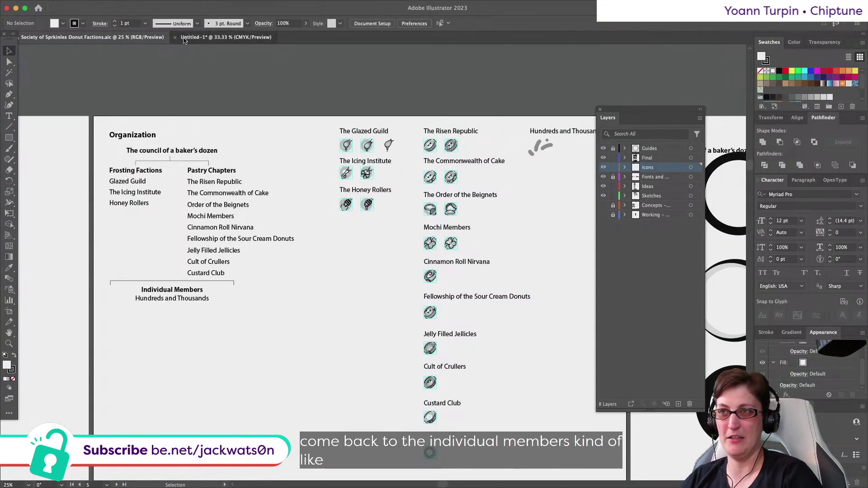
scroll(248, 227, up, 1)
click(348, 285)
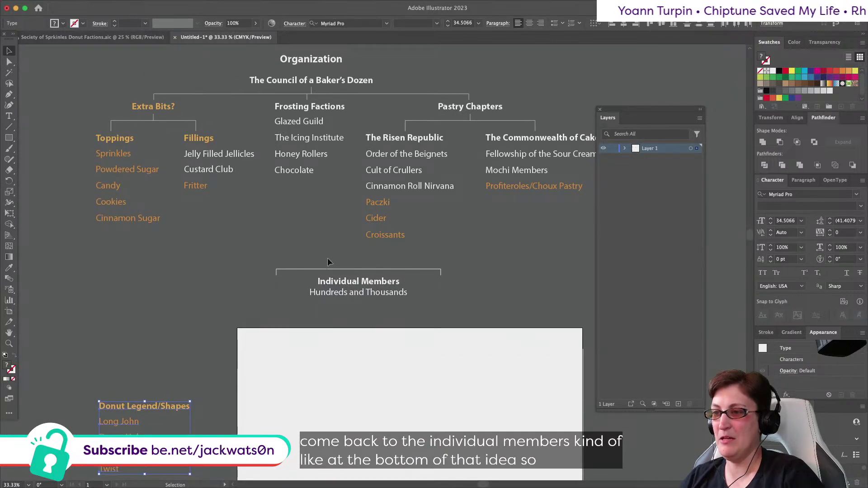
shift+click(310, 61)
click(311, 61)
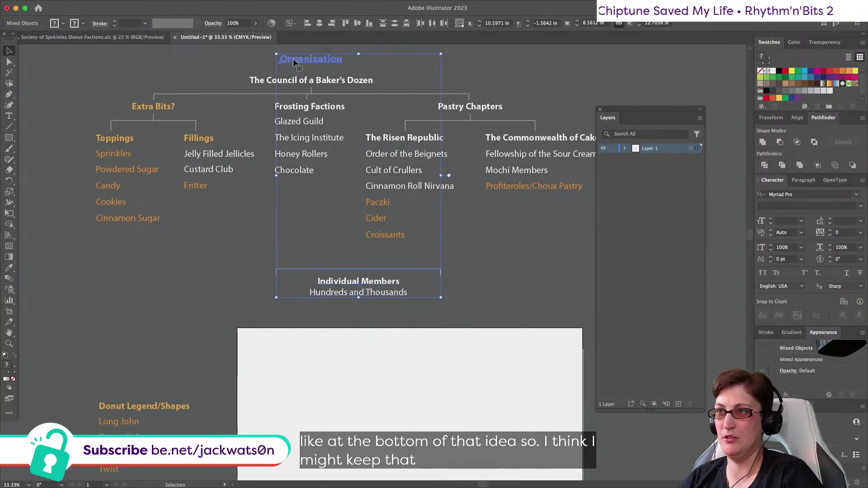
click(319, 23)
key(a)
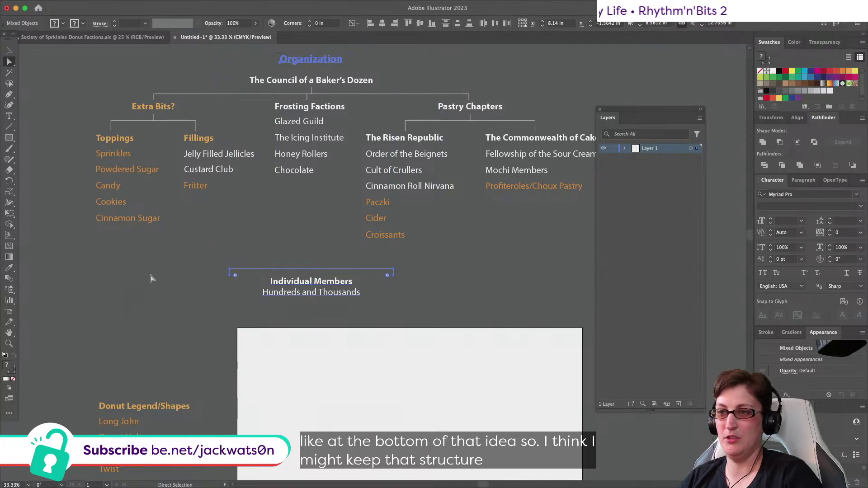
Step: Widen the Individual Members bracket so its ends line up vertically with the outer ends of the connector above Extra Bits? and Pastry Chapters
click(230, 272)
shift+click(153, 94)
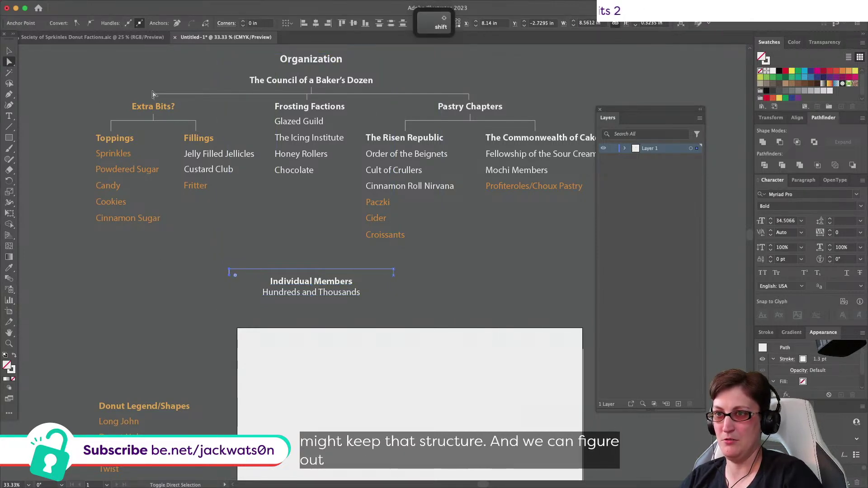
click(344, 23)
scroll(437, 295, right, 3)
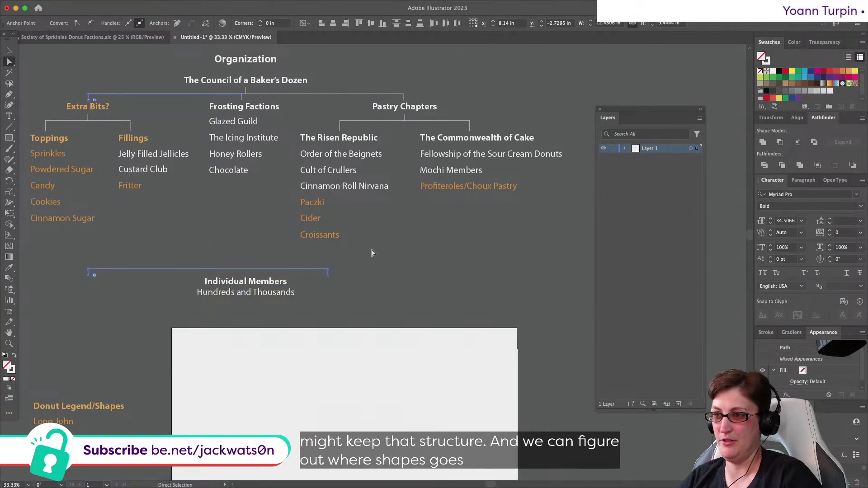
click(404, 95)
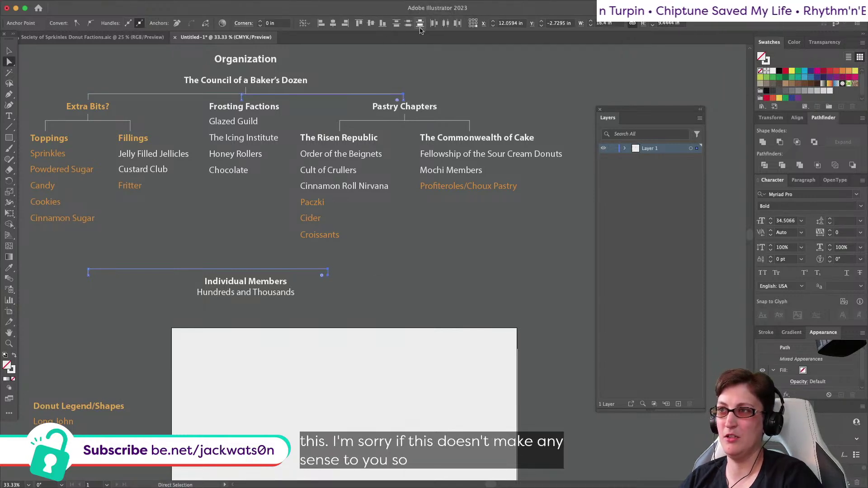
click(345, 24)
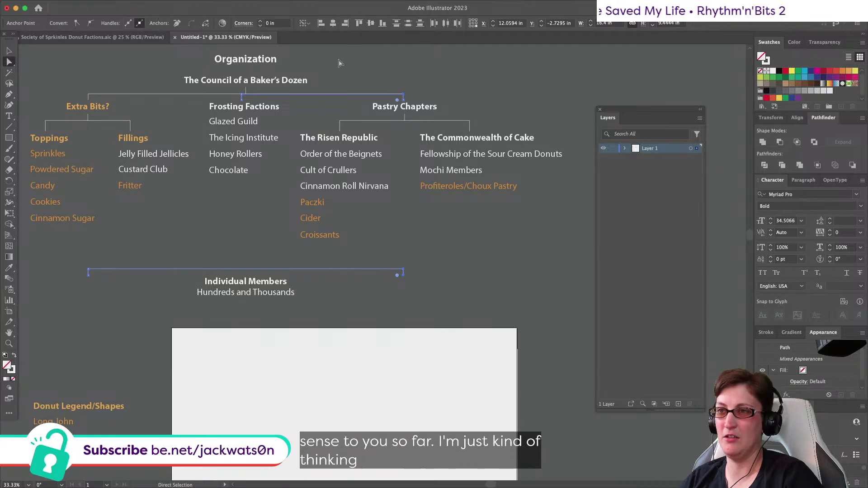
Step: Shift the Frosting Factions column and its connector slightly right to meet the vertical line under The Council of a Baker's Dozen
drag(223, 171, 239, 142)
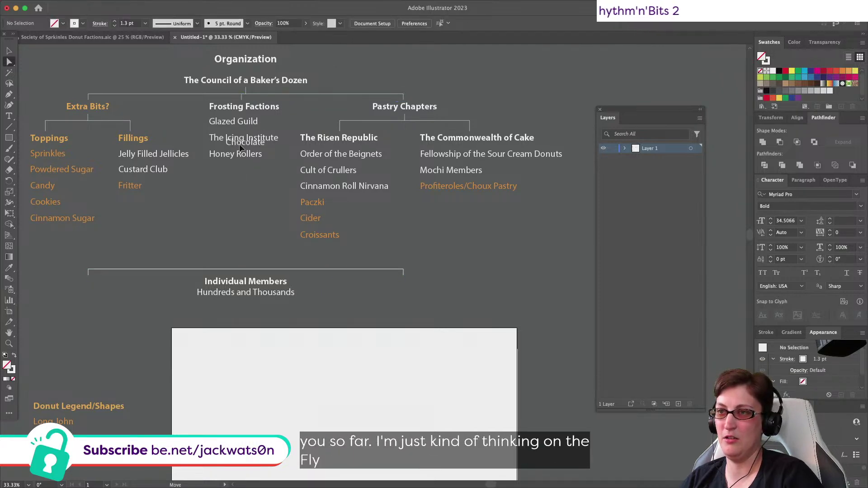
key(super+z)
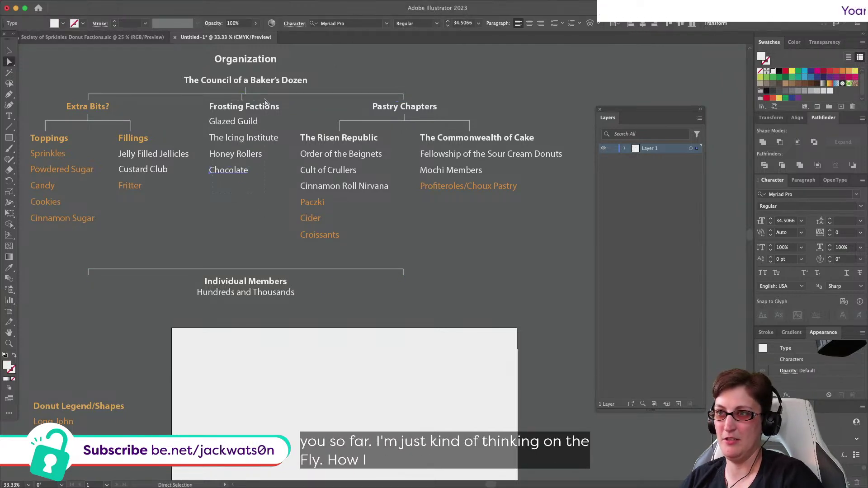
shift+click(242, 95)
drag(242, 96, 245, 93)
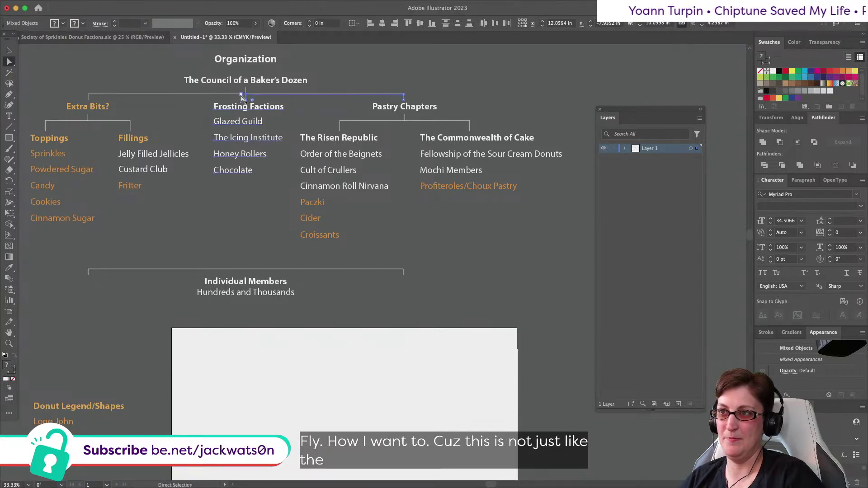
shift+click(246, 94)
click(155, 91)
Step: Move the Donut Legend/Shapes list up beside the organization chart, to the left of the Toppings column
scroll(165, 100, up, 2)
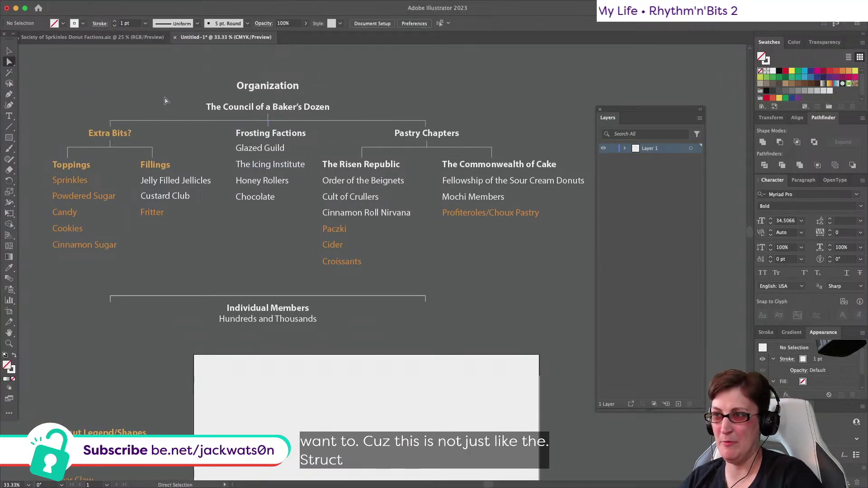
scroll(165, 100, down, 2)
alt+scroll(165, 101, down, 2)
scroll(165, 101, down, 3)
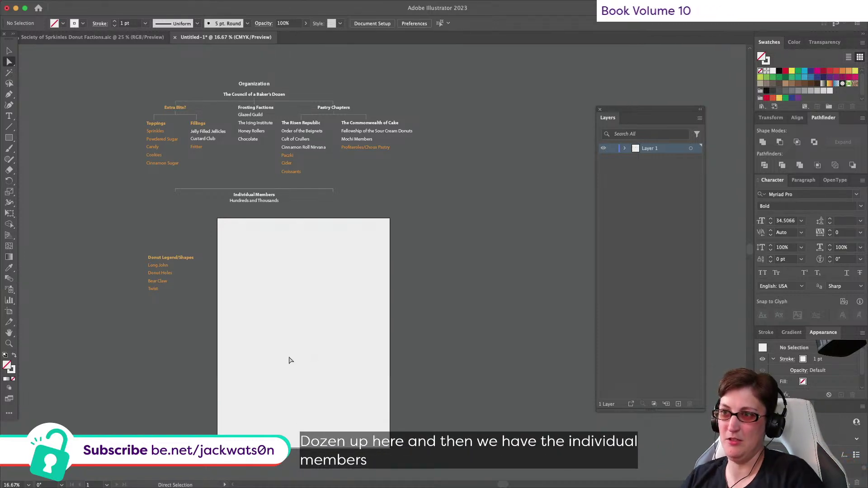
scroll(285, 364, left, 1)
scroll(271, 357, up, 1)
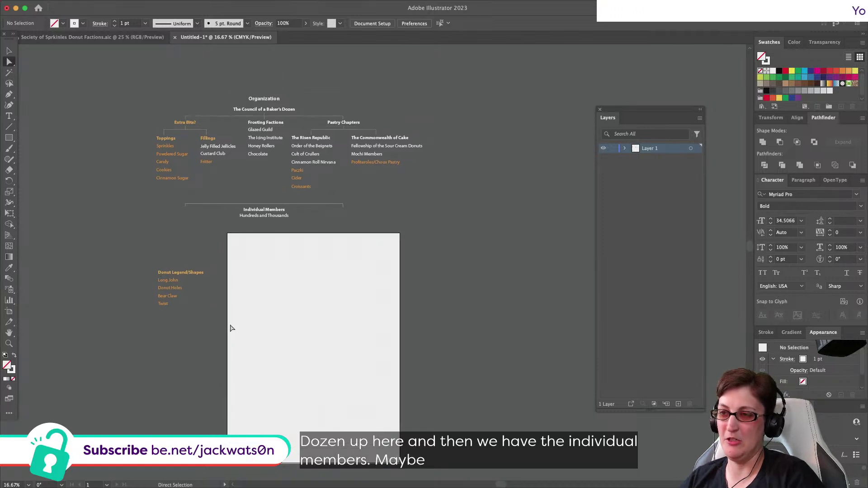
scroll(231, 327, up, 2)
scroll(230, 328, left, 2)
click(201, 312)
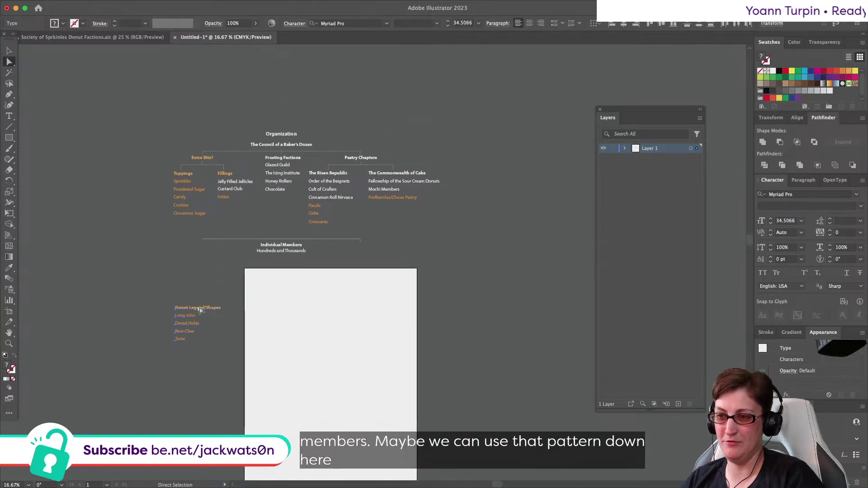
drag(200, 312, 123, 165)
click(144, 144)
Step: Examine the whole organization chart for a suitable place for the Donut Legend/Shapes list
scroll(144, 143, right, 2)
scroll(144, 147, up, 2)
scroll(145, 147, down, 5)
scroll(145, 146, up, 5)
scroll(146, 149, down, 1)
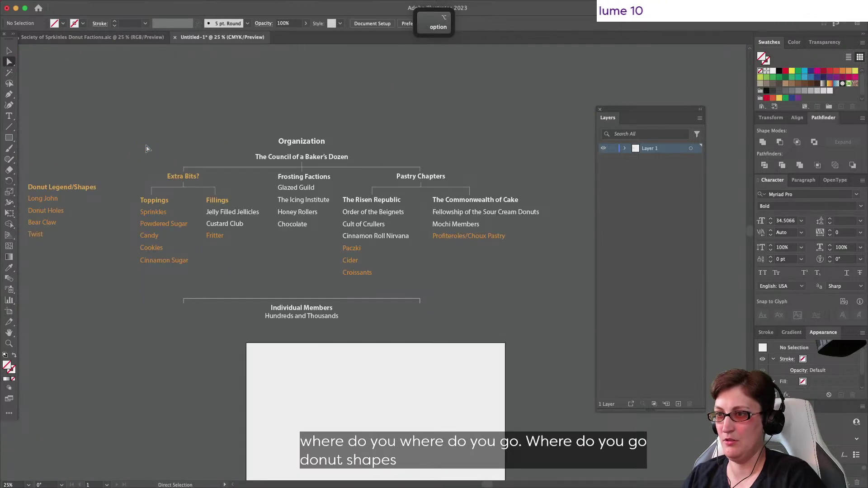
scroll(146, 149, left, 2)
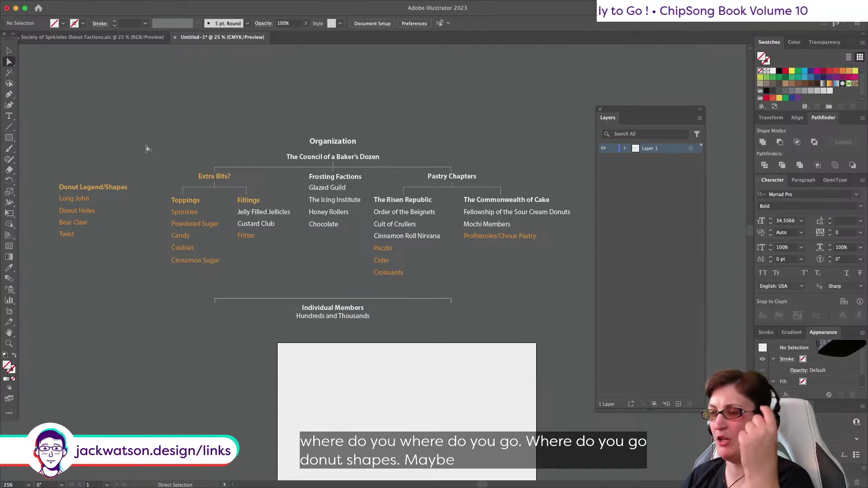
scroll(146, 149, left, 3)
scroll(146, 149, down, 1)
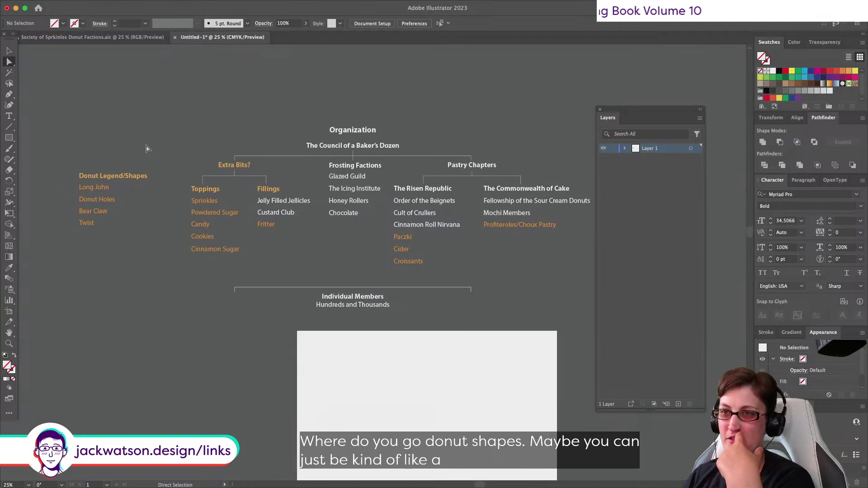
scroll(146, 148, up, 2)
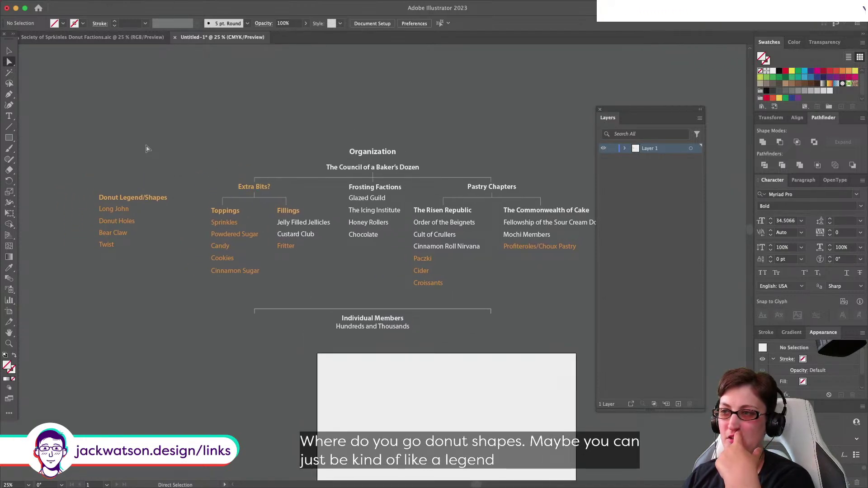
scroll(146, 149, up, 2)
scroll(146, 149, right, 1)
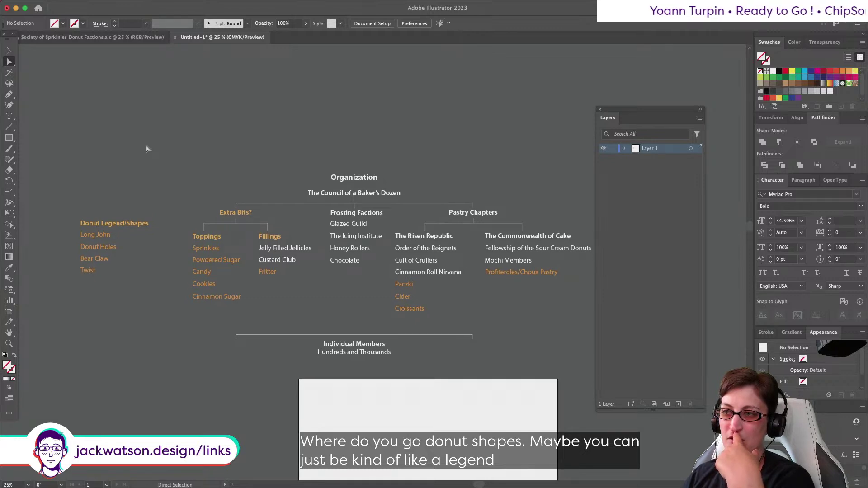
scroll(146, 149, down, 1)
scroll(146, 149, right, 1)
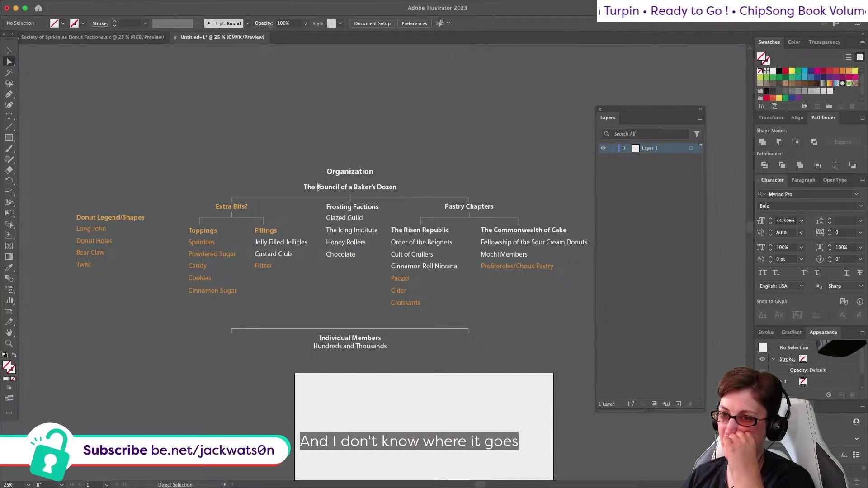
Step: Move the Donut Legend/Shapes list above the chart, to the upper right of the Organization heading
click(84, 252)
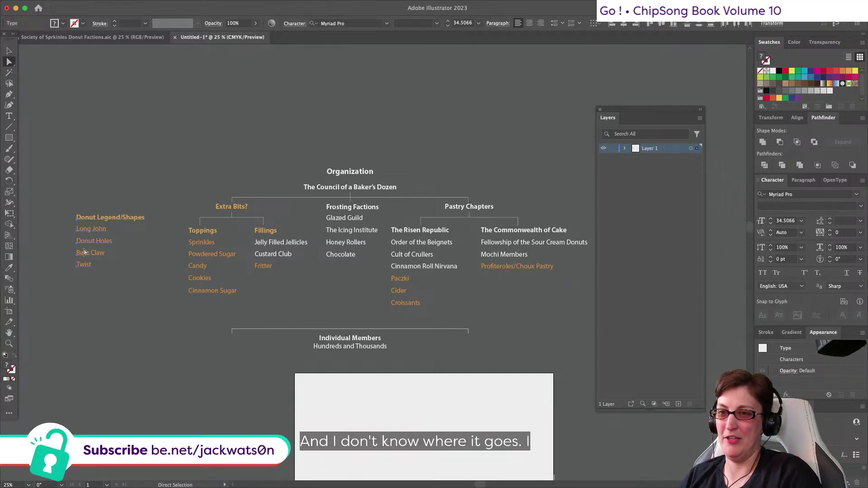
drag(102, 248, 445, 142)
click(382, 140)
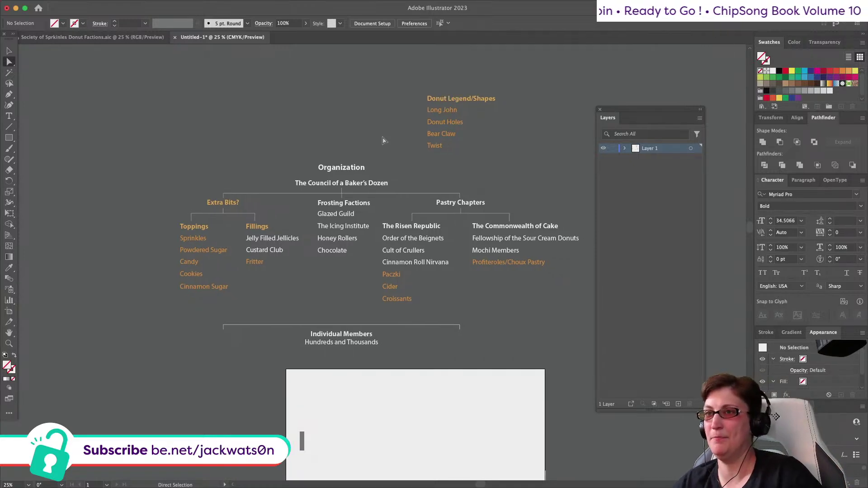
Step: Copy the faction names and their icons, from The Glazed Guild through Custard Club, from the factions document into Untitled-1
click(123, 37)
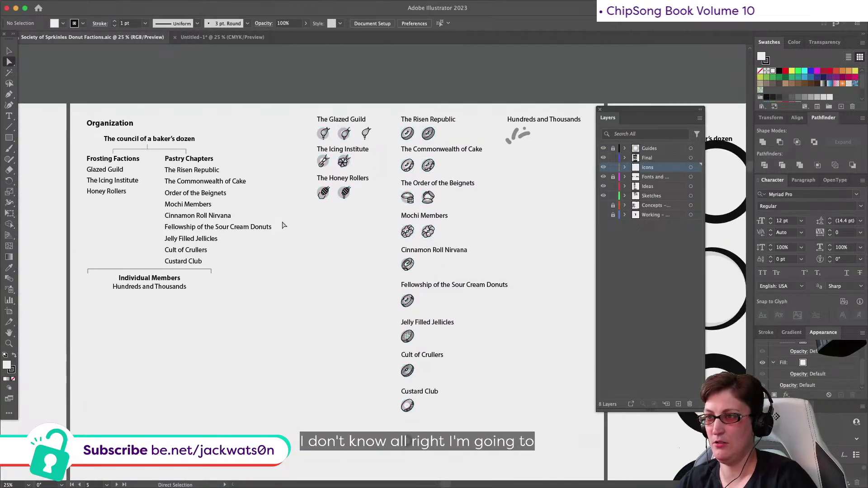
scroll(319, 225, down, 1)
key(v)
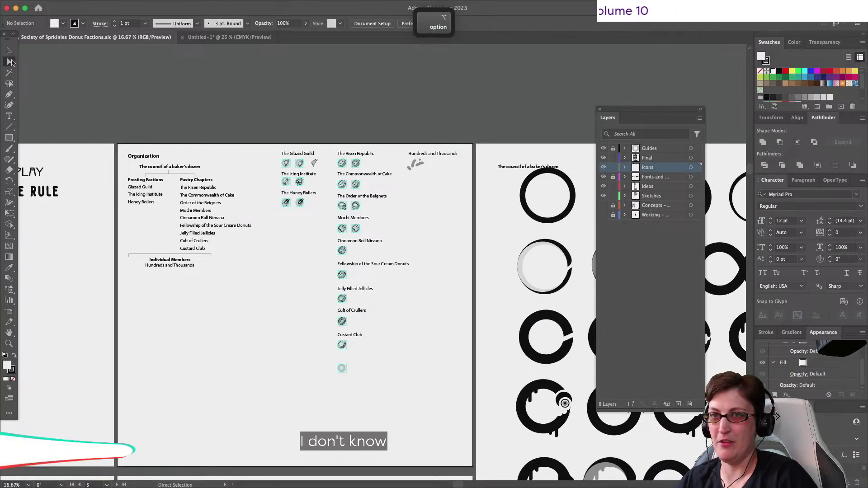
drag(271, 137, 372, 378)
key(super+c)
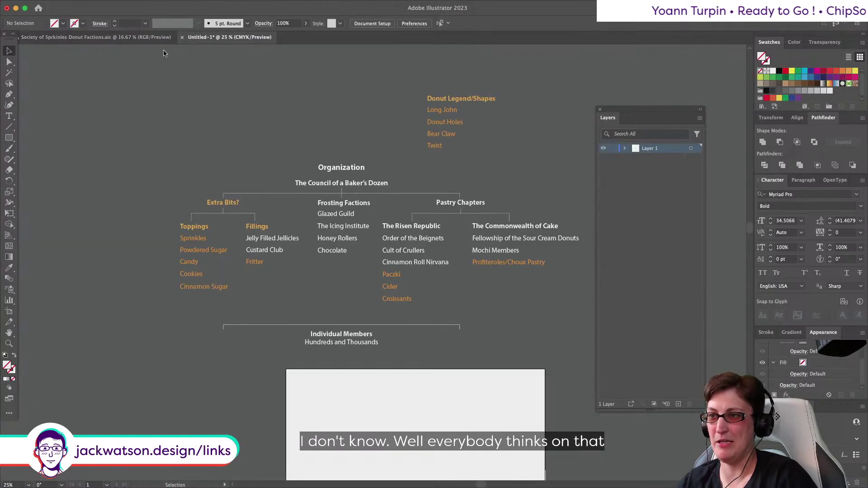
click(212, 37)
key(super+v)
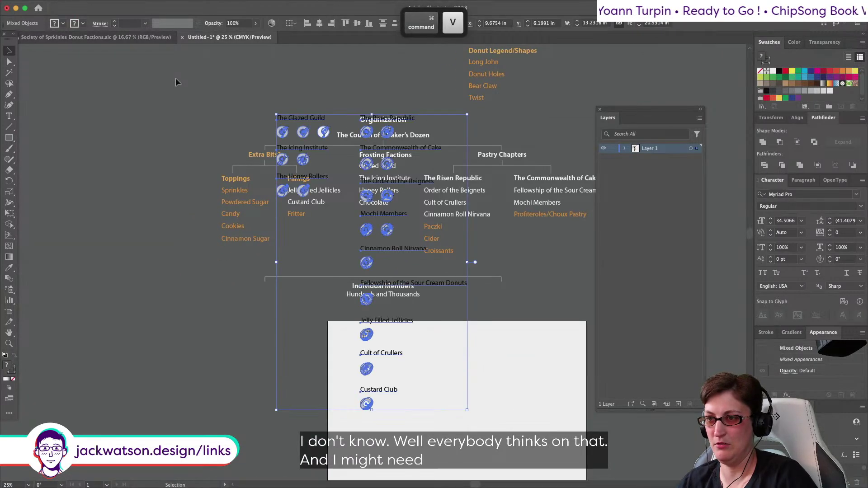
Step: Move the pasted faction names and icons off the chart and down onto the blank artboard
drag(387, 196, 528, 420)
scroll(408, 349, down, 4)
scroll(408, 349, right, 4)
scroll(408, 349, down, 5)
scroll(407, 349, right, 4)
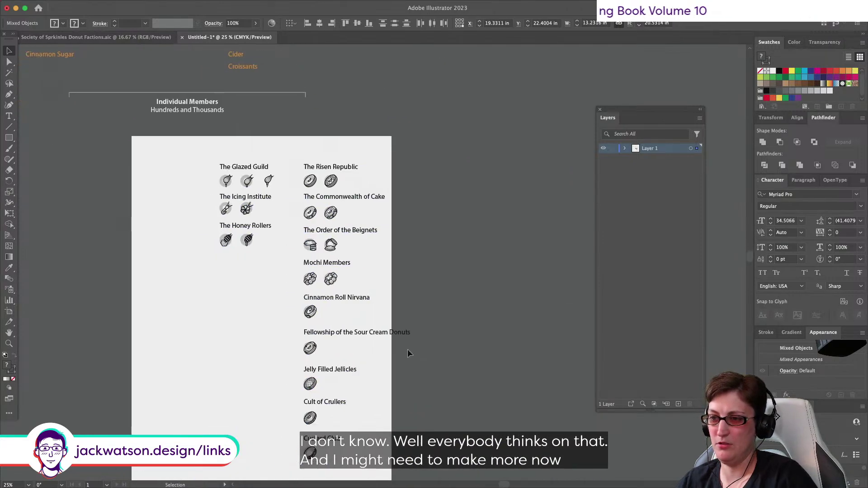
click(363, 400)
Step: Review the pasted faction icons against the organization chart, then inspect the Glazed Guild, Icing Institute and Honey Rollers icons up close
scroll(357, 413, up, 4)
scroll(357, 414, left, 3)
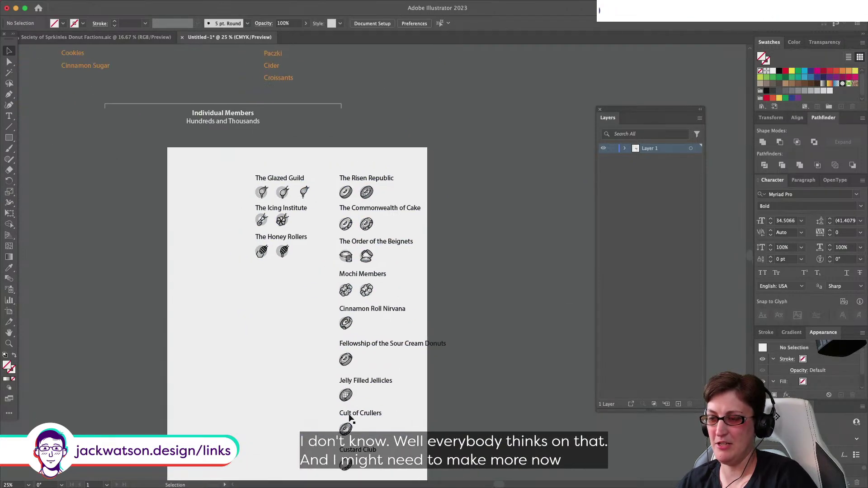
scroll(299, 271, down, 3)
scroll(299, 272, right, 1)
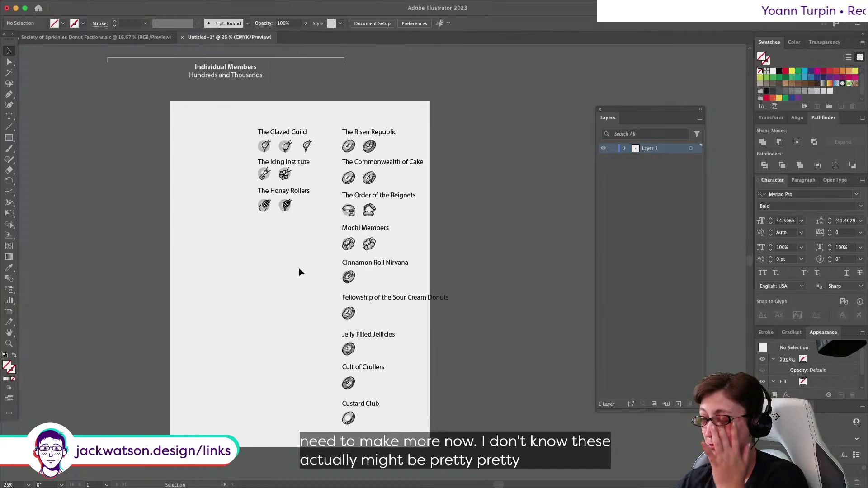
scroll(300, 272, up, 5)
scroll(299, 271, left, 3)
scroll(300, 272, up, 1)
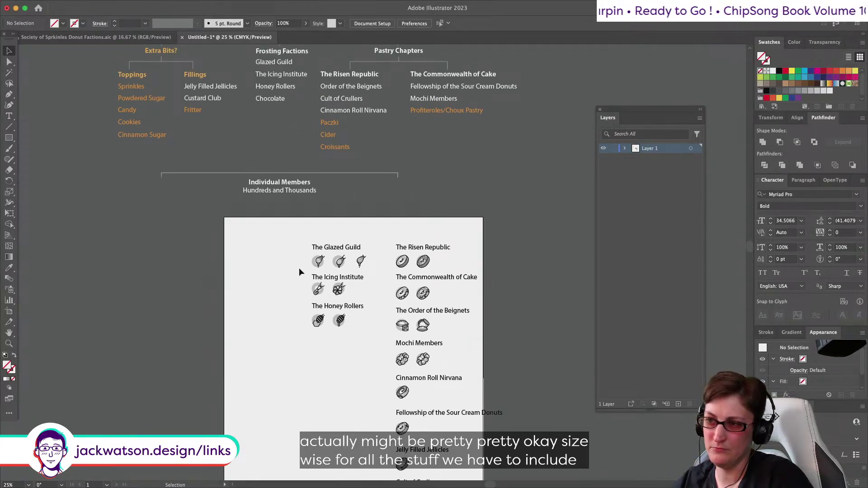
alt+scroll(329, 267, up, 2)
alt+scroll(330, 267, up, 1)
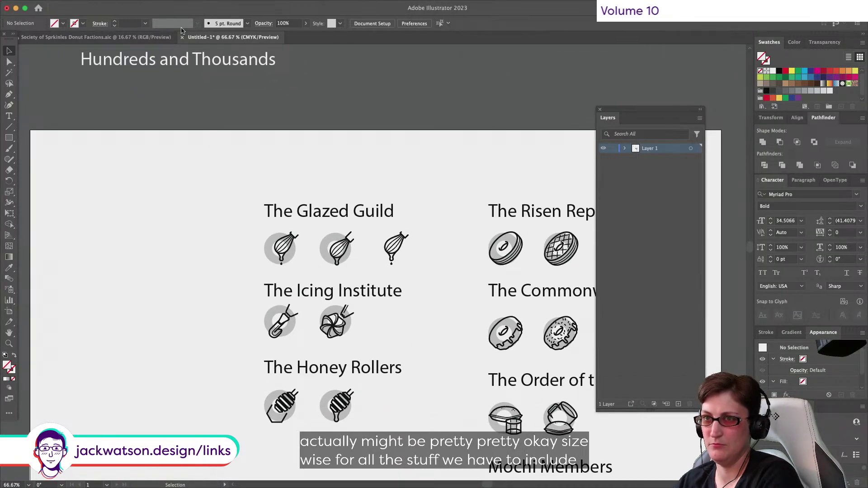
Step: Check the one-color faction lock-ups in the factions document for the icon used with The Glazed Guild
click(157, 38)
scroll(208, 142, down, 10)
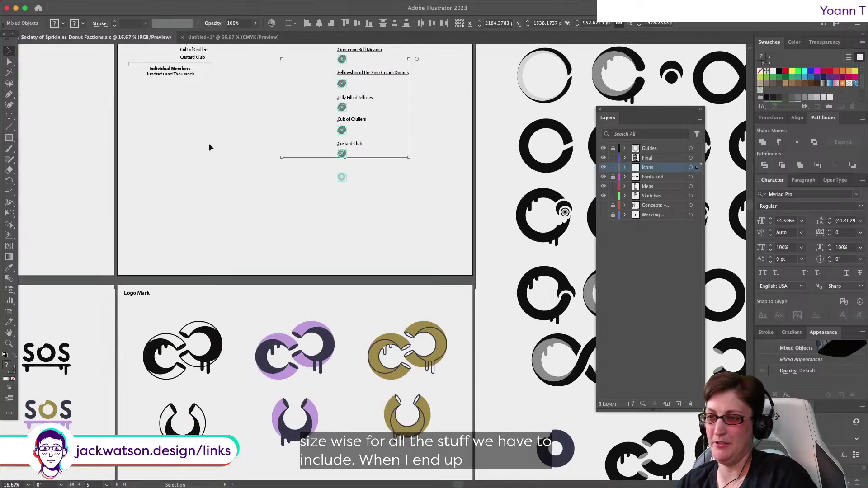
scroll(209, 147, down, 5)
scroll(209, 147, right, 5)
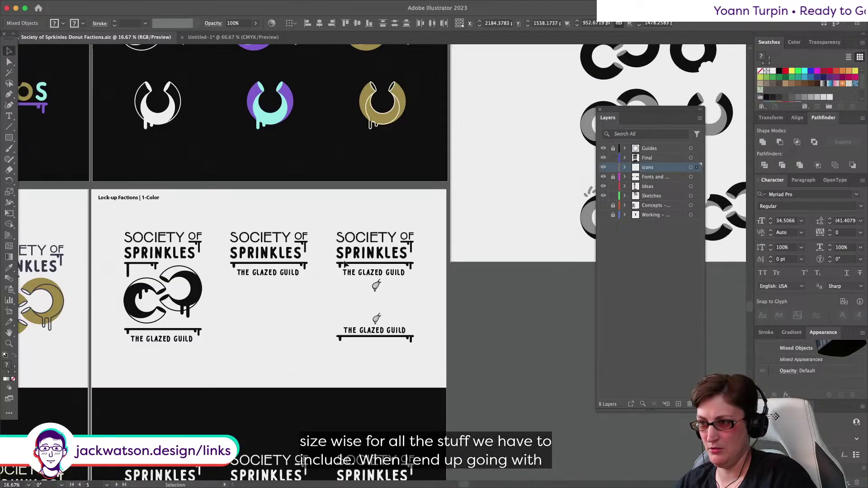
key(alt)
Step: In Untitled-1, delete the first and third Glazed Guild icons and the first Icing Institute icon
click(244, 36)
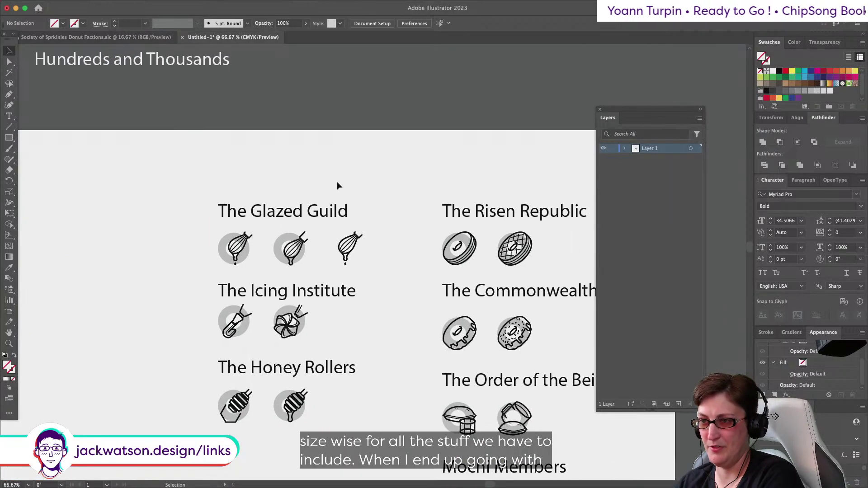
drag(371, 277, 338, 236)
key(BackSpace)
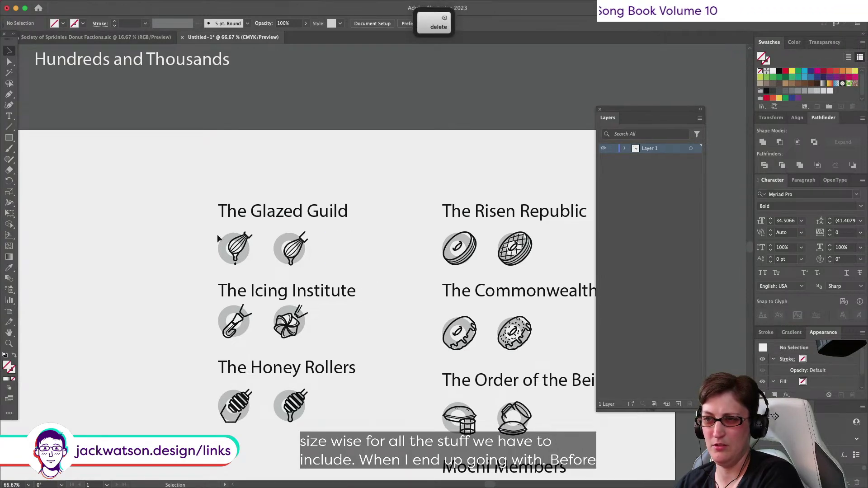
click(233, 264)
scroll(238, 266, down, 3)
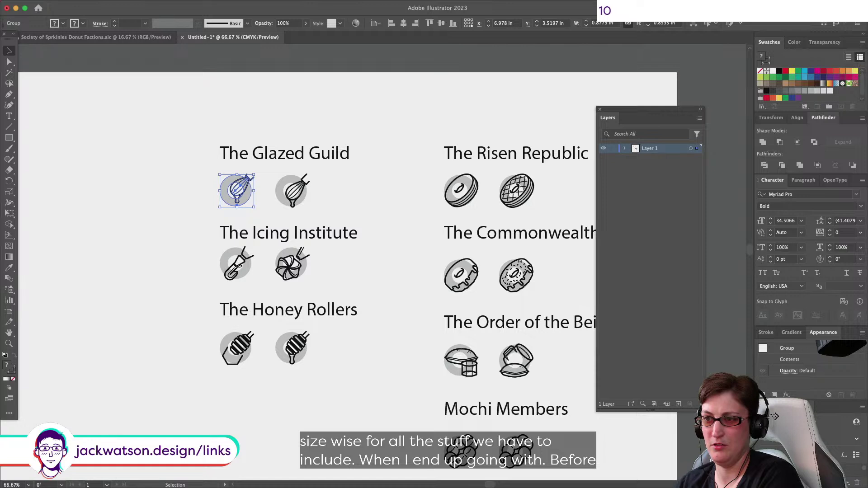
scroll(196, 222, down, 2)
key(BackSpace)
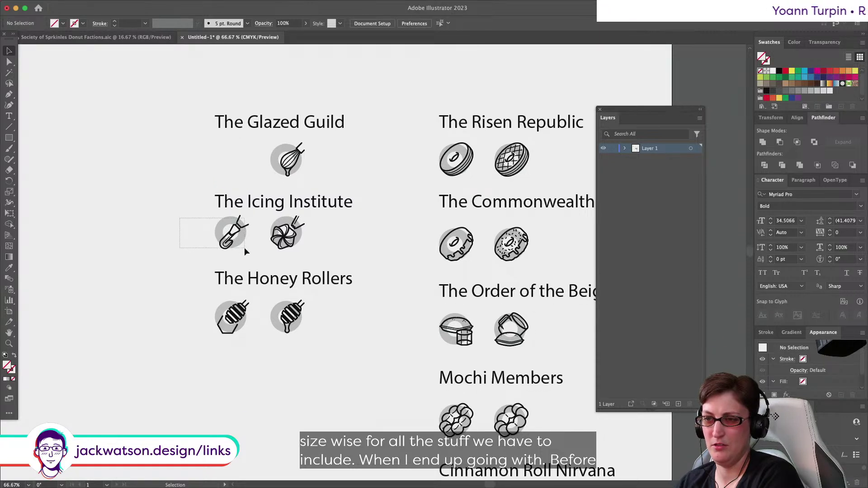
drag(244, 248, 244, 249)
key(BackSpace)
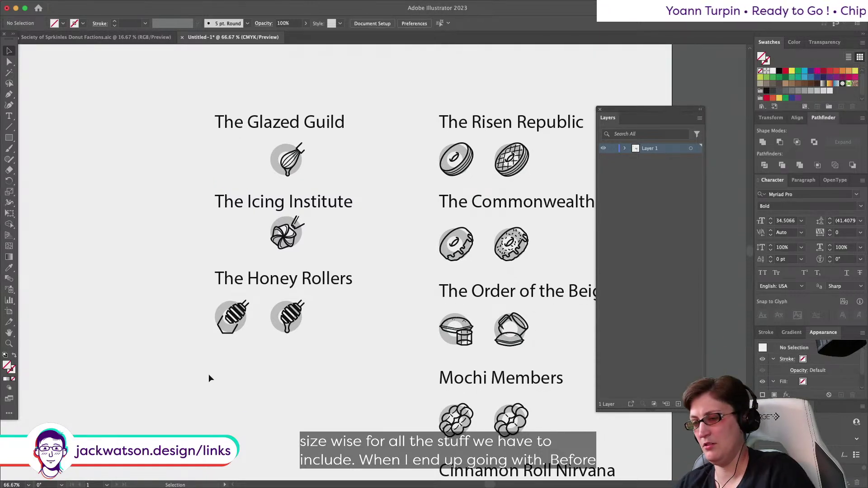
Step: Delete the first Honey Rollers icon, the one with the hexagon, from the artboard
alt+scroll(208, 373, down, 1)
drag(183, 348, 241, 320)
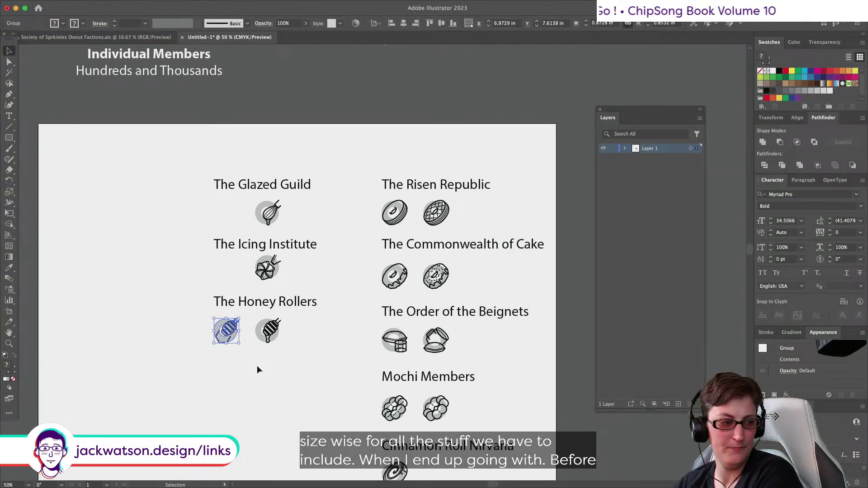
scroll(257, 366, left, 3)
drag(256, 365, 303, 316)
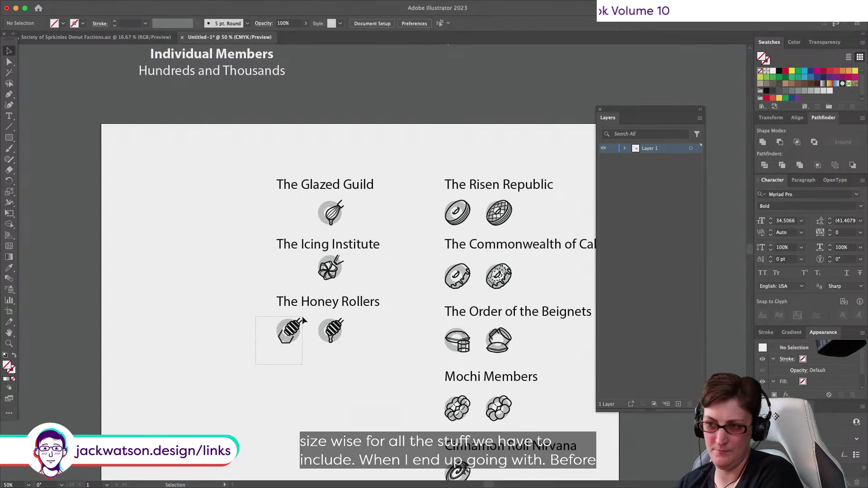
key(Delete)
Step: Review the remaining pastry faction icons on the artboard, from The Risen Republic down to the Custard Club, for ones worth reusing
scroll(351, 357, right, 3)
scroll(351, 358, right, 2)
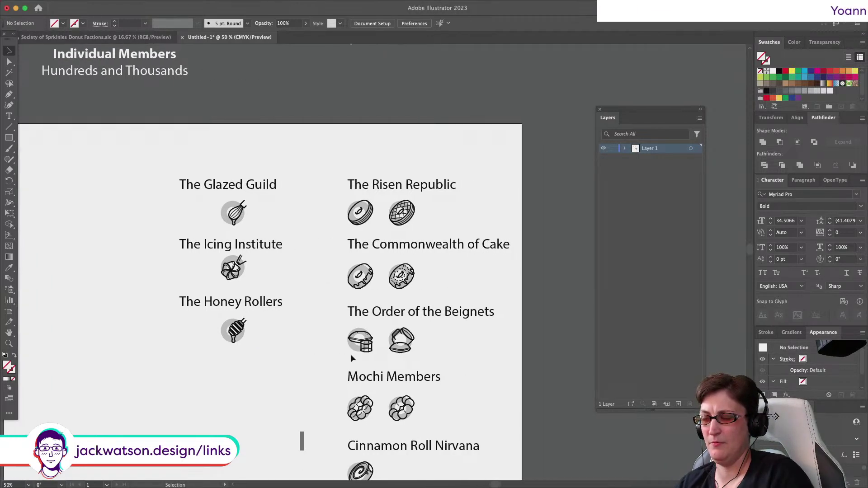
scroll(373, 213, down, 2)
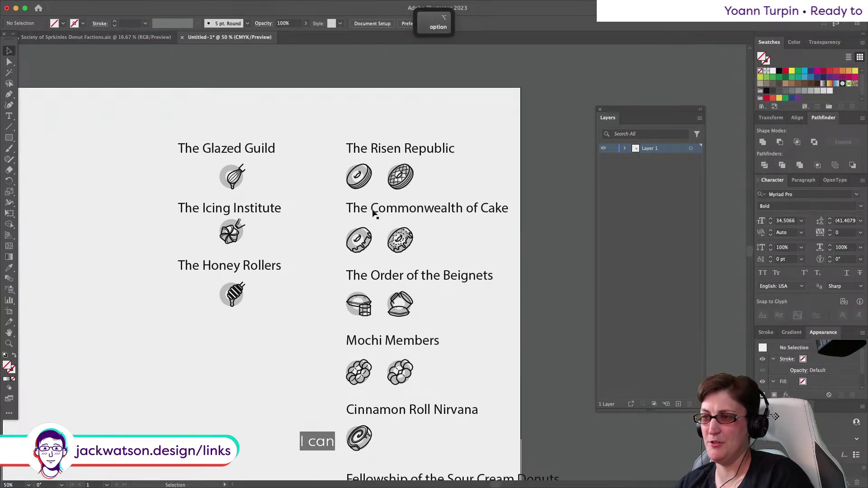
alt+scroll(374, 213, down, 1)
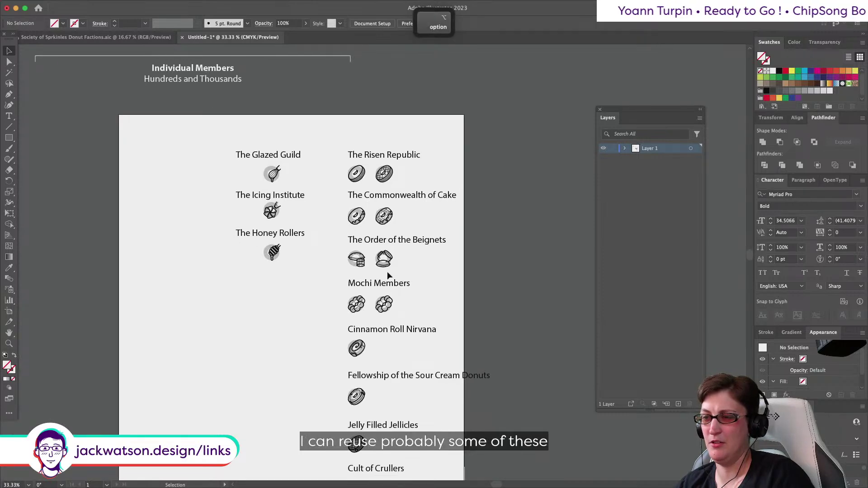
alt+scroll(387, 272, up, 1)
scroll(387, 271, down, 4)
scroll(387, 273, down, 2)
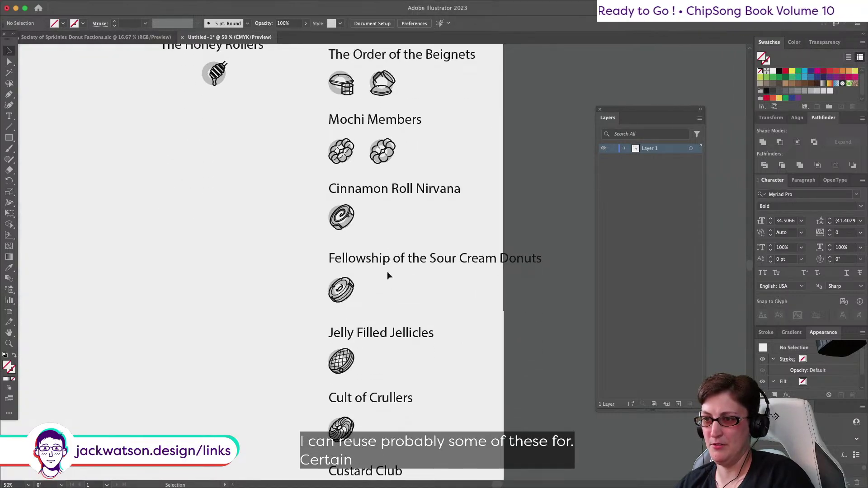
alt+scroll(387, 273, down, 2)
alt+scroll(387, 272, up, 2)
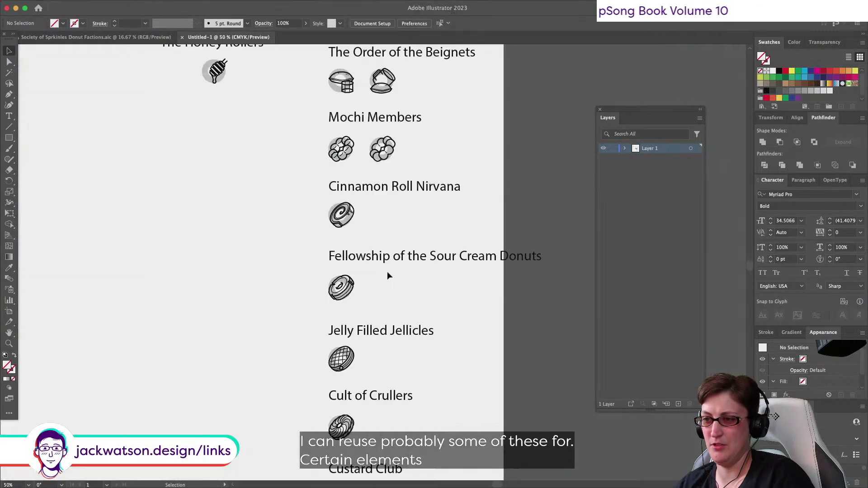
scroll(387, 272, up, 6)
scroll(388, 276, up, 2)
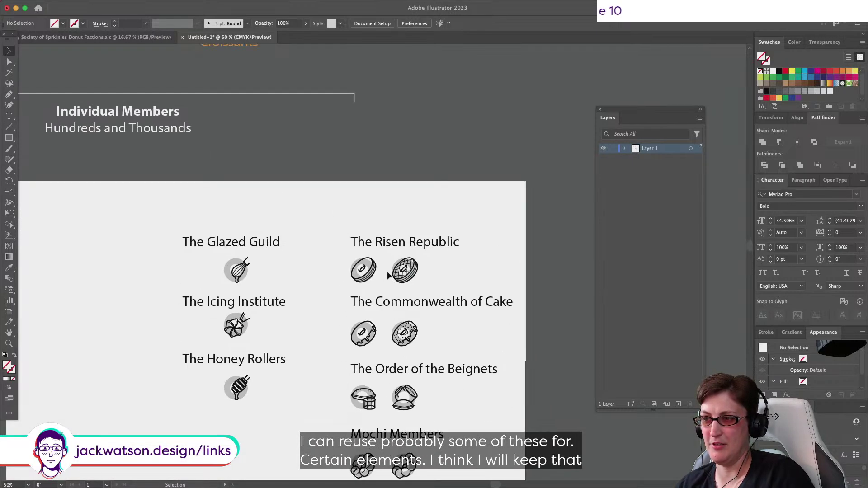
click(401, 348)
drag(427, 287, 390, 255)
click(307, 223)
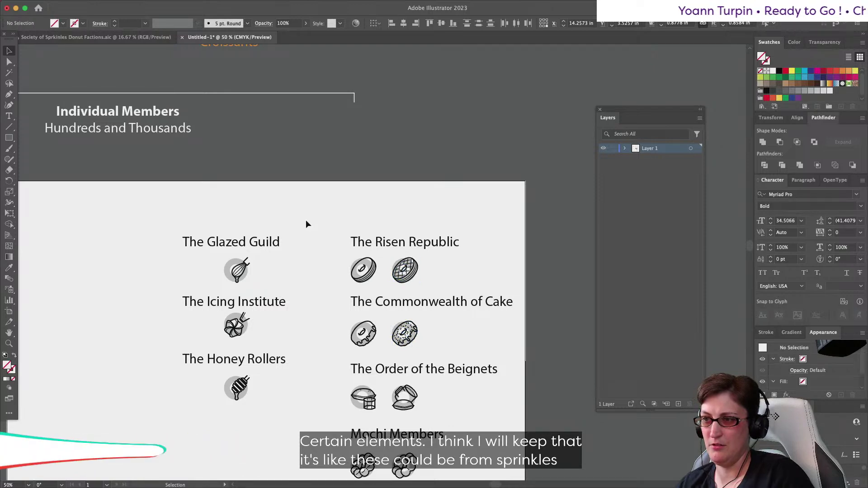
Step: Compare the icons on the artboard with the organization chart's groups to see which factions still need icons
scroll(306, 224, down, 4)
scroll(307, 224, up, 4)
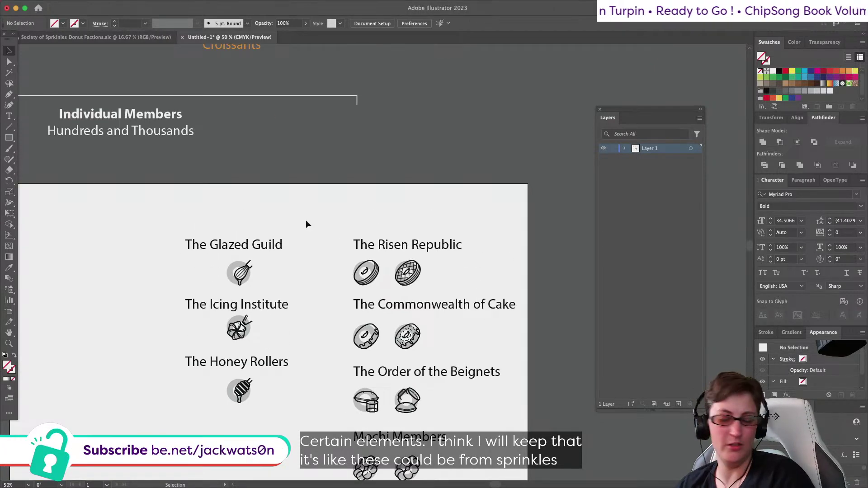
scroll(307, 223, down, 1)
scroll(307, 224, left, 3)
scroll(306, 224, up, 7)
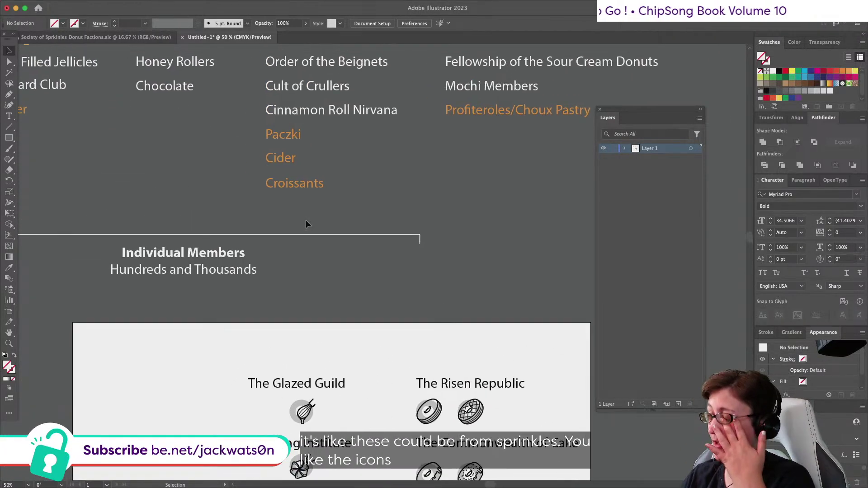
scroll(307, 224, up, 3)
scroll(306, 223, left, 2)
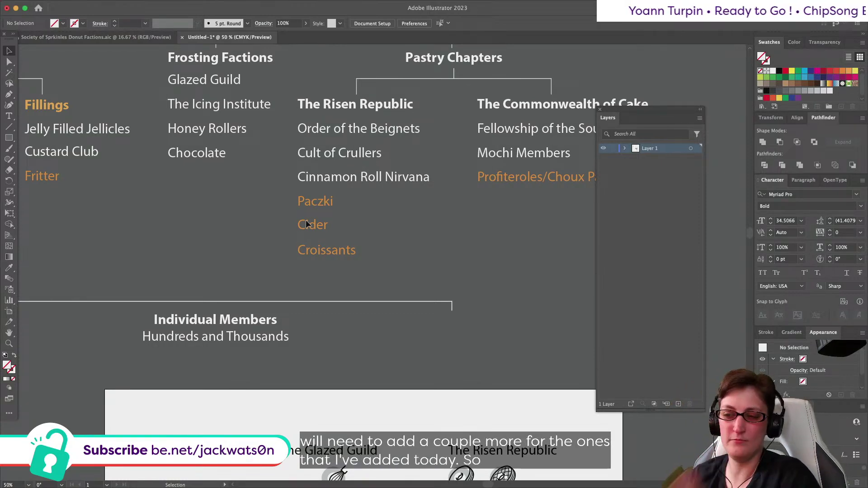
scroll(306, 224, down, 1)
scroll(306, 223, left, 8)
scroll(306, 224, down, 1)
scroll(307, 224, right, 3)
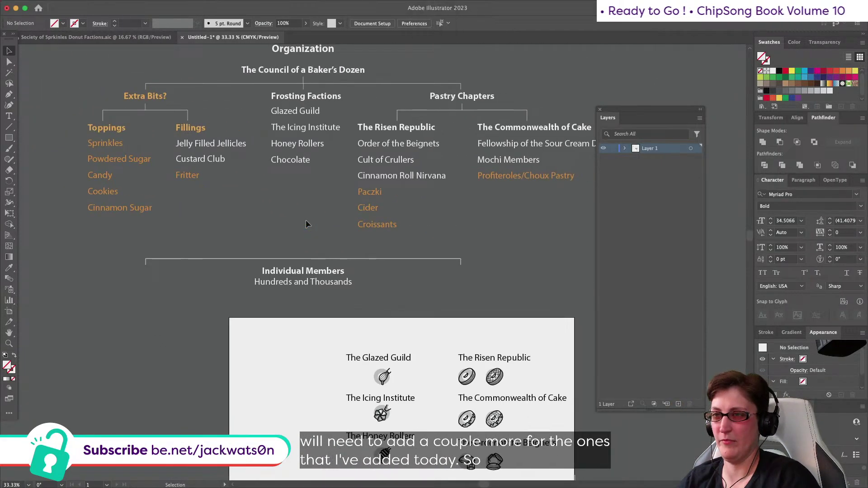
scroll(307, 224, down, 4)
scroll(307, 224, left, 4)
scroll(307, 224, up, 4)
scroll(306, 224, right, 2)
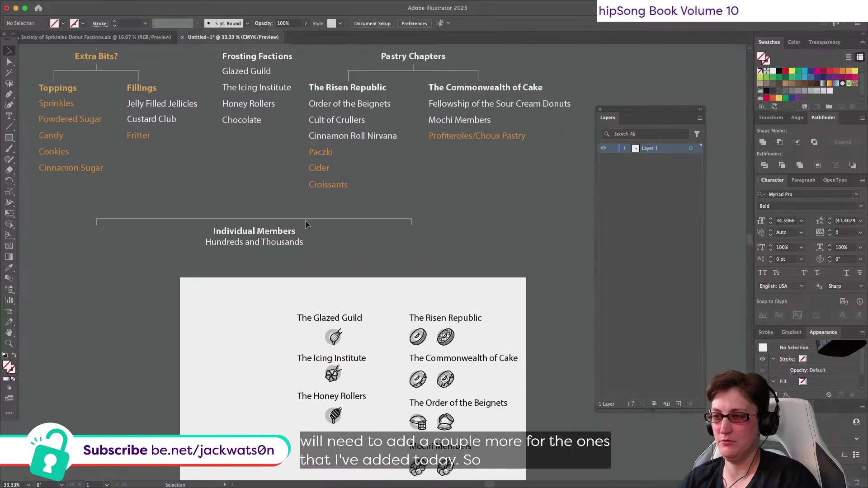
scroll(307, 224, up, 5)
scroll(307, 224, left, 2)
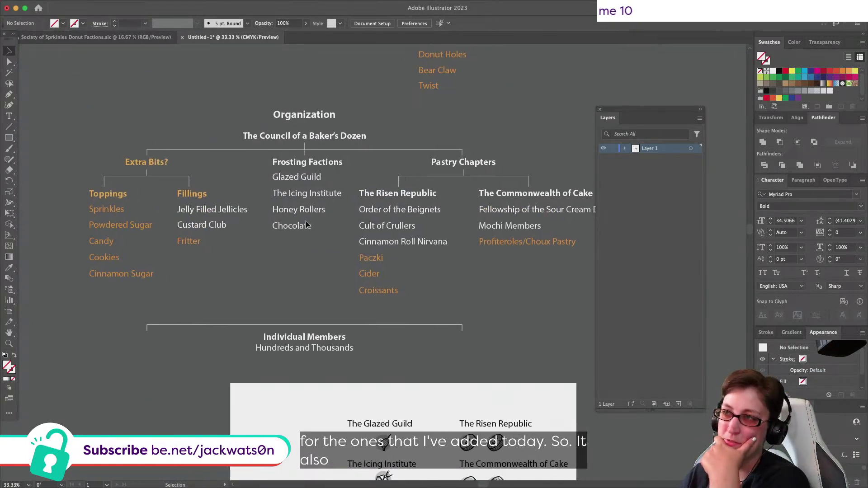
scroll(307, 223, left, 1)
scroll(307, 224, right, 1)
scroll(307, 224, down, 1)
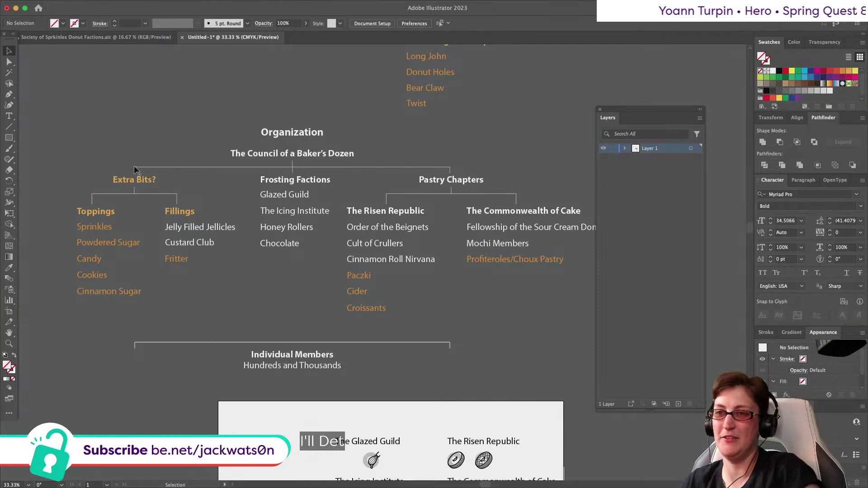
Step: Rename the "Extra Bits?" heading in the organization chart as "Extra Bits Detachments"
key(t)
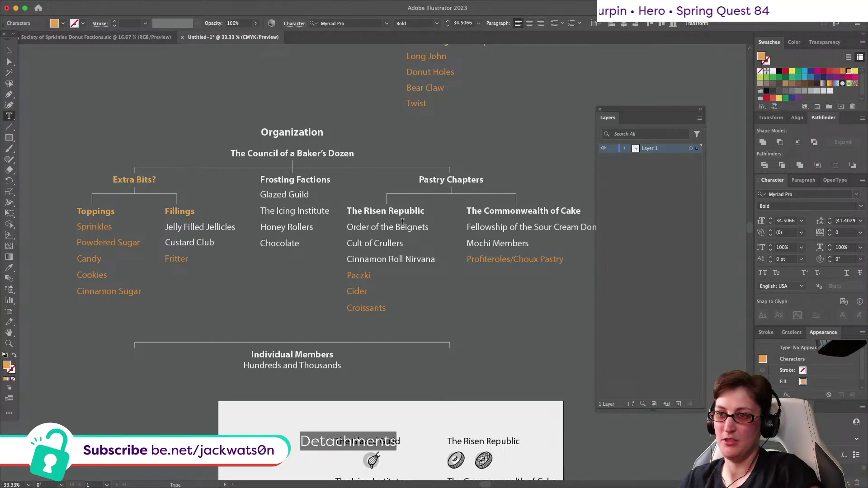
key(BackSpace)
text(Detachments)
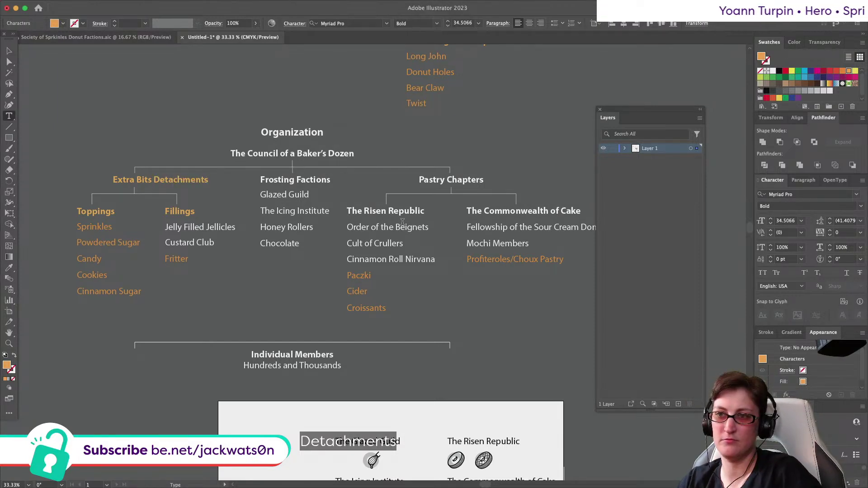
key(Left)
key(Left)
key(Left)
key(Left)
key(Left)
key(Left)
key(Left)
key(Left)
key(Left)
key(Left)
key(Left)
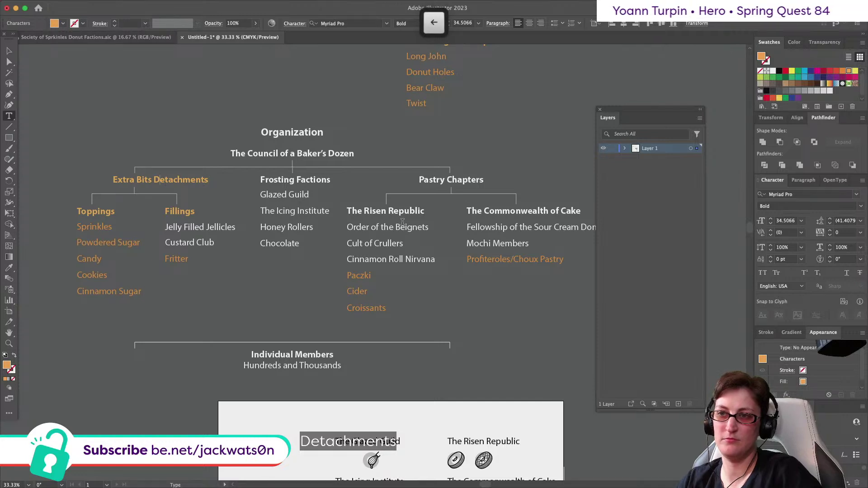
key(Right)
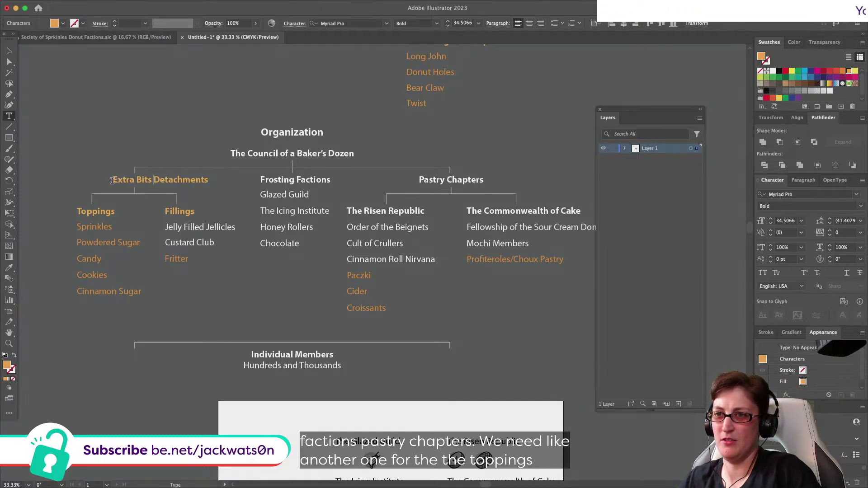
Step: Replace the heading above Toppings and Fillings with "Company of Extra Bits"
drag(112, 181, 210, 184)
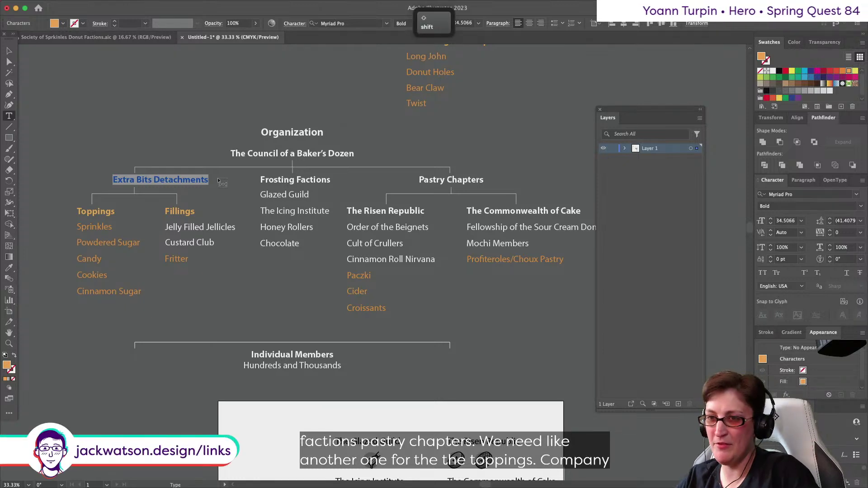
text(Company)
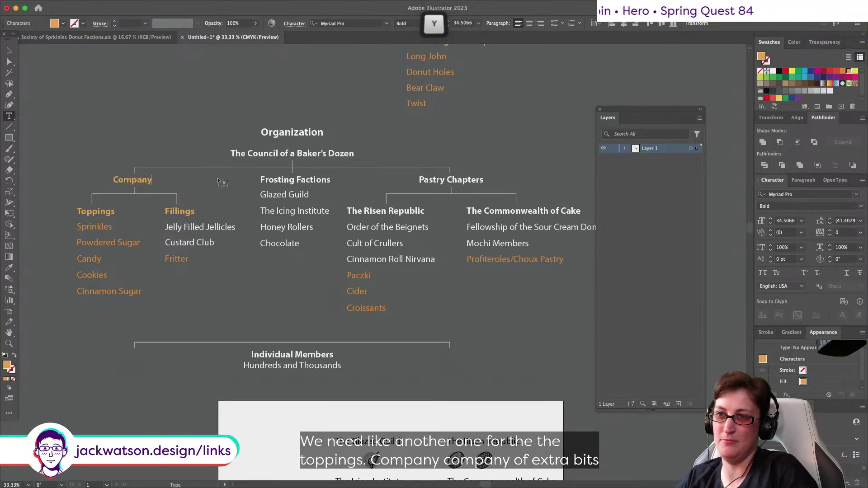
text( of Extra Bits)
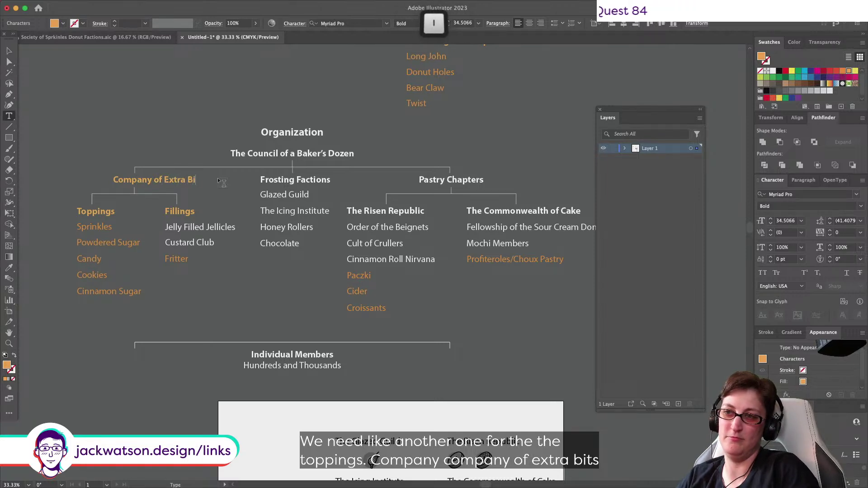
click(9, 50)
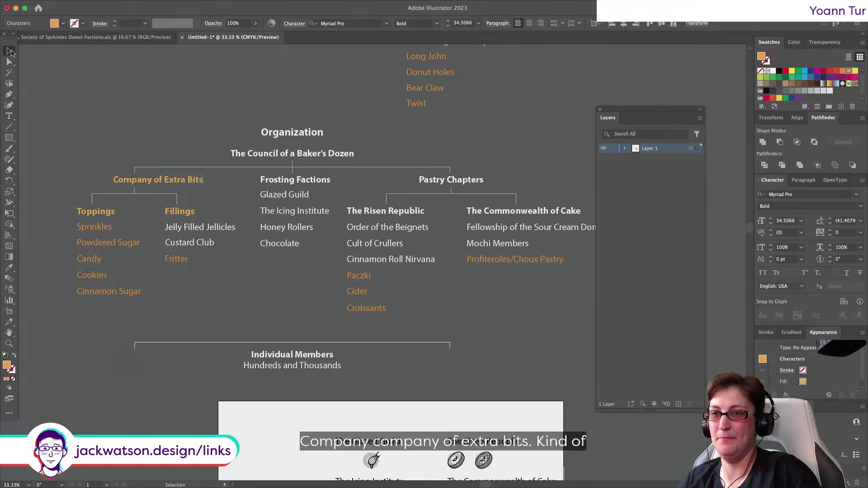
Step: Center the "Company of Extra Bits" heading horizontally on the short connector line beneath it
click(145, 185)
shift+click(136, 195)
click(135, 193)
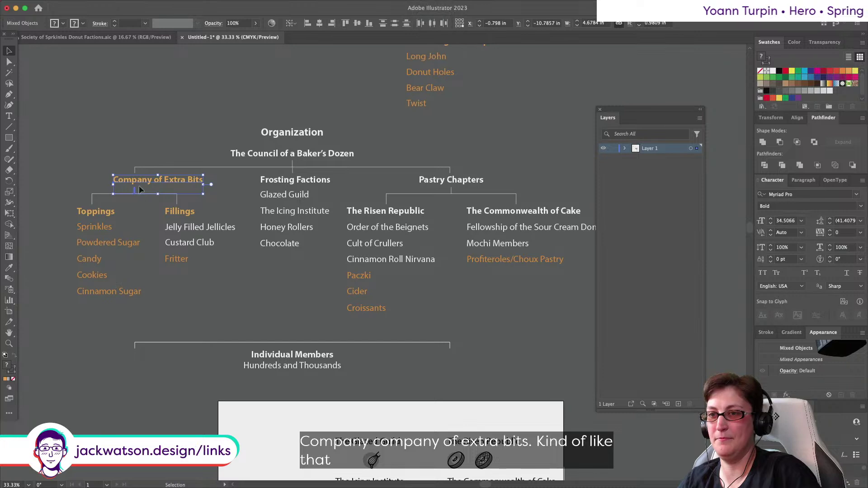
click(320, 23)
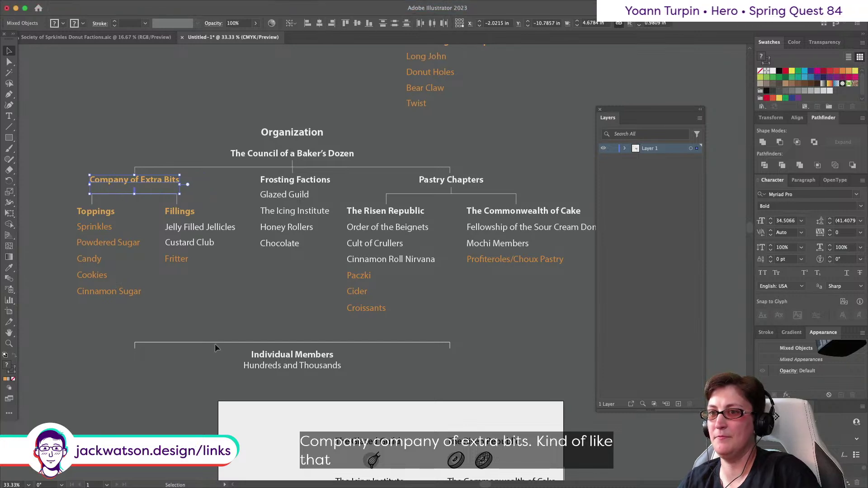
click(227, 289)
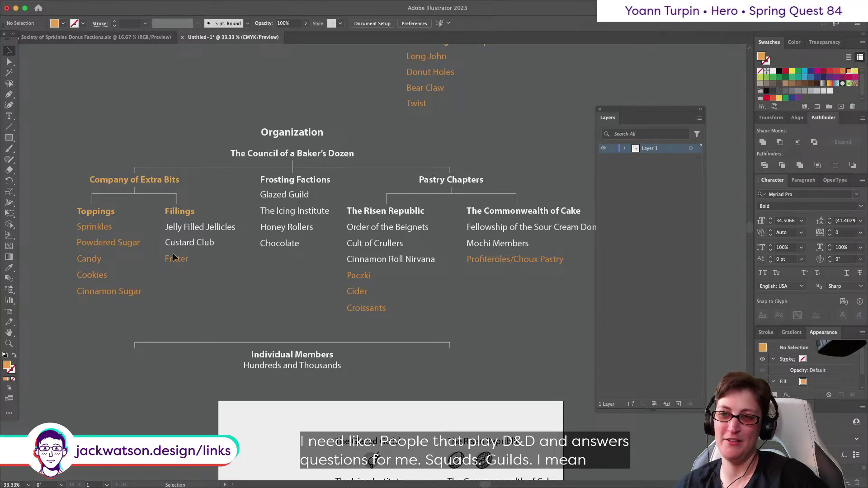
Step: Rename the Sprinkles entry under Toppings as "Sprinkle Squad" and deselect it
click(110, 229)
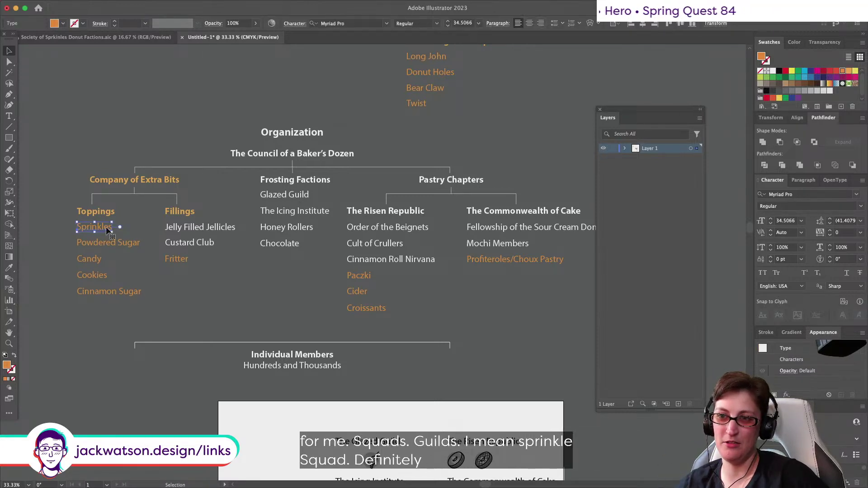
double_click(111, 228)
text(Squad)
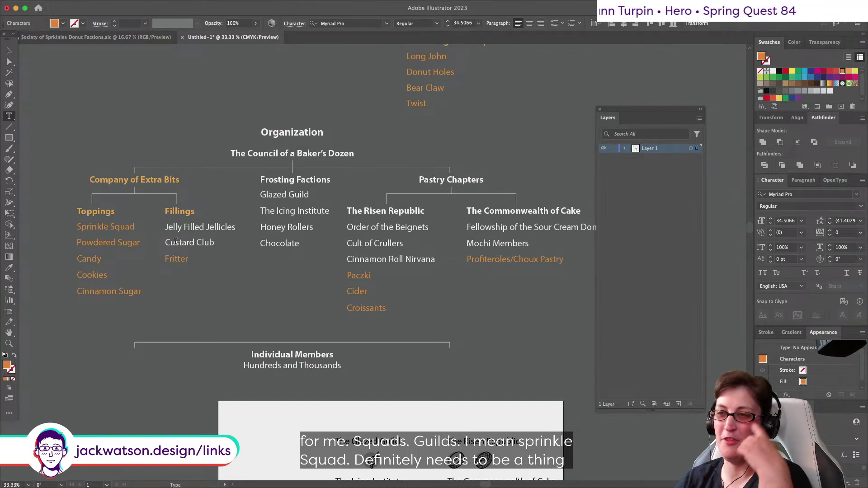
key(Escape)
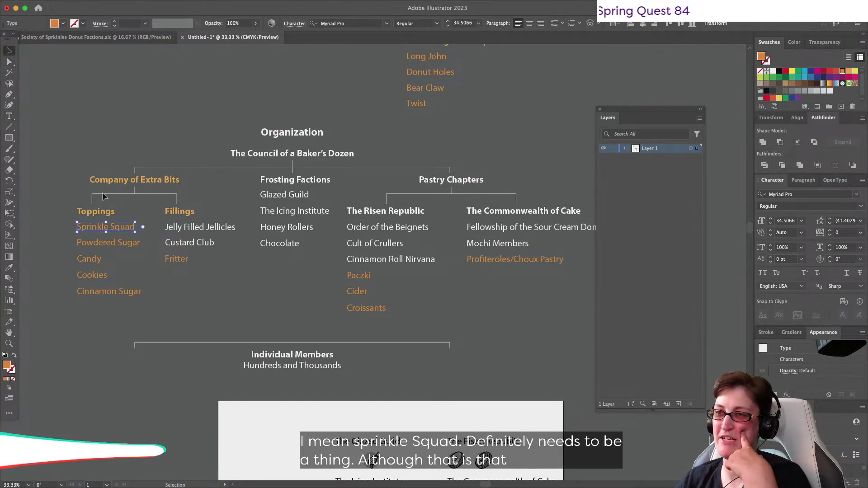
scroll(103, 195, up, 1)
scroll(103, 194, down, 2)
scroll(103, 195, left, 3)
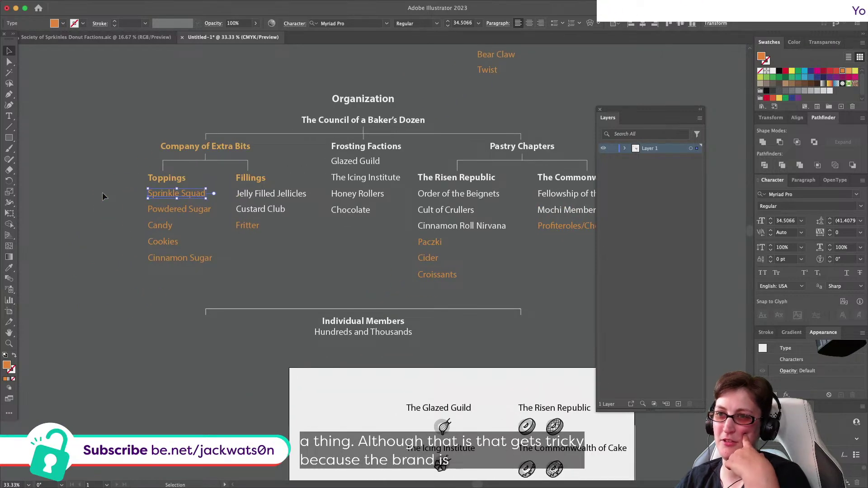
click(102, 191)
scroll(102, 192, right, 2)
scroll(102, 192, down, 1)
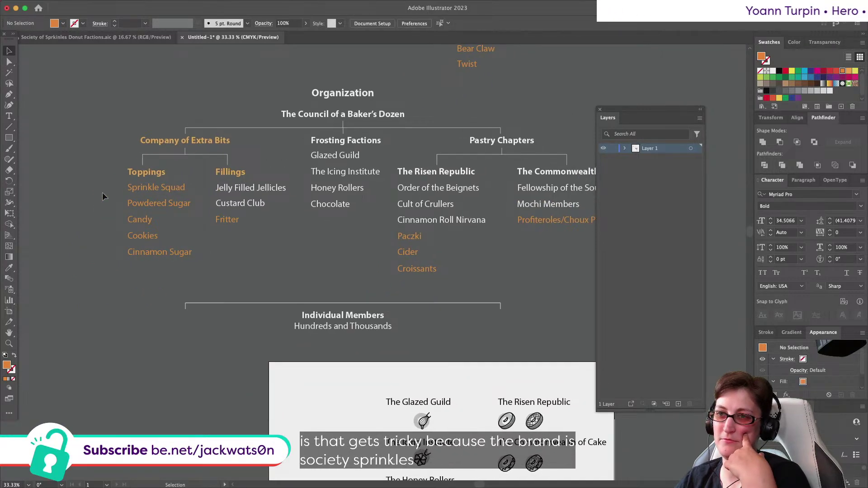
scroll(102, 191, right, 1)
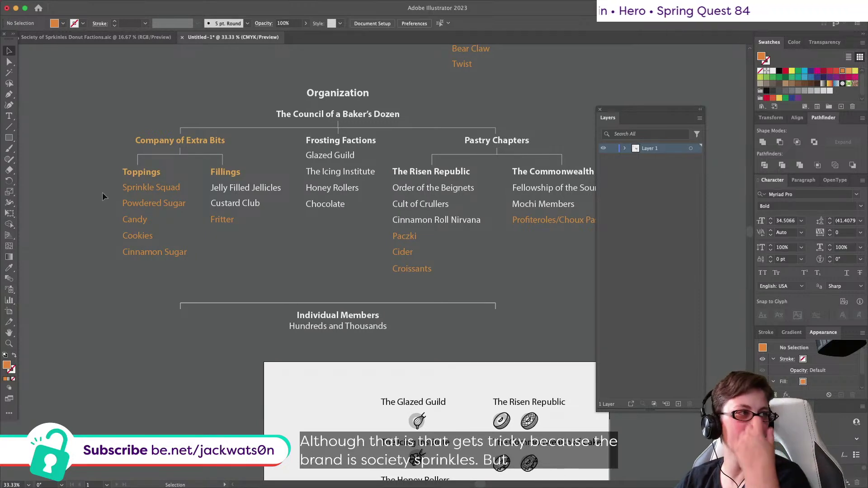
triple_click(158, 188)
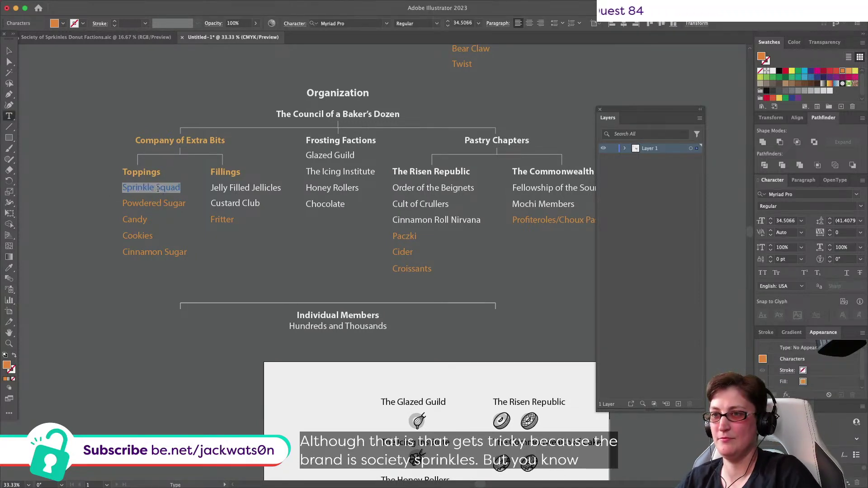
click(141, 200)
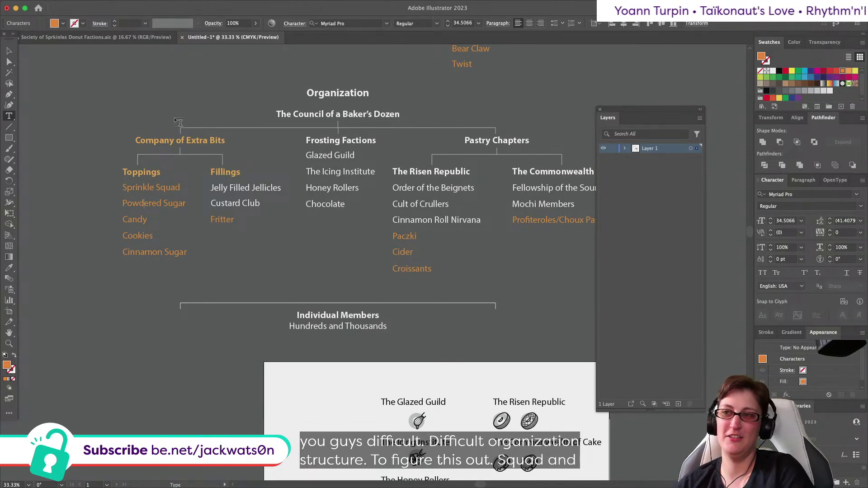
Step: Replace "Company" with "Guild" in the heading above Toppings and Fillings so it reads "Guild of Extra Bits"
drag(182, 141, 132, 143)
double_click(138, 143)
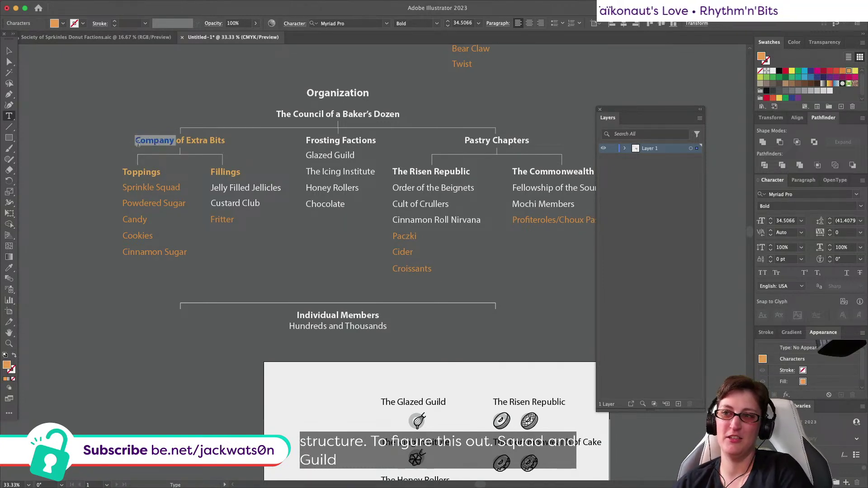
text(Guild)
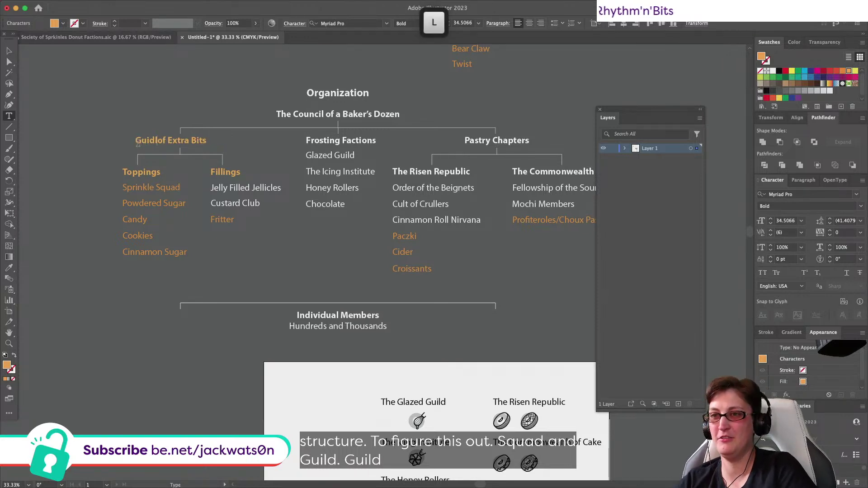
text( of)
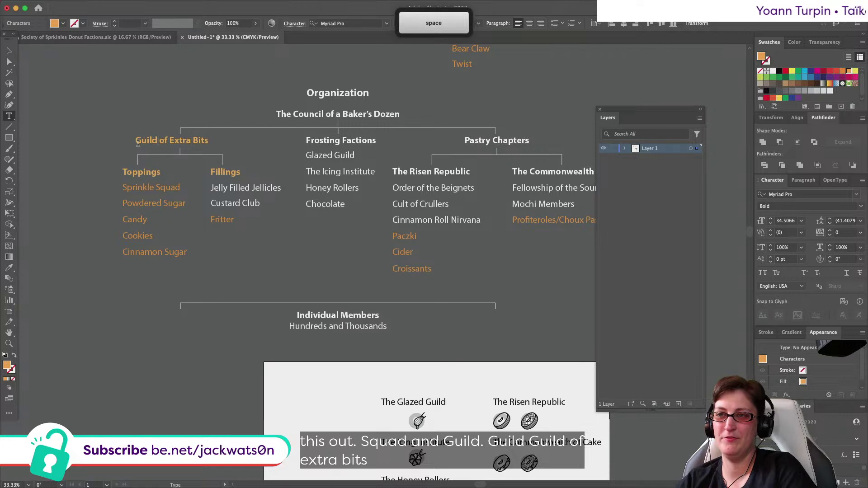
click(8, 50)
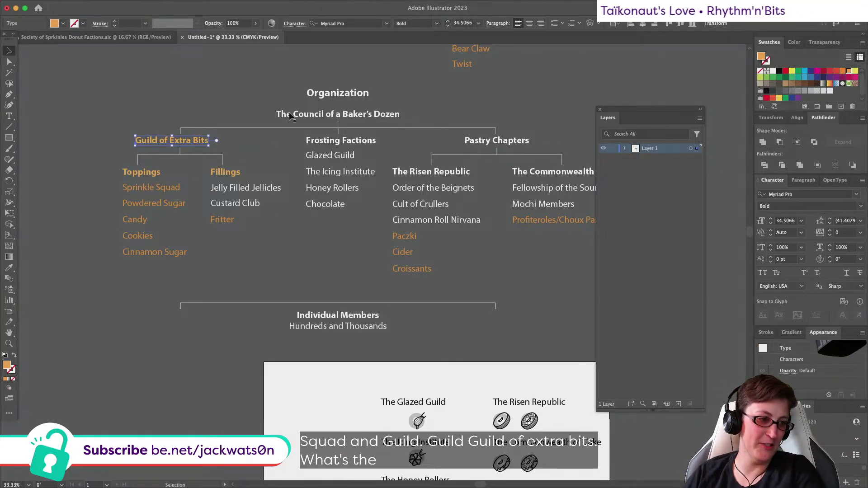
Step: Center the "Guild of Extra Bits" heading horizontally with the bracket connector beneath it and deselect both
key(shift)
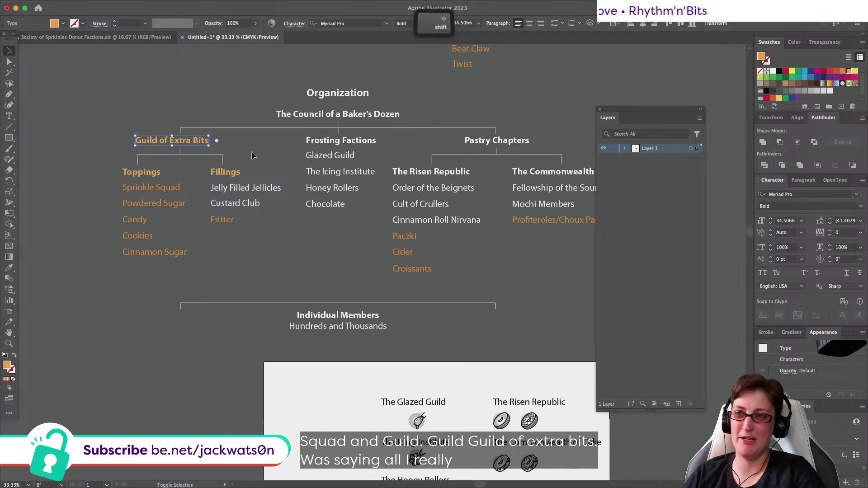
shift+click(222, 159)
click(317, 25)
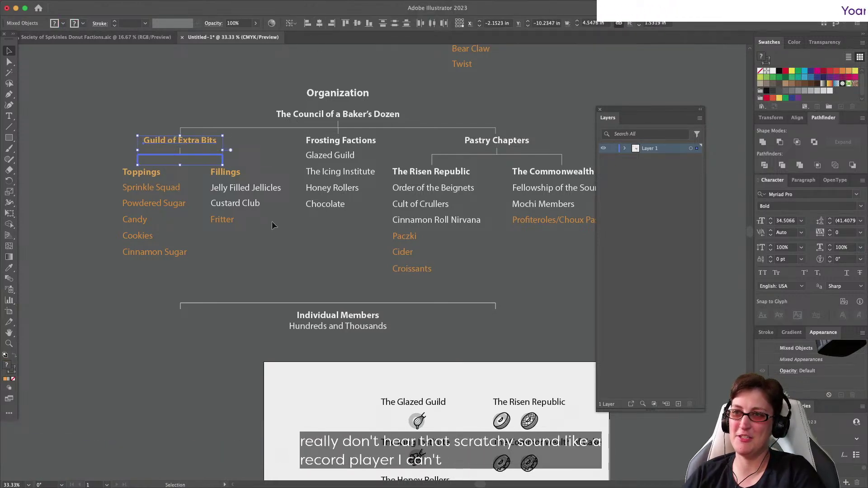
click(268, 266)
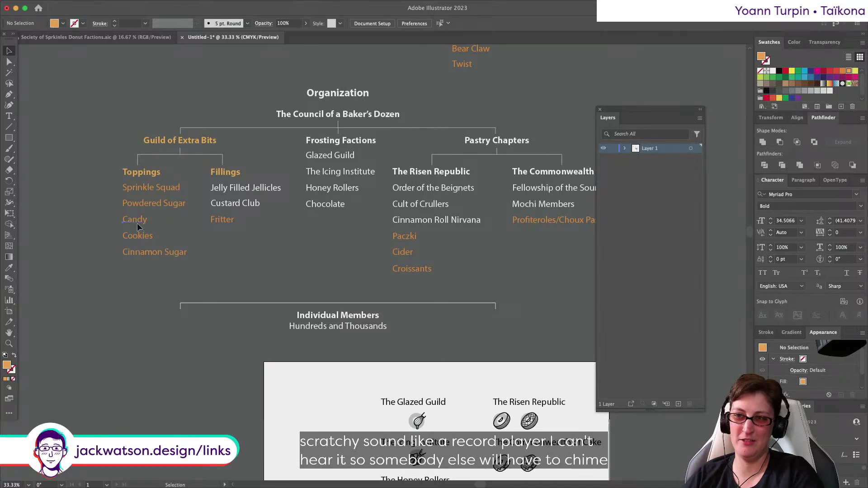
Step: Rename the Candy entry under Toppings as "Candy Company", give it a white fill and deselect it
key(t)
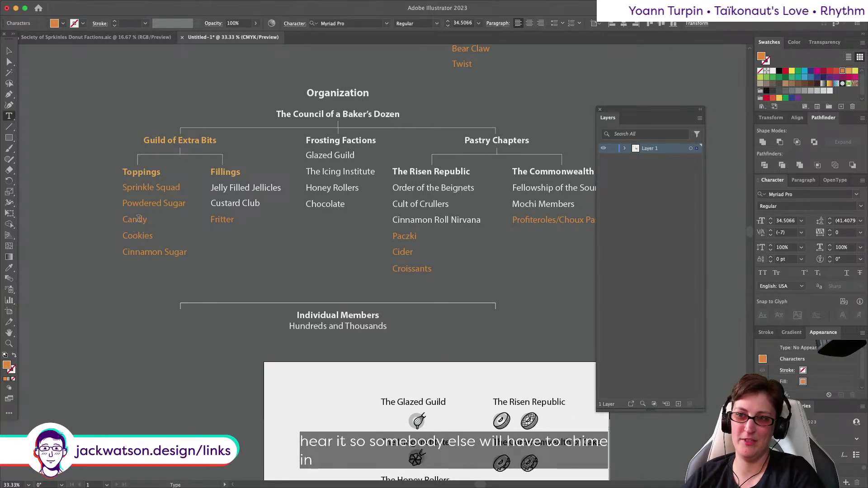
key(shift)
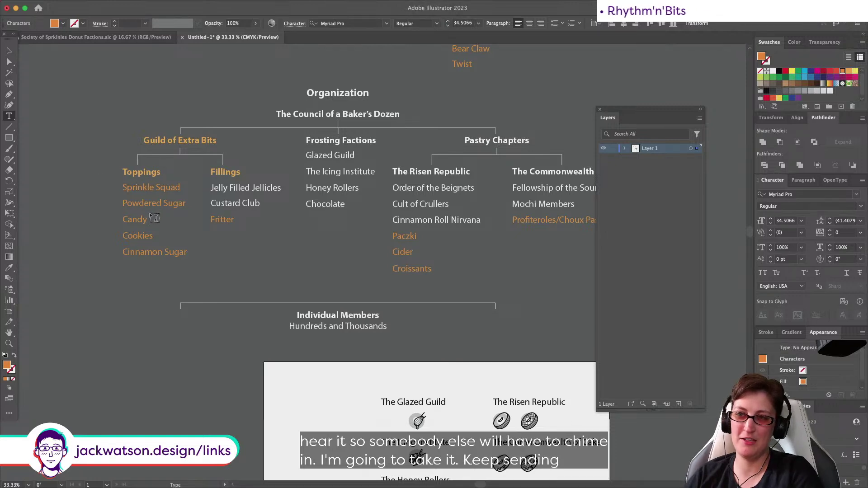
key(shift+c)
text(ompany)
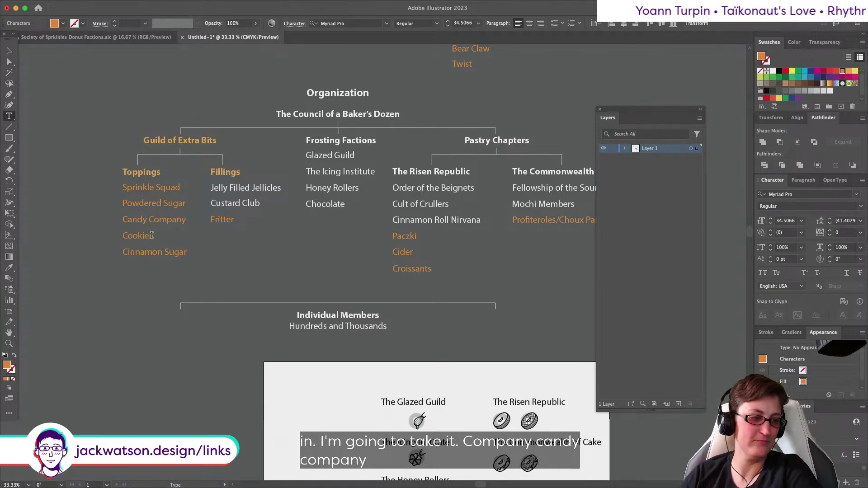
click(8, 44)
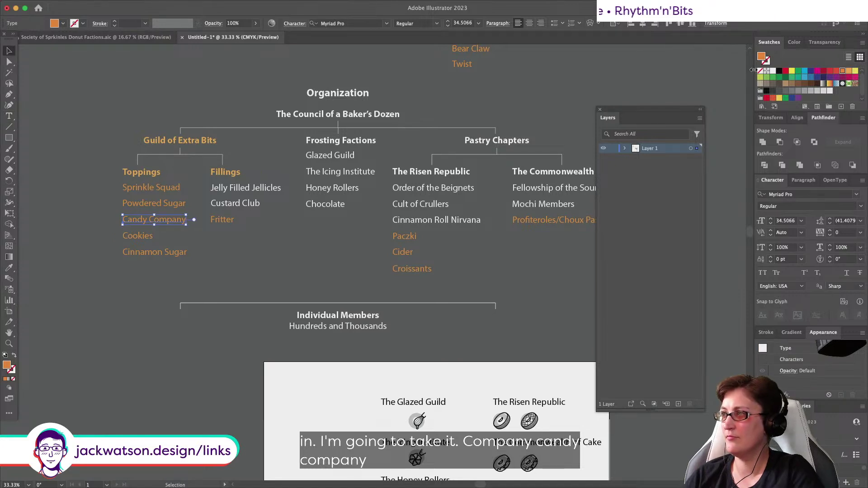
click(773, 71)
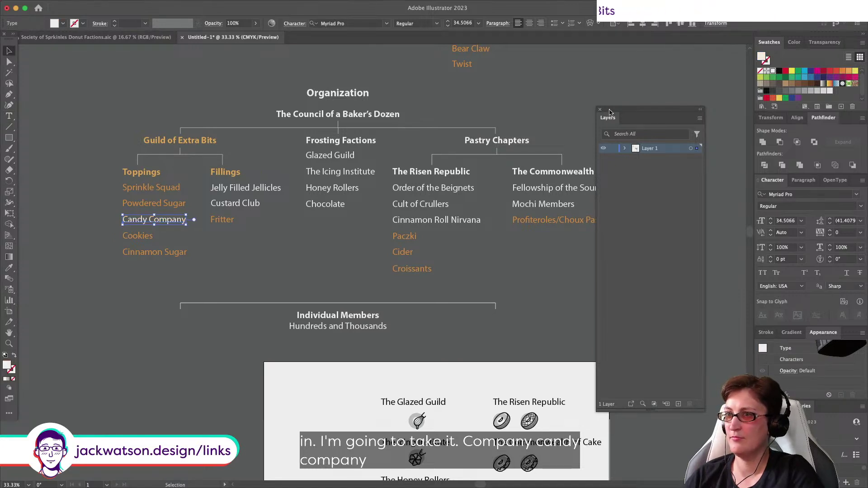
click(99, 232)
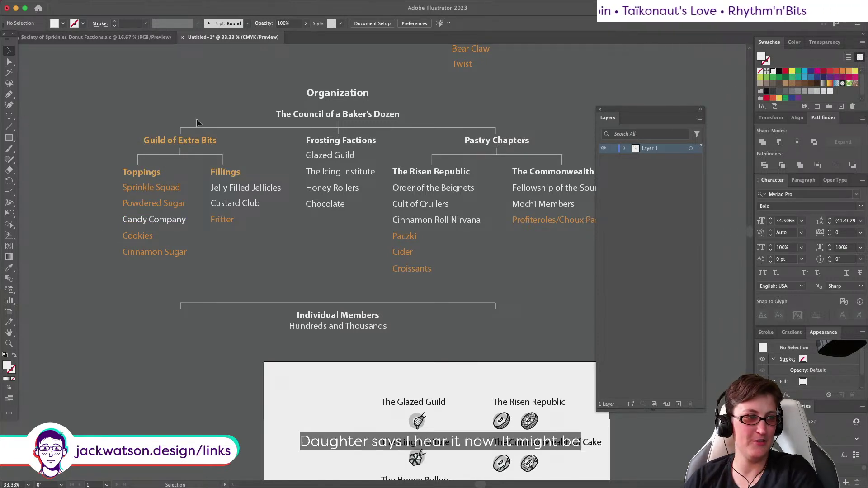
mouse_move(1, 3)
key(shift)
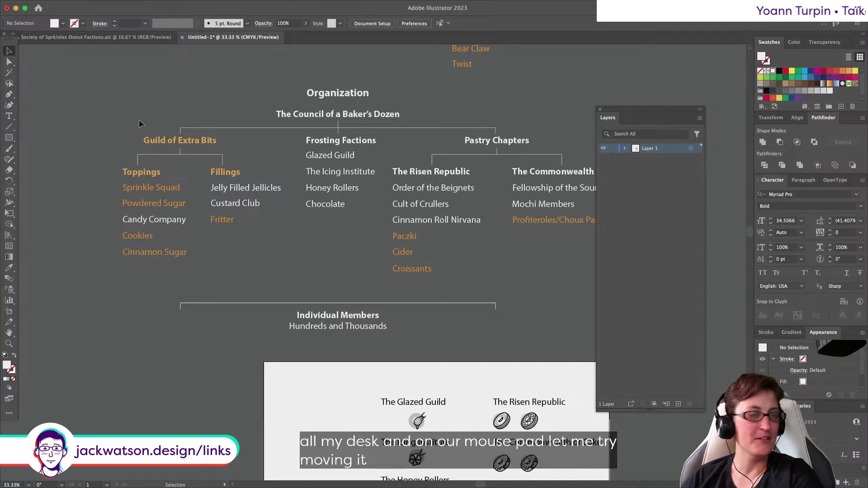
scroll(199, 167, down, 1)
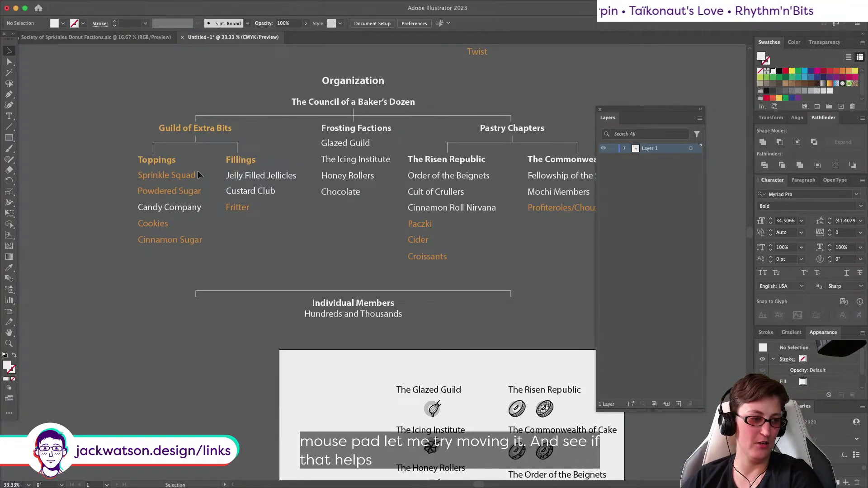
scroll(199, 174, up, 3)
scroll(199, 174, right, 2)
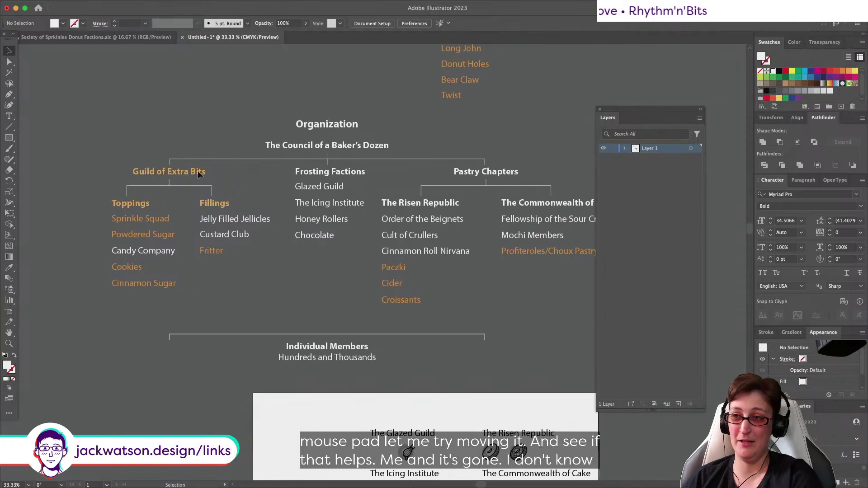
scroll(198, 174, down, 2)
scroll(198, 175, left, 3)
scroll(198, 174, left, 2)
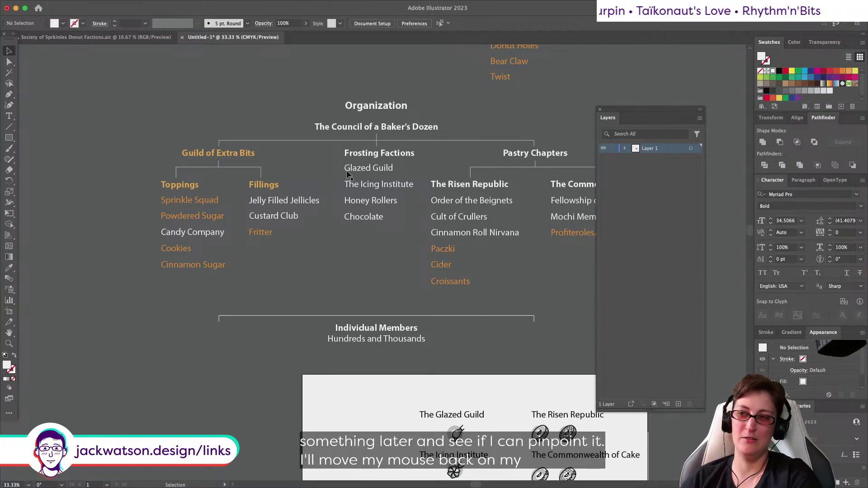
scroll(212, 198, right, 2)
scroll(212, 197, right, 2)
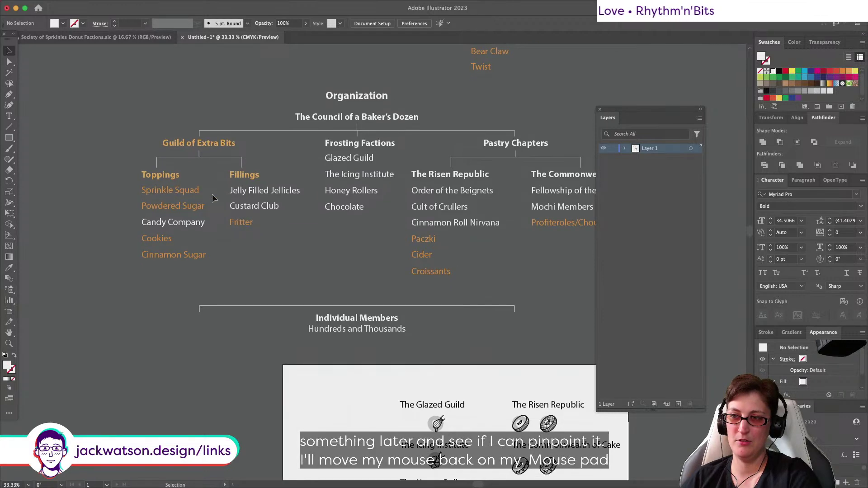
scroll(213, 198, up, 1)
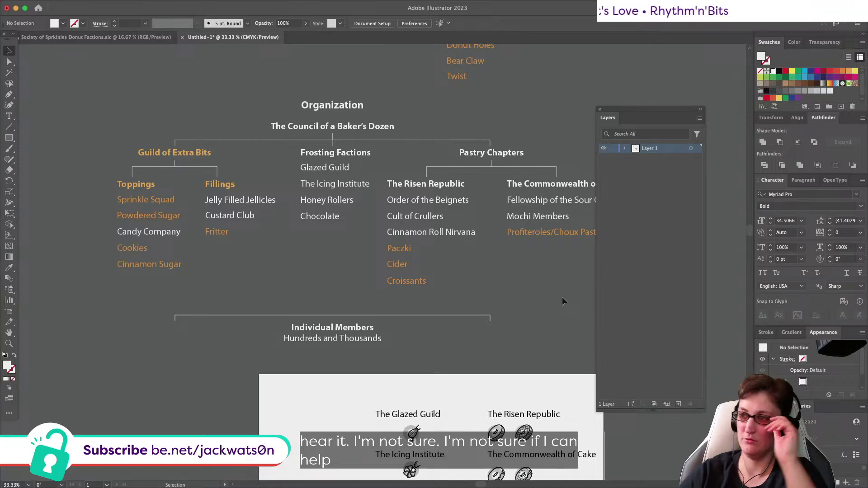
scroll(290, 189, right, 4)
scroll(289, 188, down, 2)
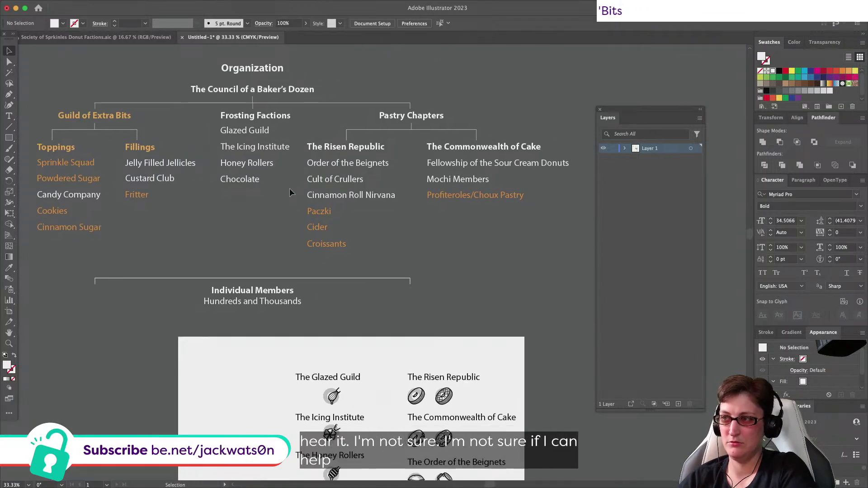
scroll(290, 192, down, 10)
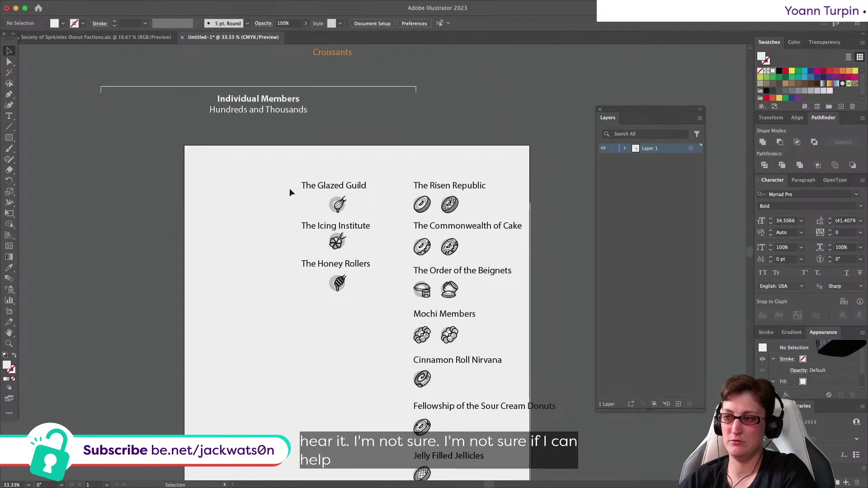
scroll(290, 190, down, 6)
scroll(290, 190, up, 15)
scroll(289, 190, left, 3)
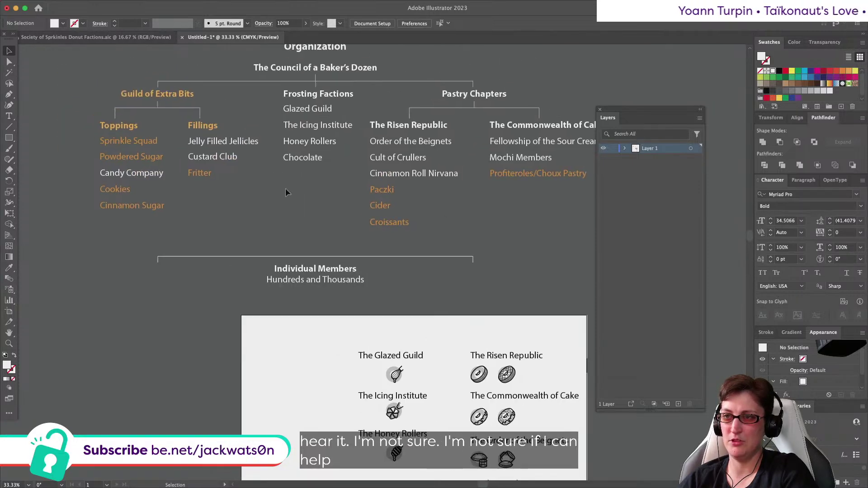
Step: Rename the Fritter entry under Fillings as "Fritter Friends", give it a white fill and deselect it
double_click(204, 173)
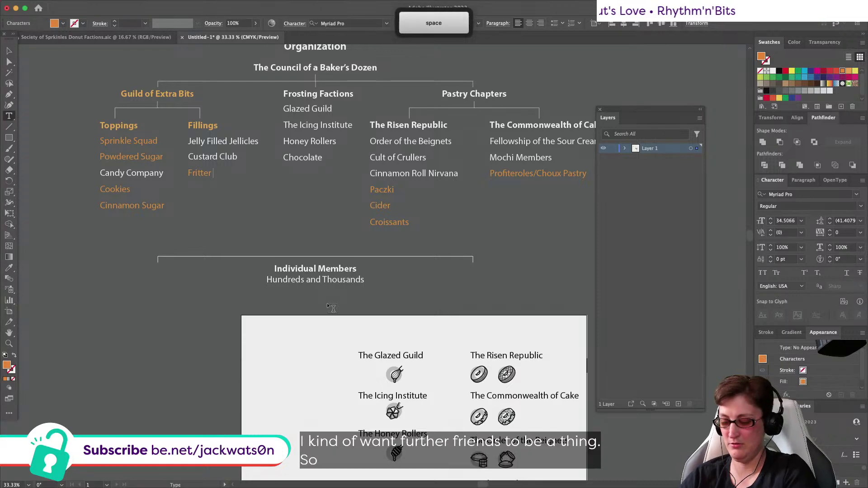
text(Friends)
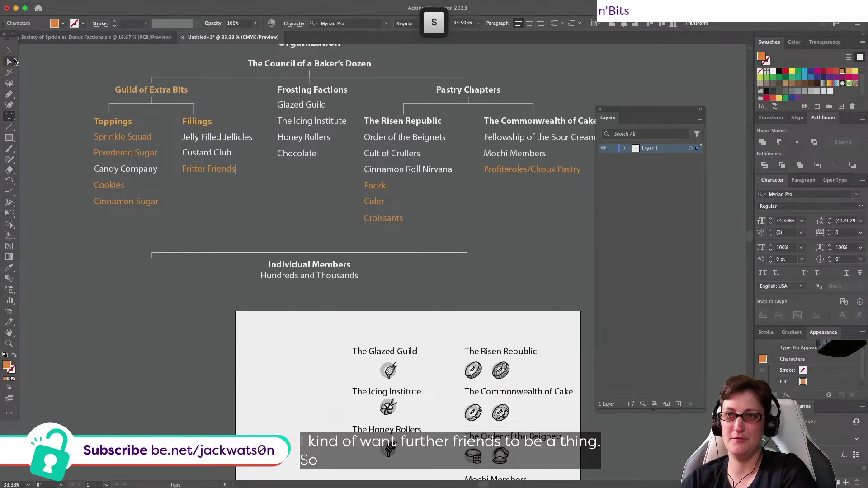
click(9, 51)
click(777, 73)
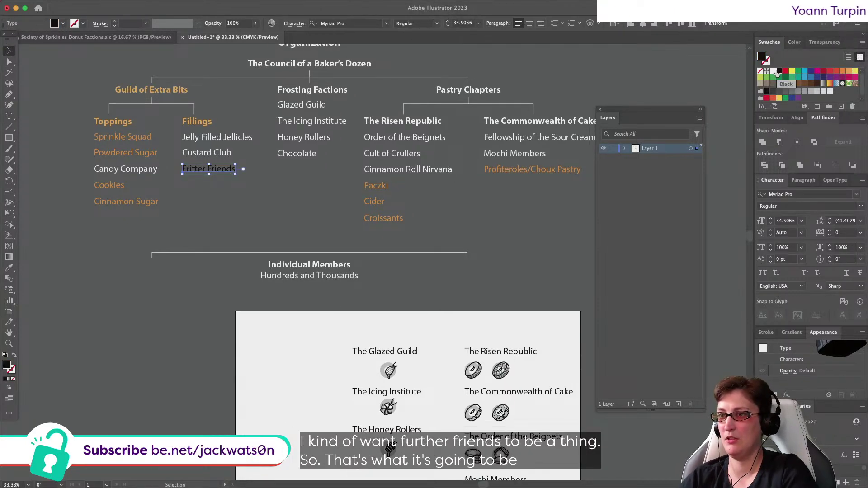
click(773, 71)
click(222, 197)
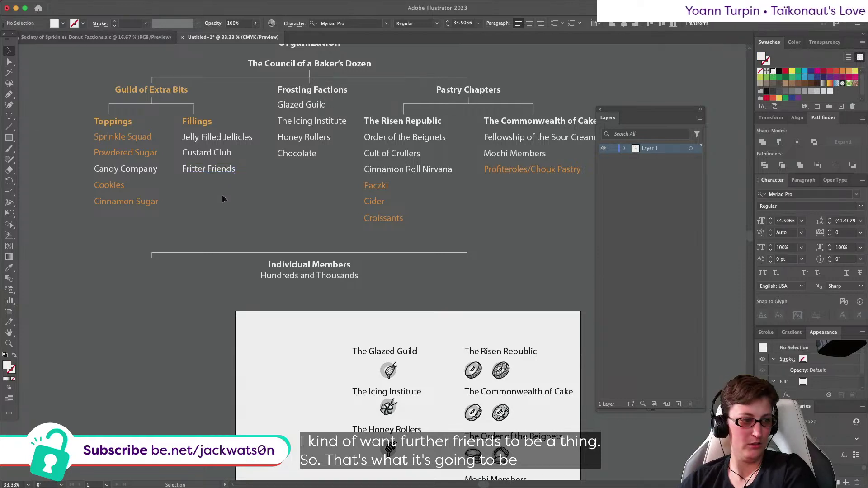
Step: Give the Candy Company and Fritter Friends entries a cyan fill lightened to 52% saturation
scroll(221, 194, up, 2)
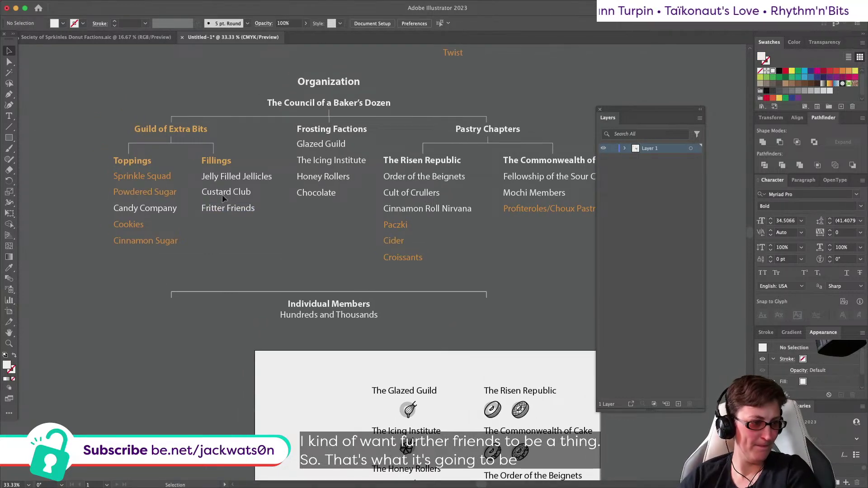
click(235, 208)
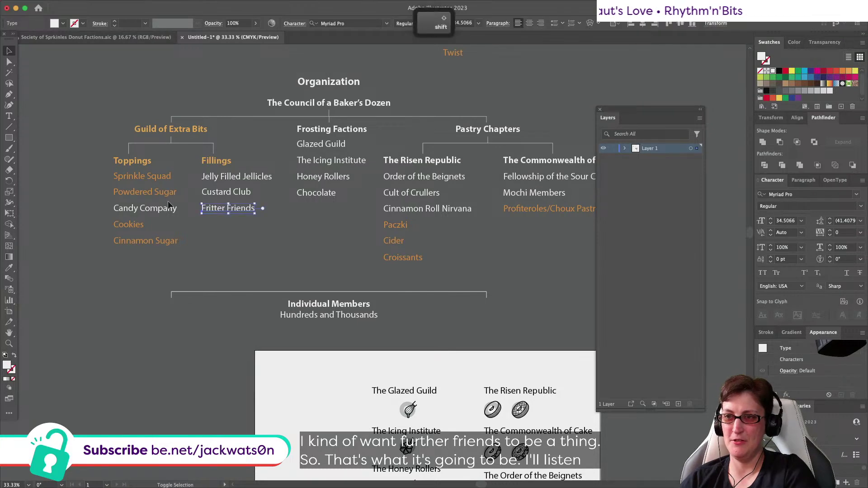
shift+click(167, 207)
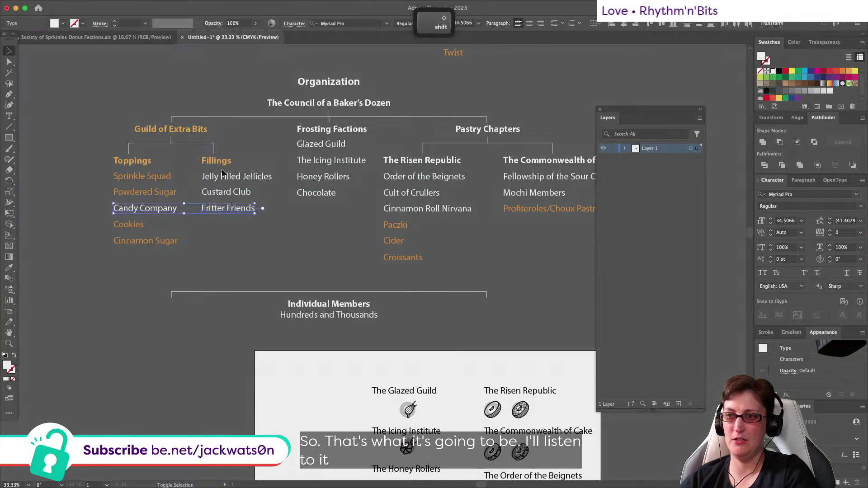
click(805, 71)
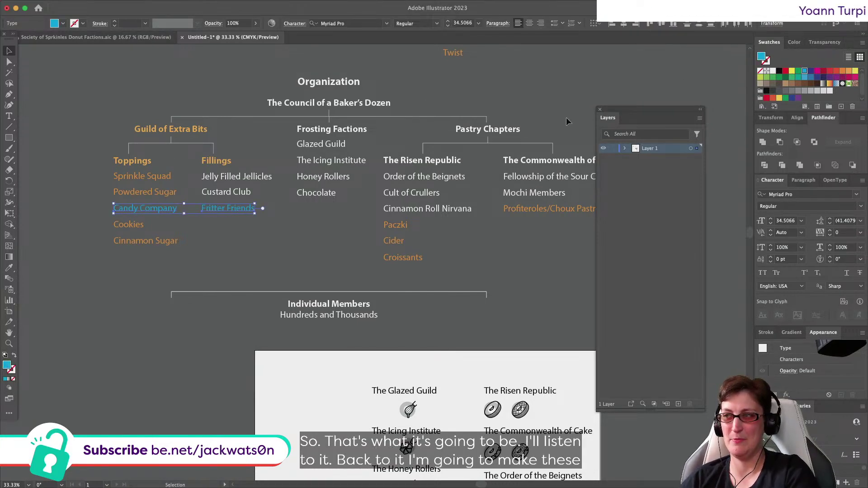
double_click(763, 57)
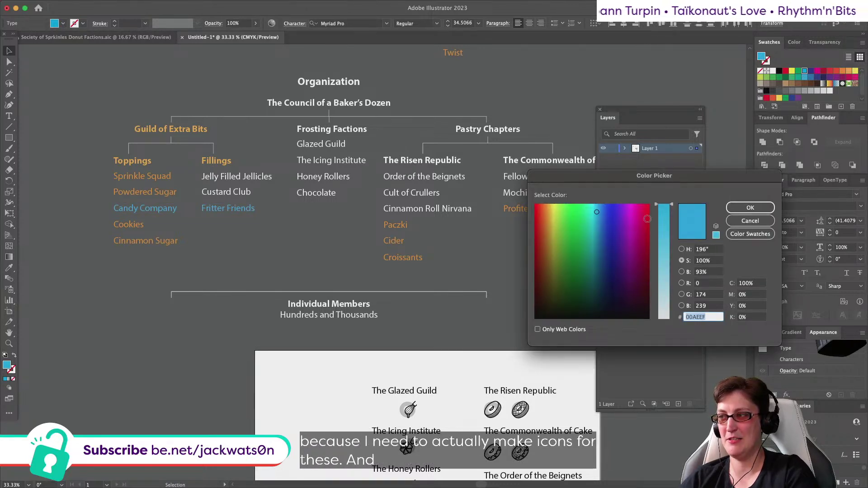
drag(672, 206, 673, 262)
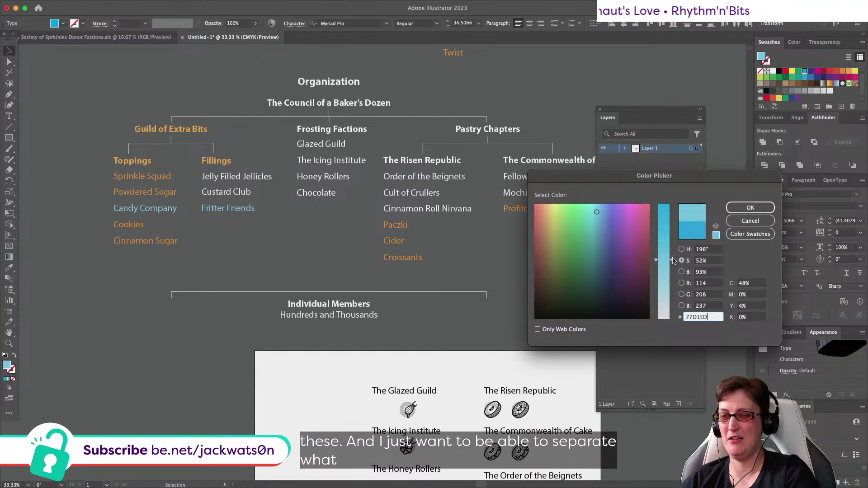
click(750, 208)
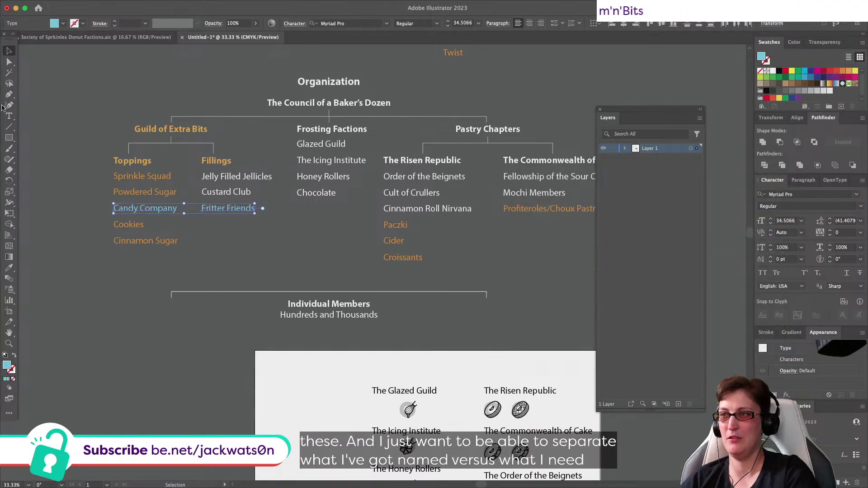
Step: Apply Candy Company's light blue fill to the Guild of Extra Bits, Council of a Baker's Dozen, Frosting Factions and Pastry Chapters headings and deselect them
click(198, 131)
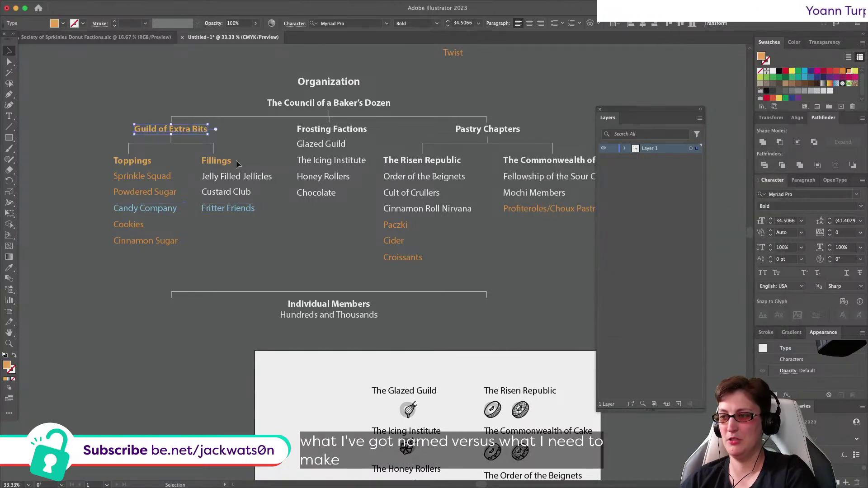
scroll(236, 160, down, 10)
scroll(236, 160, right, 3)
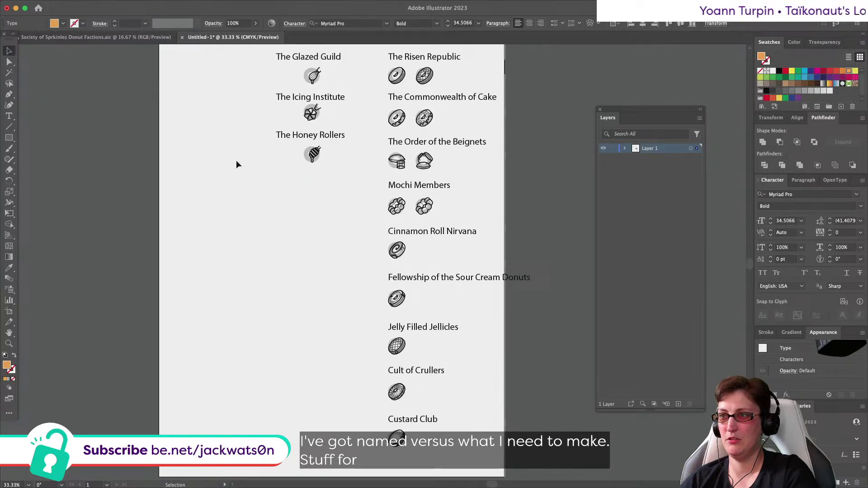
scroll(236, 164, up, 10)
scroll(236, 164, left, 2)
scroll(236, 164, up, 5)
scroll(236, 164, left, 2)
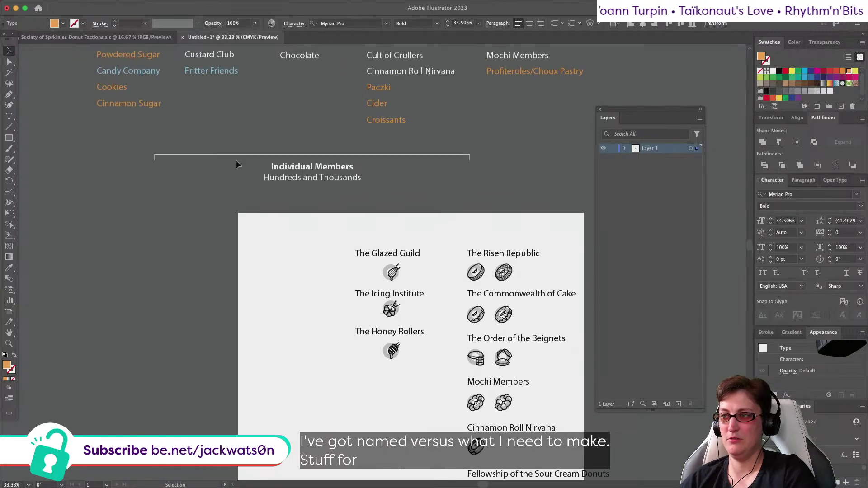
scroll(236, 165, up, 4)
scroll(236, 164, left, 1)
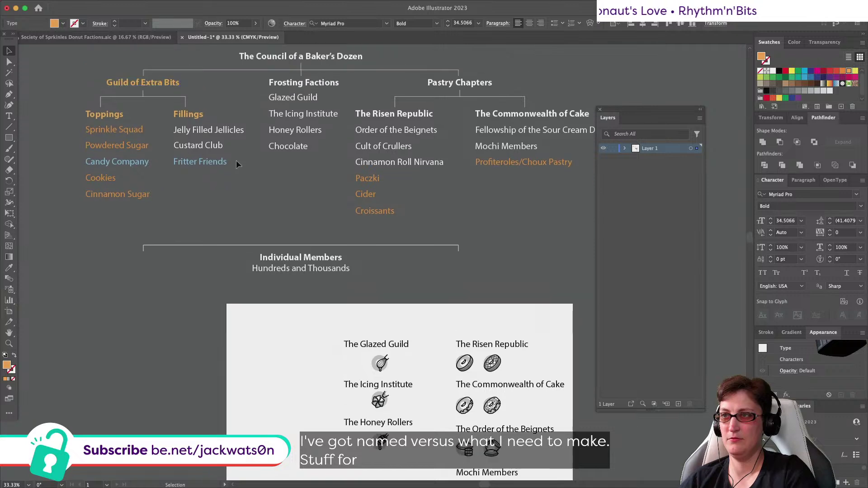
shift+click(307, 81)
shift+click(318, 107)
shift+click(459, 109)
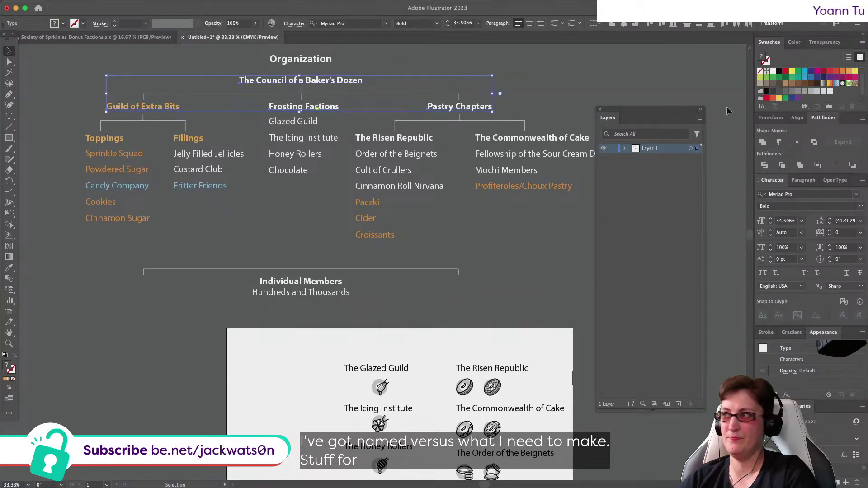
click(9, 268)
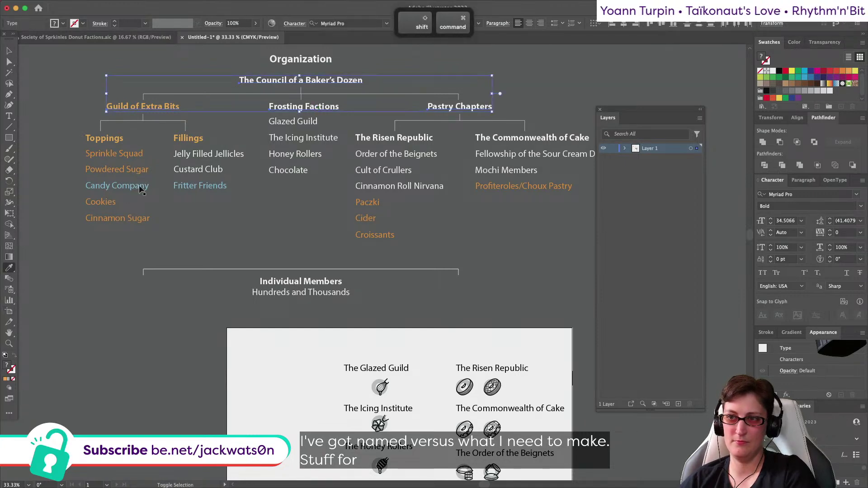
shift+click(121, 182)
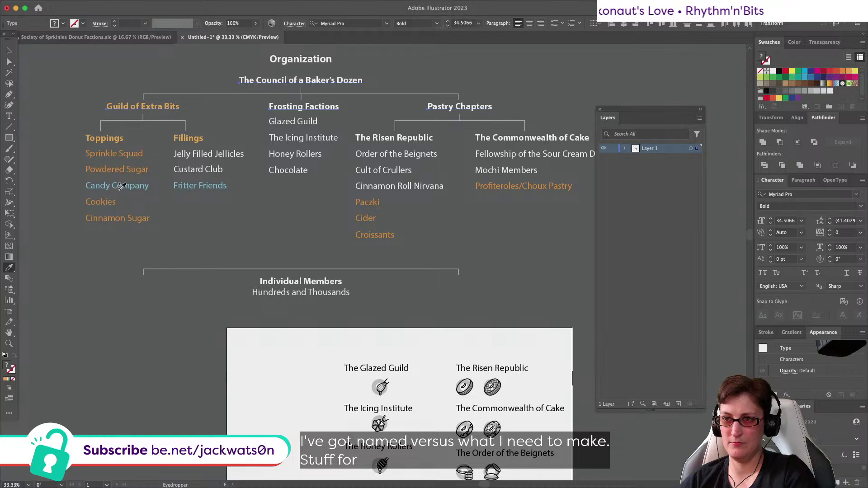
key(super+shift+a)
scroll(221, 232, up, 1)
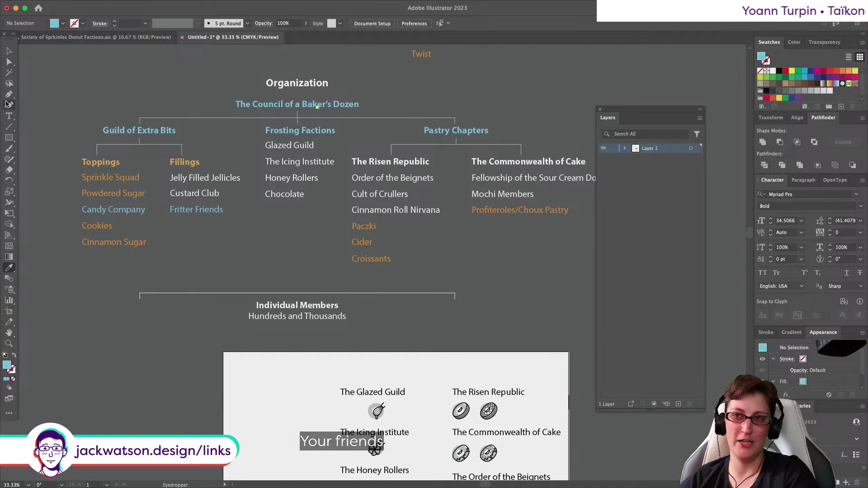
click(9, 51)
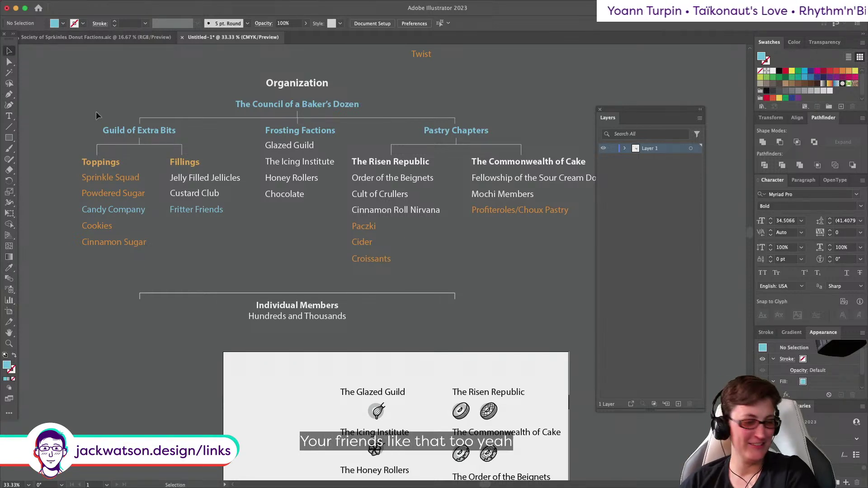
Step: Shorten the "Guild of Extra Bits" heading to "Guild of Extra"
scroll(272, 236, up, 2)
scroll(272, 235, right, 1)
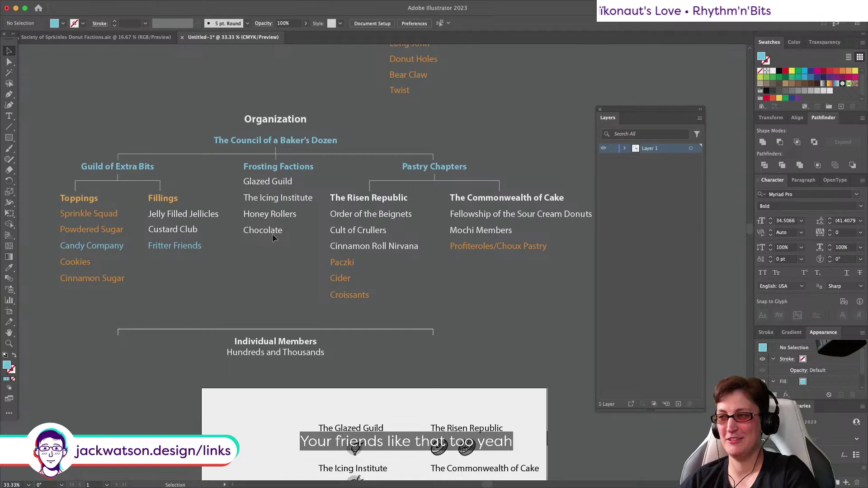
scroll(272, 234, up, 2)
scroll(272, 234, left, 1)
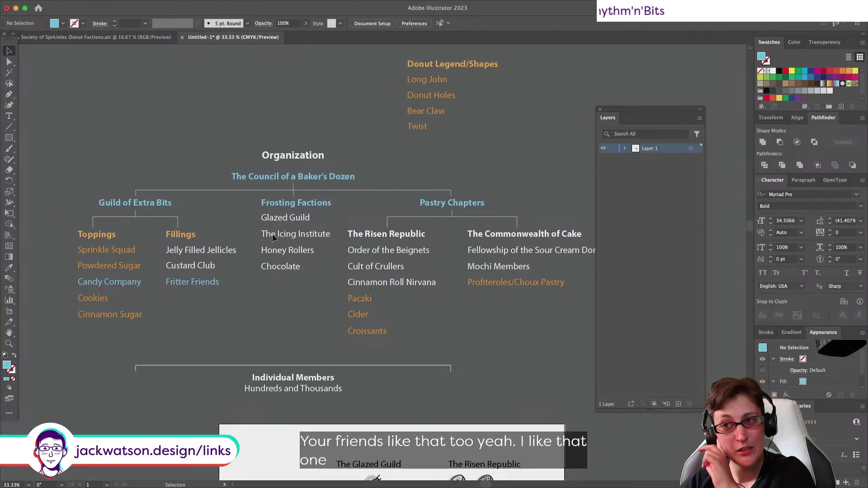
double_click(154, 203)
drag(154, 202, 167, 202)
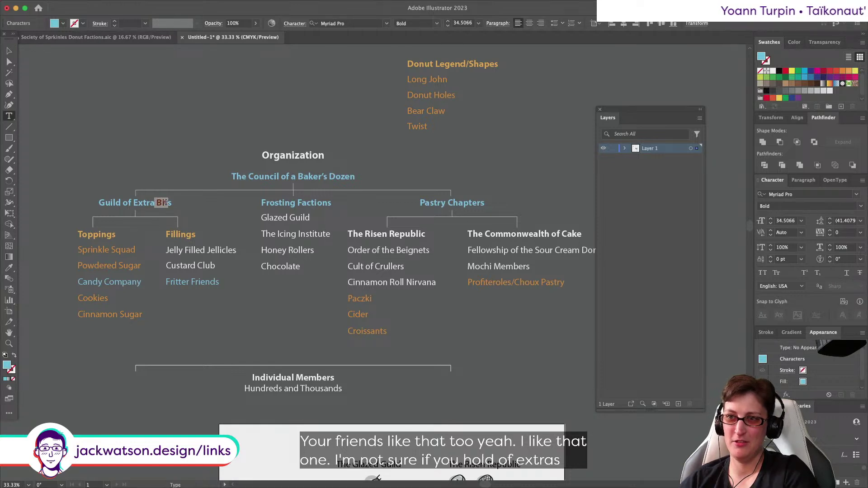
key(BackSpace)
key(Right)
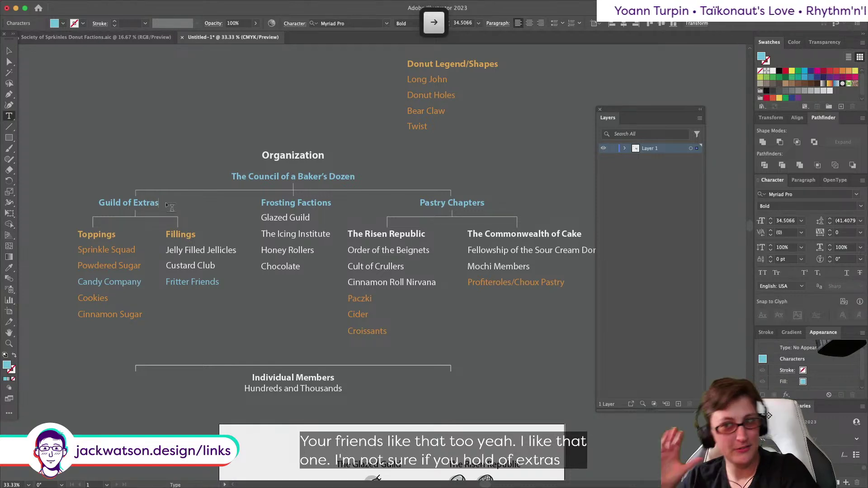
key(BackSpace)
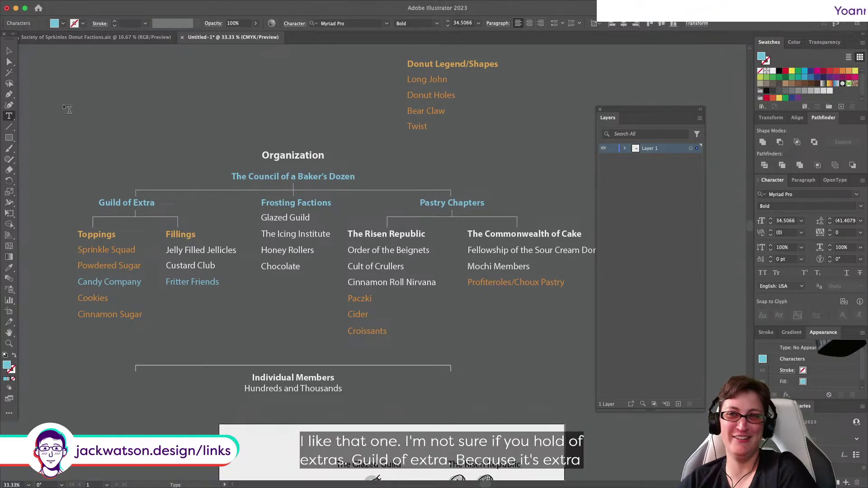
click(9, 51)
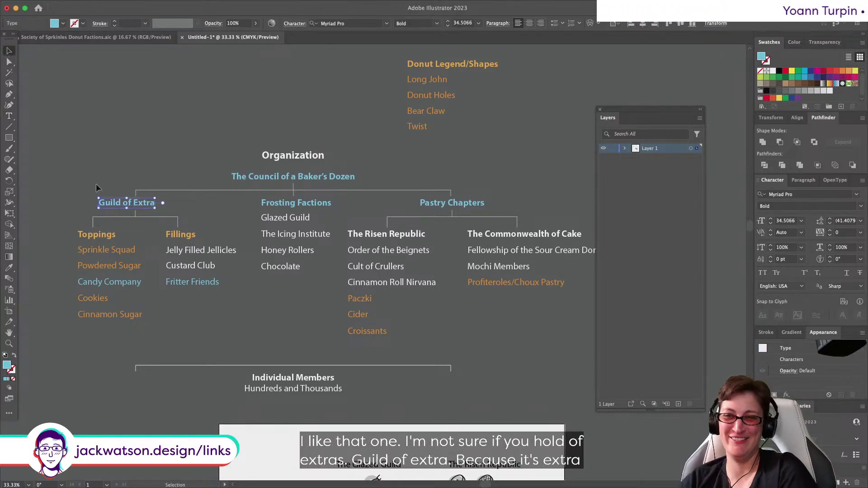
Step: Center the "Guild of Extra" heading horizontally with the bracket connector beneath it and deselect both
shift+click(144, 217)
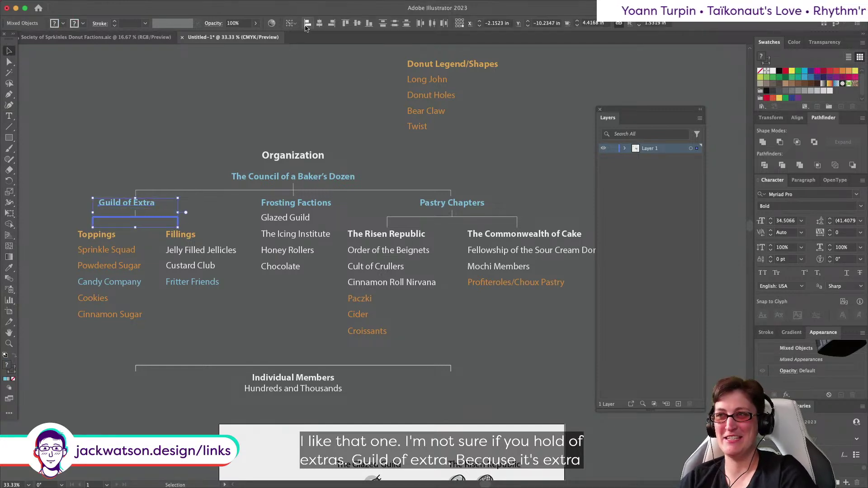
click(319, 24)
click(86, 142)
scroll(86, 141, left, 4)
scroll(86, 141, up, 2)
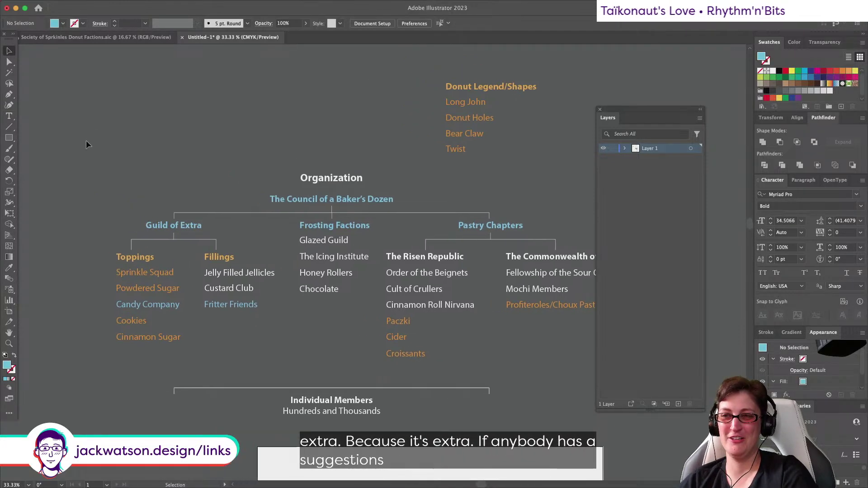
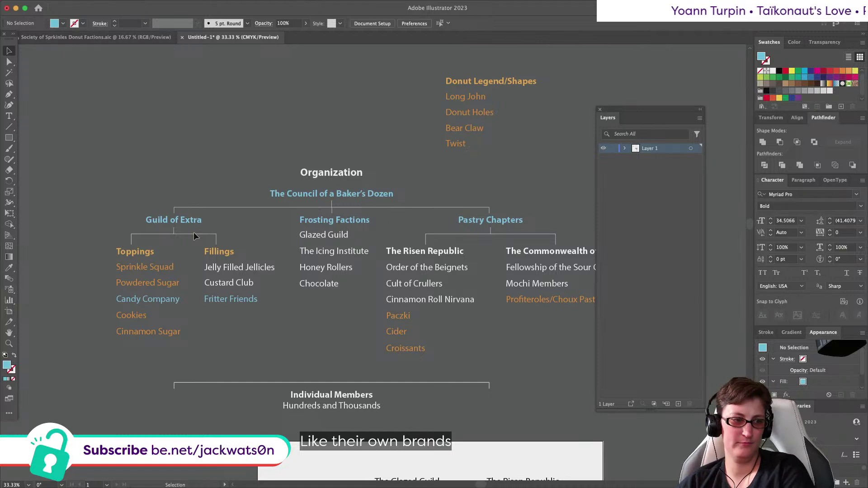
Step: Rename the Fillings heading under Guild of Extra as "Fraturnity of Fillings"
scroll(183, 236, up, 1)
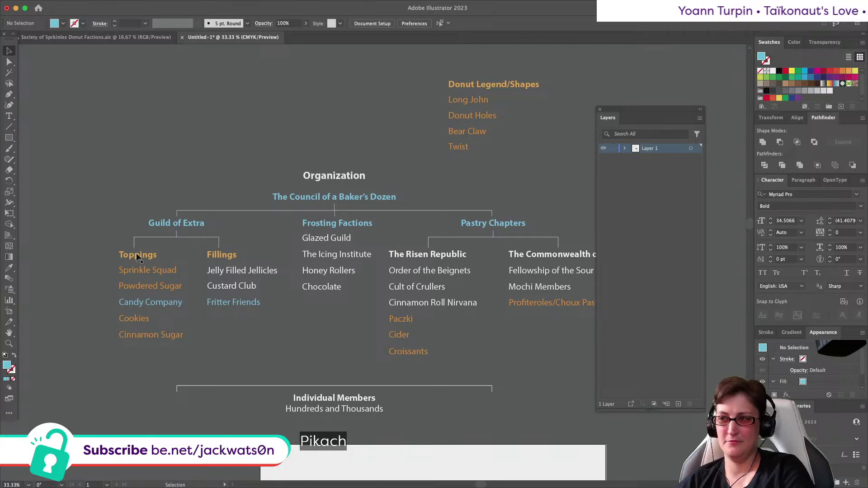
double_click(213, 257)
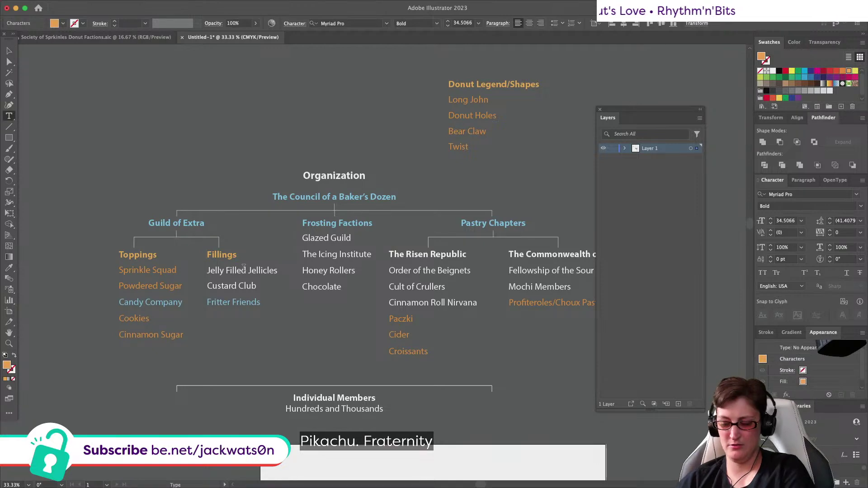
text(Fraturnity of)
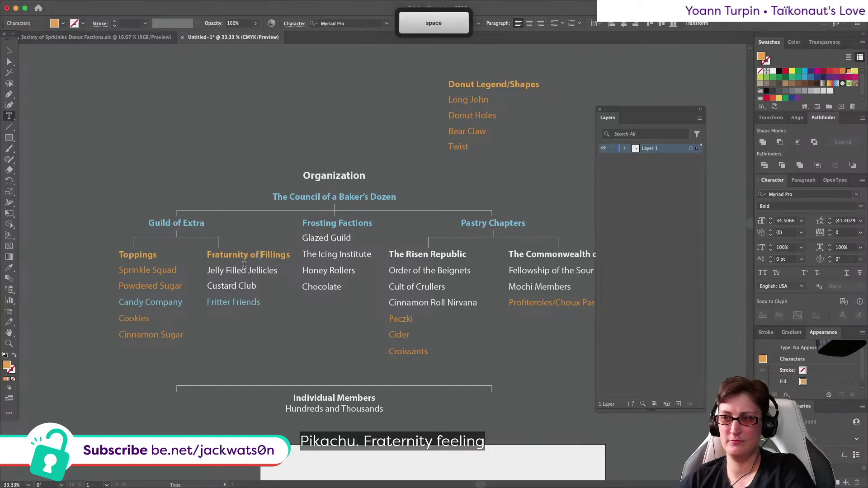
Step: Match the "Fraturnity of Fillings" heading's fill to the light blue of Guild of Extra and deselect it
triple_click(244, 255)
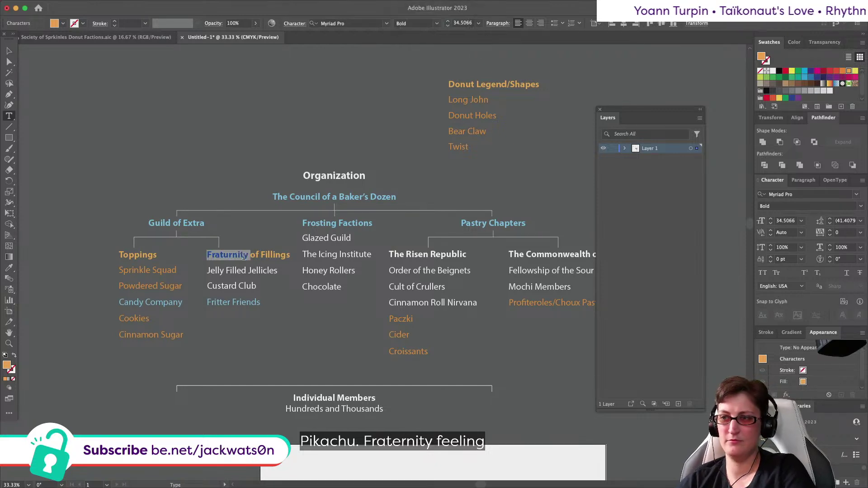
click(9, 267)
click(153, 221)
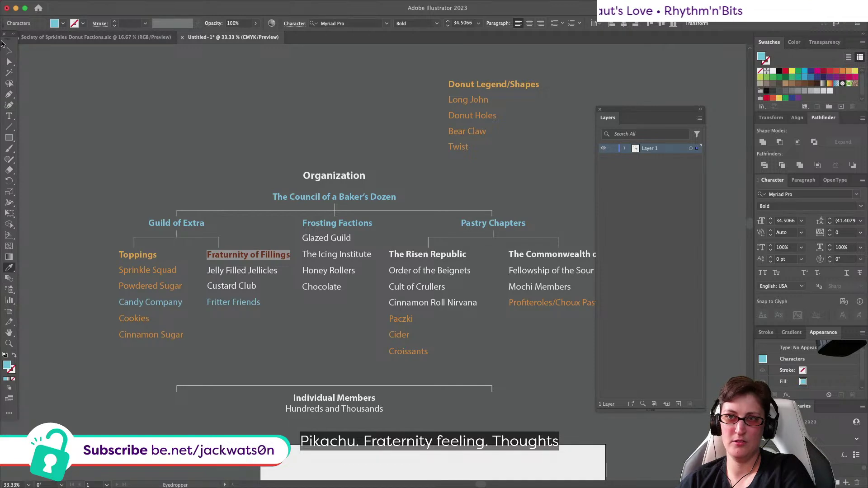
click(9, 50)
click(115, 208)
scroll(119, 209, right, 5)
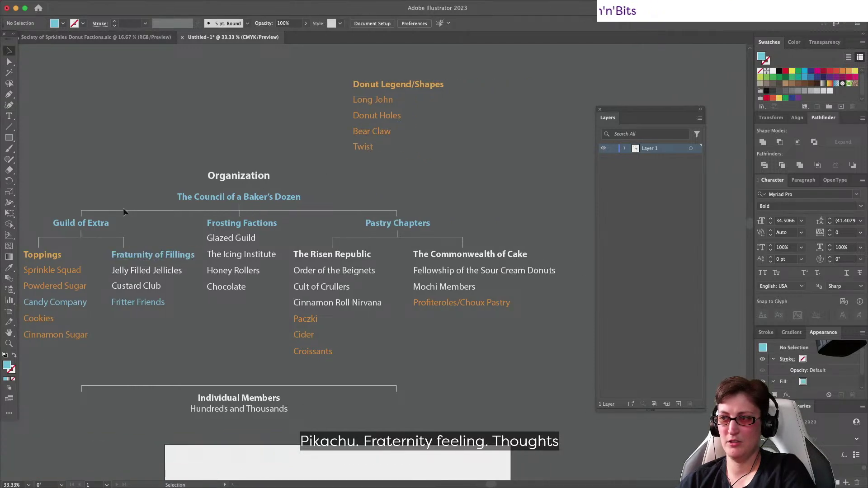
scroll(123, 209, left, 6)
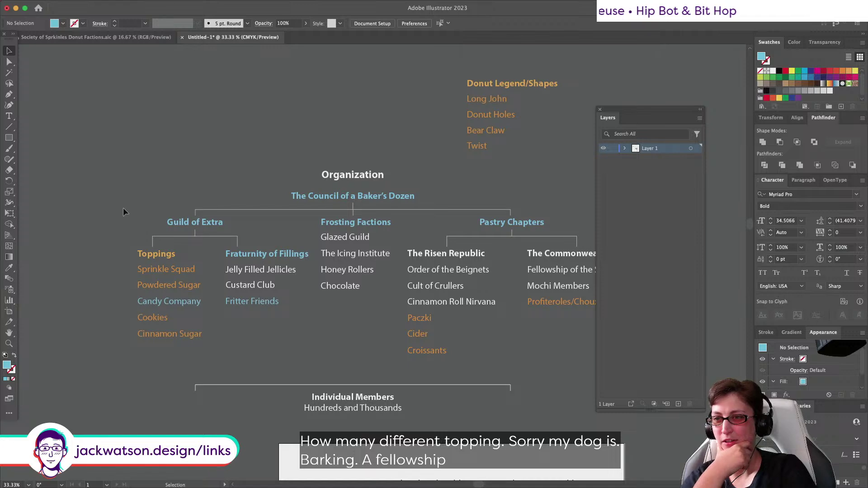
double_click(241, 254)
drag(266, 256, 149, 254)
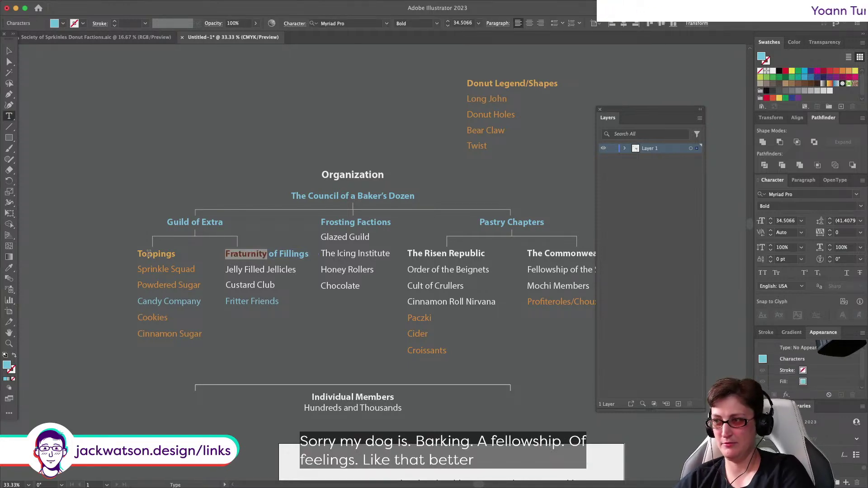
scroll(162, 251, right, 2)
scroll(162, 252, down, 1)
scroll(162, 252, right, 4)
scroll(162, 251, down, 1)
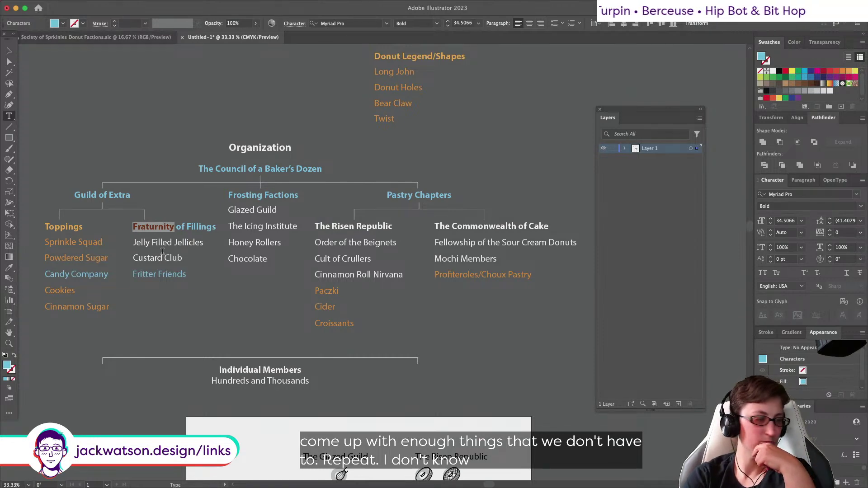
Step: Rename the Cookies entry in the Toppings list as "Cookie Committee"
click(86, 242)
scroll(86, 243, down, 1)
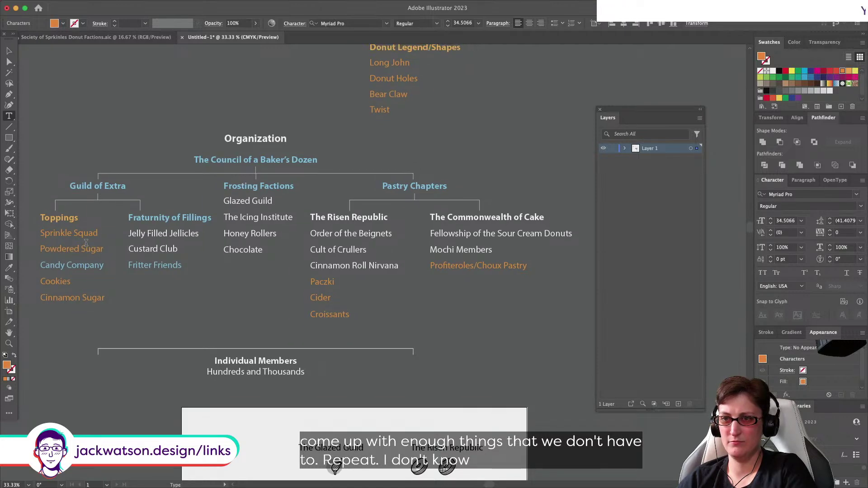
scroll(86, 243, left, 3)
scroll(86, 243, up, 1)
scroll(86, 243, left, 1)
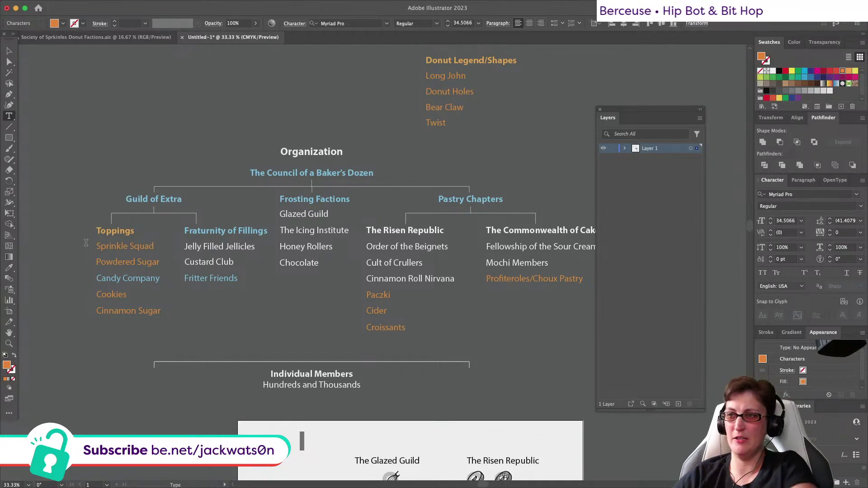
click(127, 295)
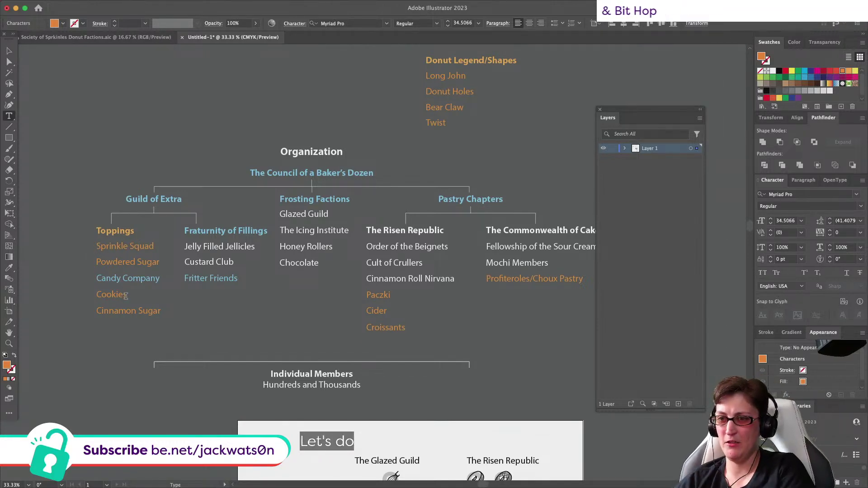
key(BackSpace)
text(Co)
text(mm)
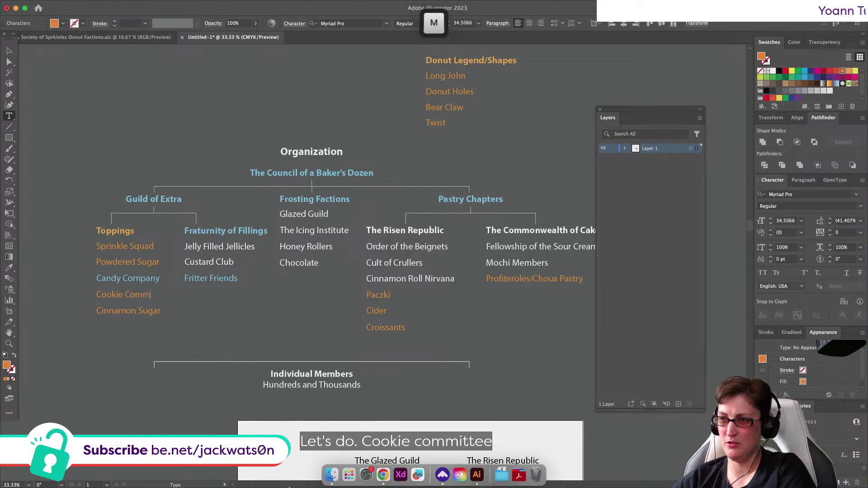
text(ittee)
Step: Match the "Cookie Committee" entry's fill to the light blue of Candy Company and deselect it
triple_click(138, 295)
click(9, 268)
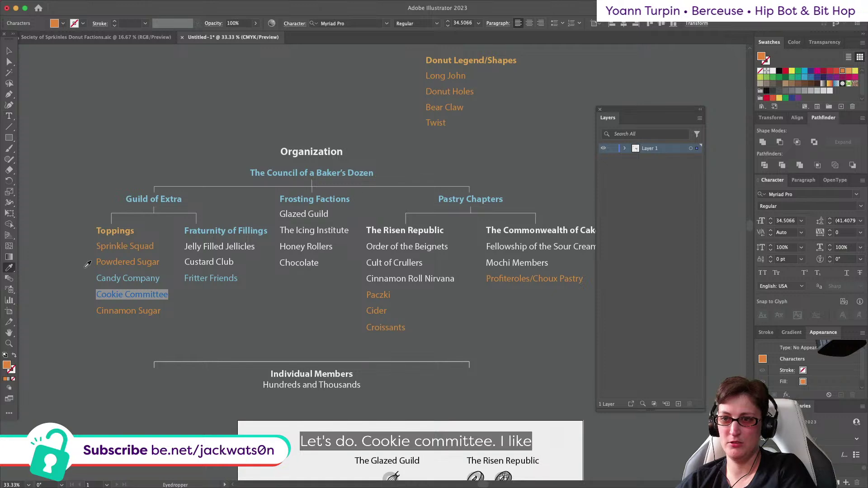
click(103, 276)
click(9, 62)
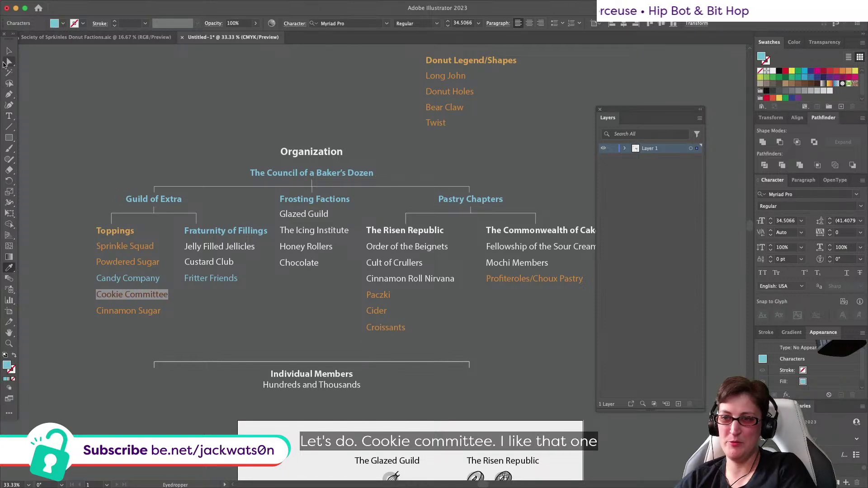
click(204, 302)
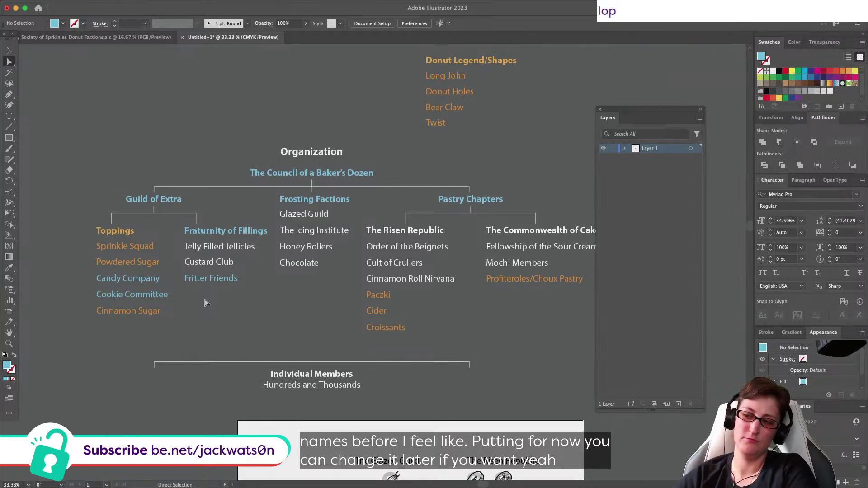
Step: Rename the Cider entry under The Risen Republic as "Cider Compainions"
scroll(204, 302, down, 3)
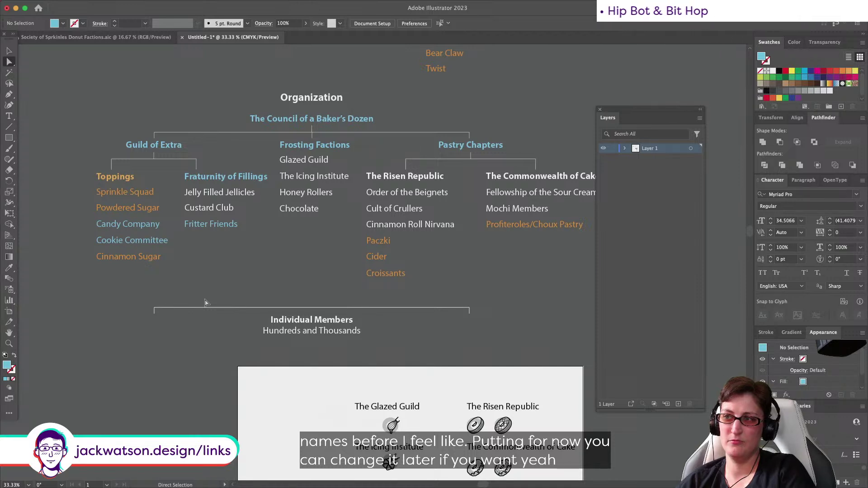
scroll(204, 302, up, 2)
scroll(205, 303, right, 2)
scroll(205, 303, down, 1)
scroll(205, 302, left, 1)
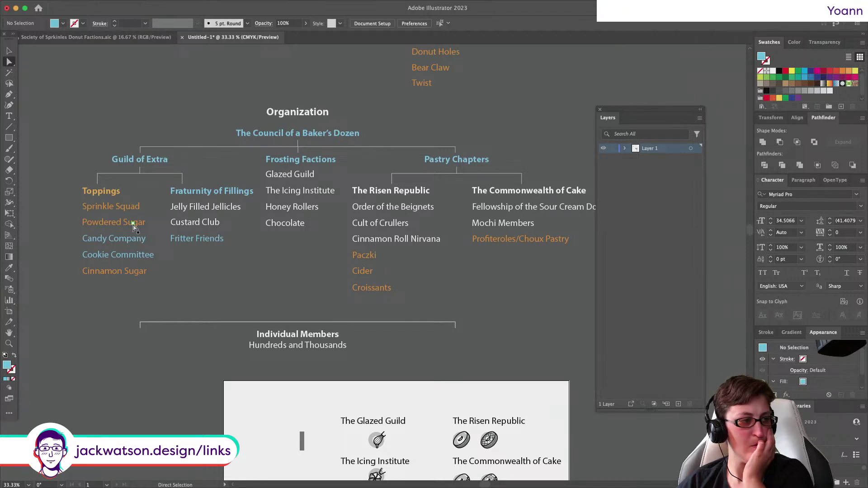
scroll(134, 227, down, 1)
scroll(134, 228, right, 1)
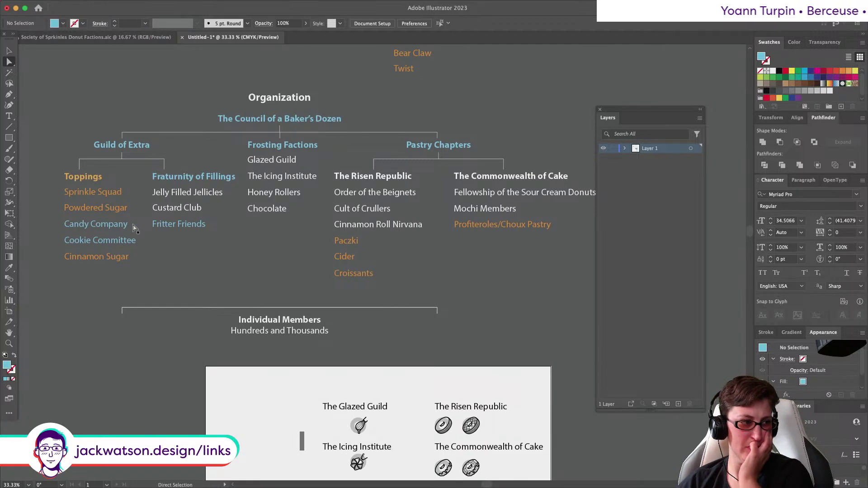
click(365, 277)
double_click(357, 272)
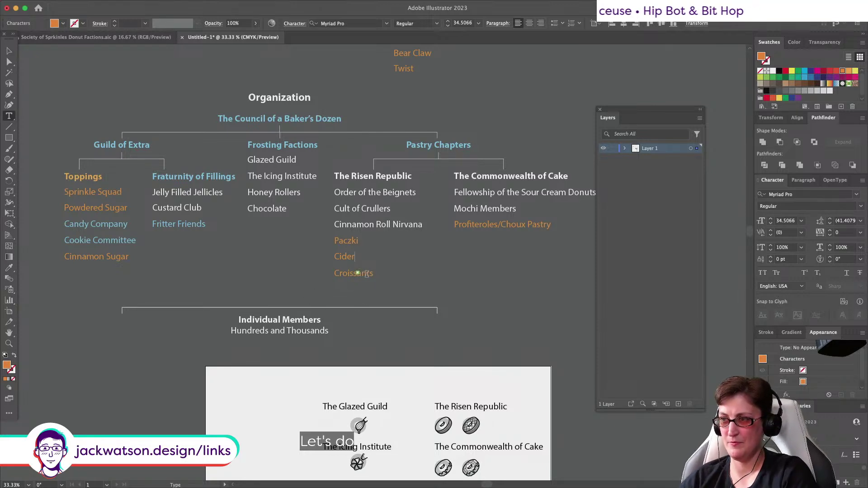
key(BackSpace)
text(Co)
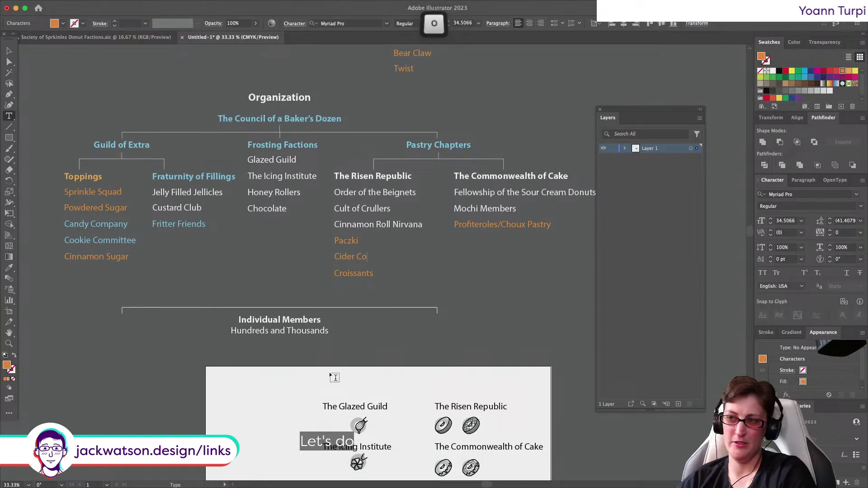
text(mpainions)
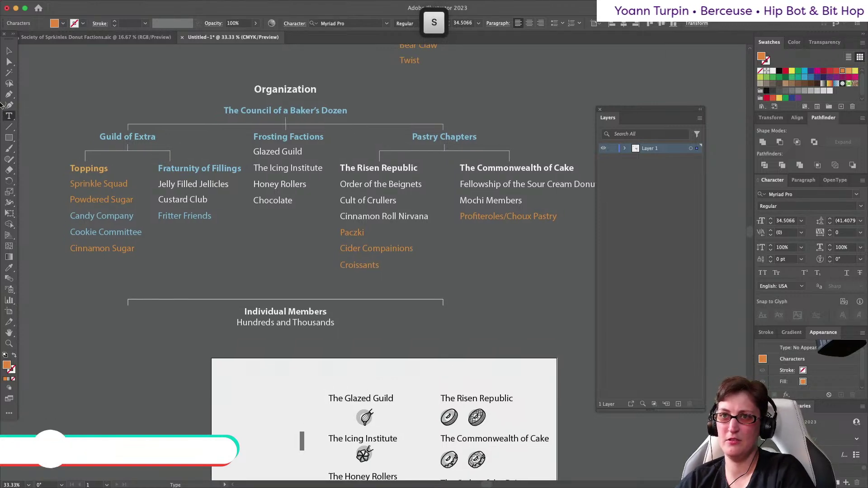
Step: Match the "Cider Compainions" entry's fill to the light blue of Candy Company and deselect it
click(9, 51)
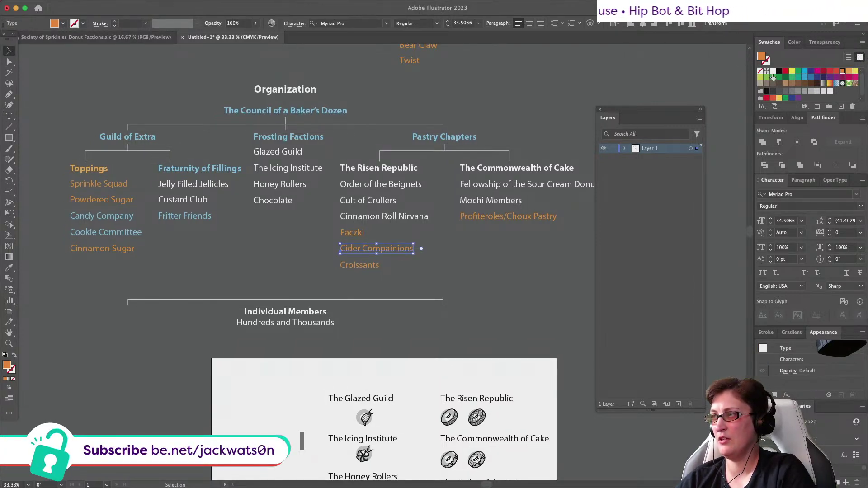
click(9, 267)
click(100, 214)
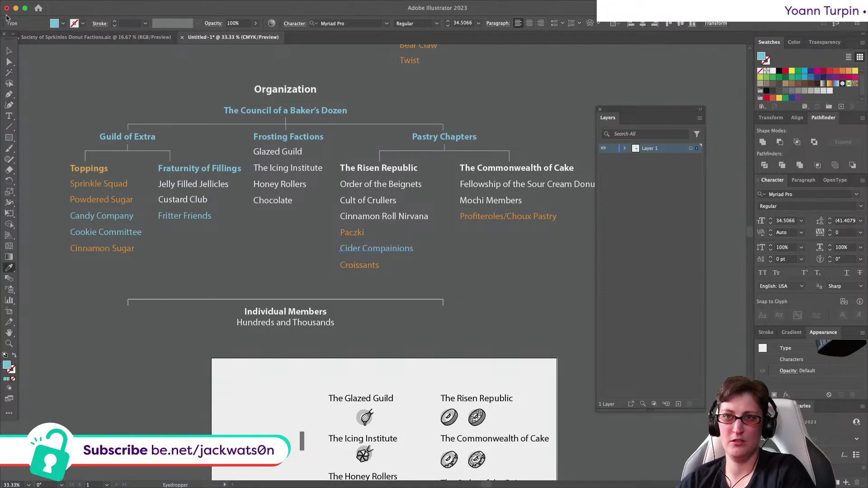
click(9, 62)
click(395, 263)
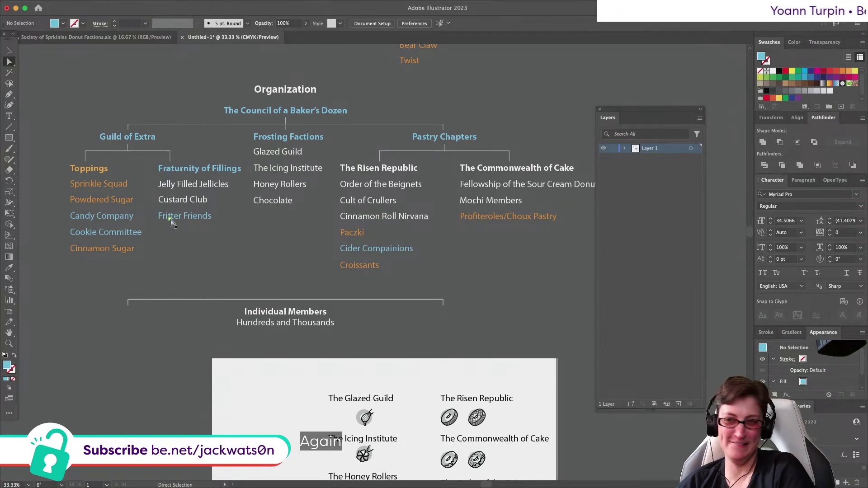
Step: Extend the Cinnamon Sugar entry in the Toppings list to "Cinnamon Sugar Supporters"
scroll(154, 222, up, 2)
scroll(154, 222, right, 2)
scroll(140, 219, left, 3)
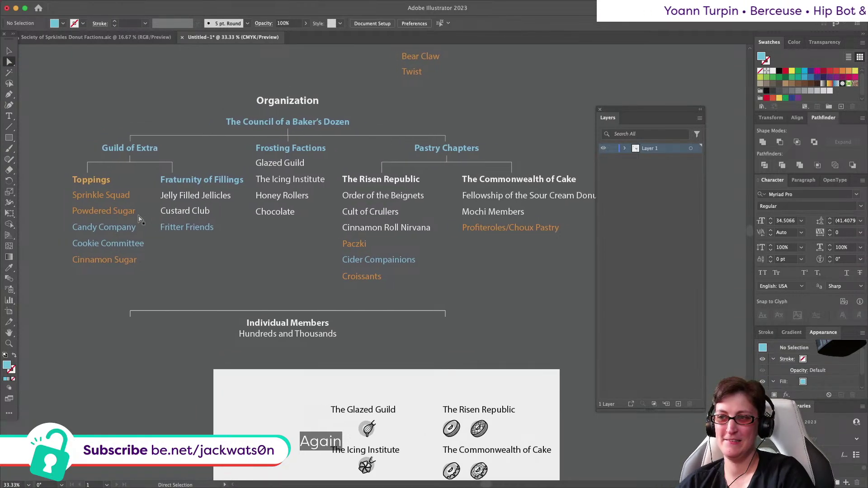
click(145, 261)
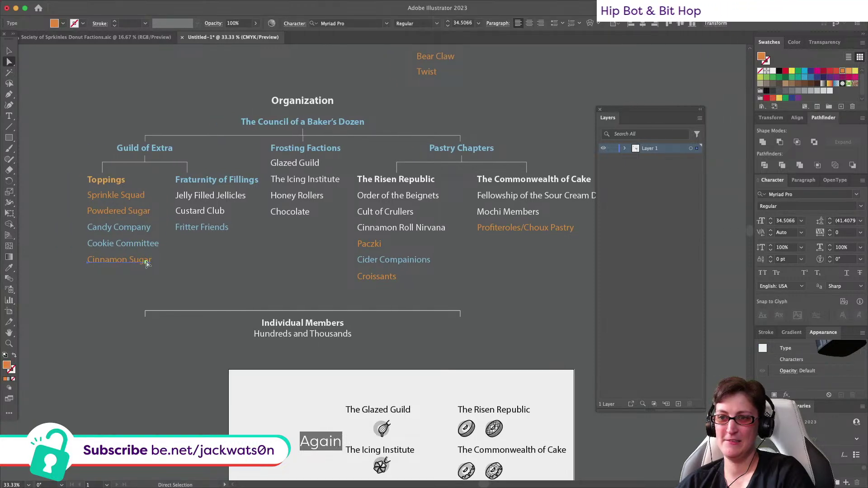
double_click(147, 262)
key(Right)
text(Supporters)
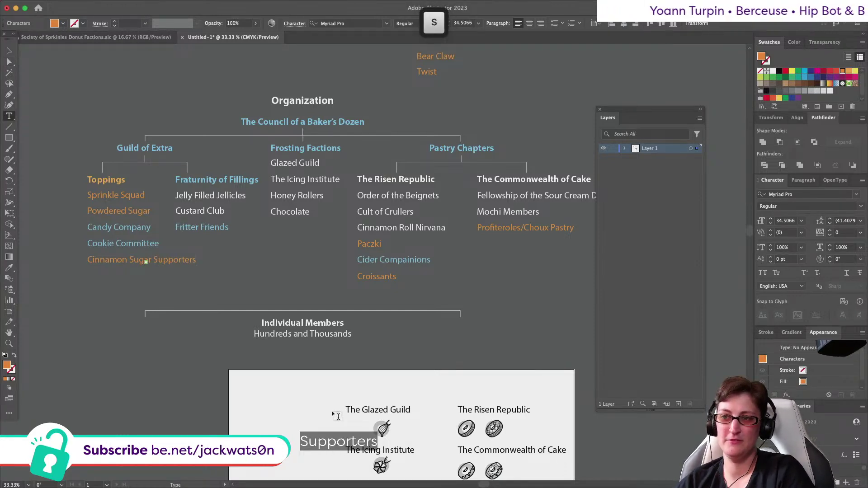
Step: Match the "Cinnamon Sugar Supporters" entry's fill to the light blue of Fritter Friends and deselect it
click(8, 50)
click(8, 267)
click(197, 230)
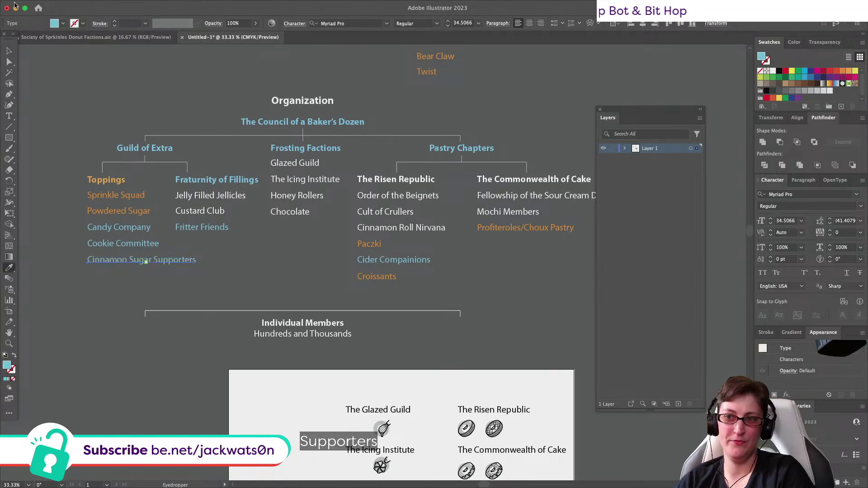
click(9, 61)
click(259, 282)
scroll(278, 267, left, 3)
scroll(278, 267, up, 1)
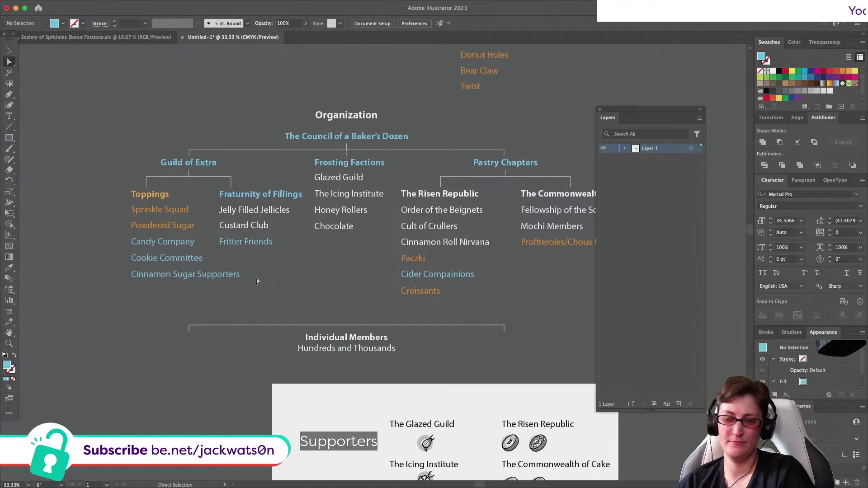
scroll(278, 267, down, 1)
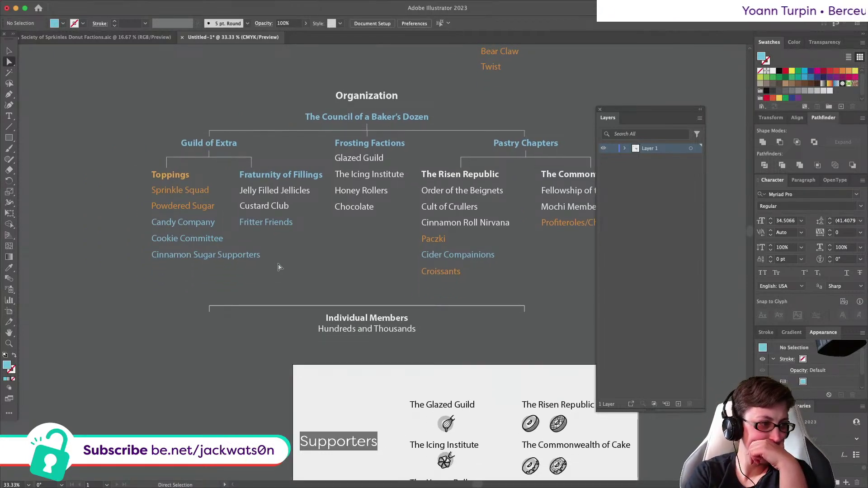
double_click(187, 175)
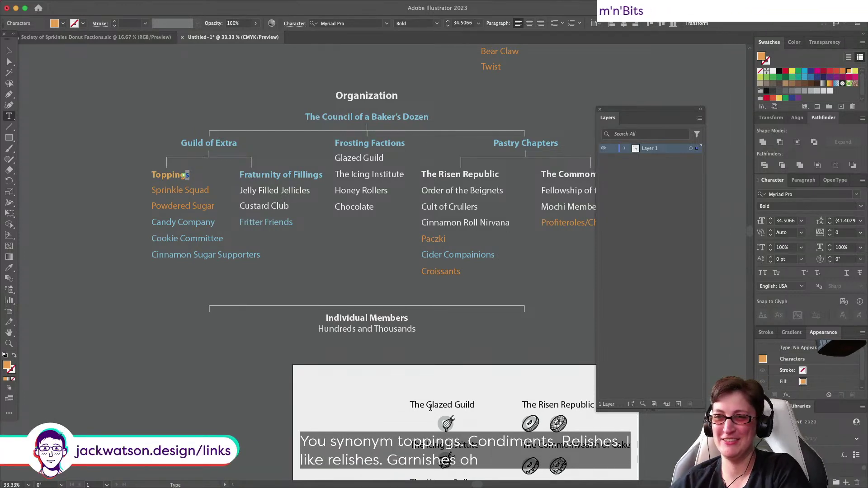
double_click(164, 176)
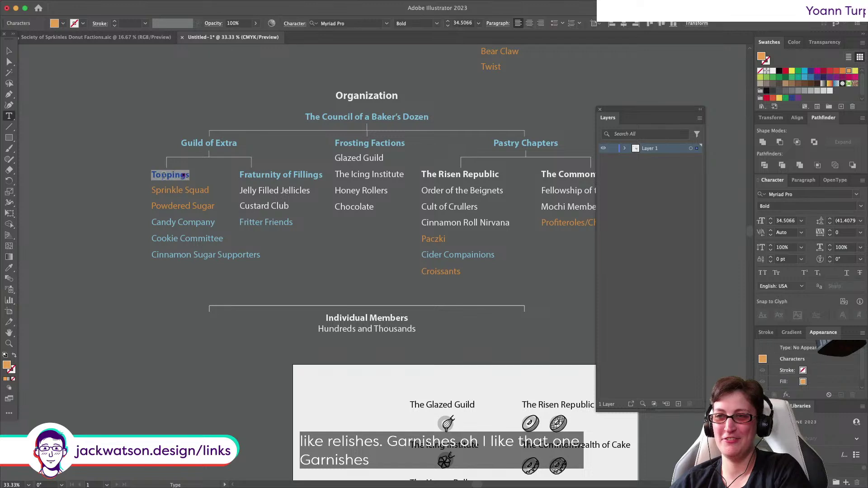
click(9, 51)
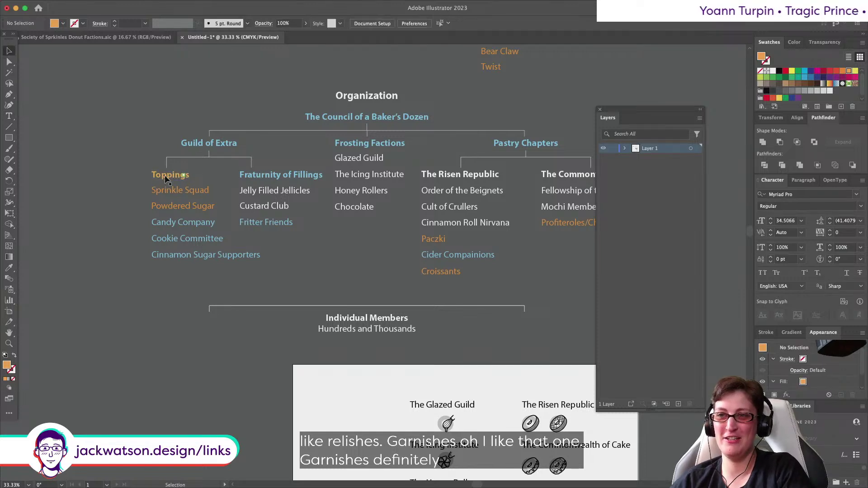
key(shift+Left)
key(shift+Left)
key(shift+Left)
key(shift+Left)
key(shift+Left)
key(shift+Left)
key(shift+Left)
key(shift+Left)
key(super+z)
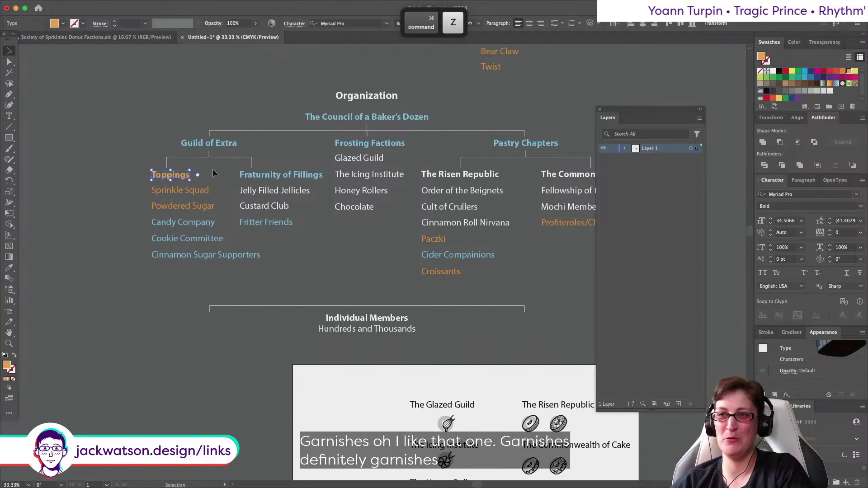
Step: Rename the Toppings heading under Guild of Extra as "Garnishes"
triple_click(184, 174)
text(Garnishes)
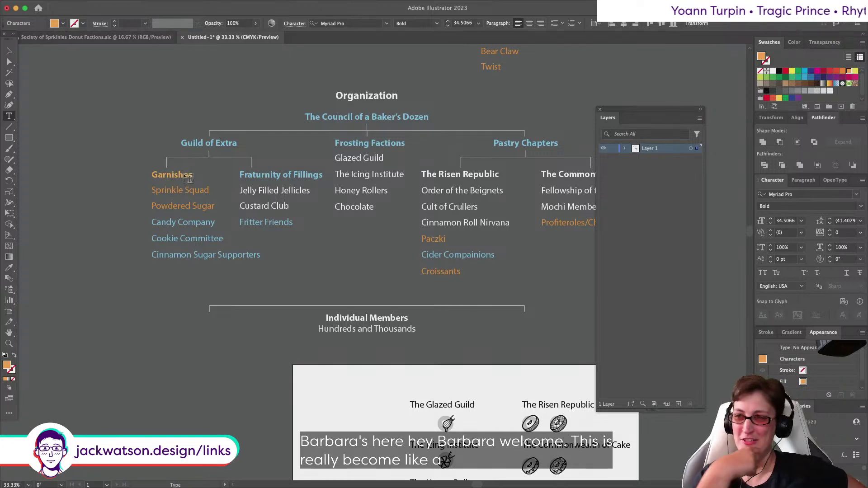
Step: Match the "Guild of Extra" heading's fill to the orange of the Garnishes heading
scroll(189, 177, right, 5)
scroll(189, 177, up, 3)
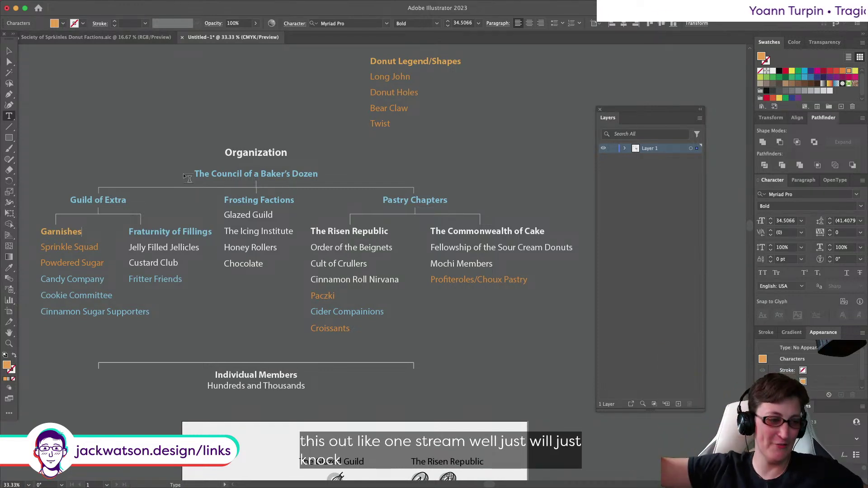
scroll(277, 169, down, 5)
scroll(277, 168, up, 5)
scroll(316, 195, up, 1)
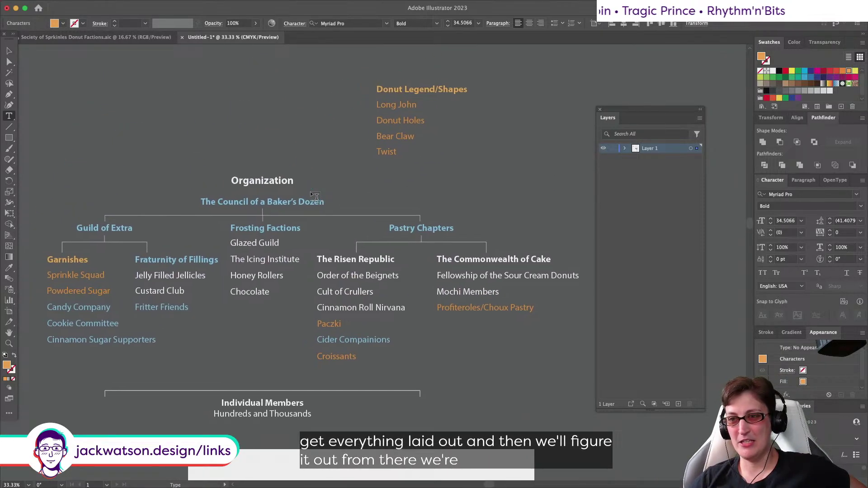
scroll(315, 196, down, 6)
scroll(315, 197, up, 2)
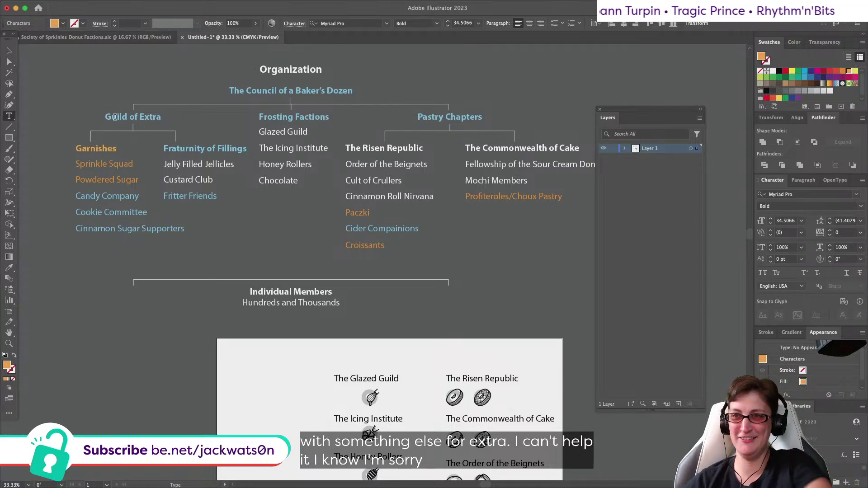
drag(105, 116, 161, 117)
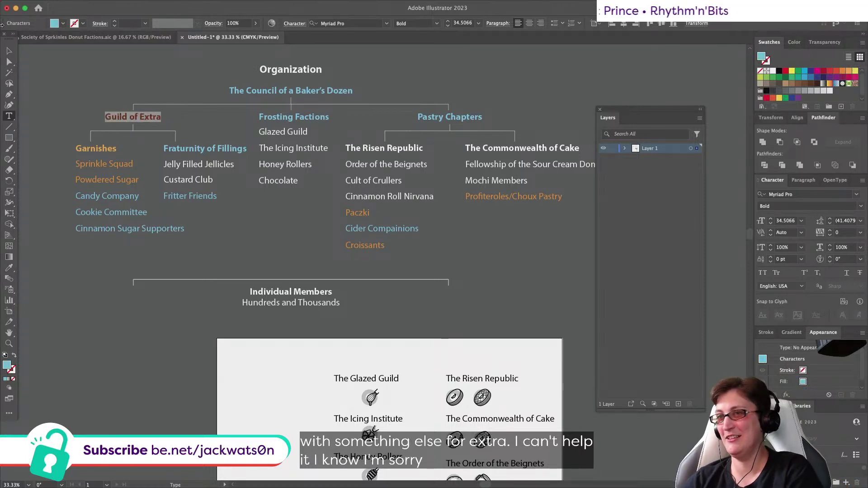
click(8, 148)
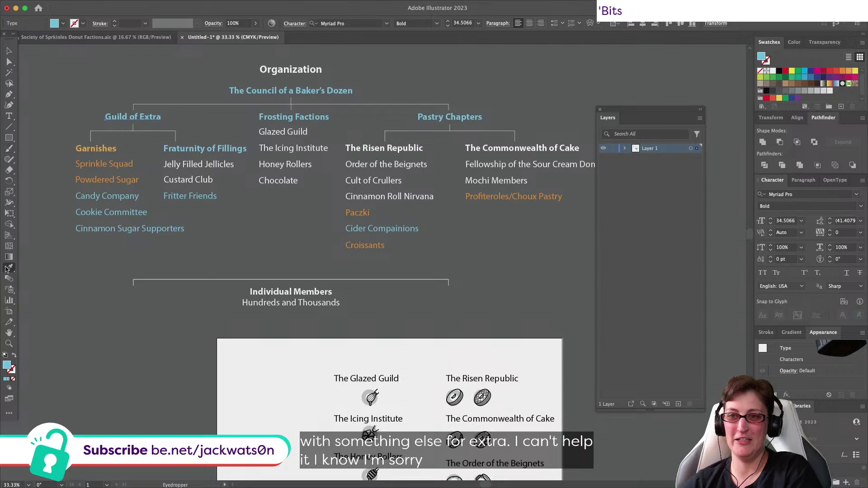
click(6, 269)
click(111, 145)
click(10, 62)
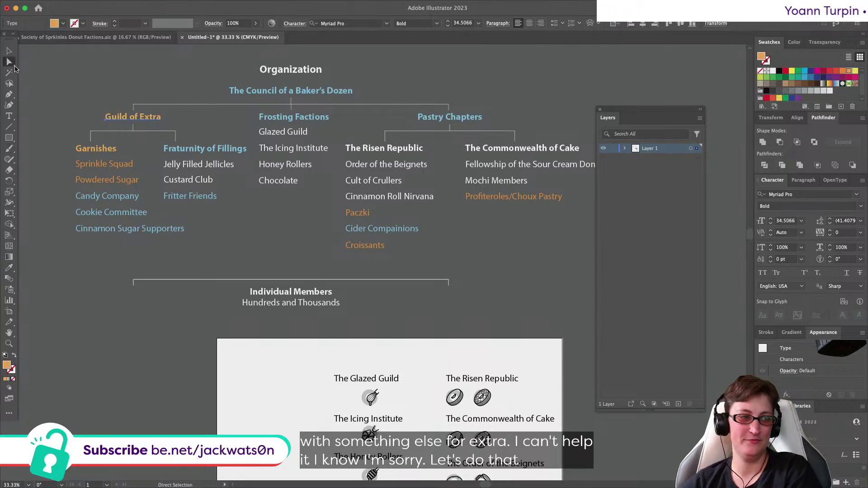
Step: Extend the Garnishes heading to "Guild of Garnishes"
key(t)
click(78, 149)
text(Guild of)
Step: Match the "Guild of Garnishes" heading's fill to the light blue of Fraturnity of Fillings and deselect it
click(9, 51)
click(9, 267)
click(177, 146)
click(9, 50)
click(105, 129)
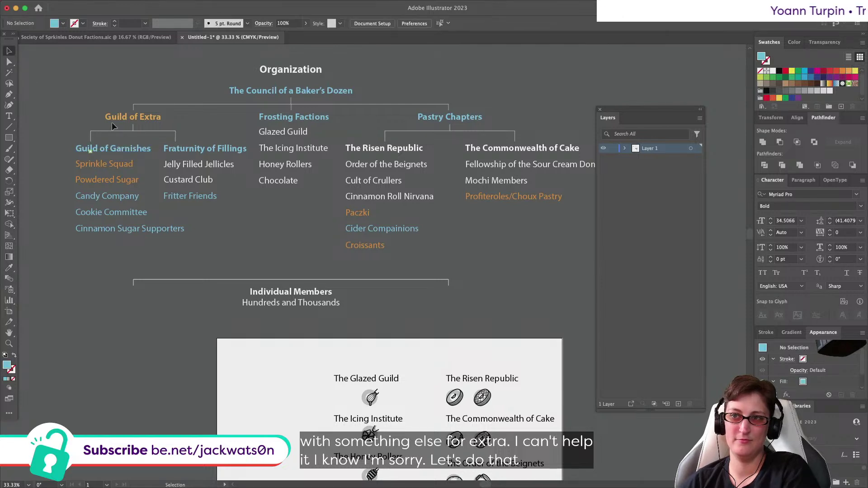
Step: Rename the "Guild of Extra" heading above Guild of Garnishes and Fraturnity of Fillings as "Embellishments"
click(112, 121)
double_click(115, 117)
double_click(121, 117)
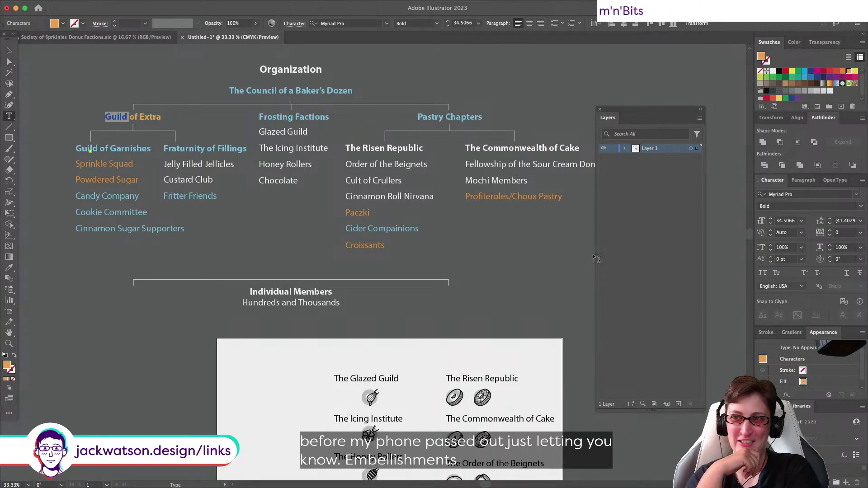
triple_click(145, 116)
text(E)
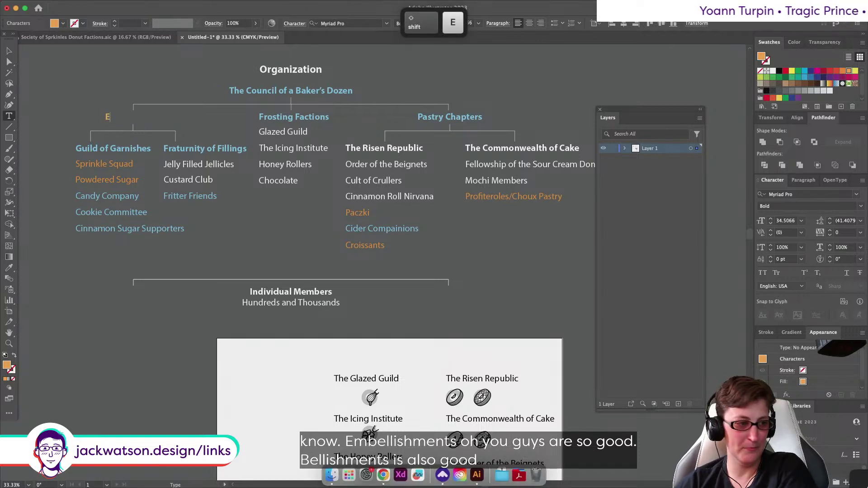
text(mbellishments)
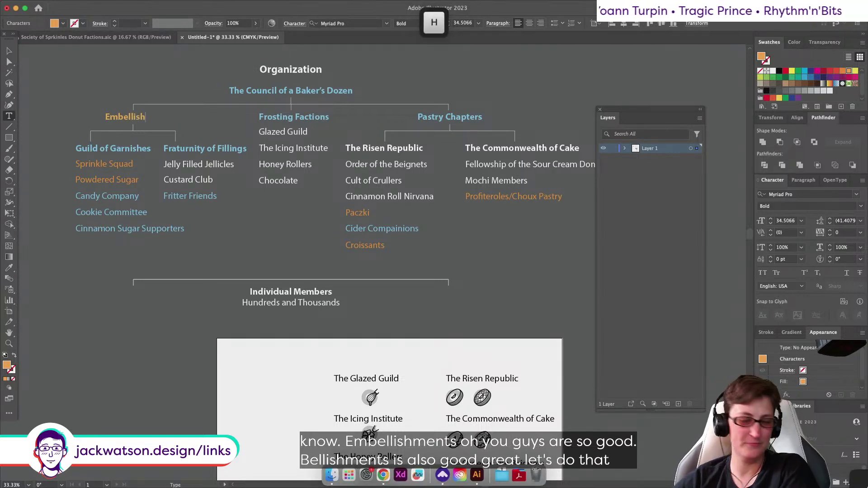
key(Escape)
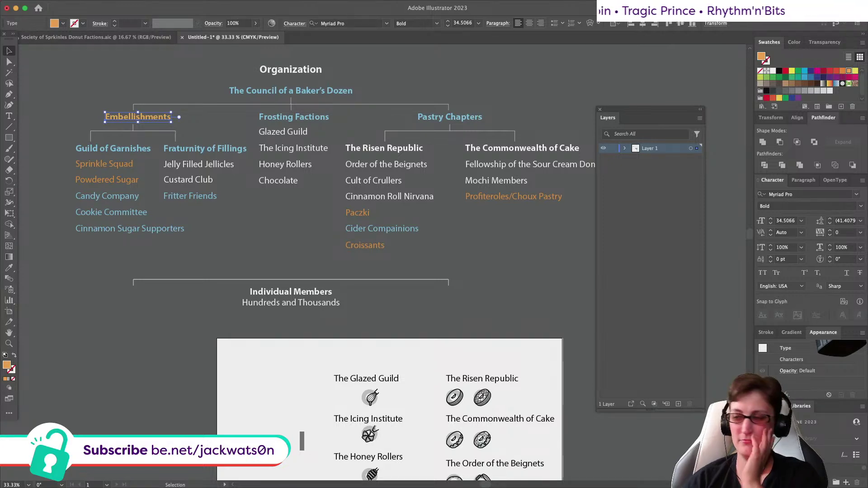
double_click(368, 229)
drag(368, 229, 429, 231)
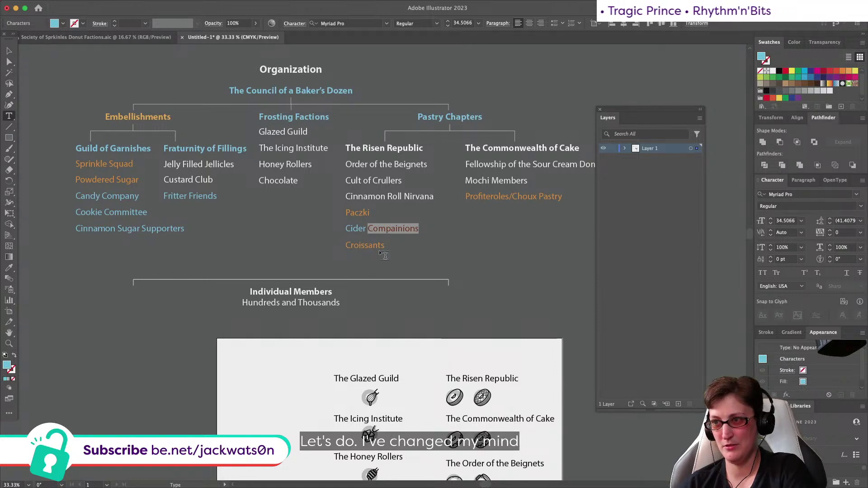
click(105, 195)
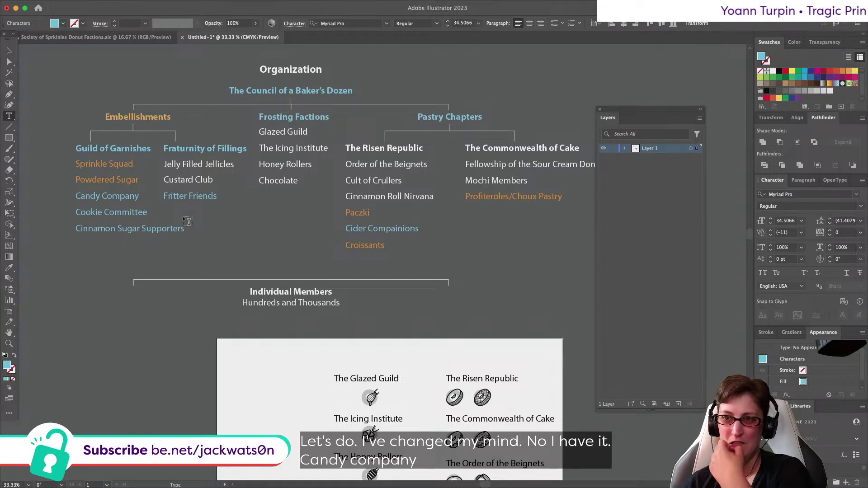
scroll(187, 221, right, 2)
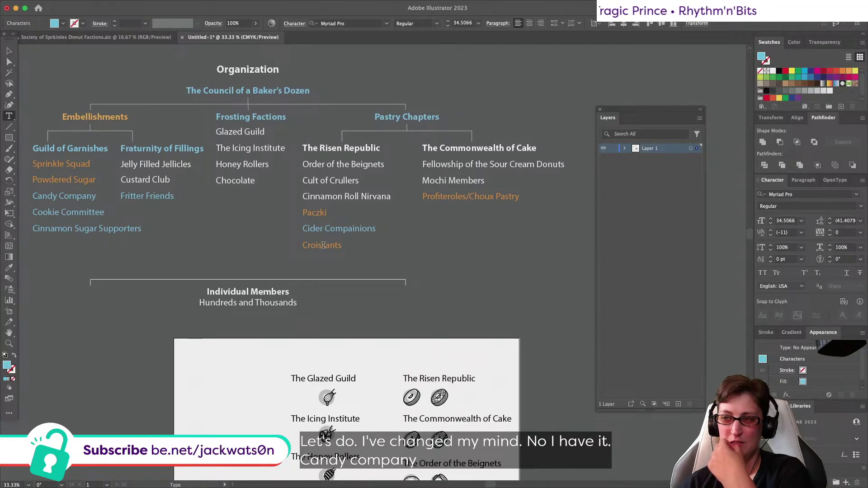
scroll(324, 245, right, 2)
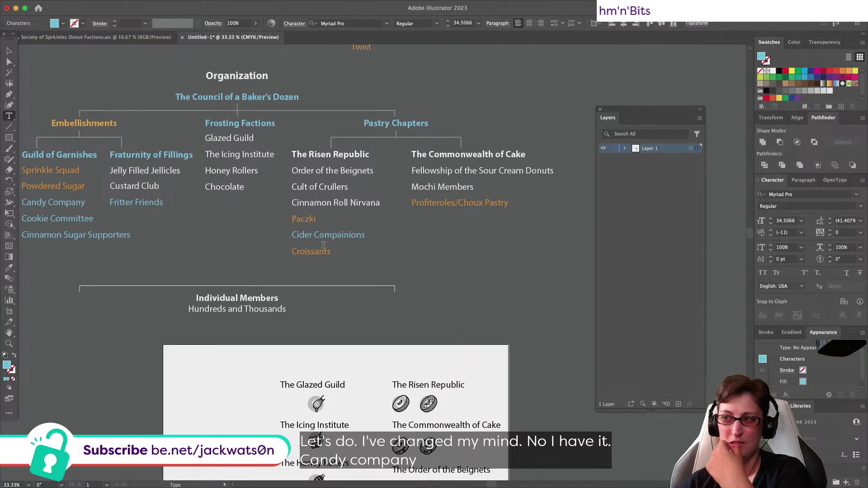
Step: Rename the Croissants entry under The Risen Republic to "Community of Croissants"
scroll(323, 246, left, 3)
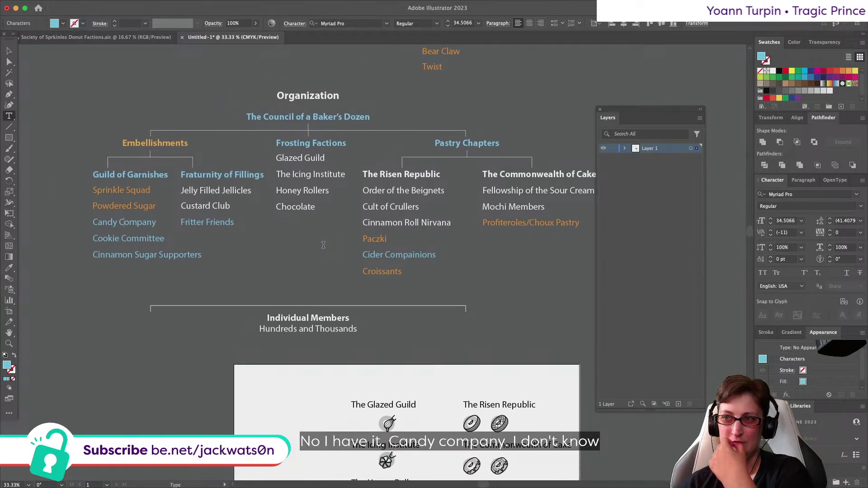
scroll(323, 245, left, 2)
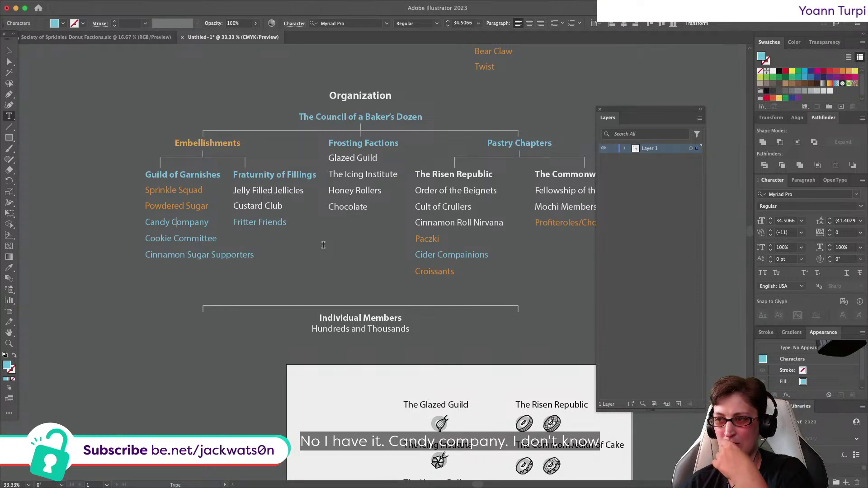
click(451, 273)
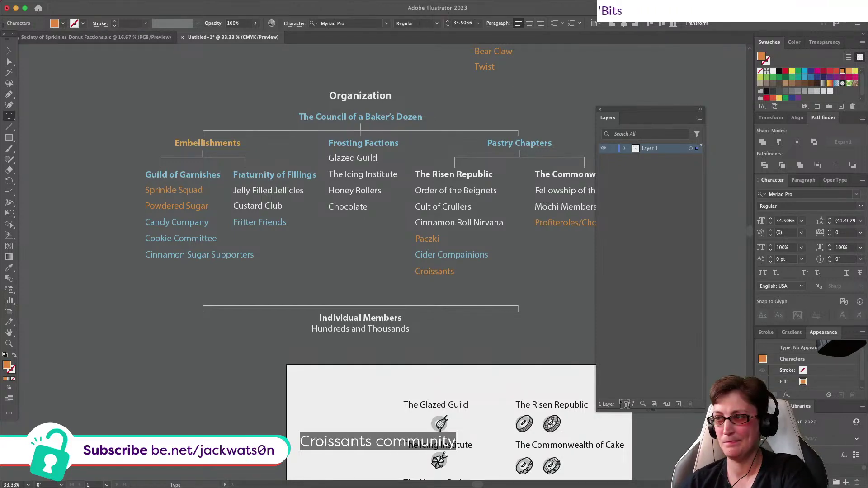
key(shift)
key(Left)
key(Left)
key(Left)
key(Left)
key(Left)
key(Left)
key(Left)
key(Left)
key(Left)
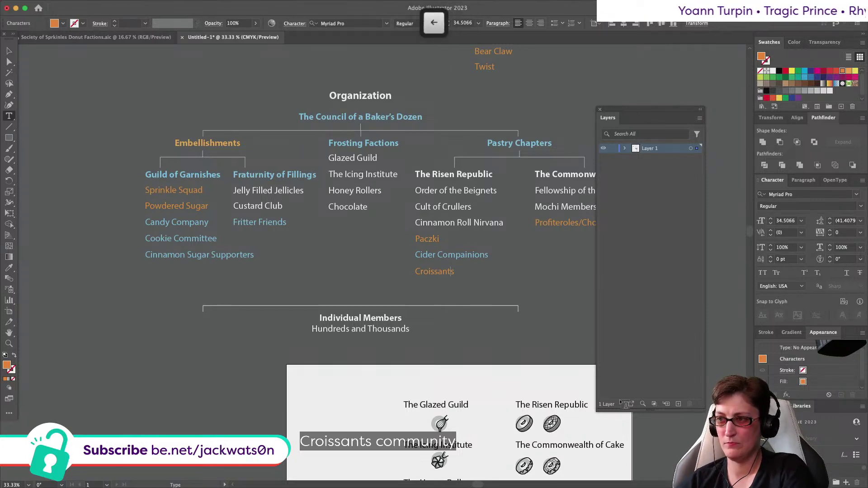
key(Left)
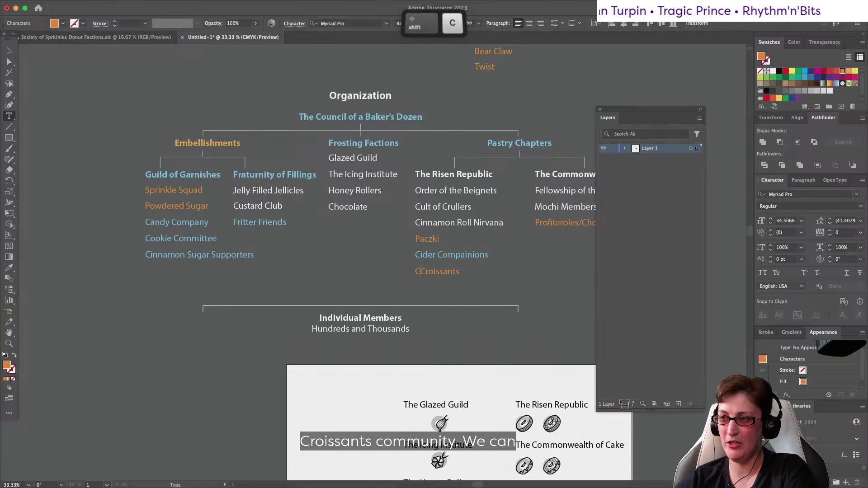
text(Community of)
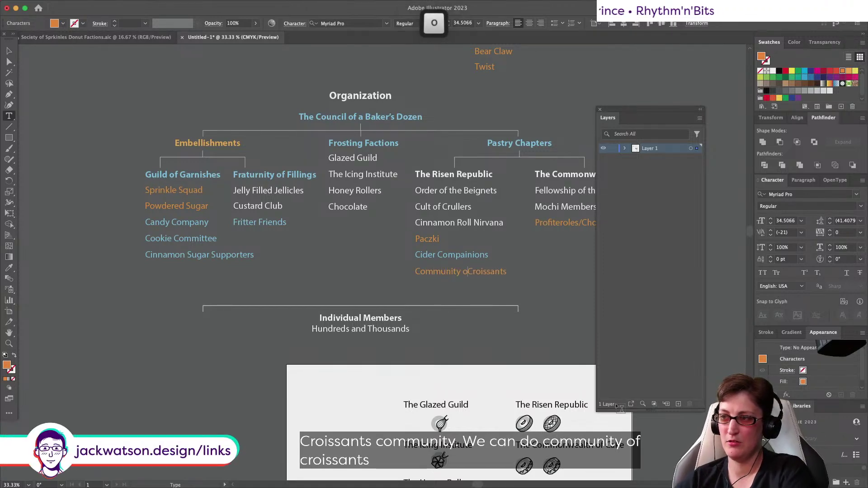
Step: Recolor the "Community of Croissants" entry blue by sampling the Cider Compainions entry with the Eyedropper, and deselect it
click(8, 51)
click(8, 267)
click(456, 256)
click(9, 51)
click(313, 247)
scroll(313, 247, right, 5)
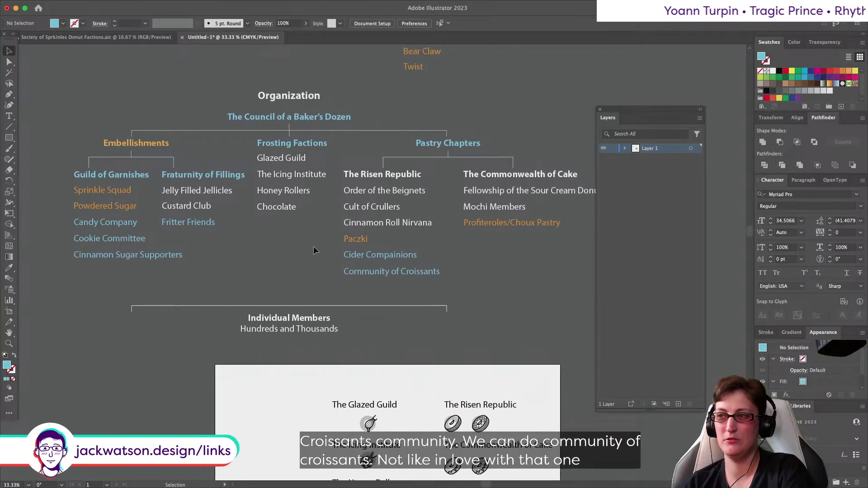
Step: Extend the Embellishments heading to read "Embellishments of Delights"
scroll(313, 246, up, 2)
scroll(314, 246, left, 1)
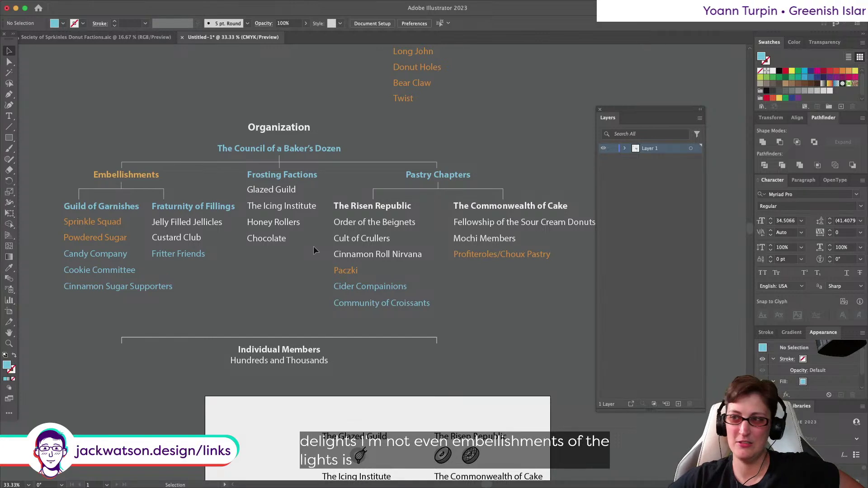
key(t)
click(157, 174)
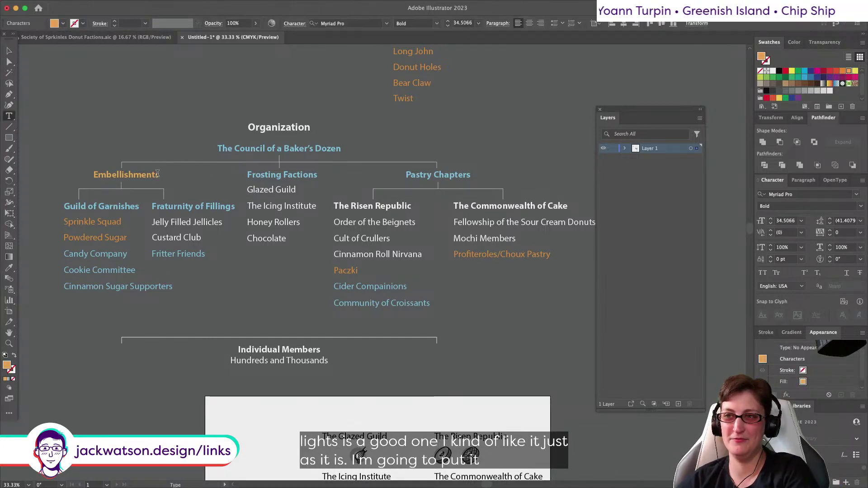
text(of D)
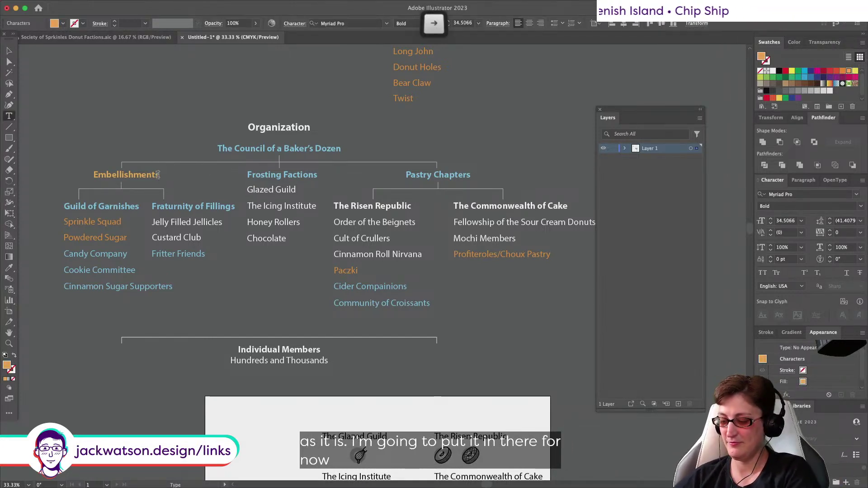
text(eslight)
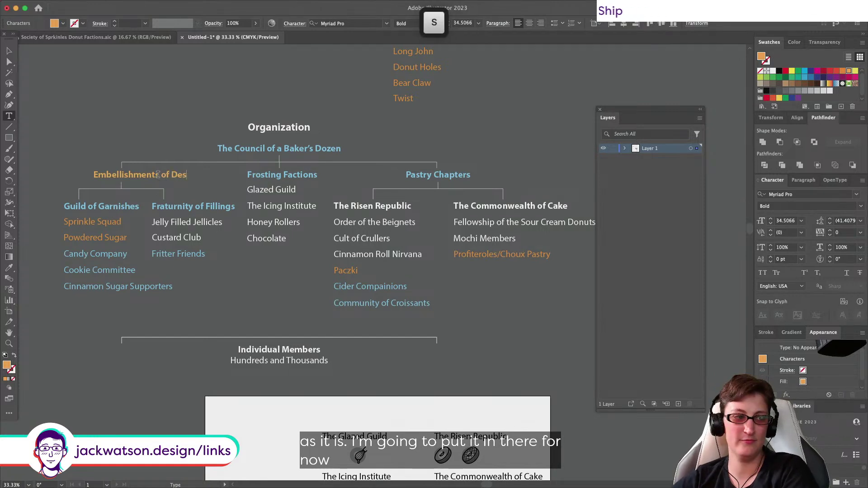
key(BackSpace)
key(BackSpace)
key(BackSpace)
key(BackSpace)
key(BackSpace)
key(BackSpace)
text(lights)
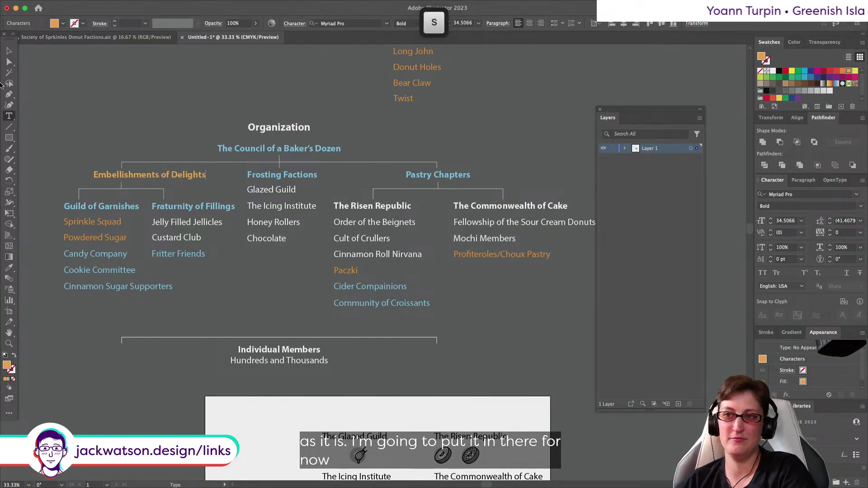
Step: Match the "Embellishments of Delights" heading to the blue bold style of the Frosting Factions heading, and deselect it
click(9, 51)
click(9, 267)
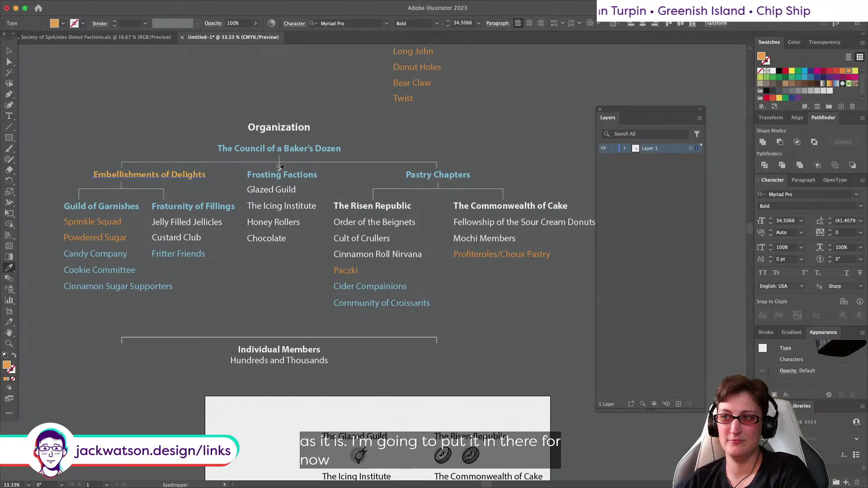
click(273, 173)
click(8, 51)
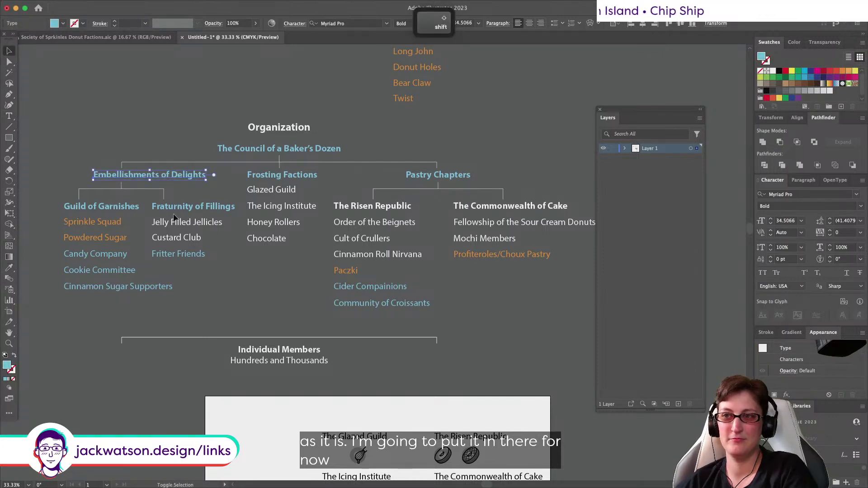
click(72, 176)
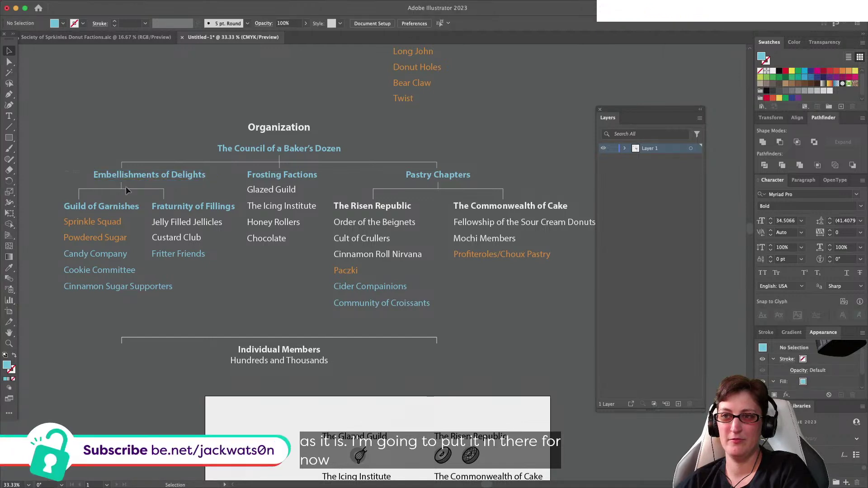
Step: Center the "Embellishments of Delights" heading horizontally over the bracket connecting its two subgroups
click(146, 177)
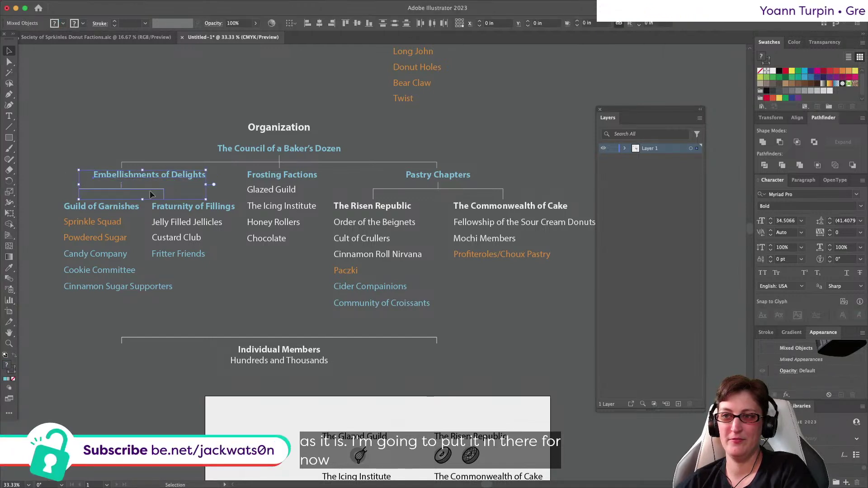
shift+click(149, 189)
click(319, 23)
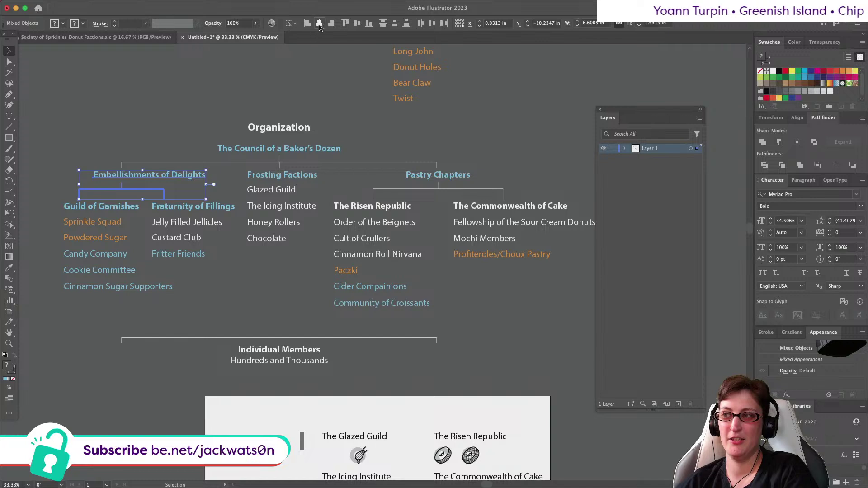
click(186, 86)
Step: Review the organization chart's branches and group names, along with the Donut Legend/Shapes list above it
scroll(185, 84, right, 5)
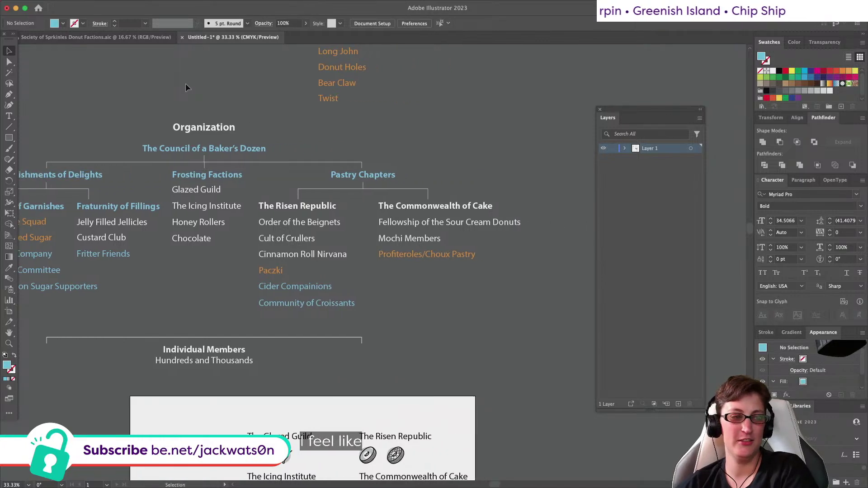
scroll(186, 85, left, 4)
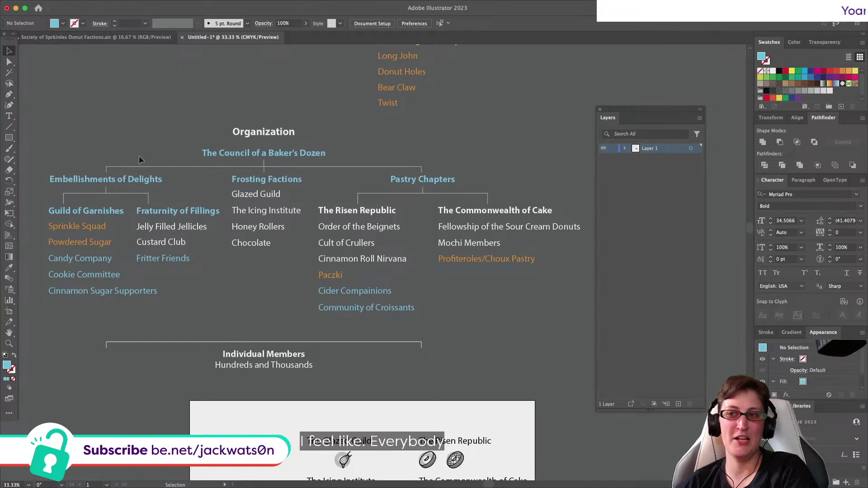
scroll(98, 156, left, 3)
scroll(99, 156, down, 2)
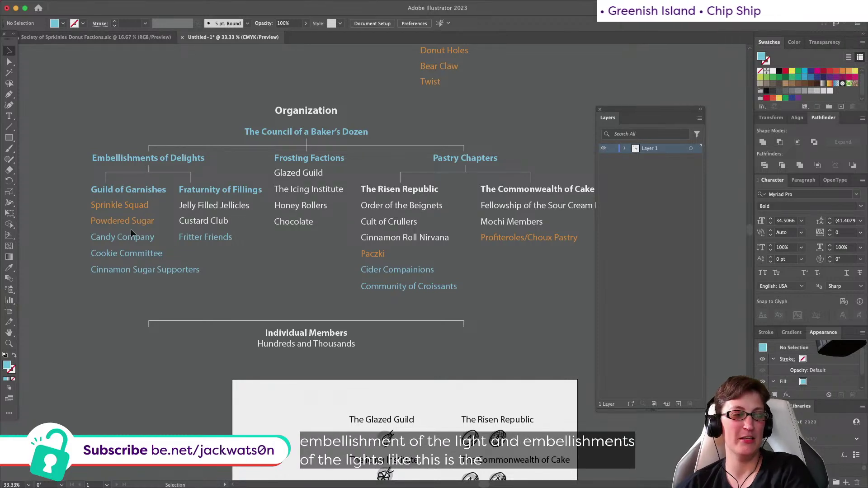
scroll(180, 226, down, 1)
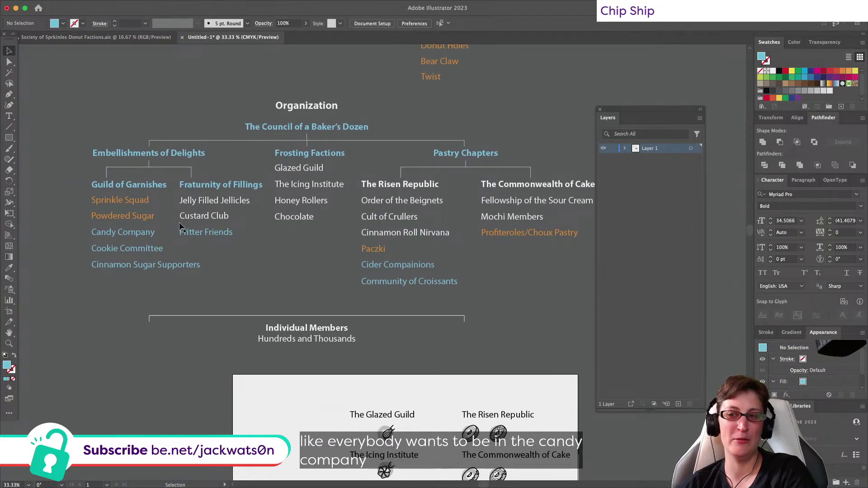
scroll(180, 226, up, 2)
scroll(180, 226, left, 1)
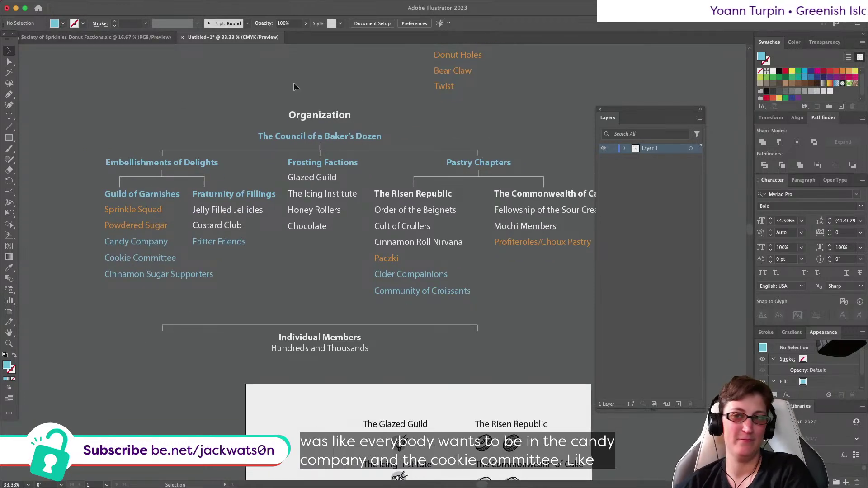
scroll(190, 148, right, 5)
scroll(190, 148, up, 2)
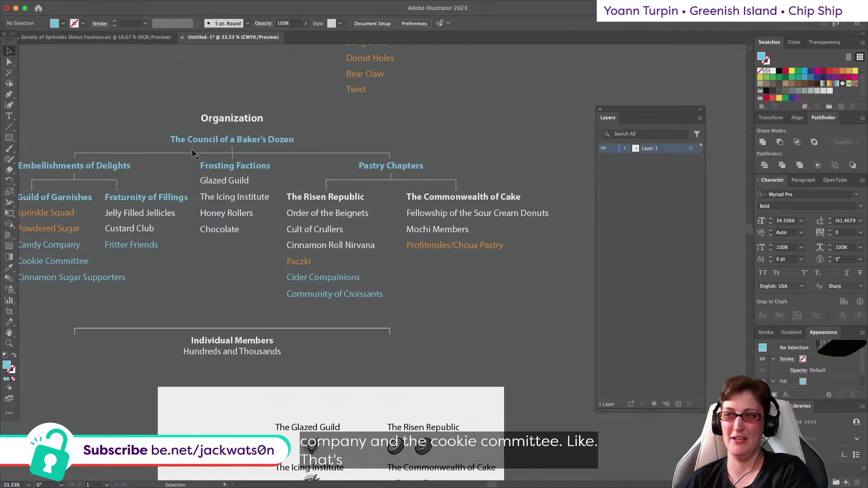
scroll(192, 151, left, 1)
scroll(192, 152, up, 2)
scroll(192, 151, right, 2)
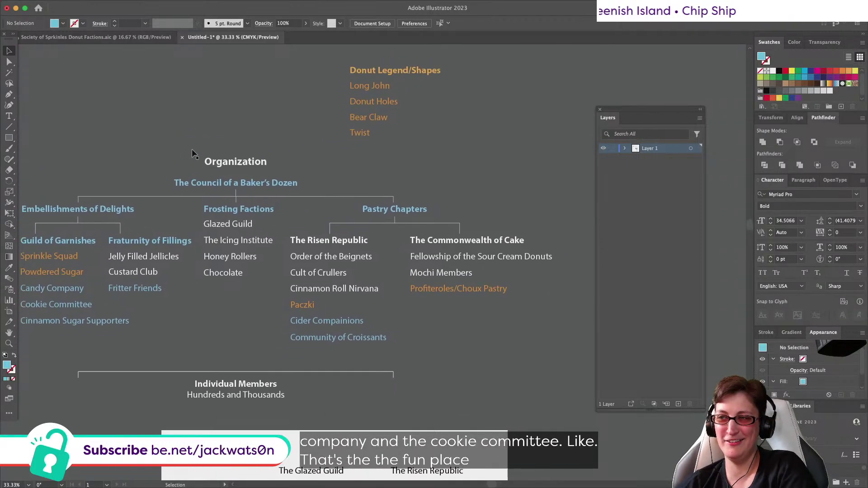
scroll(191, 151, down, 4)
scroll(192, 151, left, 3)
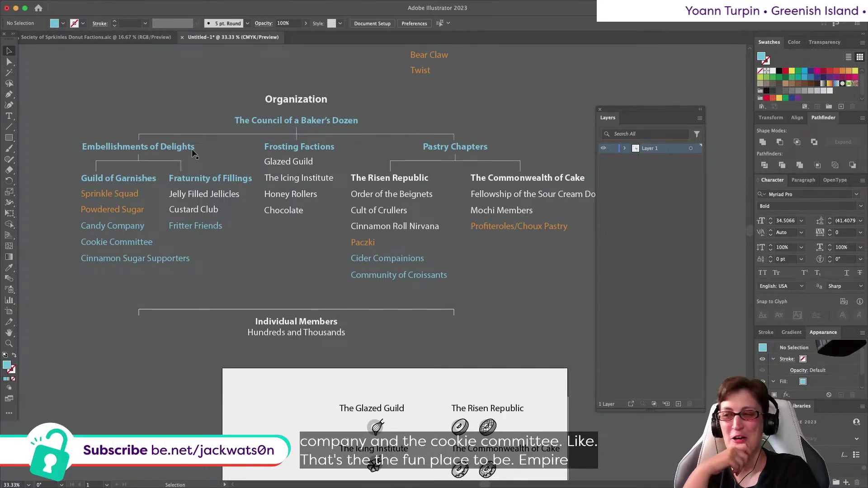
Step: Replace the word "Community" with "Empire" in the Croissants entry under The Risen Republic
click(386, 275)
double_click(368, 273)
double_click(368, 273)
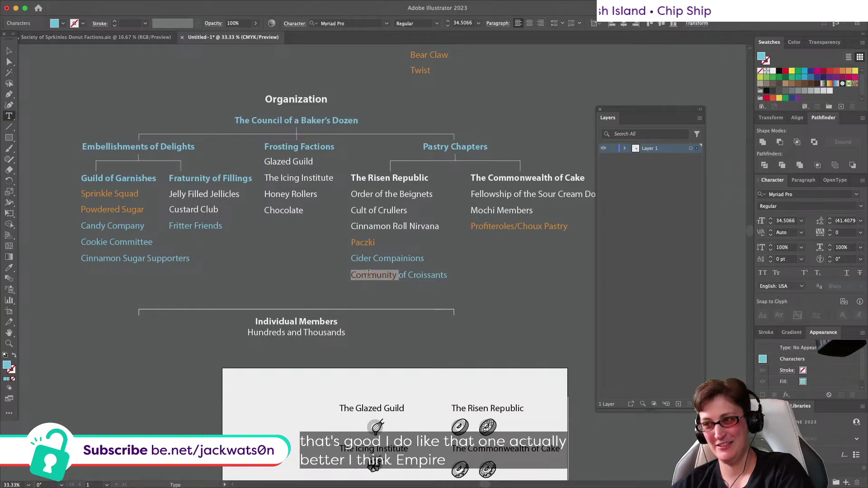
text(Empire)
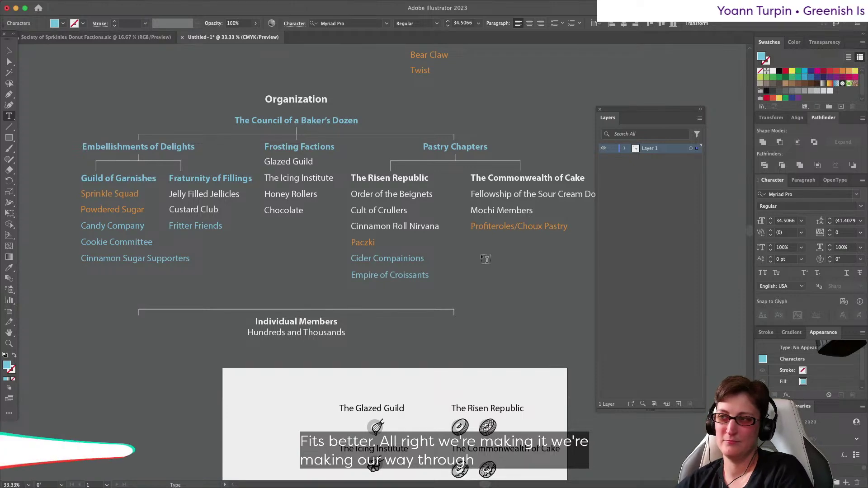
Step: Extend the Paczki entry under The Risen Republic to read "Paczki Community"
scroll(482, 260, up, 3)
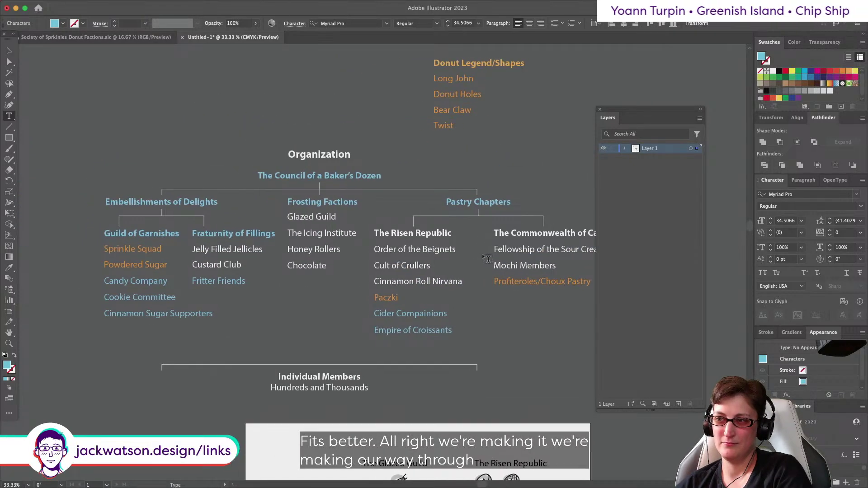
scroll(487, 259, down, 1)
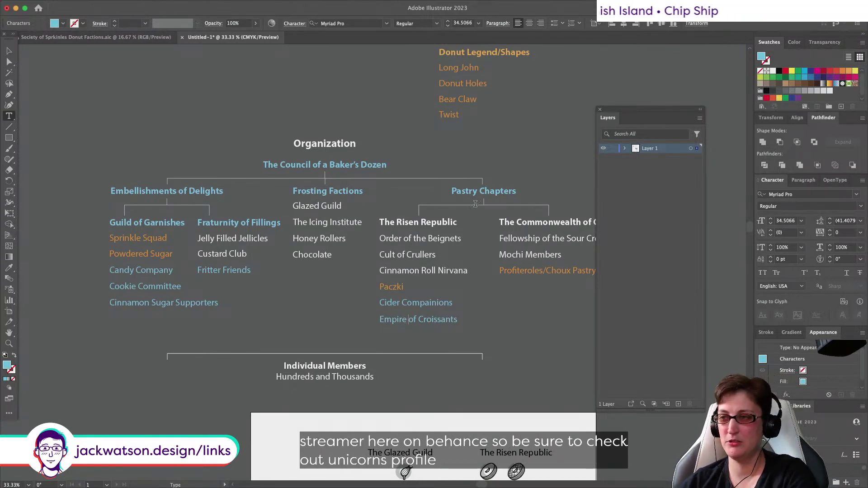
scroll(491, 235, left, 2)
scroll(511, 221, down, 1)
scroll(510, 222, down, 1)
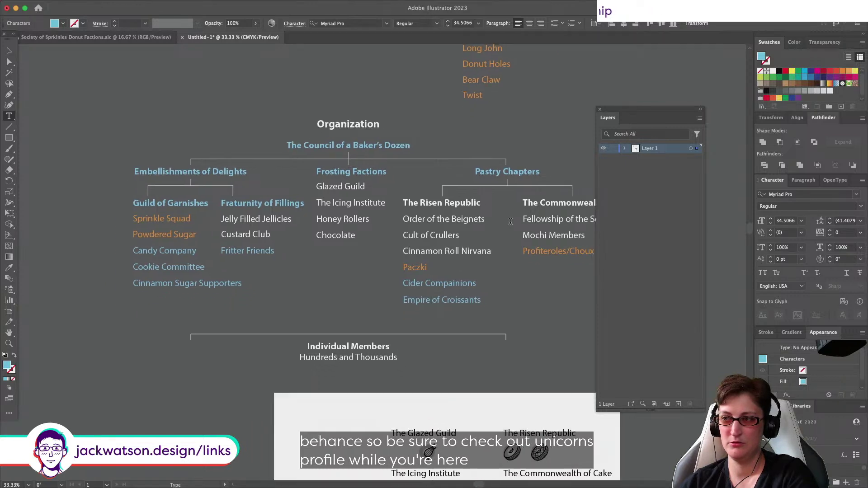
scroll(511, 222, right, 1)
scroll(510, 221, right, 3)
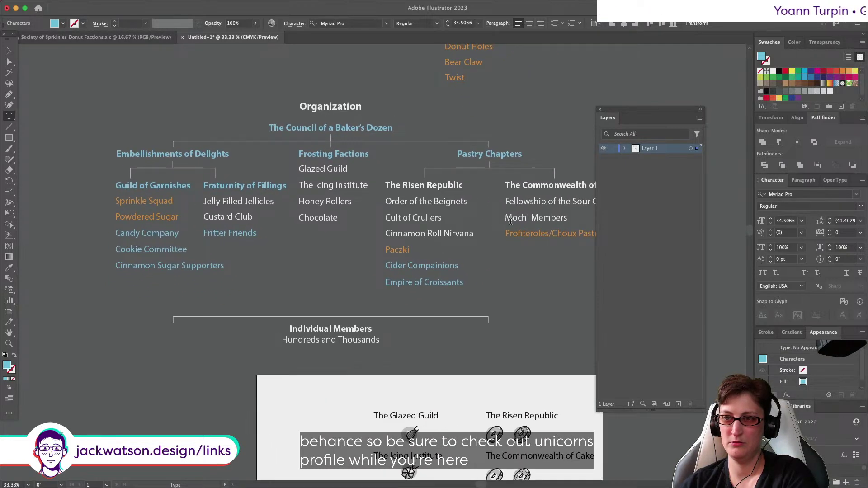
scroll(510, 222, down, 1)
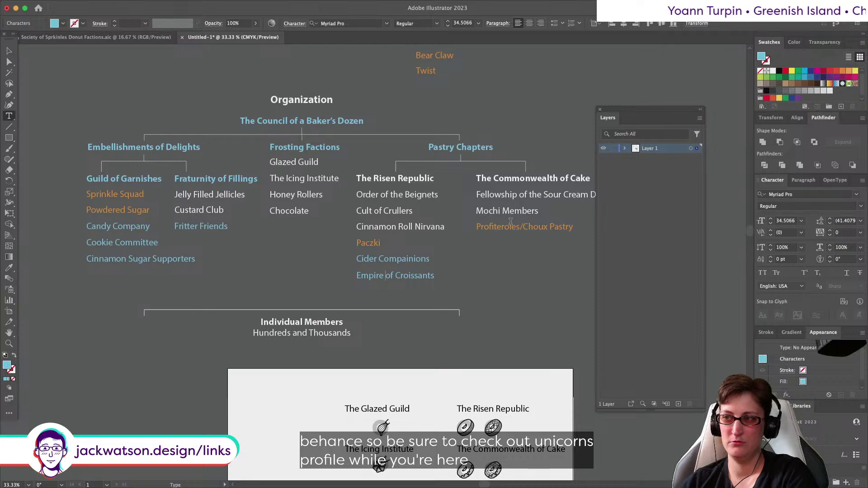
double_click(385, 245)
key(Right)
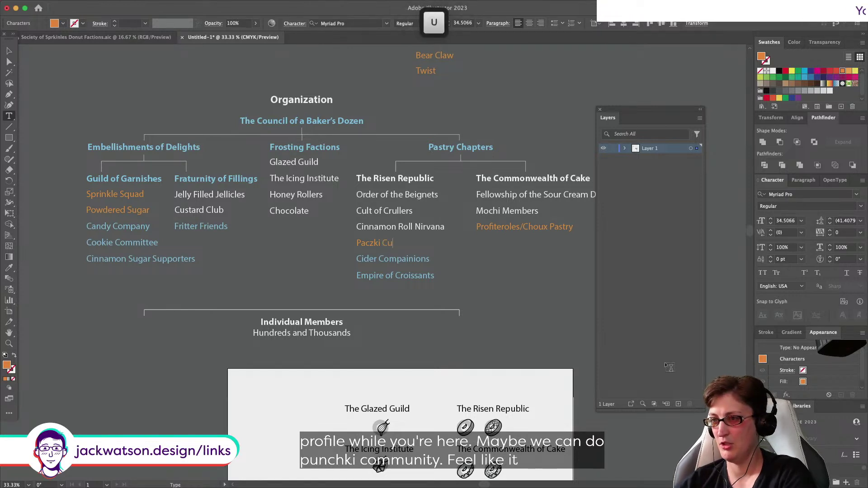
text(o)
key(BackSpace)
text(C)
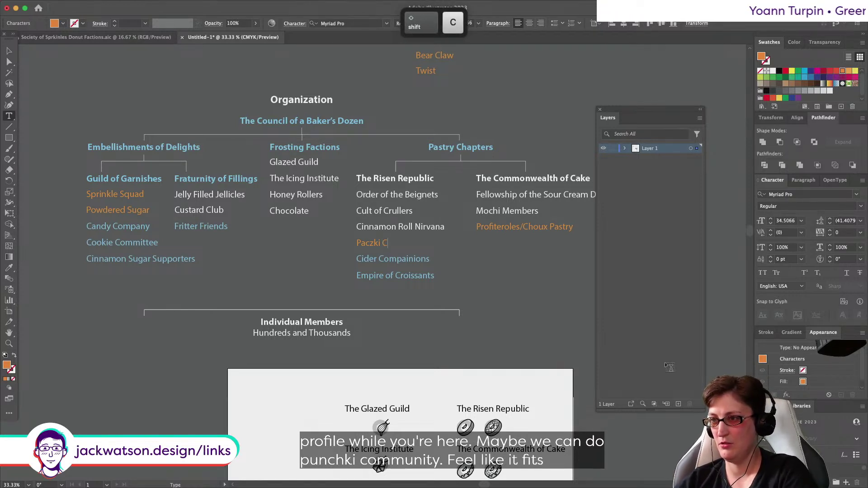
text(ommunity)
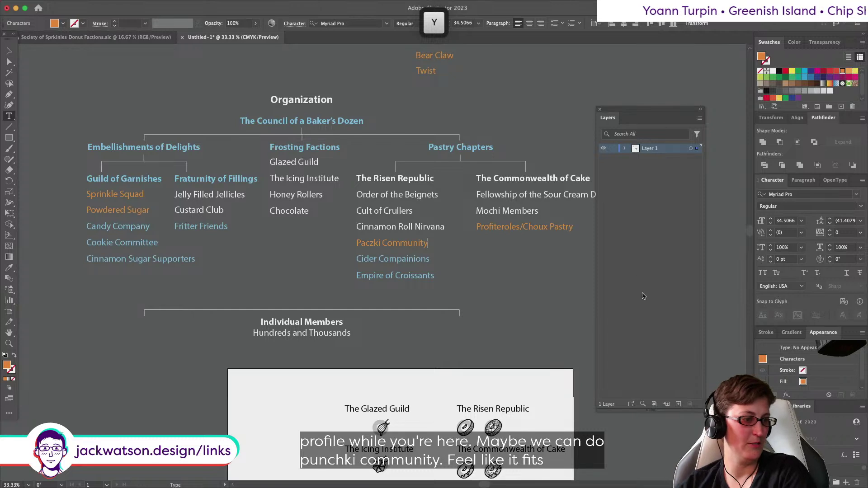
Step: Recolor the Paczki Community entry to the same blue as the Cider Compainions entry below it
click(9, 51)
click(8, 267)
click(358, 257)
click(8, 62)
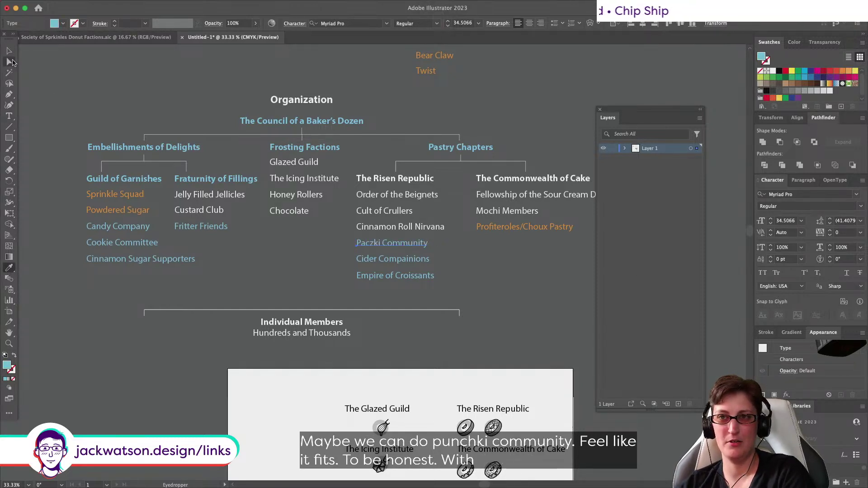
click(254, 259)
Step: Delete the orange Sprinkle Squad entry from the list under Guild of Garnishes
scroll(253, 259, right, 3)
scroll(253, 259, up, 1)
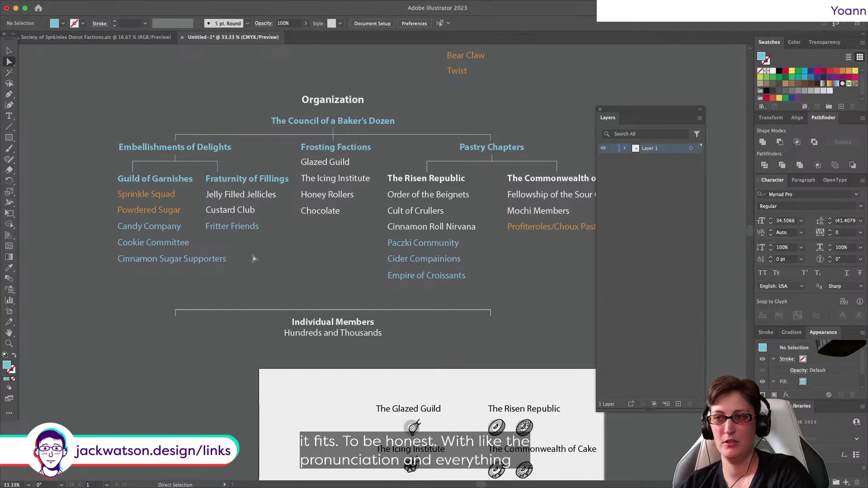
scroll(253, 258, left, 3)
scroll(253, 259, up, 2)
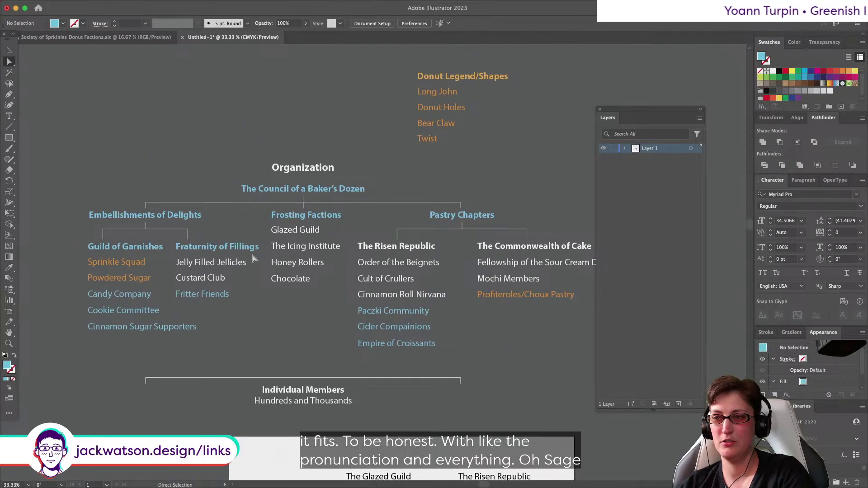
scroll(254, 259, down, 2)
scroll(253, 258, left, 3)
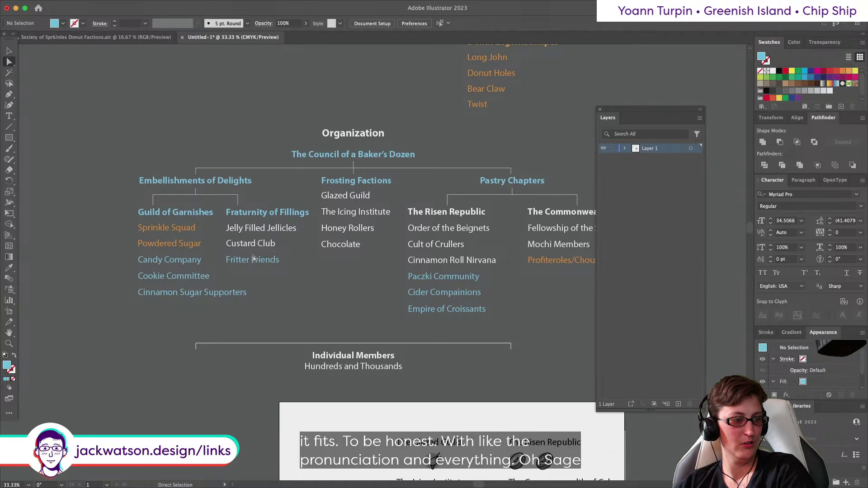
scroll(253, 259, right, 2)
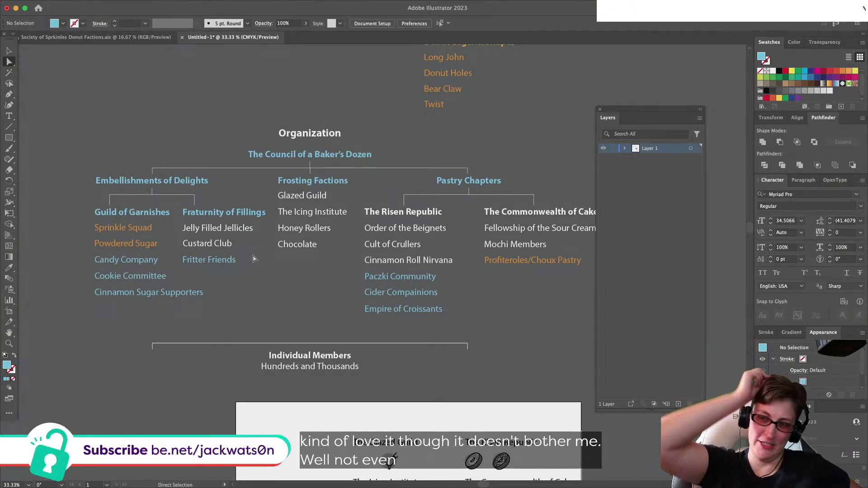
click(109, 232)
key(Delete)
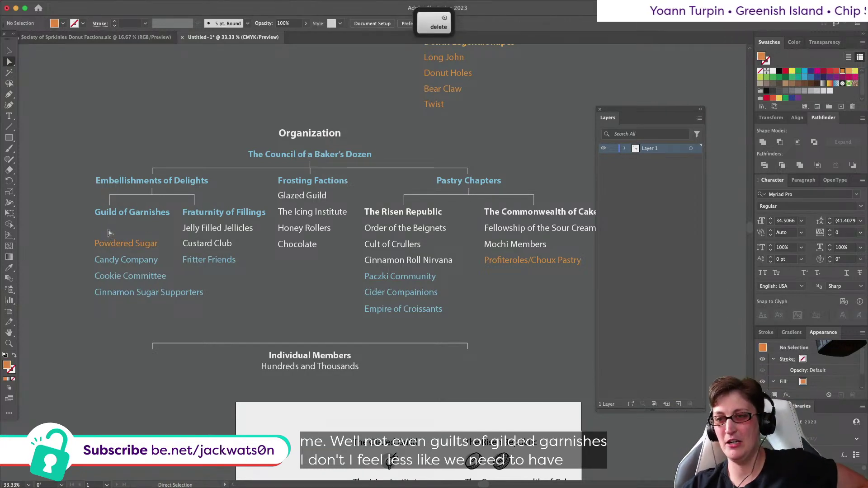
Step: Align the remaining Guild of Garnishes list with the top of the Jelly Filled Jellicles entry
click(131, 292)
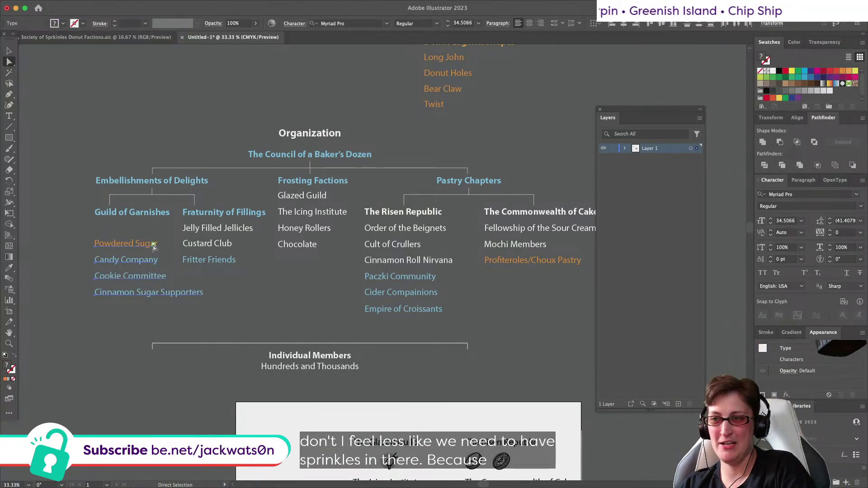
shift+click(204, 229)
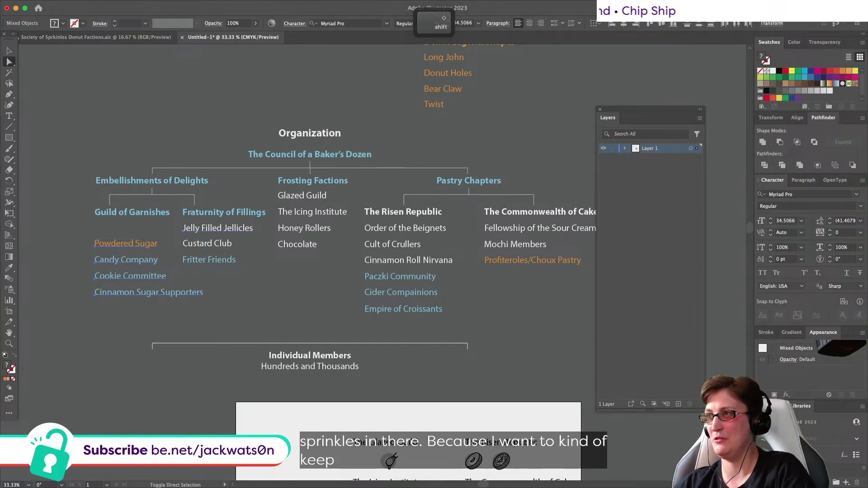
click(649, 23)
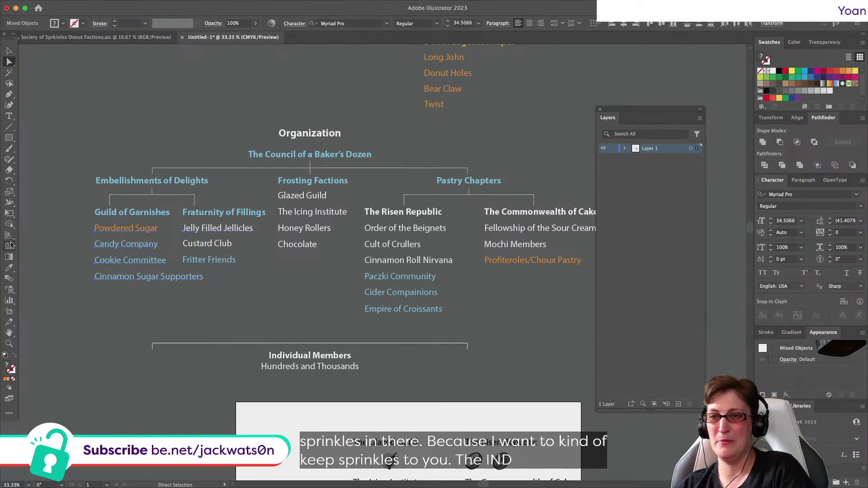
key(super+shift+a)
Step: Ungroup the Guild of Garnishes list so its entries are separate text objects
key(v)
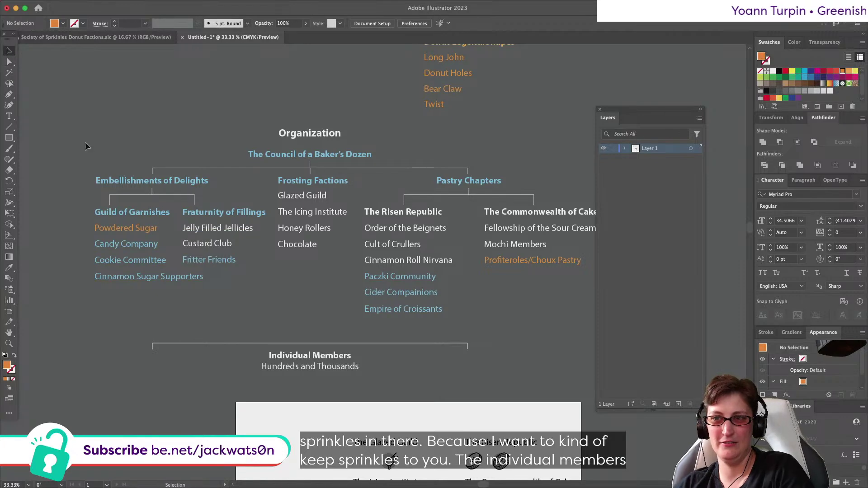
right_click(128, 233)
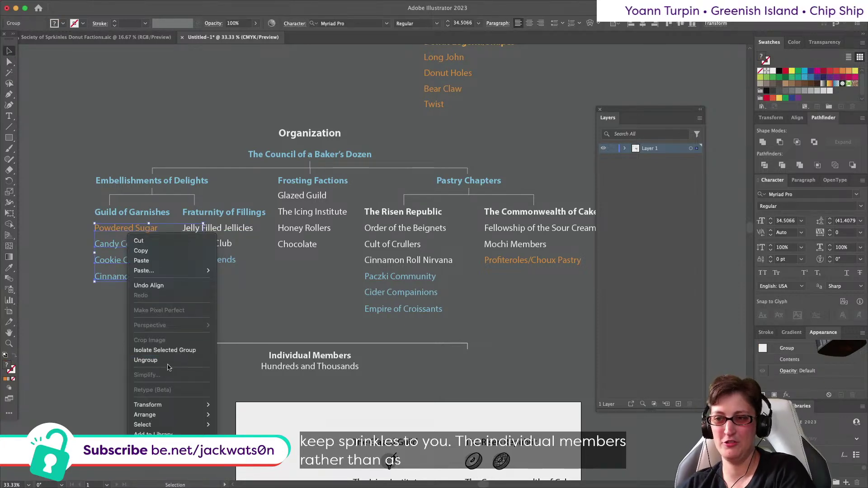
click(146, 360)
key(super+shift+a)
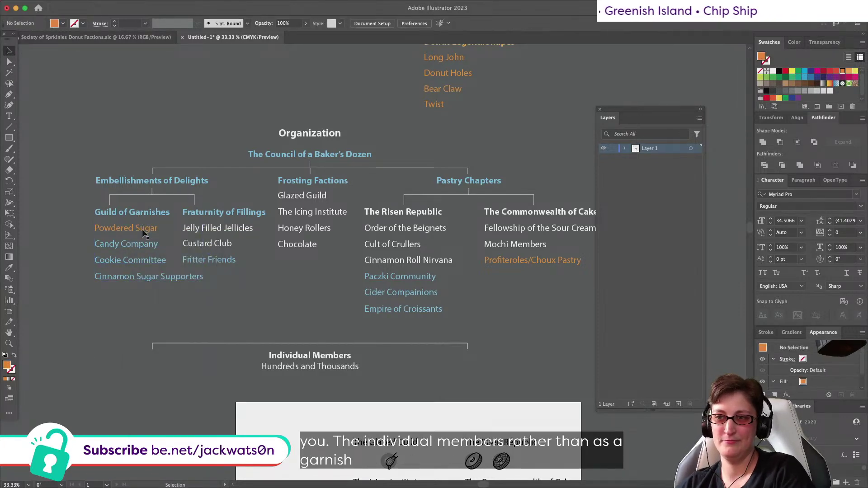
Step: Extend the Powdered Sugar entry under Guild of Garnishes to read "Powdered Sugar Squad"
key(t)
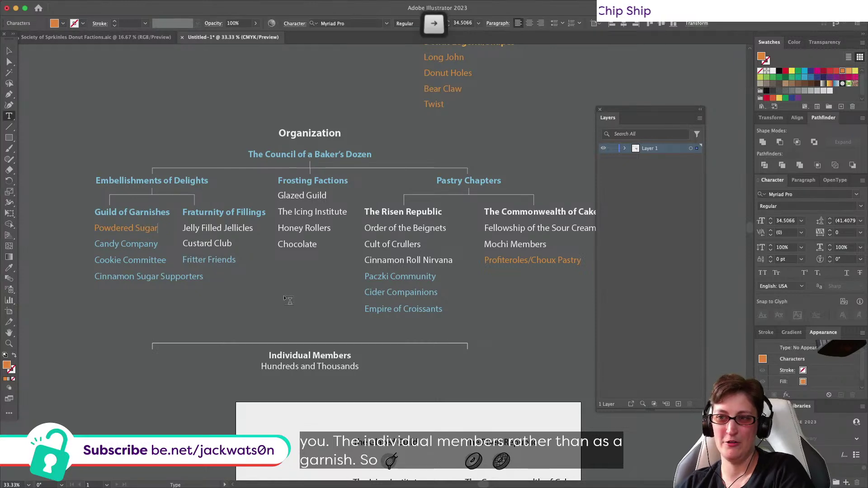
text(Squad)
click(10, 61)
click(68, 319)
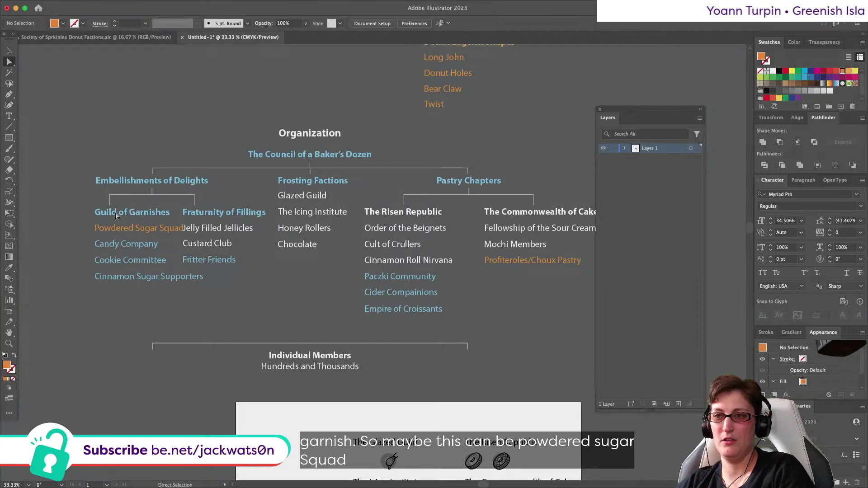
Step: Shift the Guild of Garnishes column and its end of the bracket left, away from the Fraturnity of Fillings column
click(119, 195)
drag(132, 213, 81, 214)
click(9, 51)
key(super+shift+a)
Step: Recolor the Powdered Sugar Squad entry to the same blue as the Candy Company entry
click(122, 230)
click(8, 269)
click(100, 245)
Step: Center the Embellishments of Delights heading and its short connector line horizontally over the widened bracket
click(9, 52)
click(149, 189)
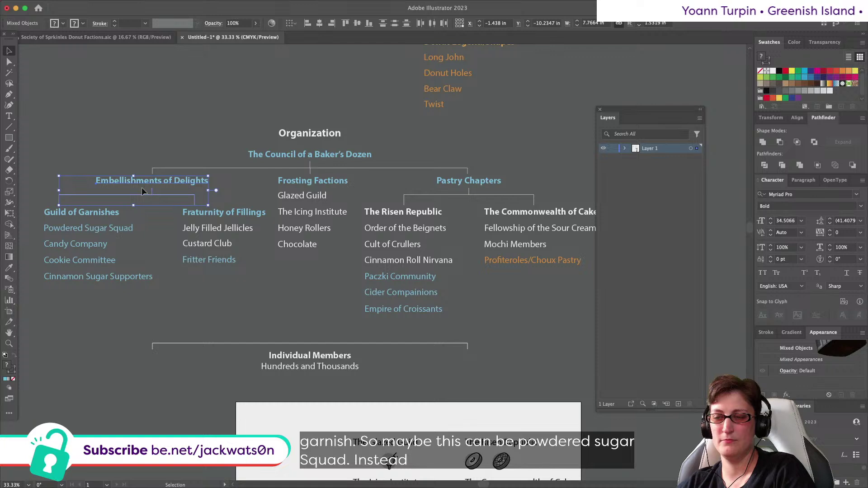
click(319, 23)
click(9, 61)
click(79, 91)
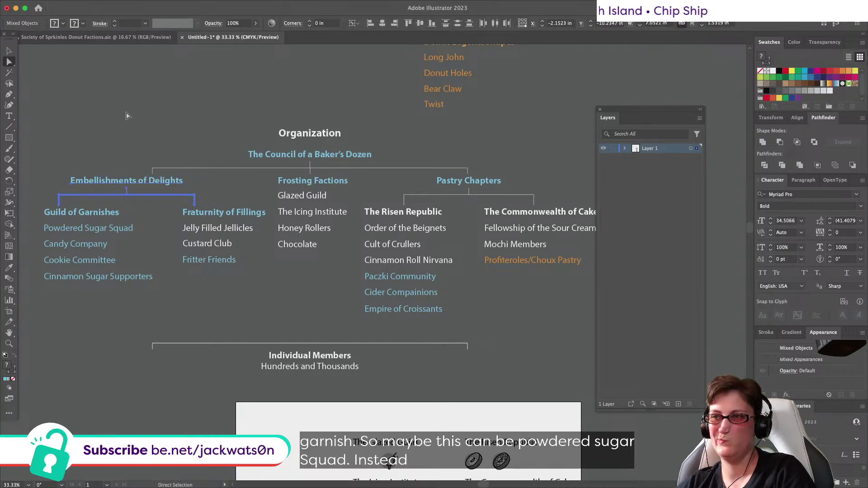
Step: Examine all branches of the organization chart and the Donut Legend/Shapes list for entries that still need names
scroll(126, 115, up, 3)
scroll(127, 116, right, 3)
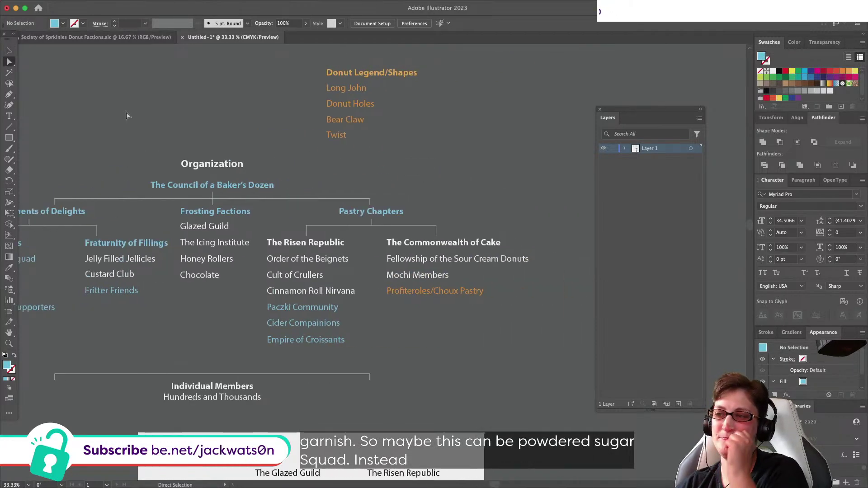
scroll(126, 116, up, 2)
scroll(127, 115, left, 2)
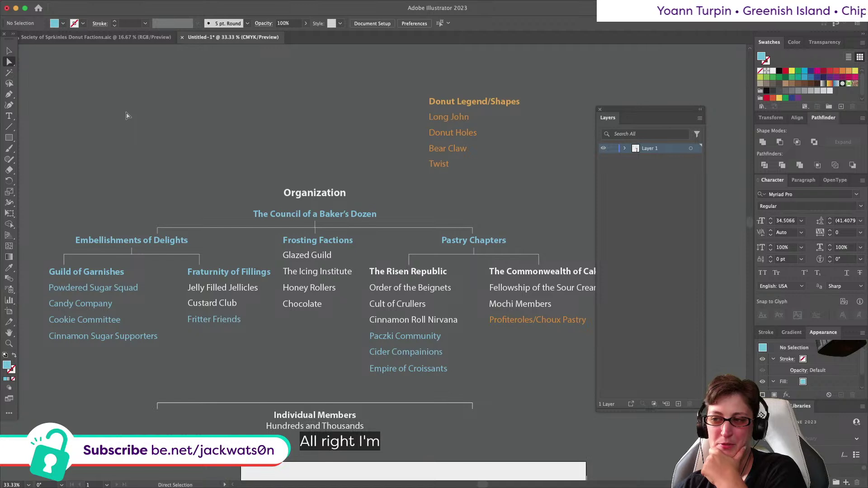
scroll(126, 116, down, 2)
scroll(126, 116, right, 5)
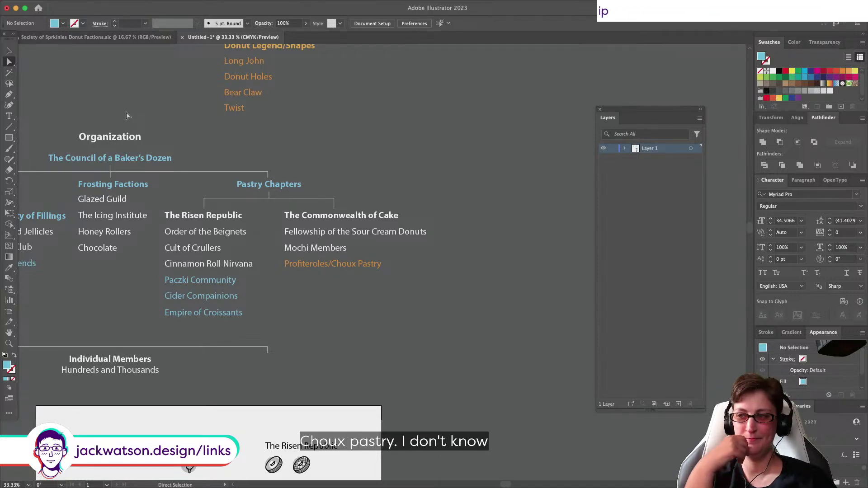
scroll(127, 115, left, 5)
scroll(127, 115, down, 2)
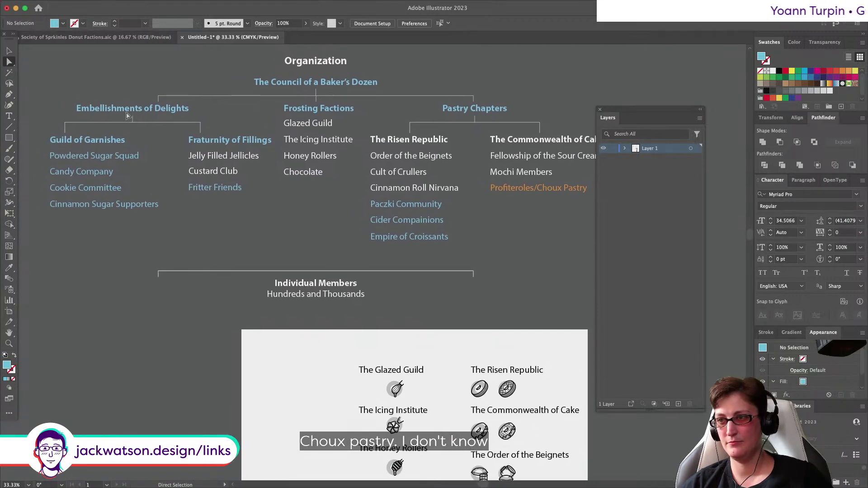
scroll(126, 115, up, 1)
scroll(127, 115, right, 1)
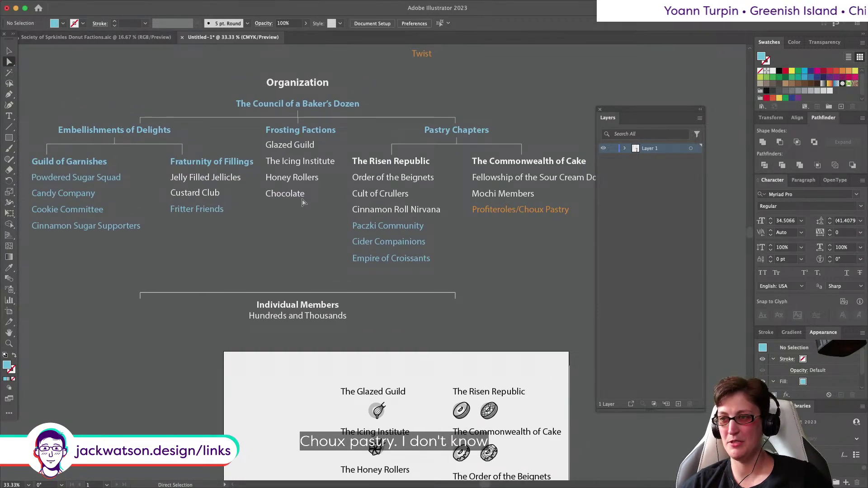
Step: Recolor the Chocolate entry under Frosting Factions to the same orange as the Profiteroles/Choux Pastry entry
click(298, 198)
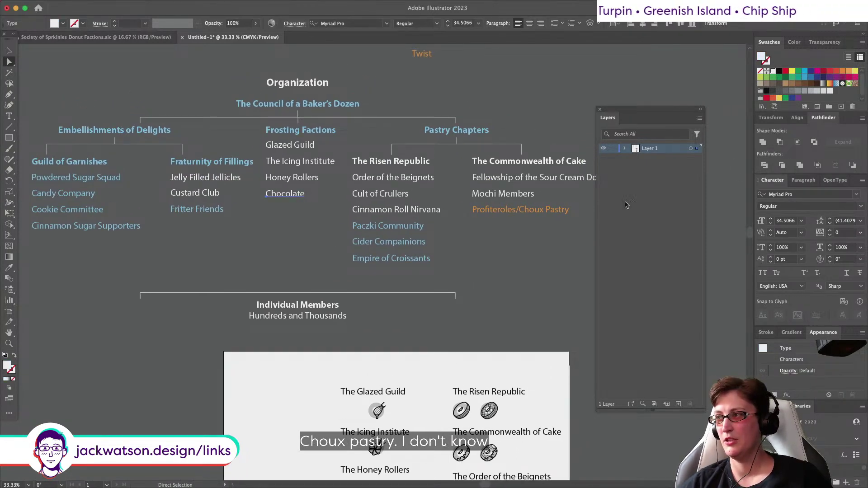
click(9, 268)
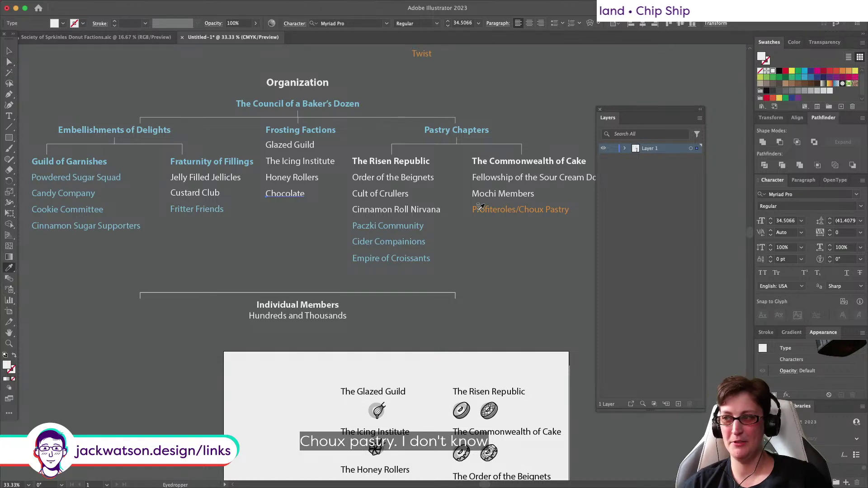
click(476, 209)
click(9, 61)
click(228, 217)
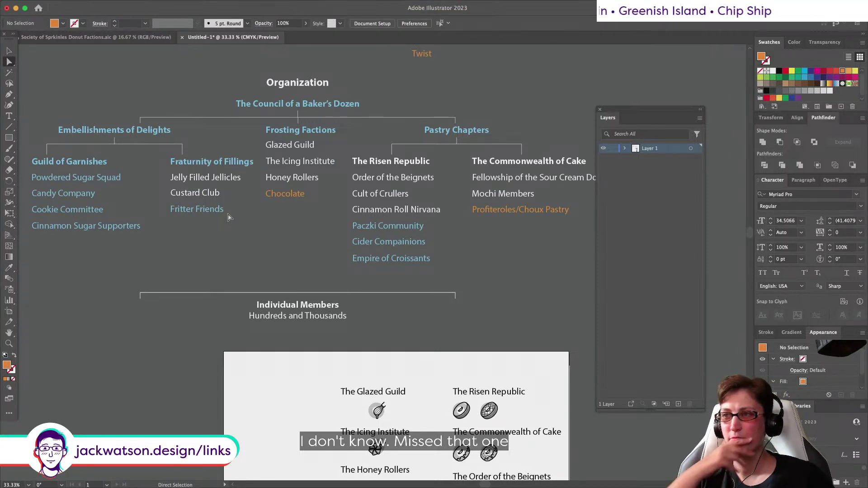
Step: Replace "Profiteroles/" in the last entry under The Commonwealth of Cake so it reads "Association of Choux Pastry"
scroll(287, 203, right, 3)
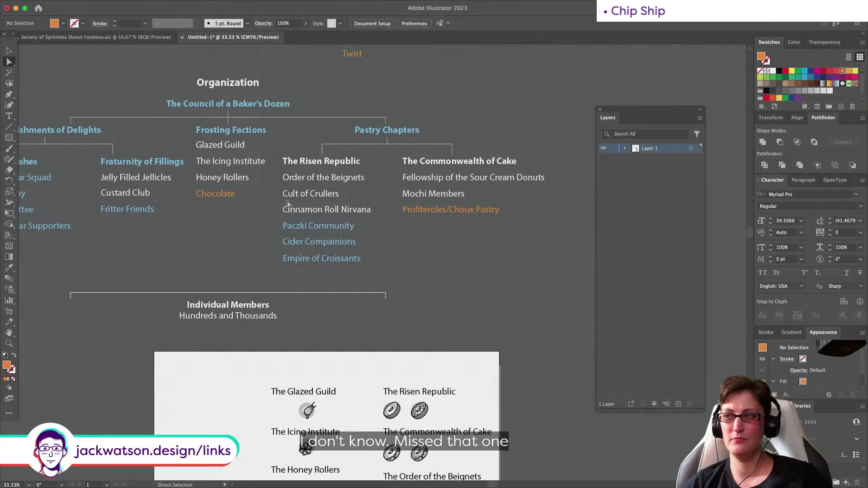
scroll(287, 203, right, 2)
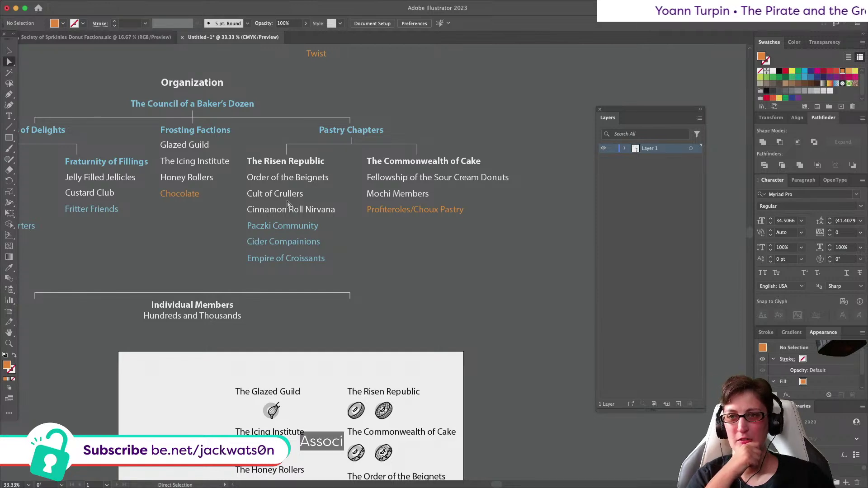
scroll(287, 204, left, 5)
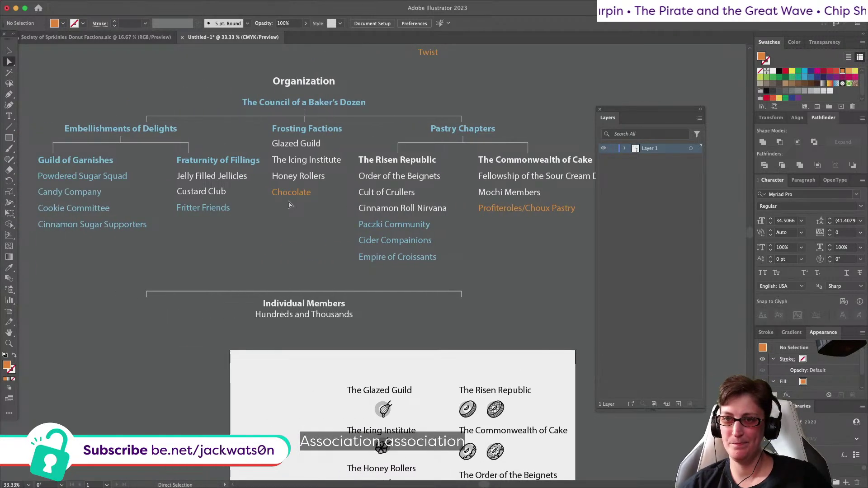
scroll(290, 205, right, 3)
double_click(445, 212)
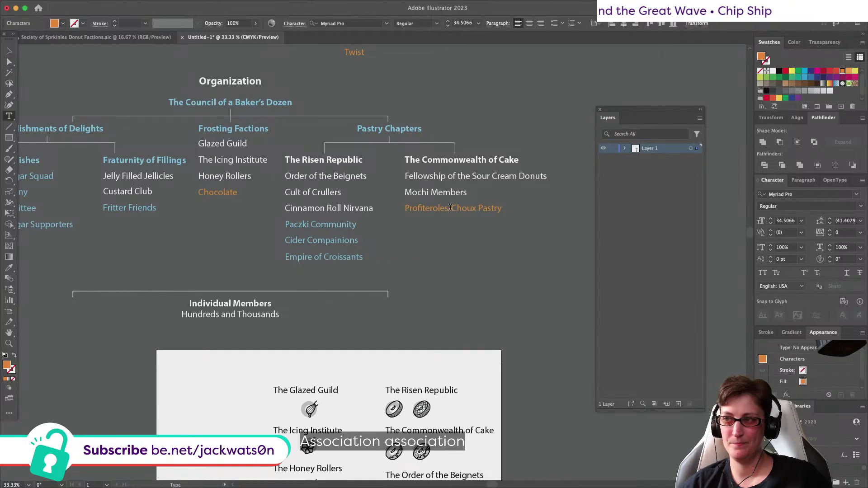
drag(445, 211, 405, 209)
text(Associatio)
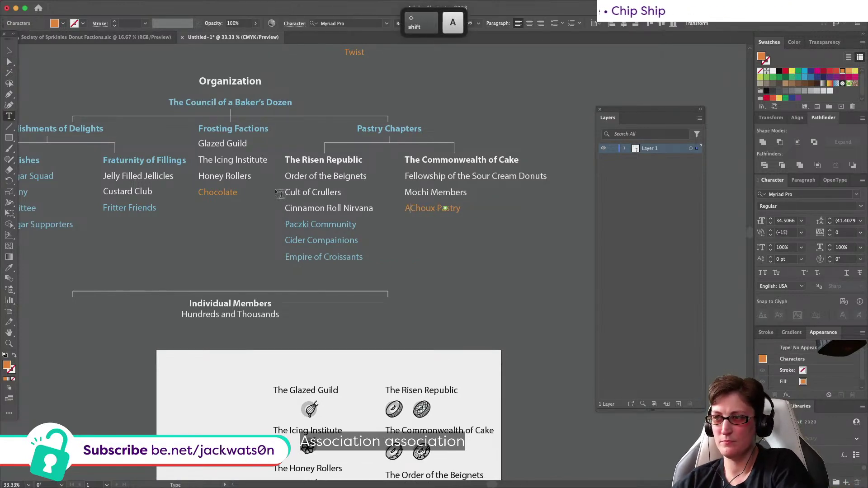
text(n of)
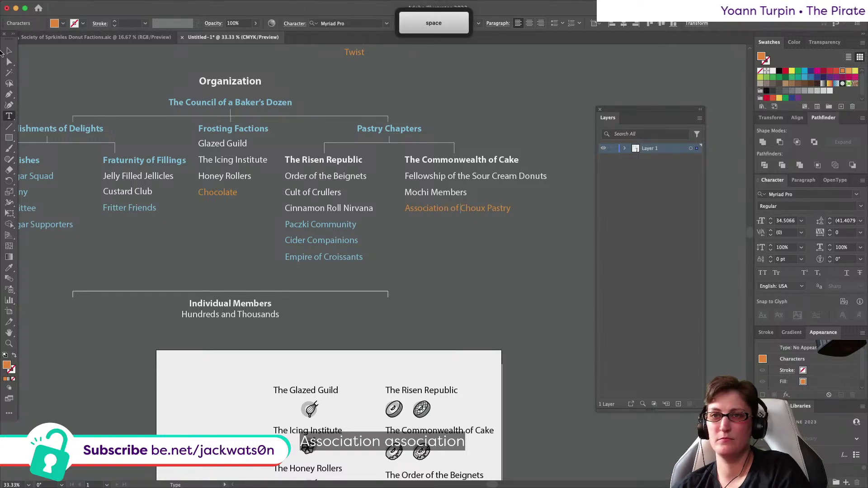
Step: Recolor the Association of Choux Pastry entry to the same blue as the Paczki Community entry
click(7, 51)
click(8, 268)
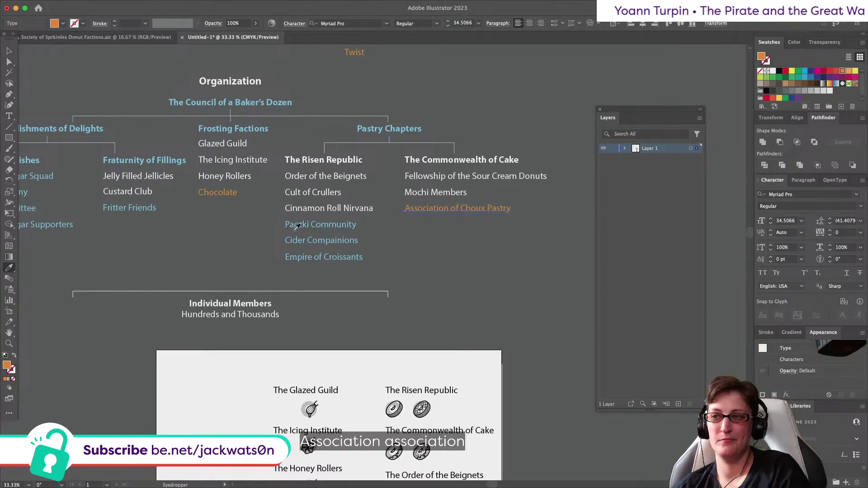
click(296, 224)
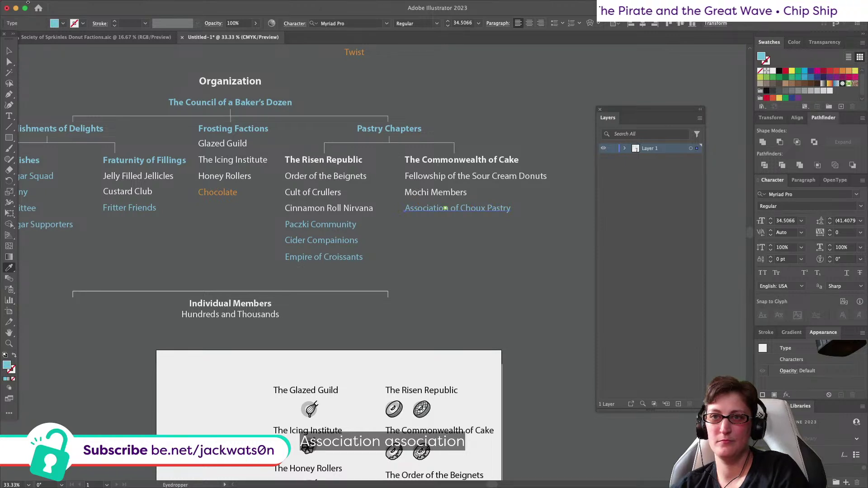
click(9, 50)
click(489, 289)
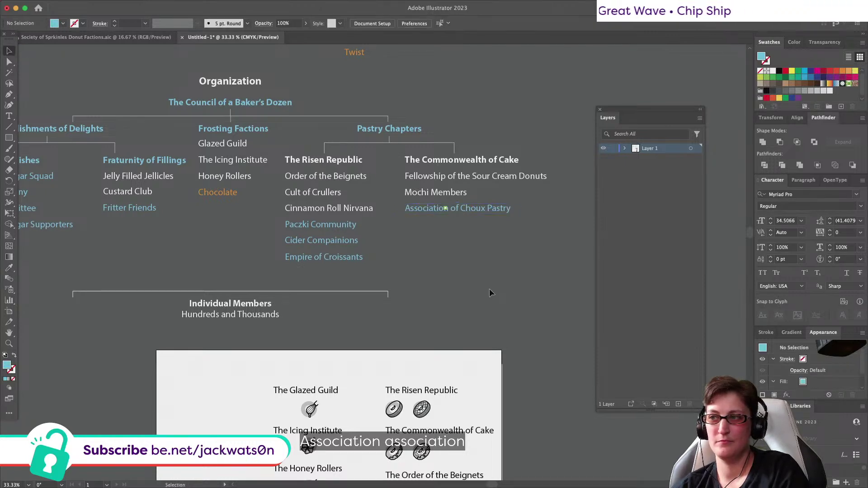
Step: Cut "Association of" from the last entry under The Commonwealth of Cake and rename that entry "Choux Pastry Pairs"
scroll(489, 288, left, 3)
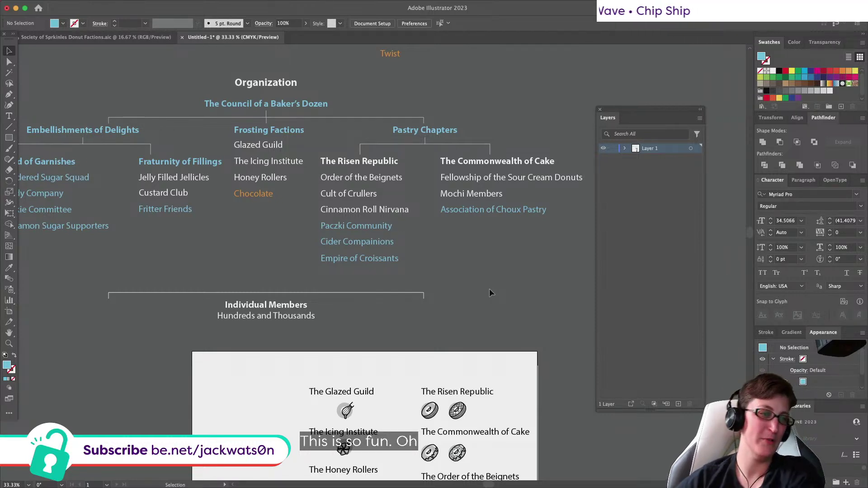
double_click(491, 211)
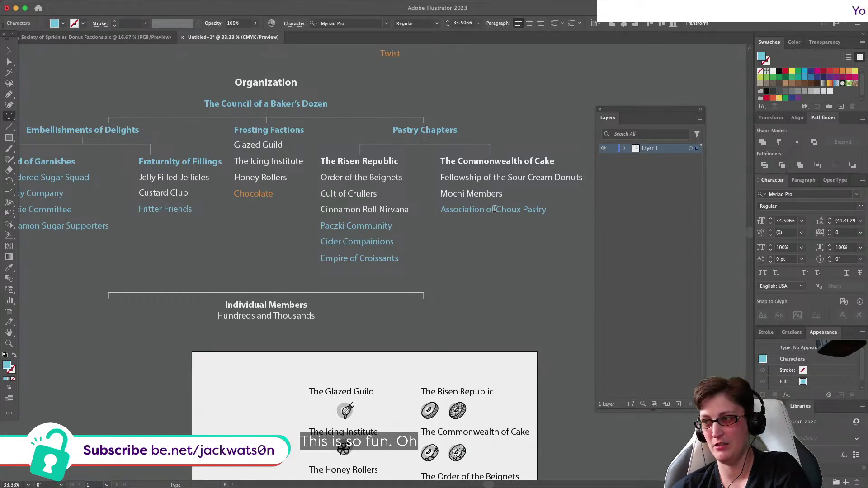
drag(496, 210, 419, 210)
click(464, 212)
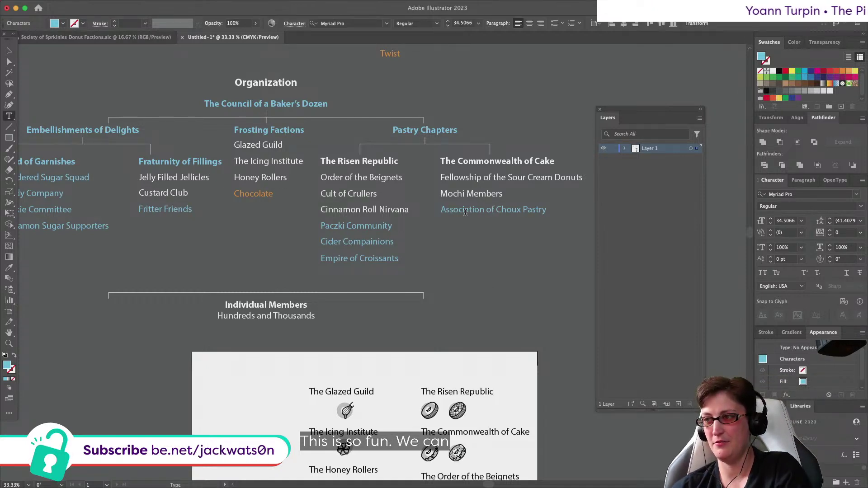
drag(498, 211, 440, 211)
key(super+c)
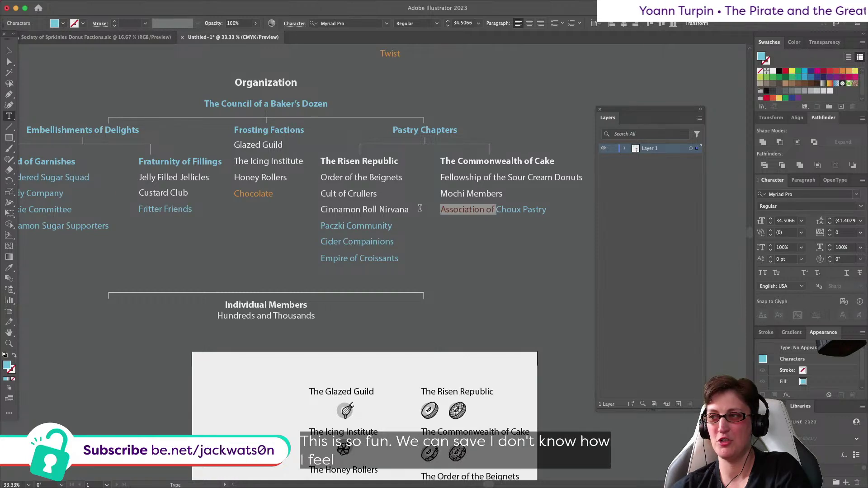
key(BackSpace)
click(496, 216)
text(Pairs)
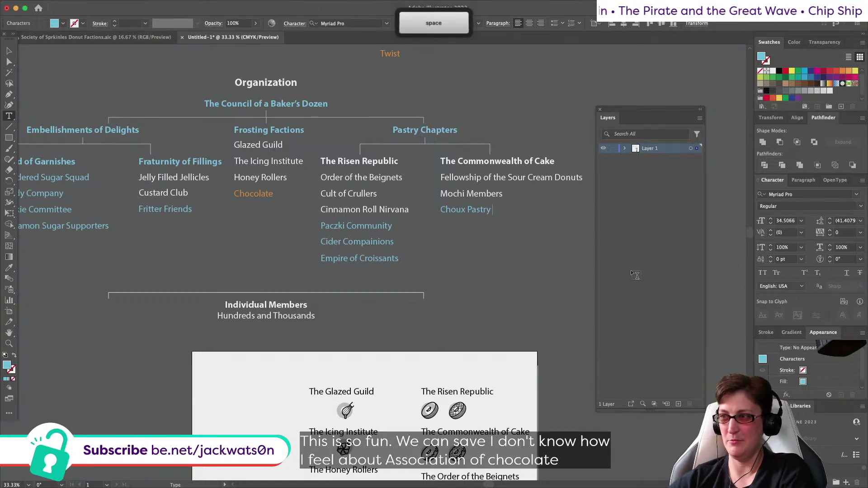
Step: Paste "Association of" before Chocolate under Frosting Factions and recolor the whole entry to the same blue as its pasted text
scroll(426, 219, down, 2)
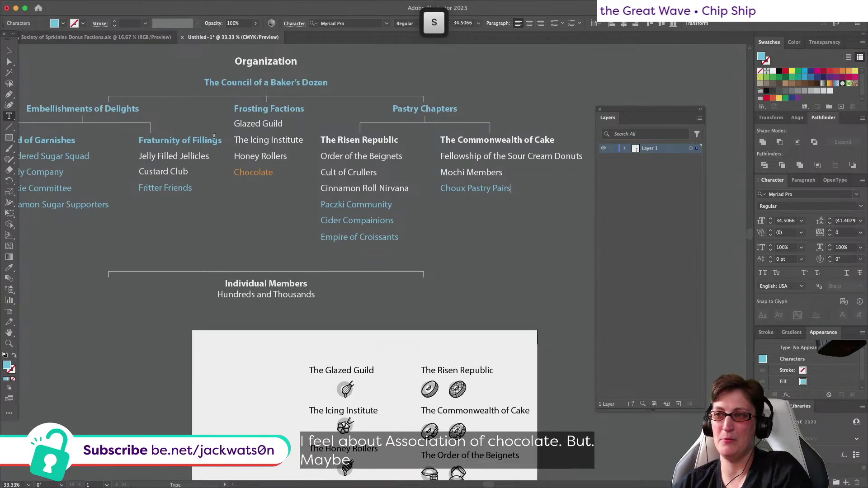
key(super+v)
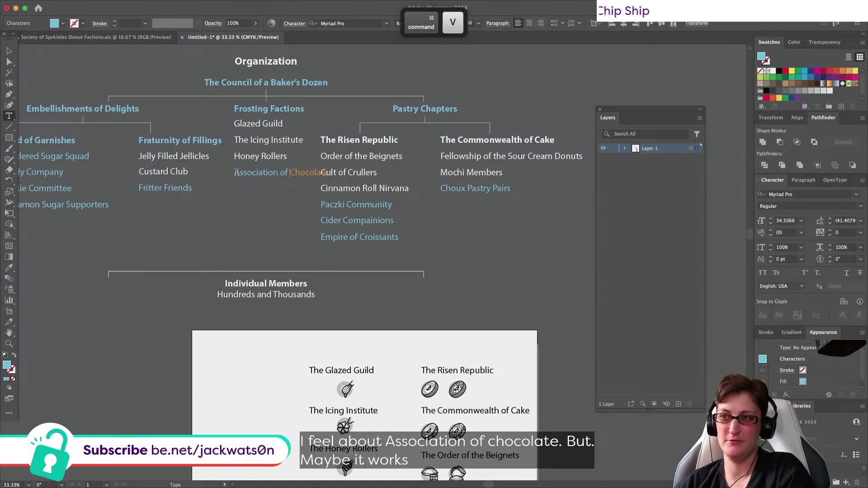
triple_click(295, 175)
click(7, 270)
click(239, 171)
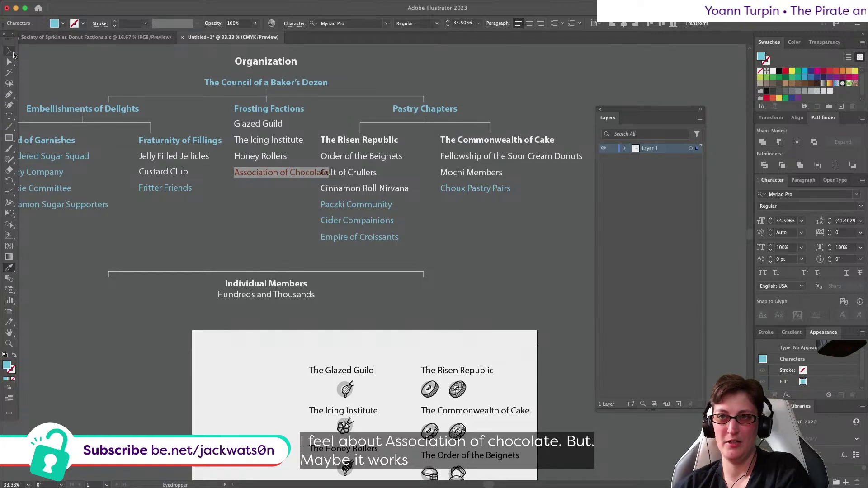
Step: Shift the Pastry Chapters branch with its connector lines sideways so it clears the Association of Chocolate entry
click(9, 62)
click(194, 189)
scroll(521, 272, up, 3)
drag(521, 271, 346, 103)
shift+click(289, 198)
drag(342, 194, 378, 192)
scroll(161, 150, left, 5)
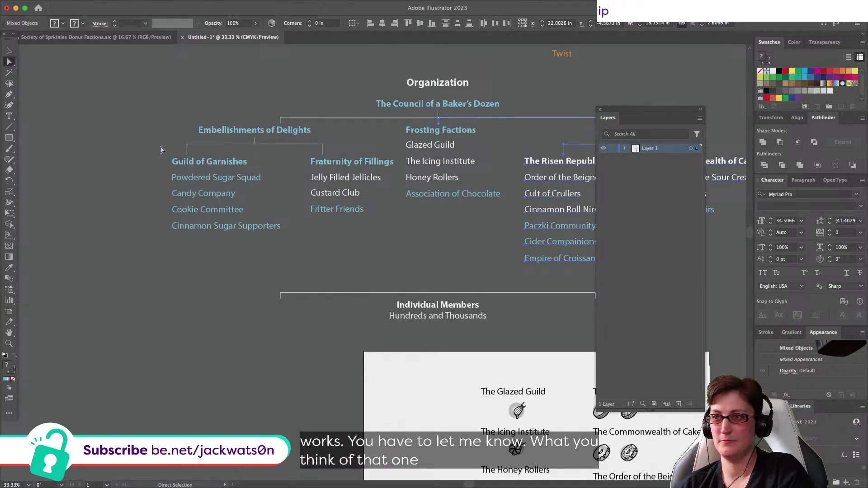
click(161, 150)
Step: Align the end of the Council of a Baker's Dozen connector with the short line beneath Embellishments of Delights
scroll(163, 149, right, 1)
scroll(163, 150, down, 2)
scroll(291, 297, up, 1)
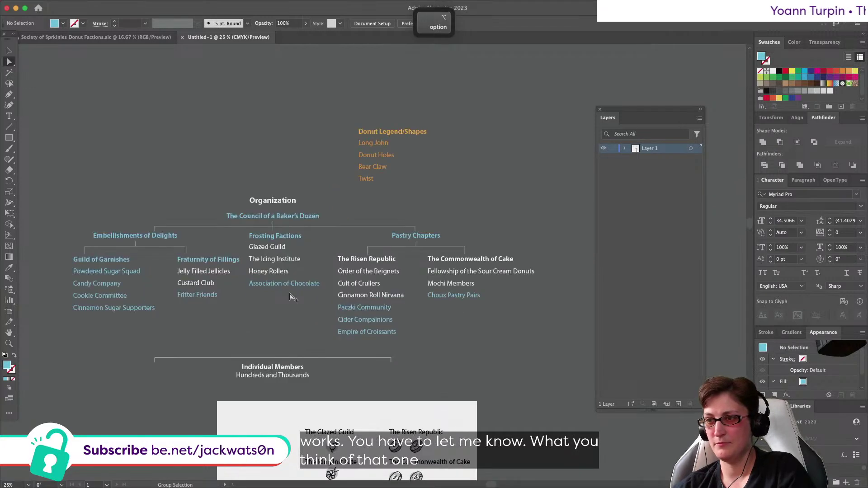
click(155, 227)
shift+click(135, 243)
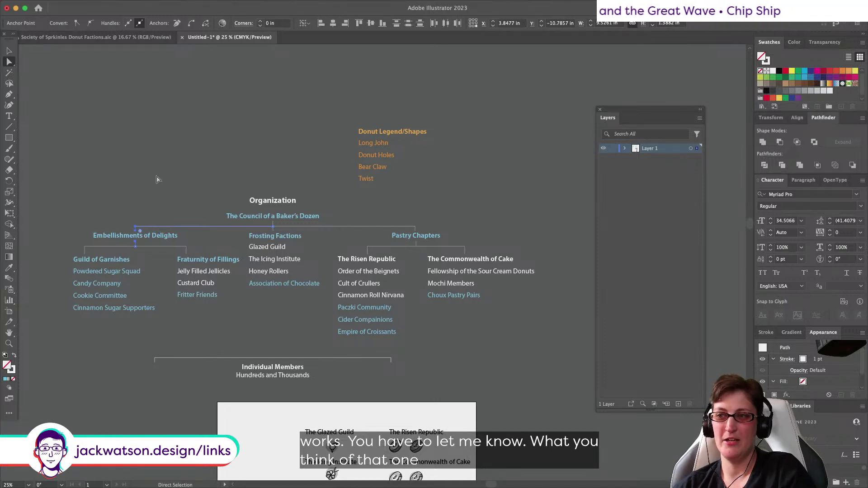
click(159, 180)
Step: Align both ends of the Individual Members bracket with the outer ends of the Council of a Baker's Dozen connector
scroll(158, 180, down, 4)
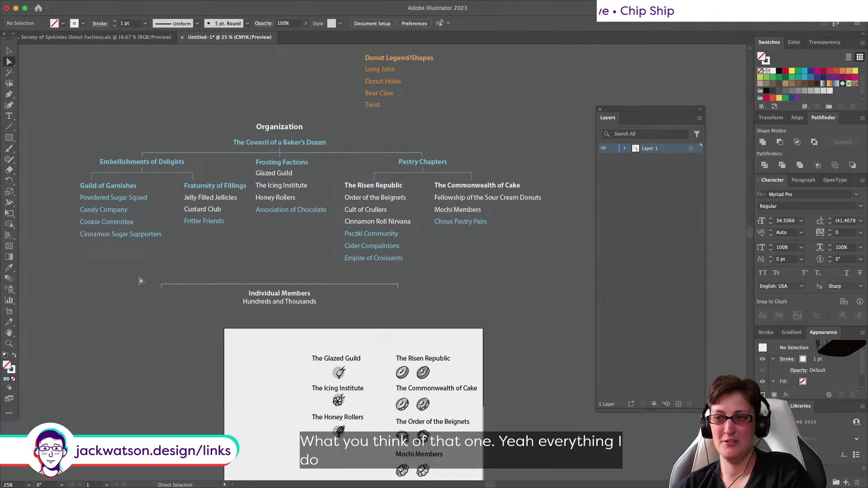
drag(144, 280, 180, 324)
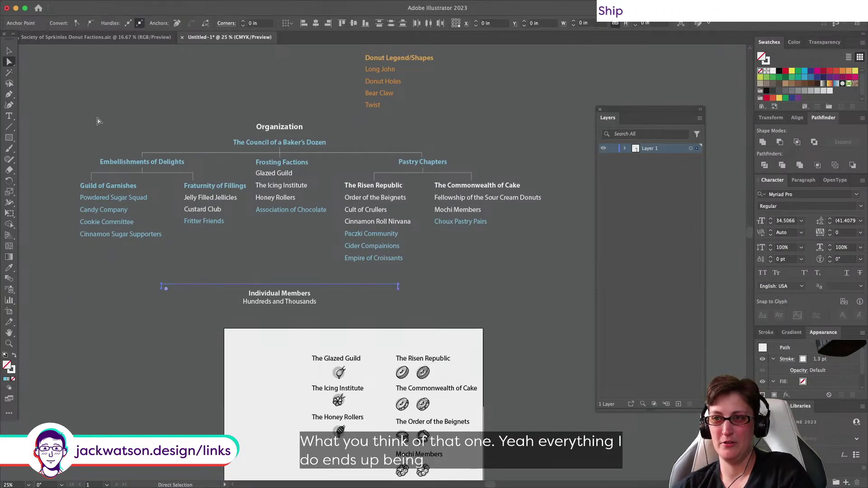
shift+click(142, 153)
click(321, 23)
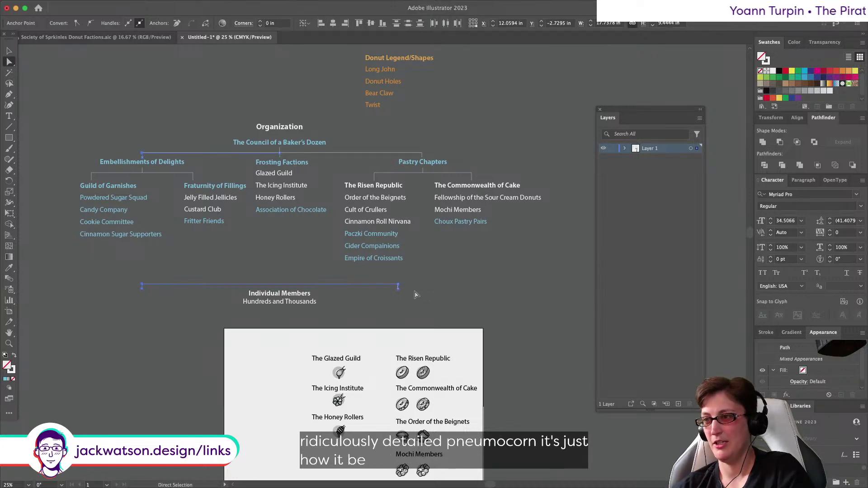
click(396, 285)
shift+click(422, 154)
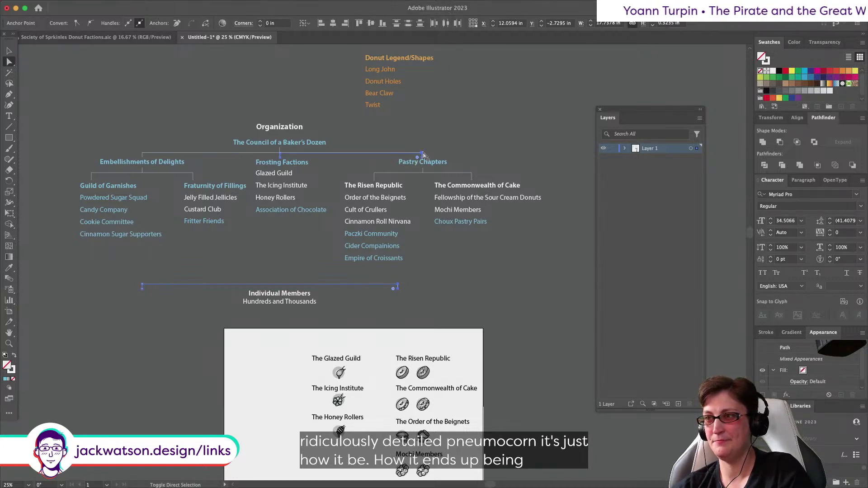
click(281, 85)
Step: Rename the Choux Pastry Pairs entry under The Commonwealth of Cake as "Choux Pastry Pandemonium"
scroll(281, 86, down, 1)
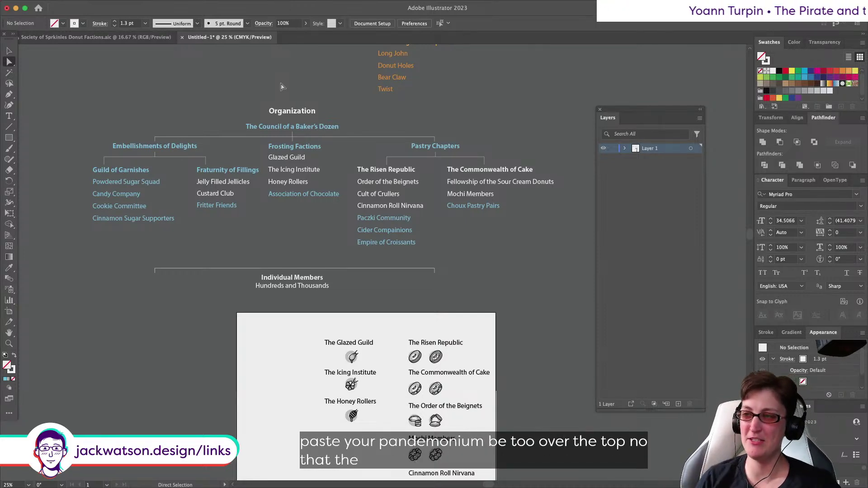
scroll(264, 78, right, 3)
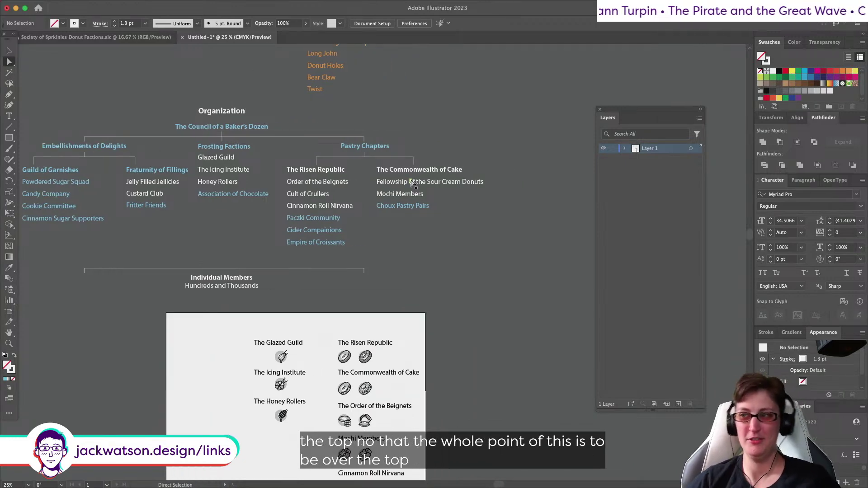
scroll(419, 207, up, 1)
double_click(420, 206)
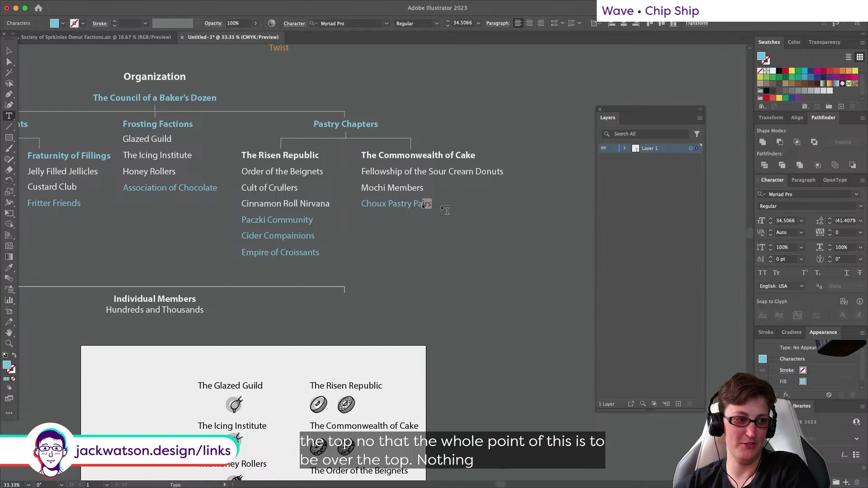
key(BackSpace)
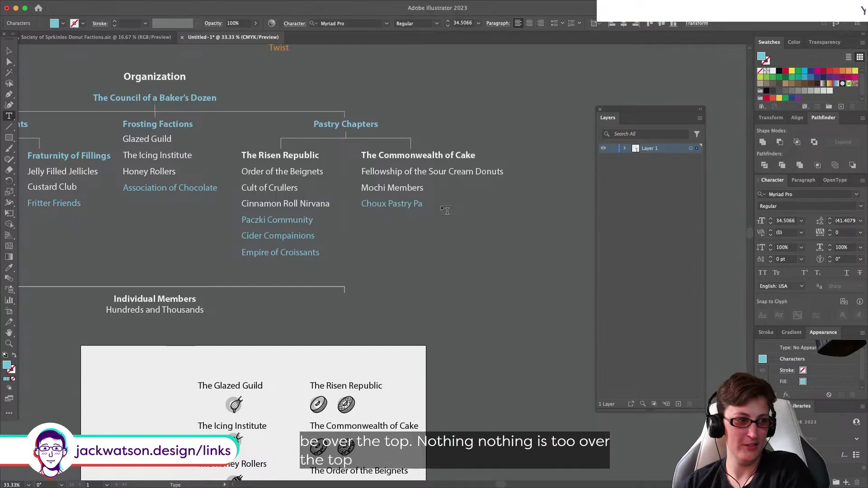
text(ndem)
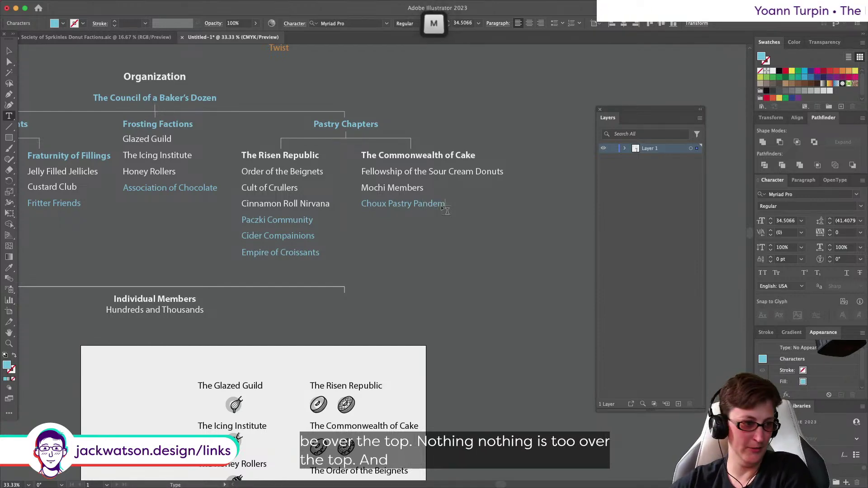
text(onium)
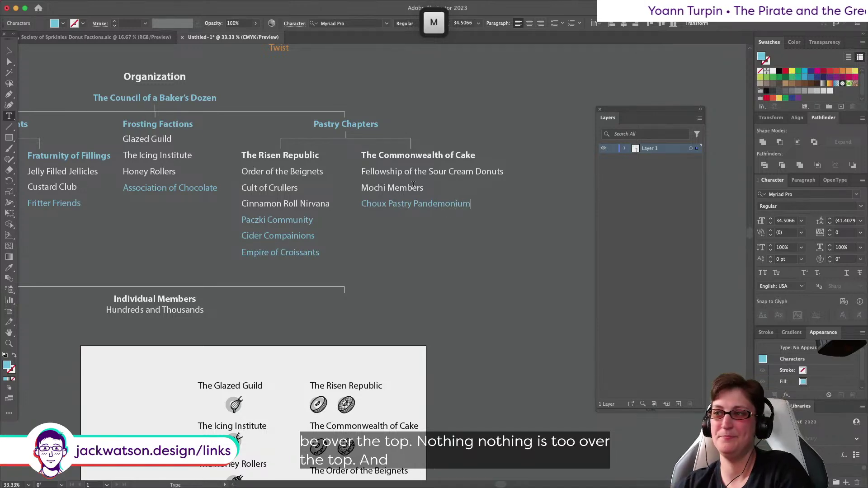
click(9, 52)
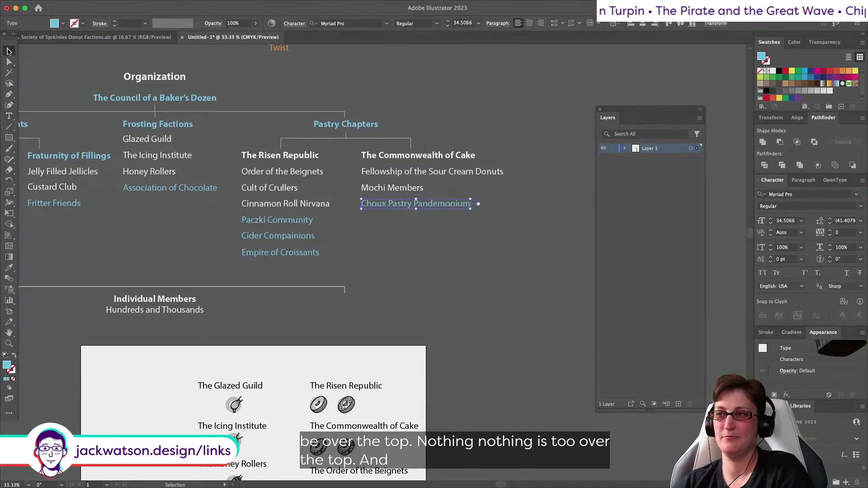
click(112, 211)
Step: Examine the organization chart against the labeled icons on the artboard to judge which factions still need icons
scroll(113, 211, left, 10)
scroll(113, 211, up, 3)
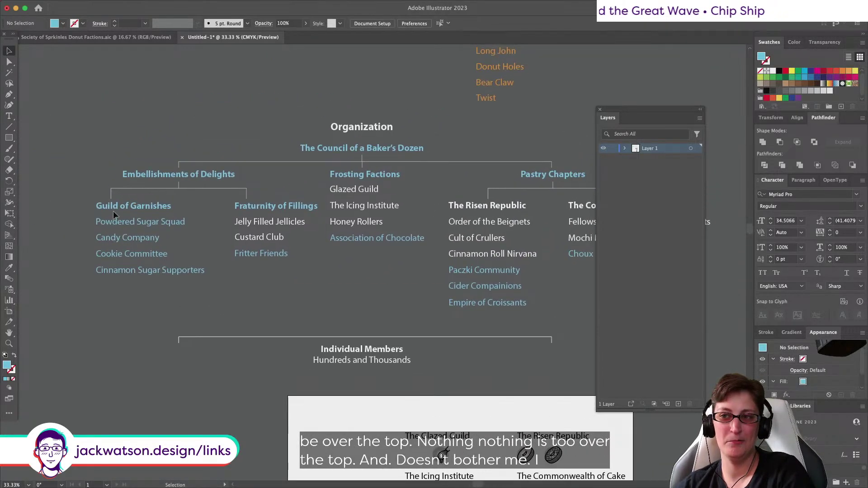
scroll(113, 211, right, 3)
scroll(113, 210, down, 1)
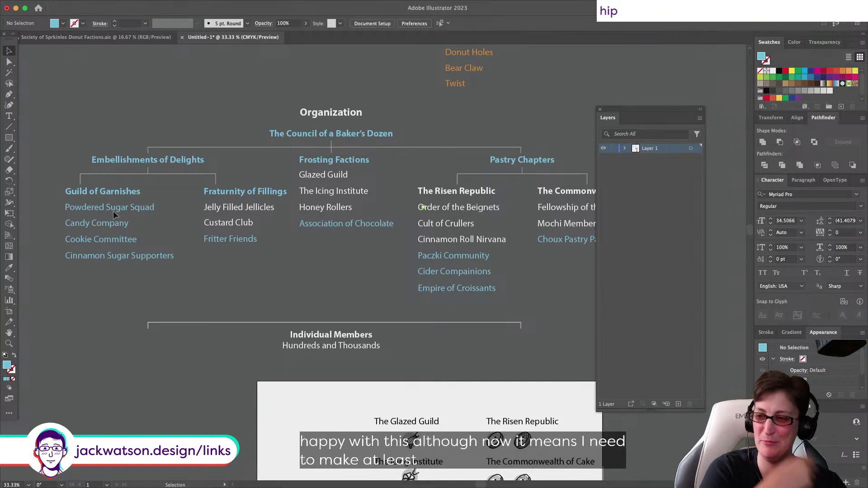
scroll(114, 210, down, 3)
scroll(113, 211, right, 5)
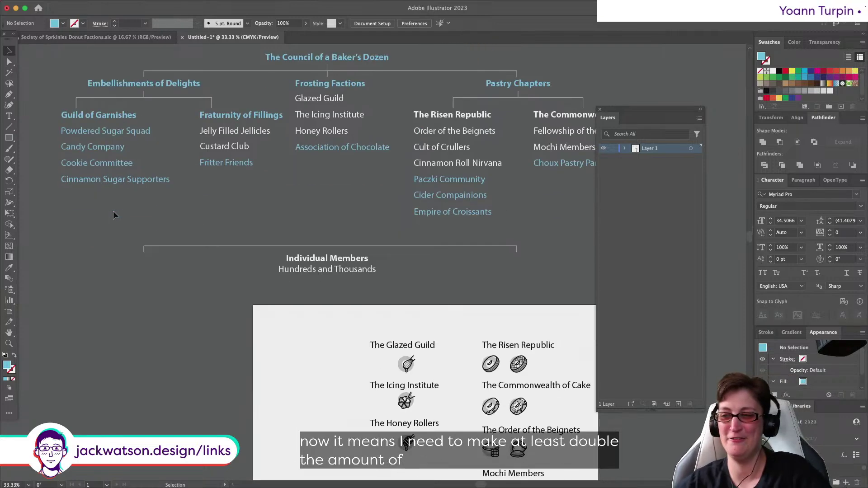
key(alt)
scroll(213, 380, down, 3)
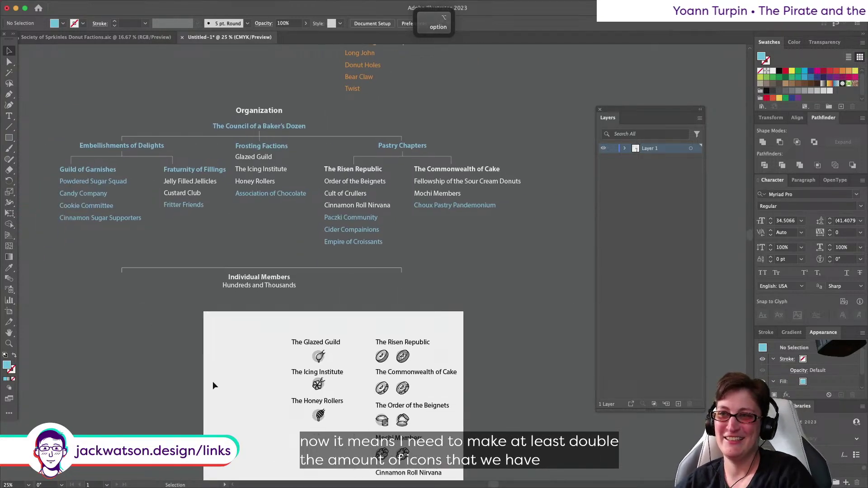
scroll(214, 384, down, 5)
key(alt)
scroll(213, 384, up, 5)
scroll(213, 383, left, 1)
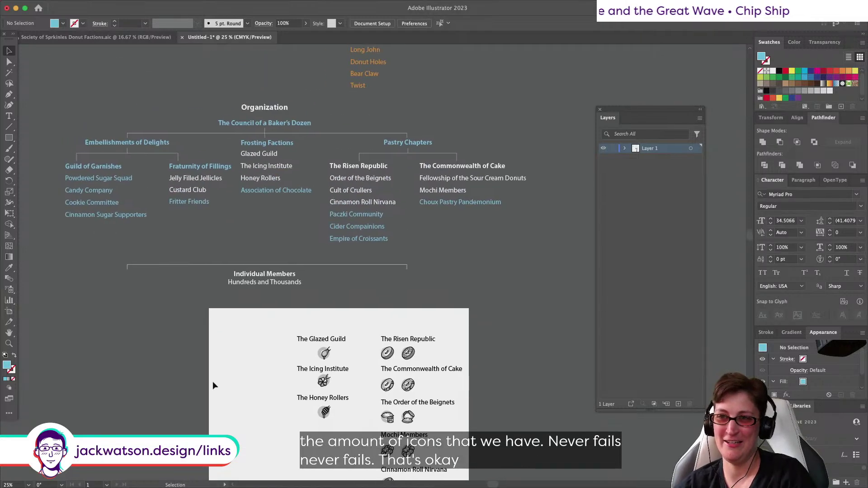
scroll(213, 382, down, 2)
scroll(213, 382, left, 1)
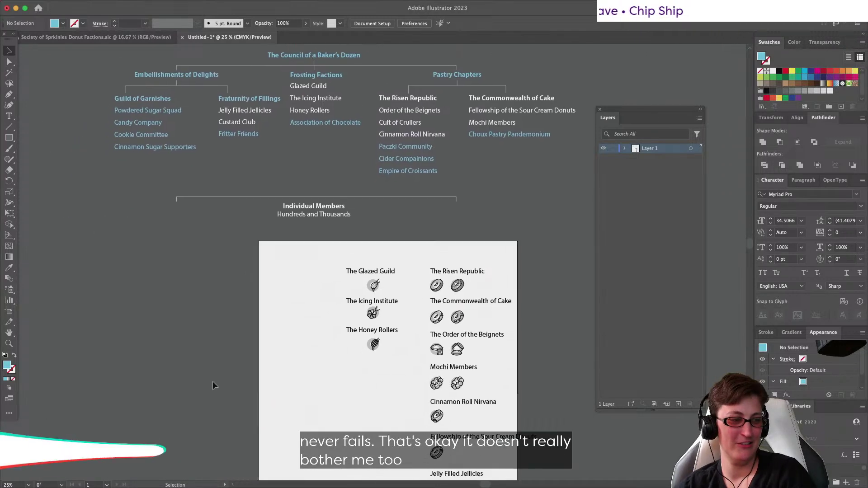
scroll(213, 382, up, 2)
scroll(213, 382, down, 2)
scroll(213, 382, right, 1)
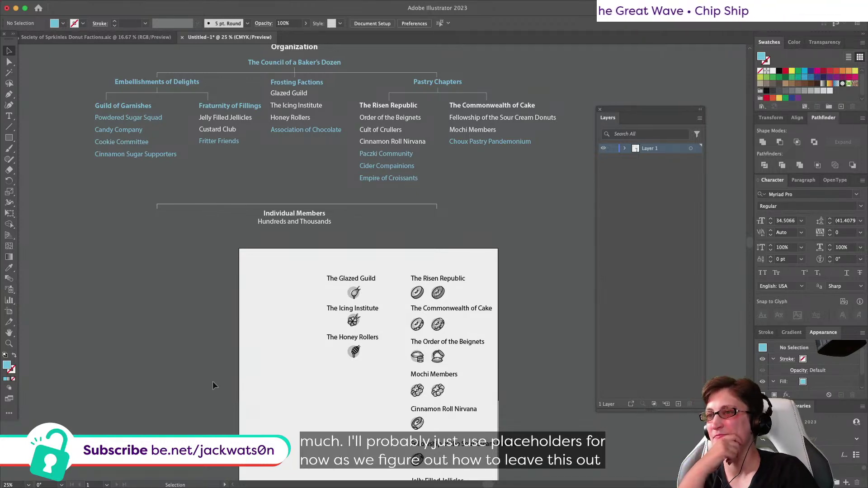
Step: Move all the faction labels and icons off the artboard into the empty space beside it
scroll(212, 381, down, 5)
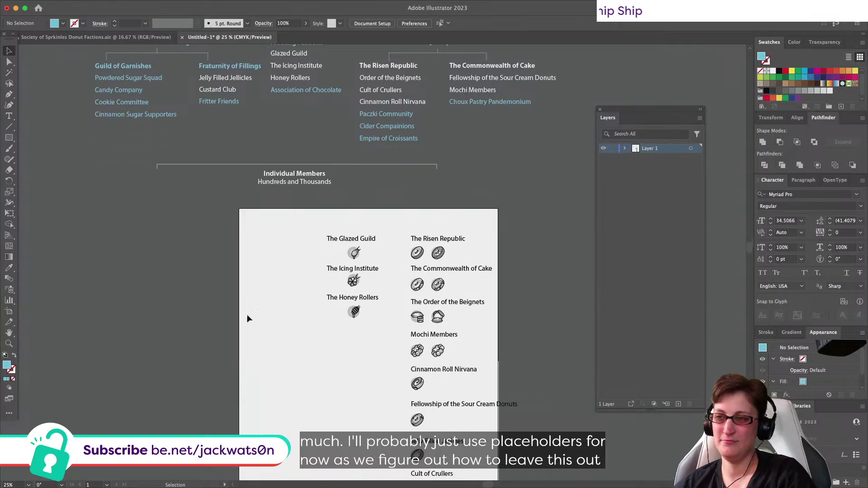
drag(291, 160, 526, 433)
scroll(527, 433, right, 2)
scroll(527, 433, up, 8)
drag(370, 298, 553, 297)
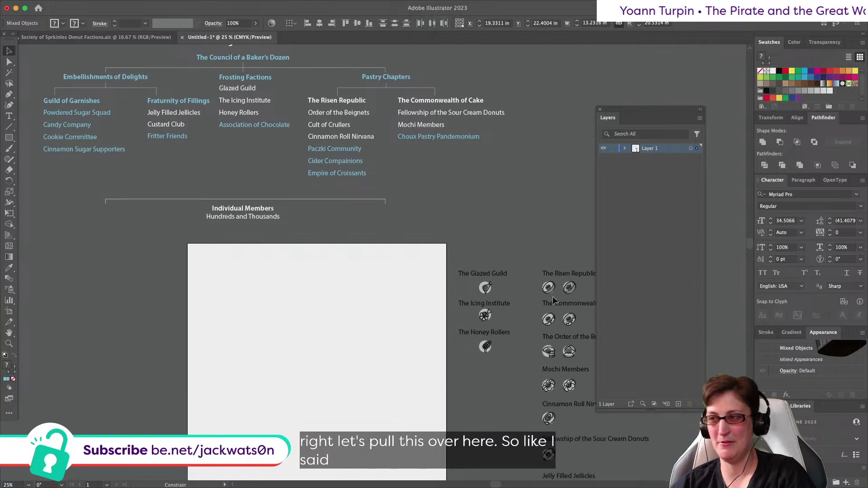
click(248, 308)
Step: Draw a blue rectangle about 9.47 by 4.8 in and center it horizontally near the artboard's upper edge
click(9, 139)
scroll(139, 351, up, 2)
scroll(139, 351, right, 1)
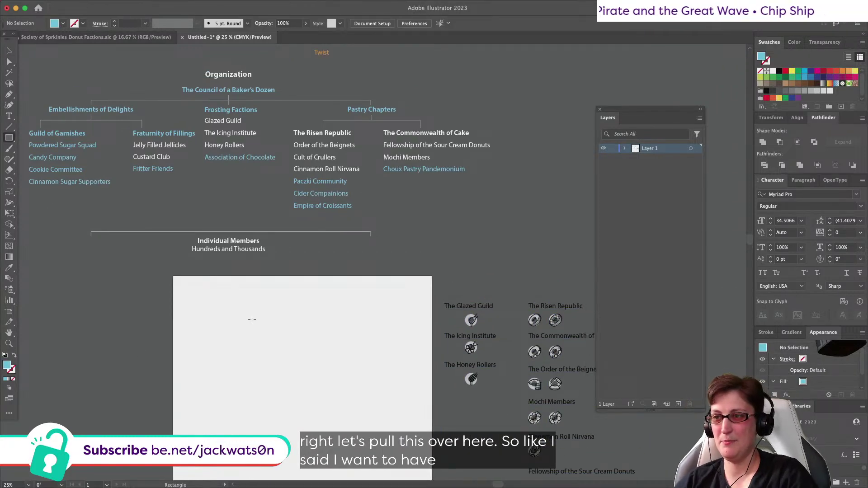
mouse_move(246, 313)
mouse_down()
mouse_move(418, 397)
mouse_move(383, 382)
mouse_up()
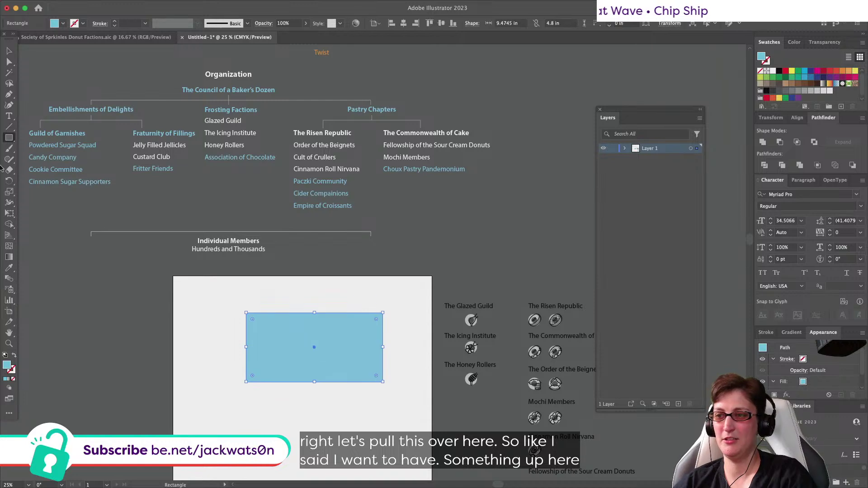
click(9, 51)
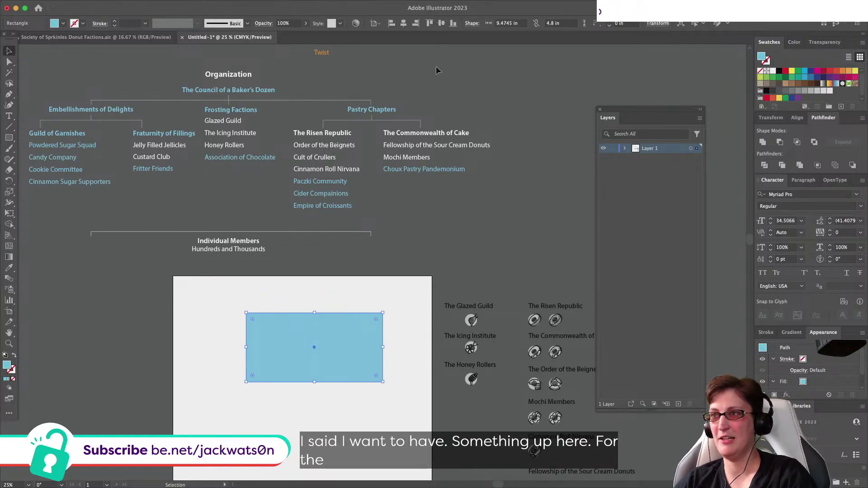
drag(294, 320, 281, 303)
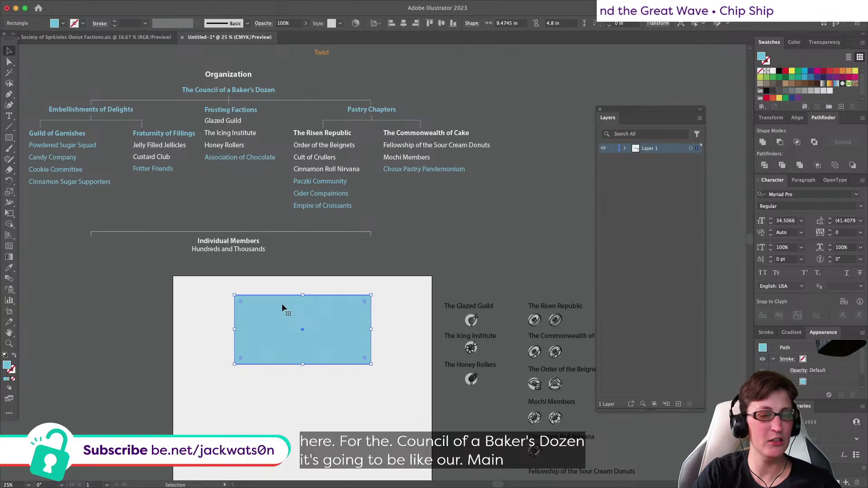
Step: Duplicate the council rectangle beneath itself and reshape the copy into a column about 5.35 in wide and 10.63 in tall
scroll(144, 161, left, 2)
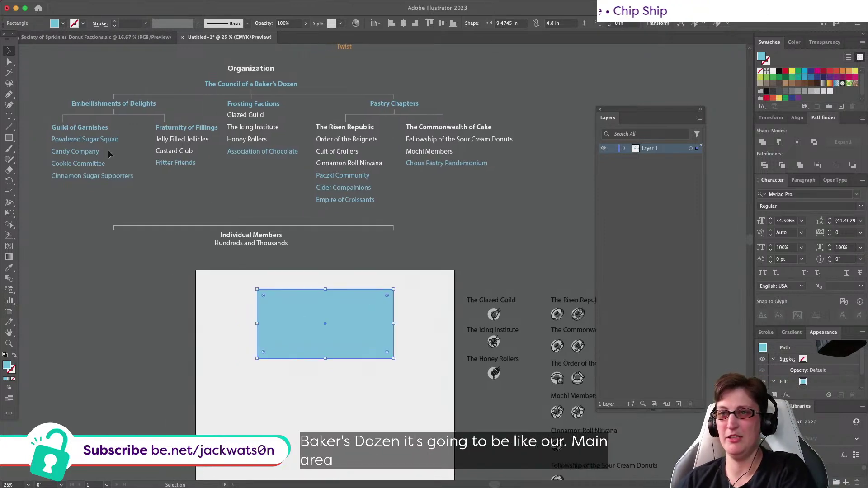
scroll(328, 288, down, 5)
key(super+f)
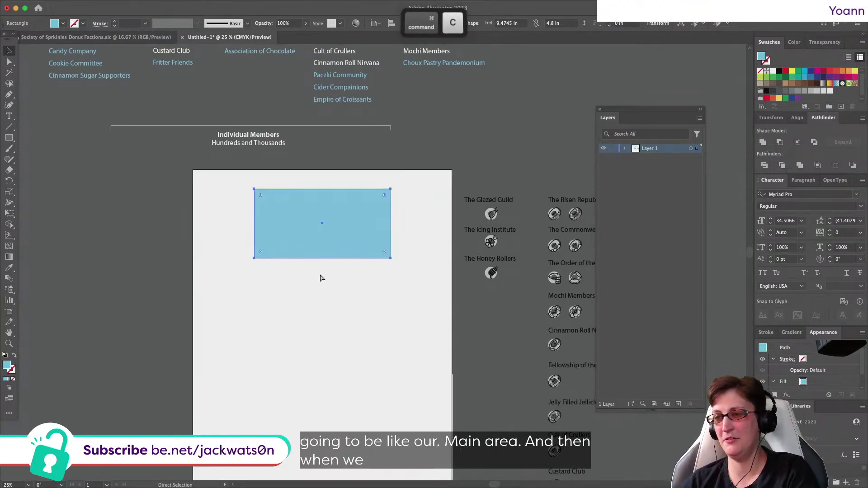
drag(319, 254, 278, 323)
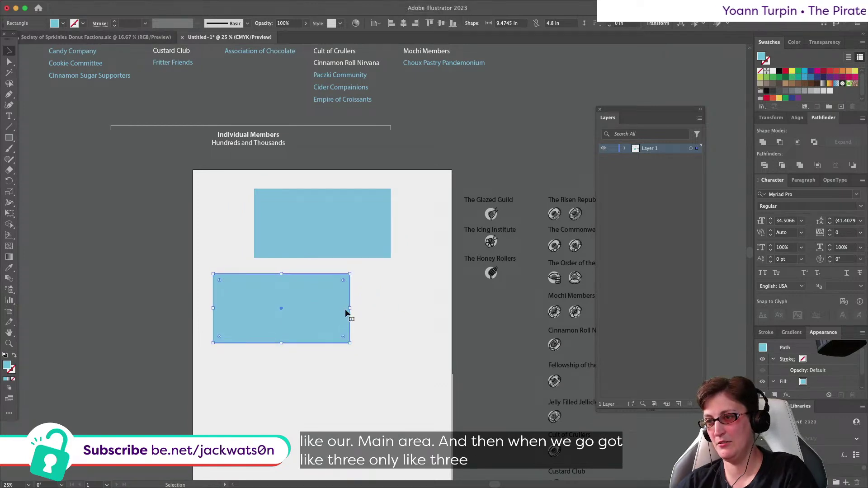
drag(350, 343, 291, 426)
Step: Duplicate the column twice to form a row of three and distribute the three columns evenly horizontally
drag(258, 347, 409, 355)
scroll(351, 347, right, 2)
shift+click(333, 351)
shift+click(193, 330)
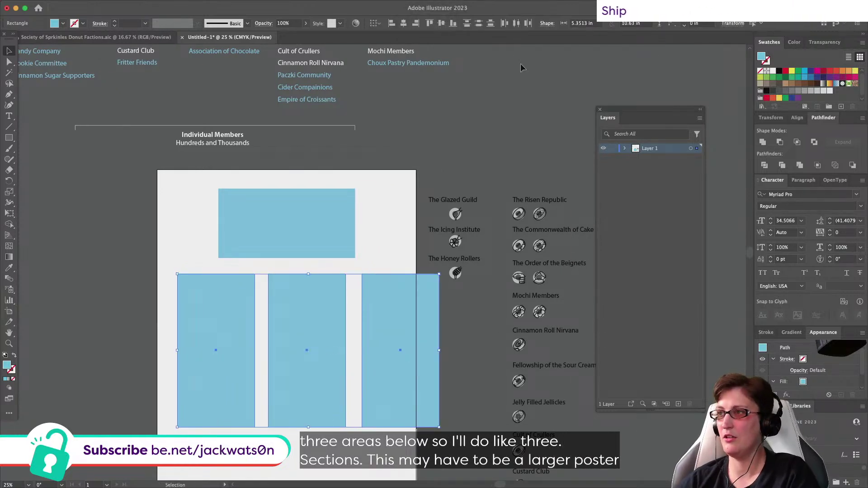
click(506, 23)
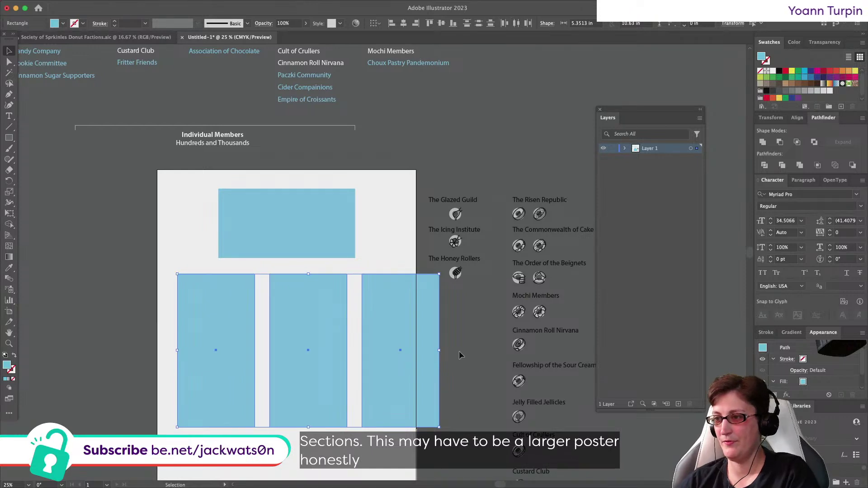
Step: Narrow the three columns to span about 15.52 in overall, then group and center them under the council rectangle
drag(441, 351, 402, 353)
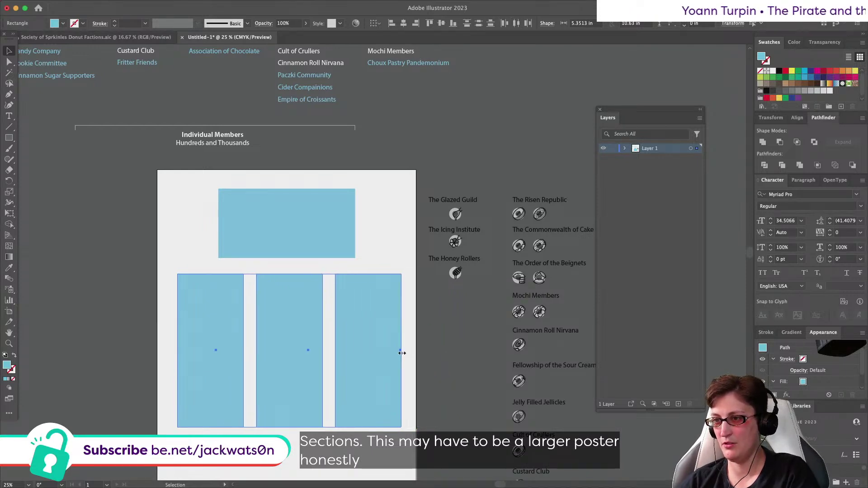
key(super+g)
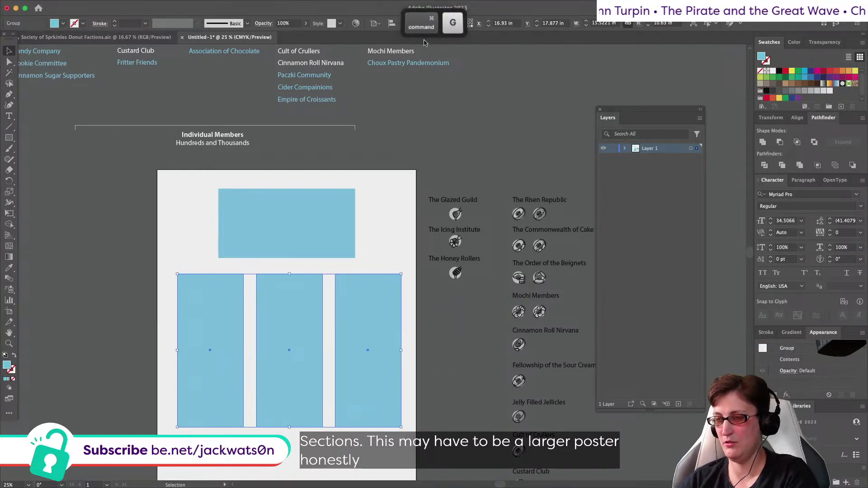
drag(161, 225, 402, 379)
scroll(323, 143, down, 3)
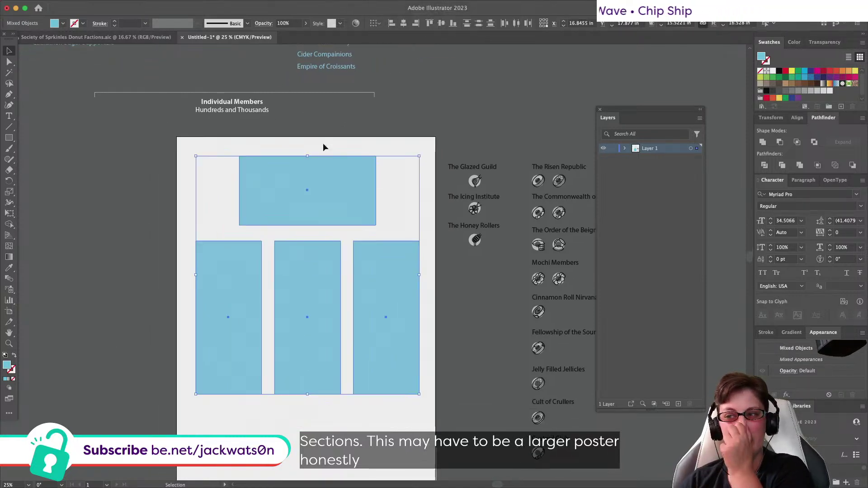
Step: Compare the organization chart's branches with the placeholder blocks to judge how the factions will fit on the artboard
click(83, 190)
scroll(83, 190, up, 6)
scroll(84, 190, left, 3)
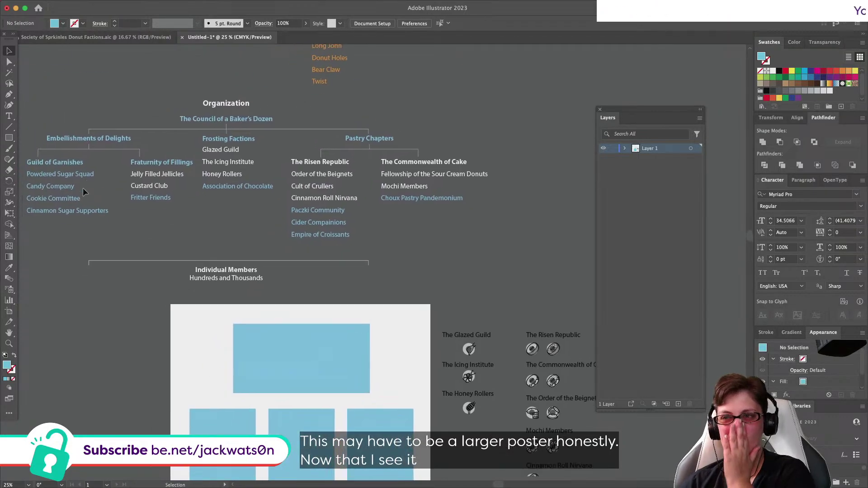
scroll(83, 188, down, 2)
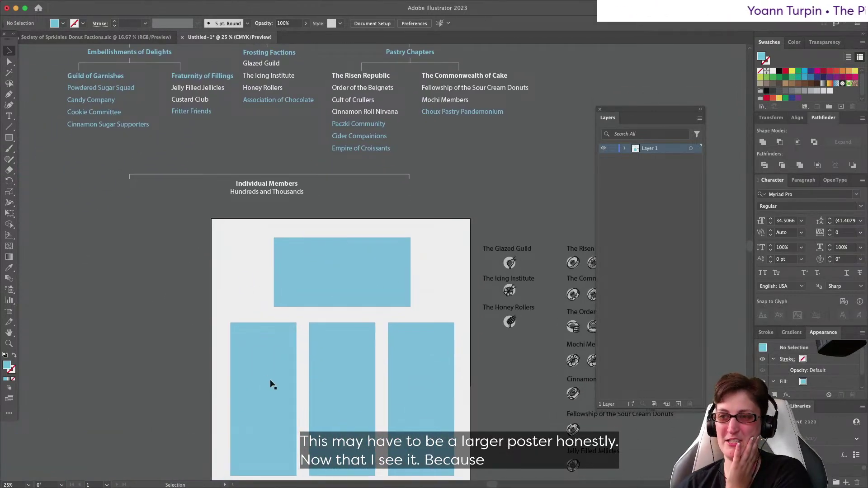
click(270, 382)
scroll(270, 381, up, 1)
scroll(270, 381, right, 3)
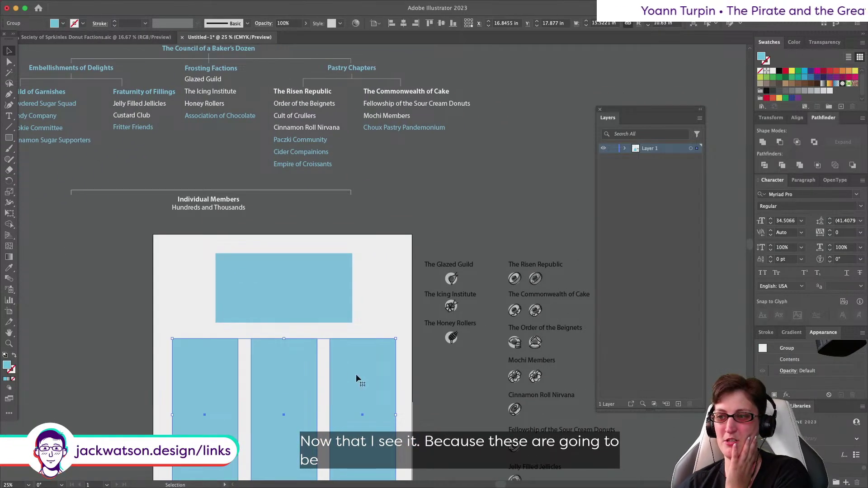
scroll(359, 384, down, 4)
Step: Duplicate the council rectangle below the three columns for Hundreds and Thousands and distribute the rows vertically
click(258, 210)
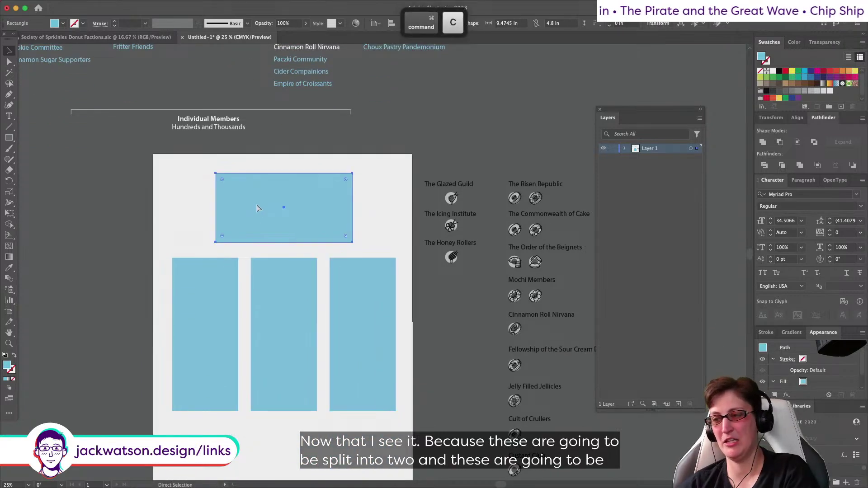
key(super+f)
scroll(257, 201, down, 4)
drag(258, 207, 308, 385)
drag(144, 138, 371, 385)
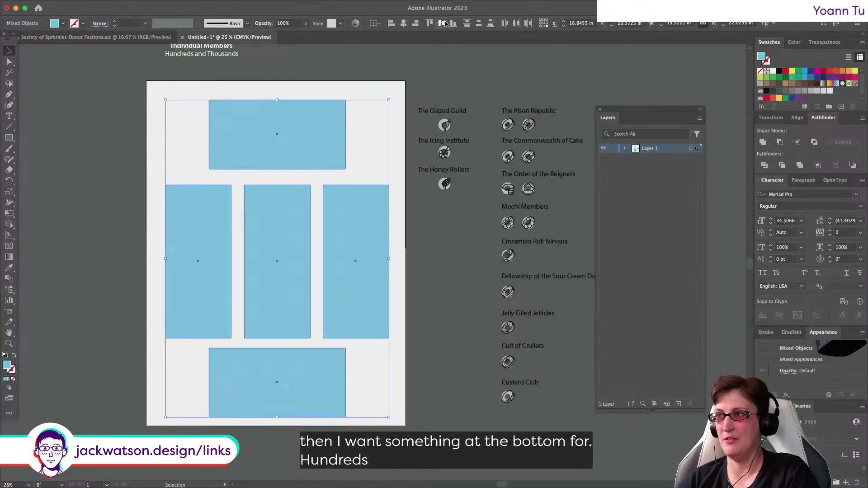
click(479, 23)
click(409, 91)
Step: Resize the Hundreds and Thousands rectangle into a wide band about 15.64 in wide and 2.45 in tall
click(333, 398)
drag(346, 384, 390, 384)
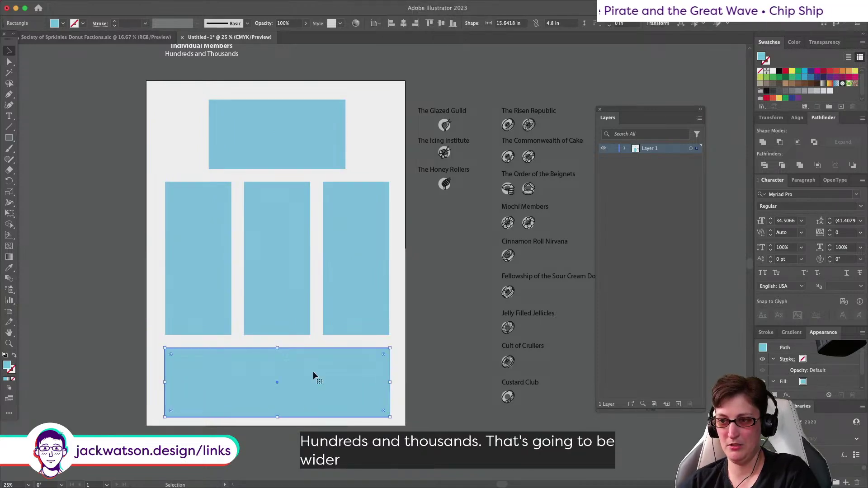
drag(278, 347, 288, 376)
drag(288, 381, 287, 382)
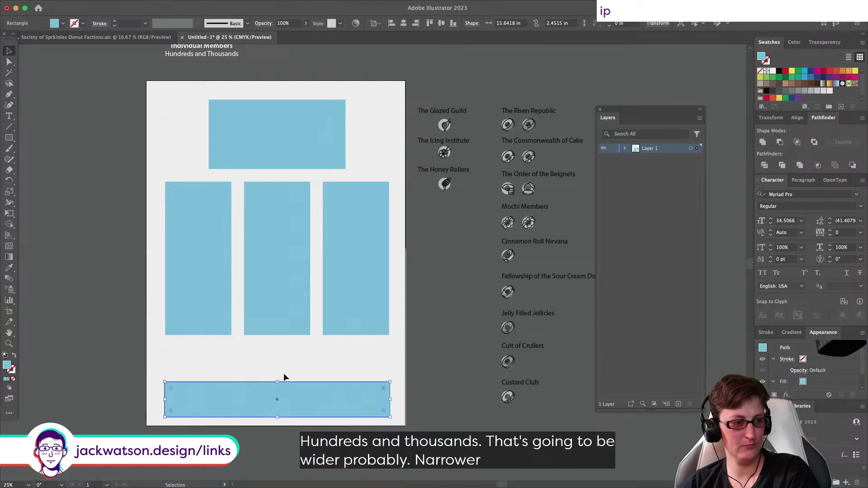
Step: Stretch the grouped three columns downward to a height of about 13.07 in
click(276, 324)
drag(281, 337, 280, 371)
scroll(179, 150, up, 5)
scroll(179, 150, left, 3)
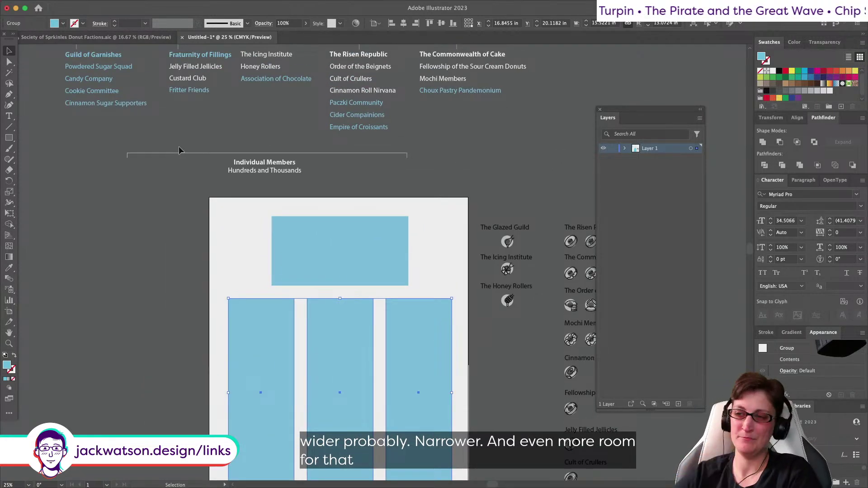
Step: Try to distribute all the placeholder rows by their vertical centers, and undo the distribution
scroll(178, 145, down, 2)
drag(178, 236, 419, 470)
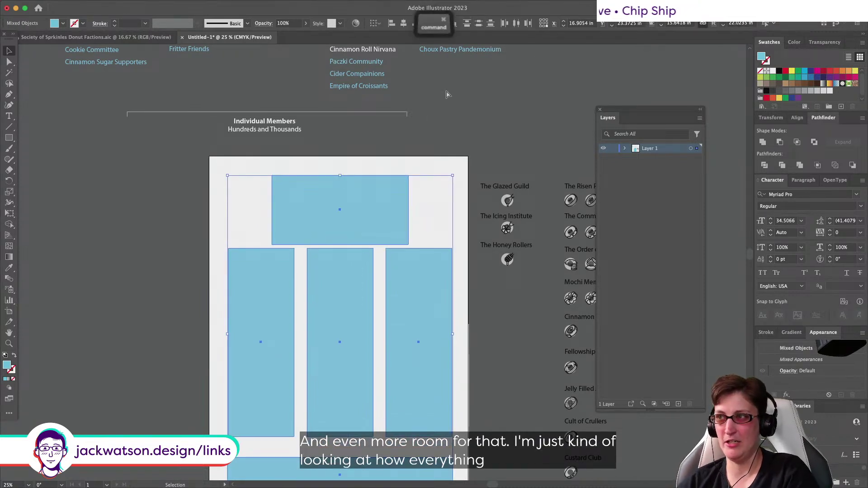
key(super+z)
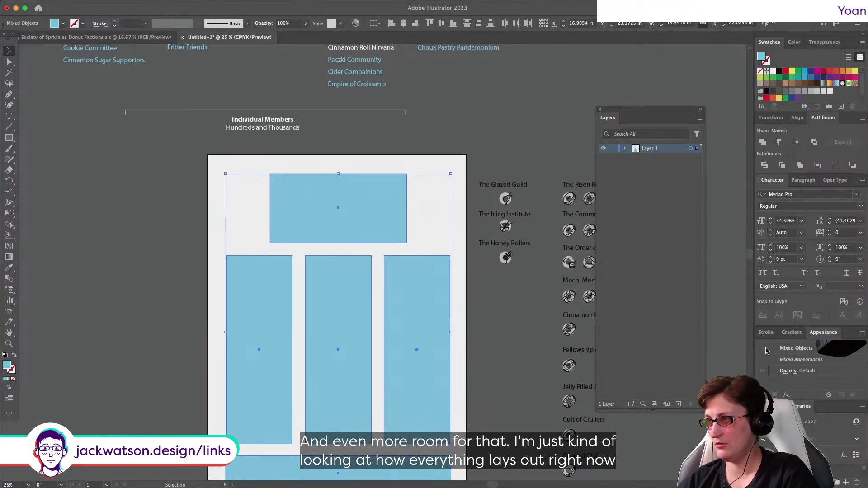
key(super+shift+z)
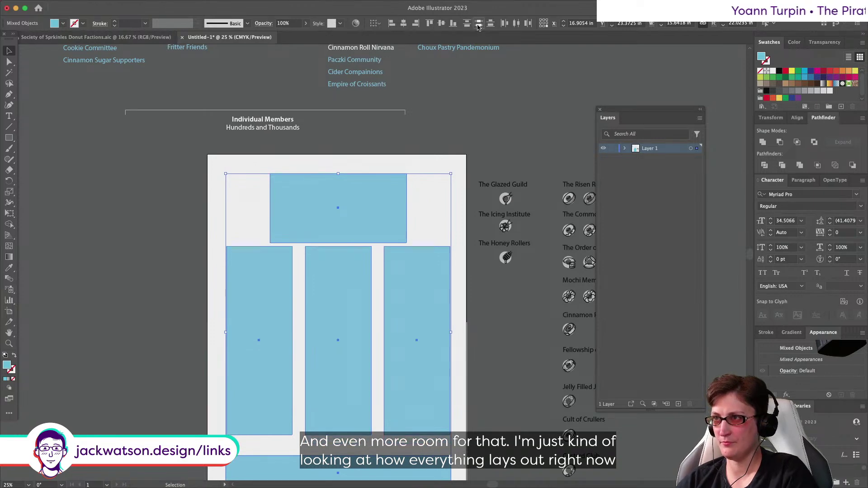
key(super+z)
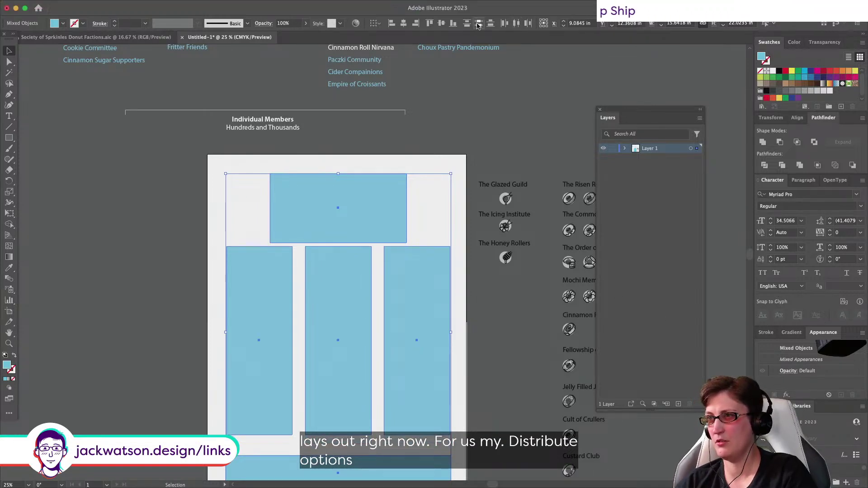
scroll(330, 360, down, 5)
key(super+z)
Step: Display the full alignment options and distribute the placeholder rows with equal vertical spacing
click(374, 23)
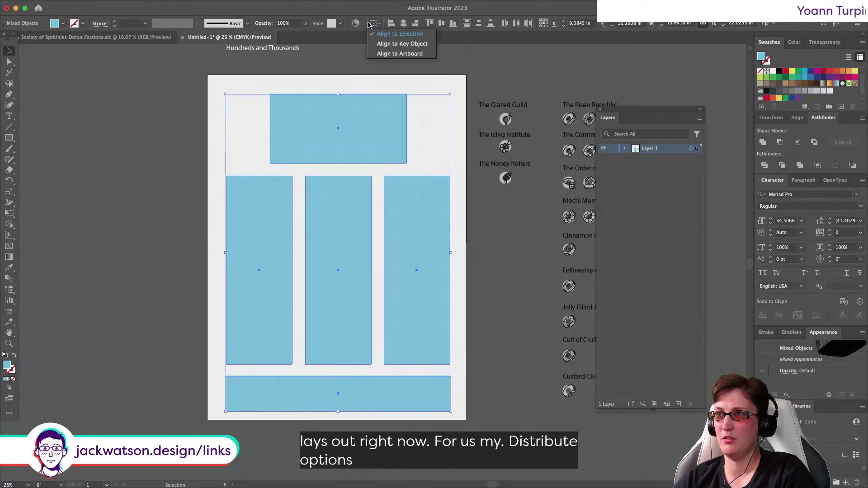
click(432, 49)
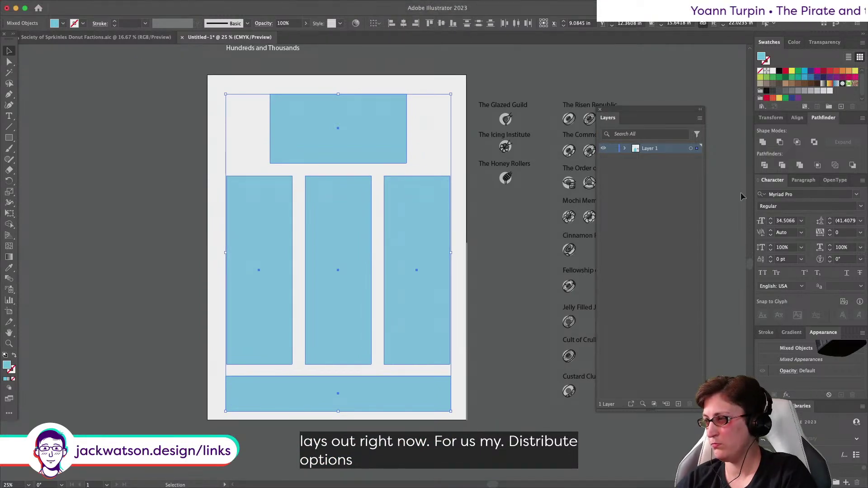
click(237, 5)
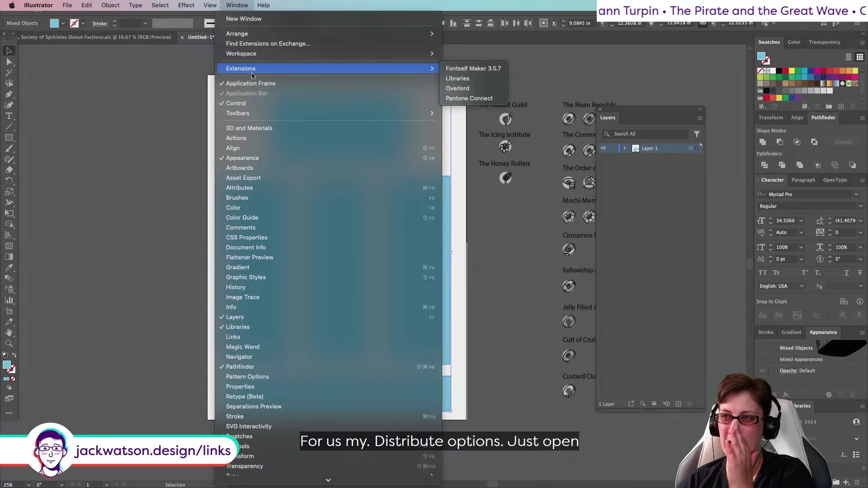
click(270, 144)
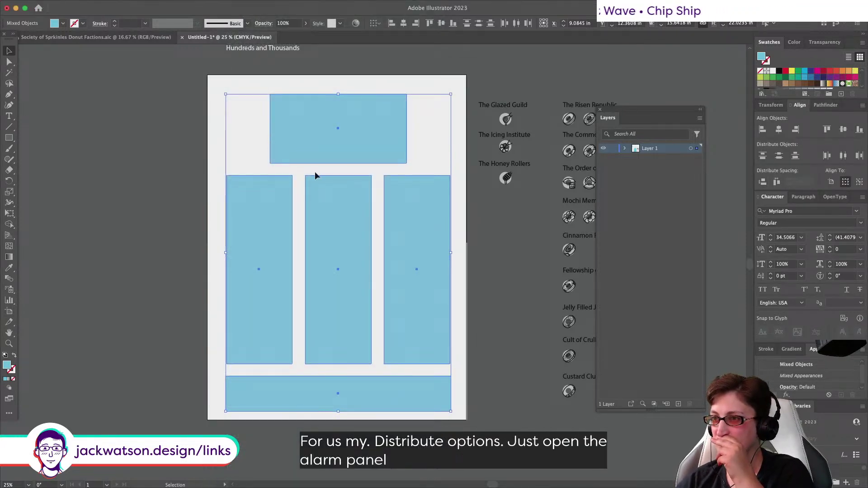
click(155, 169)
Step: Group all the placeholder shapes and center the group horizontally and vertically on the artboard
scroll(321, 157, right, 1)
drag(137, 103, 461, 422)
key(super+g)
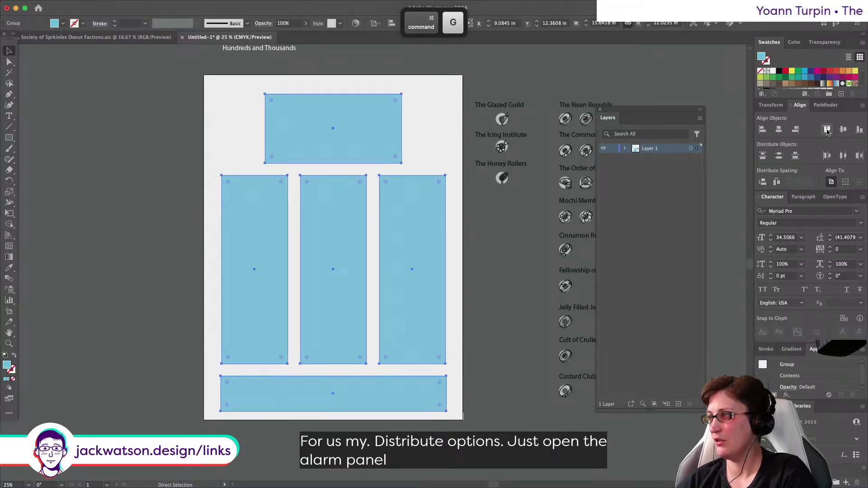
click(168, 131)
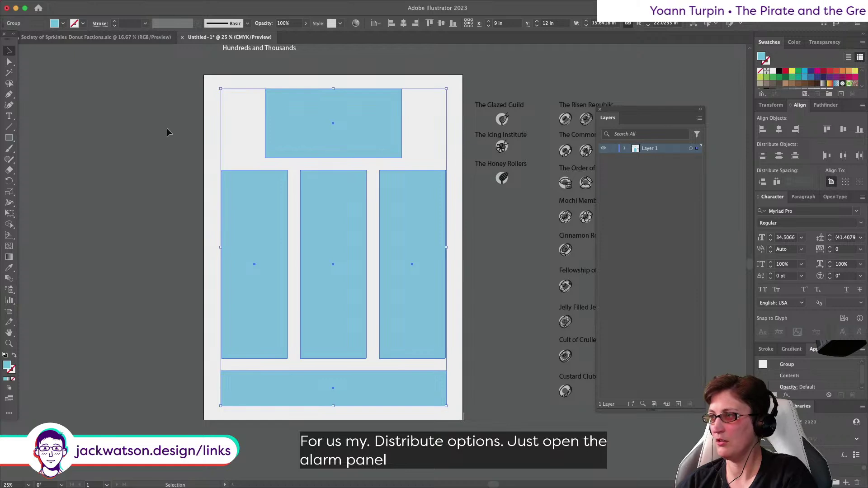
Step: Duplicate the Fritter Friends entry directly below itself and align the copy with the Cinnamon Sugar Supporters line
scroll(167, 131, up, 2)
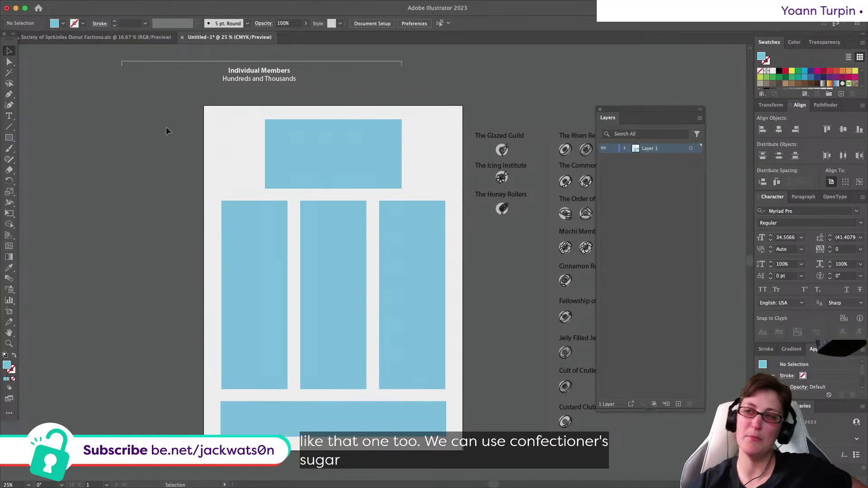
scroll(166, 127, up, 5)
scroll(167, 127, left, 3)
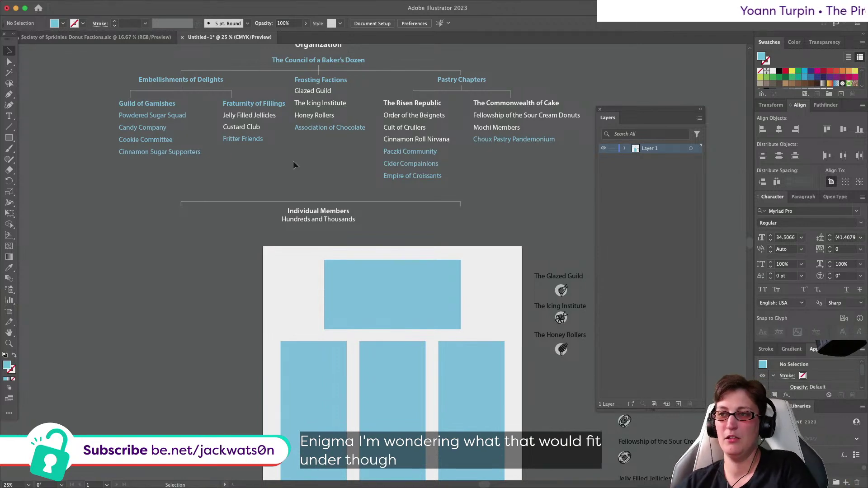
scroll(267, 156, up, 1)
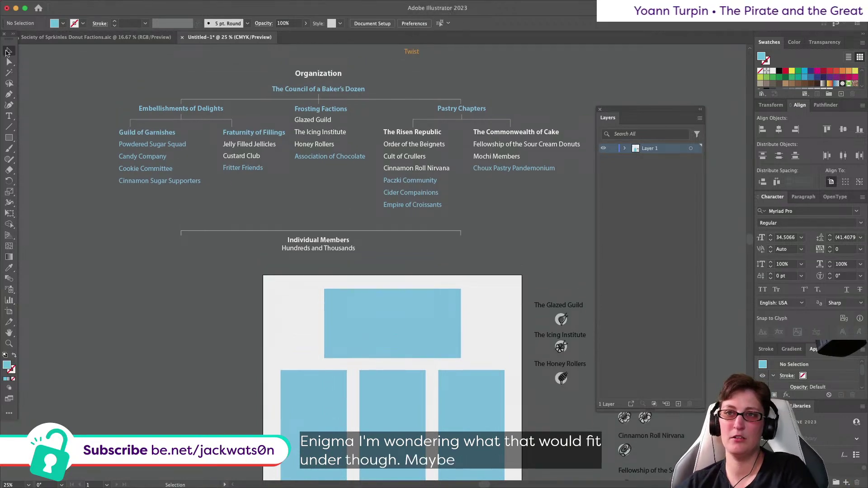
key(a)
shift+click(244, 169)
shift+click(194, 183)
click(674, 28)
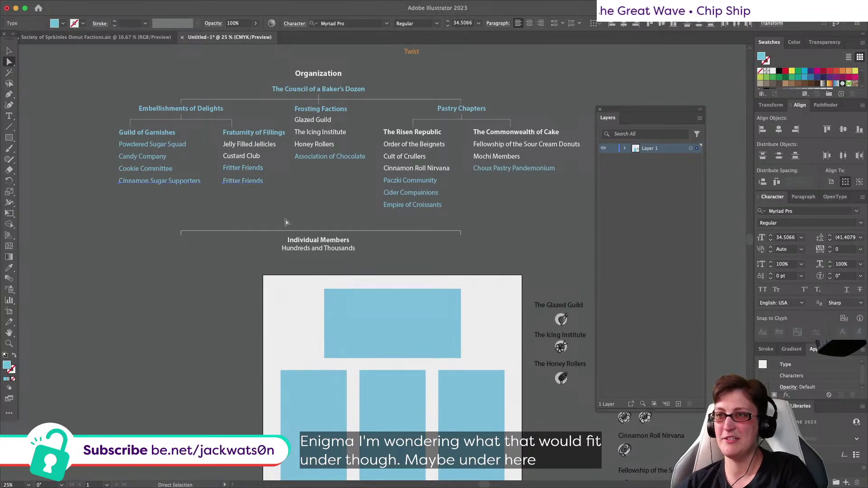
Step: Replace the text of the lower Fritter Friends copy under Fraturnity of Fillings with "Eclair Enigma"
scroll(242, 179, down, 1)
click(234, 185)
double_click(233, 181)
triple_click(232, 180)
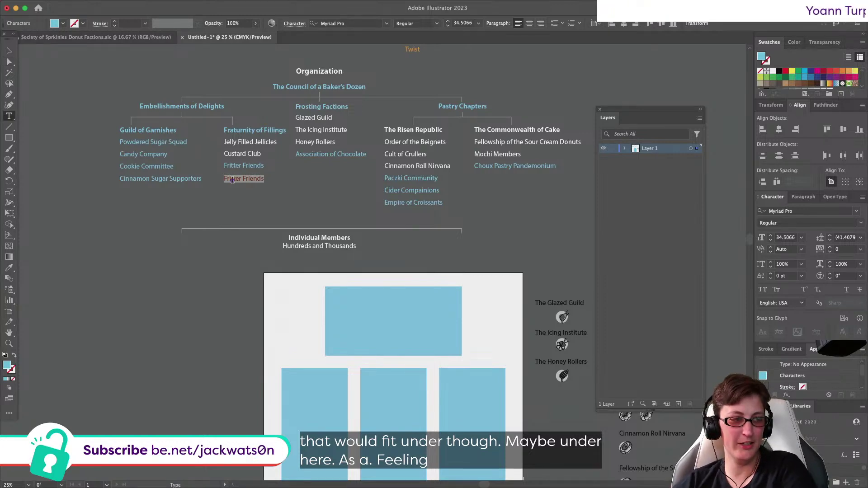
key(BackSpace)
key(BackSpace)
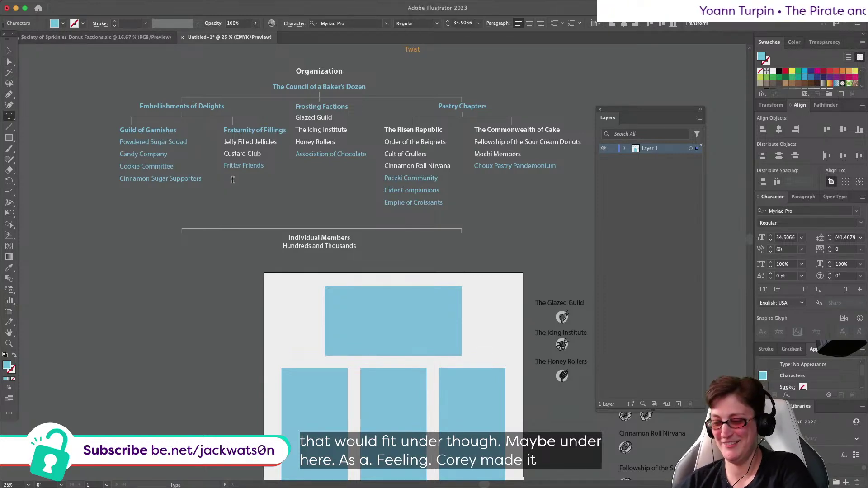
text(E)
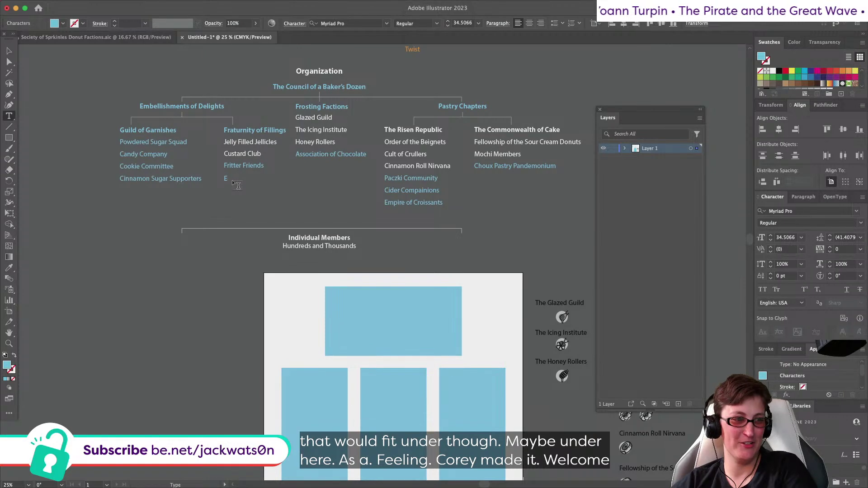
text(clair E)
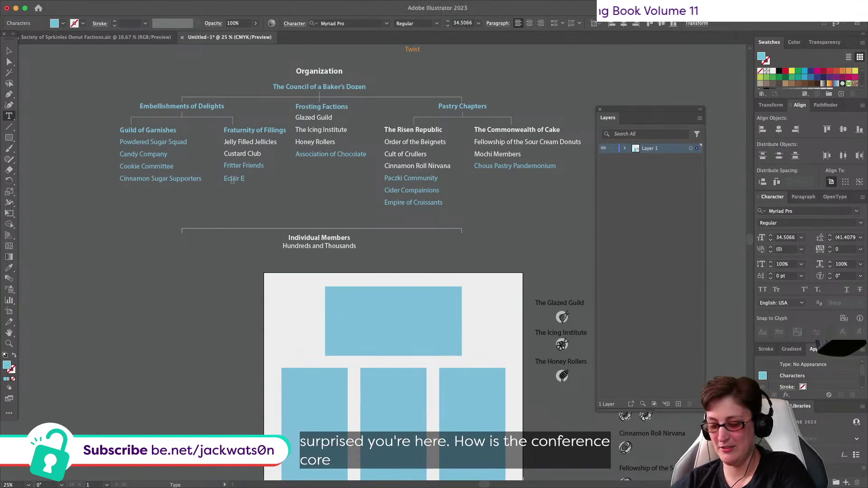
text(nigma)
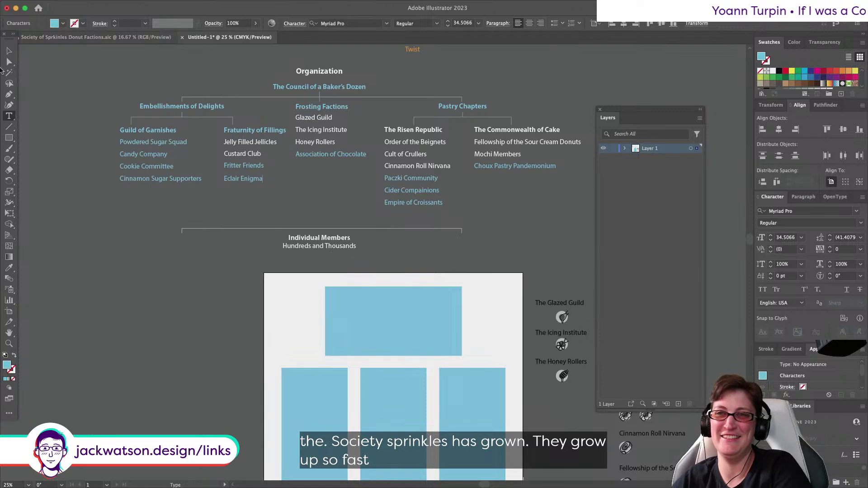
Step: Review the finished organization chart against the placeholder layout and the faction icons on the canvas
click(9, 50)
click(164, 88)
scroll(161, 83, up, 3)
scroll(162, 83, right, 2)
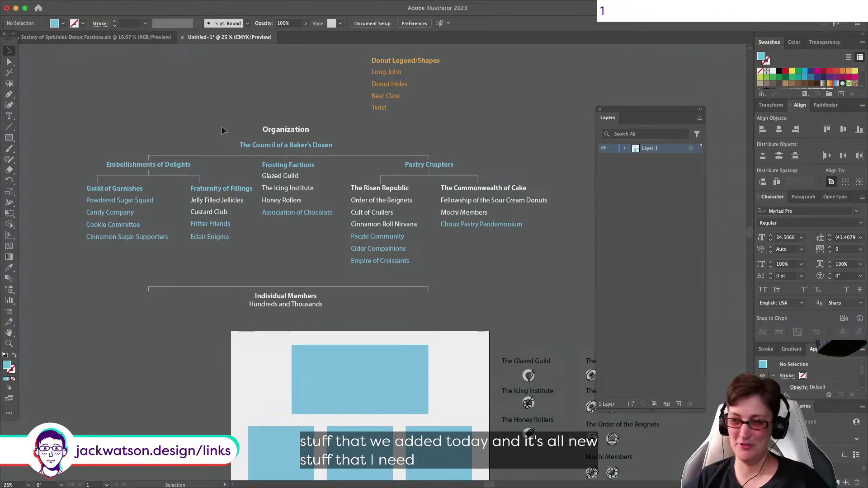
scroll(222, 127, down, 5)
scroll(222, 128, down, 5)
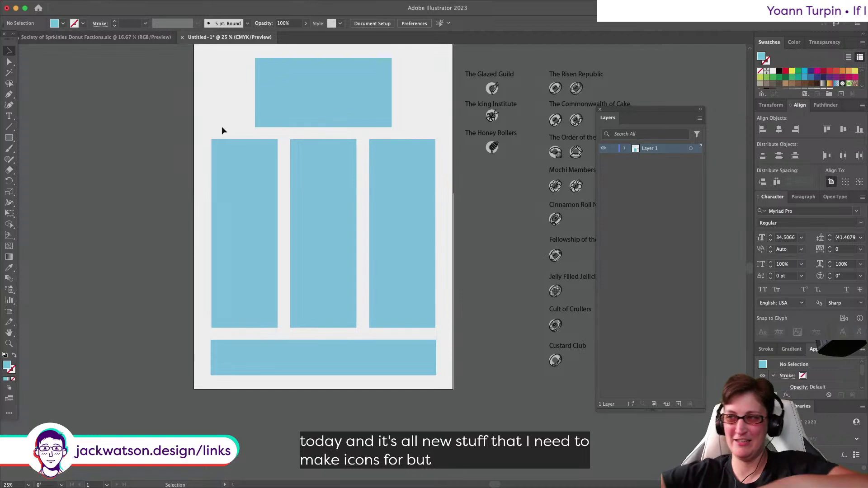
scroll(221, 131, up, 2)
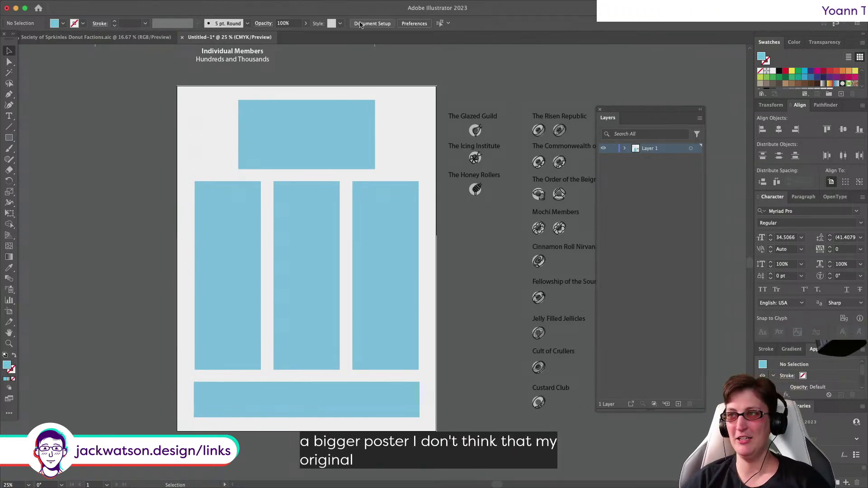
Step: Resize Artboard 1 to 24 in wide and 36 in high
click(360, 25)
click(513, 176)
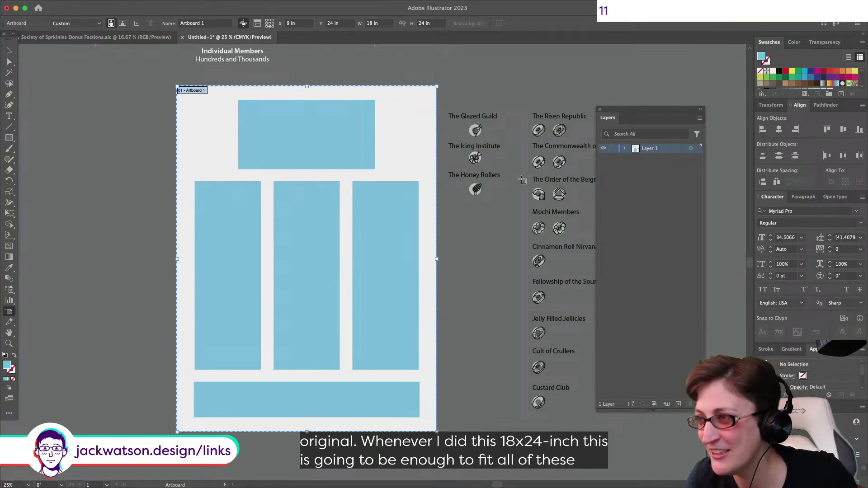
alt+scroll(522, 181, up, 5)
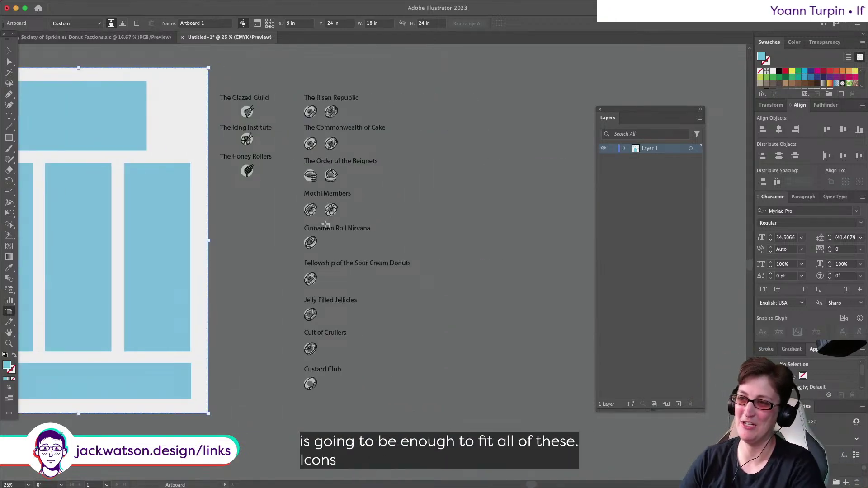
scroll(324, 229, up, 4)
scroll(324, 228, left, 2)
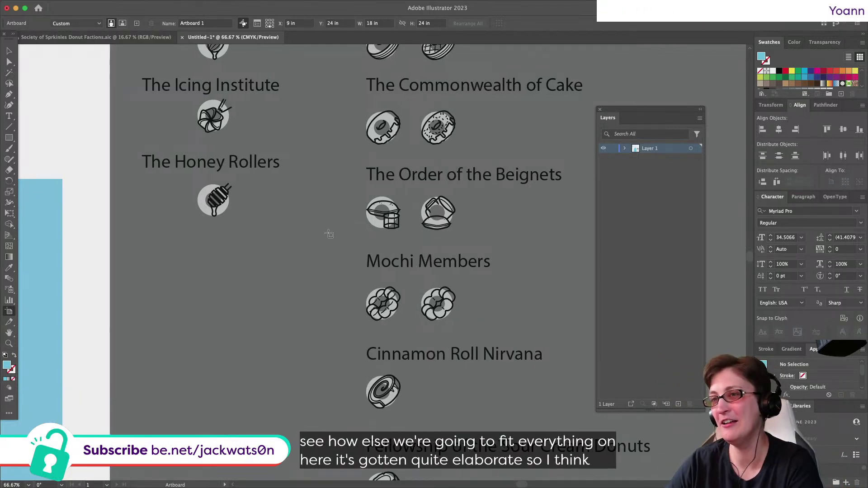
scroll(330, 234, left, 10)
alt+scroll(329, 234, down, 3)
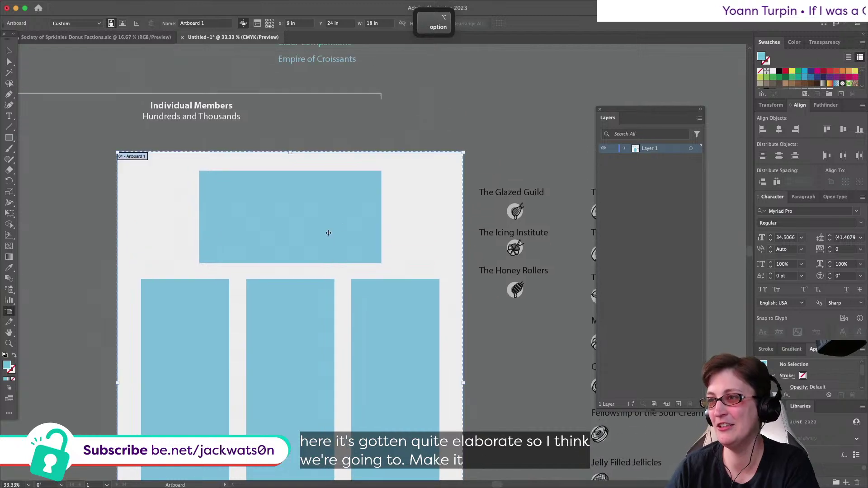
scroll(328, 233, down, 5)
scroll(329, 233, left, 1)
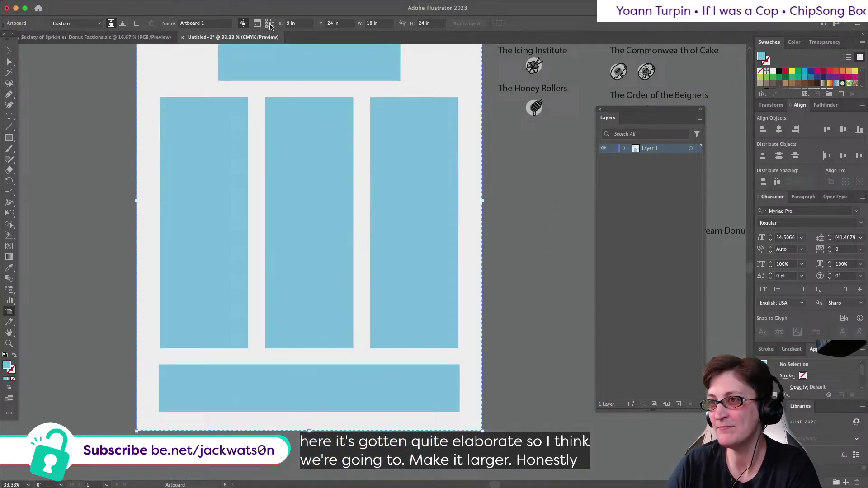
click(384, 24)
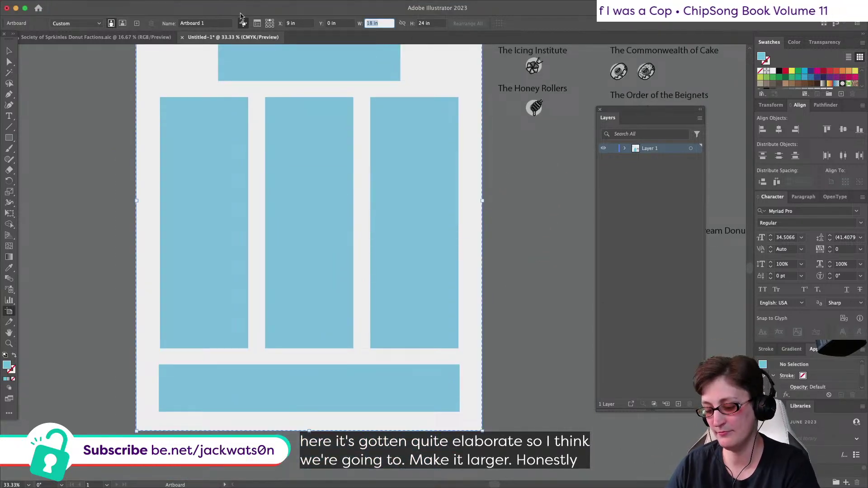
text(24)
key(Tab)
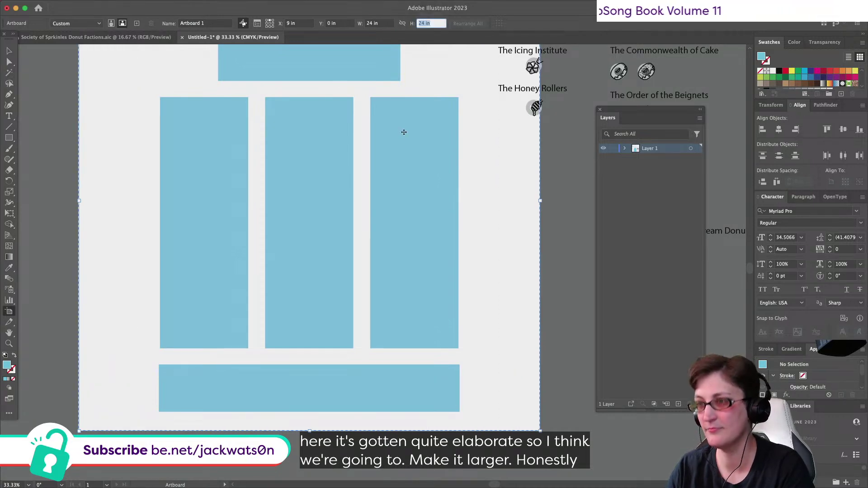
key(Tab)
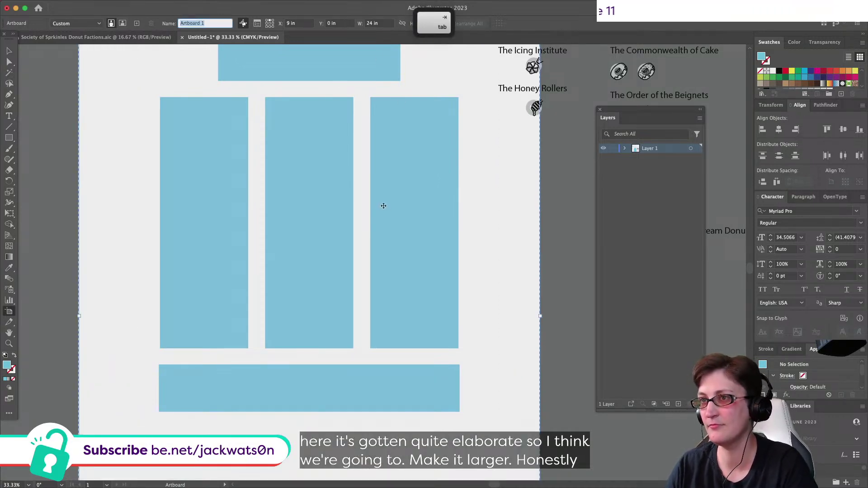
Step: Move all the faction icons and their labels sideways so they sit clear of the enlarged artboard
alt+scroll(383, 205, down, 3)
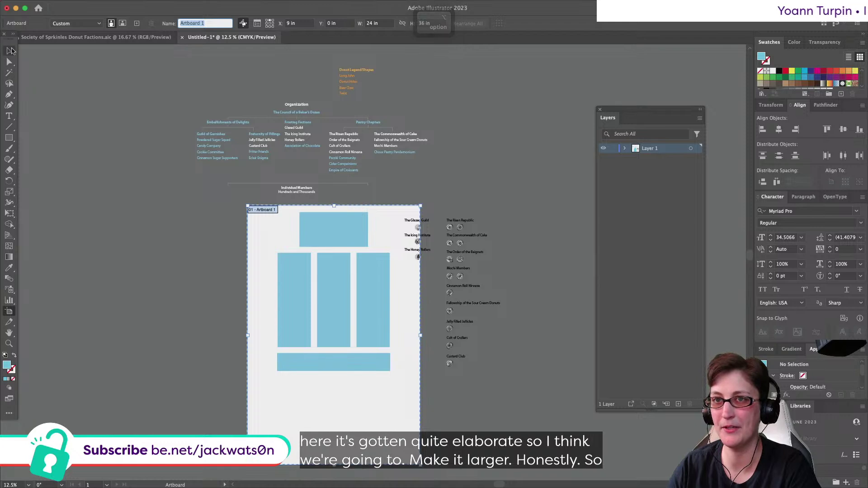
click(9, 50)
drag(519, 383, 472, 229)
scroll(443, 223, right, 2)
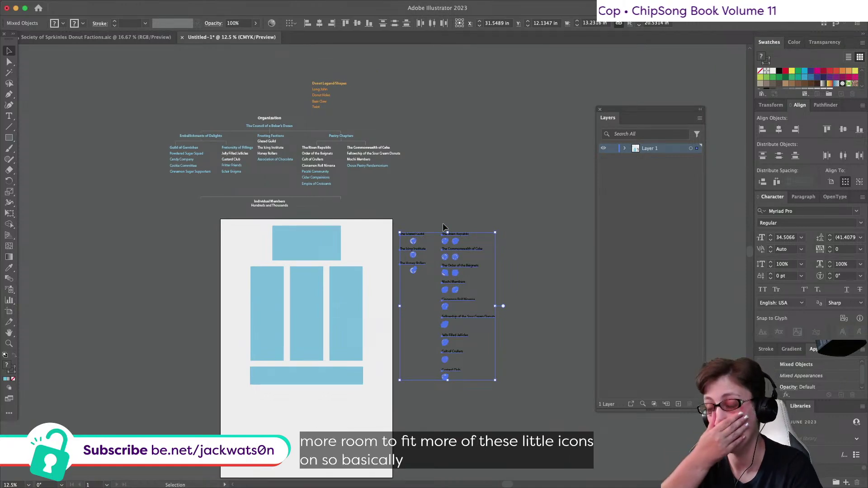
Step: Enlarge the placeholder group in the artboard's upper part, ungroup it, and widen the row of three columns to about 21.4 in
scroll(327, 347, down, 5)
drag(318, 319, 267, 123)
drag(306, 270, 308, 301)
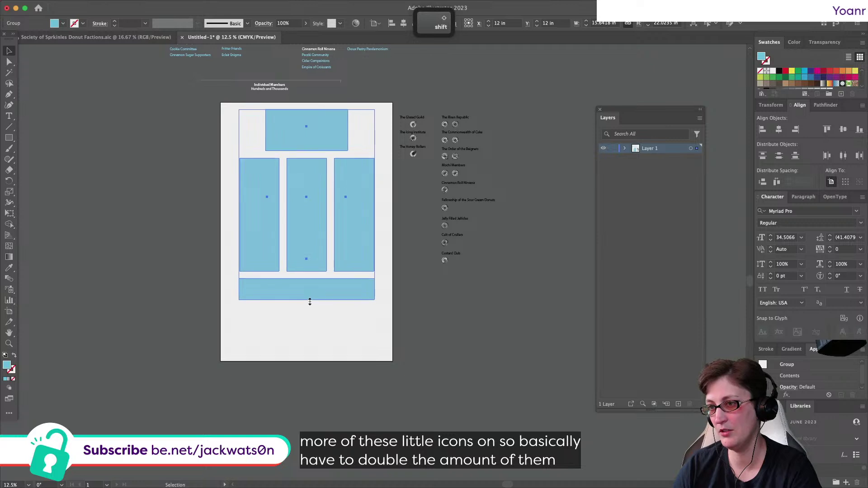
right_click(351, 225)
click(368, 353)
drag(275, 217, 384, 214)
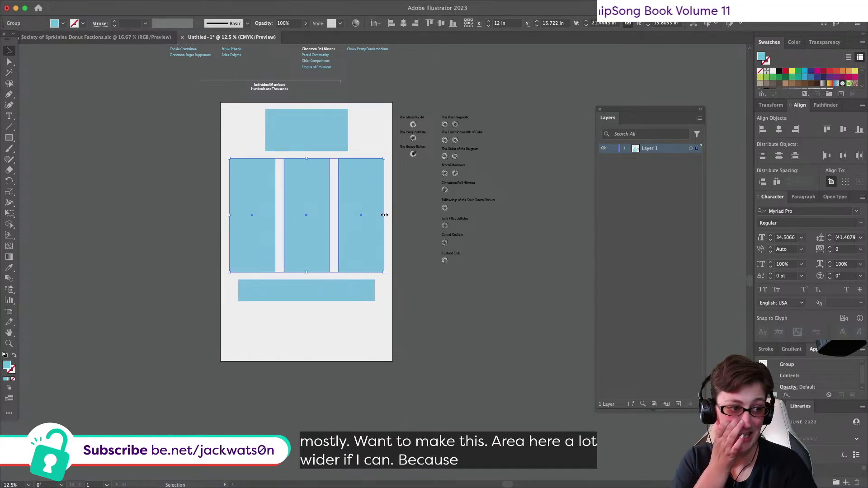
Step: Select all the placeholder shapes and stretch them slightly taller down the artboard
drag(275, 355, 261, 144)
drag(308, 303, 310, 316)
key(super+z)
key(super+shift+a)
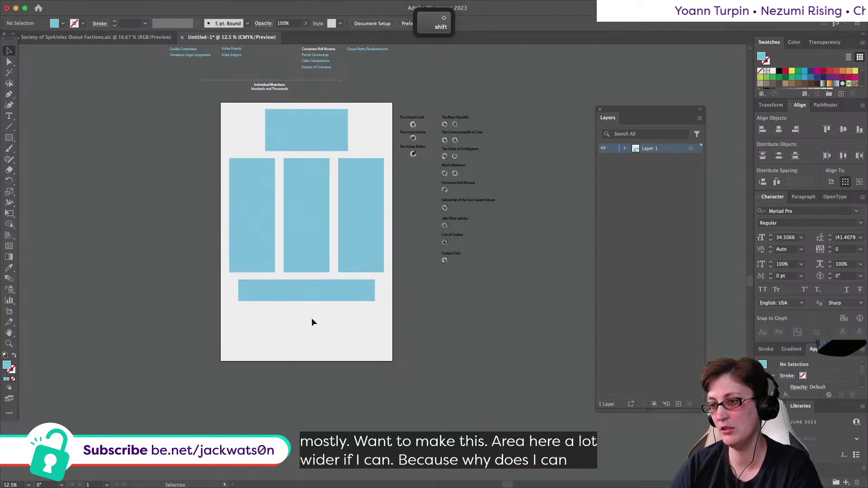
key(super+shift+z)
Step: Move the individual-members bar down near the artboard's lower edge and extend the three columns down toward it
click(345, 346)
drag(327, 314, 334, 353)
click(293, 284)
drag(306, 290, 311, 326)
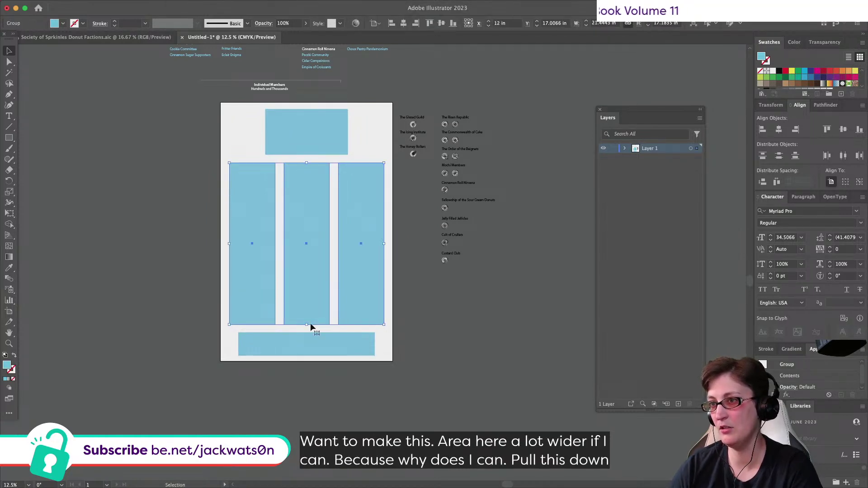
Step: Regroup every placeholder shape on the enlarged artboard and center the group vertically
key(super+alt+a)
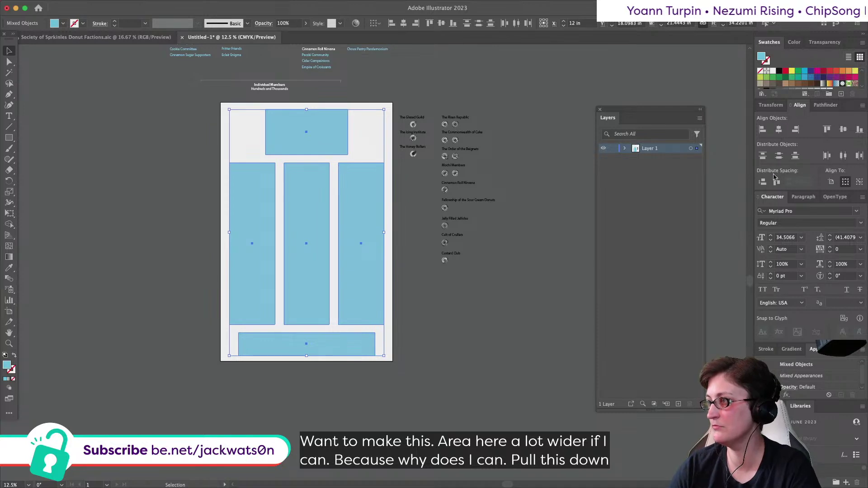
key(super+g)
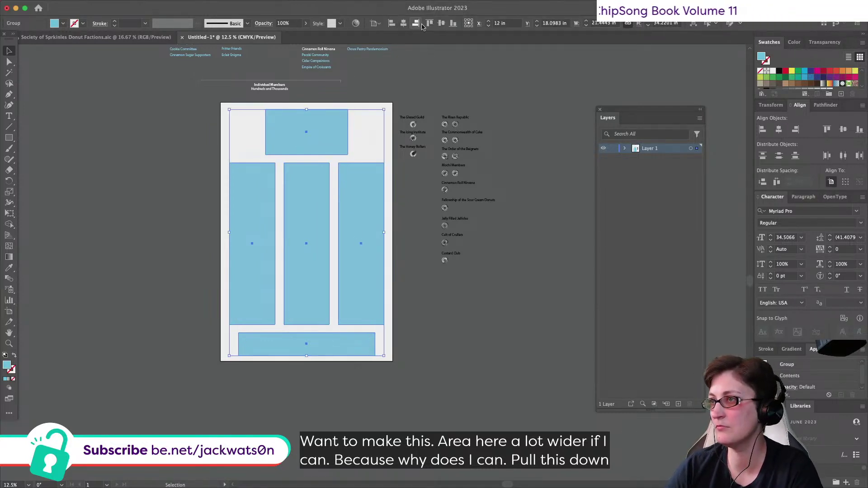
click(150, 220)
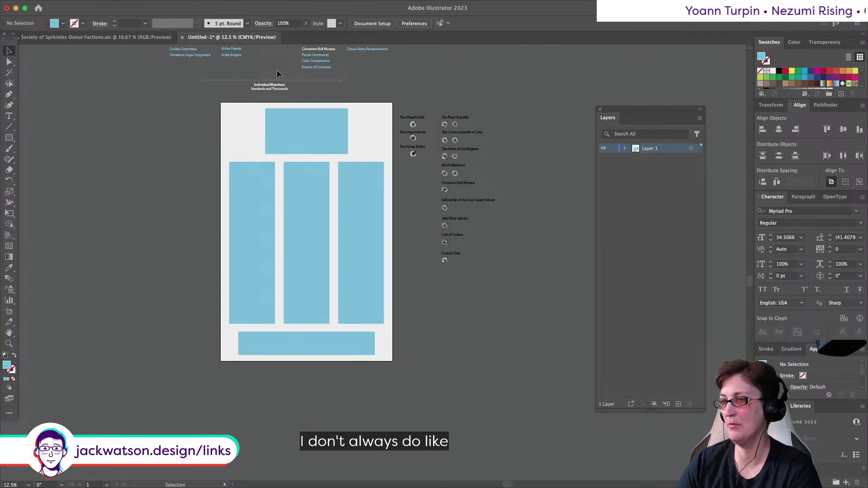
Step: Isolate the group, widen the individual-members bar to match the full width of the three columns, and exit isolation
double_click(296, 345)
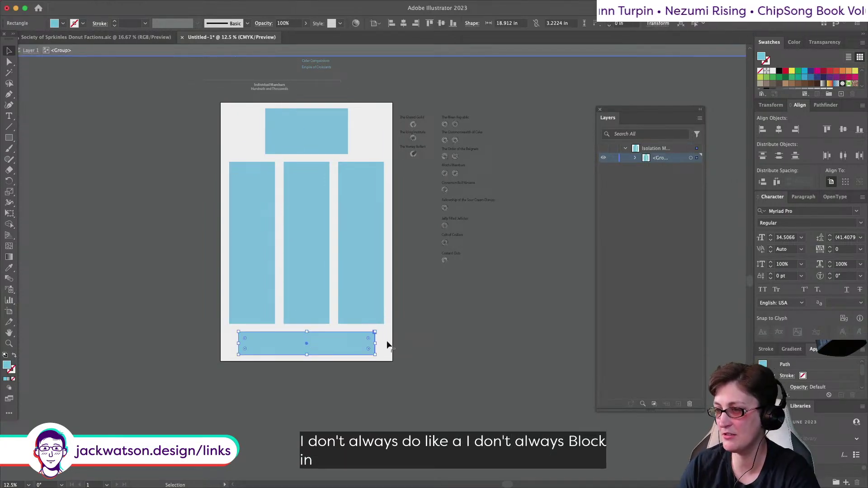
drag(376, 343, 384, 344)
click(188, 270)
scroll(188, 271, up, 1)
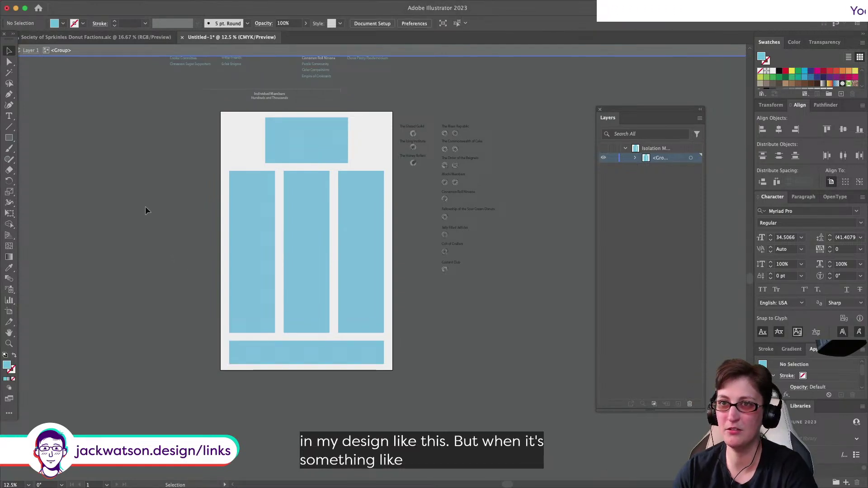
drag(11, 41, 2, 41)
click(26, 51)
Step: Compare the number of entries under each branch of the organization chart with the space in the three placeholder columns
scroll(208, 130, up, 3)
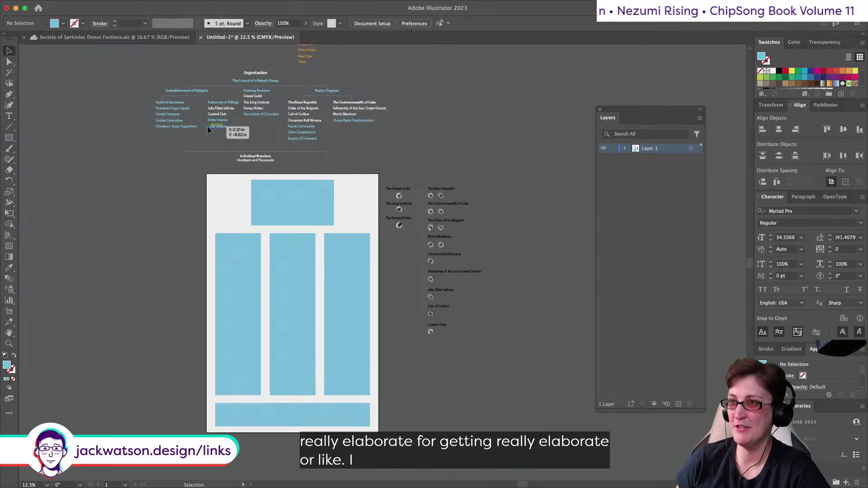
scroll(302, 370, right, 2)
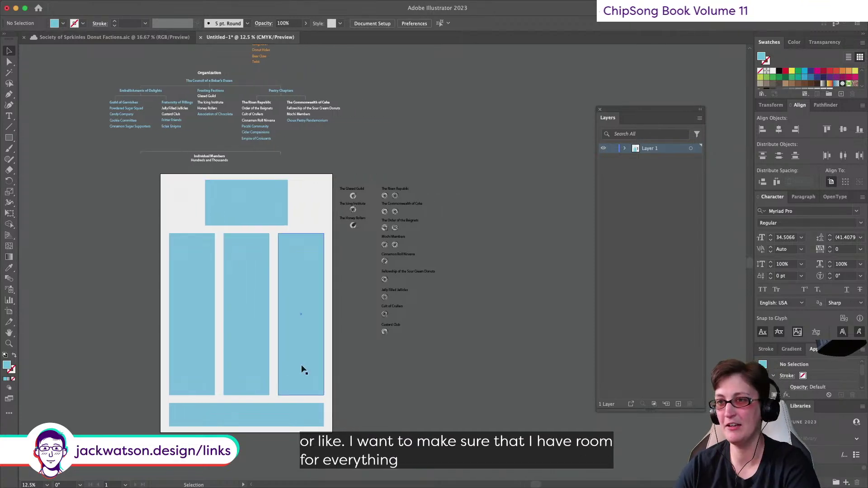
scroll(263, 365, up, 3)
scroll(262, 364, up, 2)
scroll(262, 364, up, 3)
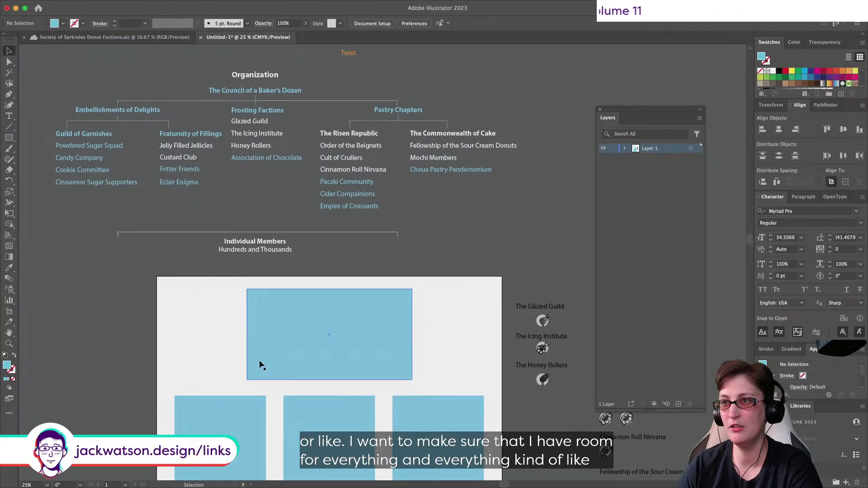
scroll(261, 364, down, 8)
scroll(260, 364, left, 1)
click(260, 365)
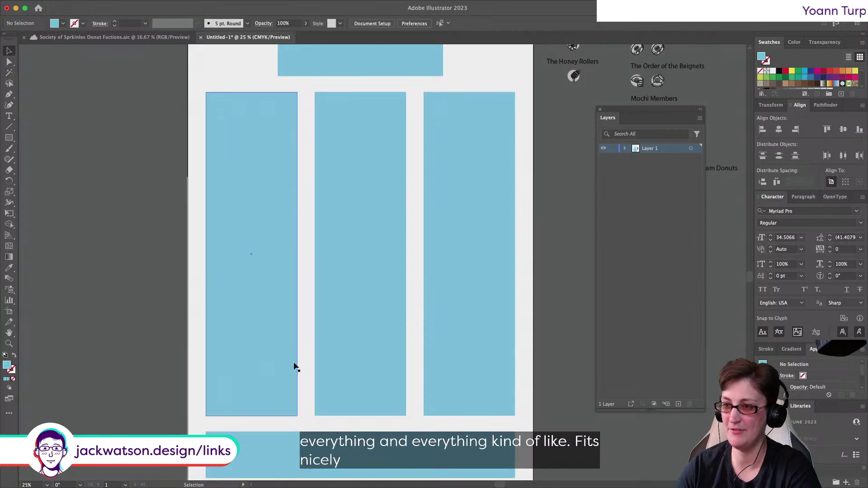
scroll(375, 268, up, 9)
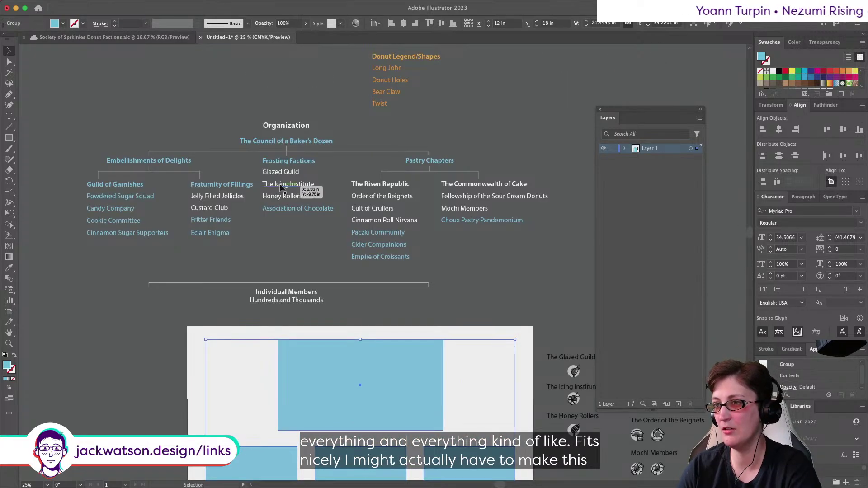
scroll(362, 265, down, 2)
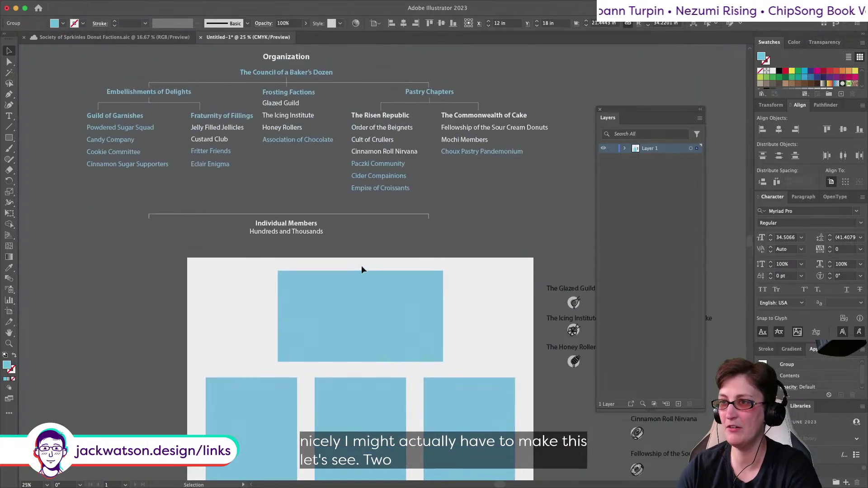
scroll(362, 268, down, 2)
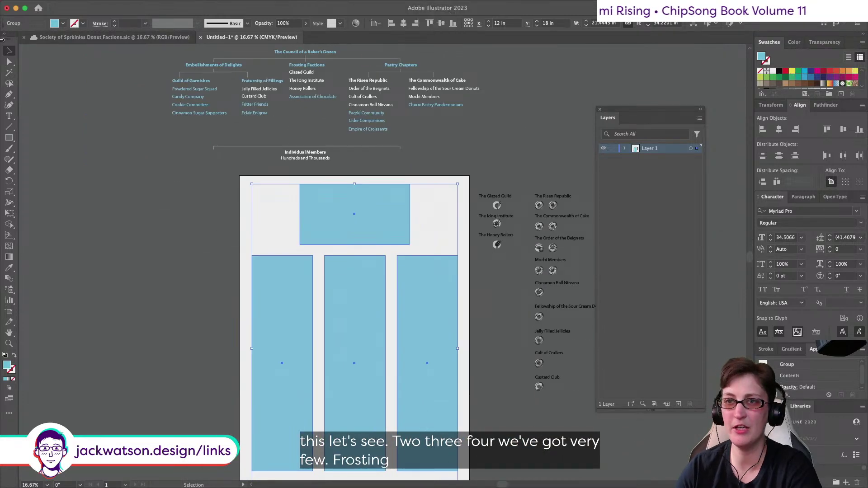
Step: Copy the middle column in place and shorten the copy from its lower edge to about 10 in high
click(9, 63)
click(157, 310)
scroll(157, 310, up, 2)
scroll(157, 309, right, 1)
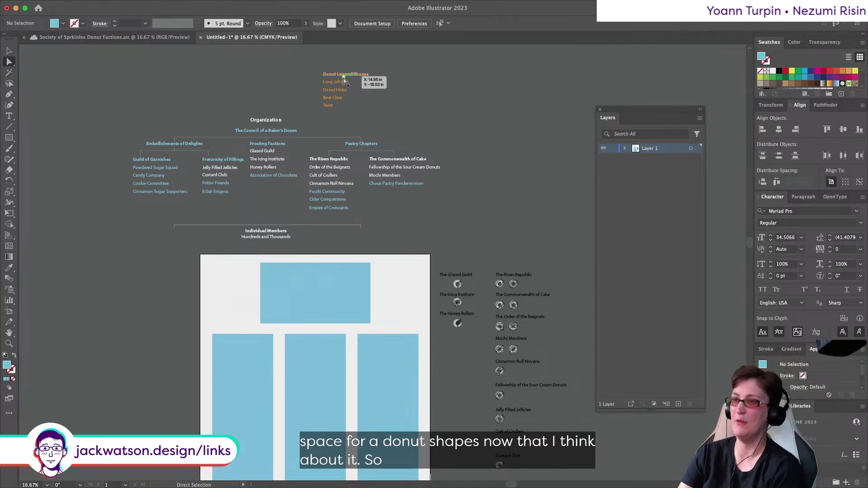
scroll(374, 373, down, 3)
scroll(373, 373, down, 1)
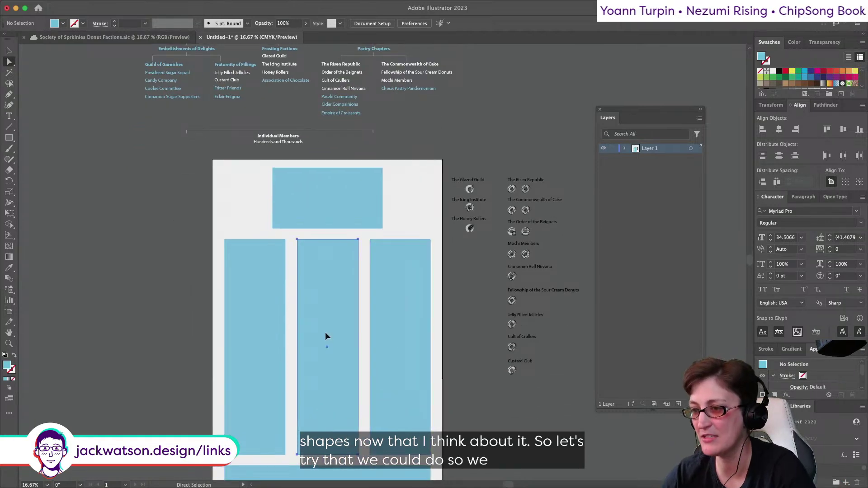
click(328, 339)
key(super+c)
key(super+f)
click(9, 51)
drag(328, 454, 332, 336)
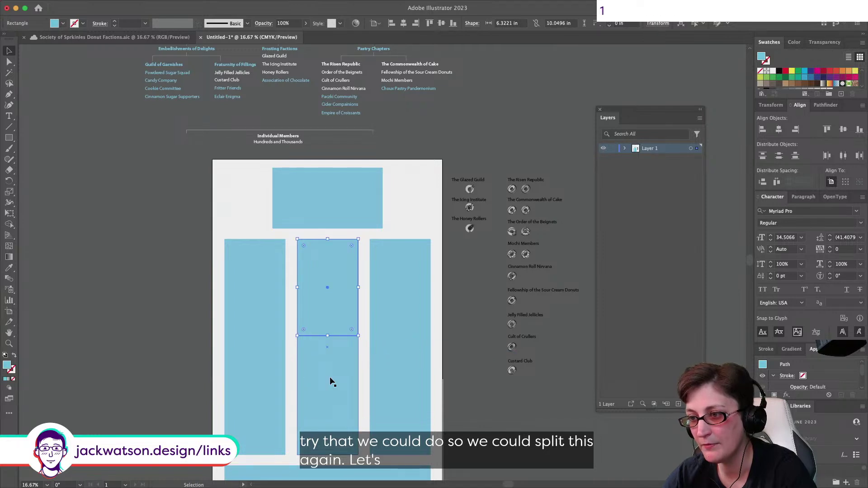
Step: Ungroup the overall placeholder layout
click(328, 376)
right_click(323, 291)
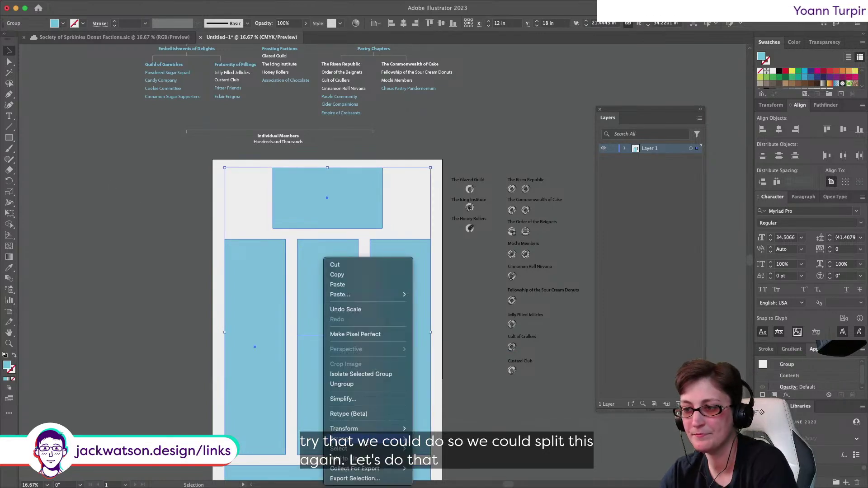
click(339, 384)
drag(140, 360, 351, 407)
key(BackSpace)
key(super+z)
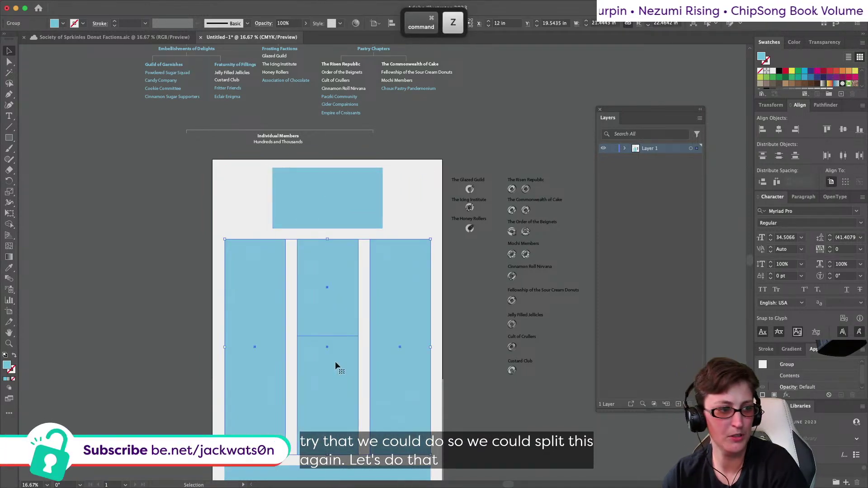
Step: Ungroup the three columns, delete the full-height middle column, and select the shortened one
right_click(337, 361)
click(360, 384)
click(310, 390)
key(BackSpace)
click(320, 333)
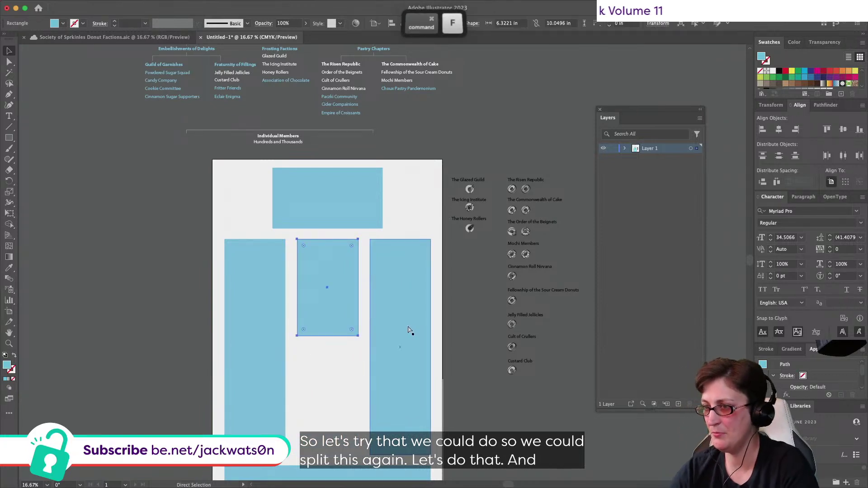
Step: Align the copied short middle block with the lower edge of the right column, leaving two stacked middle blocks
shift+click(398, 332)
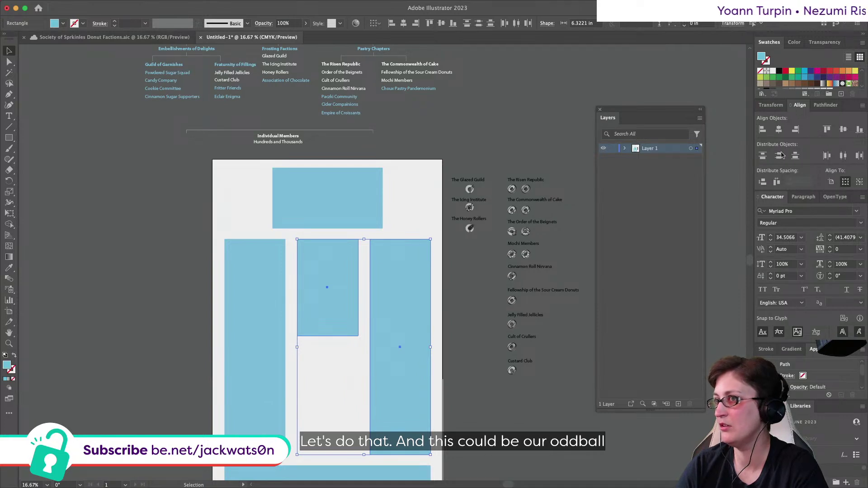
scroll(405, 153, up, 2)
scroll(406, 154, down, 3)
click(861, 131)
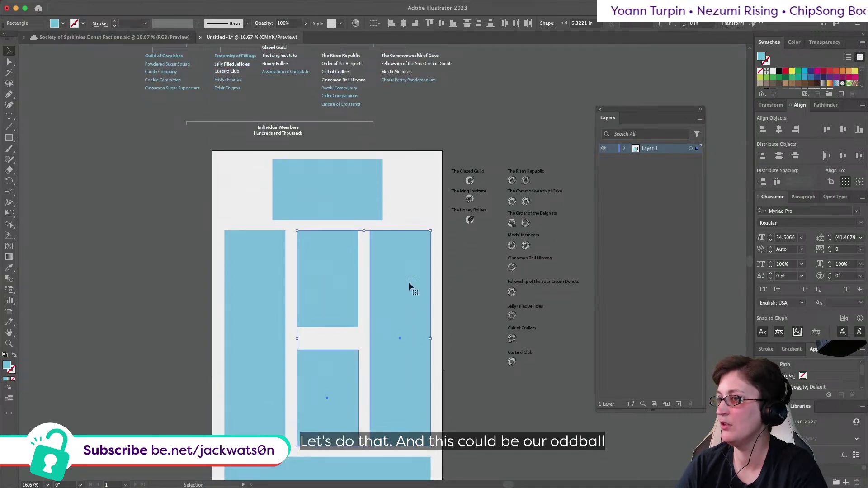
Step: Stretch the two stacked middle blocks toward each other to about 10.56 in high each, narrowing the gap between them
click(151, 254)
drag(322, 373, 322, 363)
drag(328, 439, 330, 447)
click(161, 272)
Step: Copy The Council of a Baker's Dozen and the three branch headings from the organization chart onto the poster and color the copies white
scroll(161, 272, up, 5)
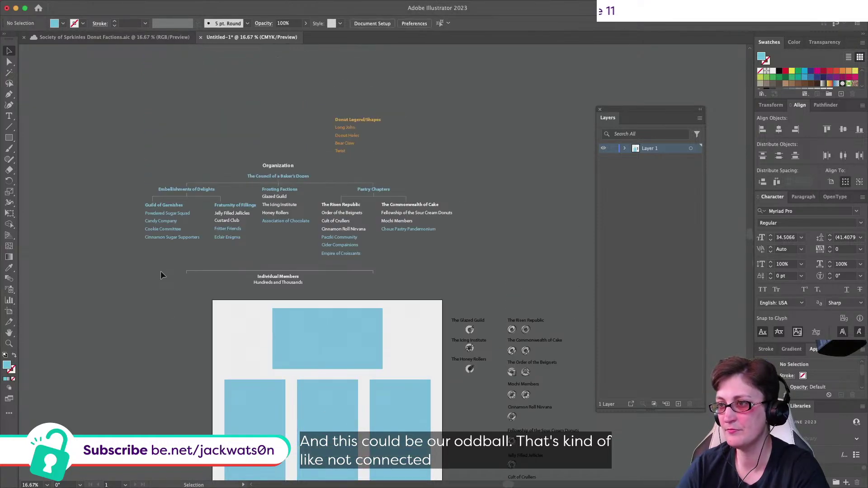
scroll(163, 184, down, 1)
scroll(163, 184, right, 1)
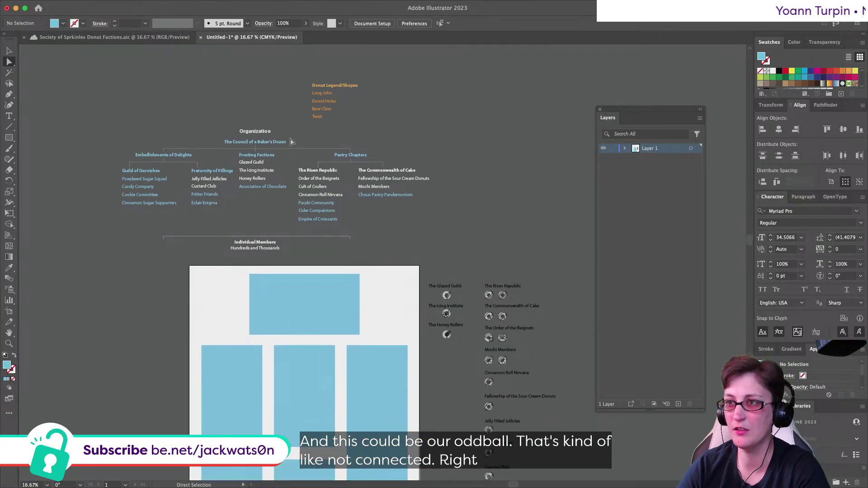
click(283, 142)
shift+click(174, 156)
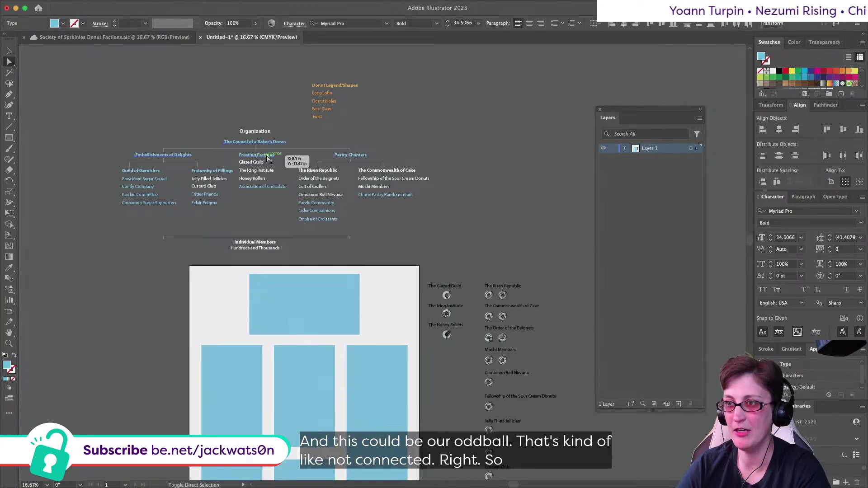
shift+click(357, 156)
key(super+c)
scroll(387, 208, down, 3)
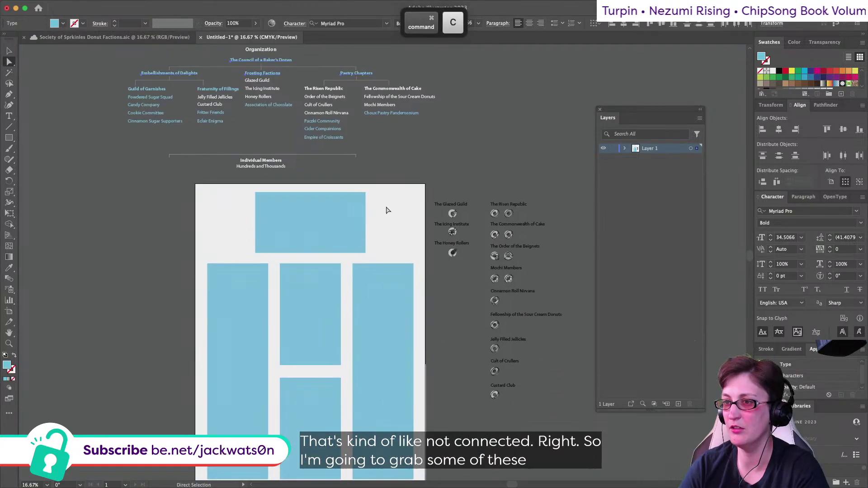
key(super+v)
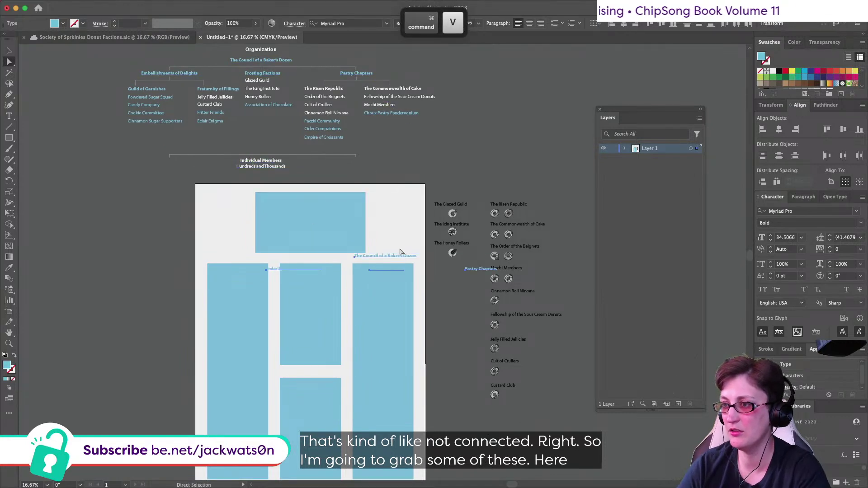
drag(404, 259, 338, 212)
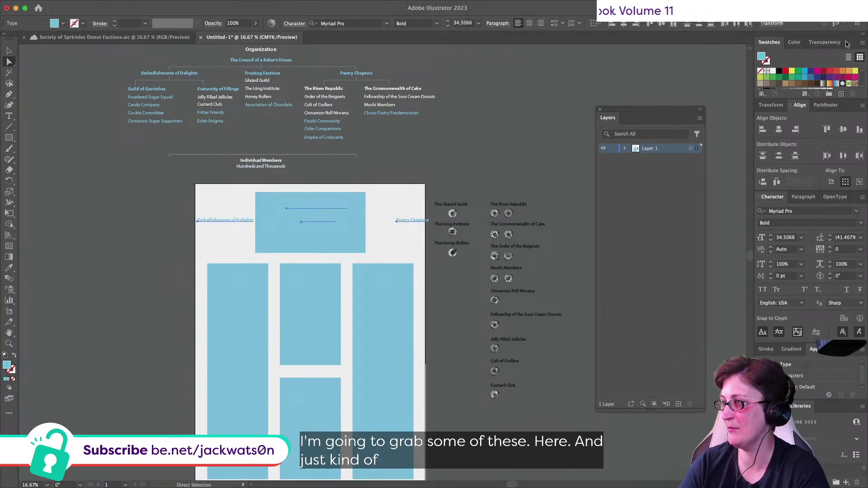
click(773, 71)
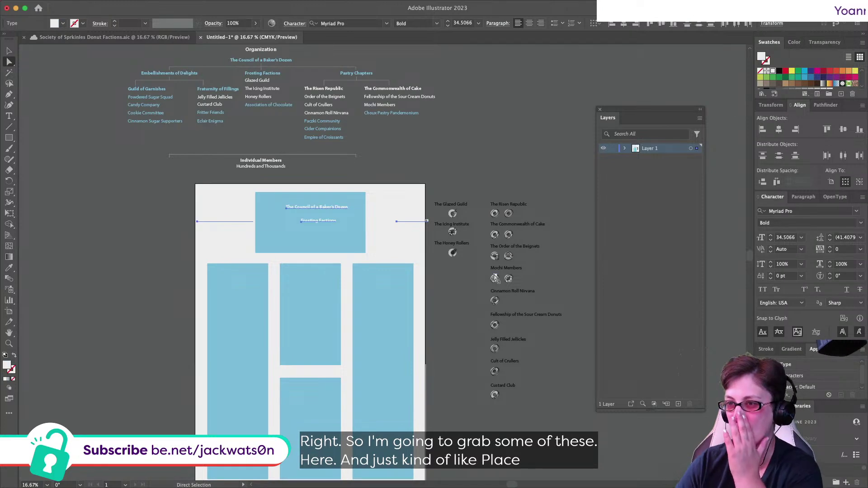
Step: Place Embellishments of Delights, Frosting Factions and Pastry Chapters at the top of the left, upper middle and right blocks
drag(403, 221, 378, 272)
drag(222, 229, 235, 277)
drag(330, 221, 321, 271)
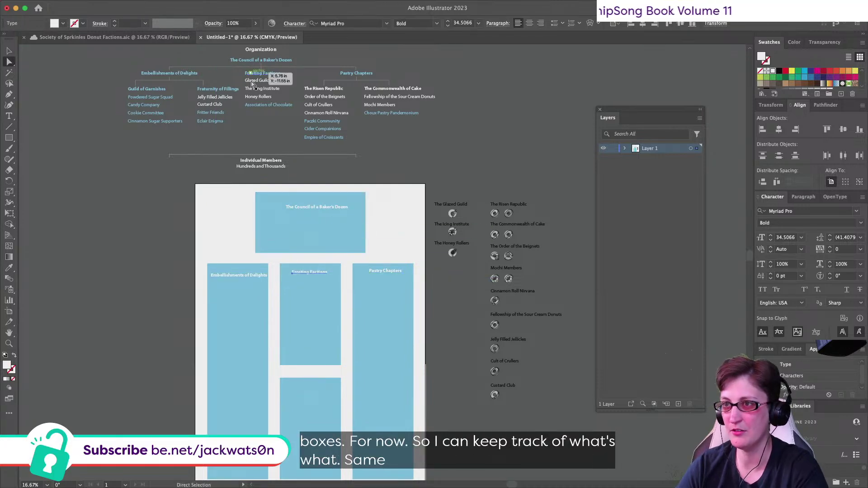
Step: Copy the Individual Members / Hundreds and Thousands text from the chart onto the poster and select it together with the full-width bottom block
click(264, 168)
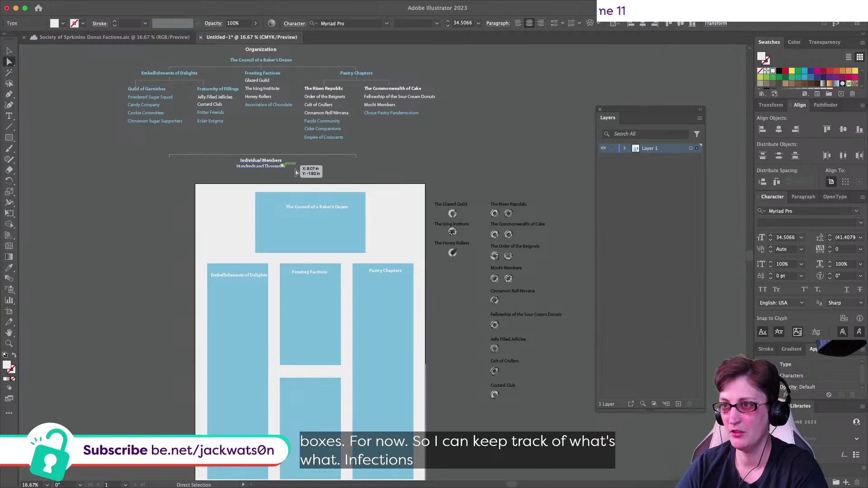
key(super+c)
scroll(259, 283, down, 5)
key(super+v)
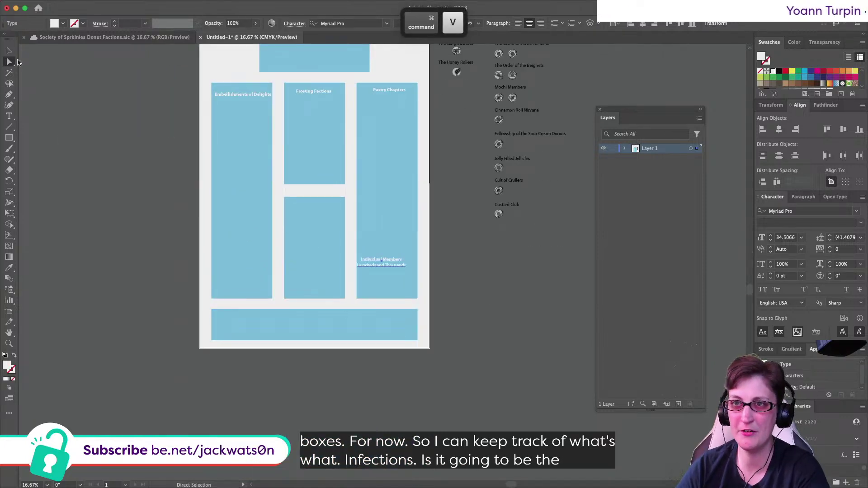
shift+click(379, 315)
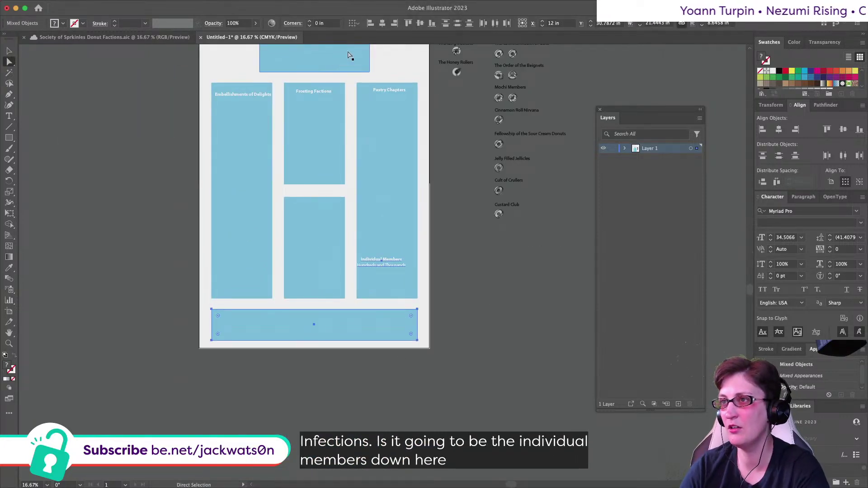
click(369, 25)
click(382, 25)
key(super+z)
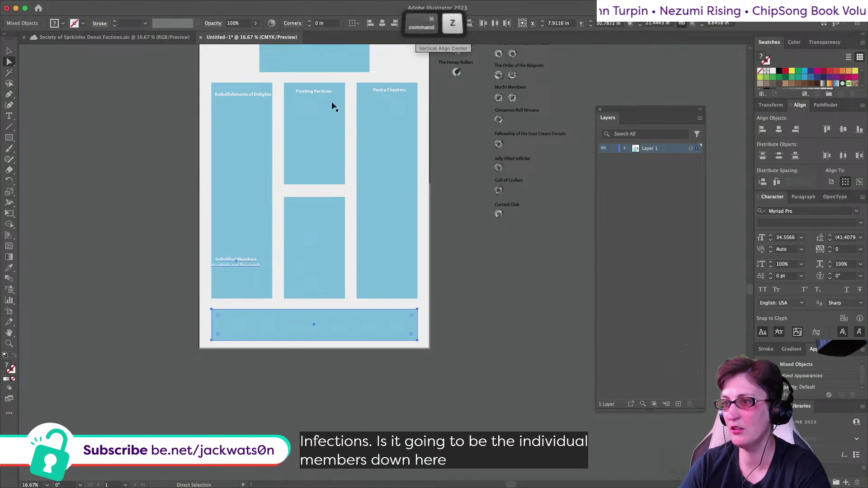
Step: Center the Individual Members text horizontally and vertically in the full-width bottom block, keeping the block fixed as the key object
key(v)
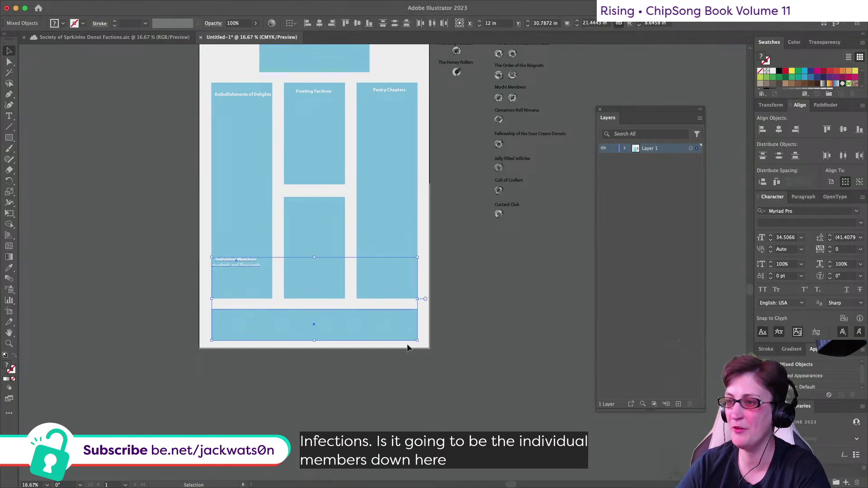
click(378, 326)
click(334, 24)
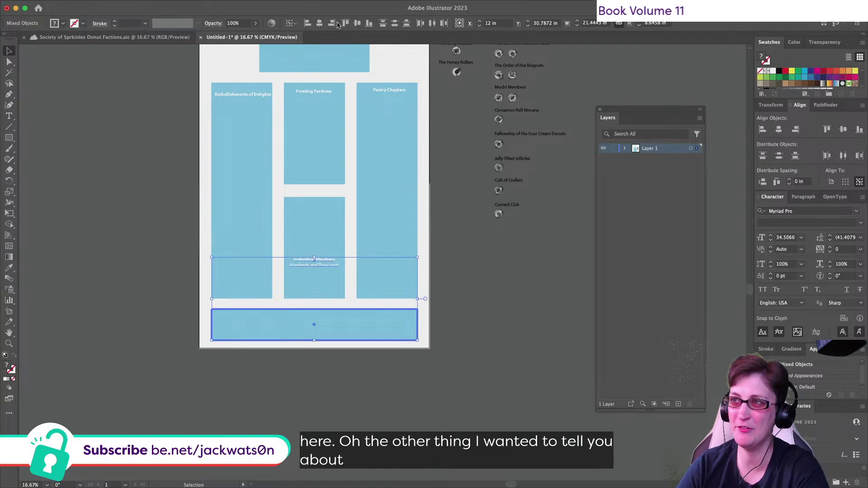
click(355, 24)
click(357, 359)
Step: Center The Council of a Baker's Dozen title horizontally and vertically in the header block
scroll(357, 359, up, 3)
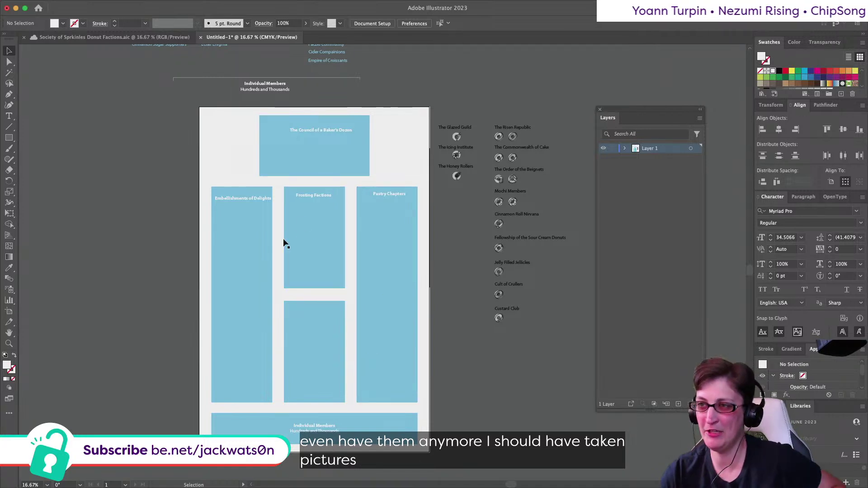
click(365, 171)
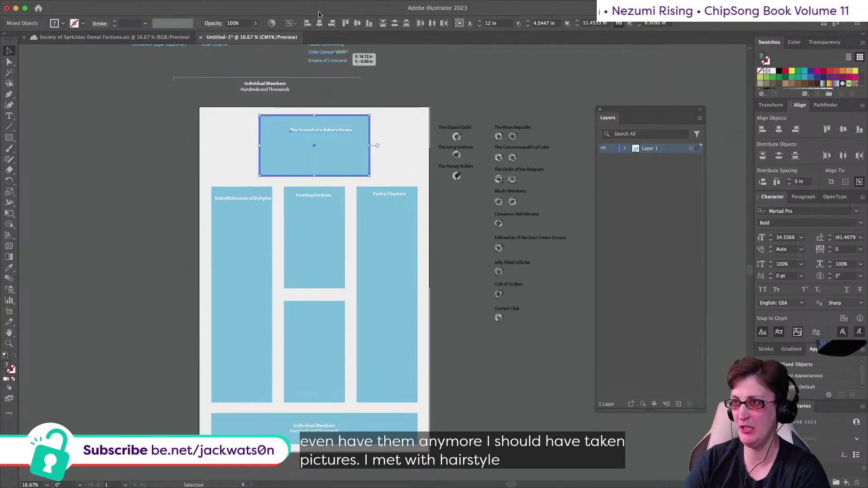
click(357, 23)
click(174, 134)
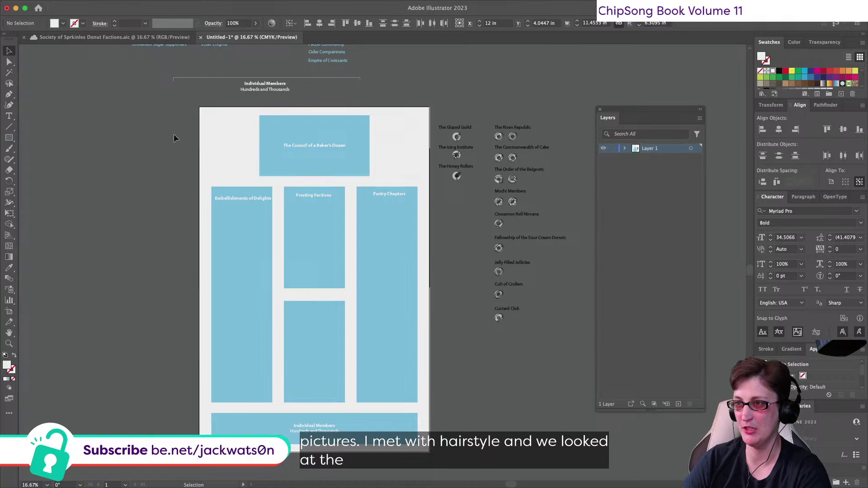
Step: Try to center the Embellishments of Delights heading horizontally in its column
scroll(173, 134, up, 3)
click(225, 307)
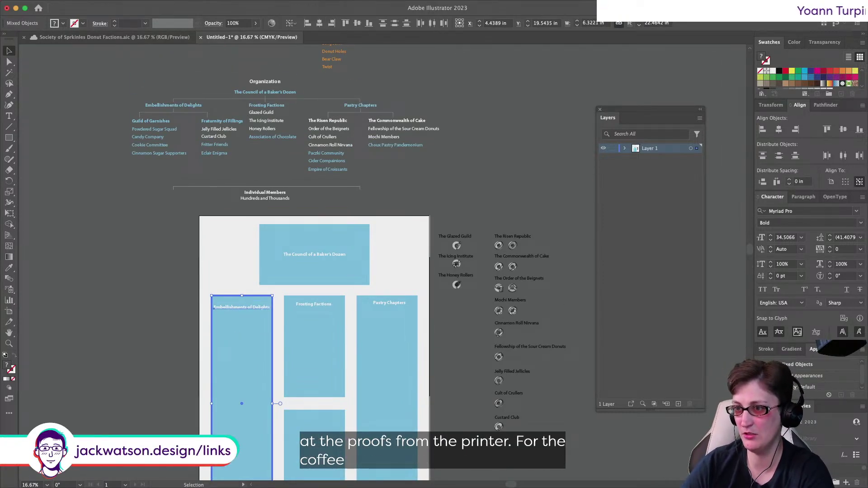
click(156, 309)
Step: Align the Embellishments of Delights, Frosting Factions and Pastry Chapters headings to one common height by their vertical centers
click(236, 308)
shift+click(302, 305)
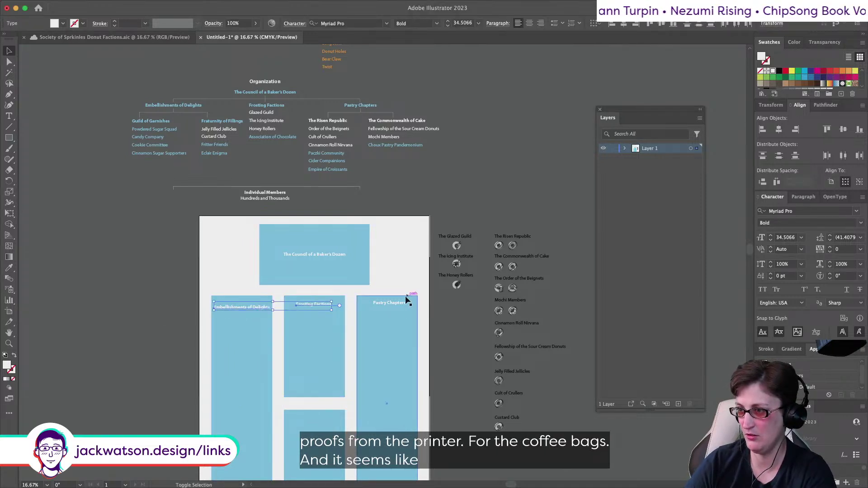
shift+click(399, 302)
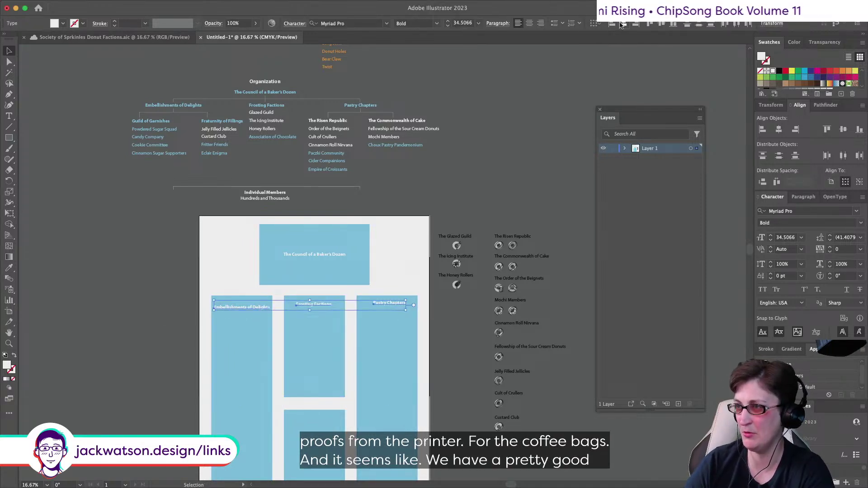
key(super+z)
key(super+z)
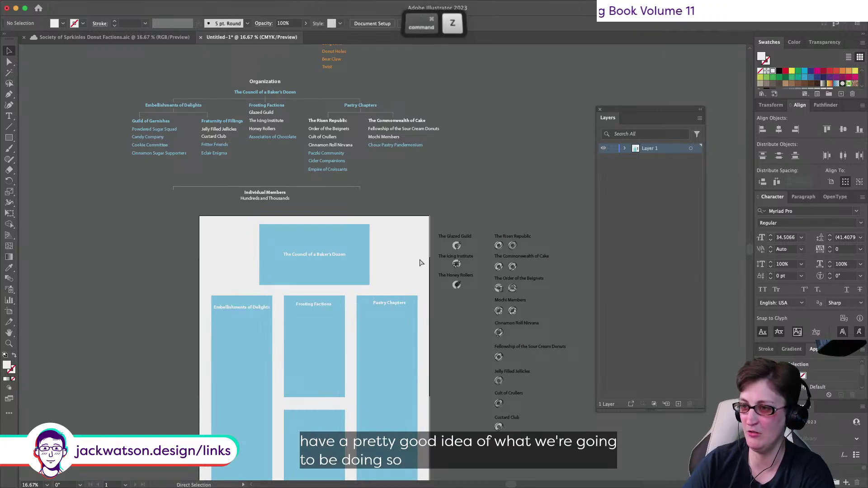
key(shift+super+z)
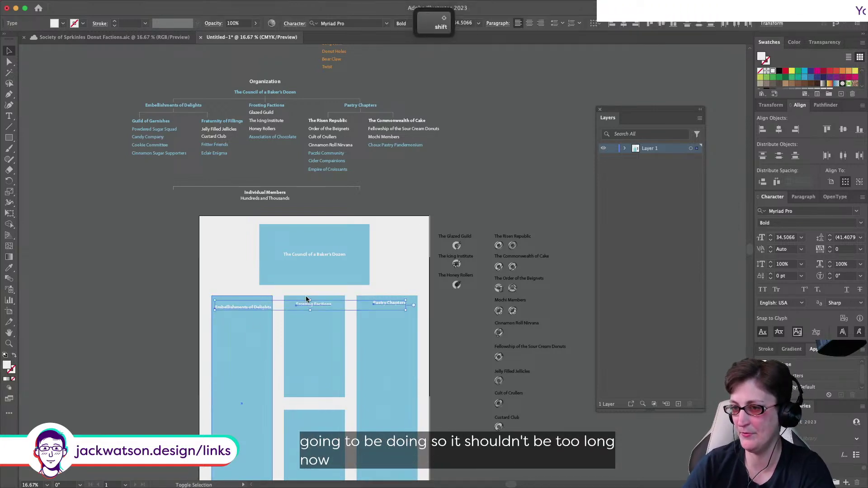
click(661, 23)
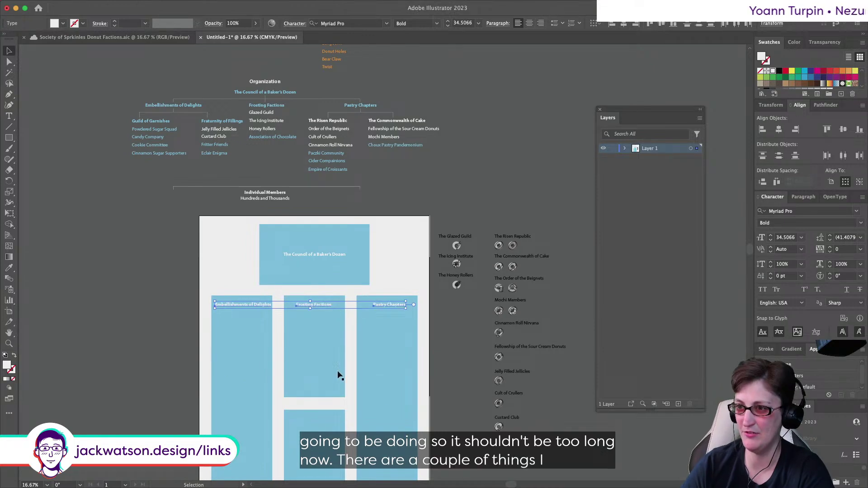
Step: Center each of the three branch headings horizontally within its own column block
click(394, 359)
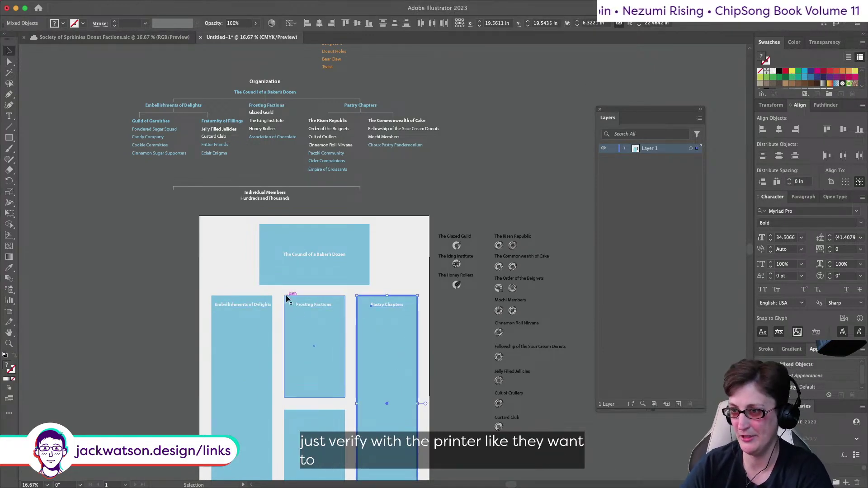
click(306, 317)
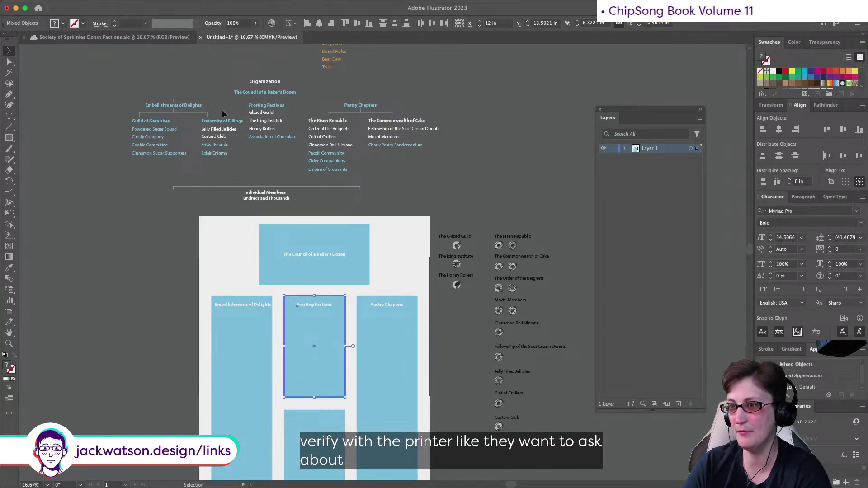
drag(127, 343, 241, 246)
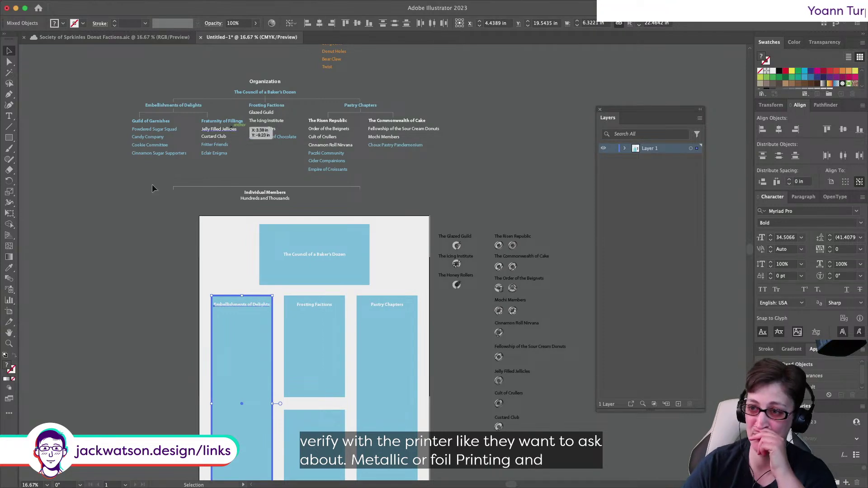
click(127, 221)
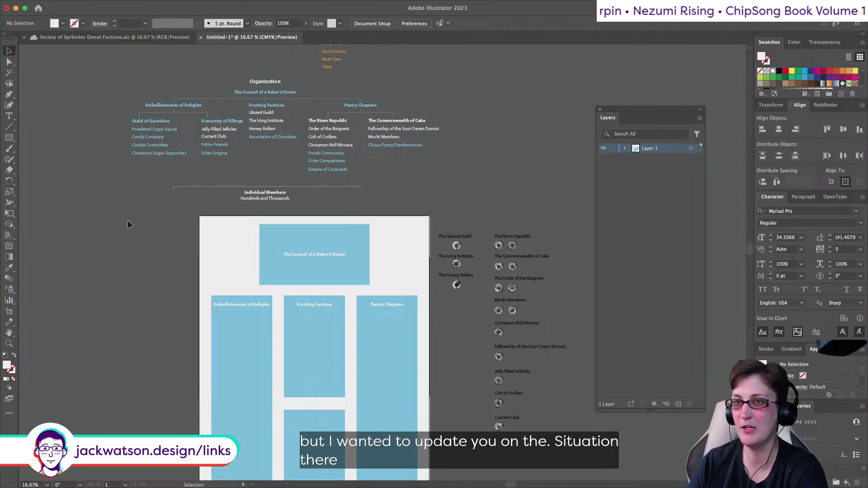
Step: Copy the Guild of Garnishes, Fraternity of Fillings, The Risen Republic and The Commonwealth of Cake headings from the chart onto the poster
click(9, 61)
click(401, 122)
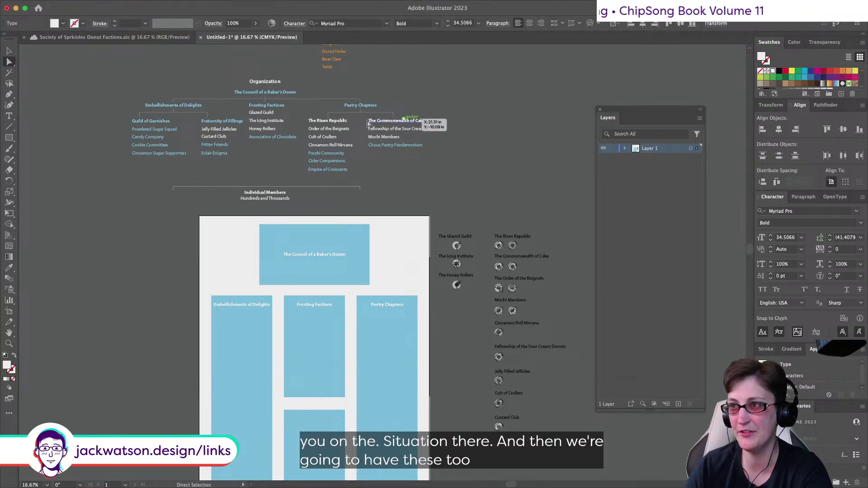
shift+click(337, 121)
shift+click(226, 122)
shift+click(143, 125)
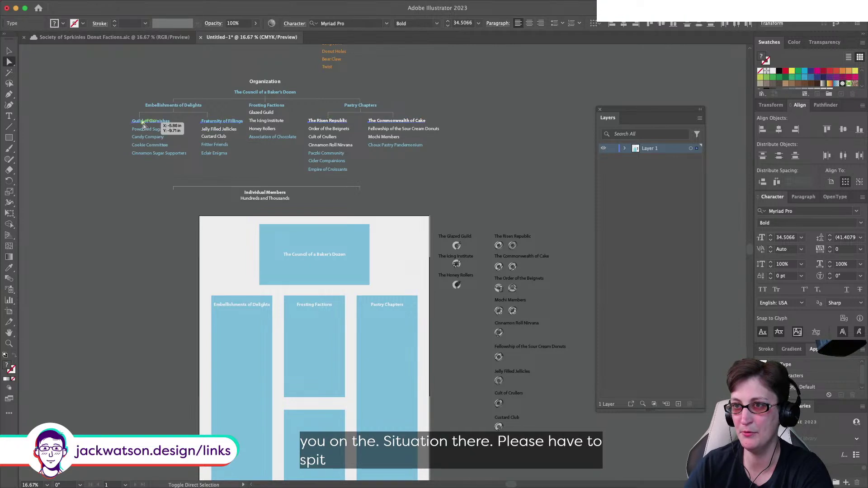
scroll(143, 125, down, 5)
key(super+c)
key(super+v)
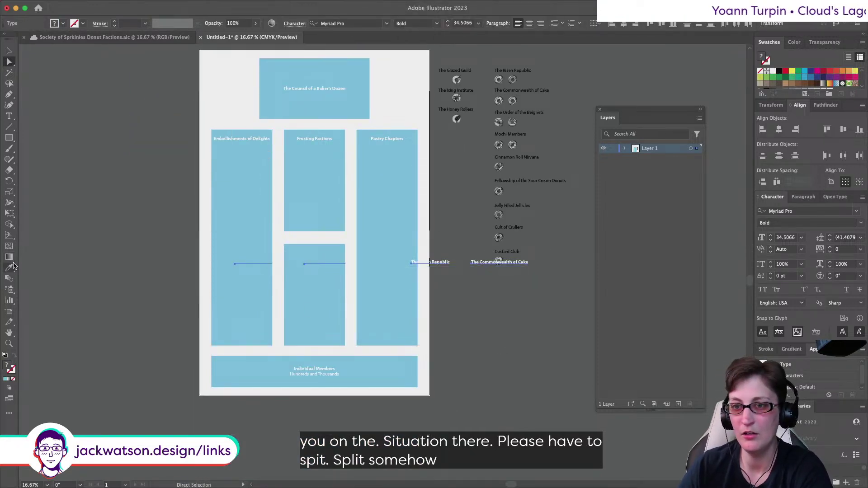
Step: Match the color of the pasted subgroup headings to the white text of The Commonwealth of Cake, and clear the selection
click(487, 262)
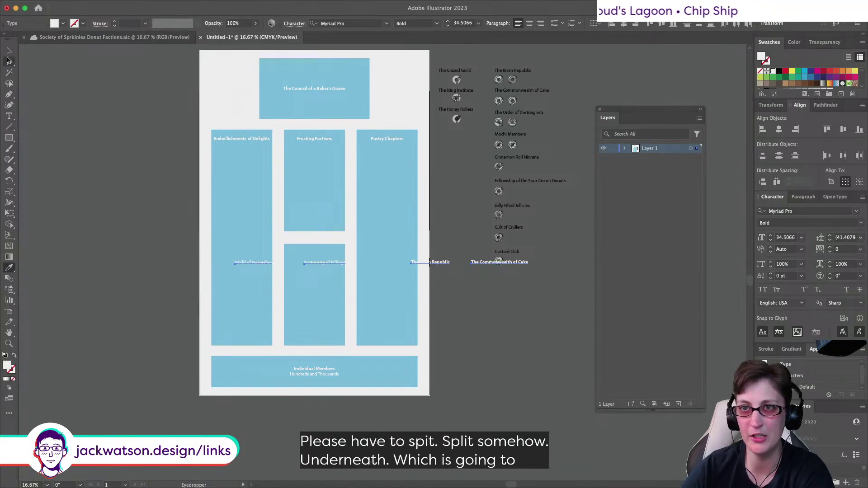
key(a)
key(shift+super+a)
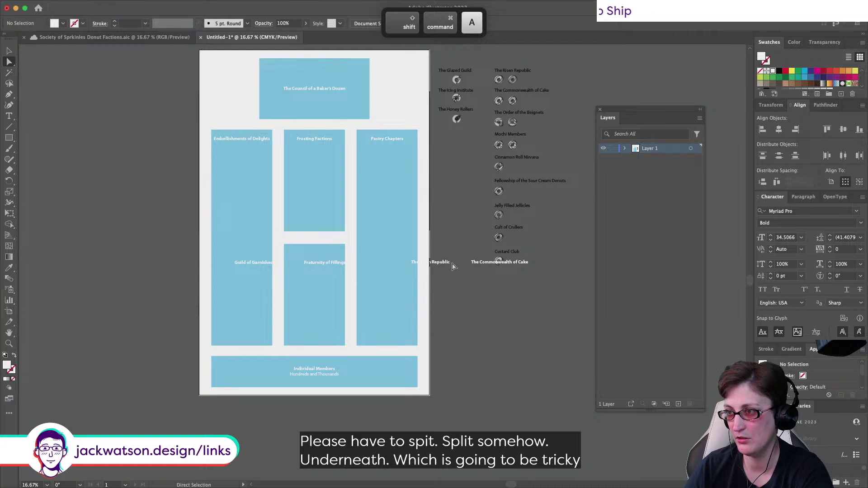
Step: Move The Risen Republic and The Commonwealth of Cake headings together onto the Pastry Chapters column
shift+click(453, 265)
drag(483, 264, 397, 264)
key(v)
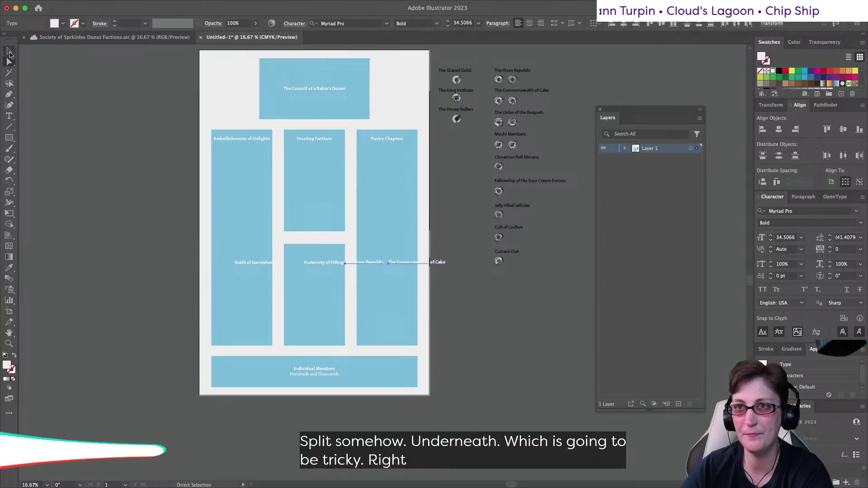
Step: Move the Guild of Garnishes and Fraternity of Fillings headings together into the upper part of the Embellishments of Delights column
drag(315, 262, 252, 161)
shift+click(273, 262)
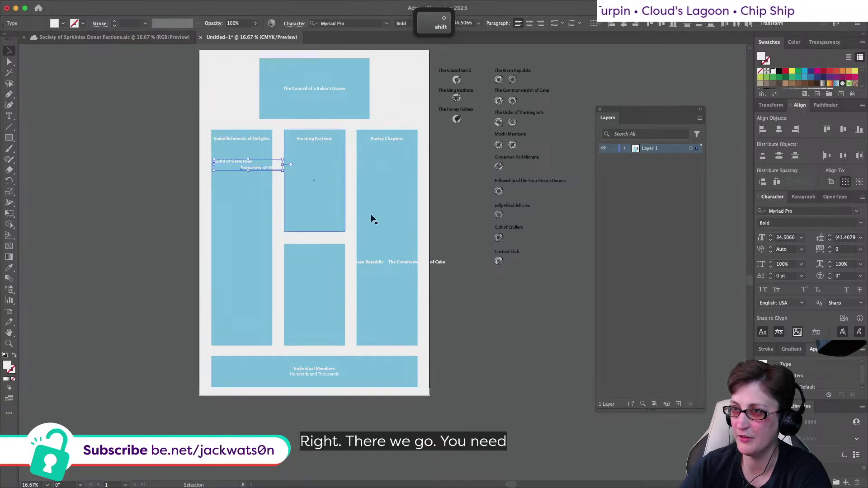
Step: Stack The Risen Republic and The Commonwealth of Cake headings and move them just below the Pastry Chapters heading
drag(382, 262, 403, 255)
click(430, 263)
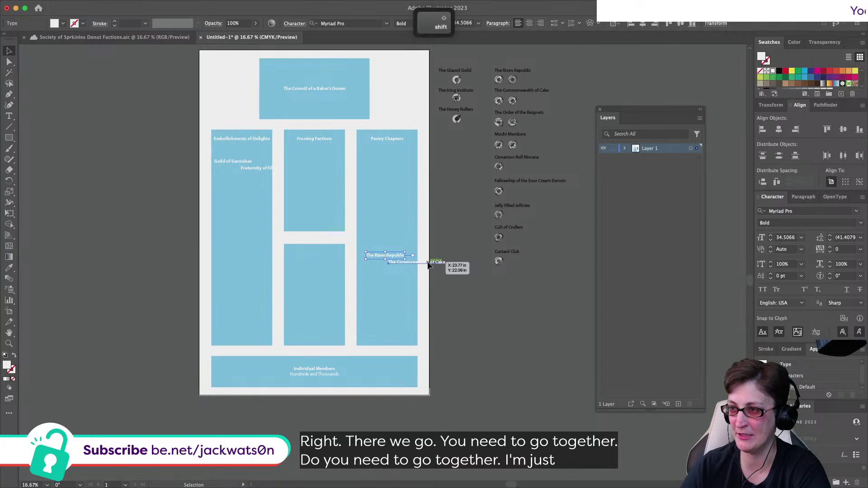
shift+click(379, 257)
drag(379, 257, 369, 157)
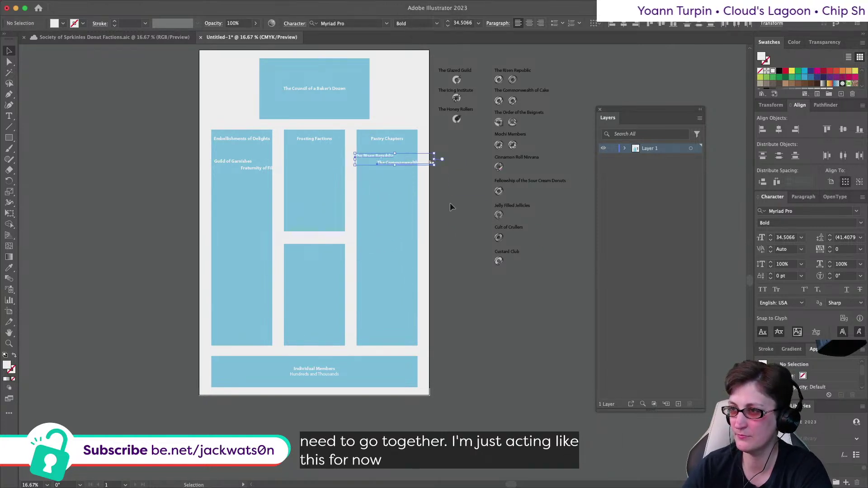
click(450, 204)
Step: Copy the organization chart's bracket line, rotate it upright and place it along the left edge of the Embellishments of Delights column
scroll(451, 206, up, 5)
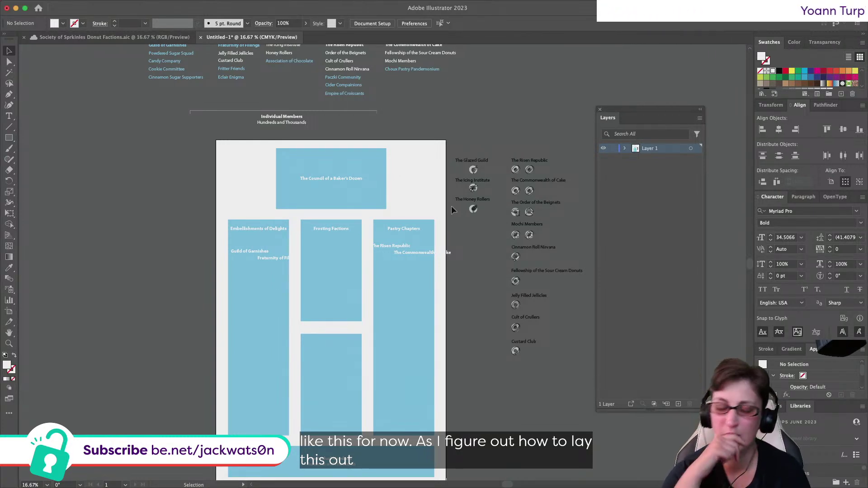
scroll(433, 326, up, 3)
scroll(433, 325, up, 2)
scroll(433, 326, left, 1)
click(350, 136)
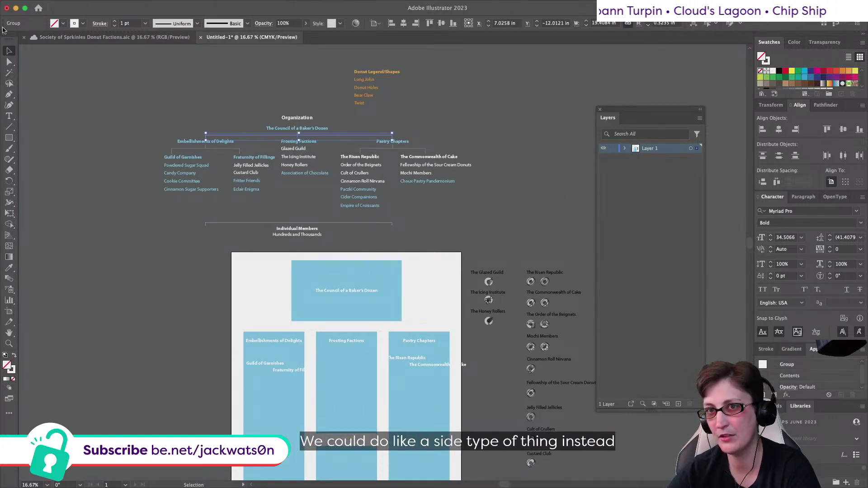
key(super+c)
key(super+f)
drag(396, 132, 243, 402)
key(super+shift+a)
scroll(242, 401, down, 3)
scroll(243, 402, right, 2)
scroll(202, 297, up, 1)
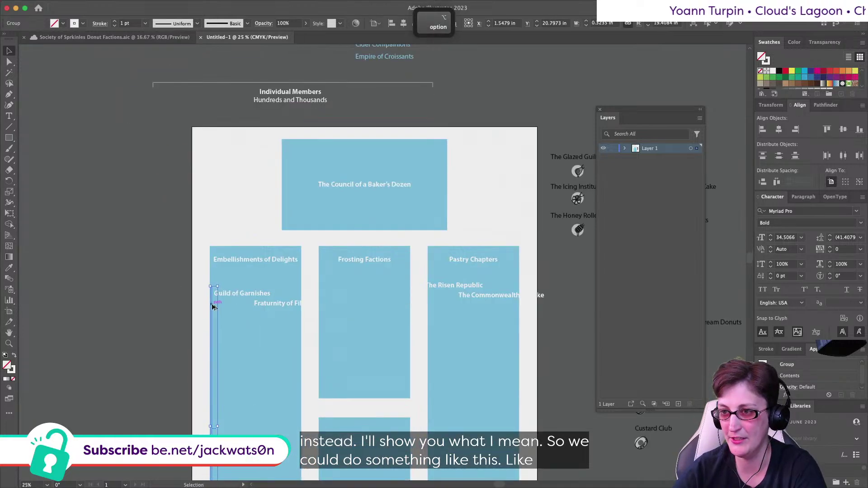
Step: Delete the upper half of the upright bracket, keeping only its lower part with the foot
key(super+shift+a)
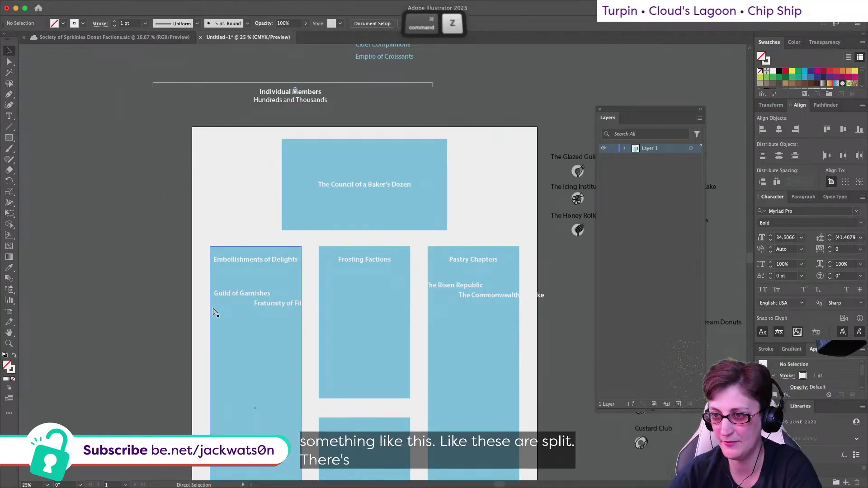
key(super+shift+a)
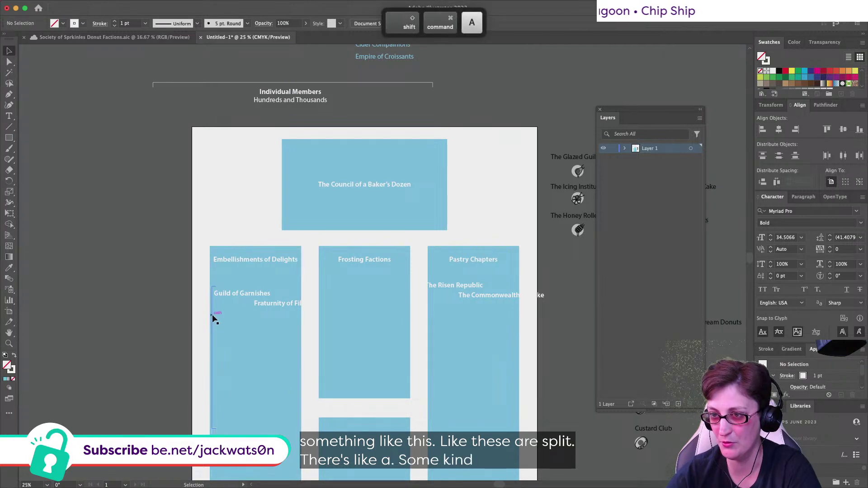
key(super+f)
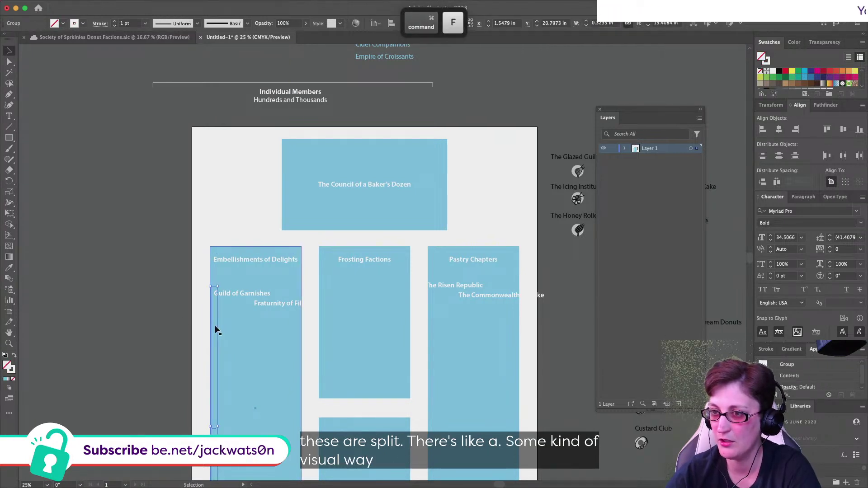
key(super+shift+a)
click(10, 63)
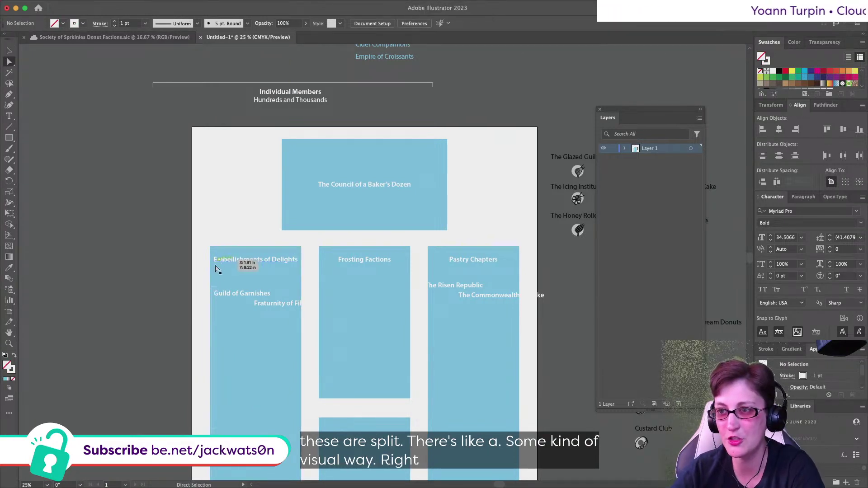
click(216, 290)
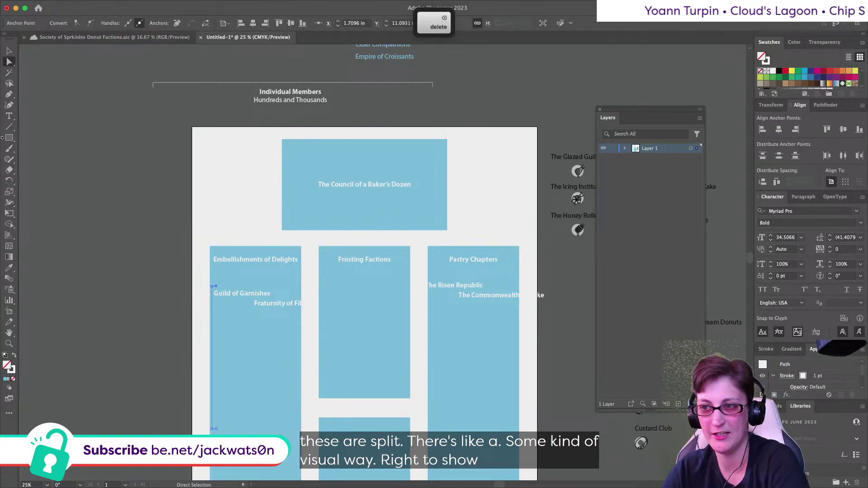
scroll(221, 316, down, 4)
scroll(226, 356, down, 1)
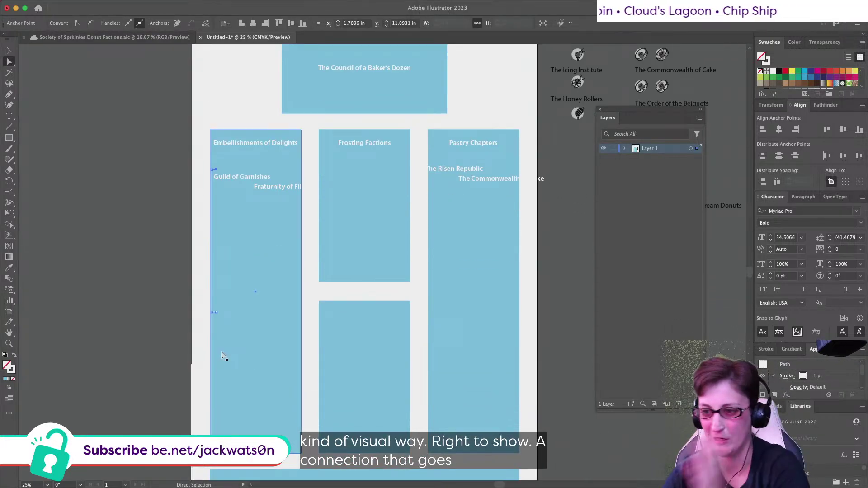
key(Delete)
key(Delete)
Step: Set the remaining bracket line's stroke weight to 2 pt
click(10, 51)
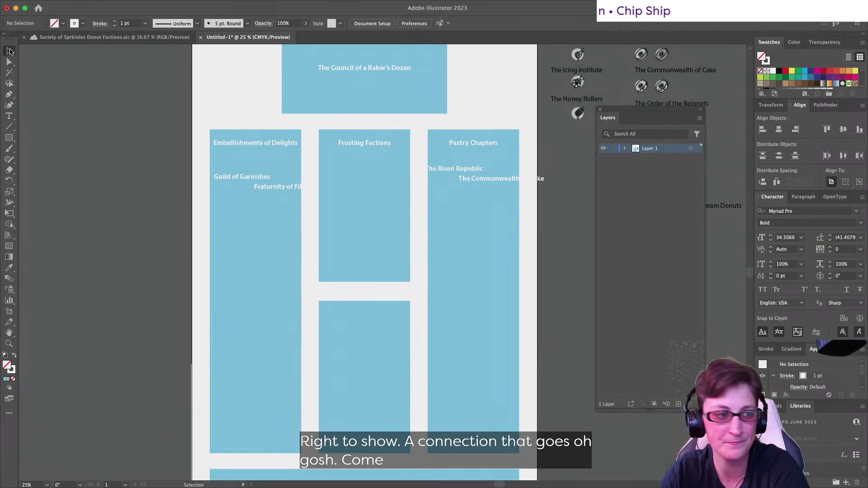
click(213, 323)
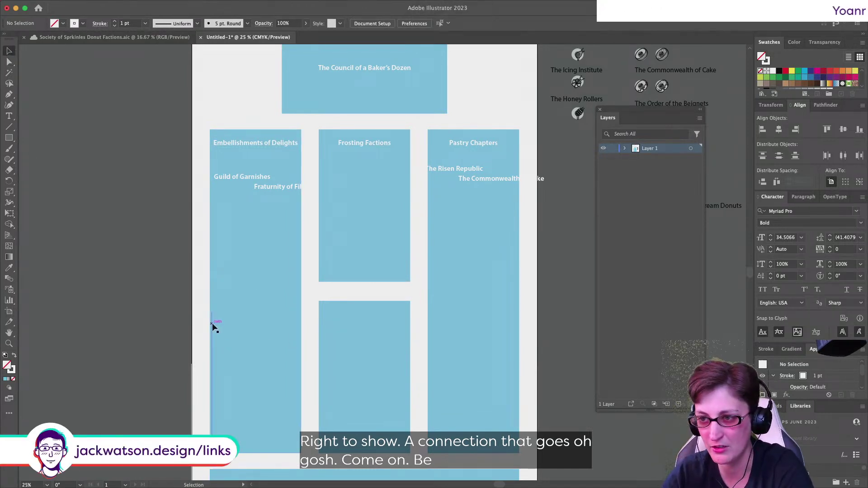
key(Tab)
click(103, 180)
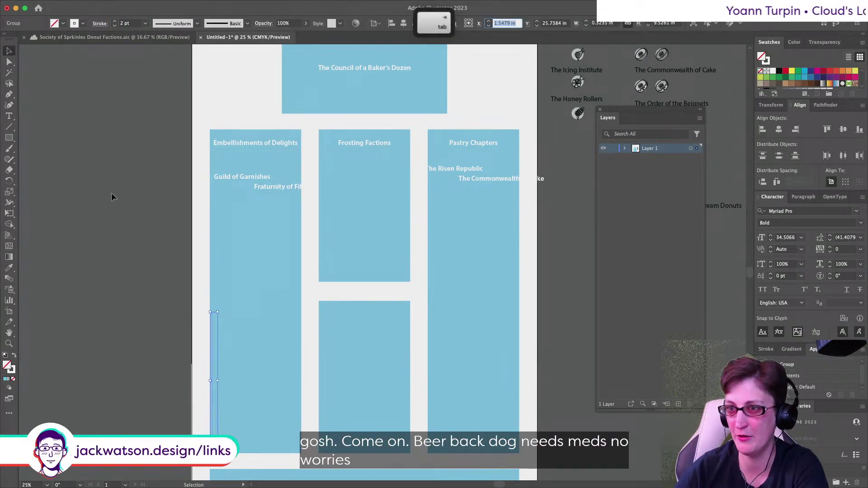
Step: Move the bracket line directly under the Embellishments of Delights heading and duplicate it straight below itself
drag(213, 325, 217, 161)
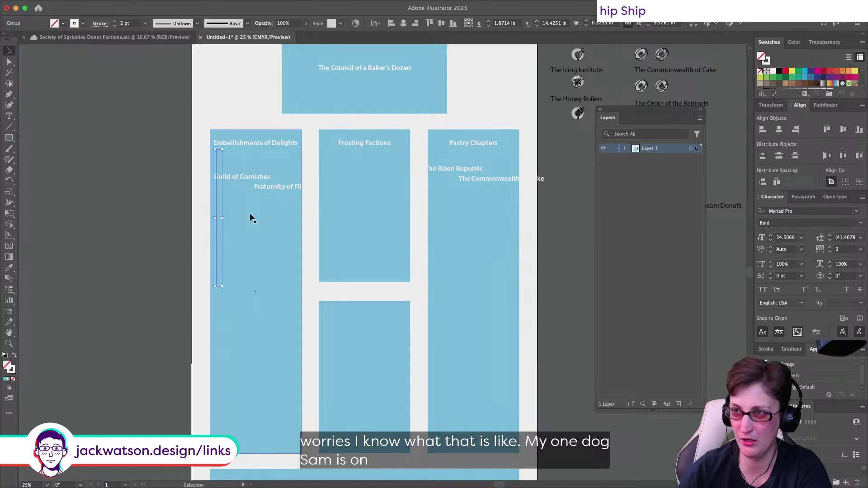
key(Left)
key(super+shift+a)
drag(217, 213, 229, 355)
Step: Place Guild of Garnishes beside the top of the upper bracket and Fraternity of Fillings beside the top of the lower one
key(super+shift+a)
drag(261, 179, 251, 292)
click(216, 283)
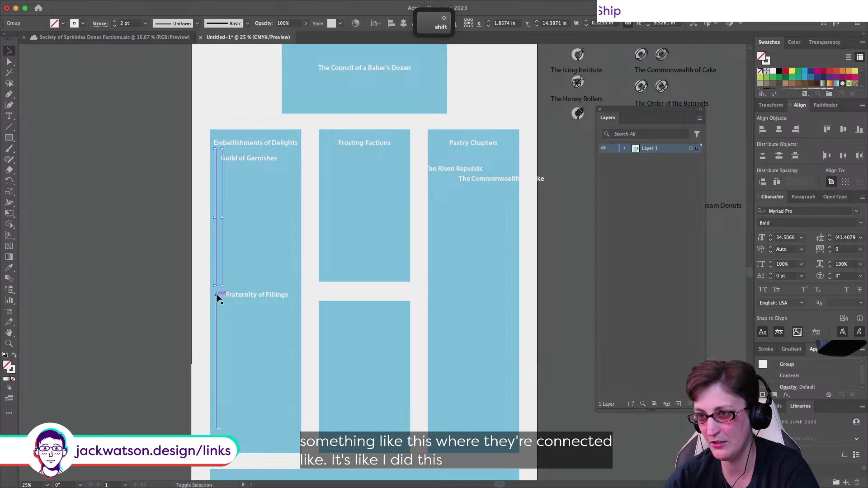
Step: Shorten the upper bracket to end at Guild of Garnishes and move the lower bracket up to end near Fraternity of Fillings
click(110, 5)
mouse_move(149, 19)
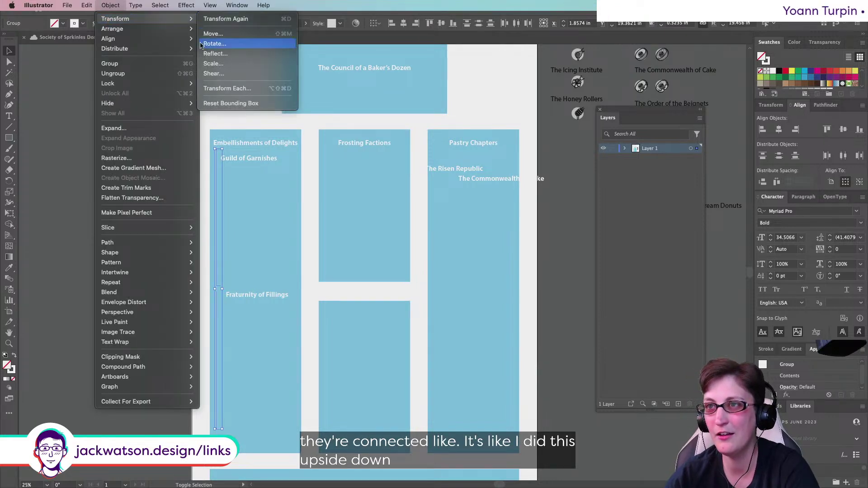
click(11, 61)
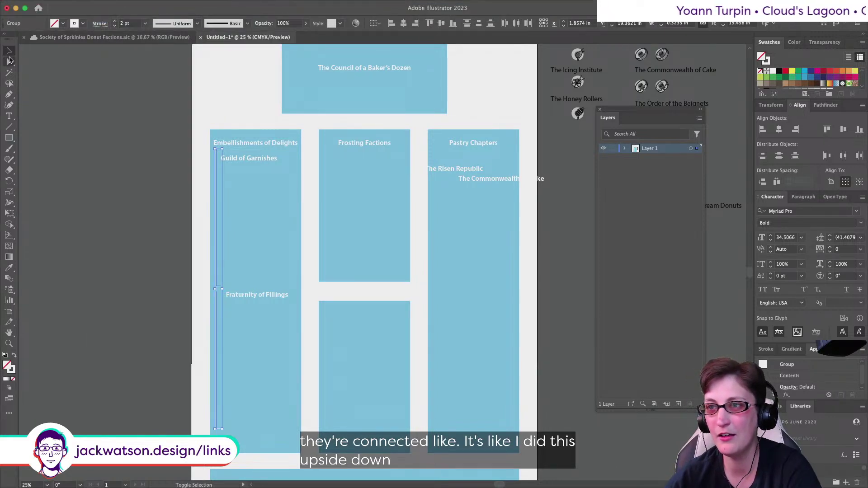
click(10, 61)
key(shift+super+a)
click(221, 287)
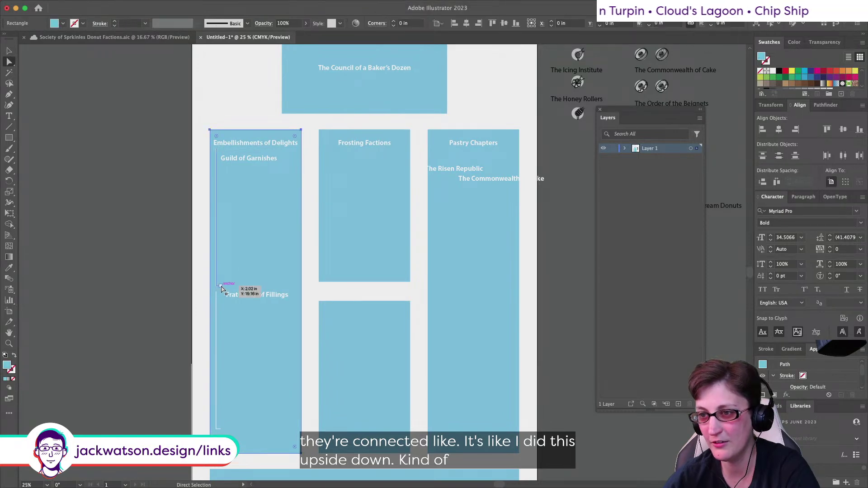
click(216, 286)
drag(218, 289, 218, 158)
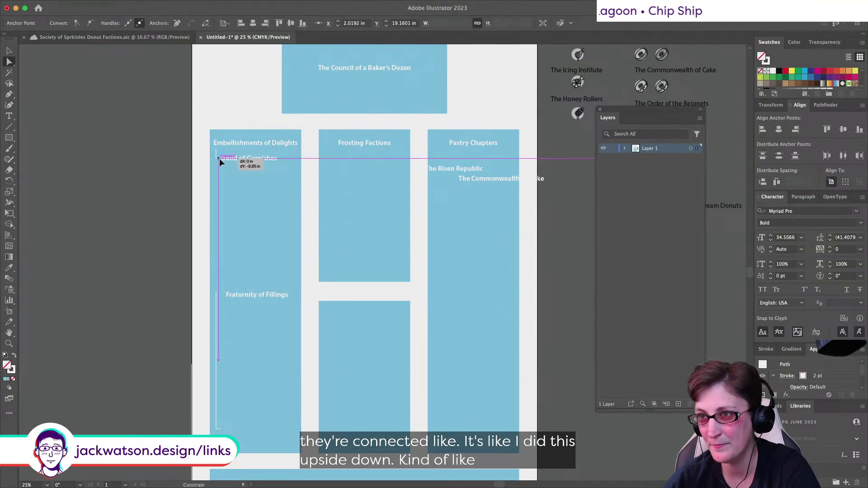
click(220, 429)
drag(217, 429, 216, 161)
click(181, 183)
click(190, 164)
Step: Line up Fraternity of Fillings with its bracket foot, left-align it with Guild of Garnishes, and nudge both headings slightly right
scroll(190, 164, up, 3)
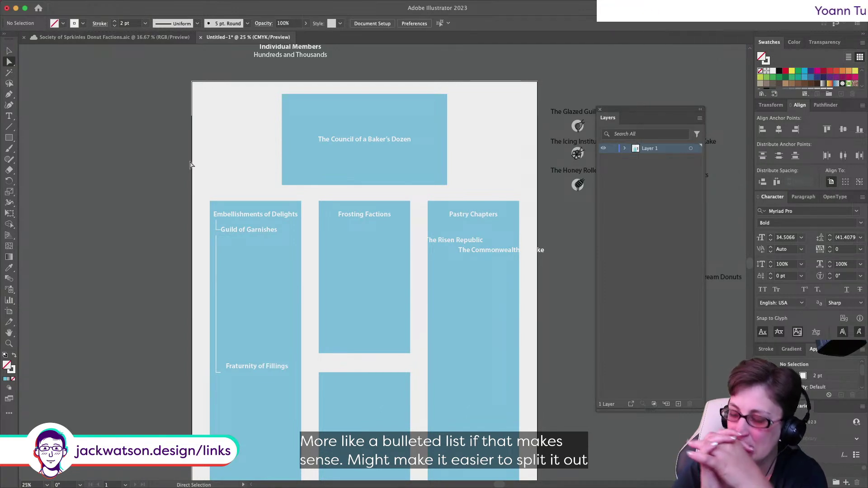
click(242, 371)
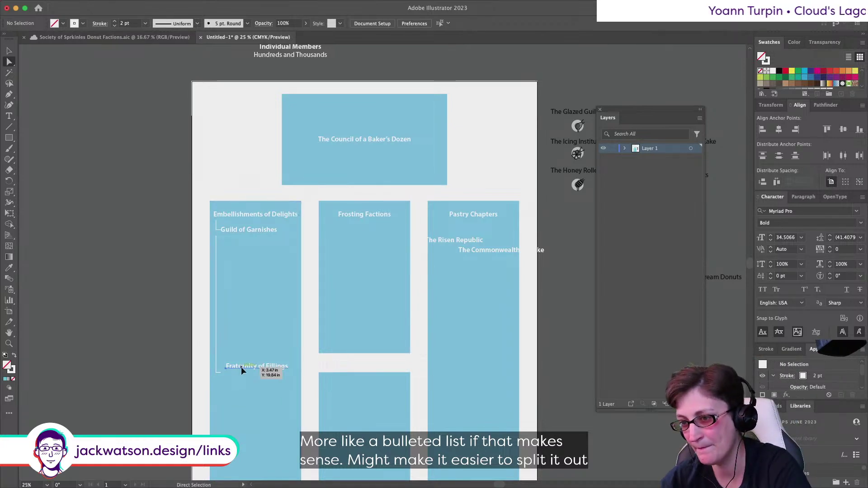
scroll(242, 373, down, 2)
scroll(243, 377, down, 2)
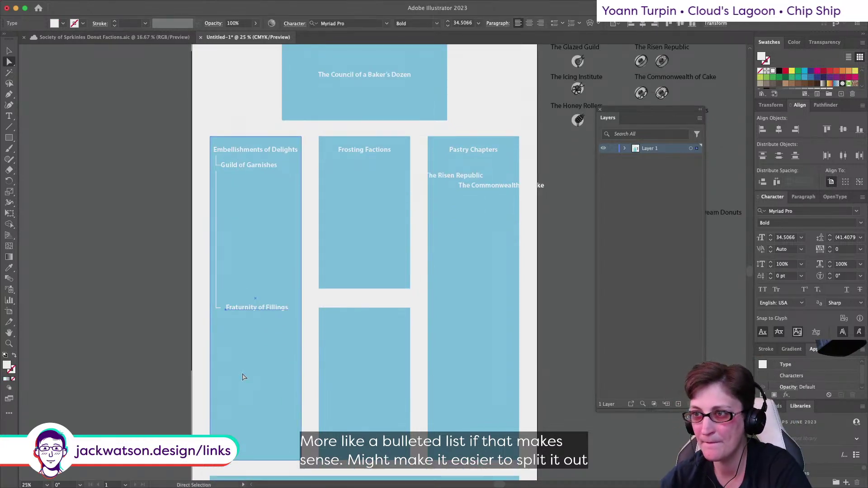
click(110, 342)
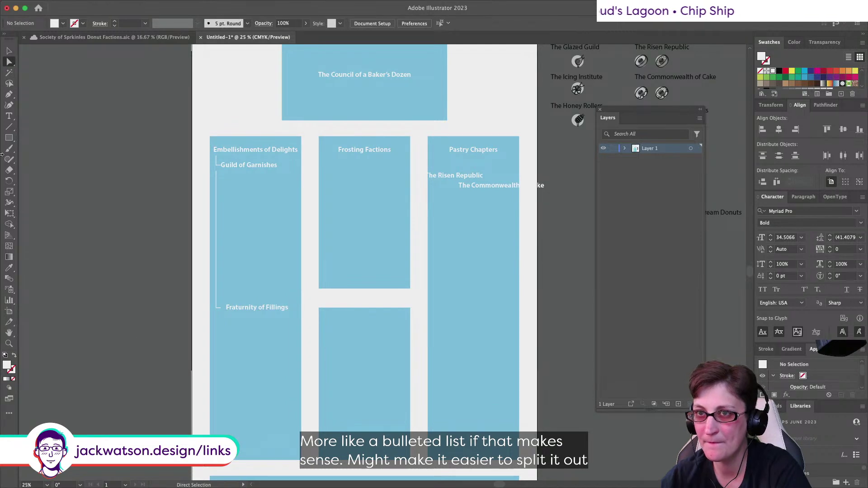
click(224, 165)
shift+click(246, 310)
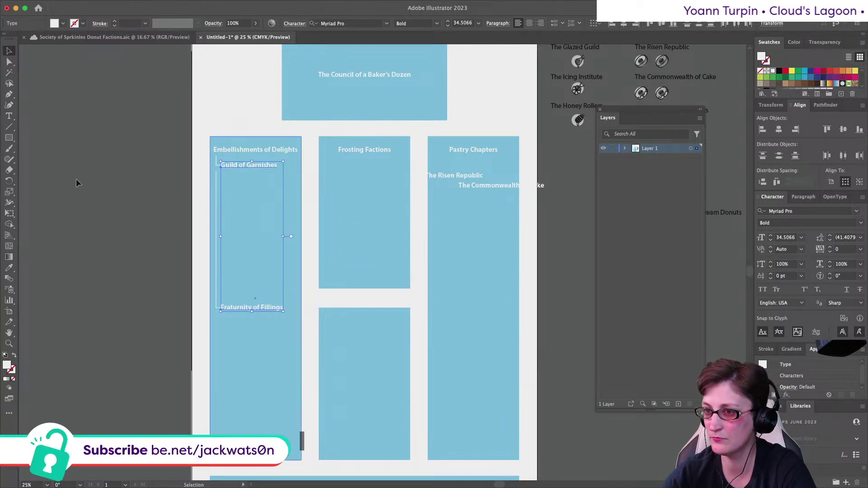
key(Right)
key(Right)
Step: Duplicate both connector lines into the Pastry Chapters column and place The Risen Republic and The Commonwealth of Cake at their feet
drag(149, 146, 257, 132)
drag(257, 202, 459, 344)
key(shift+super+a)
click(459, 202)
key(BackSpace)
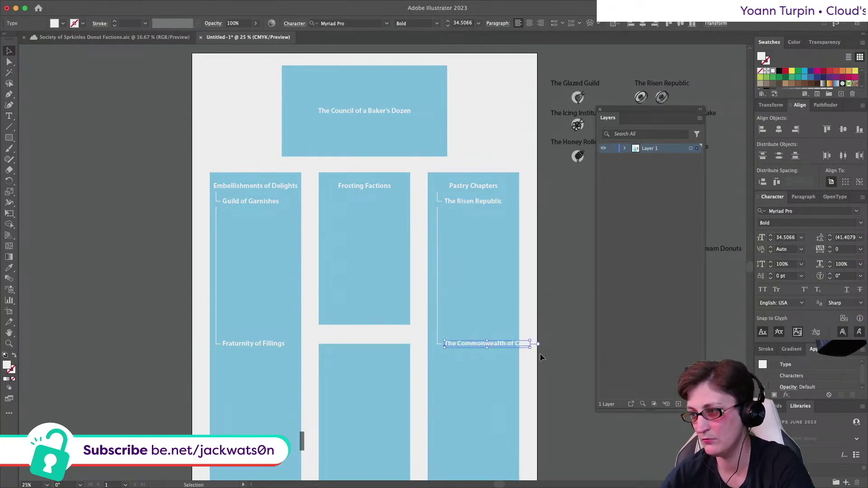
Step: Break The Commonwealth of Cake heading onto two lines before "of Cake"
double_click(508, 344)
key(Return)
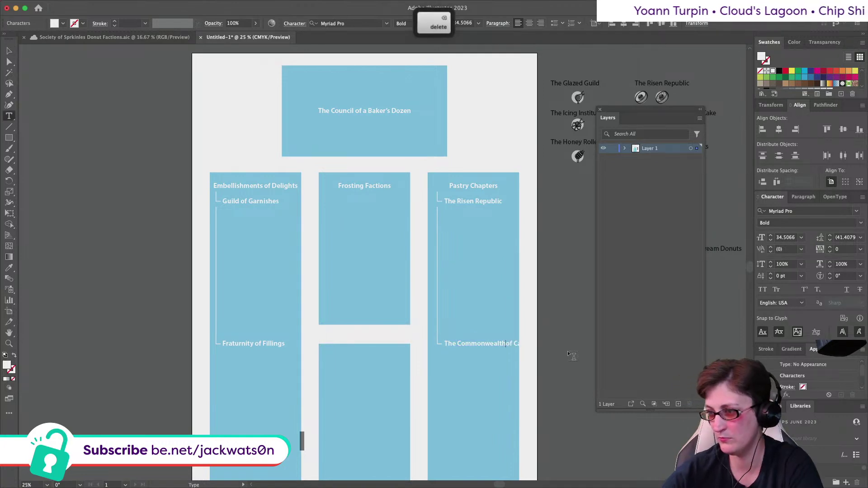
click(12, 54)
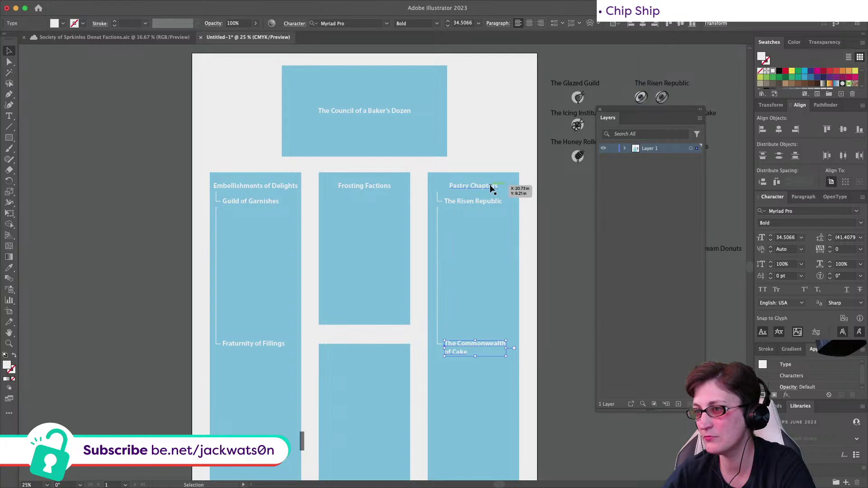
Step: Shift the Pastry Chapters heading toward the left edge of its column, above the connector lines, and clear the selection
drag(490, 183, 474, 186)
key(alt)
scroll(527, 228, down, 1)
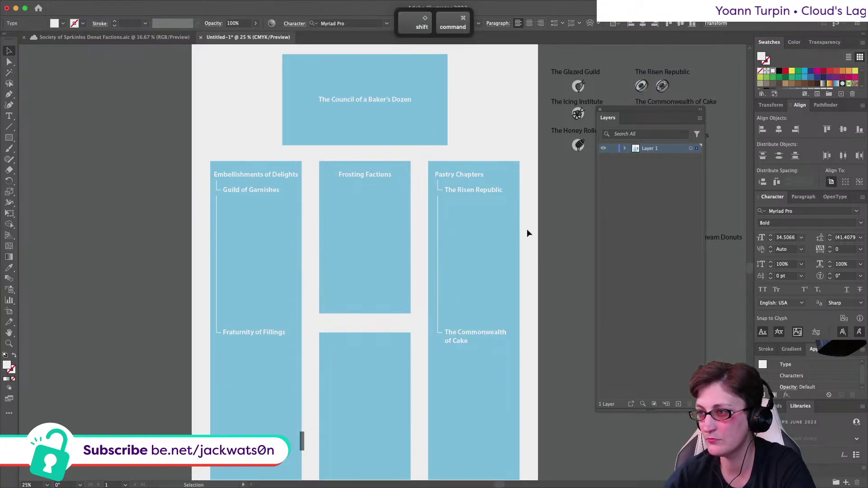
click(538, 233)
Step: Move the Donut Legend/Shapes heading and its list down beside the Individual Members label, just above the poster
scroll(539, 237, down, 2)
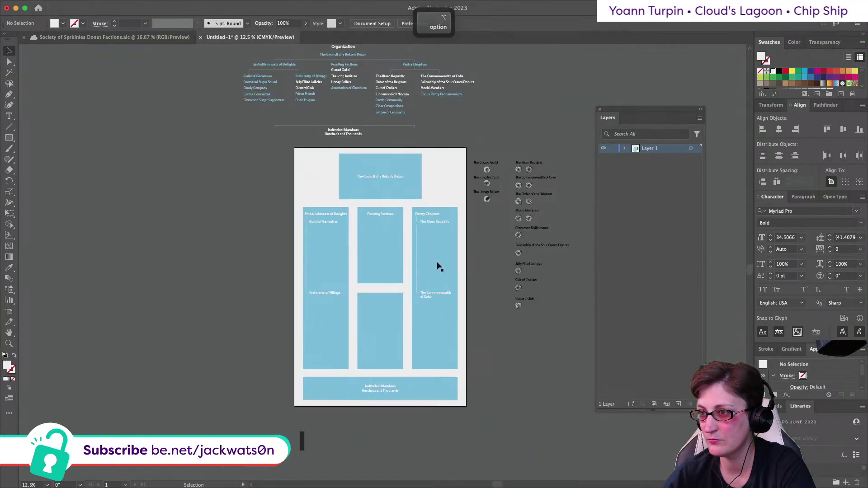
scroll(512, 246, up, 1)
scroll(393, 252, up, 5)
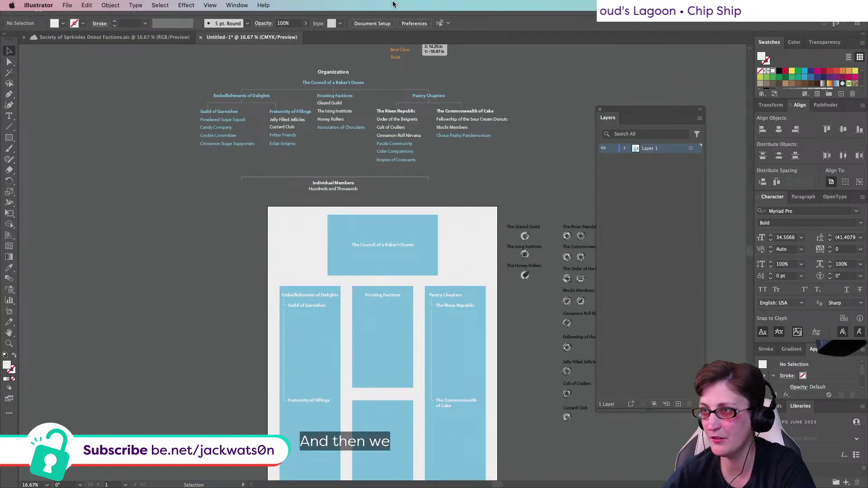
scroll(407, 91, up, 1)
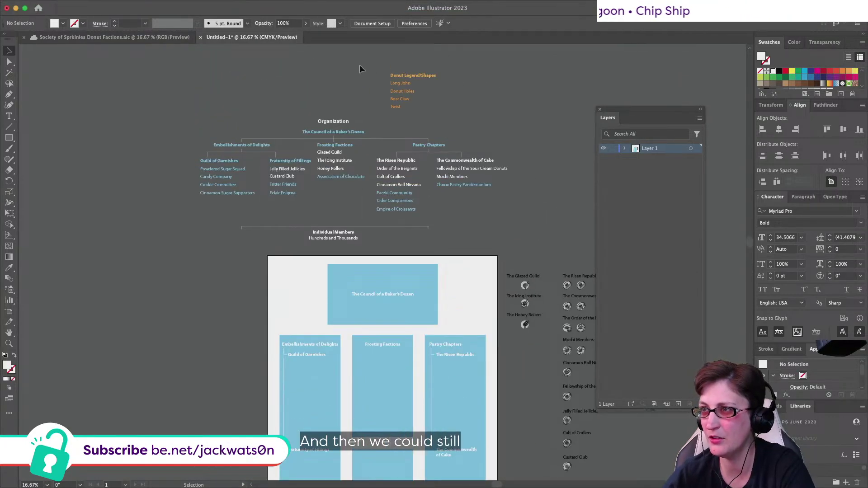
click(425, 108)
click(431, 75)
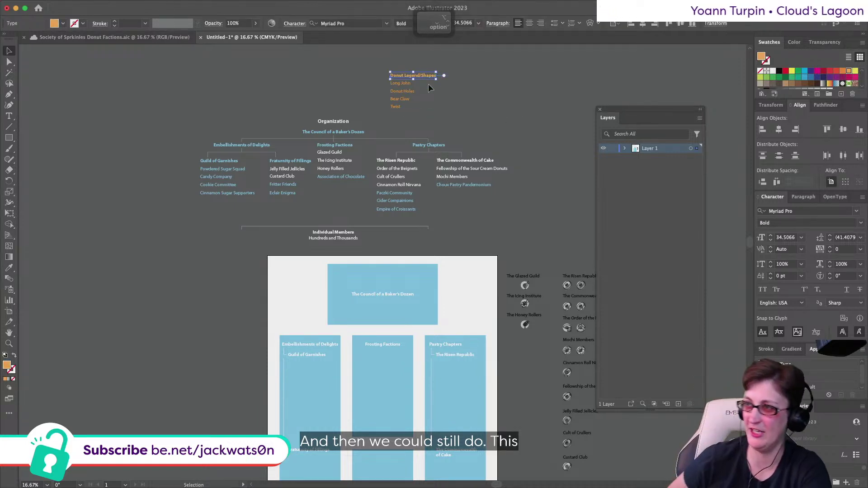
click(382, 64)
drag(406, 99, 458, 229)
scroll(538, 201, left, 1)
Step: Copy the Donut Legend/Shapes heading into the empty lower middle block, place it near the block's upper edge and colour it white
click(527, 205)
click(493, 210)
scroll(416, 257, down, 10)
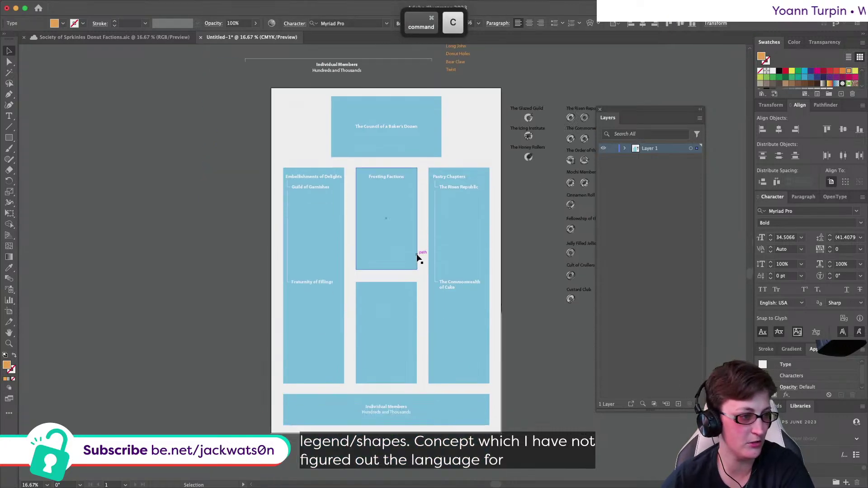
click(400, 219)
key(cmd+v)
key(cmd+shift+a)
drag(397, 262, 401, 185)
key(i)
click(453, 180)
key(v)
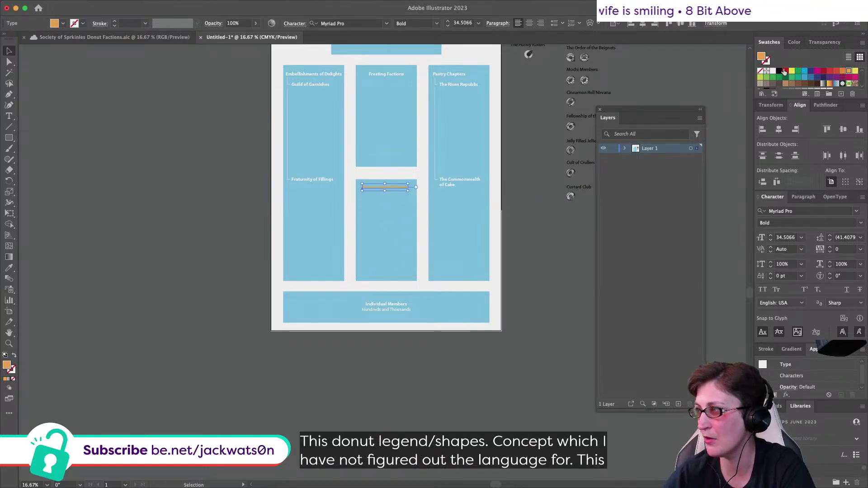
Step: Try shifting the gap between the two middle blocks downward together with the Donut Legend/Shapes heading, and undo the change
key(a)
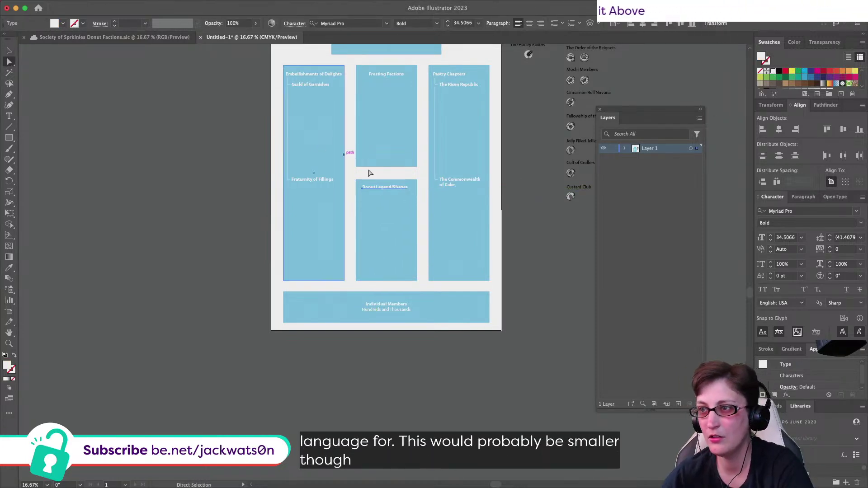
drag(350, 161, 416, 213)
key(shift+super+a)
scroll(282, 147, up, 10)
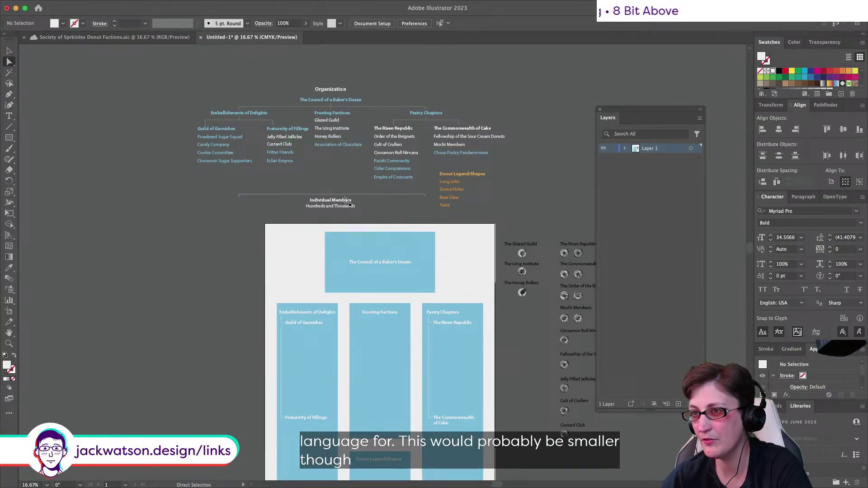
scroll(380, 259, down, 3)
key(super+z)
key(super+z)
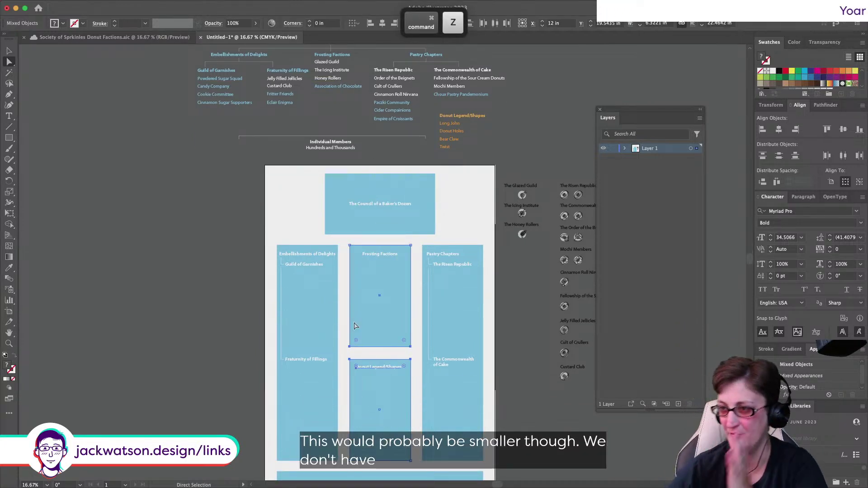
click(170, 285)
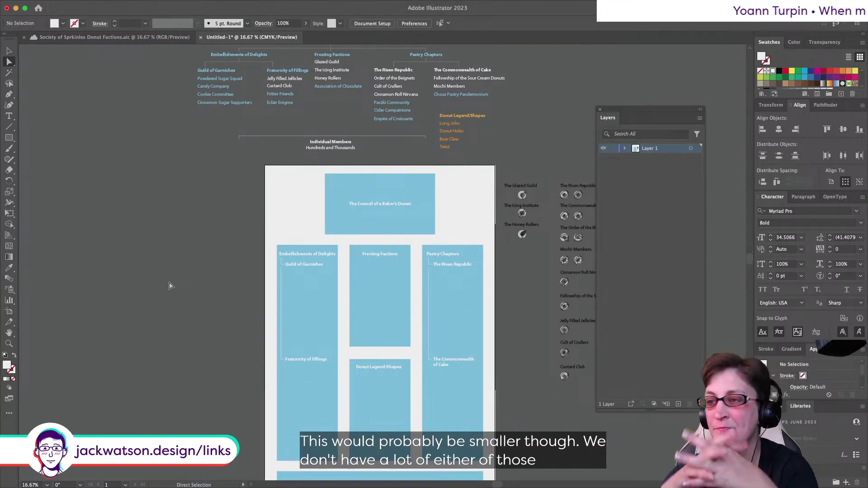
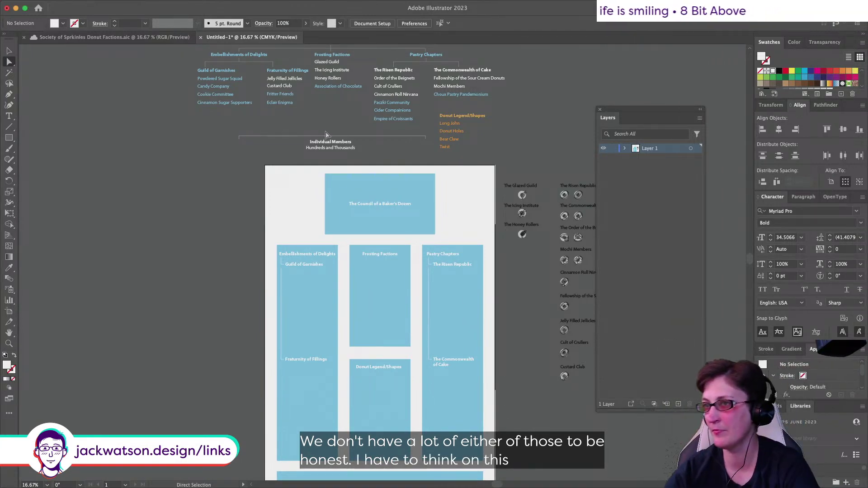
Step: Compare the Frosting Factions and donut shape lists in the organization chart with the poster's two middle blocks
scroll(264, 320, right, 5)
scroll(264, 351, up, 3)
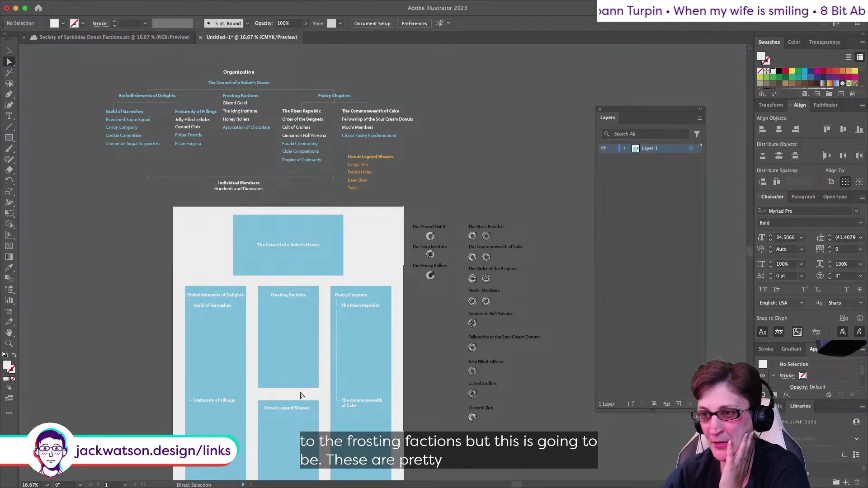
scroll(293, 400, down, 2)
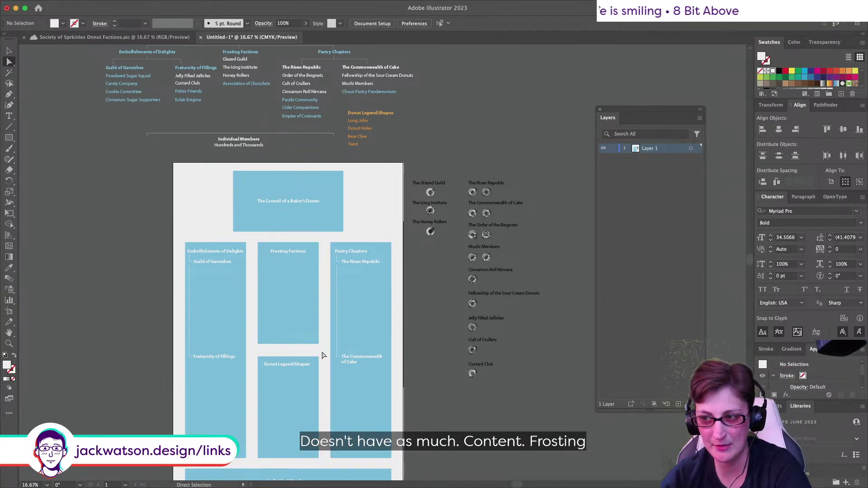
scroll(285, 348, up, 3)
scroll(285, 348, left, 1)
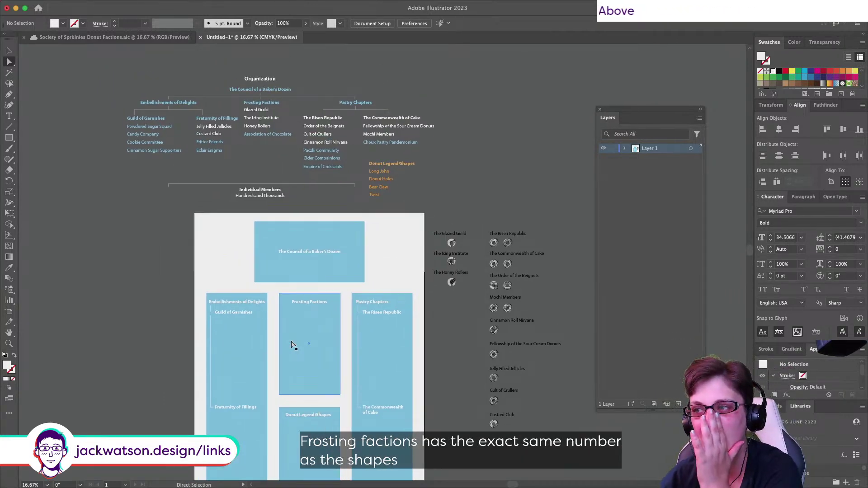
scroll(294, 346, down, 1)
scroll(294, 345, right, 1)
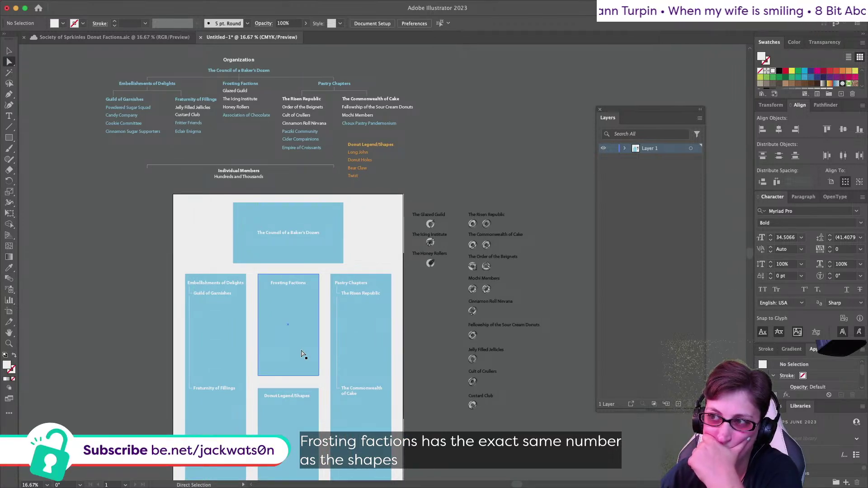
scroll(302, 355, down, 2)
Step: Narrow the Frosting Factions and Donut Legend blocks together, equally from both sides, keeping them centred on the poster
click(287, 296)
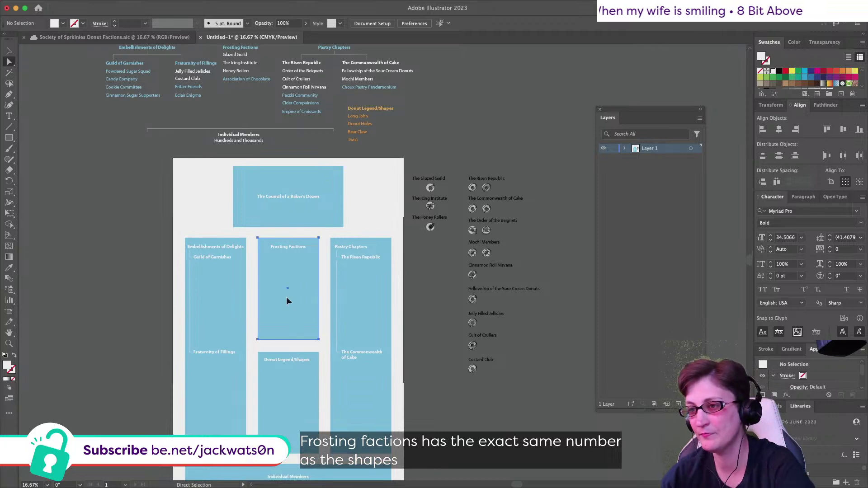
shift+click(297, 412)
click(8, 51)
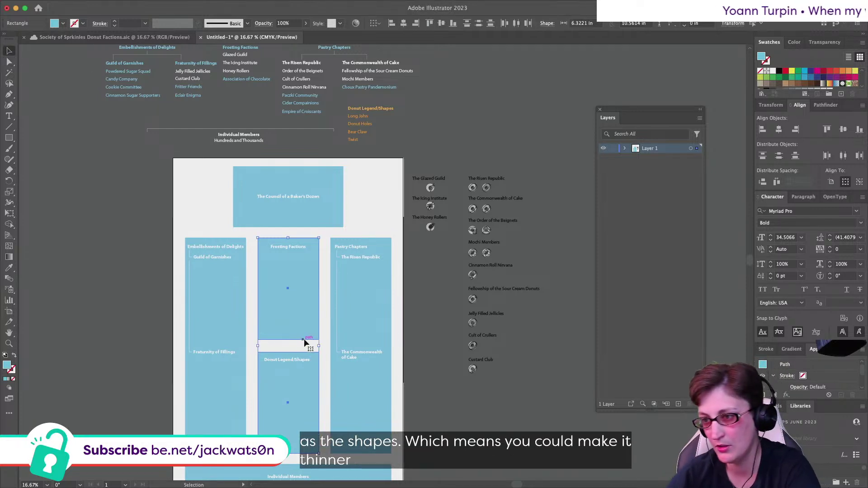
drag(319, 347, 312, 346)
key(super+shift+a)
Step: Widen the Embellishments of Delights block to about 7.5 in by moving only its right edge toward the middle blocks
key(a)
drag(212, 233, 249, 465)
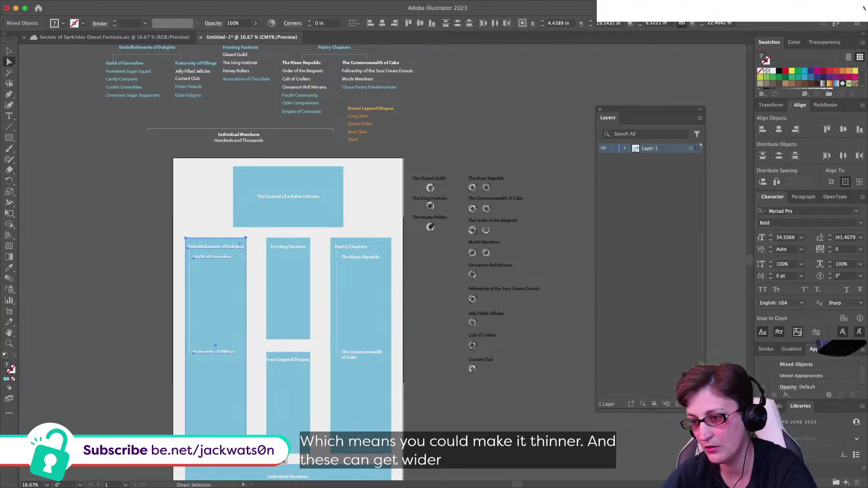
drag(216, 346, 224, 345)
key(super+z)
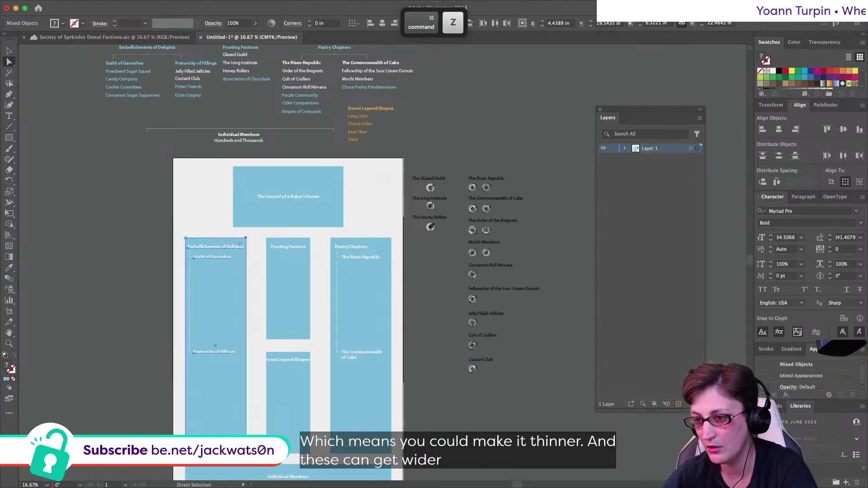
shift+click(244, 238)
drag(246, 241, 257, 237)
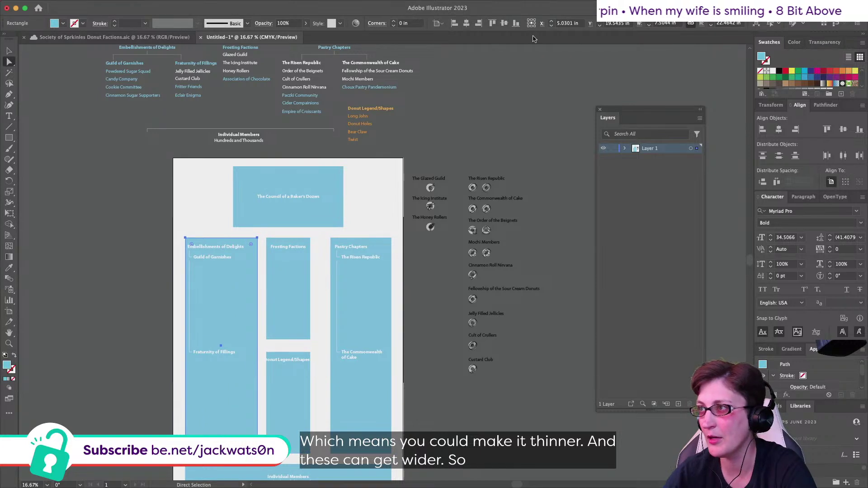
Step: Set the Pastry Chapters block to the copied width of 7.5044 in, keeping its right edge fixed
key(super+c)
click(389, 276)
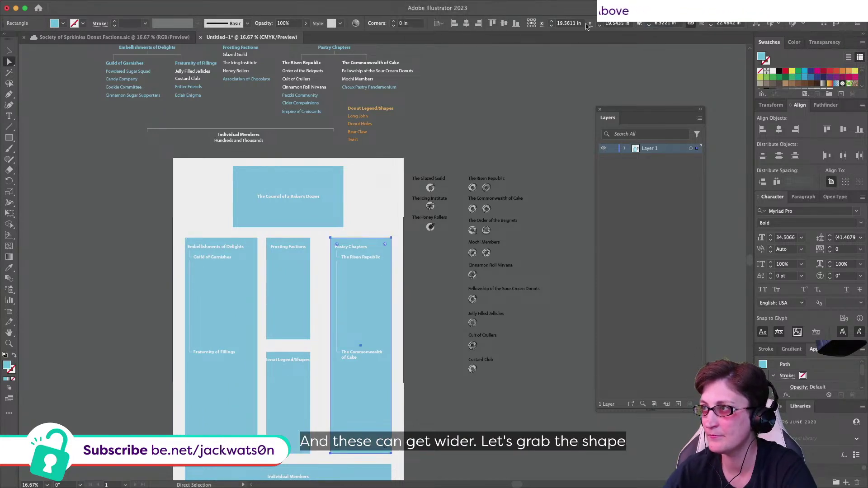
key(super+v)
key(Tab)
key(super+z)
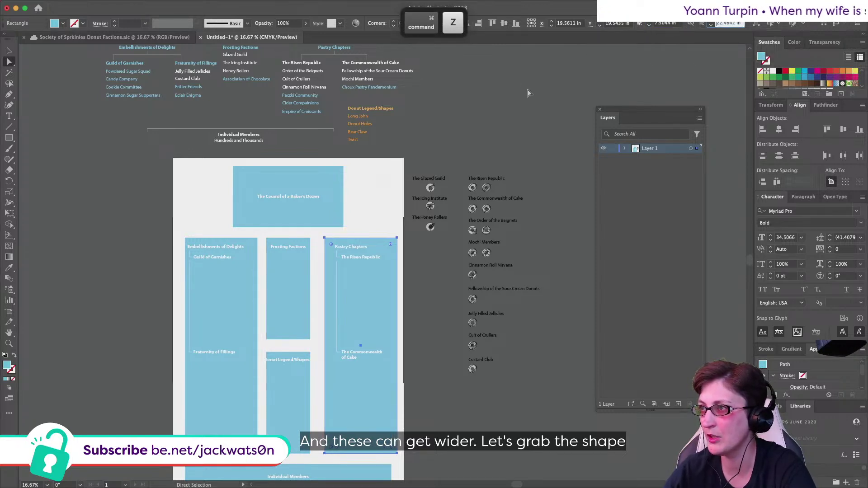
key(super+z)
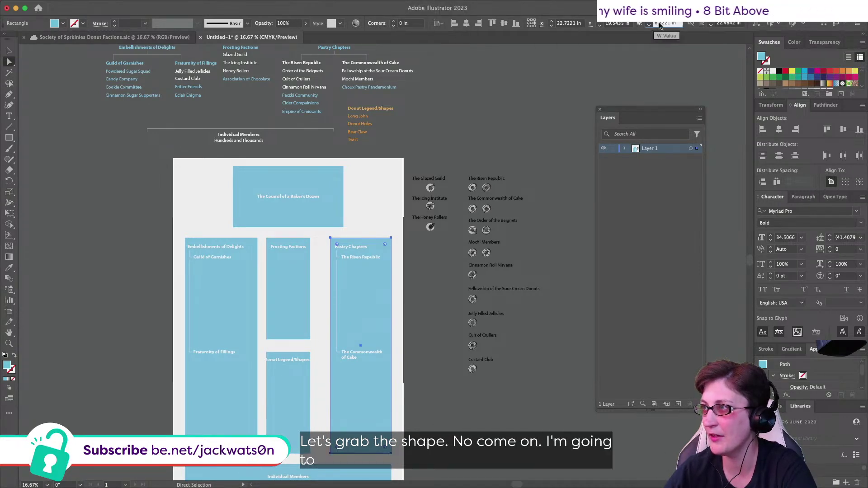
key(super+v)
key(Tab)
click(502, 96)
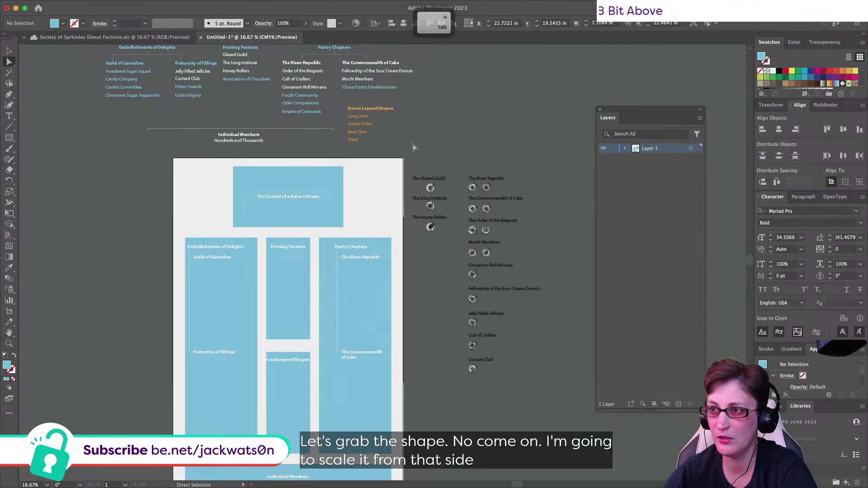
Step: Shorten the Donut Legend/Shapes heading in the lower middle block to "Donut Legend"
scroll(338, 183, down, 2)
scroll(338, 182, down, 1)
key(alt)
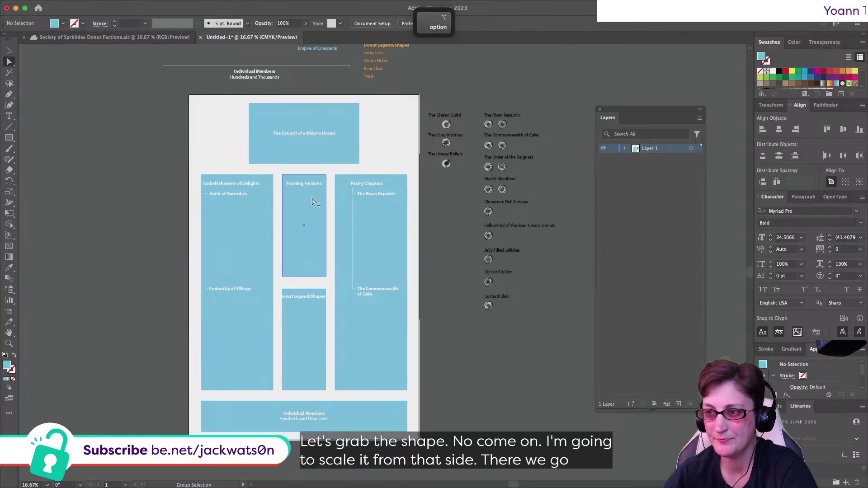
scroll(297, 287, right, 1)
scroll(293, 305, up, 1)
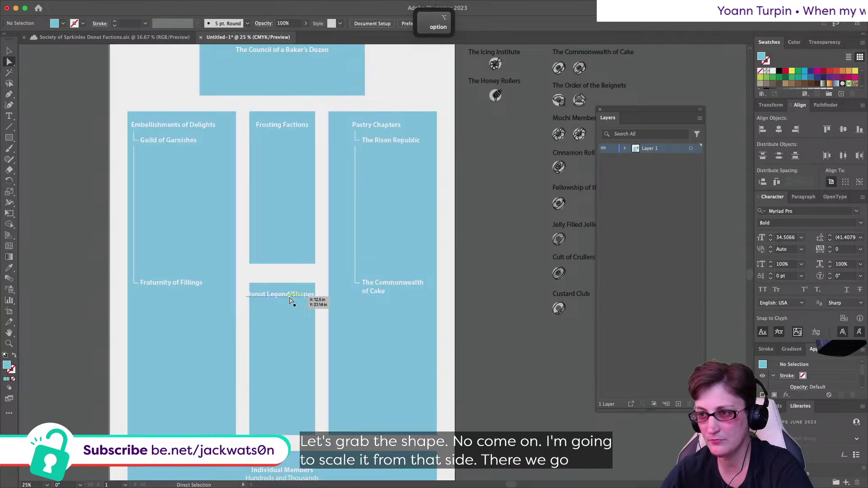
double_click(291, 296)
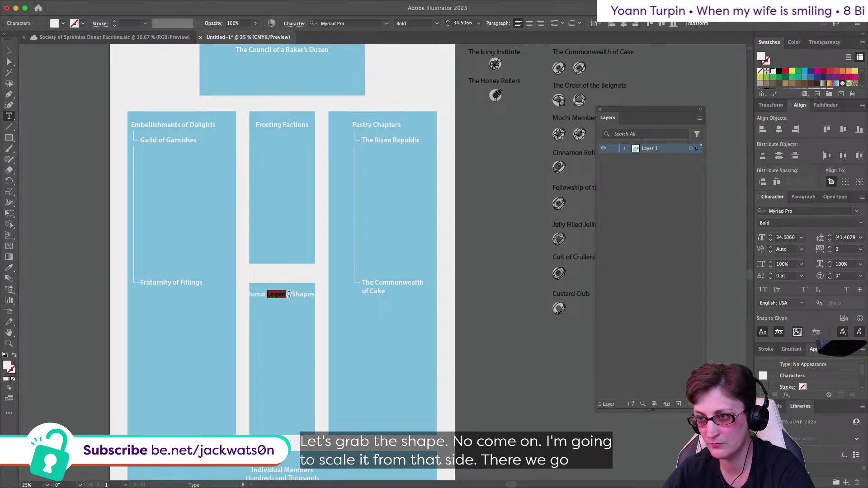
drag(287, 294, 349, 300)
key(Delete)
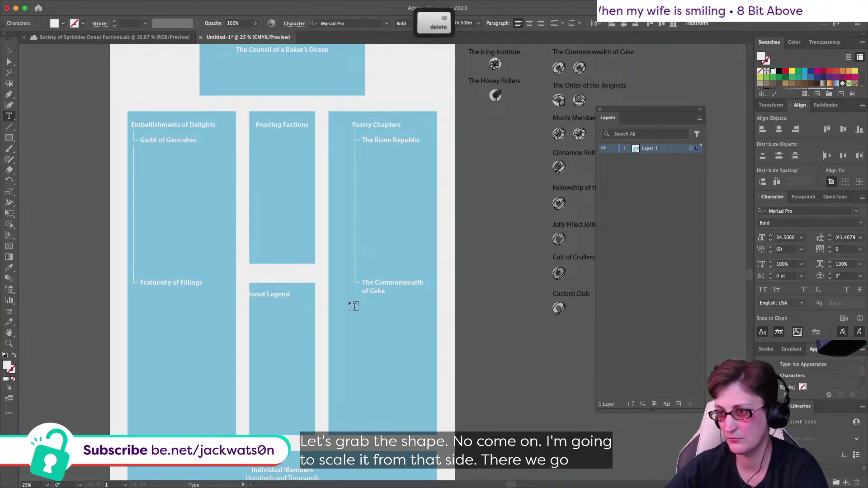
text(d)
Step: Centre the Donut Legend heading horizontally in its block and clear the selection
click(9, 50)
shift+click(277, 310)
click(320, 23)
click(424, 81)
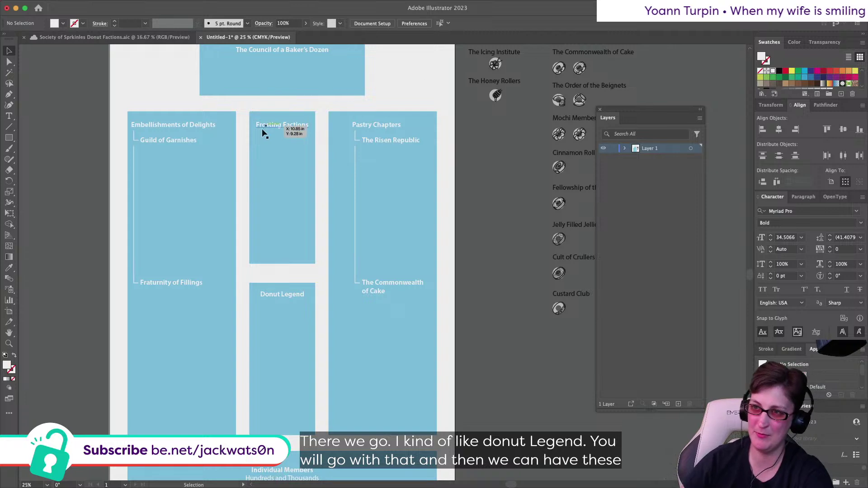
Step: Review the whole poster layout against the organization chart to judge how the donuts could be arranged in each column
scroll(180, 147, up, 3)
scroll(180, 148, down, 1)
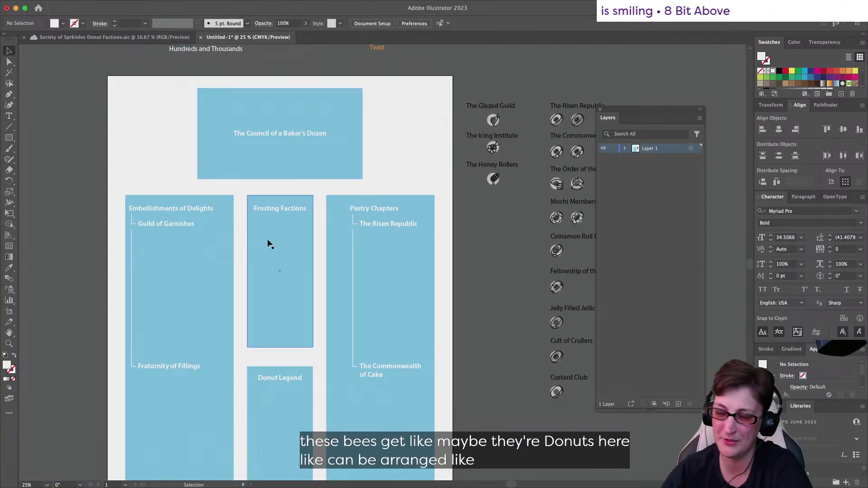
scroll(267, 274, down, 1)
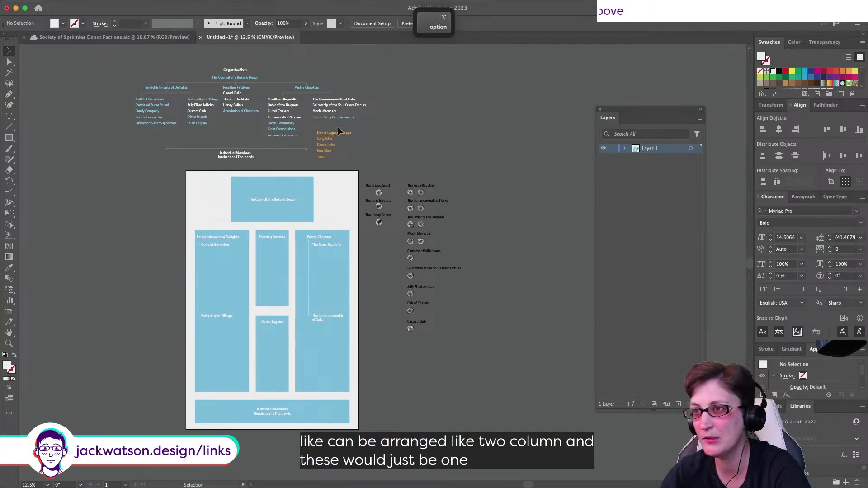
scroll(339, 138, up, 2)
scroll(155, 191, down, 10)
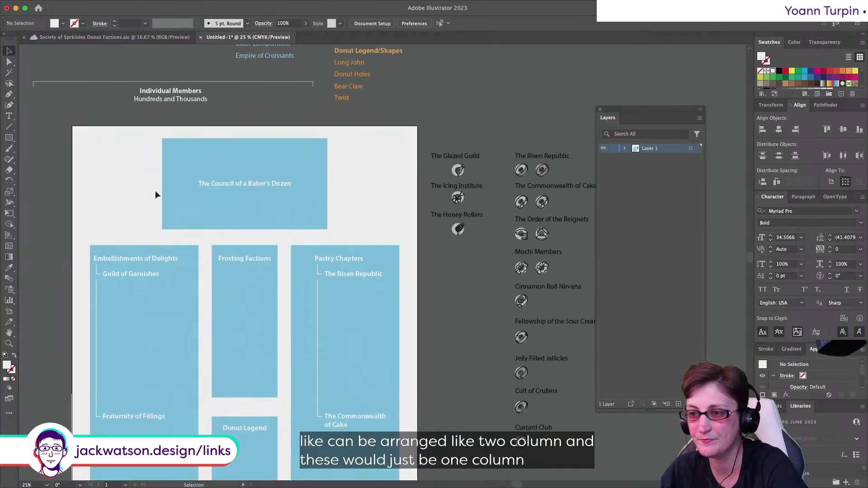
key(alt)
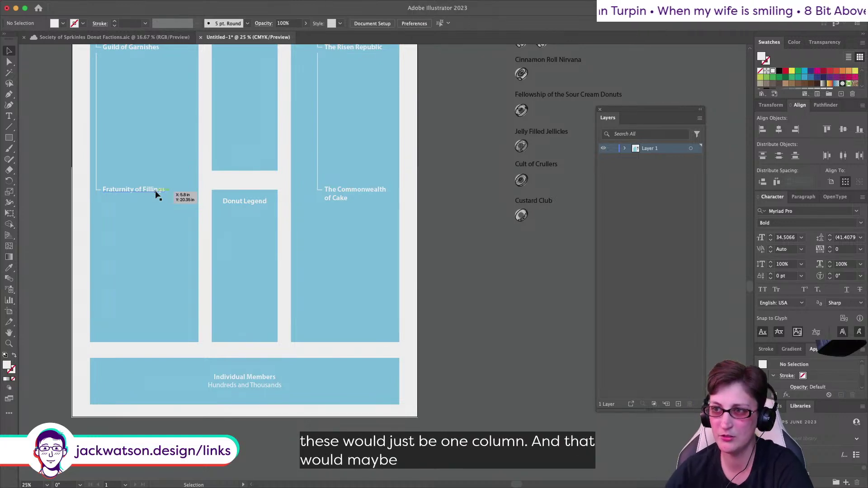
scroll(166, 193, up, 1)
scroll(165, 193, down, 1)
scroll(165, 195, down, 2)
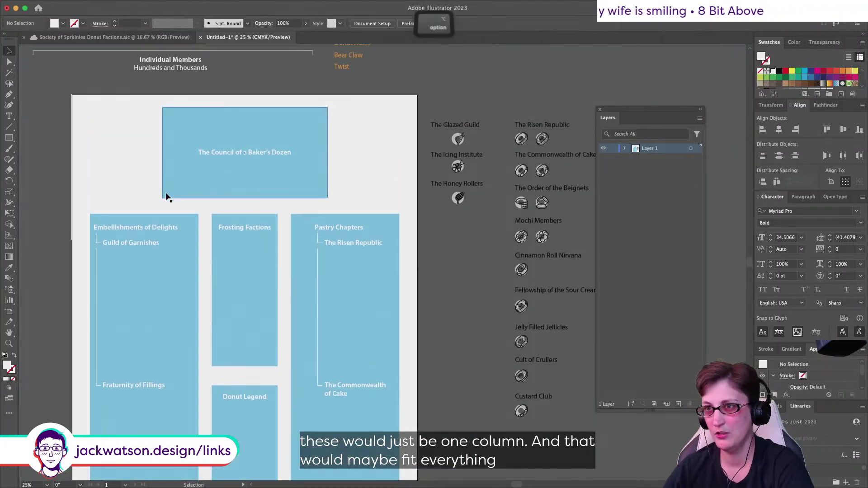
scroll(165, 196, down, 2)
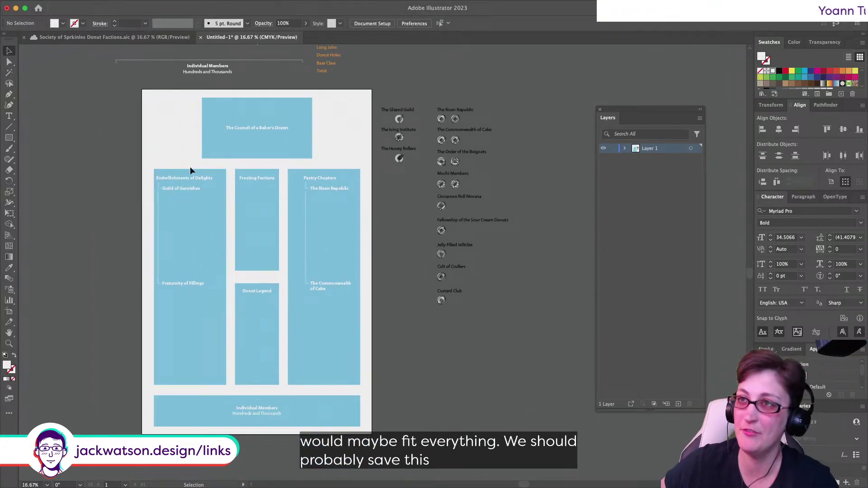
Step: Save the poster as a cloud document named "Society of Sprinkles Donut Factions Chart"
click(67, 5)
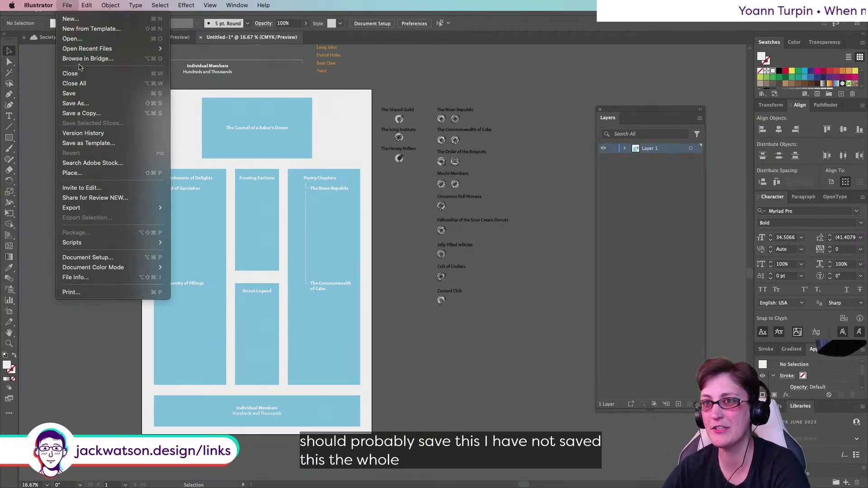
click(99, 103)
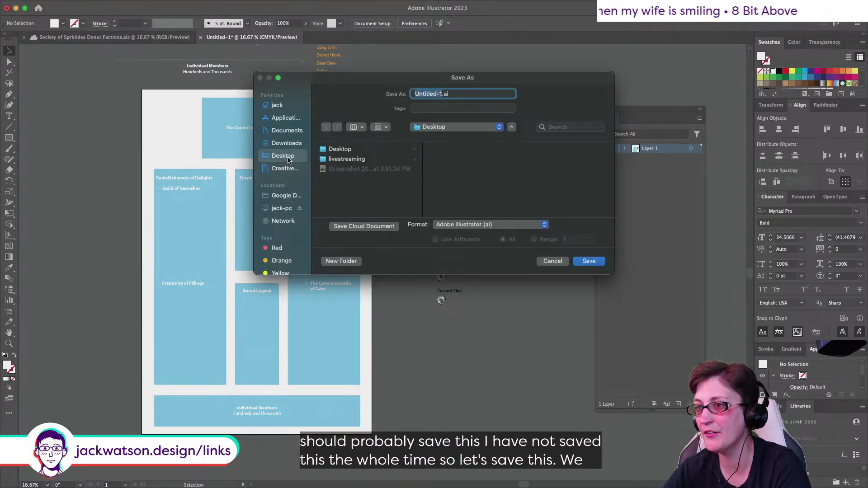
click(364, 226)
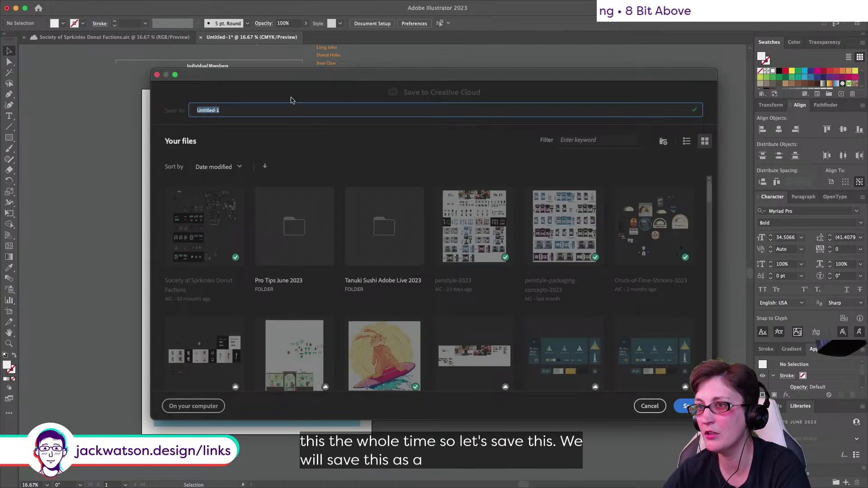
text(Socie)
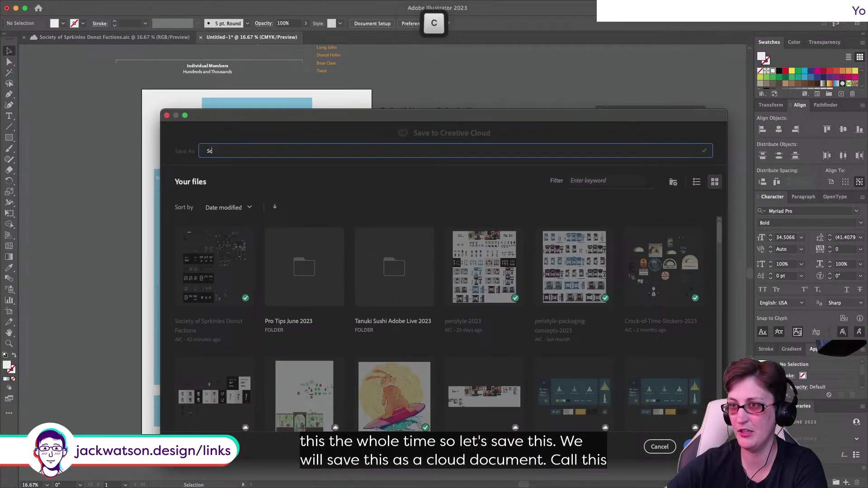
text(ty )
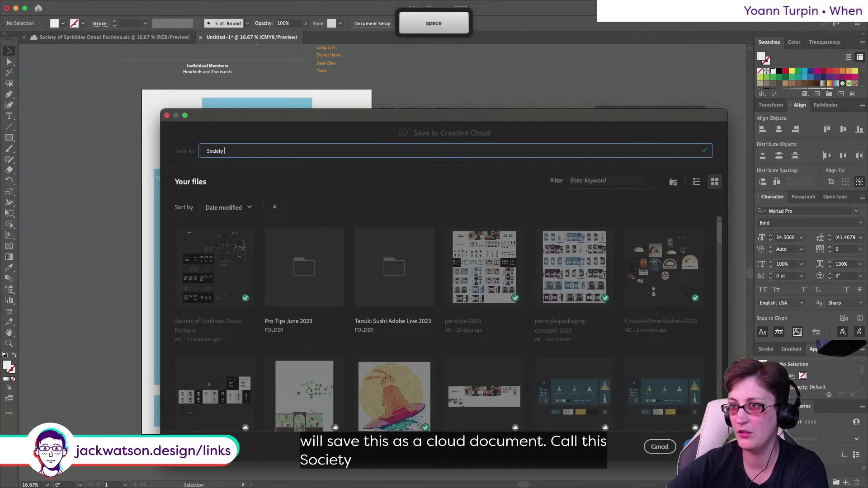
text(of Sprinkles )
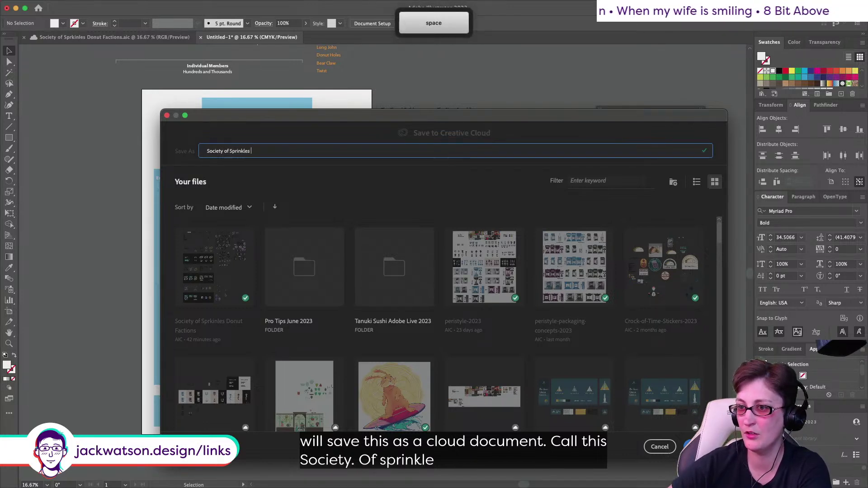
text(D)
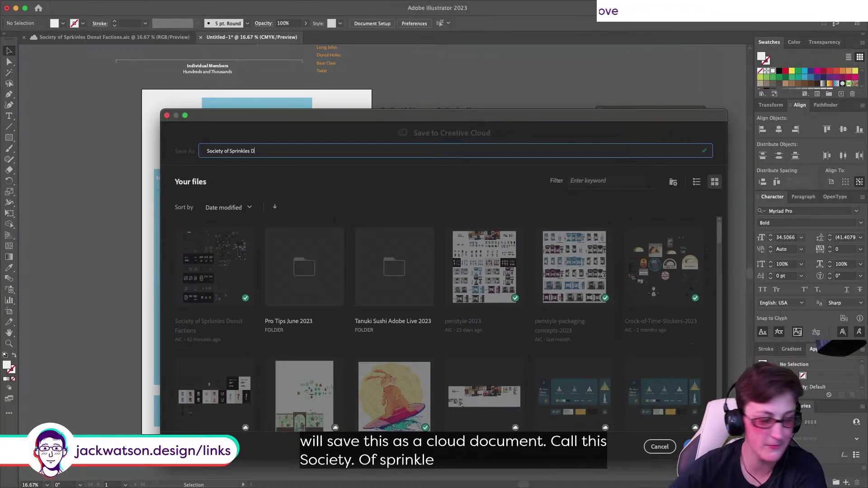
text(onut Char)
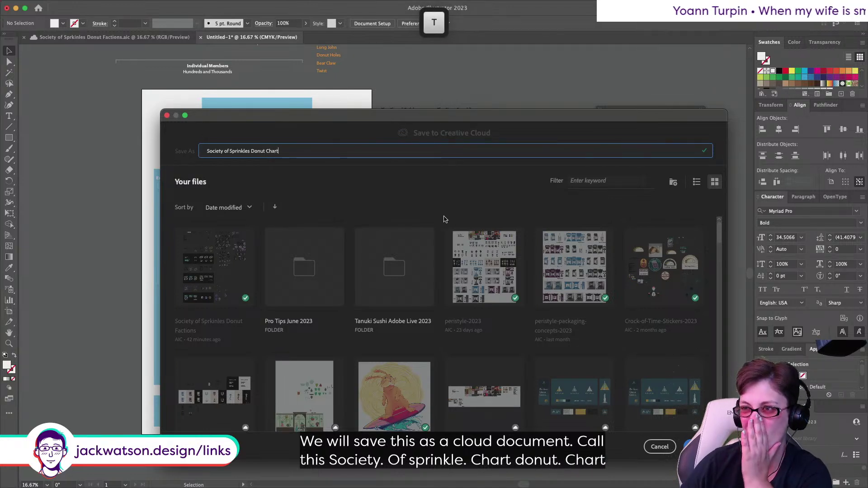
text(t)
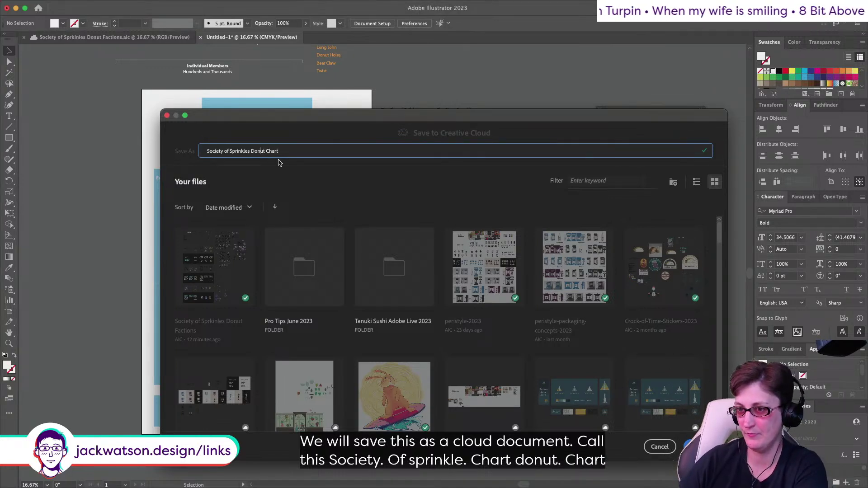
key(Right)
key(Right)
text(Factions)
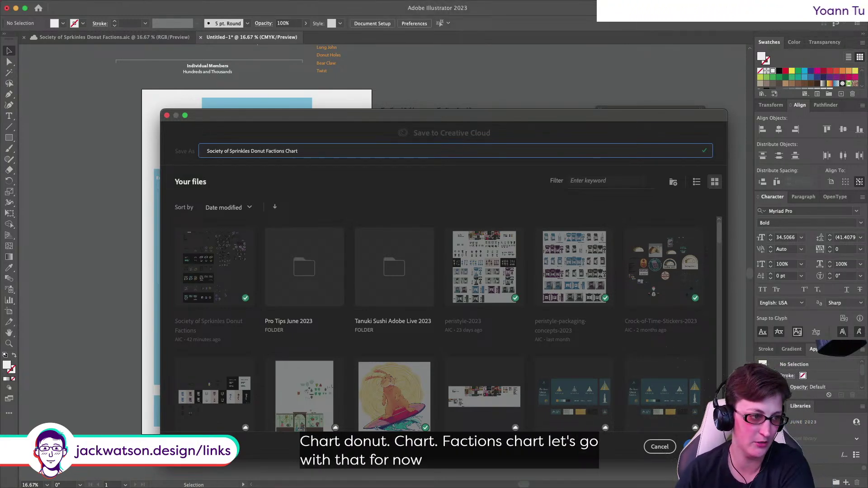
key(Return)
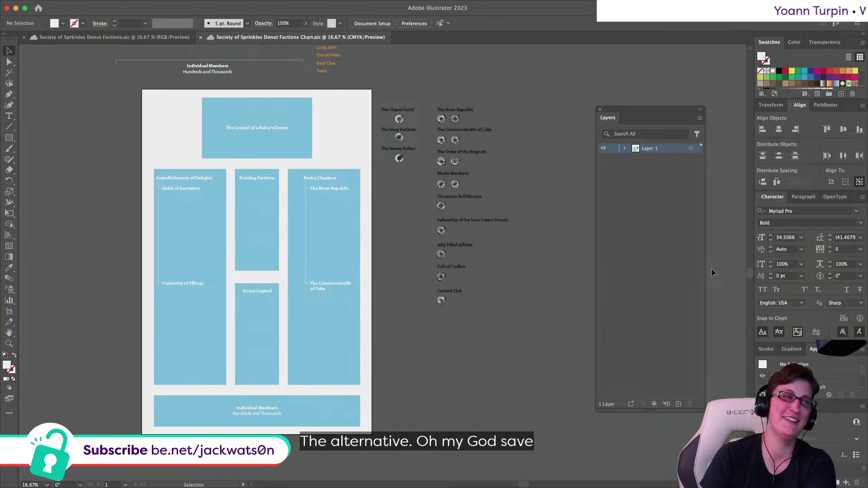
Step: Try to duplicate the poster artboard by copying and pasting it, and undo the pasted copy
key(super+minus)
key(super+minus)
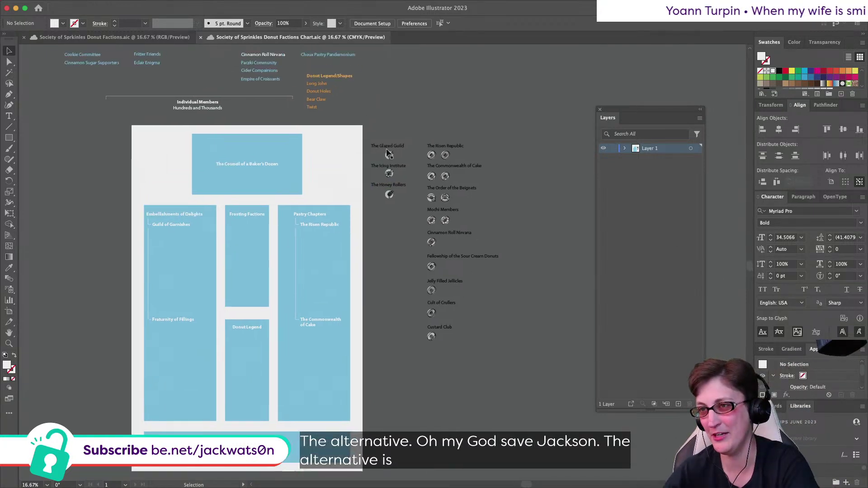
click(372, 23)
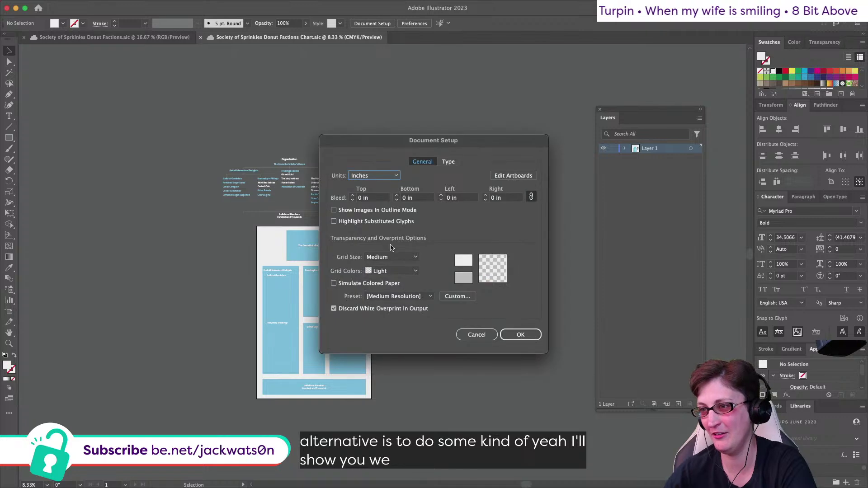
click(513, 176)
key(super+c)
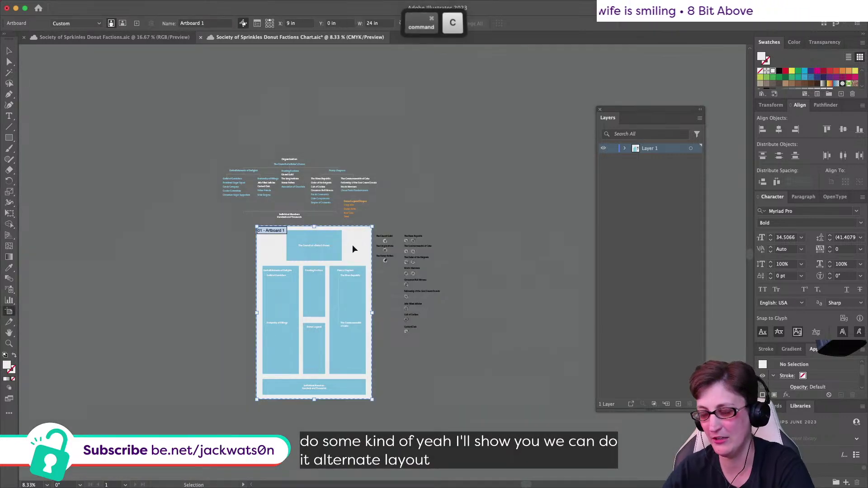
key(super+v)
scroll(357, 249, right, 2)
key(super+z)
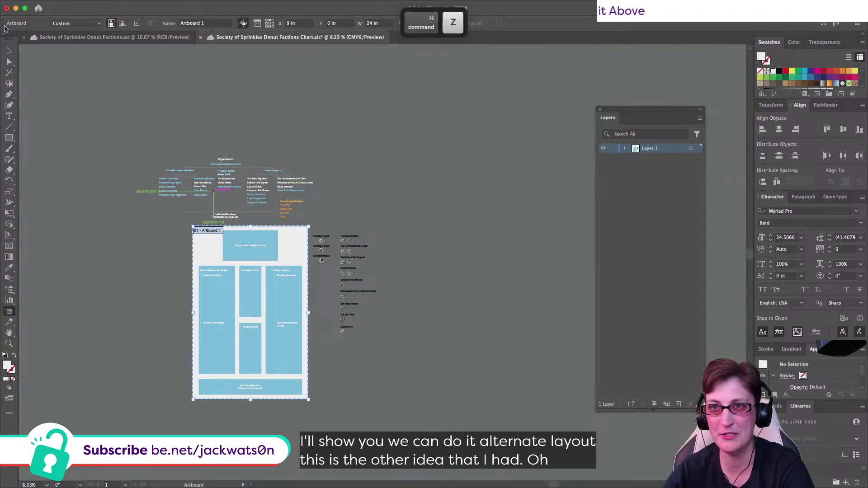
key(Escape)
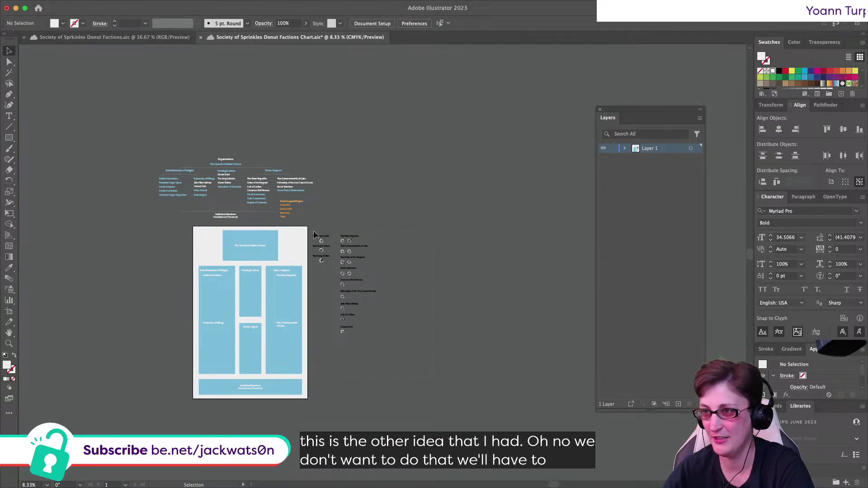
Step: Move the loose donut and faction label columns from the poster's right side to the free space on its left
drag(310, 228, 382, 337)
drag(349, 240, 131, 246)
click(342, 80)
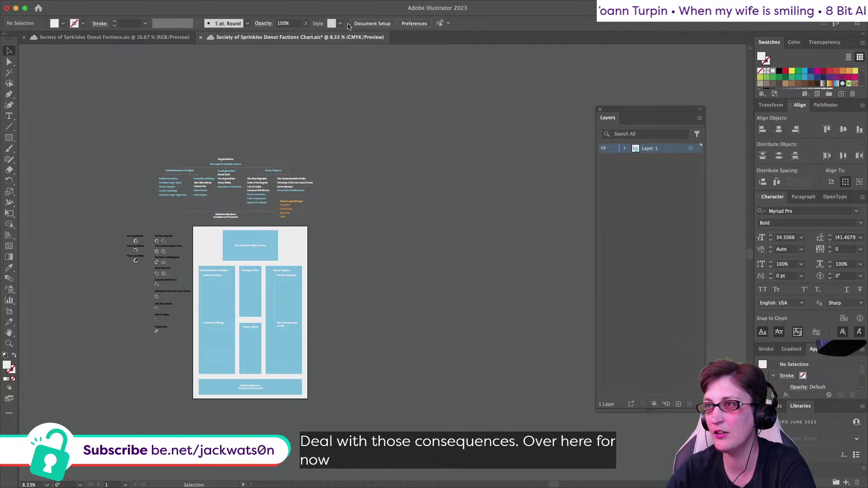
Step: Duplicate the poster artboard with all its artwork directly to the right of the original
click(373, 24)
click(515, 175)
drag(251, 271, 368, 272)
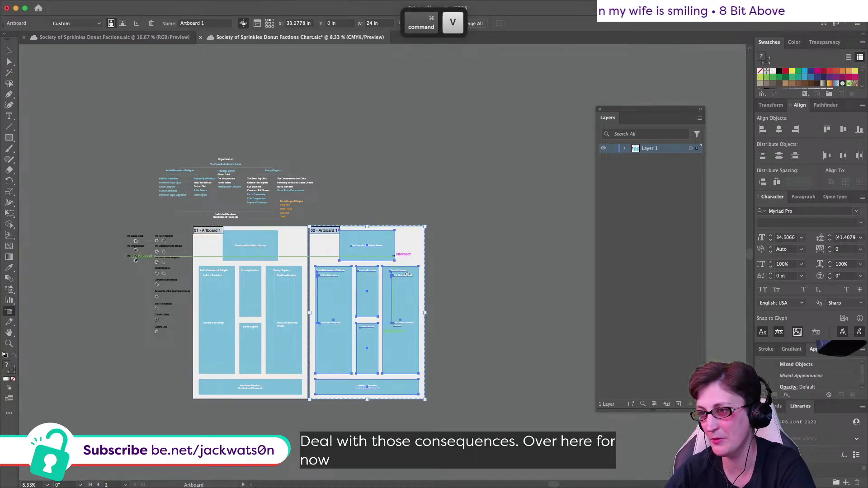
Step: Group the duplicate's Council of a Baker's Dozen heading with its block and left-align the group with the Embellishments of Delights block
key(super+equal)
key(super+equal)
key(super+equal)
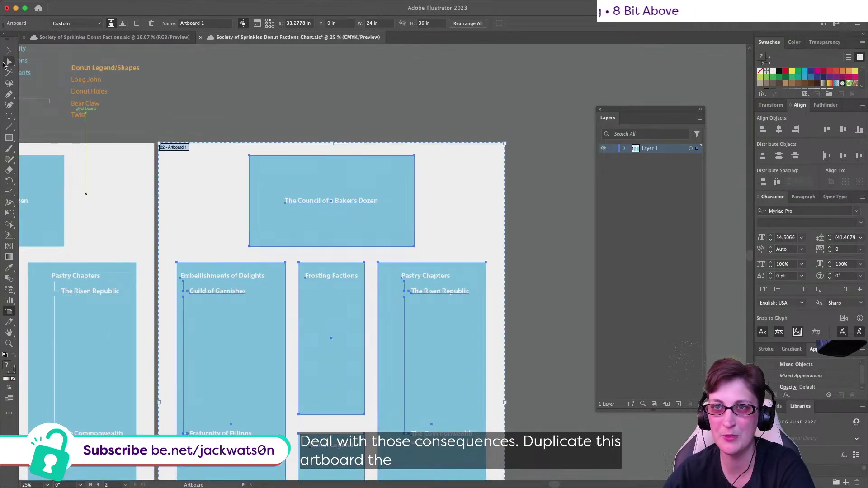
key(v)
key(shift+super+a)
click(348, 226)
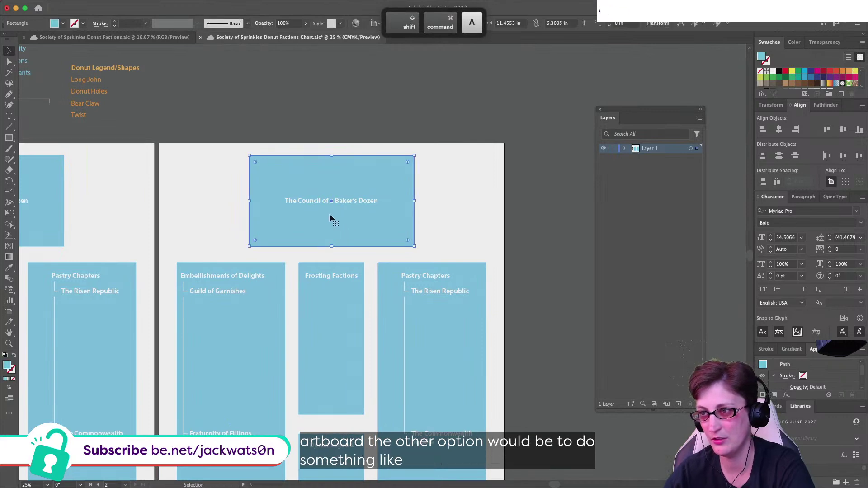
shift+click(291, 200)
key(super+g)
shift+click(256, 308)
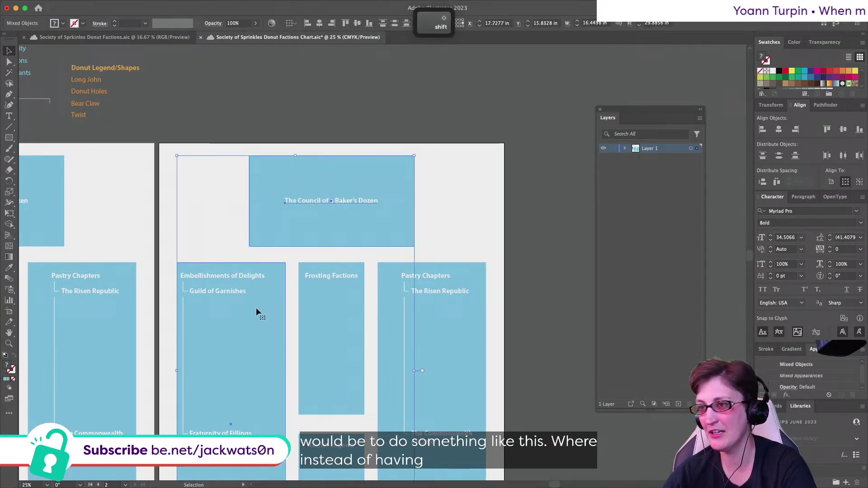
click(306, 23)
click(433, 196)
Step: Try shortening the Frosting Factions block on the duplicate artboard, and undo the change
scroll(435, 196, down, 3)
scroll(436, 196, down, 1)
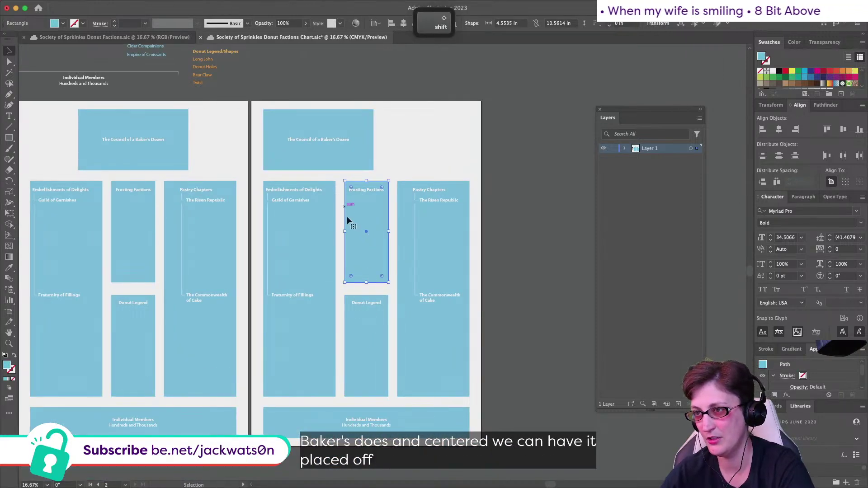
drag(366, 283, 359, 225)
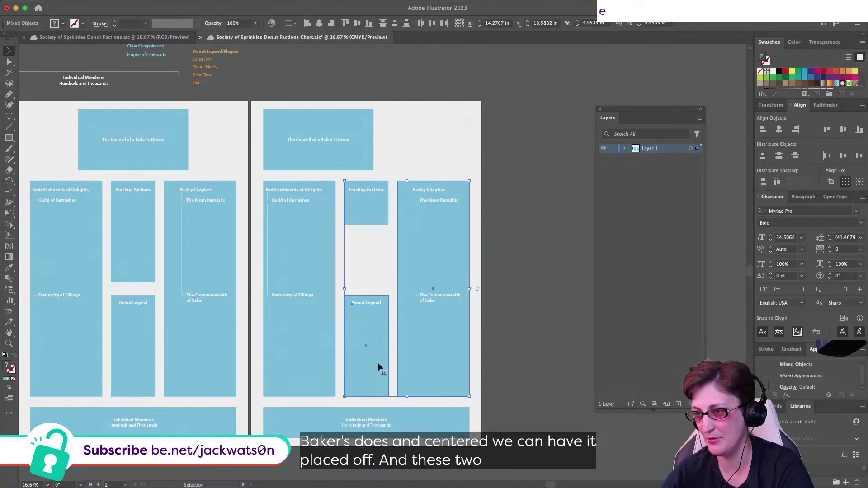
key(super+shift+a)
click(375, 392)
key(super+z)
Step: Shorten the duplicate's Donut Legend block to the Council block's height and move it with its heading to the artboard's upper-right corner
click(366, 394)
drag(367, 397, 364, 334)
drag(351, 285, 444, 169)
shift+click(402, 141)
Step: Move the duplicate's Frosting Factions block and heading off the artboard to the right
click(356, 190)
shift+click(369, 239)
drag(369, 240, 514, 318)
key(super+shift+a)
Step: Try moving the Pastry Chapters block off the artboard and widening the Embellishments of Delights block, and undo both changes
click(403, 198)
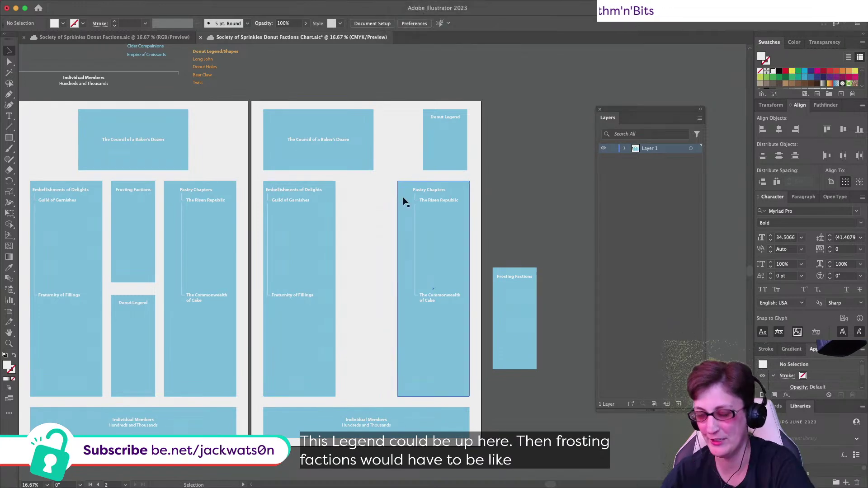
key(super+shift+a)
click(333, 290)
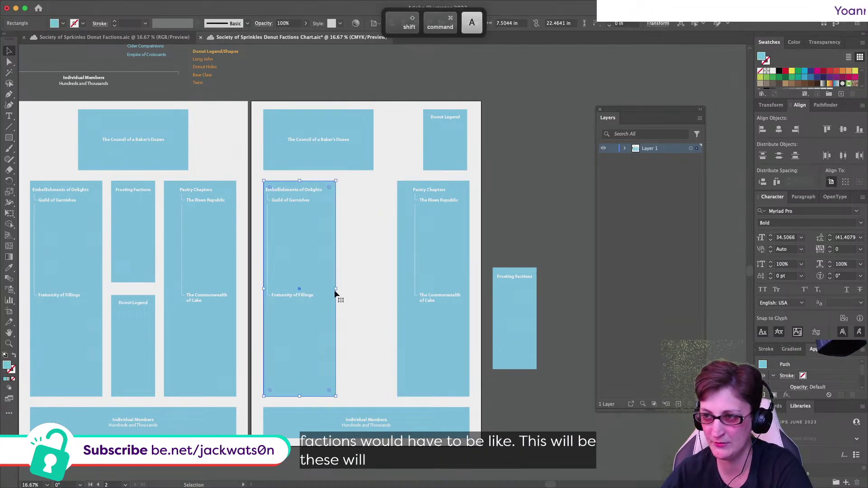
key(super+shift+a)
scroll(342, 249, right, 3)
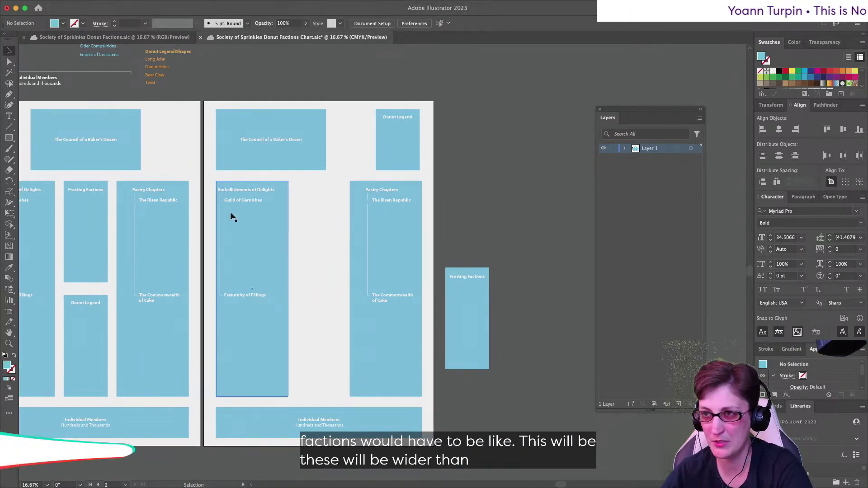
click(245, 232)
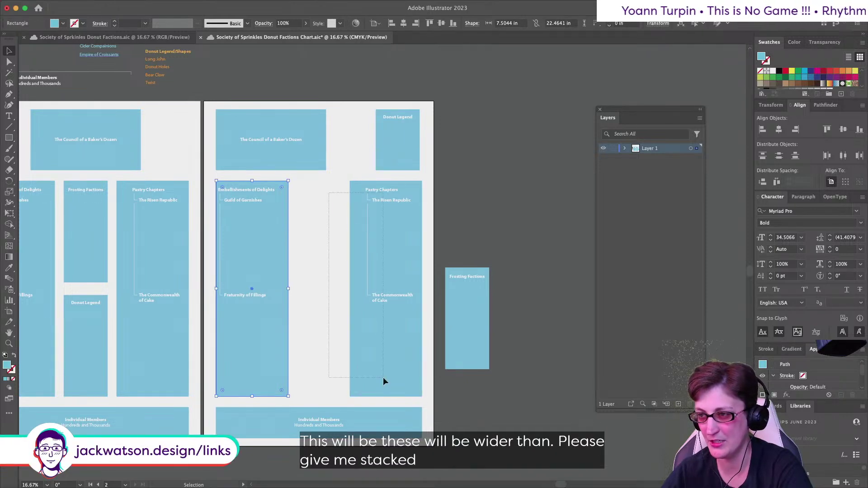
drag(384, 377, 384, 378)
drag(388, 346, 530, 337)
key(super+shift+a)
click(287, 276)
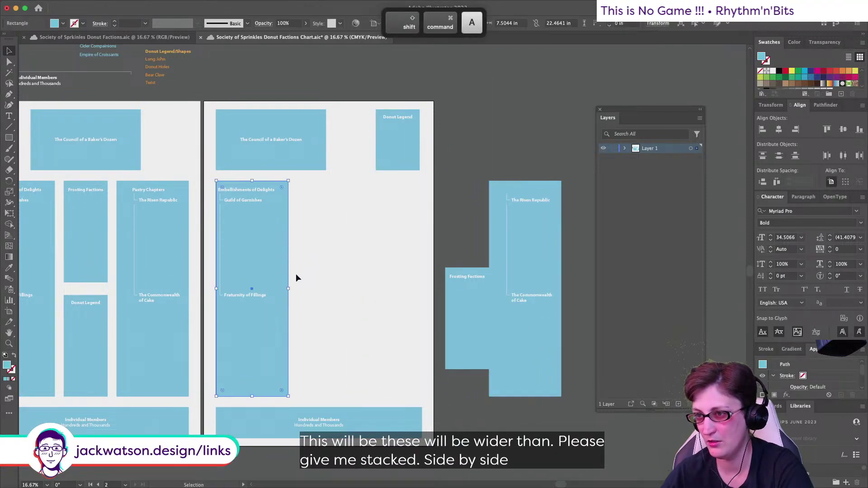
drag(288, 284, 416, 305)
key(super+z)
key(super+z)
Step: Move the Pastry Chapters block with all its headings off the artboard and resize the Embellishments of Delights block to about 11.46 by 10.56 in
click(318, 195)
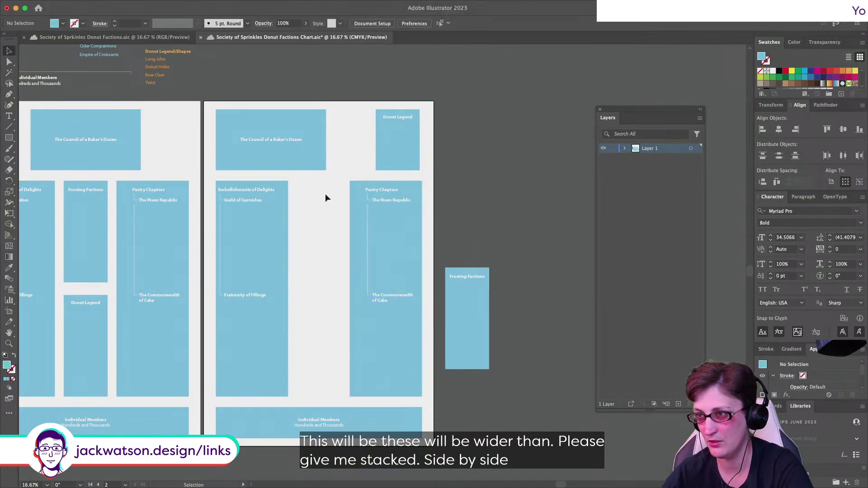
drag(403, 339, 539, 342)
click(281, 295)
drag(290, 290, 325, 307)
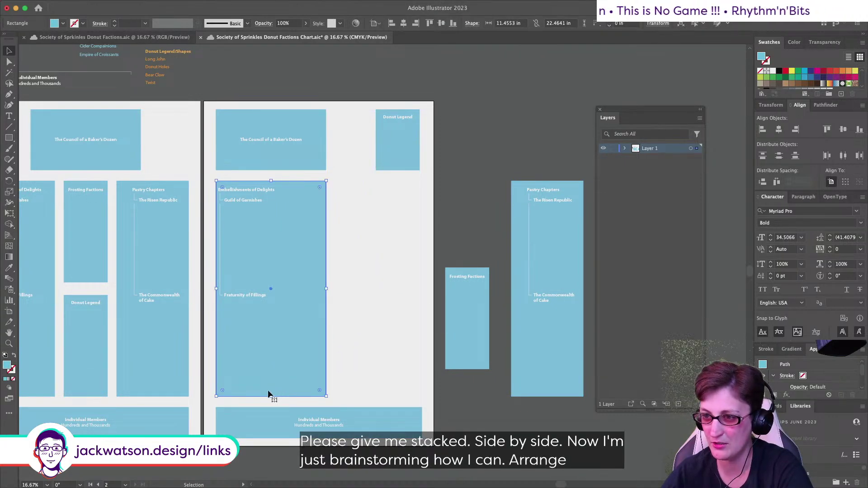
drag(271, 398, 268, 282)
Step: Place a copy of the Embellishments of Delights block beside it, fit the pair to the Individual Members block's width, and group them
scroll(270, 313, left, 1)
key(alt)
key(super+f)
drag(315, 247, 436, 238)
shift+click(334, 243)
key(super+g)
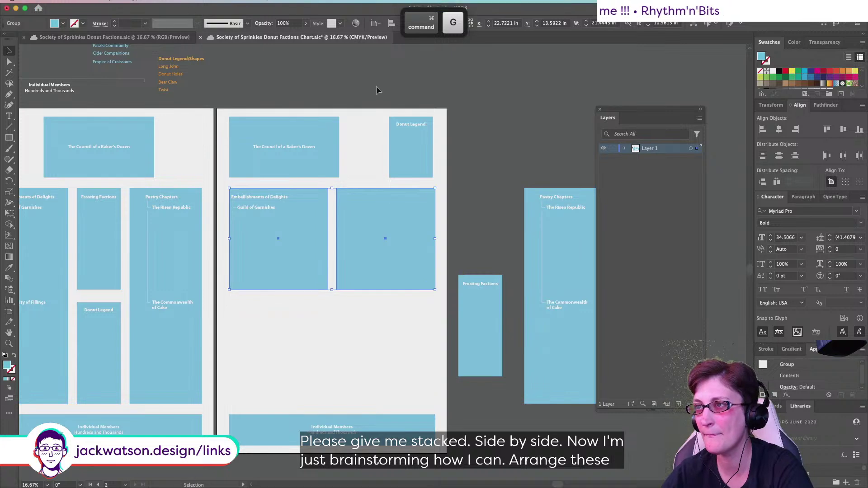
shift+click(374, 429)
key(shift+super+a)
Step: Align the Donut Legend block's right edge with the grouped pair of blocks below it
click(412, 217)
shift+click(414, 164)
click(407, 214)
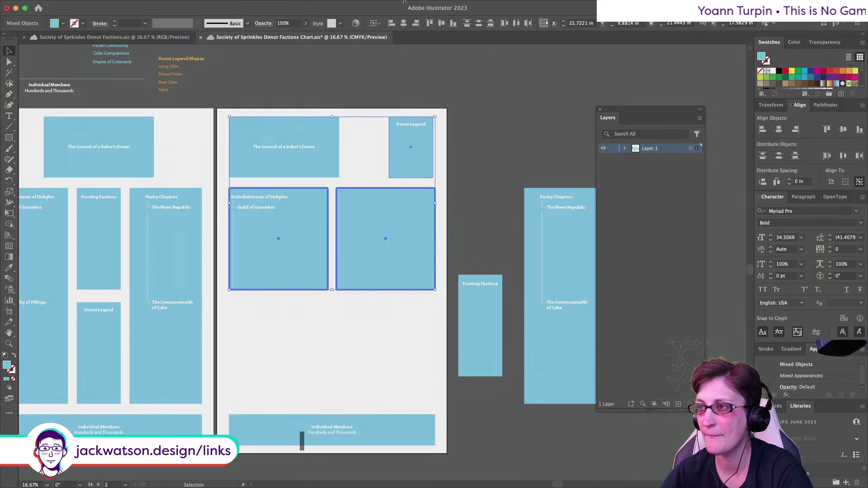
click(416, 23)
click(369, 330)
Step: Ungroup the two side-by-side blocks and move the Fraternity of Fillings heading into the right block, level with Guild of Garnishes
click(359, 235)
right_click(360, 228)
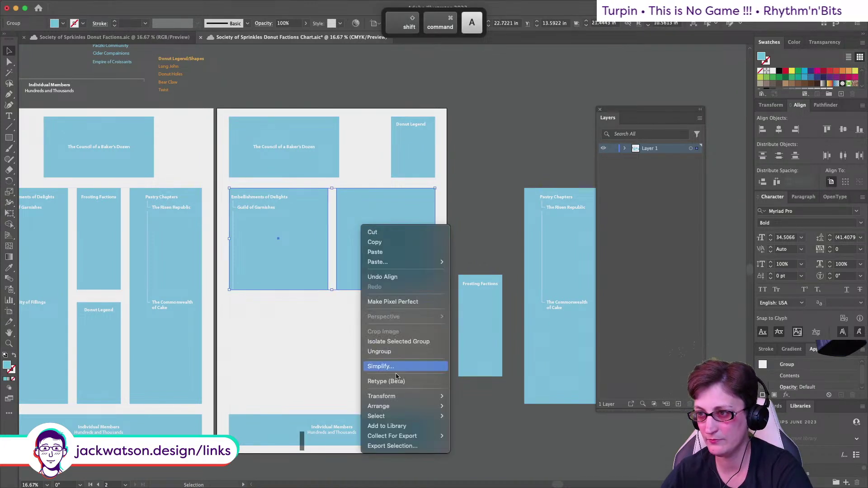
click(289, 351)
click(250, 283)
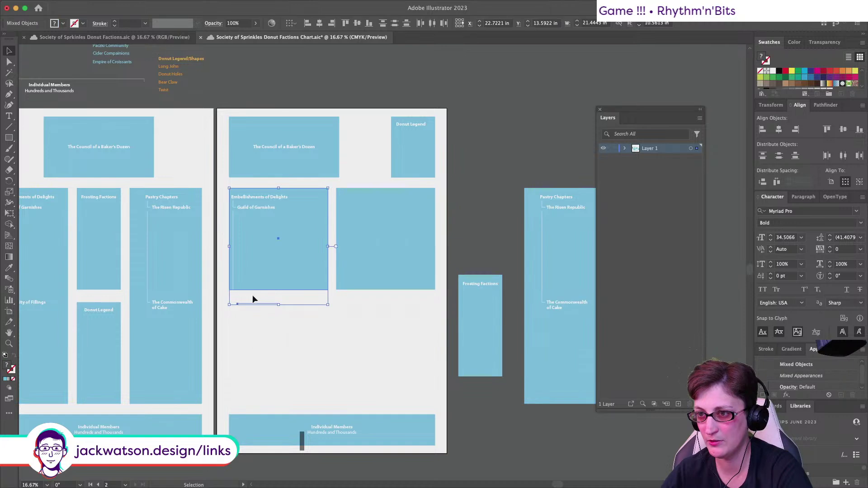
key(shift+super+a)
drag(254, 303, 360, 207)
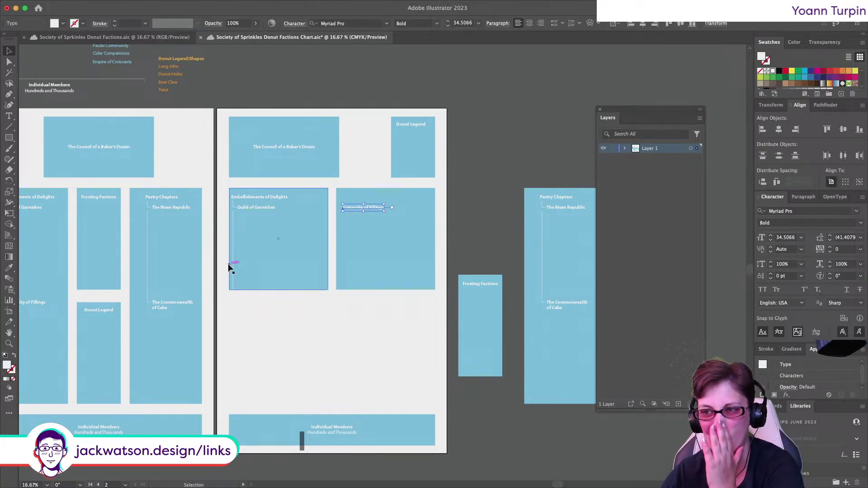
Step: Delete the connector line beside Guild of Garnishes and place the Embellishments of Delights heading in black across the gap between both blocks
click(232, 264)
key(BackSpace)
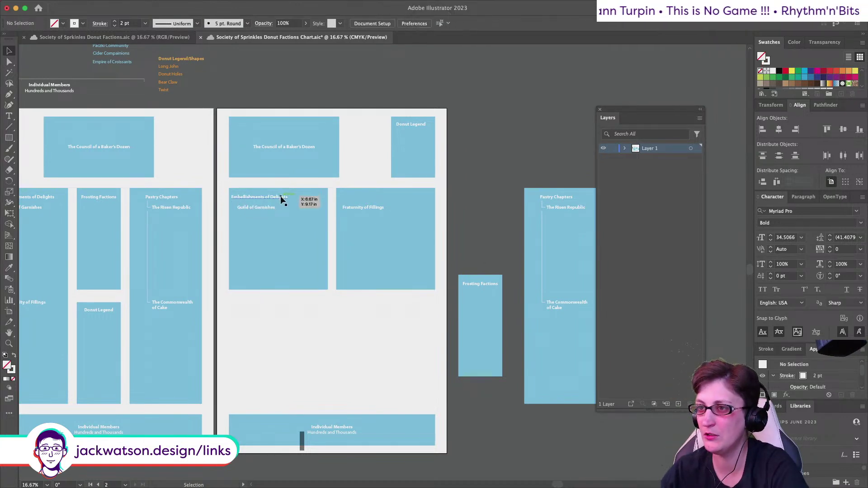
mouse_move(345, 189)
mouse_down()
mouse_move(354, 199)
mouse_move(358, 192)
mouse_up()
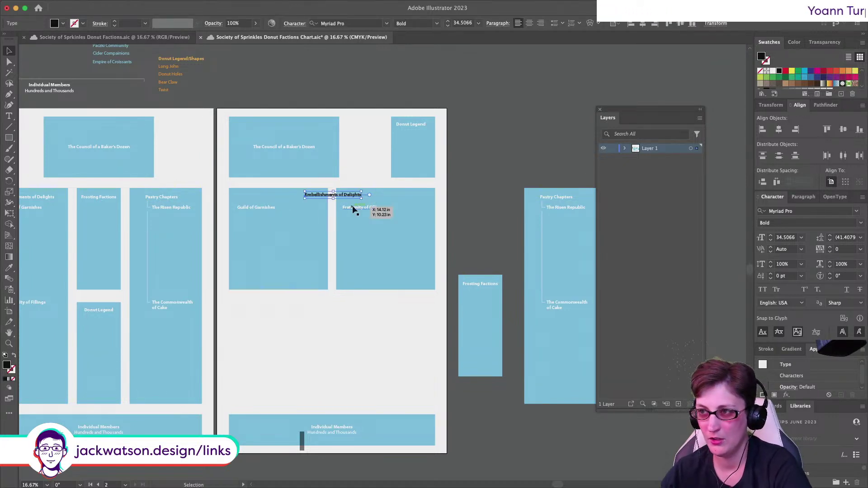
Step: Centre the Fraternity of Fillings and Guild of Garnishes headings horizontally within their boxes on the second artboard
click(364, 256)
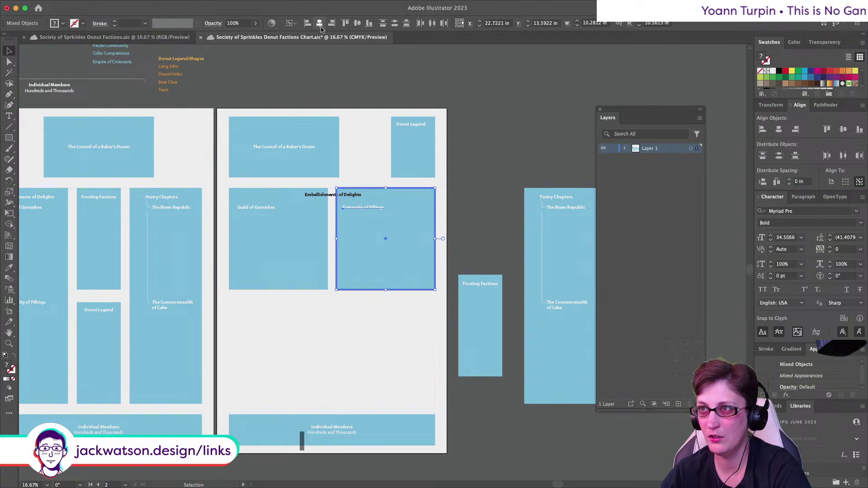
click(276, 239)
key(super+shift+a)
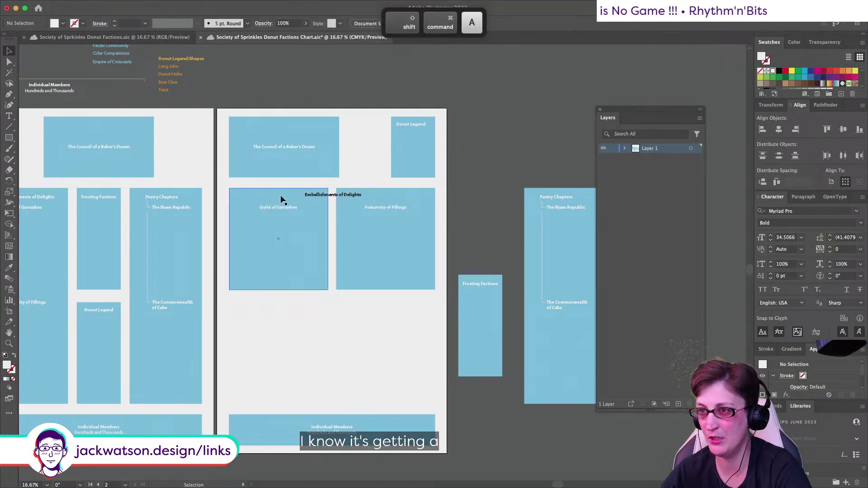
Step: Move the Guild of Garnishes and Fraternity of Fillings headings up and raise the Embellishments of Delights heading slightly
click(281, 208)
drag(376, 209, 360, 192)
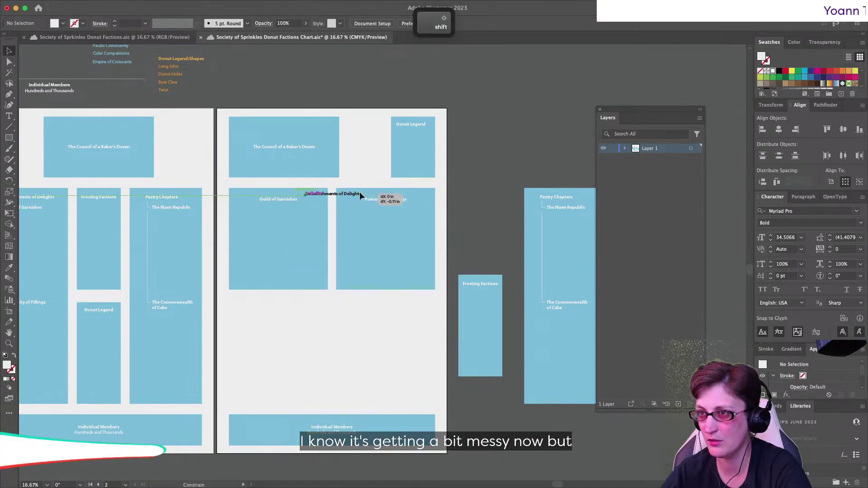
click(401, 373)
Step: Duplicate the Embellishments of Delights section, with its two boxes and headings, directly below the original
scroll(401, 373, right, 3)
drag(205, 201, 202, 192)
drag(283, 220, 297, 329)
key(super+shift+a)
Step: Replace the duplicated section's main heading with Pastry Chapters, copied from the box off the artboard, and centre it between the two boxes
click(270, 307)
key(t)
click(499, 196)
triple_click(499, 196)
key(super+c)
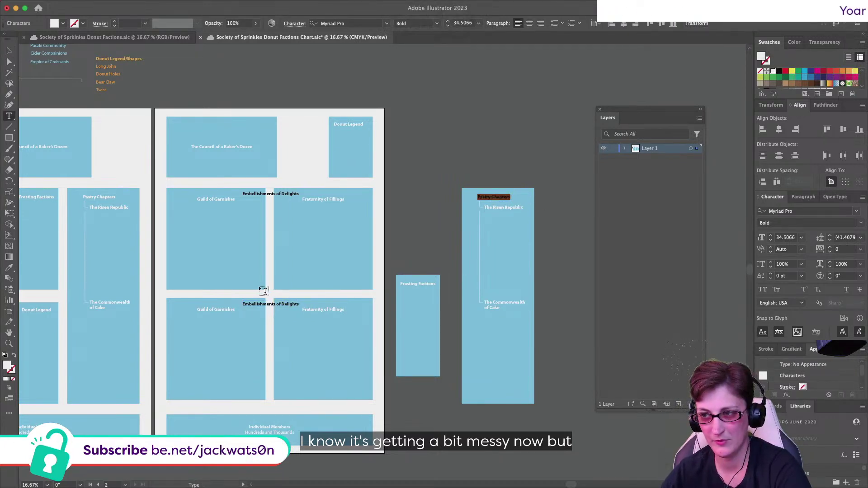
triple_click(270, 301)
key(super+v)
key(Escape)
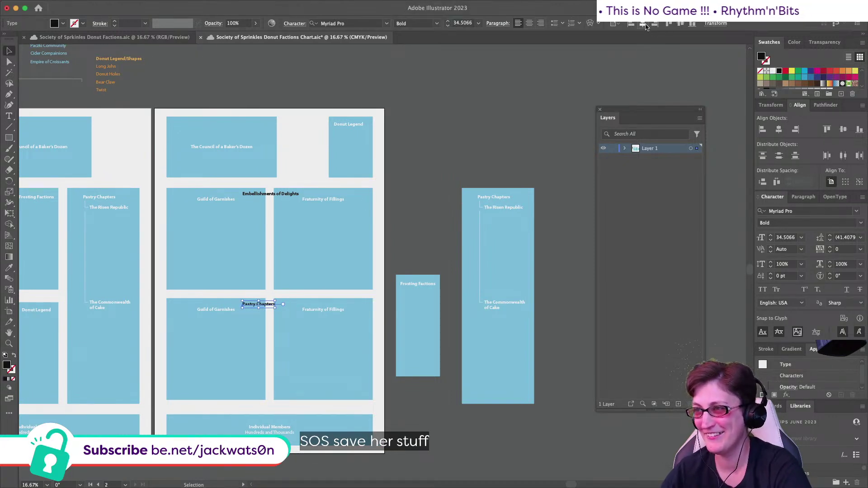
key(shift+super+a)
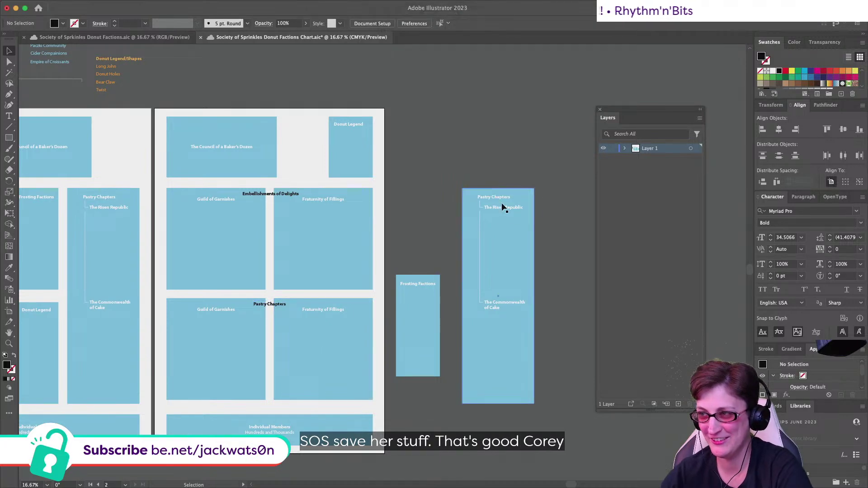
Step: Replace the duplicated Guild of Garnishes heading with The Risen Republic, copied from the box off the artboard
click(502, 207)
triple_click(503, 207)
key(super+c)
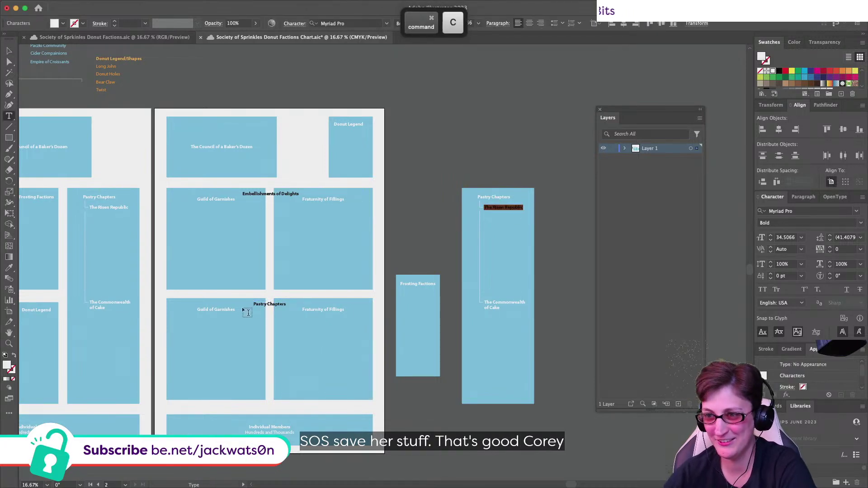
triple_click(219, 310)
key(super+v)
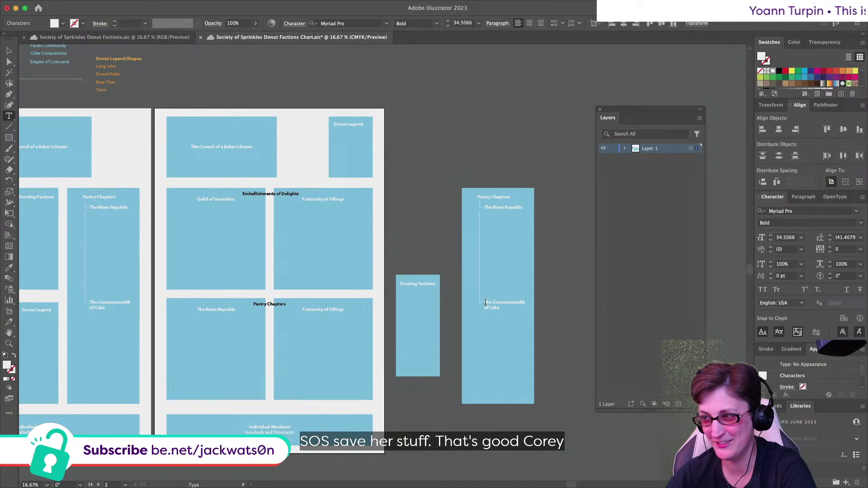
Step: Replace the duplicated Fraternity of Fillings heading with The Commonwealth of Cake on one line
key(super+c)
double_click(313, 310)
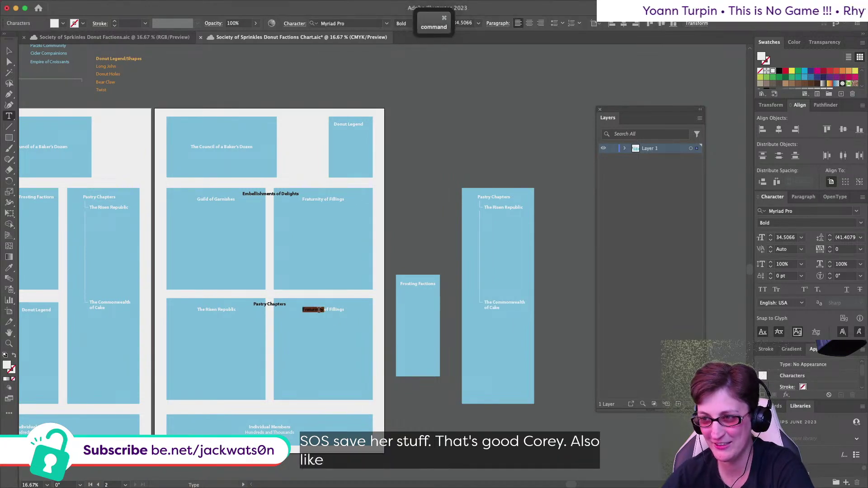
key(super+v)
key(Left)
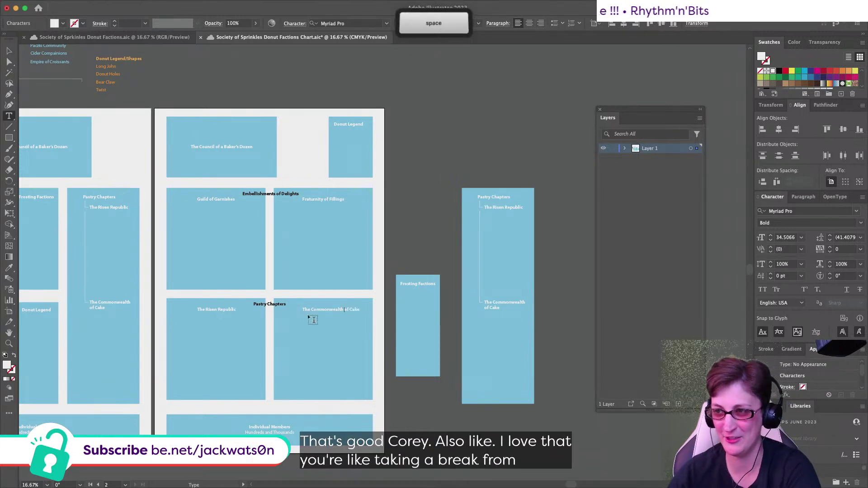
Step: Centre The Commonwealth of Cake and The Risen Republic headings horizontally within their boxes
click(9, 52)
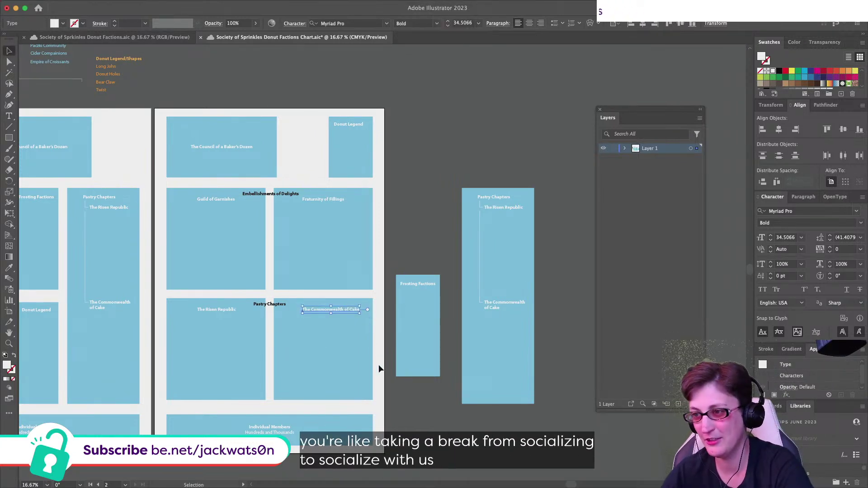
shift+click(325, 317)
click(319, 23)
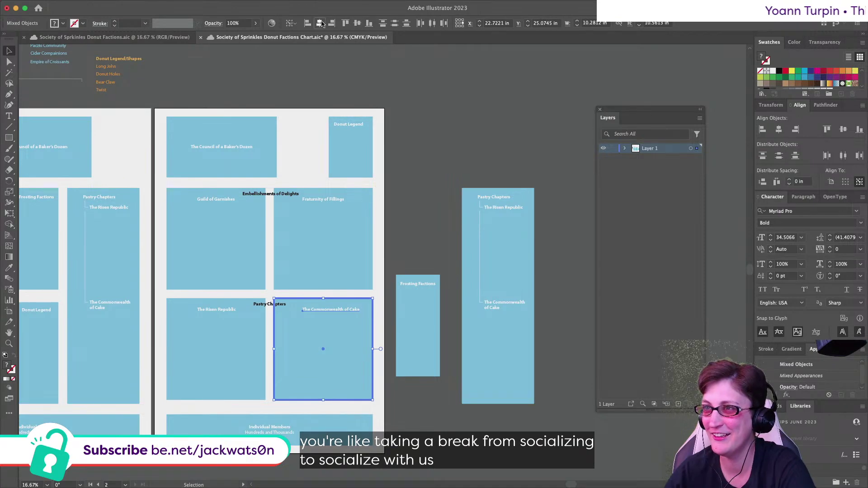
click(201, 310)
shift+click(219, 320)
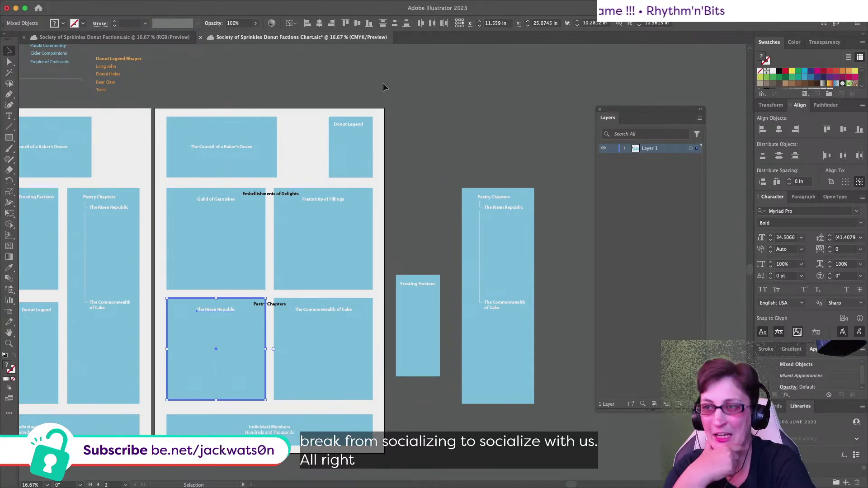
scroll(283, 403, down, 2)
scroll(283, 403, left, 3)
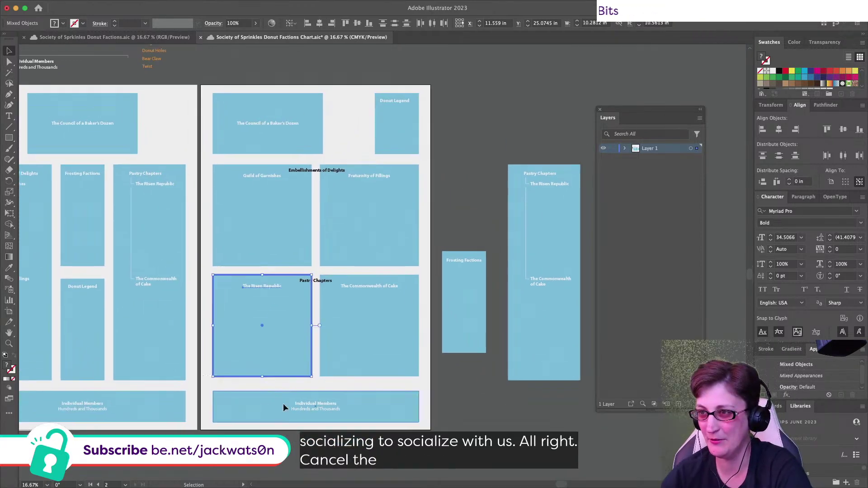
click(429, 378)
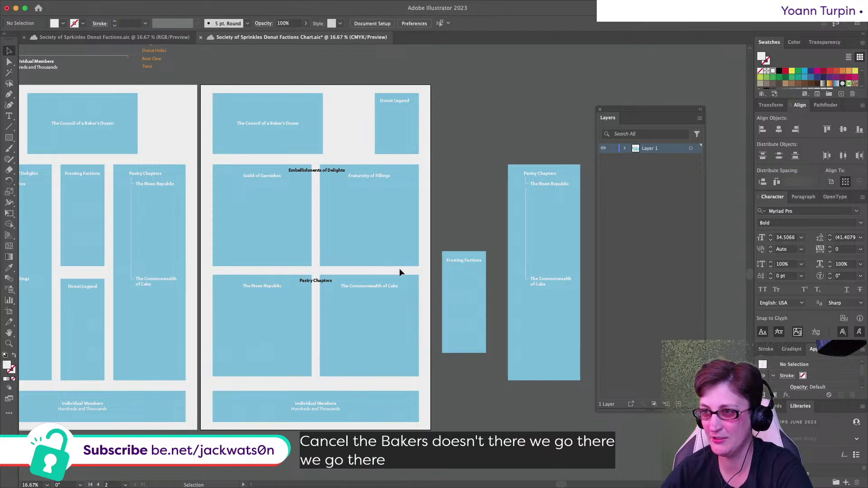
click(394, 253)
shift+click(266, 246)
drag(316, 267, 319, 231)
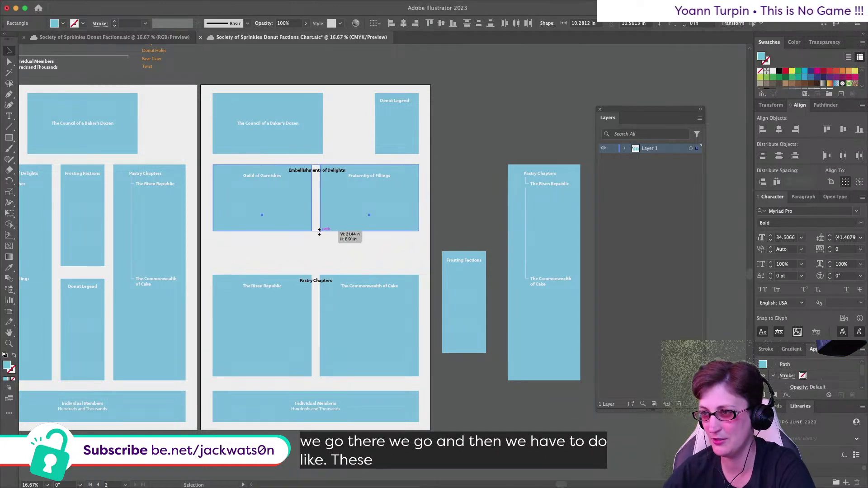
key(super+z)
key(shift+super+a)
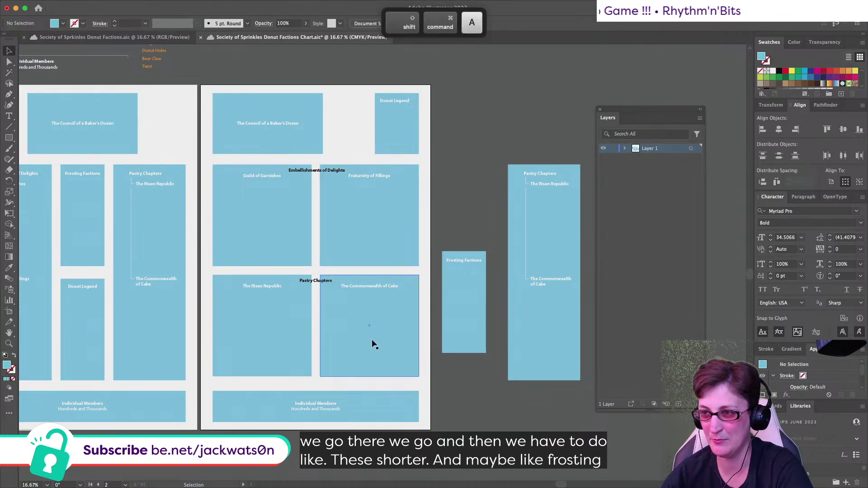
Step: Shorten the four Embellishments of Delights and Pastry Chapters boxes together to about 9.06 in tall each
click(374, 345)
shift+click(269, 310)
shift+click(277, 247)
shift+click(324, 233)
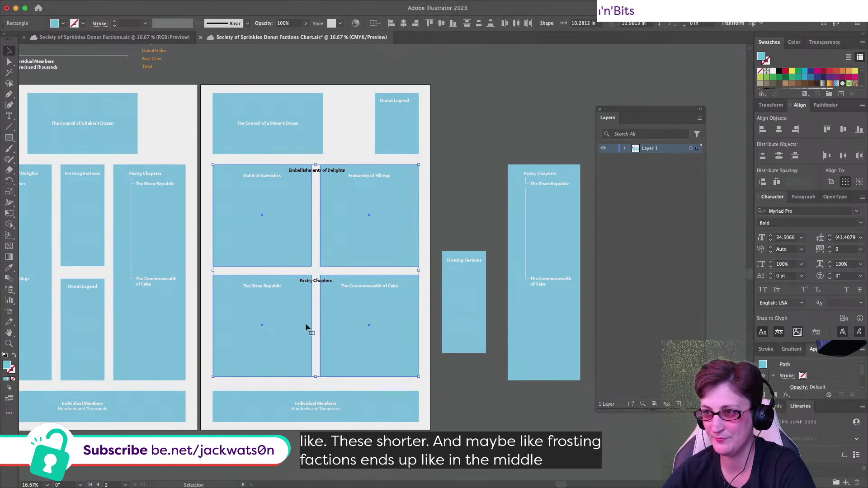
drag(316, 378, 280, 340)
click(322, 230)
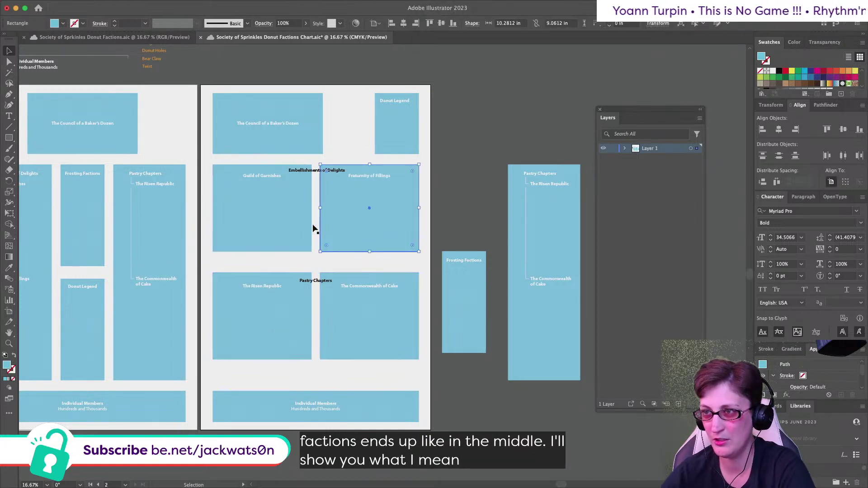
Step: Lower the Embellishments of Delights headings slightly and move the whole Pastry Chapters section down towards the Individual Members box
click(315, 170)
drag(269, 172, 366, 180)
drag(400, 375, 262, 277)
drag(263, 277, 267, 298)
Step: Move Frosting Factions between the two sections and resize its box to a full-width strip about 21.44 in wide and 2.83 in tall
drag(468, 290, 318, 303)
click(329, 291)
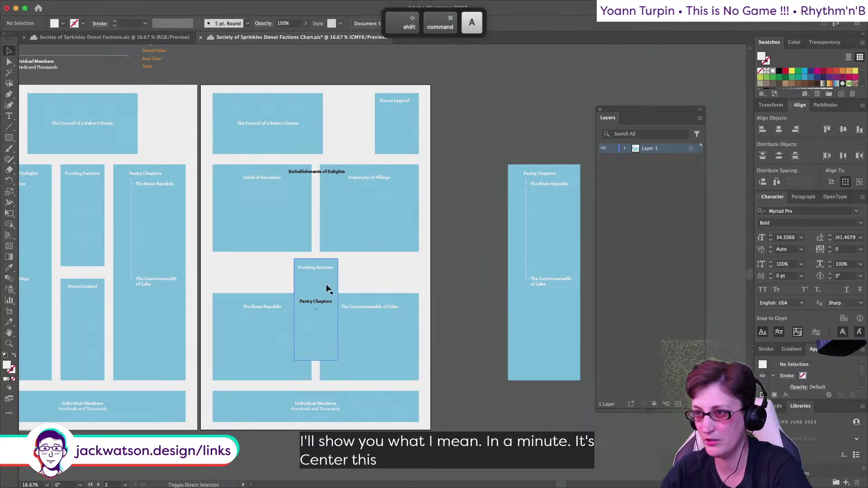
drag(338, 309, 420, 318)
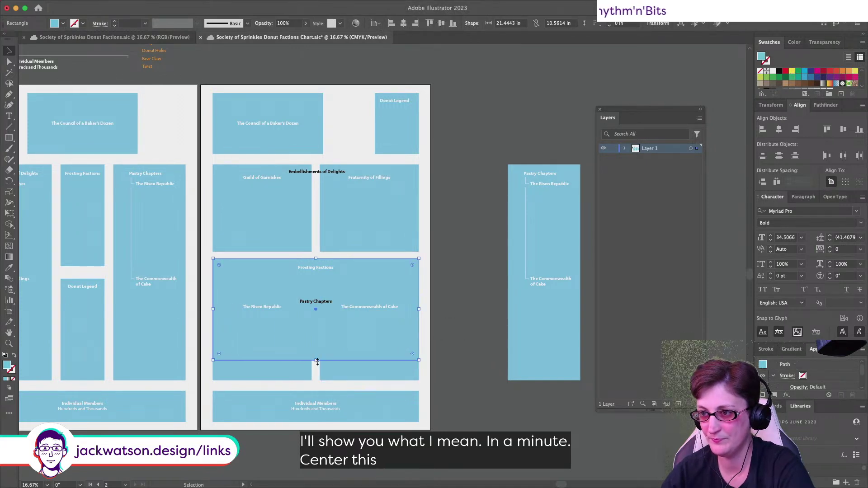
drag(317, 360, 317, 286)
click(445, 359)
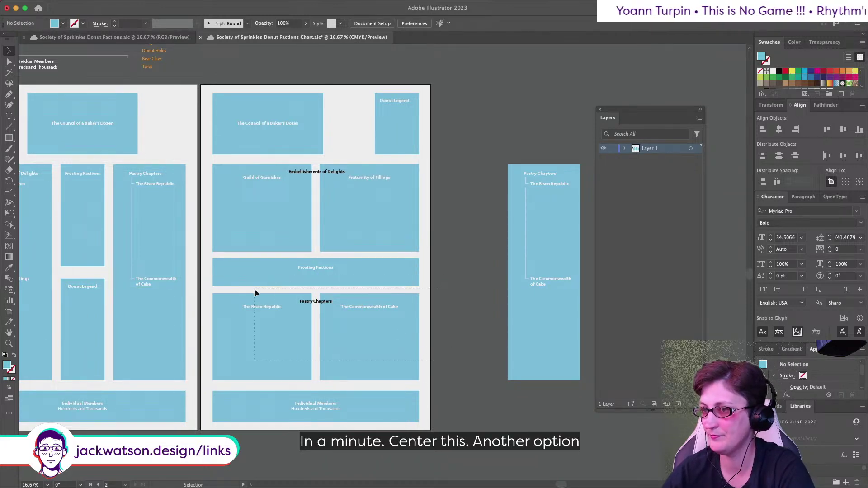
Step: Group the Pastry Chapters, Frosting Factions and Embellishments of Delights sections separately, each with its boxes and headings
drag(254, 293, 254, 289)
key(super+g)
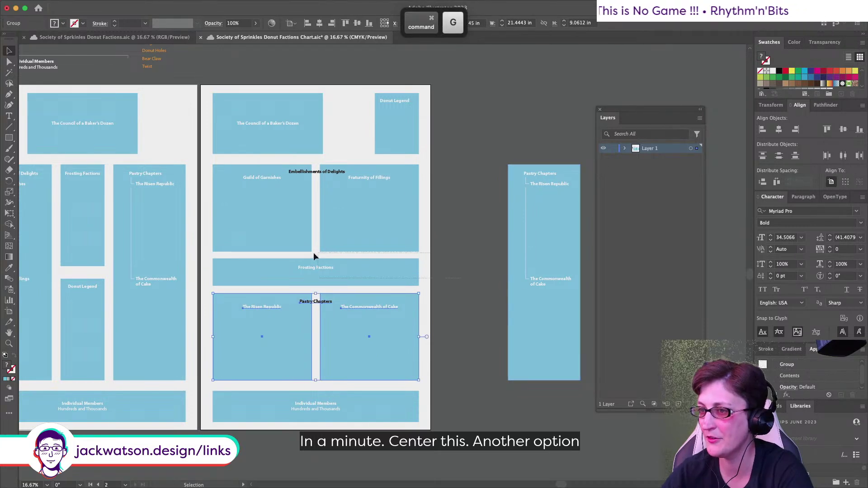
drag(315, 256, 326, 272)
key(super+g)
drag(264, 173, 265, 174)
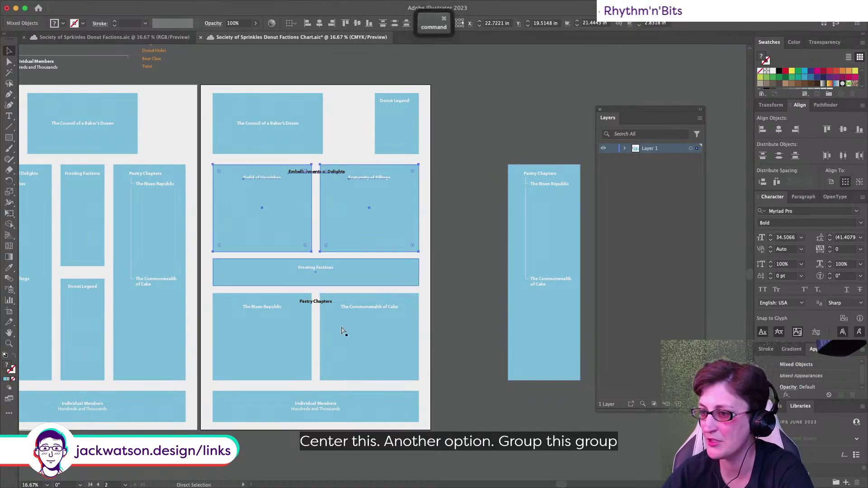
key(super+g)
click(447, 418)
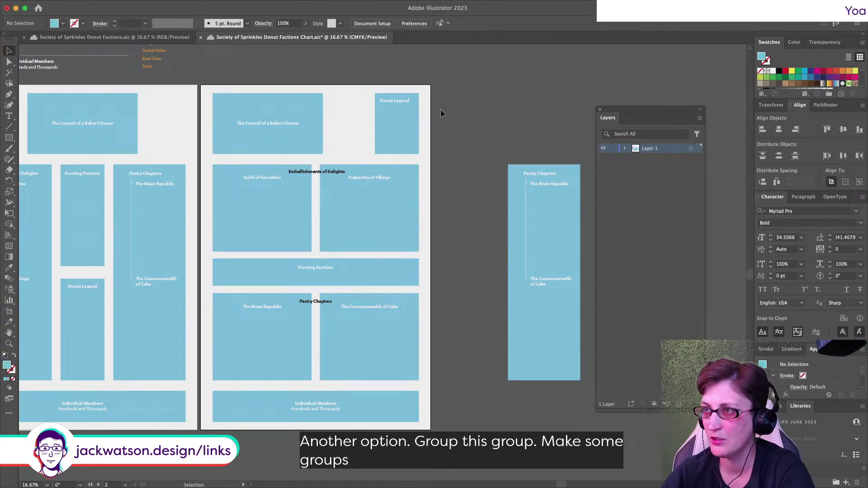
Step: Centre the Donut Legend heading in its box, and group the Donut Legend and The Council of a Baker's Dozen boxes with their headings
drag(448, 84, 398, 131)
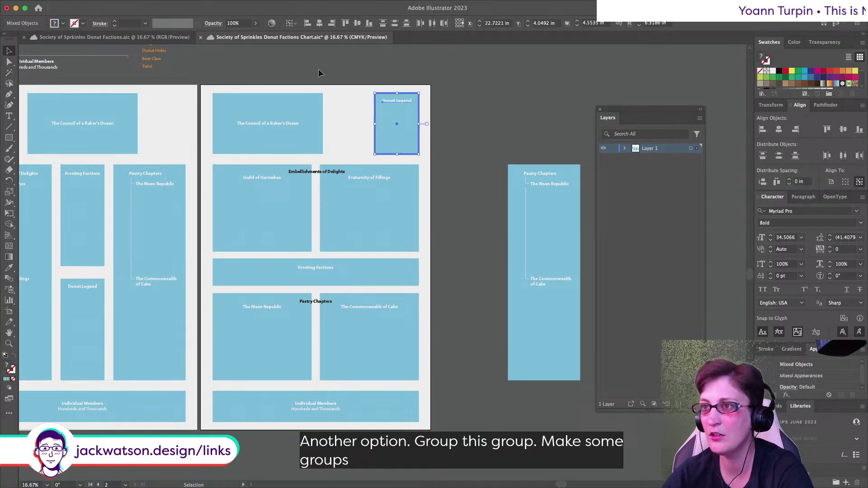
click(367, 87)
drag(403, 159, 401, 158)
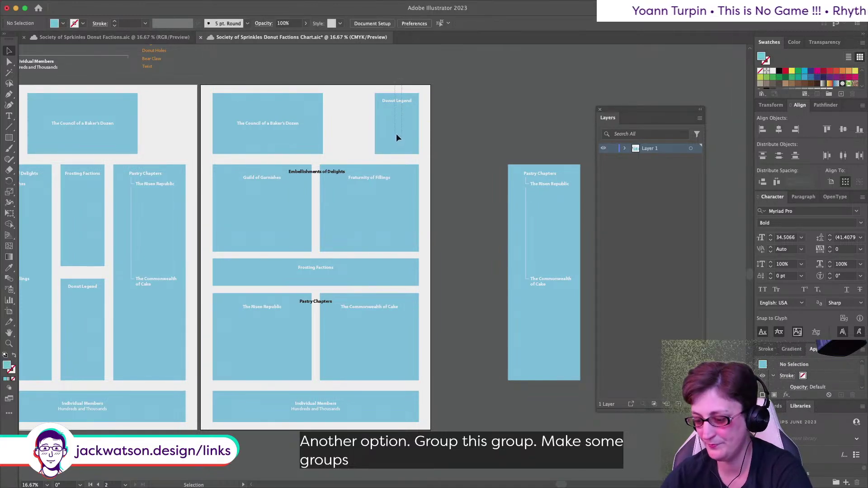
key(super+g)
drag(271, 132, 271, 133)
key(super+g)
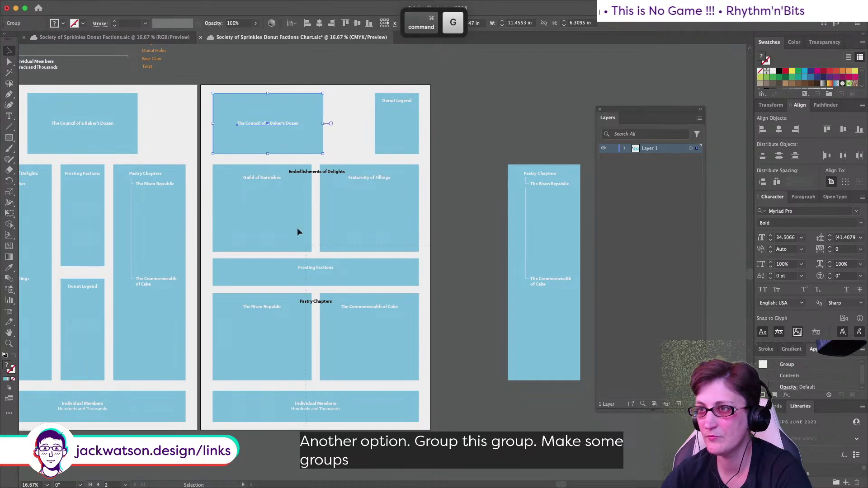
Step: Try to distribute all the groups on the second artboard vertically, and undo the changes
key(alt+super+a)
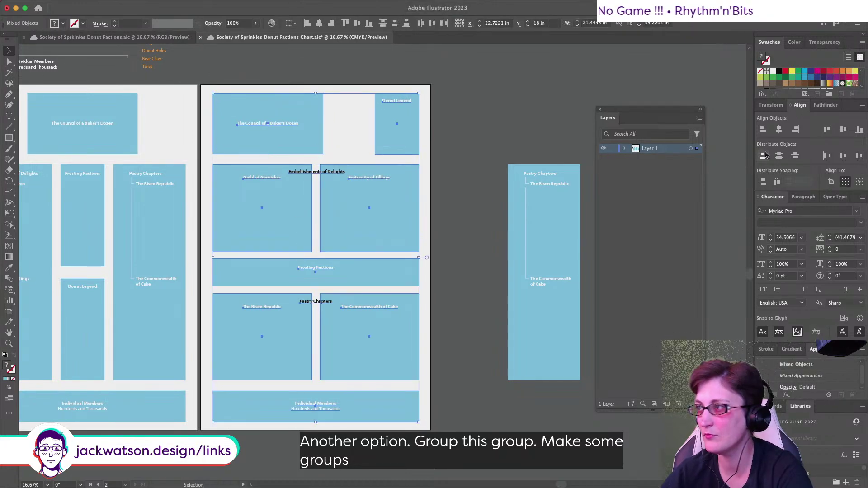
click(405, 25)
key(super+z)
key(super+z)
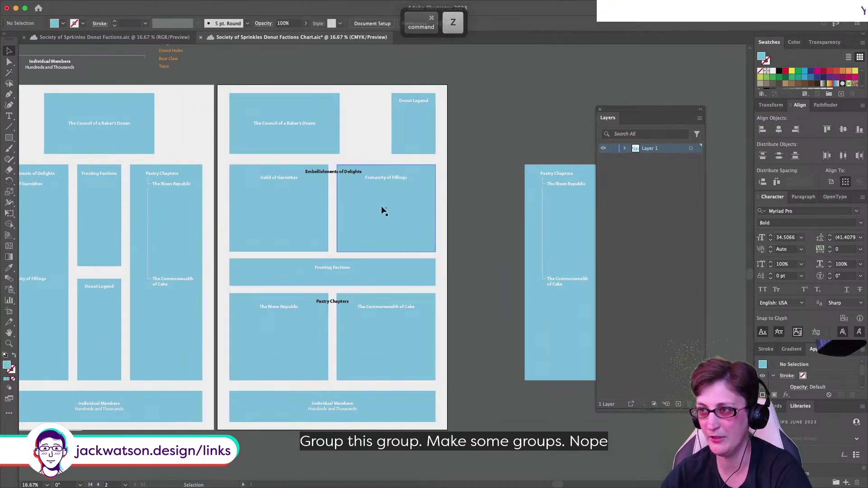
Step: Group the Individual Members box with its heading and Hundreds and Thousands text
click(354, 320)
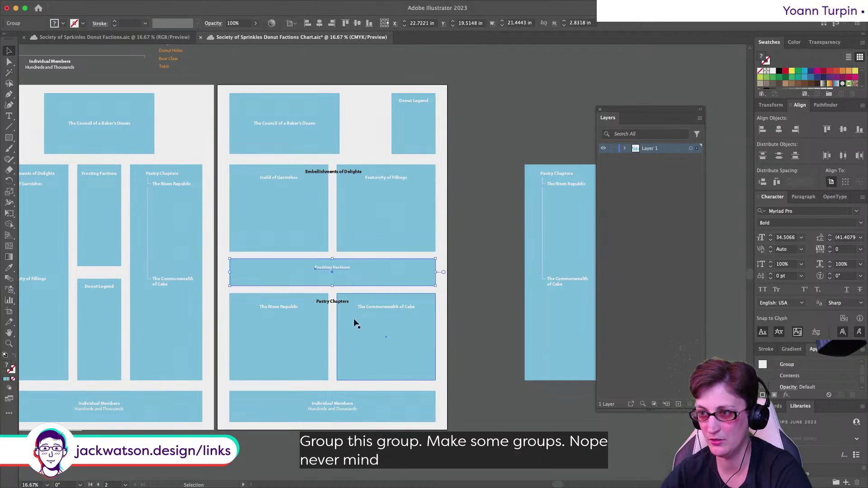
click(312, 392)
key(super+g)
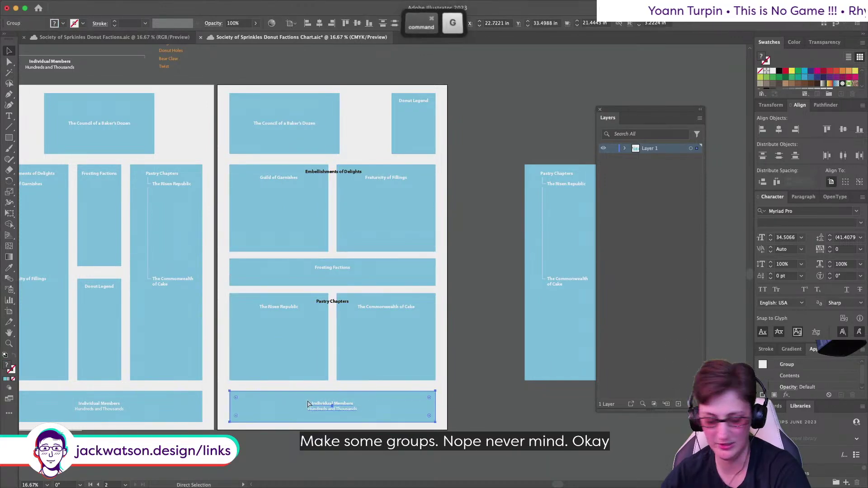
key(v)
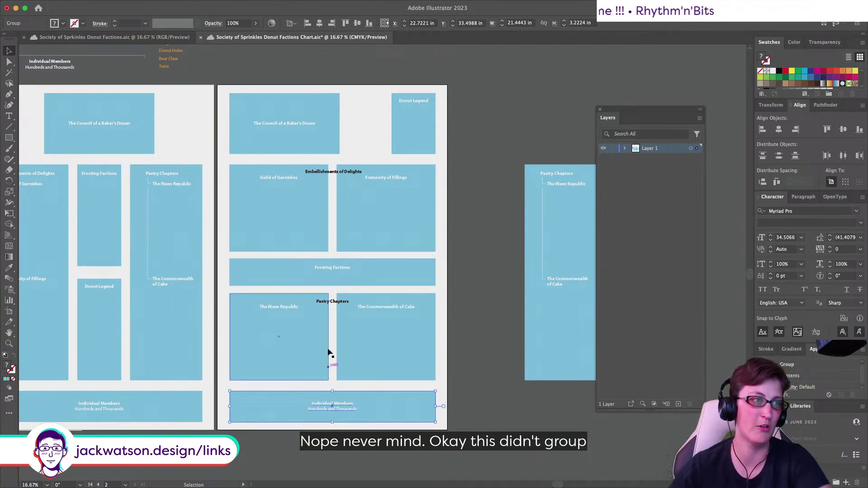
Step: Distribute the Council, Embellishments of Delights, Frosting Factions, Pastry Chapters and Individual Members groups with equal vertical spacing on the second artboard
click(439, 425)
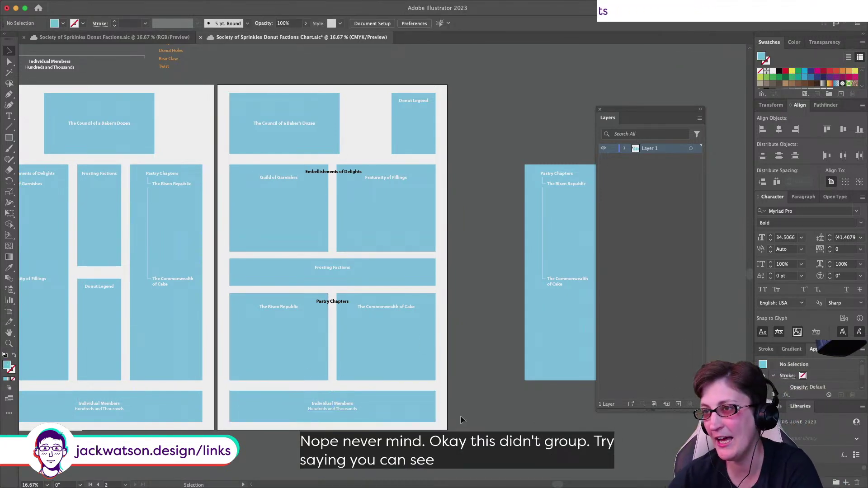
drag(299, 153, 300, 154)
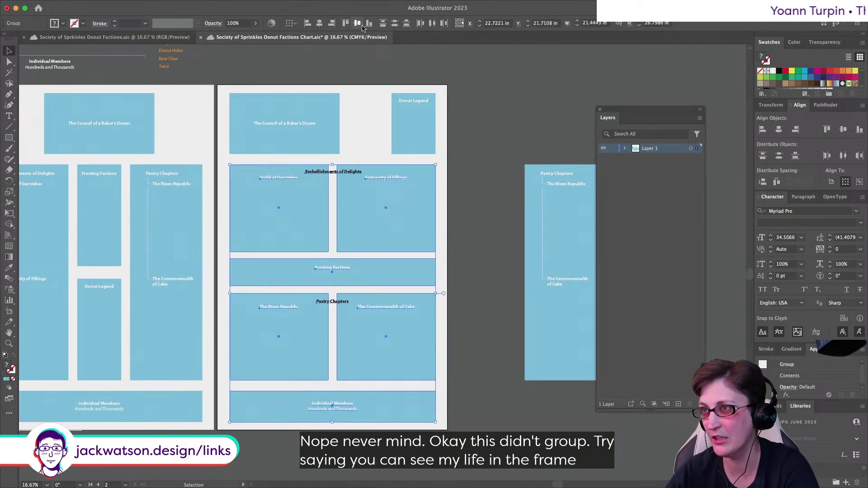
click(763, 181)
drag(235, 96, 310, 290)
key(super+z)
drag(342, 446, 250, 128)
click(763, 182)
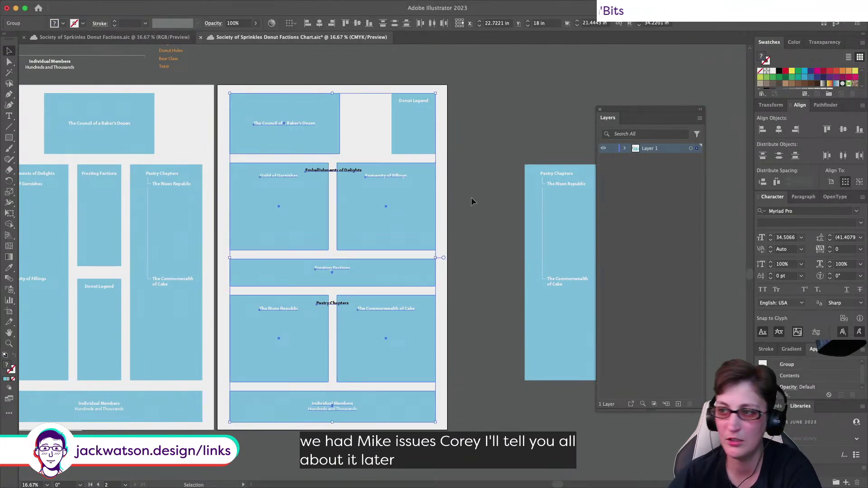
Step: Align the Donut Legend group to the vertical centre of The Council of a Baker's Dozen group, using the Council as key object
scroll(438, 188, left, 3)
click(457, 136)
shift+click(337, 135)
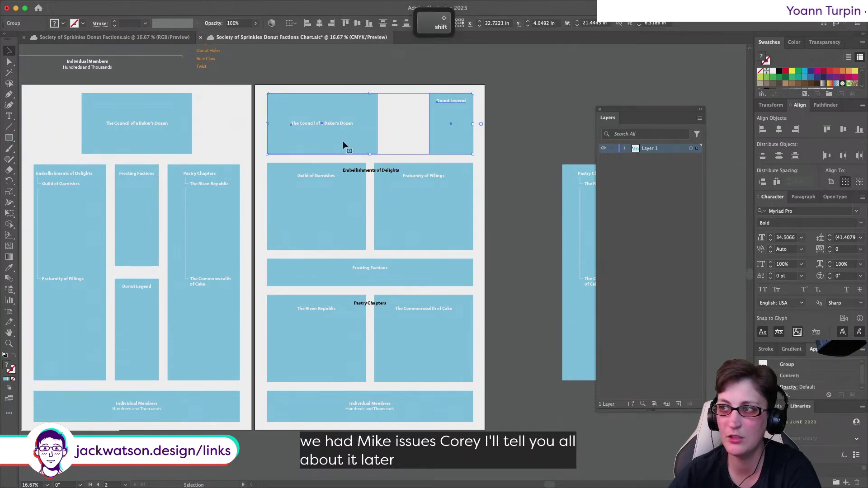
click(342, 140)
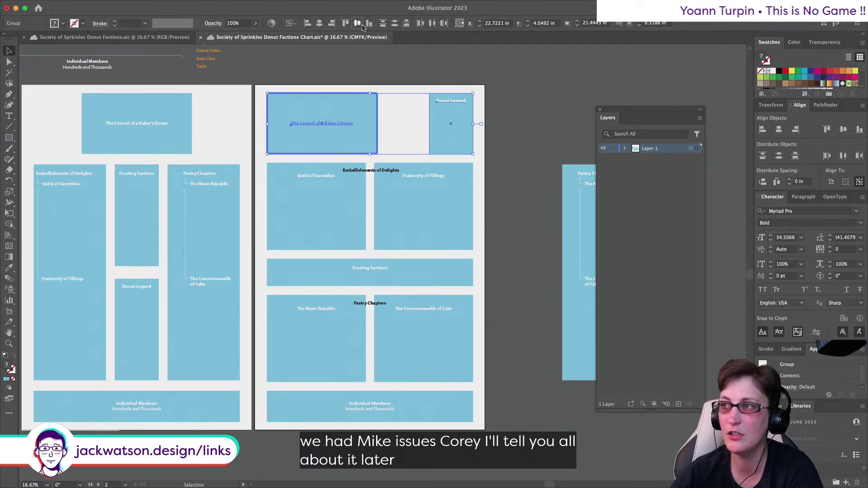
click(369, 59)
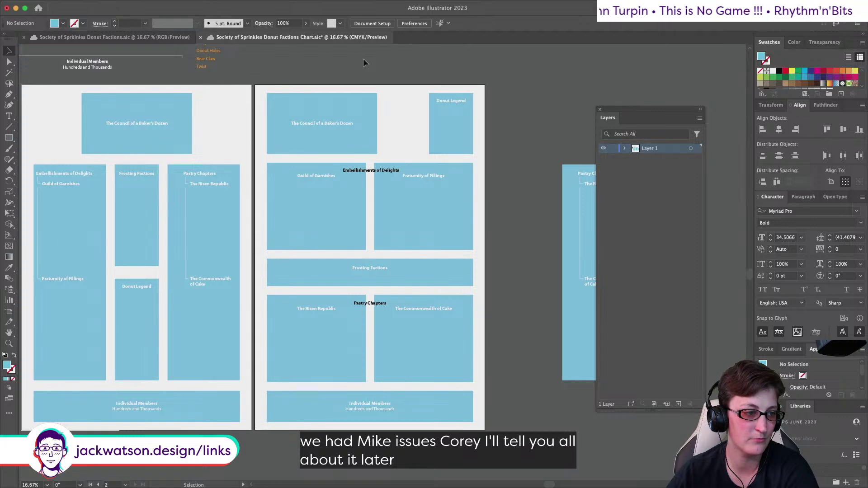
Step: Review both artboard layouts and the organization chart above them
scroll(359, 69, up, 3)
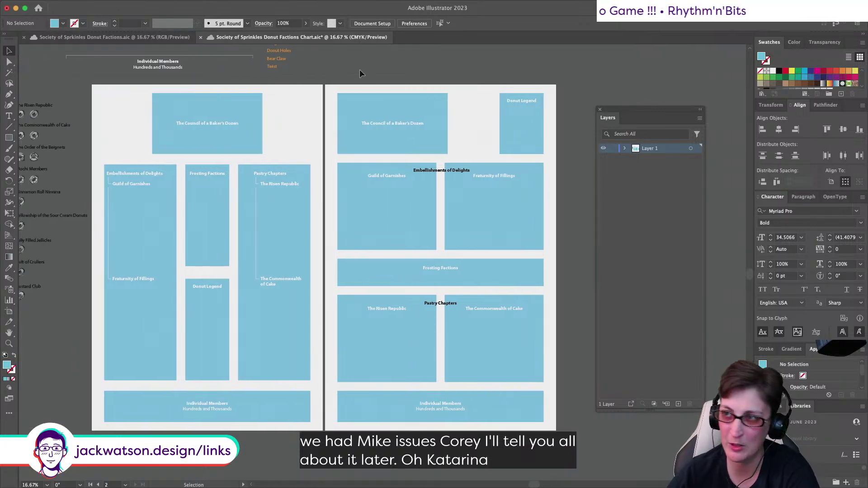
key(super+minus)
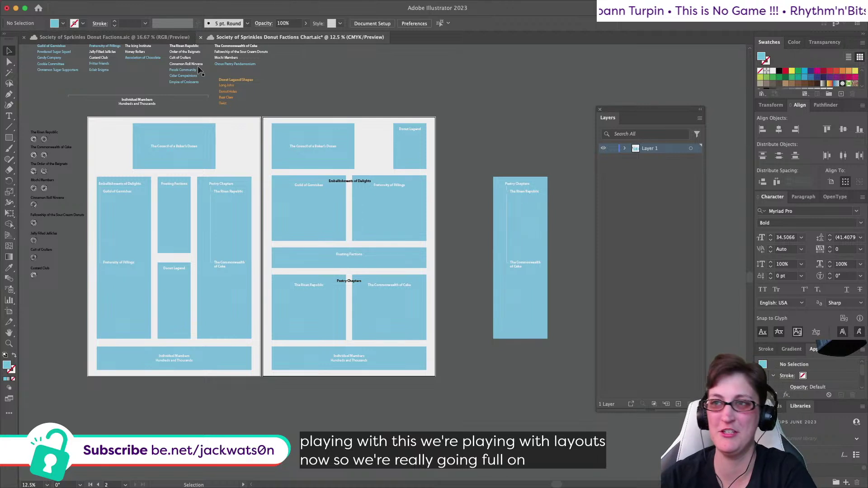
scroll(208, 88, up, 3)
scroll(208, 88, left, 3)
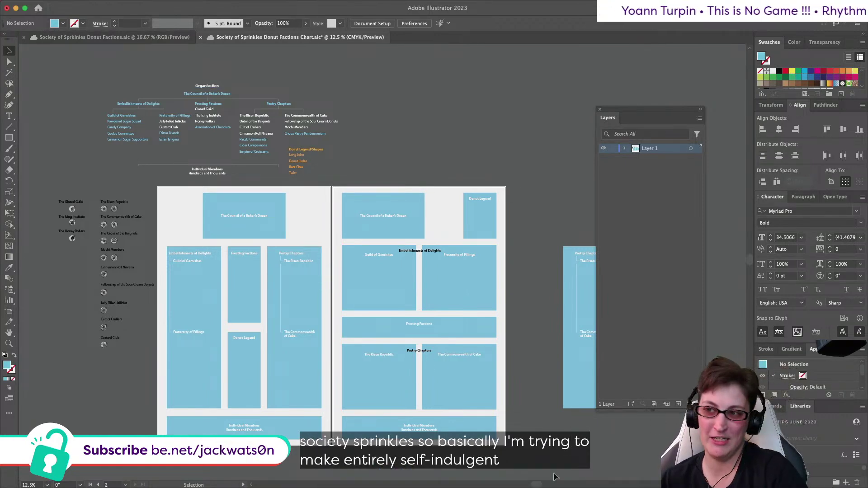
scroll(243, 360, up, 1)
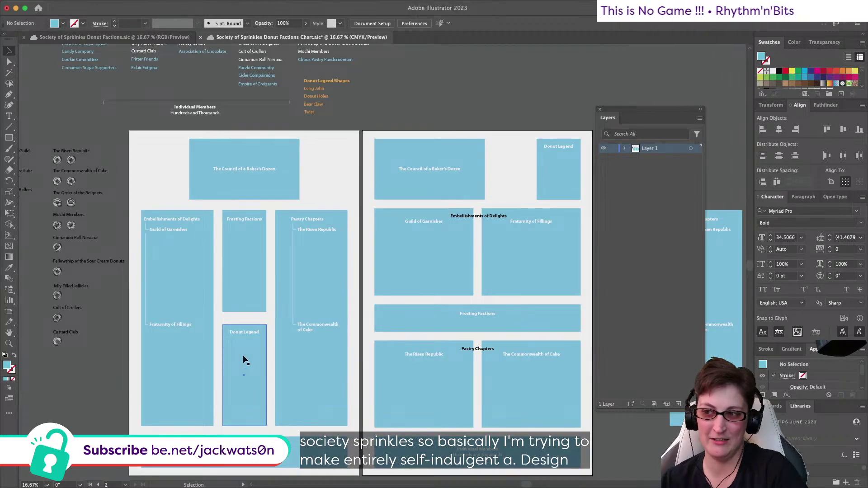
scroll(244, 360, up, 3)
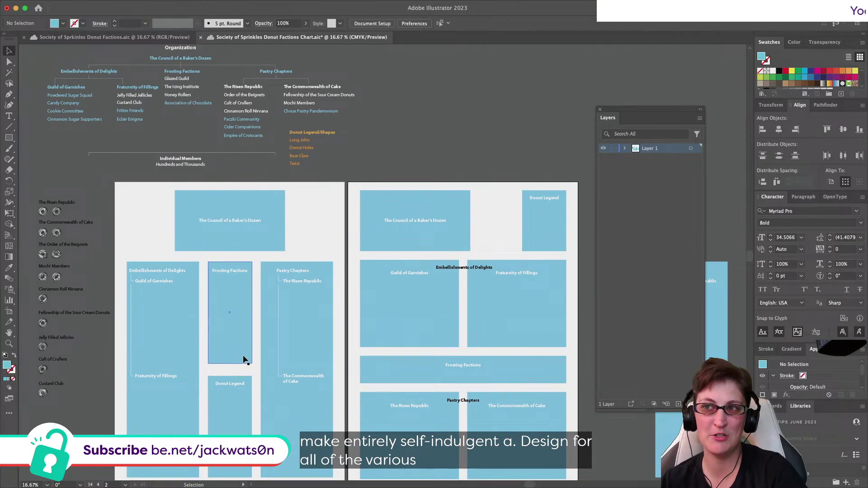
scroll(212, 157, up, 3)
scroll(213, 158, up, 1)
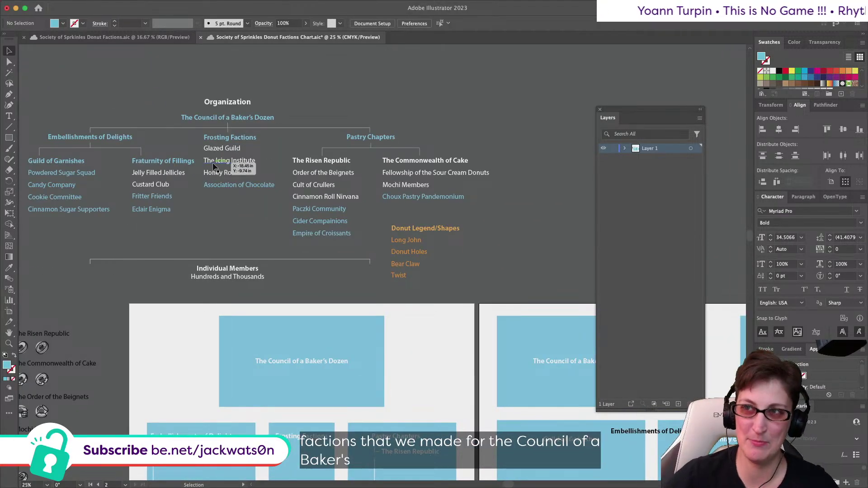
scroll(212, 167, down, 1)
Step: Look at the original organization structure in the Society of Sprinkles Donut Factions document, and return to the Donut Factions Chart document
click(127, 38)
scroll(351, 159, up, 3)
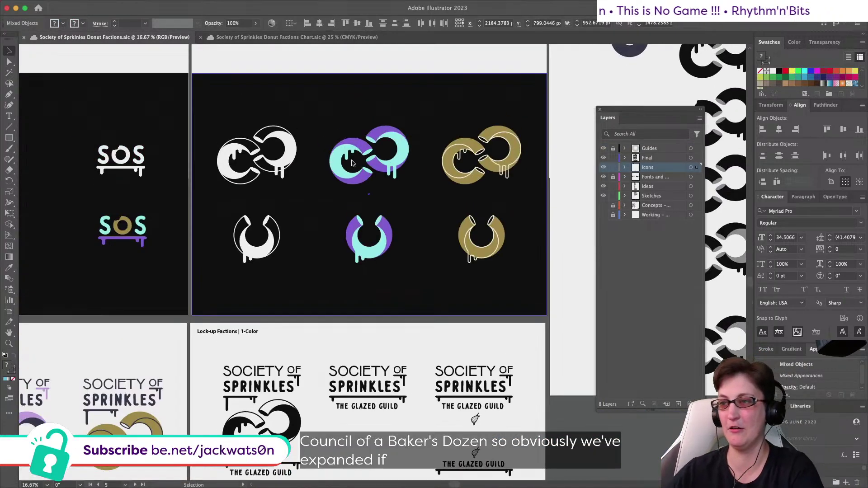
scroll(352, 159, down, 2)
scroll(348, 219, up, 3)
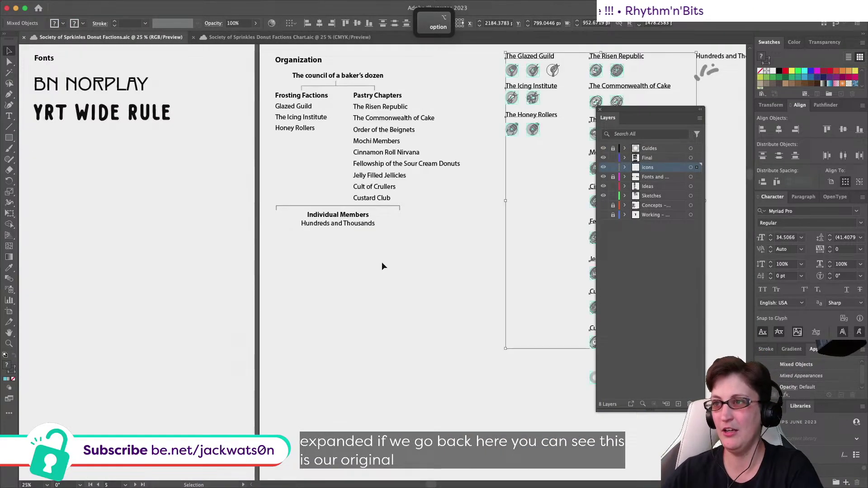
scroll(382, 262, up, 1)
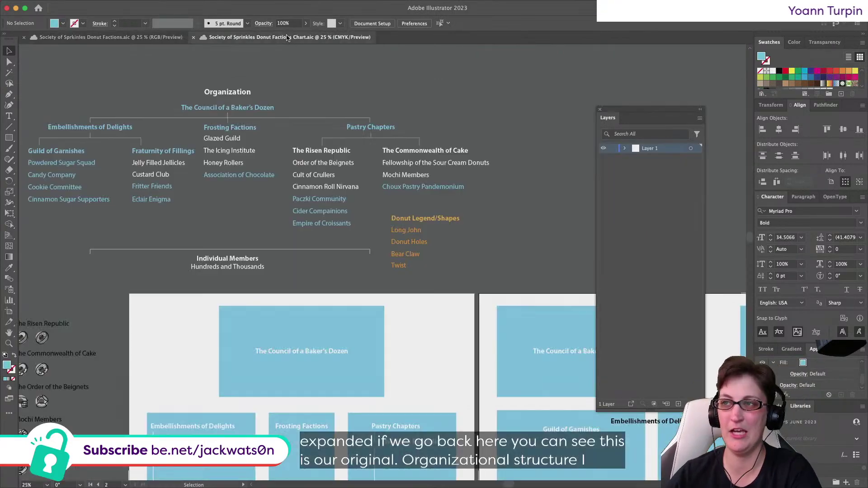
click(287, 38)
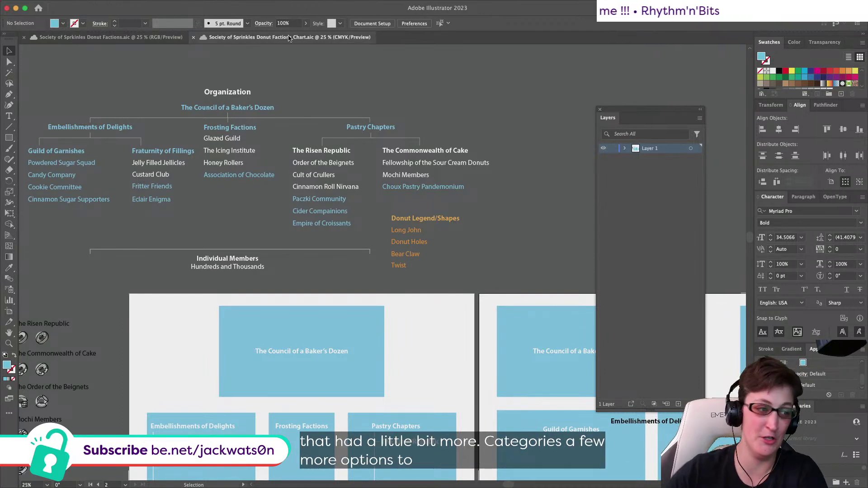
Step: Examine the expanded faction lists and the orange Donut Legend/Shapes list in the organization chart
scroll(269, 199, left, 5)
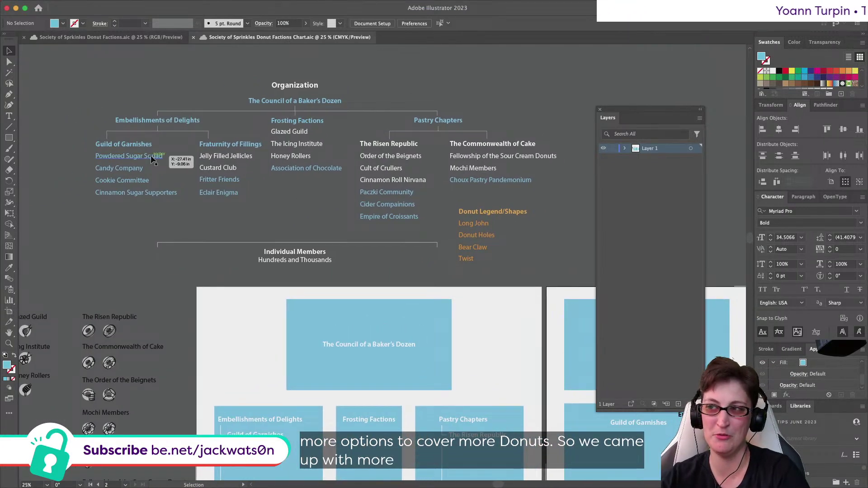
scroll(174, 209, left, 10)
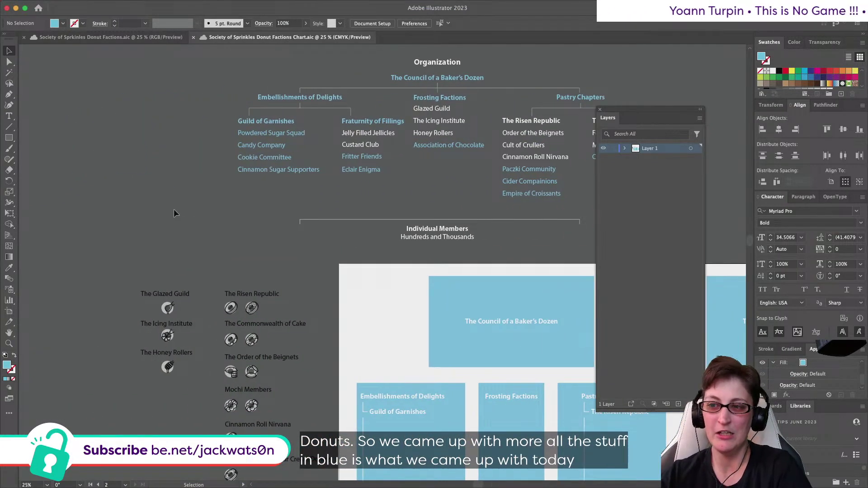
scroll(174, 208, right, 4)
scroll(174, 209, right, 10)
scroll(173, 209, up, 4)
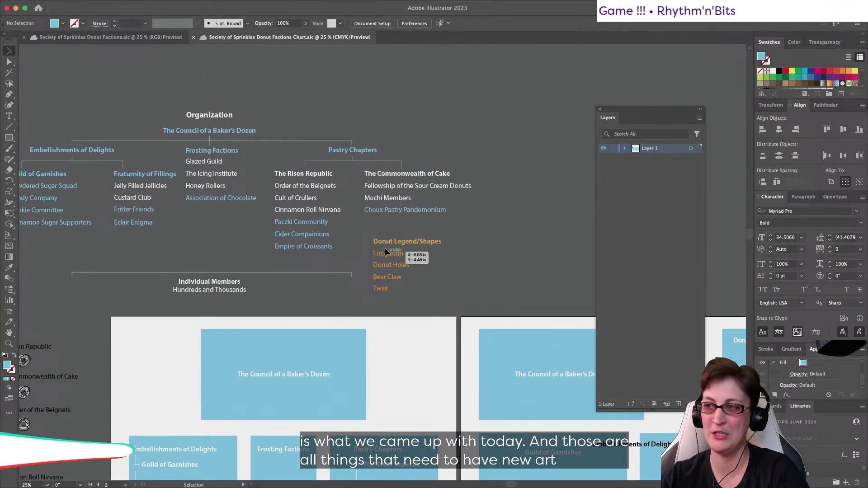
drag(476, 297, 476, 297)
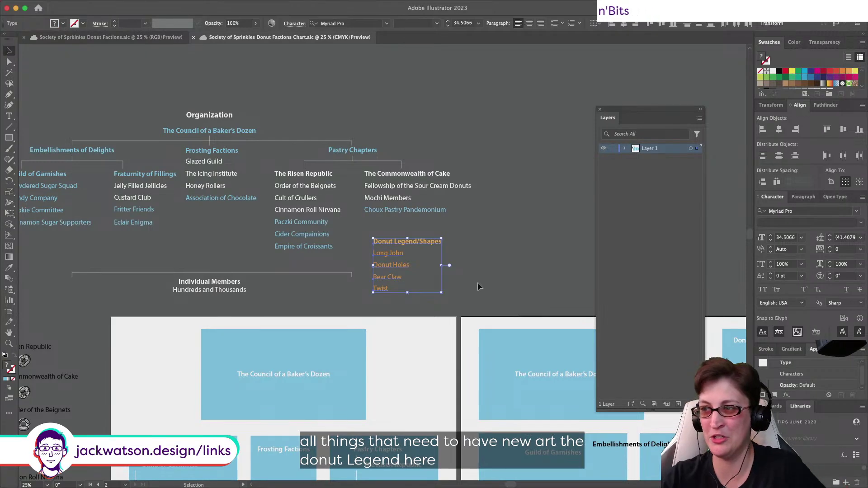
click(478, 281)
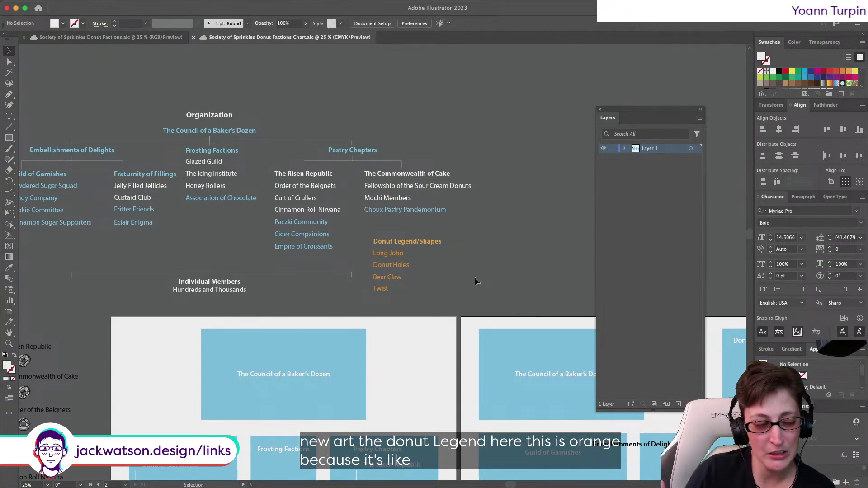
Step: Examine the first artboard's column layout against the organization chart, from the Council box down to Individual Members
scroll(475, 281, down, 10)
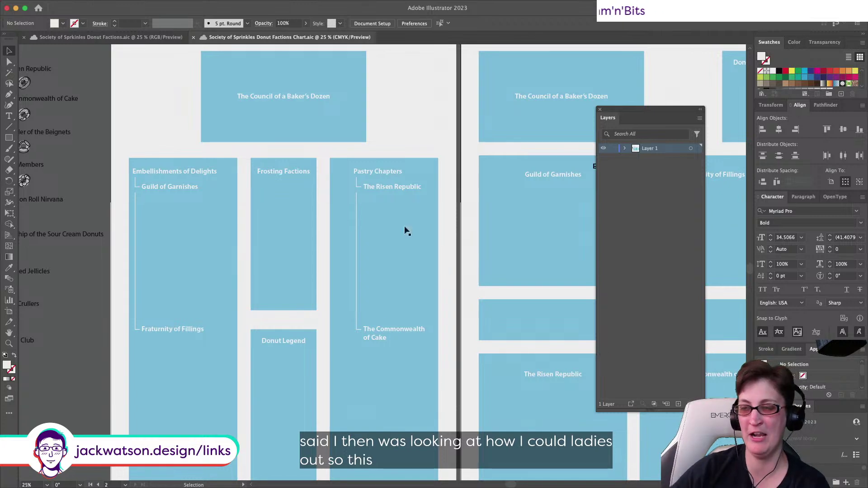
scroll(367, 200, up, 3)
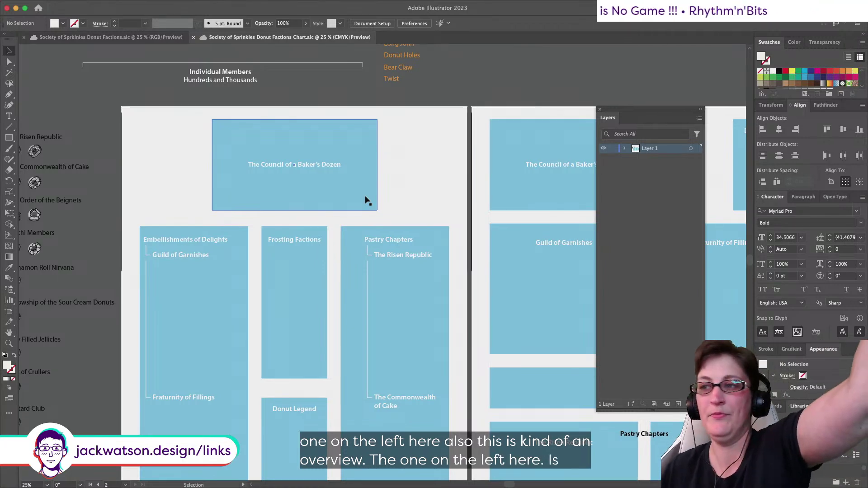
scroll(365, 199, down, 1)
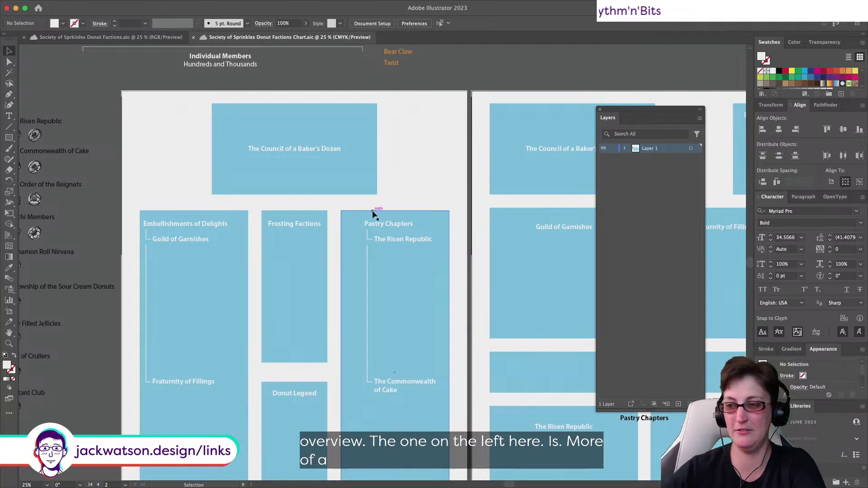
scroll(378, 228, left, 2)
scroll(378, 226, down, 1)
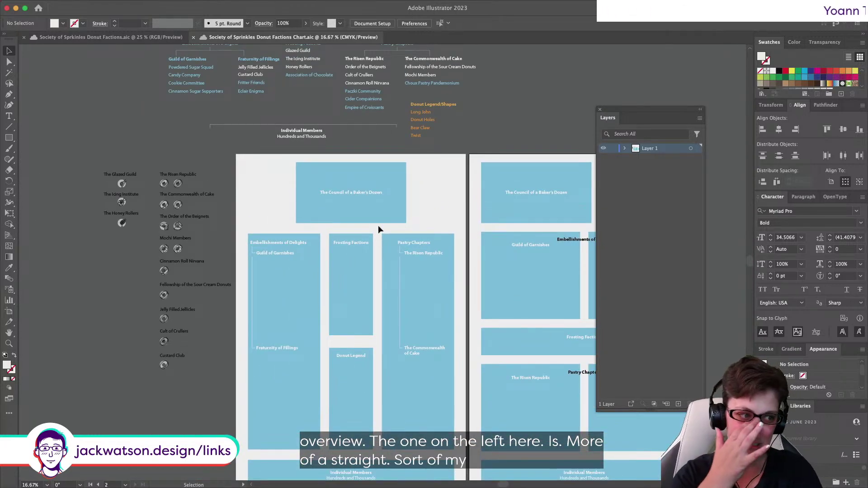
scroll(378, 226, up, 2)
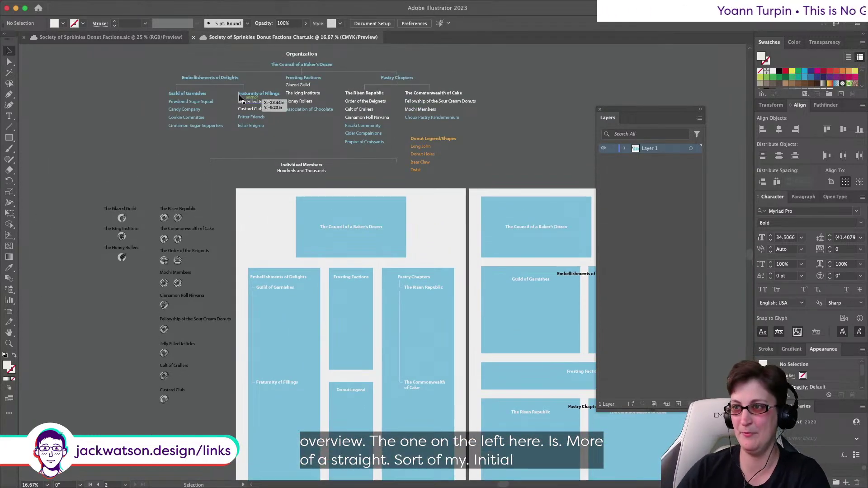
scroll(254, 101, down, 4)
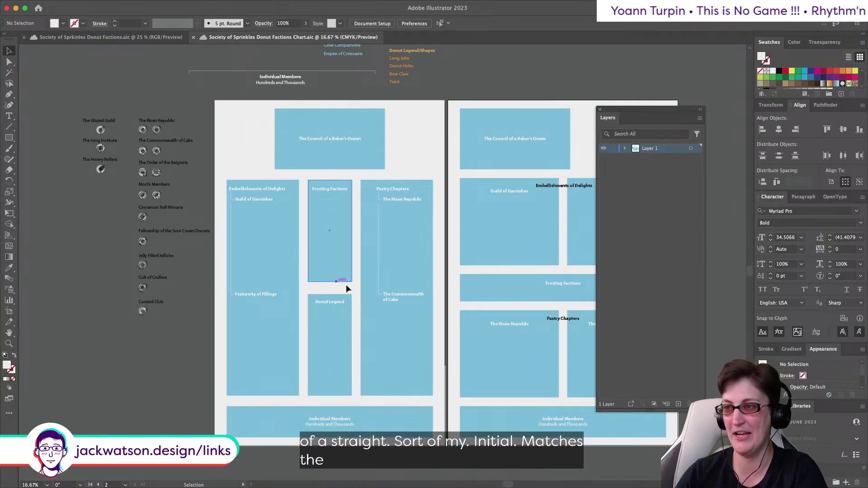
scroll(346, 285, up, 2)
scroll(346, 285, down, 1)
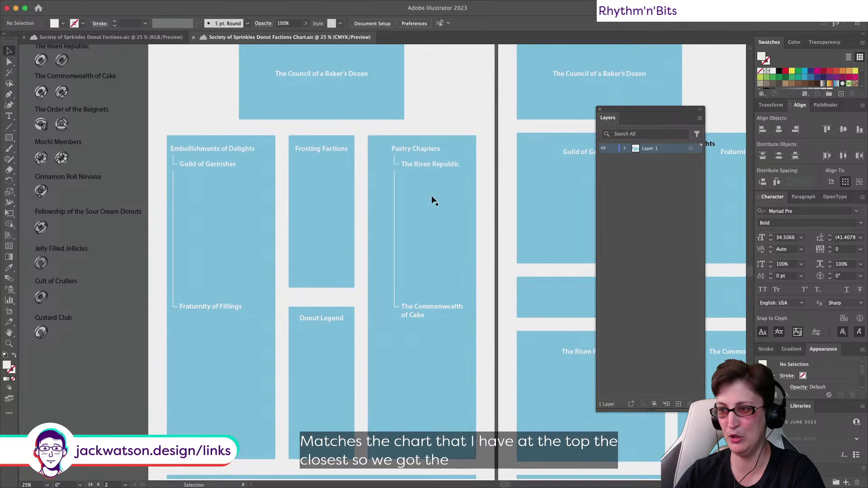
scroll(407, 198, down, 3)
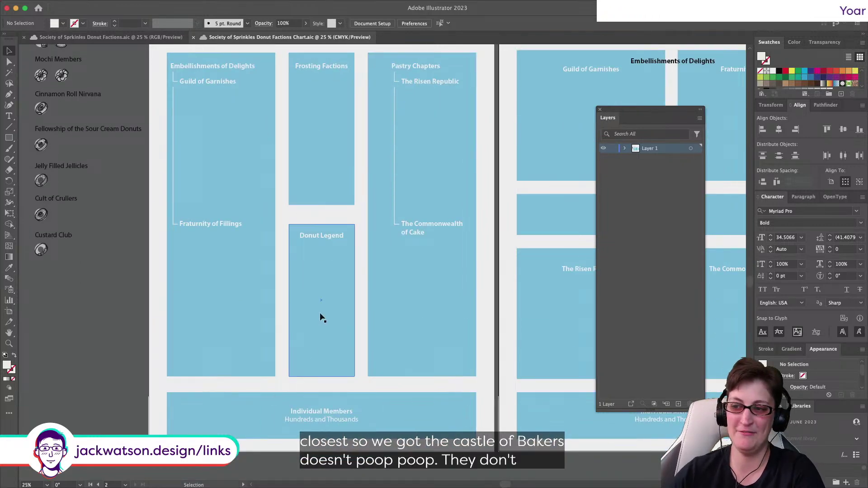
scroll(321, 370, down, 3)
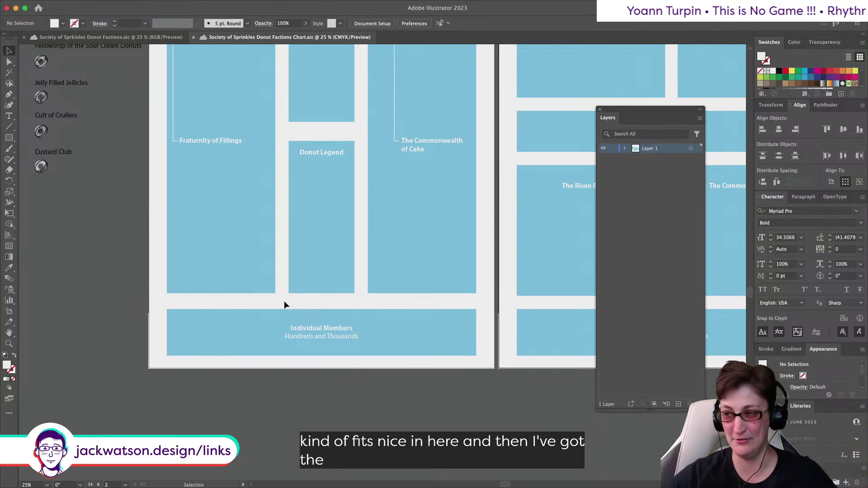
Step: Examine the second artboard's horizontal section layout, including the Council and Donut Legend boxes
scroll(285, 302, right, 9)
scroll(285, 302, up, 8)
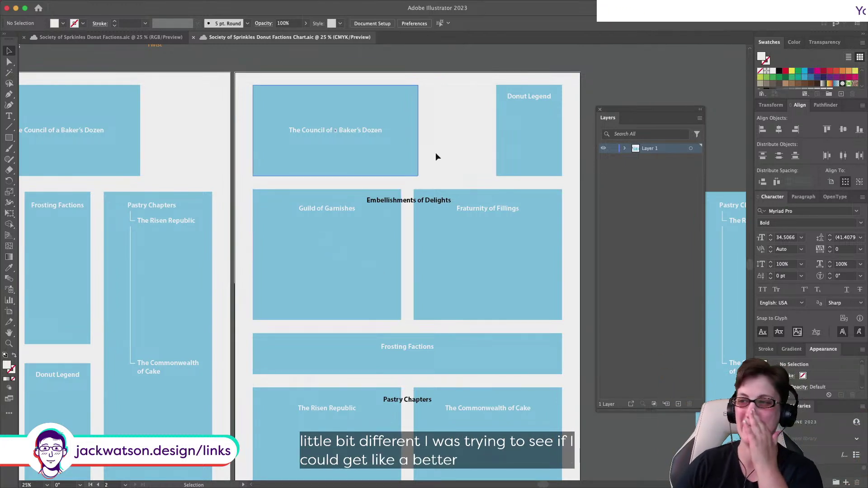
scroll(538, 244, down, 2)
scroll(370, 340, down, 2)
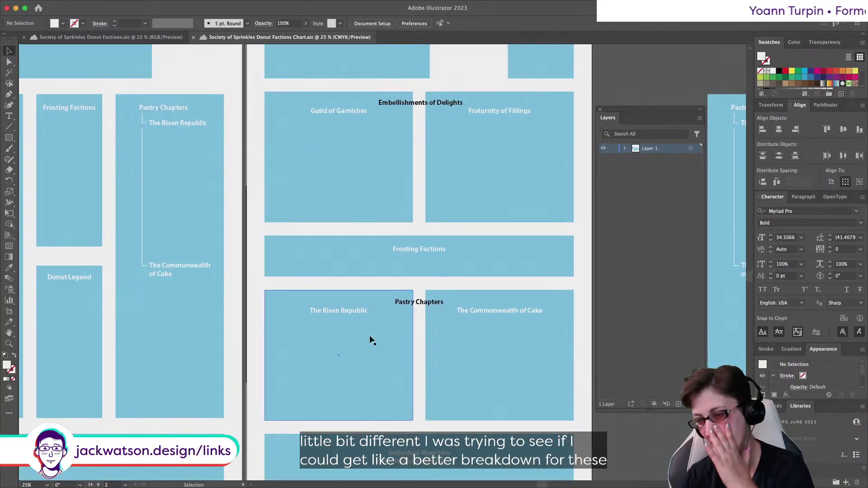
scroll(370, 340, up, 4)
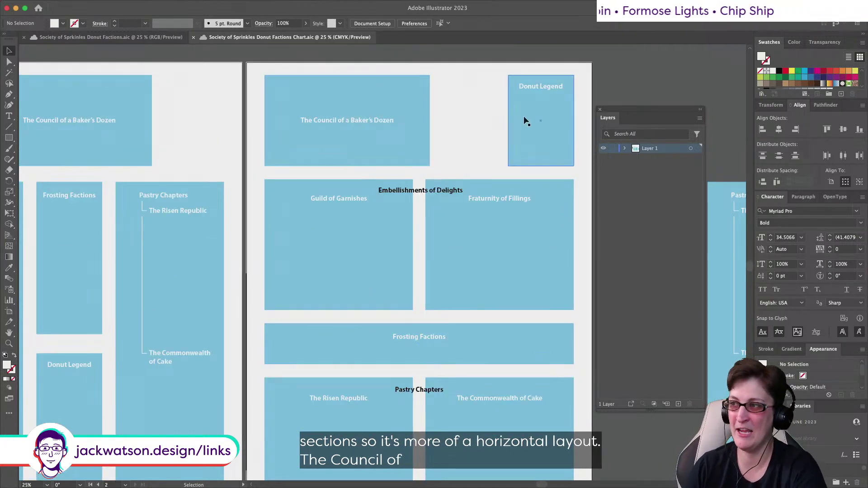
scroll(505, 127, down, 1)
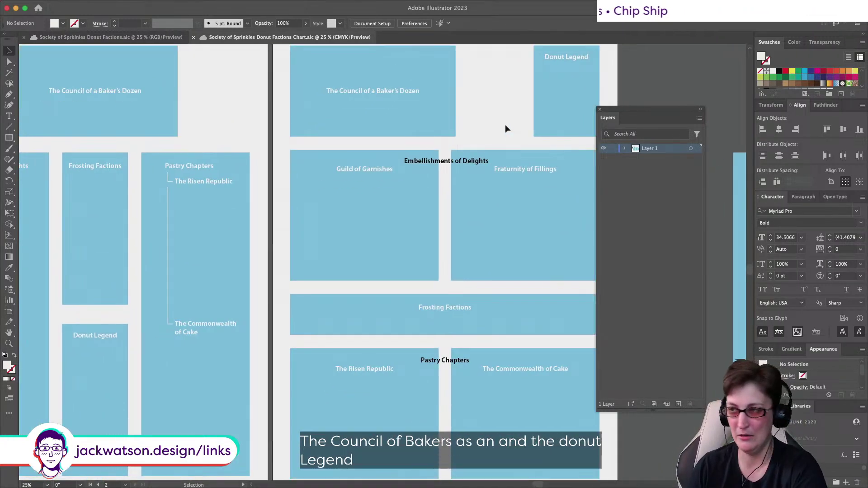
scroll(506, 124, up, 1)
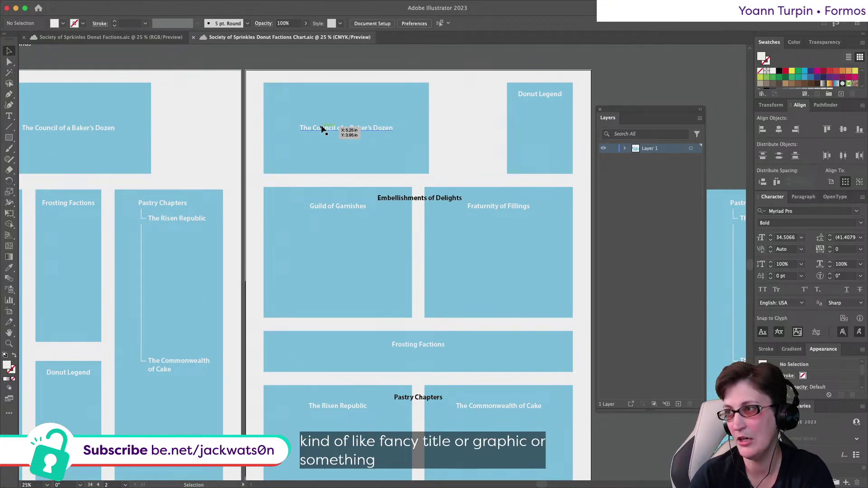
Step: Examine the second artboard's section order, from the Council and Donut Legend boxes down to Individual Members
scroll(324, 129, right, 5)
scroll(324, 130, down, 2)
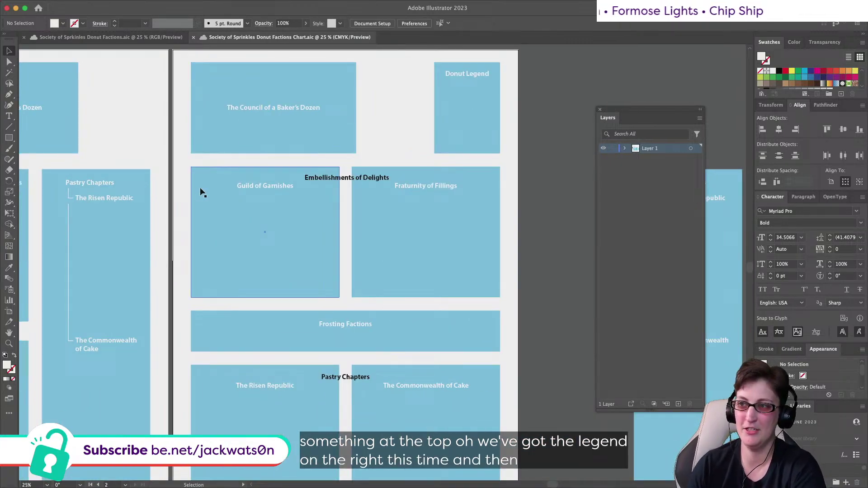
scroll(393, 229, down, 4)
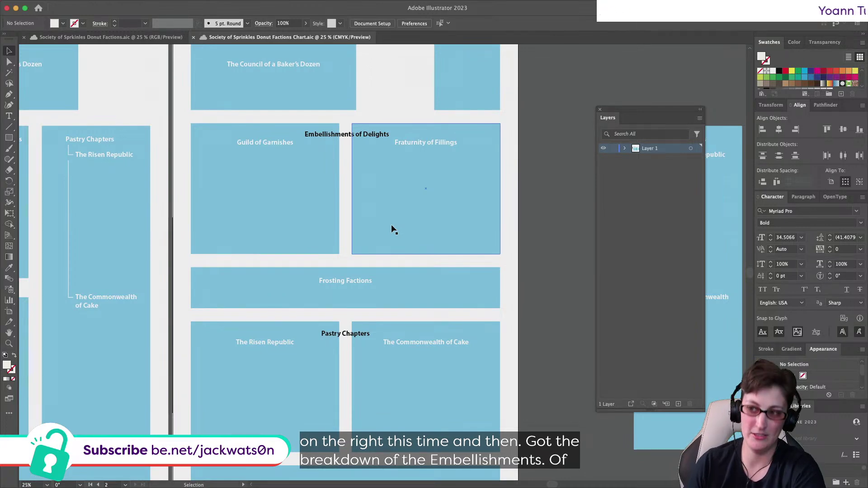
scroll(392, 225, down, 8)
scroll(392, 225, left, 4)
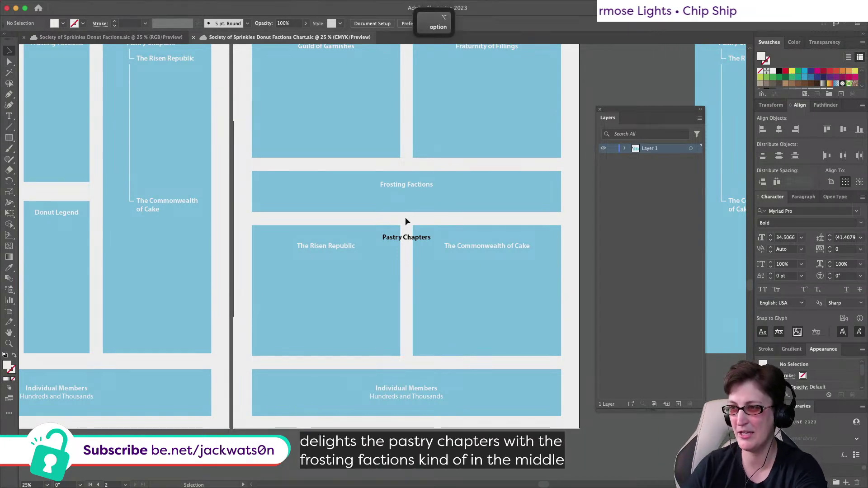
scroll(405, 217, up, 3)
scroll(405, 217, down, 1)
scroll(362, 184, right, 2)
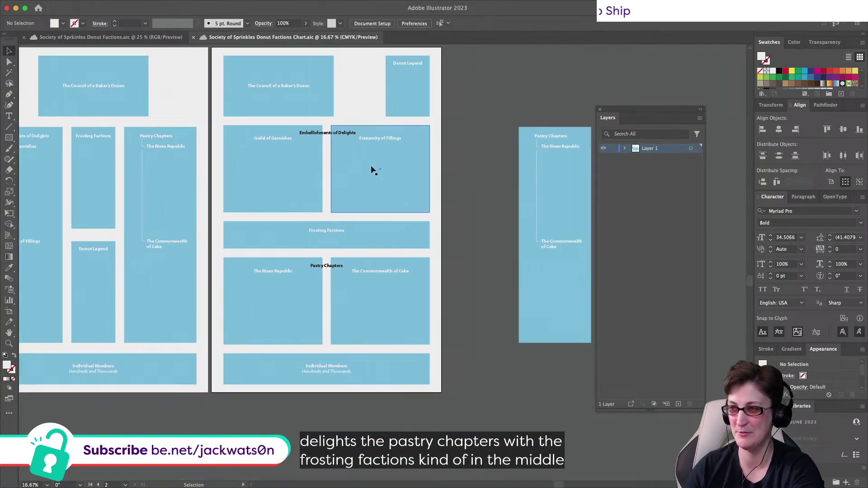
Step: Swap the Pastry Chapters and Embellishments of Delights sections on the second artboard, placing Pastry Chapters above Frosting Factions
drag(268, 131, 316, 413)
key(super+z)
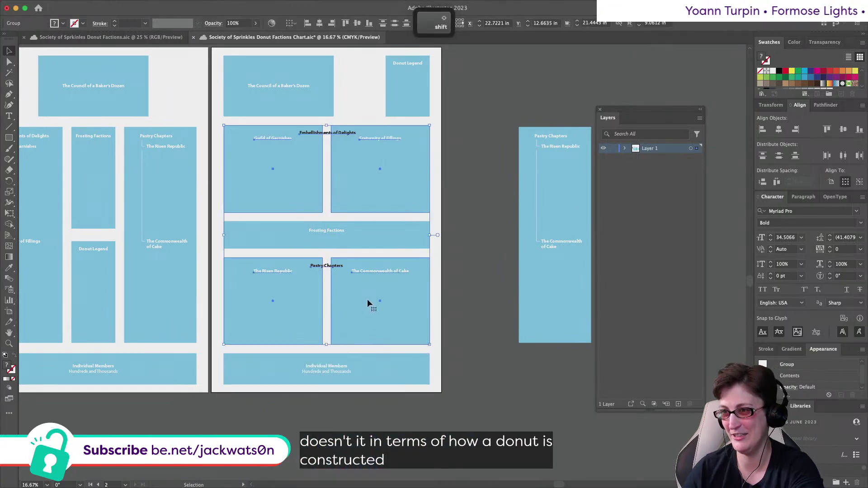
click(363, 305)
click(370, 26)
click(374, 348)
drag(373, 336, 371, 204)
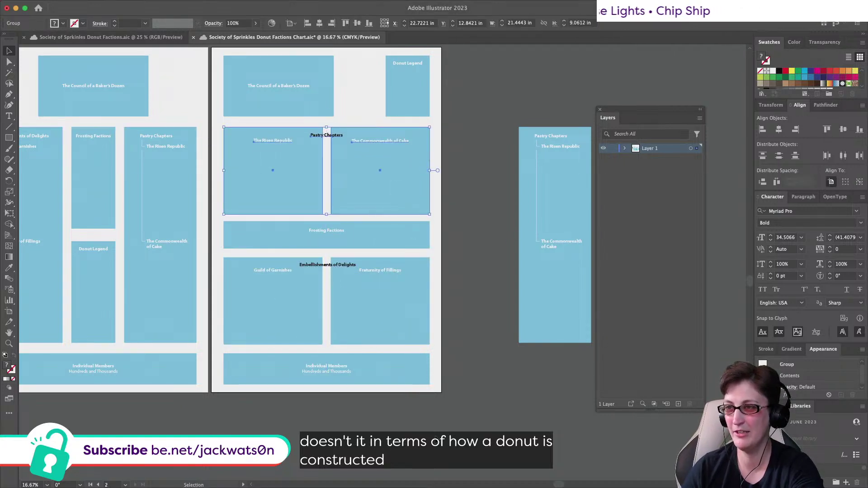
Step: Distribute the second artboard's stacked sections with even vertical spacing, from the Council box to Individual Members
drag(426, 414, 275, 185)
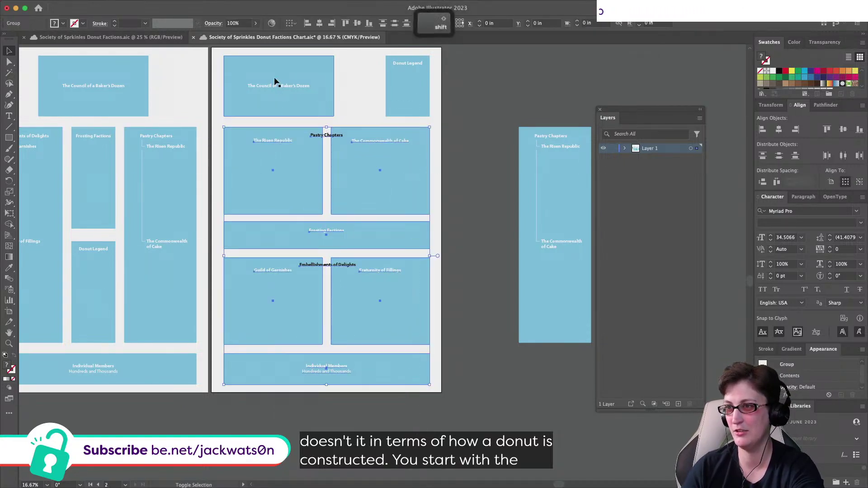
shift+click(319, 72)
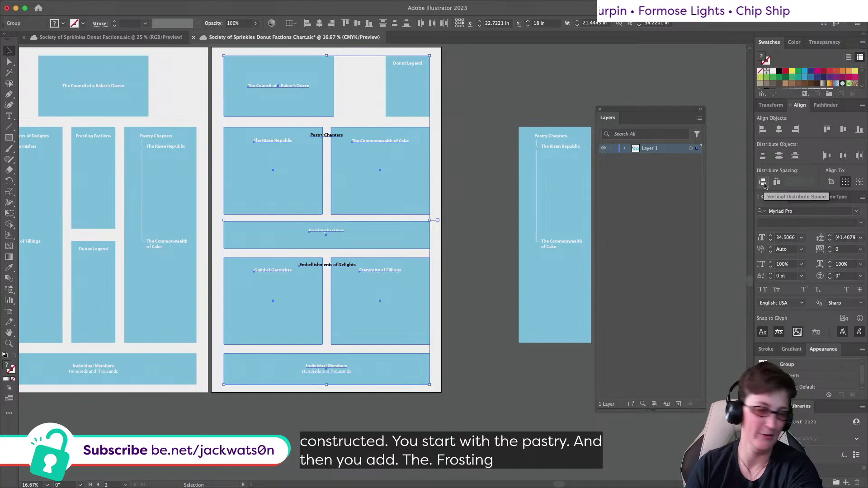
click(763, 182)
click(460, 197)
scroll(460, 197, left, 5)
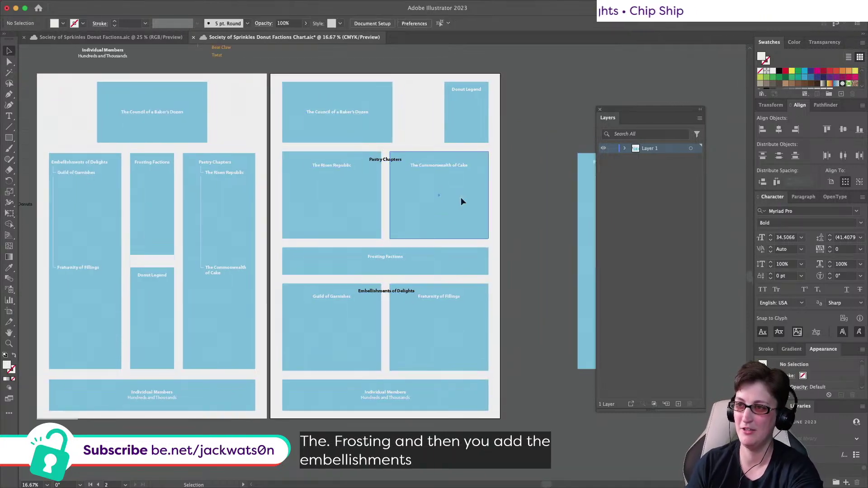
scroll(460, 197, right, 2)
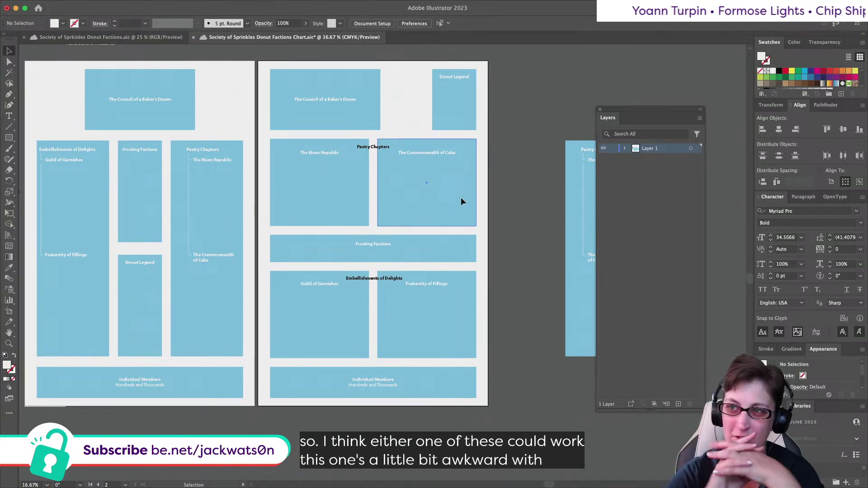
Step: Compare the two artboard layouts with the organization chart and save the document
scroll(217, 189, left, 3)
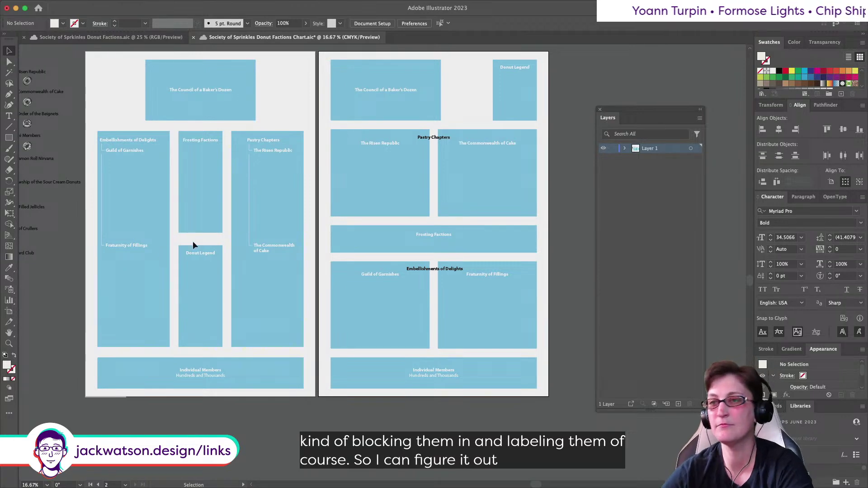
key(super+minus)
scroll(193, 241, up, 5)
scroll(193, 241, left, 3)
key(super+s)
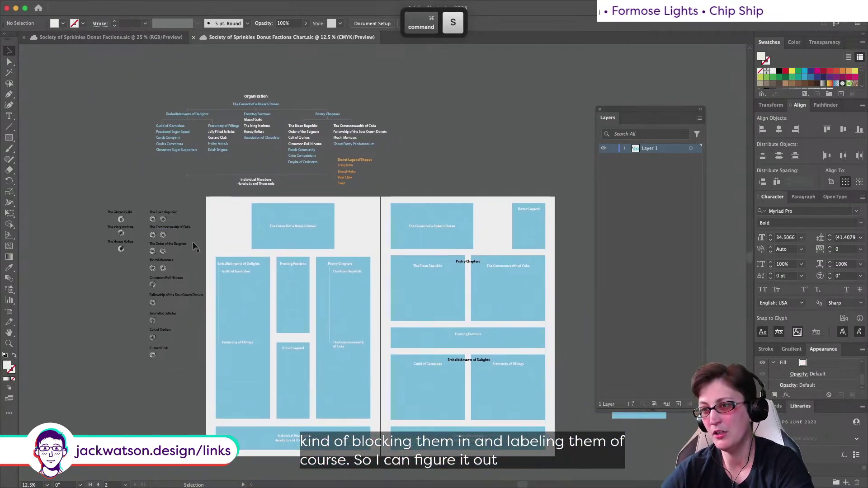
Step: Add a new layer, copy the labelled donut icons beside the artboards, lock Layer 1, and paste the copies onto Layer 2
key(super+equal)
scroll(189, 245, left, 3)
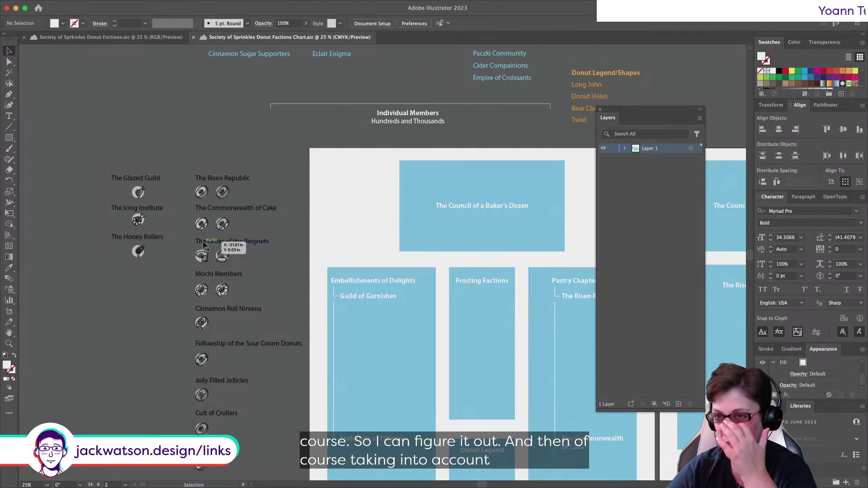
scroll(208, 243, right, 4)
scroll(203, 242, down, 3)
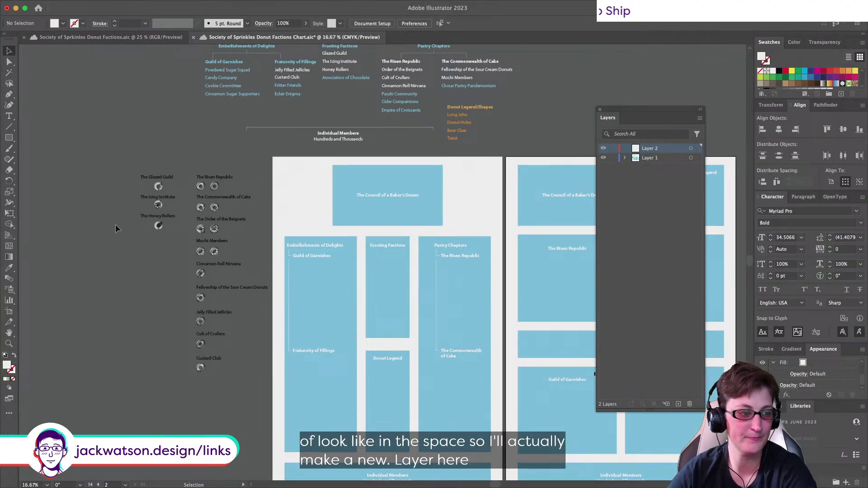
key(super+a)
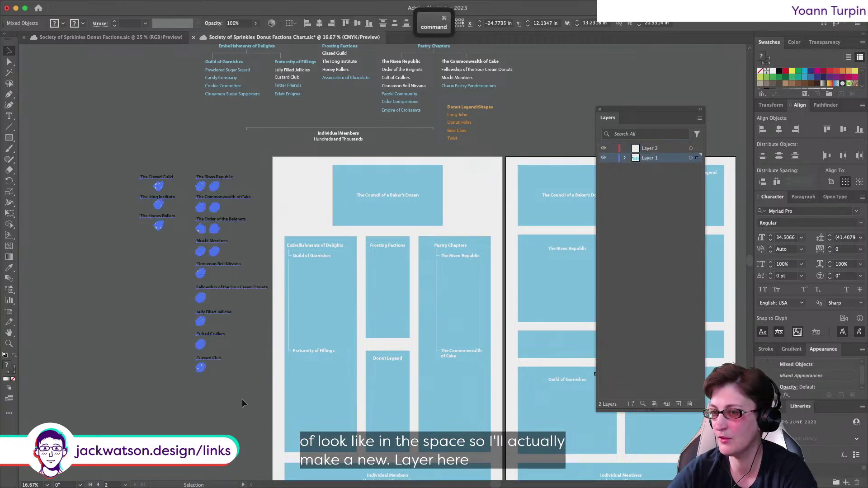
key(super+c)
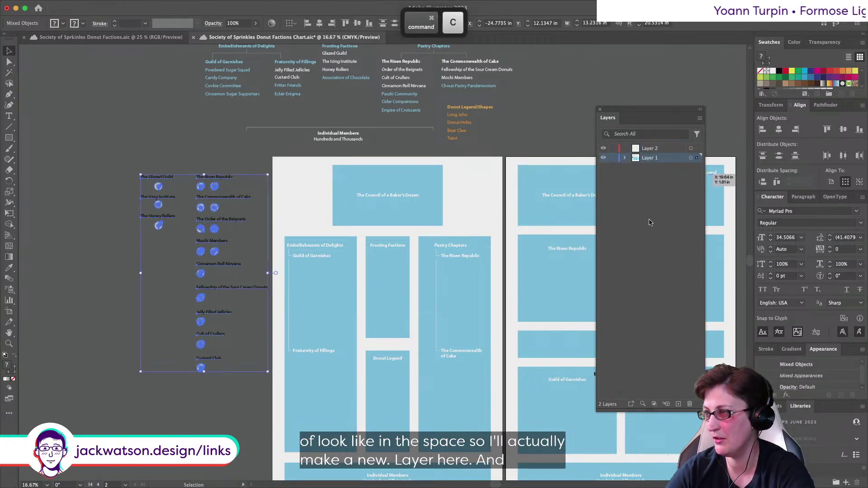
click(614, 157)
click(647, 149)
key(super+v)
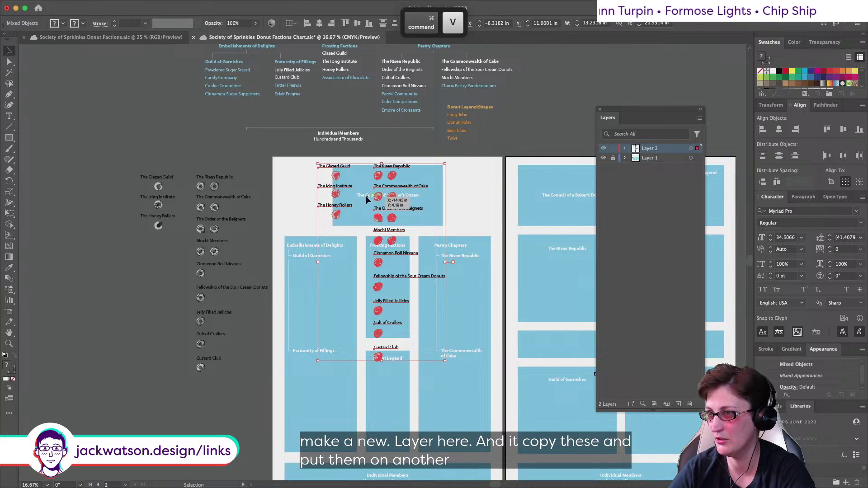
scroll(366, 196, right, 2)
key(super+shift+a)
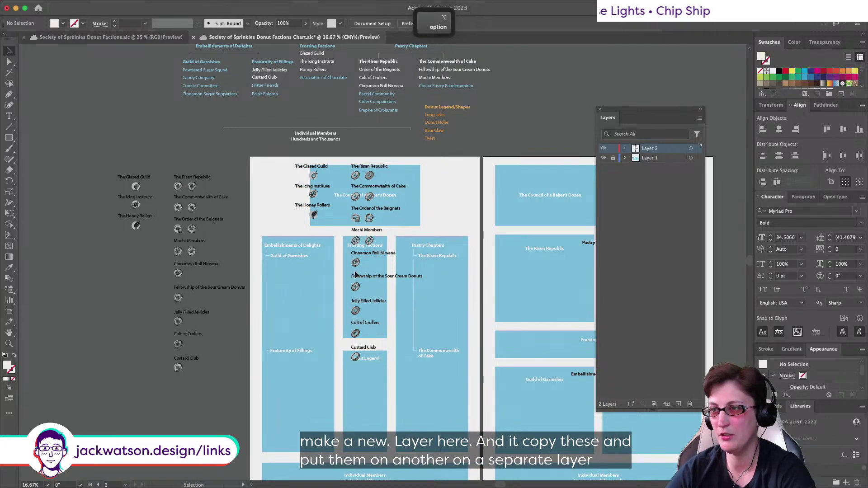
Step: Delete The Commonwealth of Cake label from the copied donut icons on the first artboard
key(super+=)
click(390, 181)
key(BackSpace)
Step: Delete the remaining faction name labels, from The Risen Republic to Custard Club, from the copied donut icons on Layer 2
click(379, 151)
key(BackSpace)
click(281, 150)
key(BackSpace)
click(280, 182)
key(BackSpace)
click(291, 210)
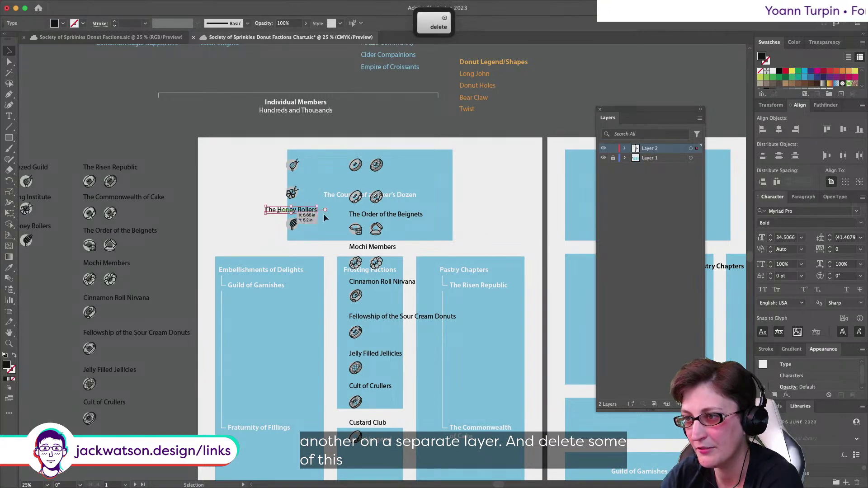
key(BackSpace)
click(417, 215)
key(BackSpace)
click(394, 249)
key(BackSpace)
click(394, 282)
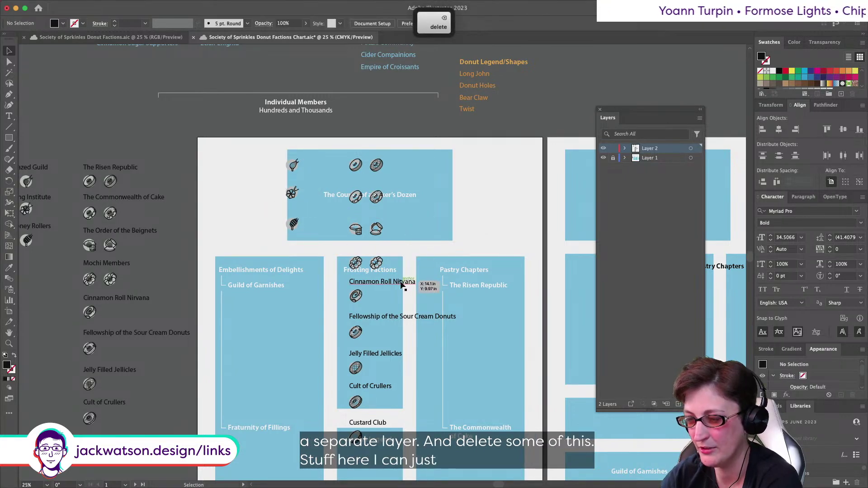
key(BackSpace)
click(420, 319)
key(BackSpace)
click(393, 353)
key(BackSpace)
click(369, 386)
key(BackSpace)
click(367, 422)
key(BackSpace)
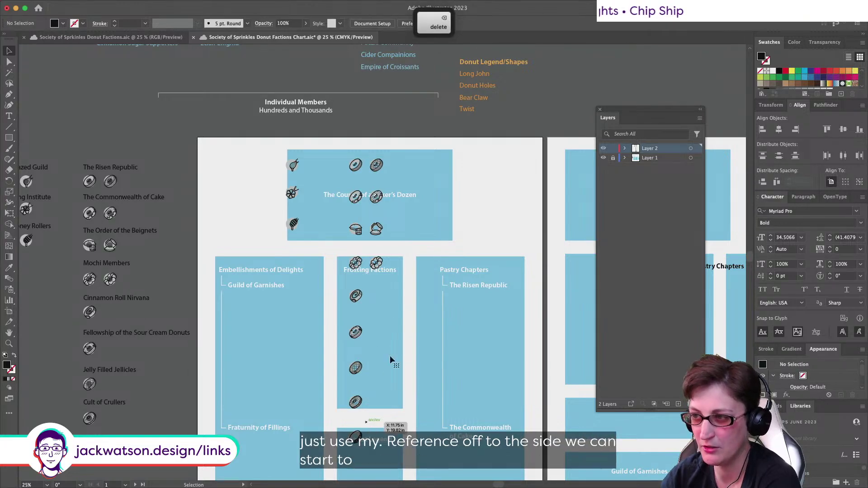
Step: Undo the label deletions on Layer 2 back through The Risen Republic label
scroll(390, 351, down, 3)
scroll(390, 351, left, 5)
scroll(390, 351, right, 5)
scroll(389, 351, up, 1)
key(super+z)
key(super+z)
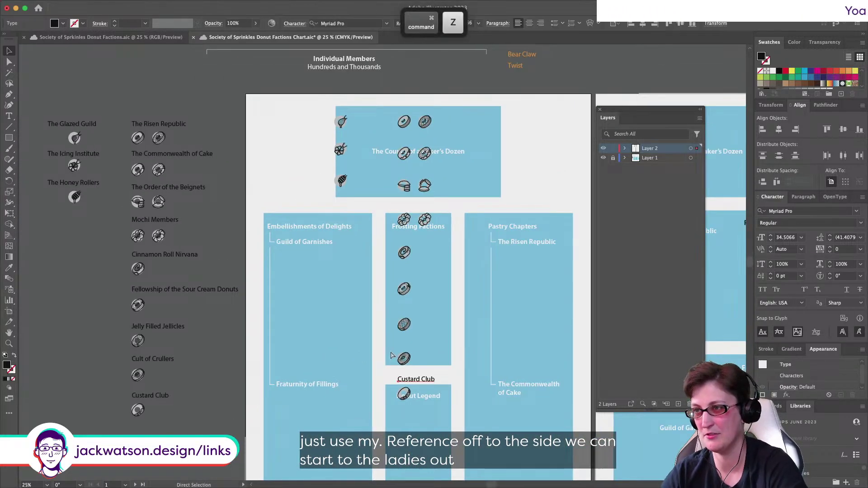
key(super+z)
key(super+z)
key(super+z)
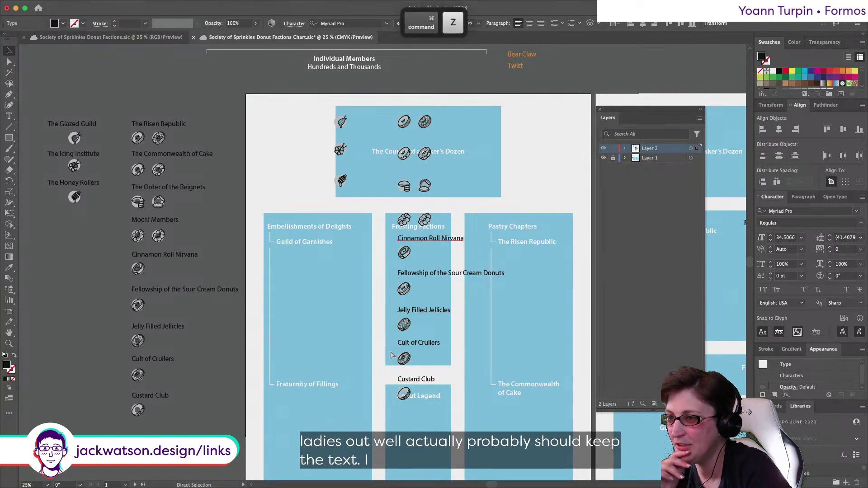
key(super+z)
key(super+z)
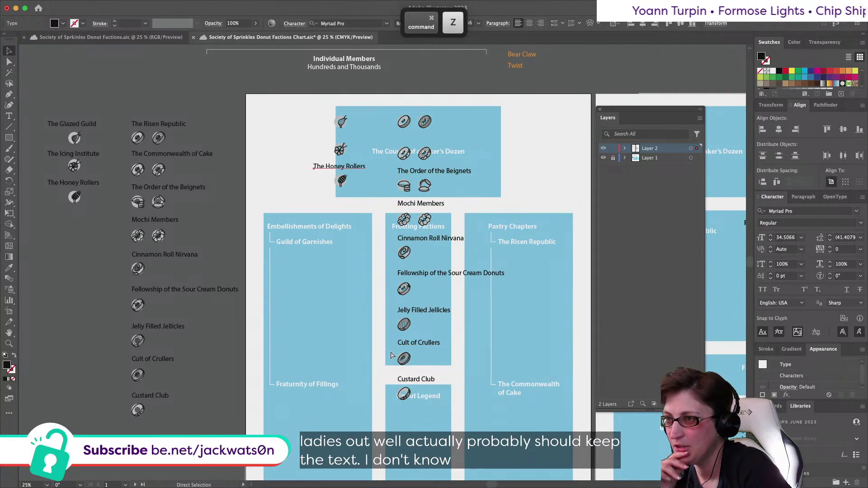
key(super+z)
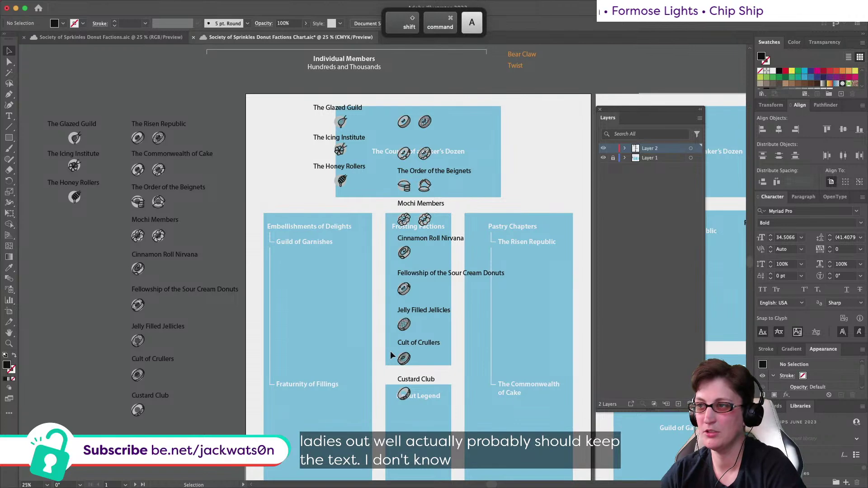
key(super+z)
scroll(443, 294, up, 1)
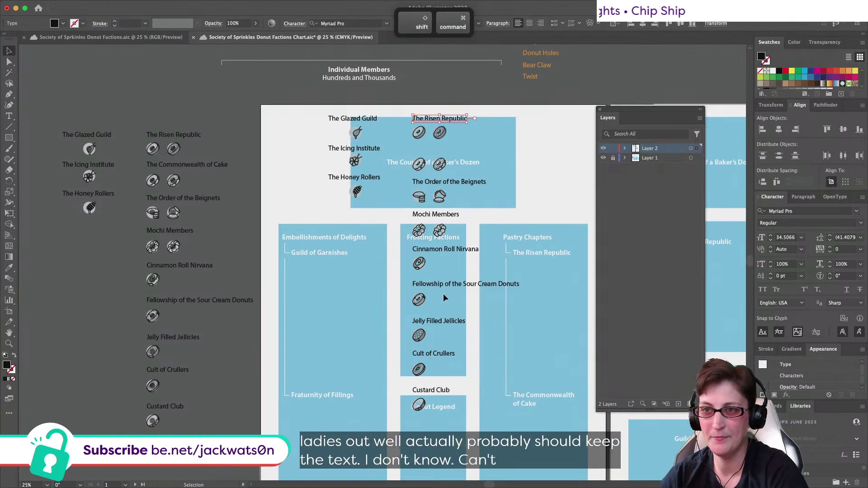
click(252, 170)
scroll(253, 171, up, 4)
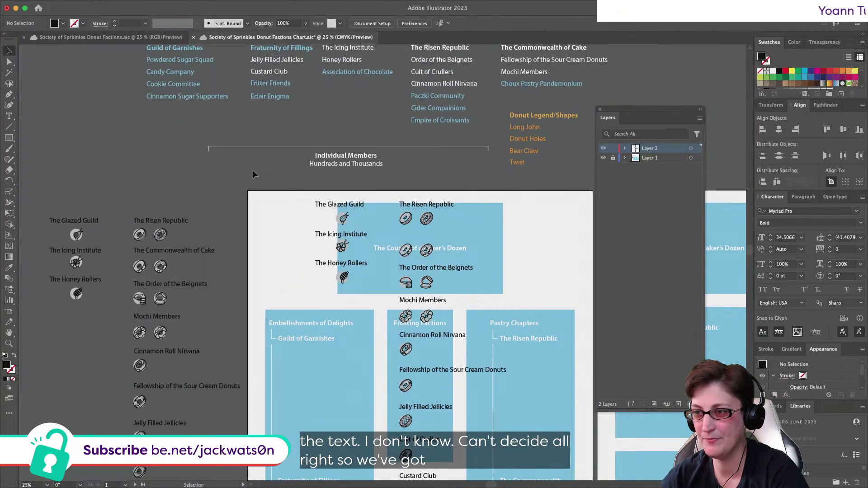
Step: Move the pastry and filling icons aside over Pastry Chapters, and place the Glazed Guild, Icing Institute and Honey Rollers items in the Frosting Factions box
scroll(253, 171, down, 3)
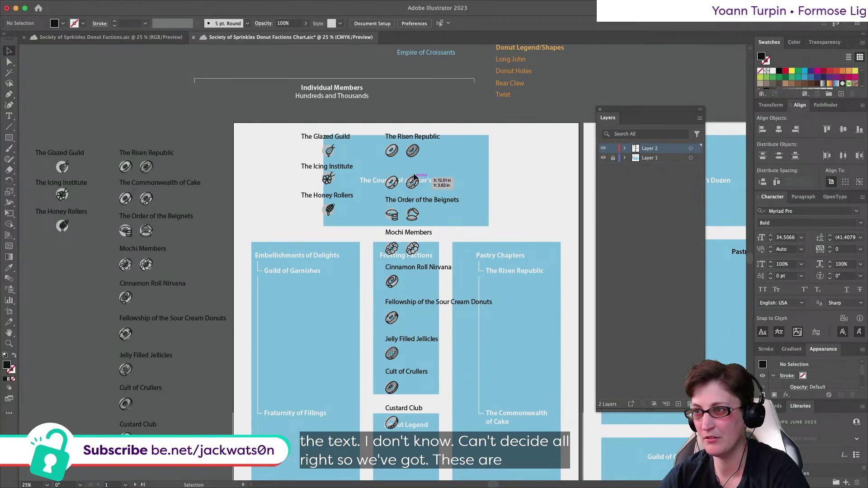
drag(448, 446, 448, 446)
drag(390, 389, 516, 389)
drag(268, 126, 357, 224)
drag(337, 196, 416, 333)
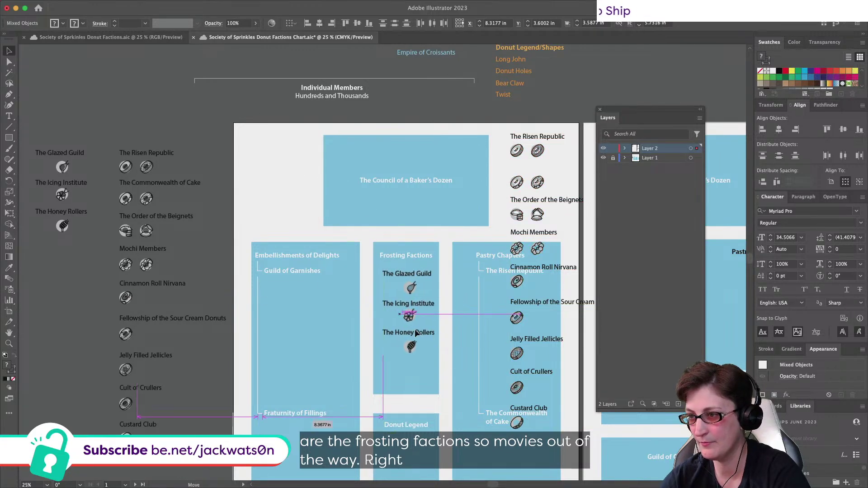
Step: Center-align the three frosting faction labels and icons horizontally, group them, and center the group on the first artboard
click(319, 24)
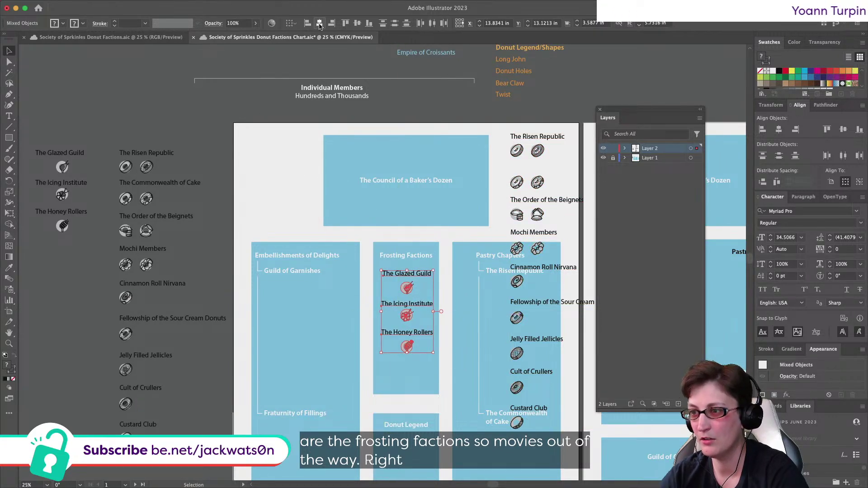
key(super+g)
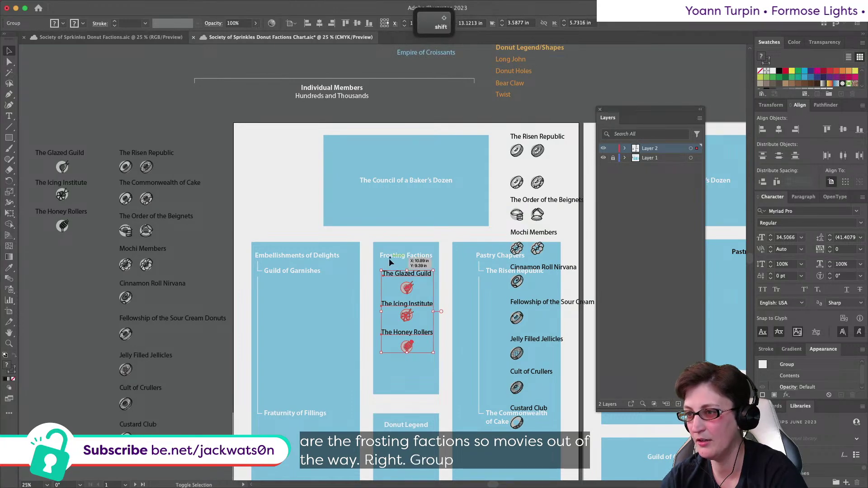
click(308, 24)
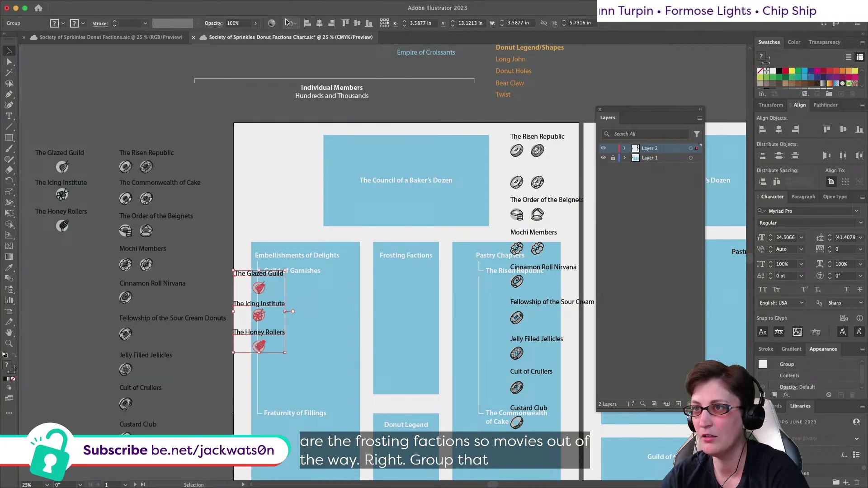
click(320, 24)
Step: Copy the frosting factions group into the second artboard's Frosting Factions box and ungroup the copy
scroll(463, 358, down, 3)
scroll(463, 357, right, 8)
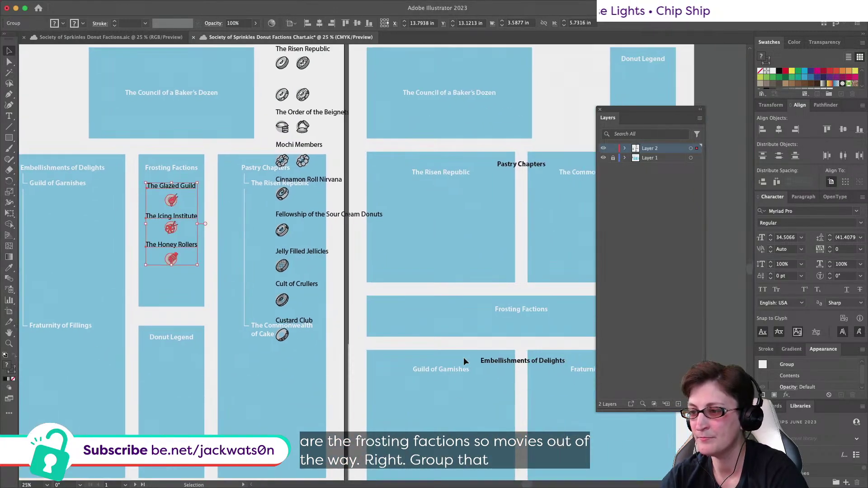
key(super+f)
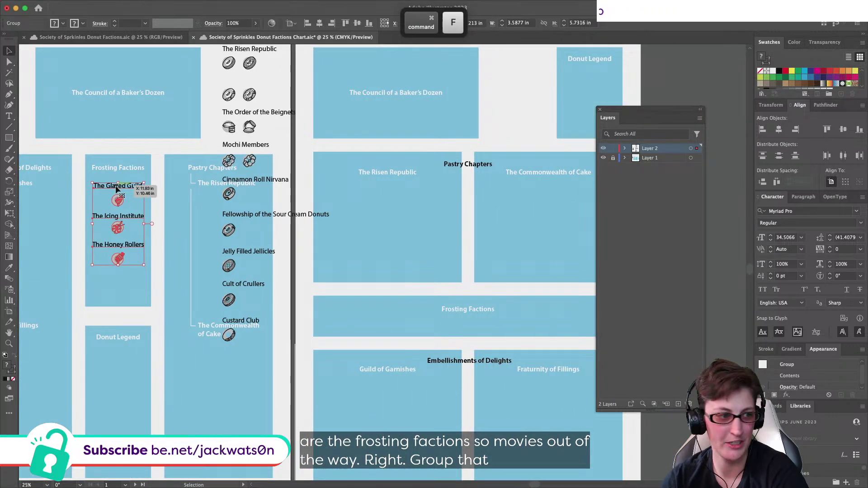
drag(116, 189, 349, 312)
right_click(369, 327)
click(389, 384)
click(349, 281)
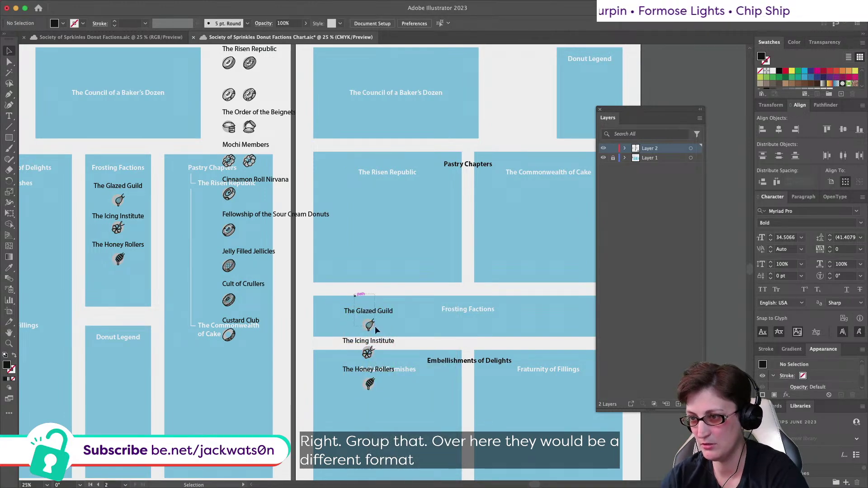
Step: Group each frosting faction label with its icon on the second artboard and line the three groups up in one horizontal row
key(super+g)
drag(378, 337, 341, 342)
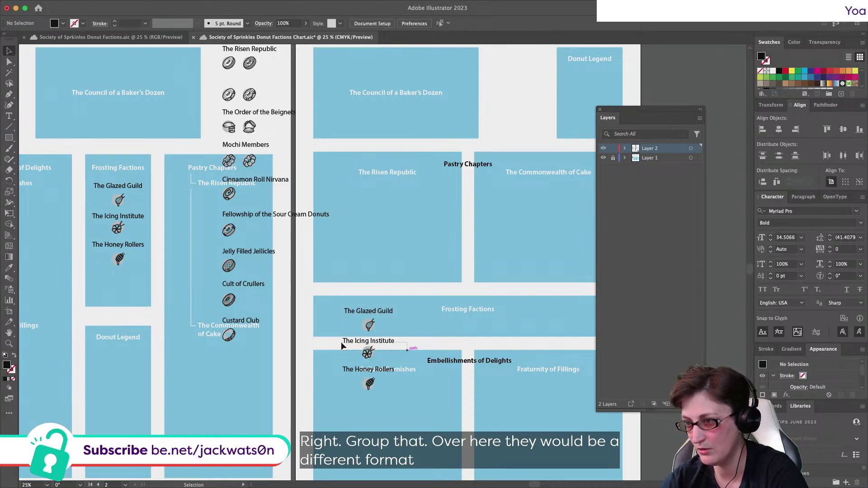
key(super+g)
drag(412, 399, 527, 308)
key(super+g)
drag(357, 352, 424, 322)
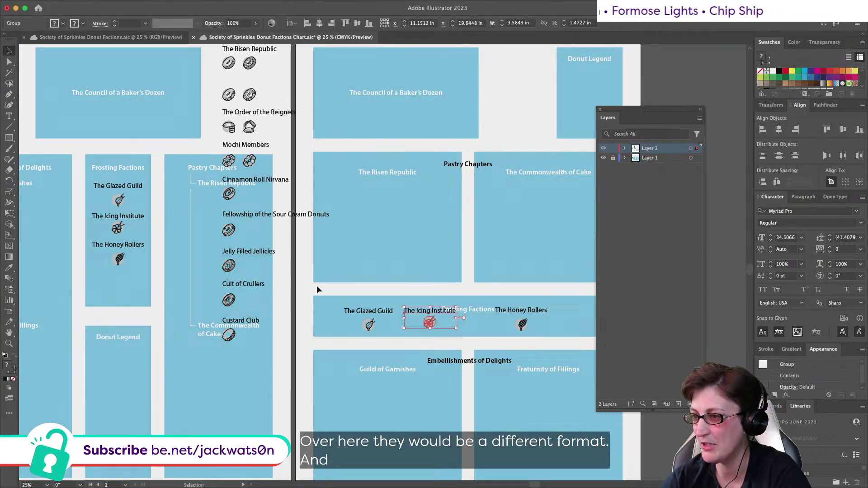
drag(557, 323, 558, 325)
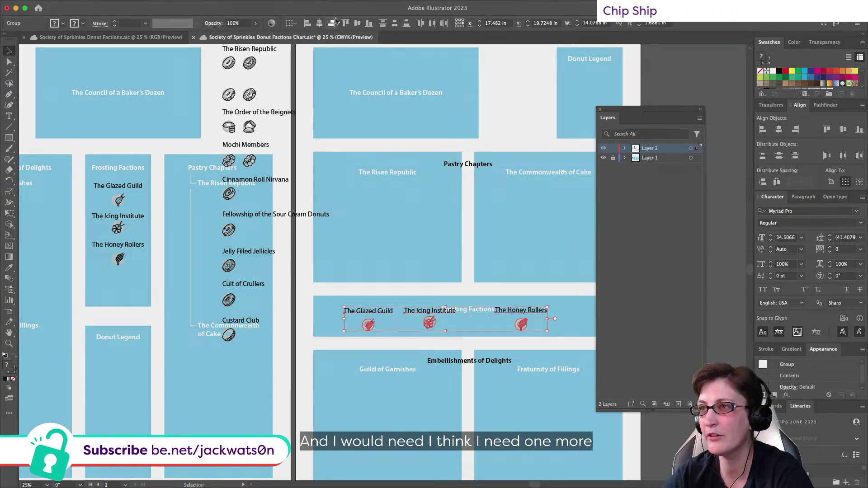
click(357, 24)
Step: Group each label with its icon inside the first artboard's frosting factions group
scroll(354, 188, up, 10)
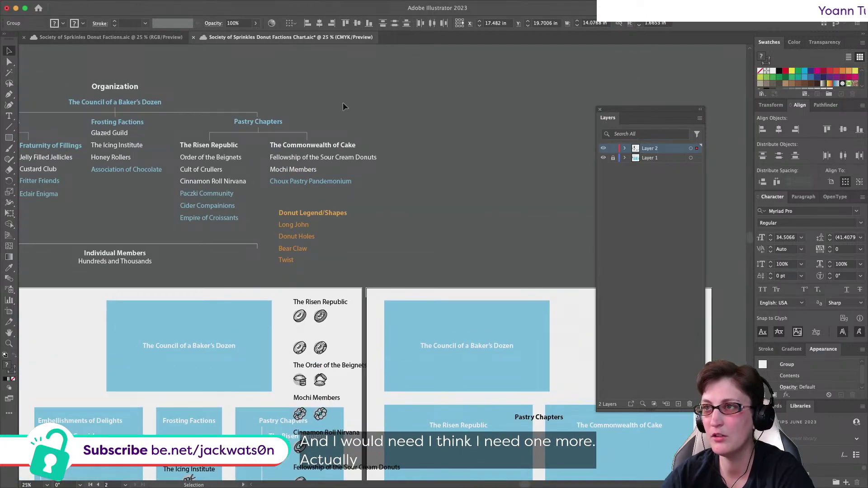
scroll(126, 155, down, 10)
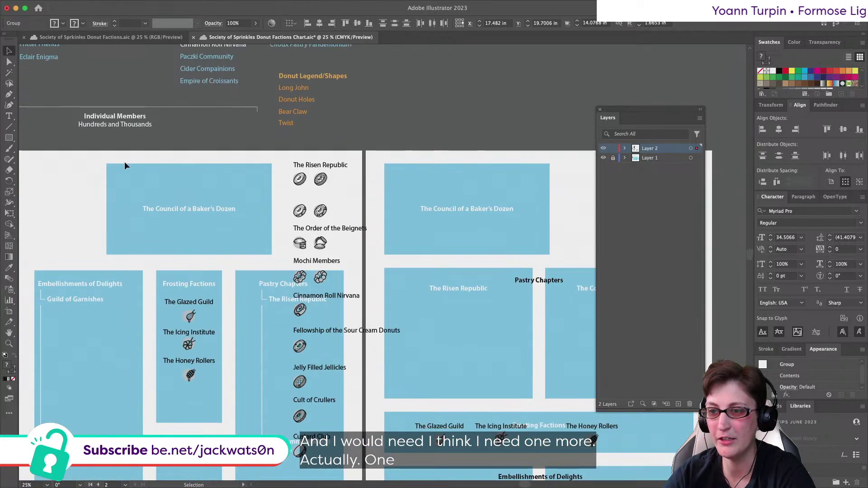
click(190, 277)
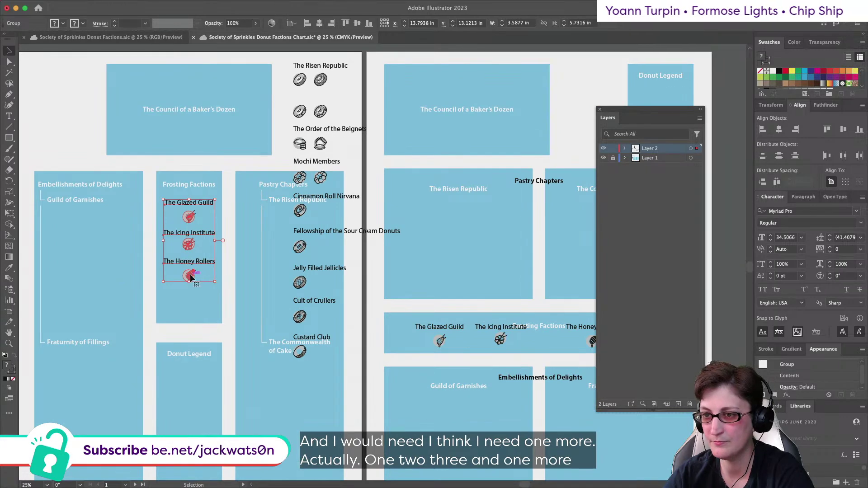
double_click(193, 282)
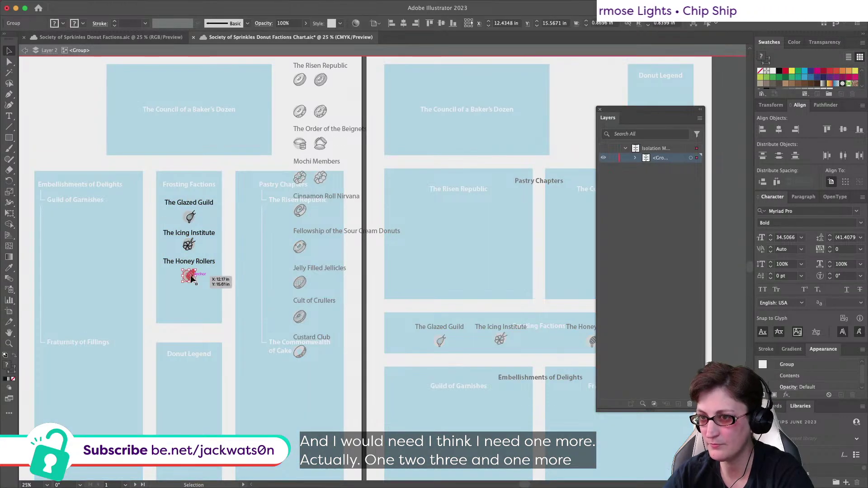
key(super+g)
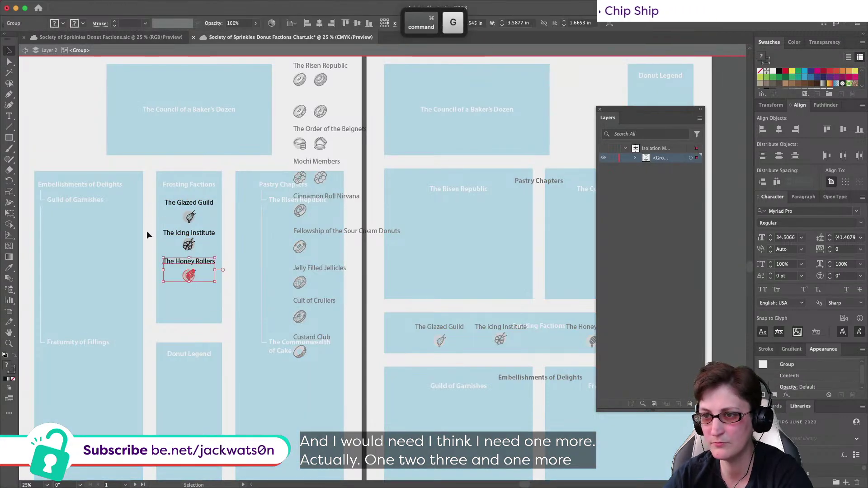
click(193, 244)
drag(190, 244, 155, 230)
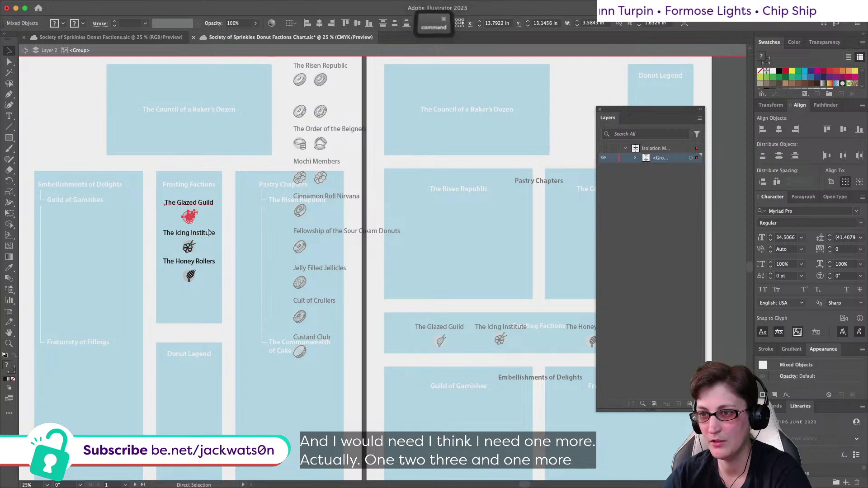
Step: Duplicate The Honey Rollers item as a fourth entry beneath the column and distribute the four items evenly in the vertical direction
super+click(189, 277)
key(super+c)
key(super+f)
drag(190, 277, 222, 332)
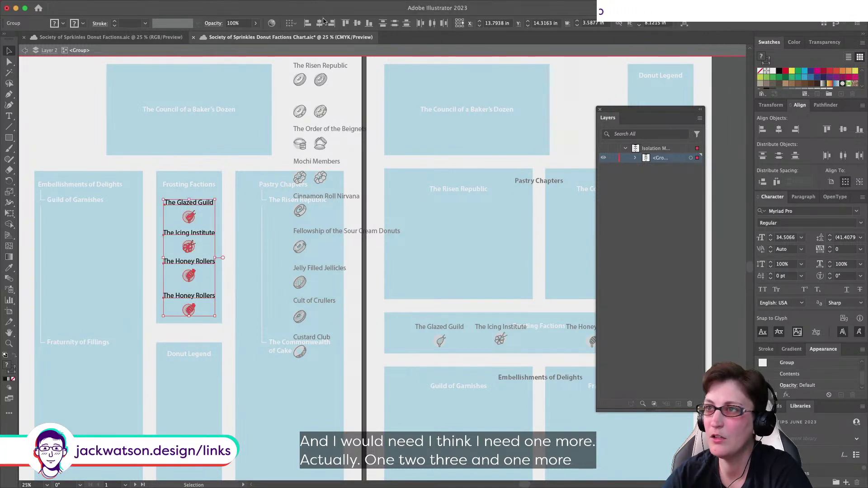
click(394, 24)
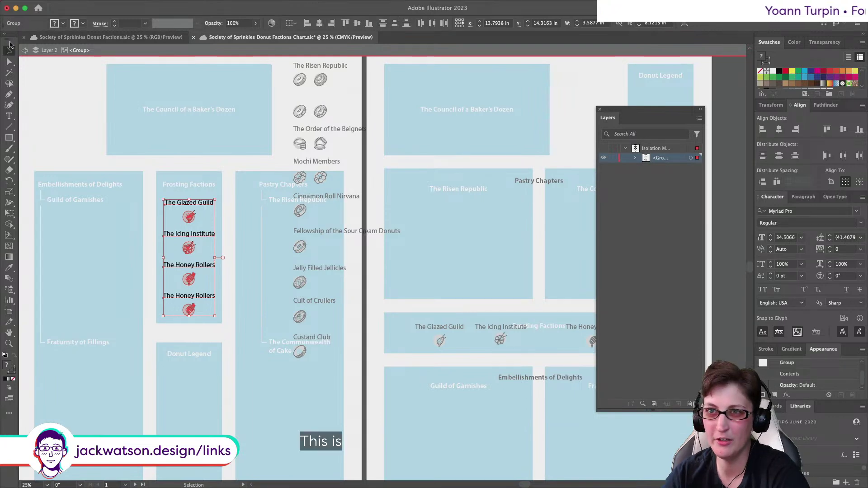
click(25, 51)
click(25, 51)
Step: Nudge The Icing Institute icon slightly down within its group on the second artboard
scroll(497, 337, right, 3)
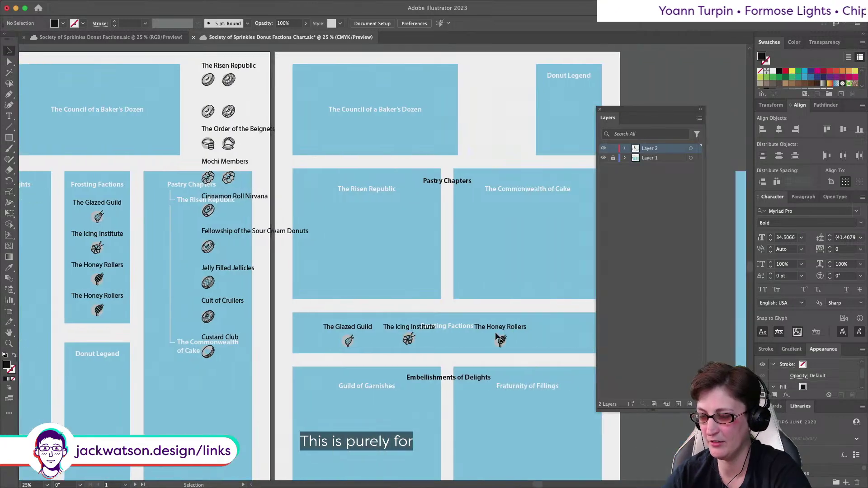
click(404, 338)
double_click(407, 339)
drag(407, 339, 408, 343)
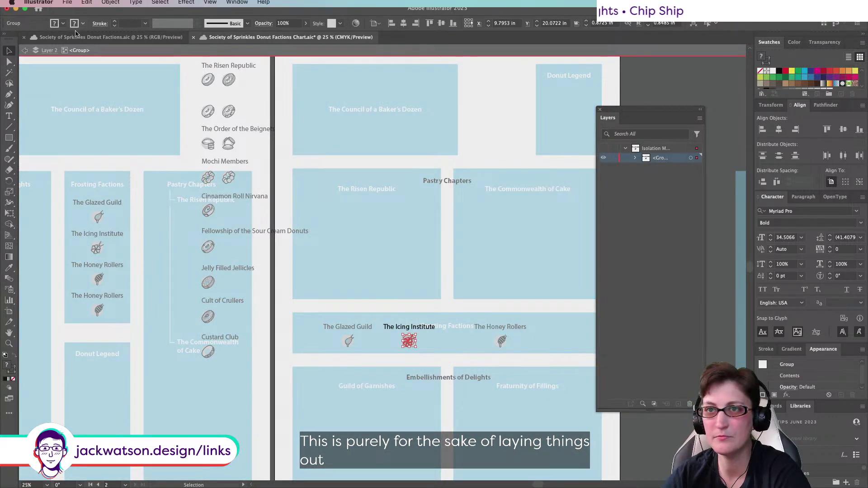
click(25, 51)
click(25, 51)
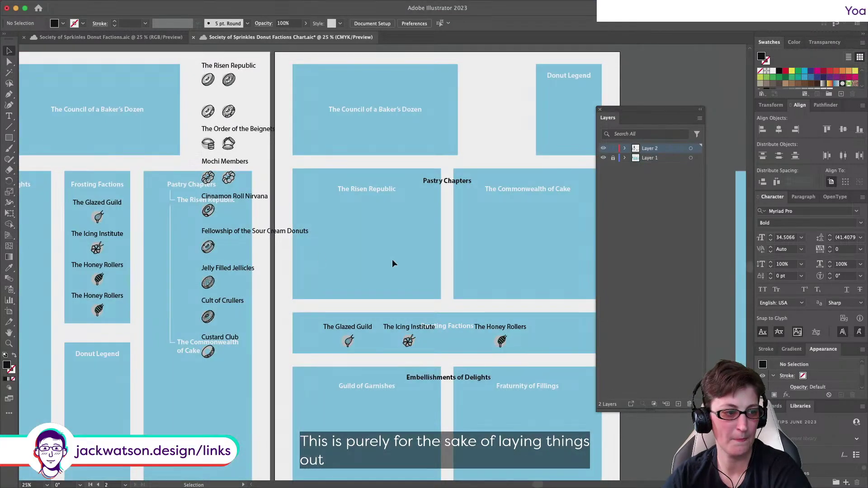
Step: Duplicate The Honey Rollers item as a fourth entry in the second artboard's row and distribute the four items horizontally
scroll(456, 283, right, 3)
drag(341, 334, 392, 331)
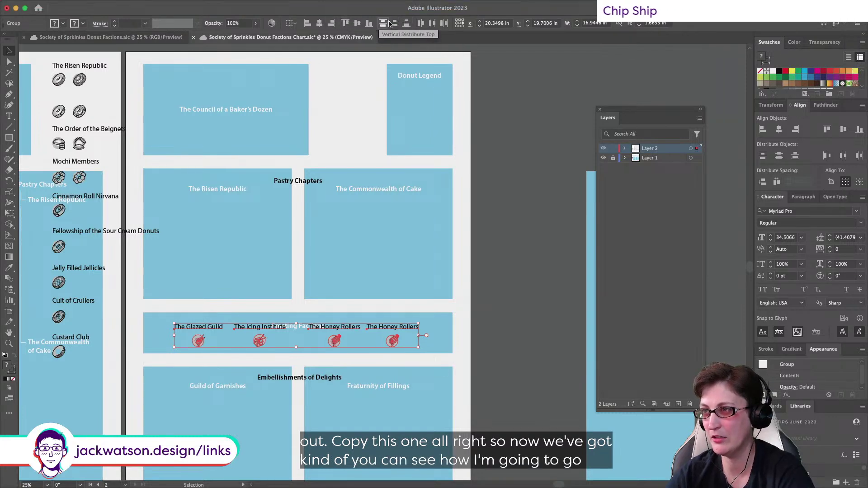
click(433, 26)
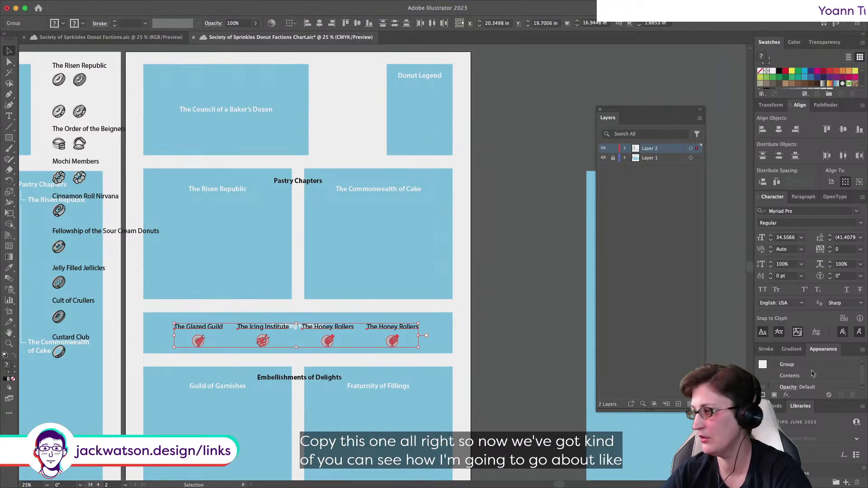
Step: Move the duplicated Honey Rollers item closer to the end of the Frosting Factions box and redistribute the four items evenly
key(super+shift+a)
drag(392, 343, 415, 342)
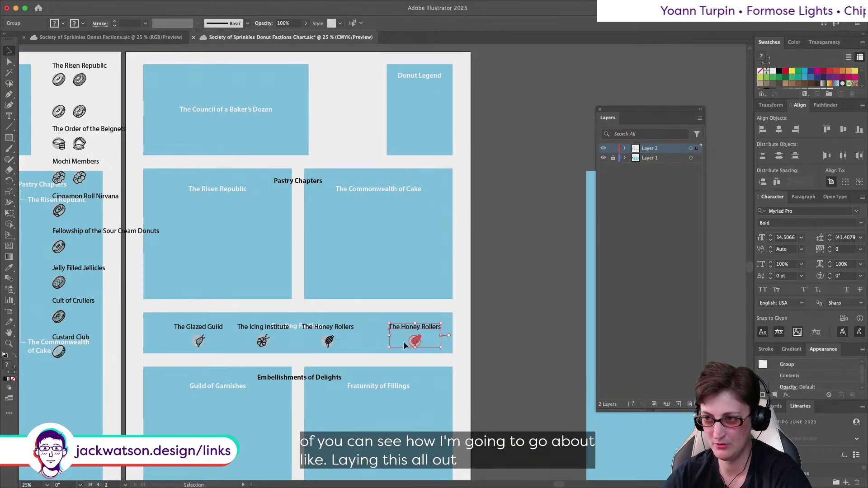
shift+click(326, 344)
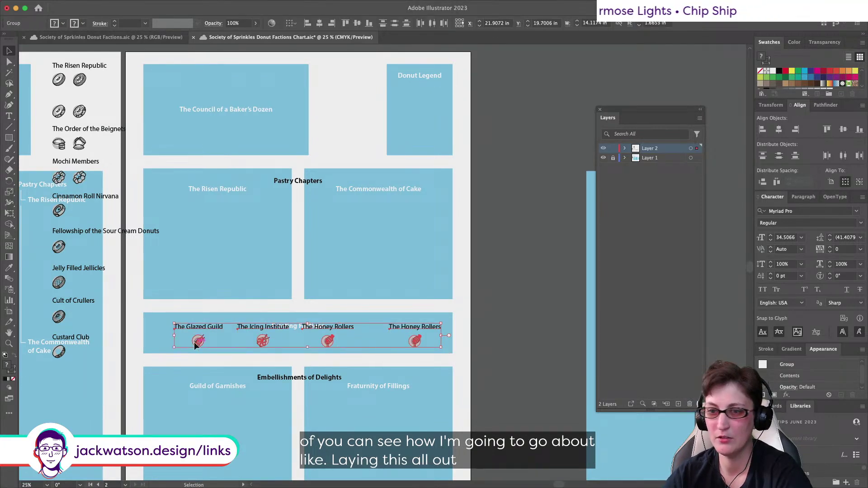
shift+click(195, 344)
click(433, 25)
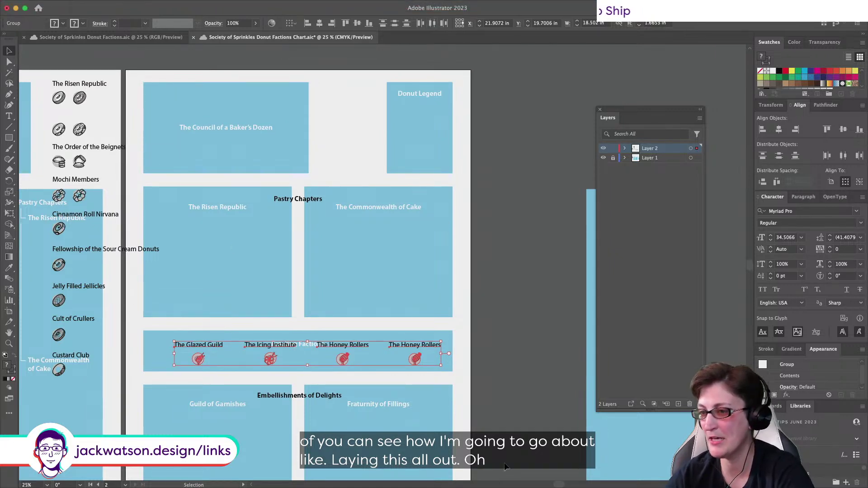
Step: Group the row of four frosting faction items and center it horizontally on the second artboard
key(super+g)
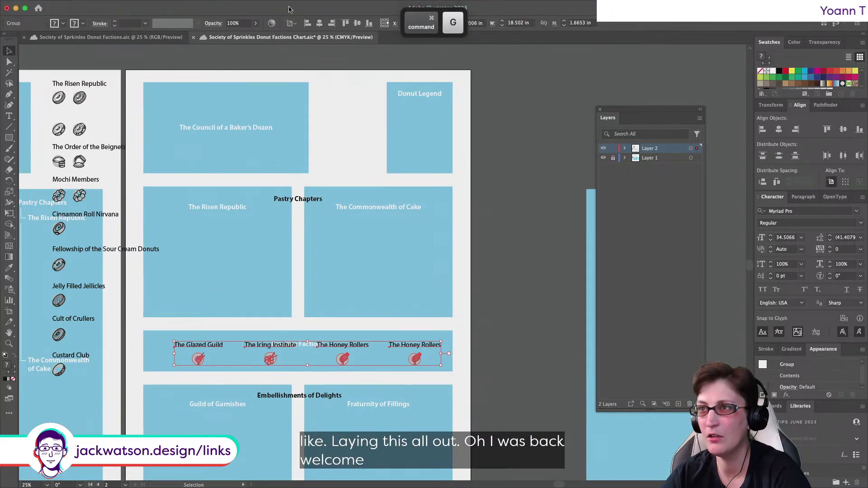
click(320, 23)
key(super+shift+a)
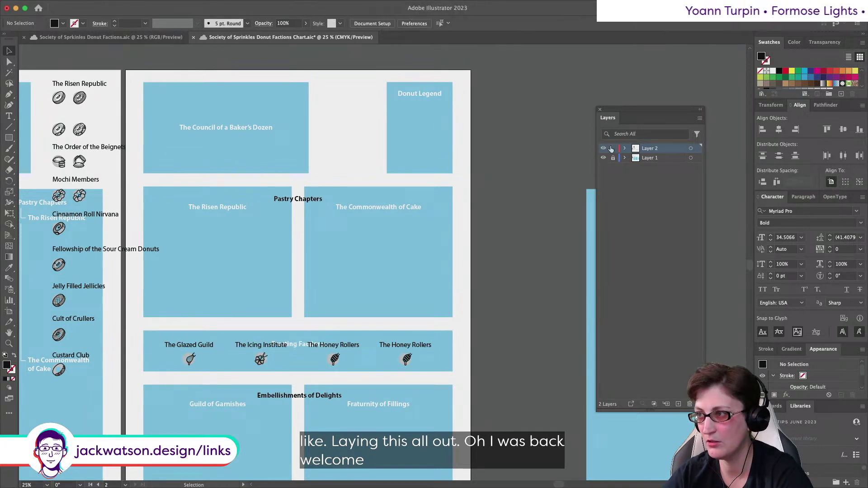
Step: Move the Frosting Factions title up within its box on the second artboard, clear of the faction labels
shift+click(301, 342)
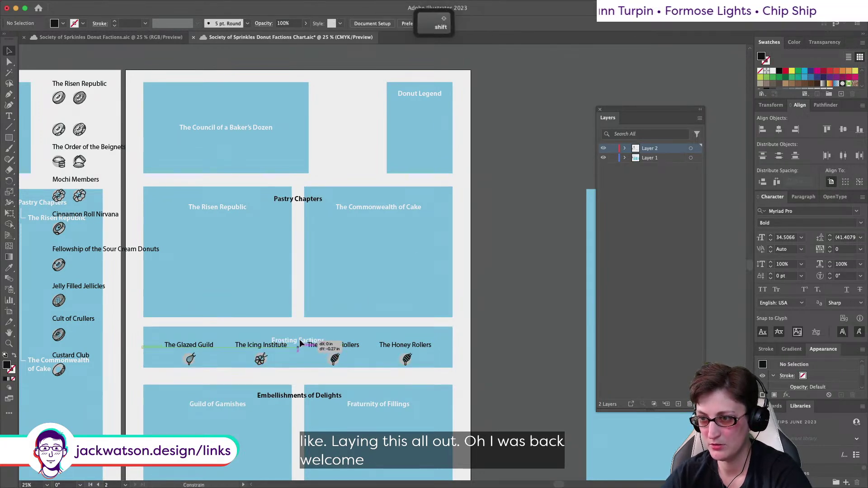
double_click(300, 342)
drag(300, 343, 298, 338)
click(26, 51)
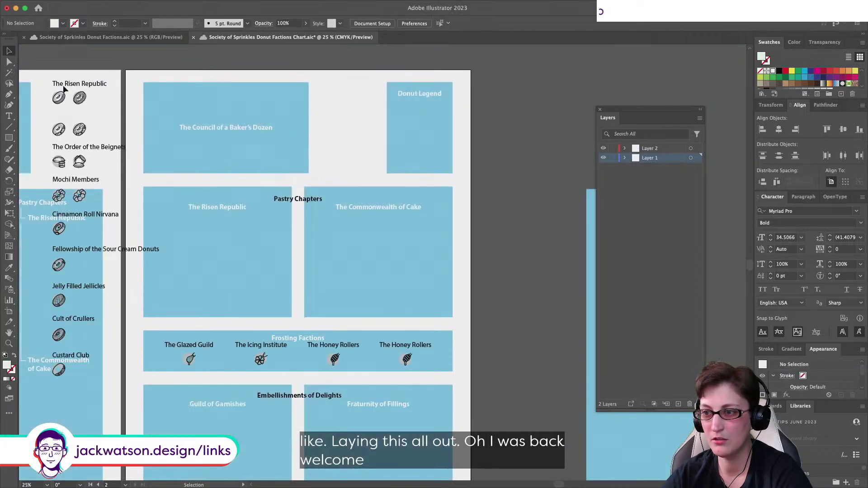
Step: Move the frosting factions group slightly up inside its box on the first artboard
scroll(460, 354, down, 6)
scroll(460, 353, left, 2)
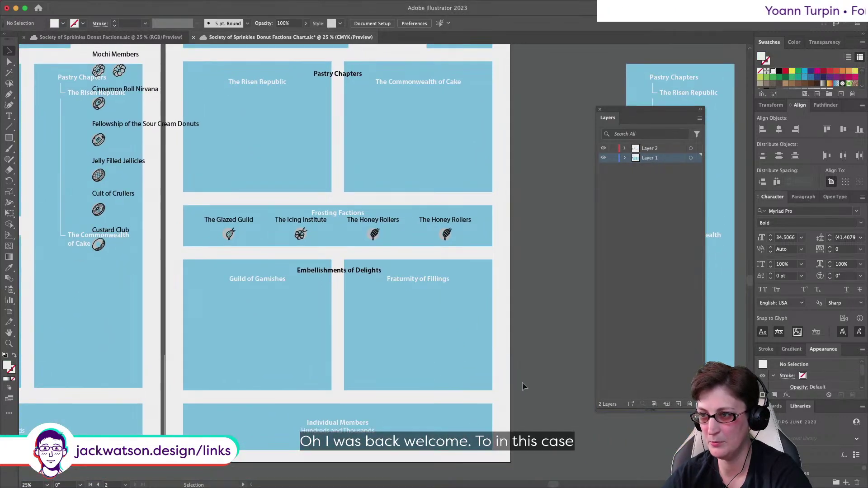
scroll(523, 383, up, 6)
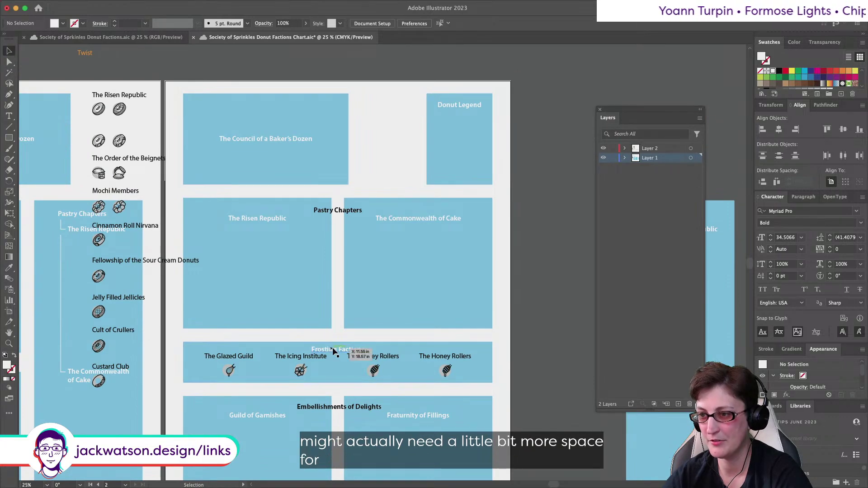
scroll(350, 350, left, 10)
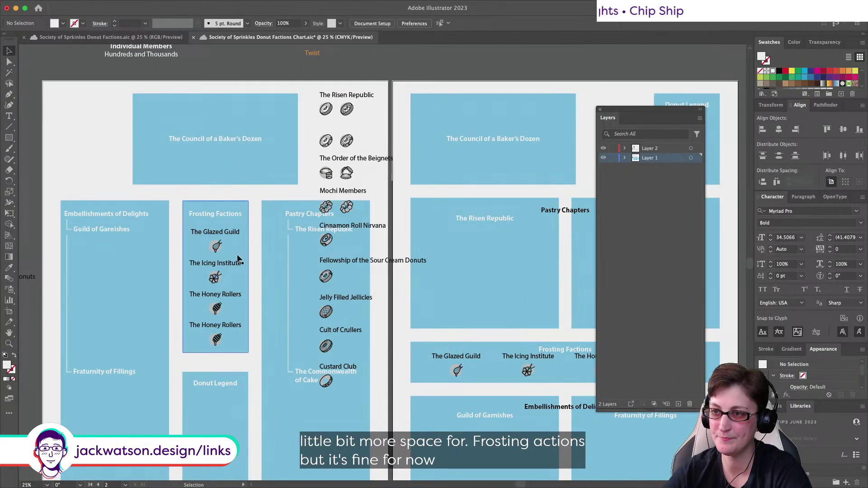
drag(220, 248, 220, 245)
Step: Examine the organization outline above the artboards and compare the Pastry Chapters entries with the unplaced labels and icons
key(super+minus)
scroll(254, 276, up, 2)
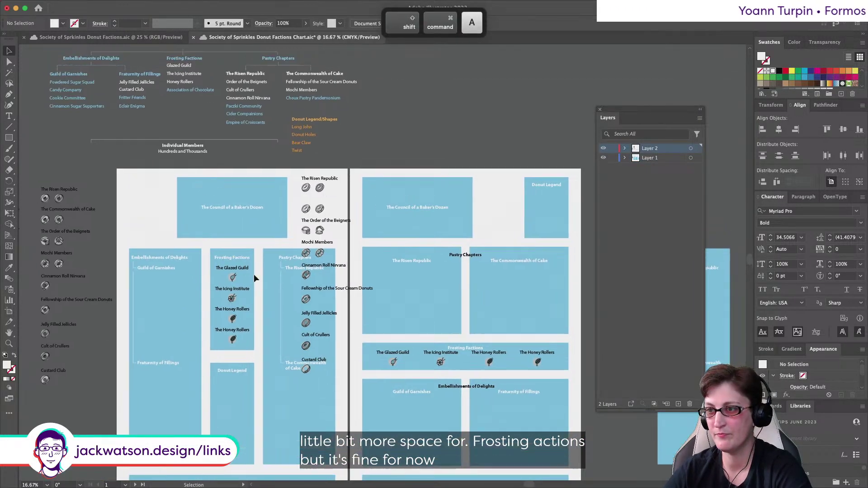
scroll(255, 279, up, 2)
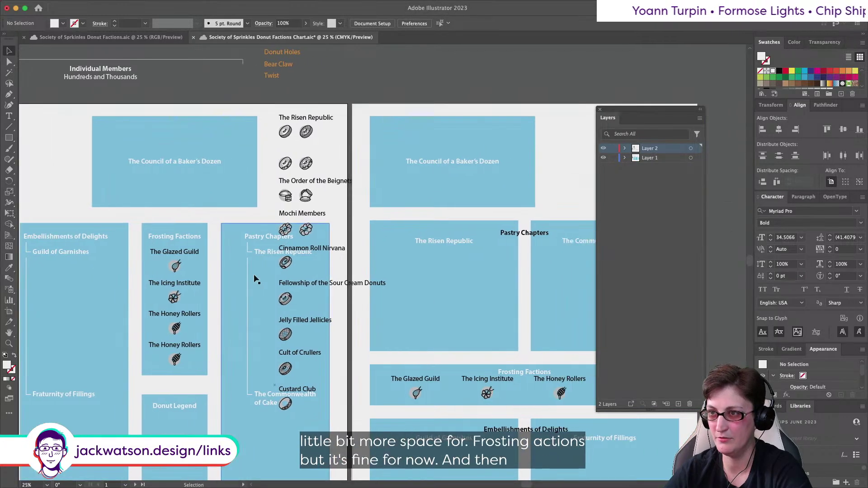
scroll(254, 279, up, 3)
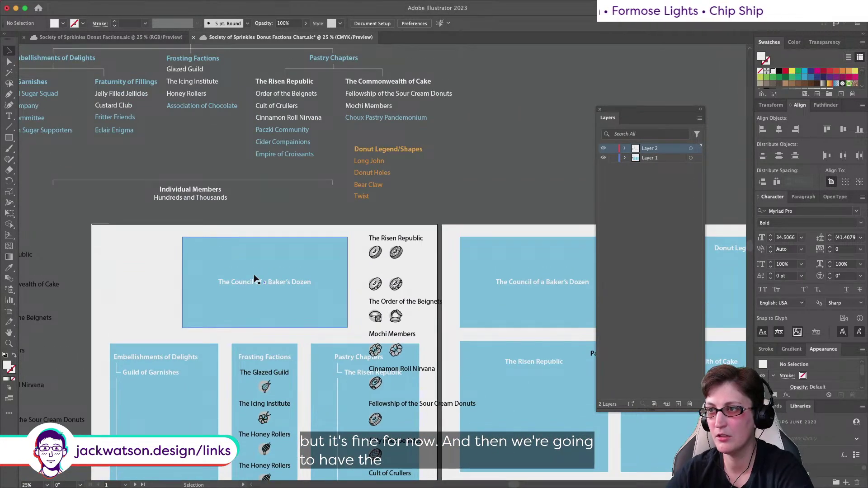
scroll(254, 279, down, 3)
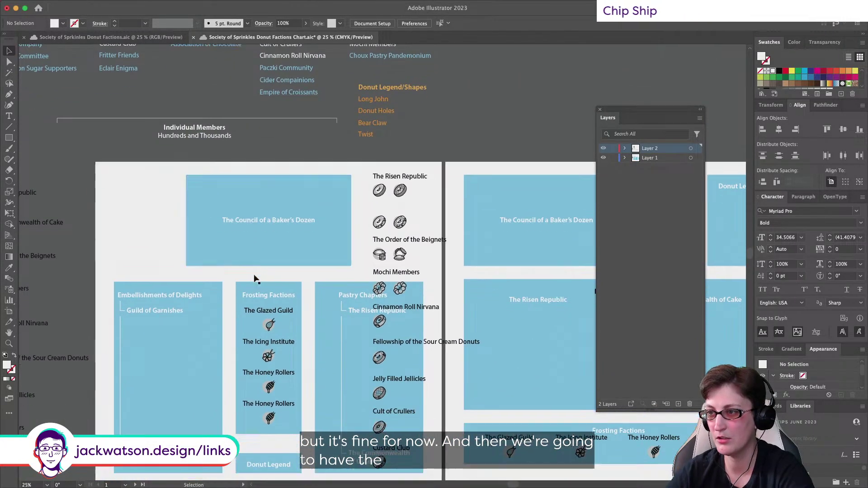
scroll(255, 279, up, 2)
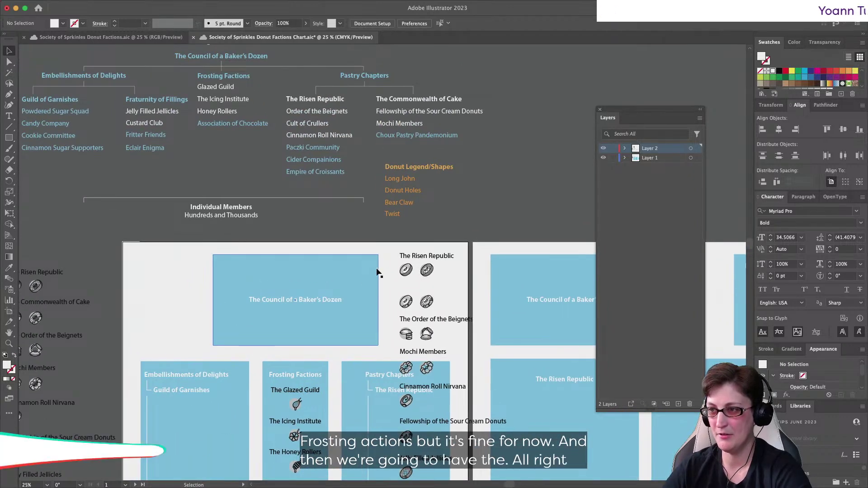
click(424, 272)
click(418, 281)
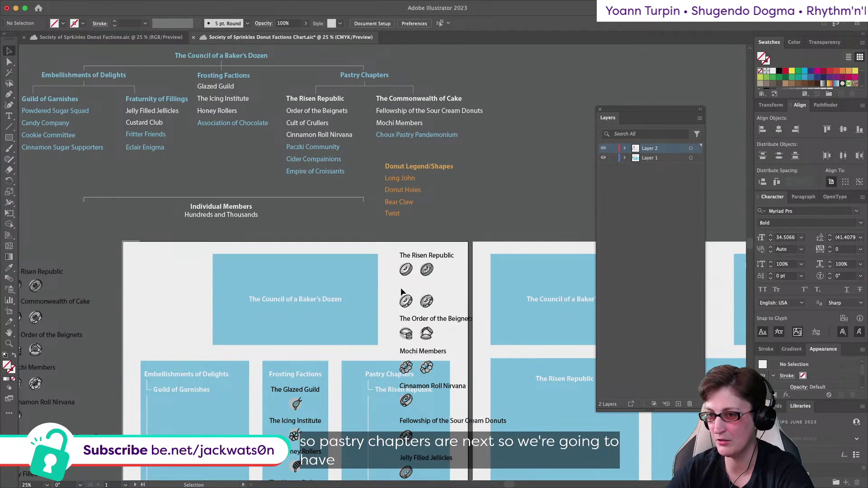
scroll(401, 288, right, 2)
scroll(371, 226, down, 5)
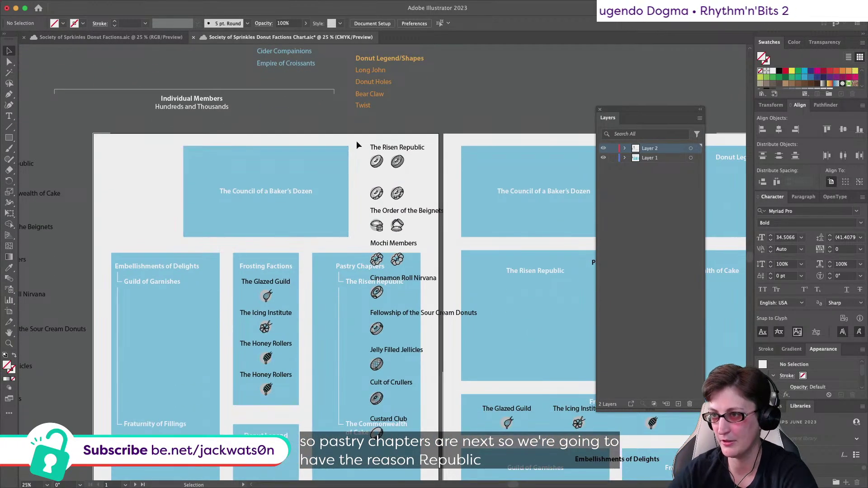
Step: Lock Layer 1 and move the column of unplaced faction labels and icons from the first artboard onto the second artboard
click(419, 476)
scroll(396, 447, up, 1)
scroll(396, 447, right, 1)
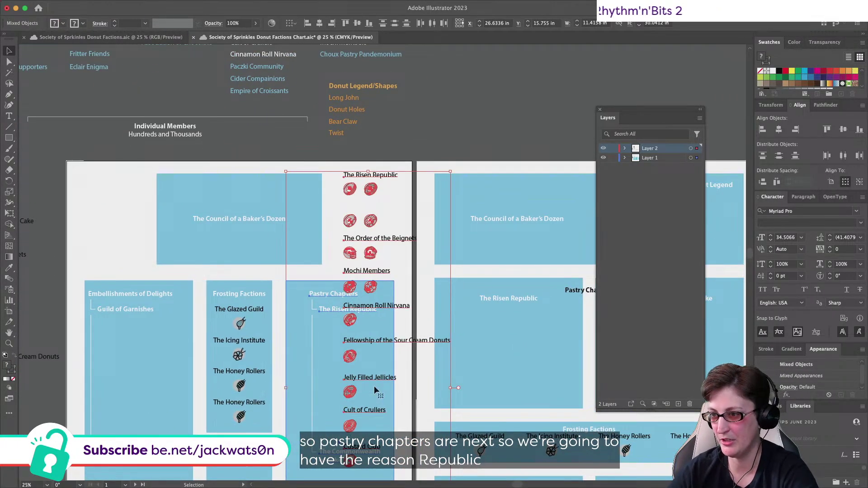
click(613, 158)
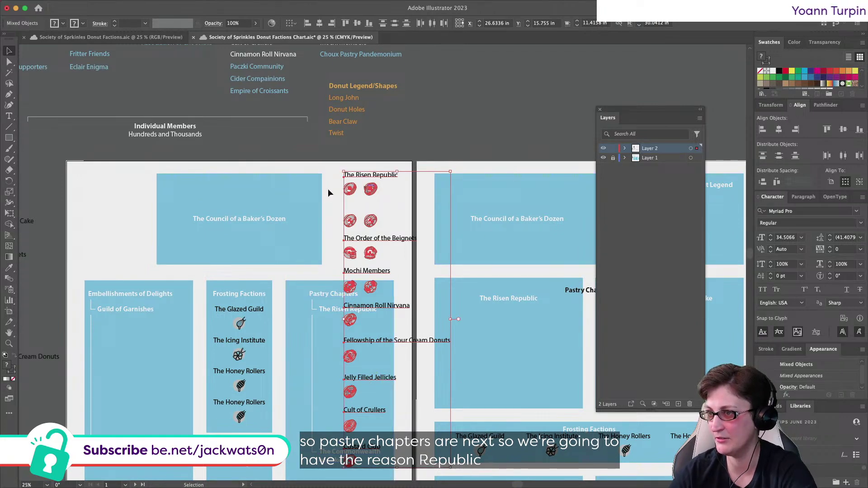
drag(370, 193, 352, 329)
key(super+shift+a)
click(467, 196)
key(super+z)
key(super+shift+a)
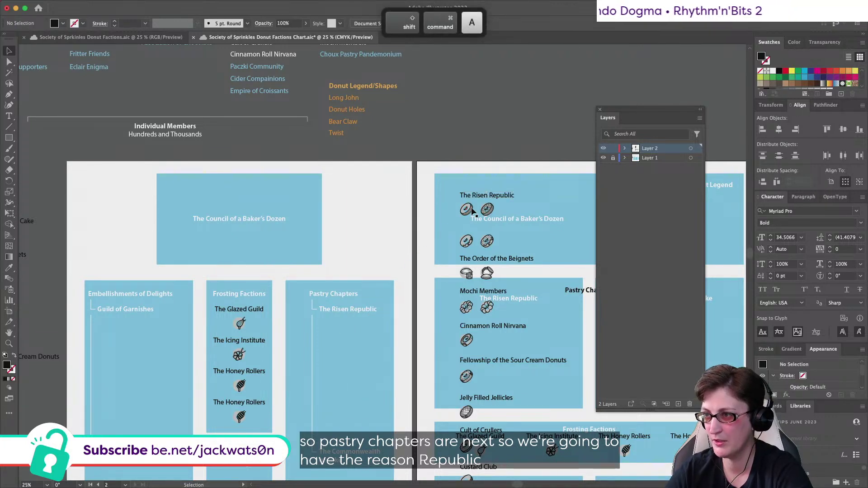
drag(389, 279, 413, 271)
key(super+z)
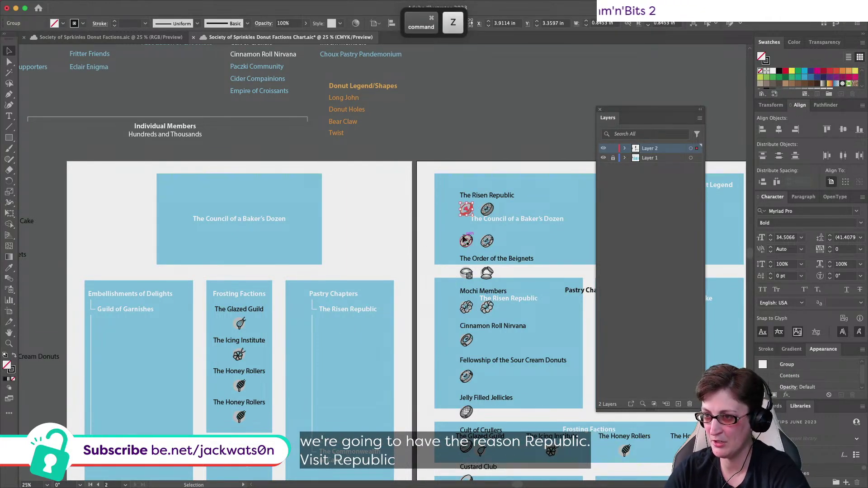
key(super+shift+a)
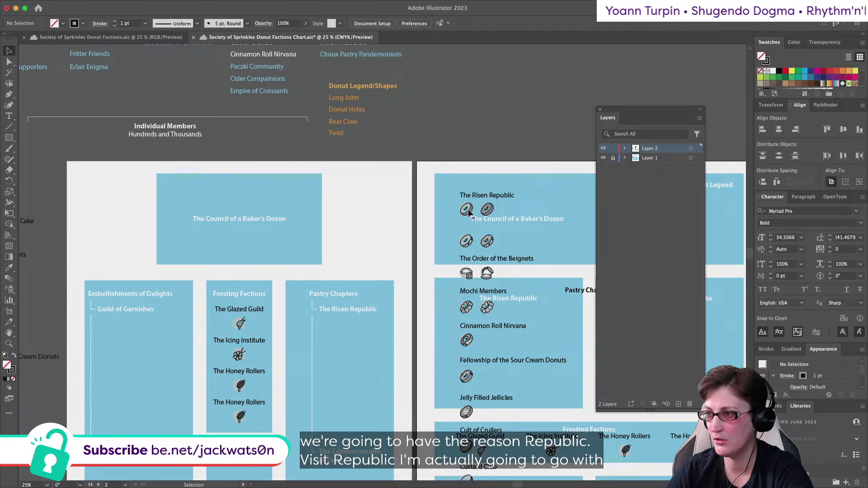
drag(328, 330, 327, 325)
drag(326, 325, 328, 324)
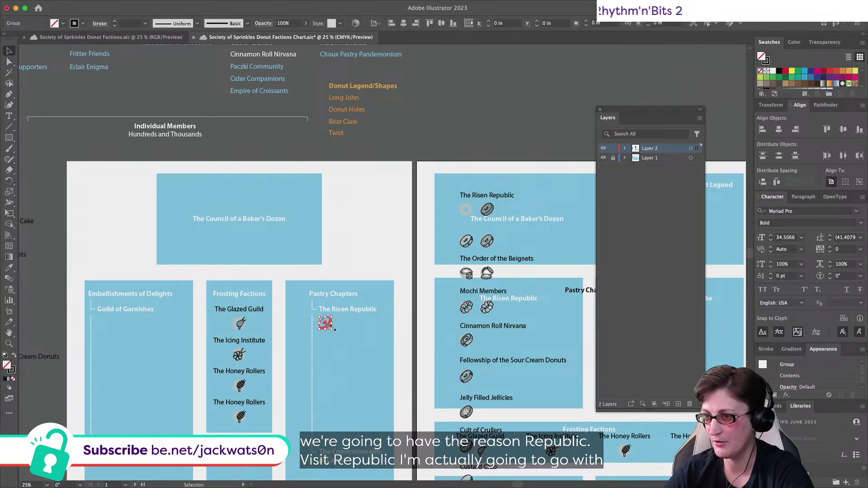
scroll(328, 324, down, 2)
key(super+z)
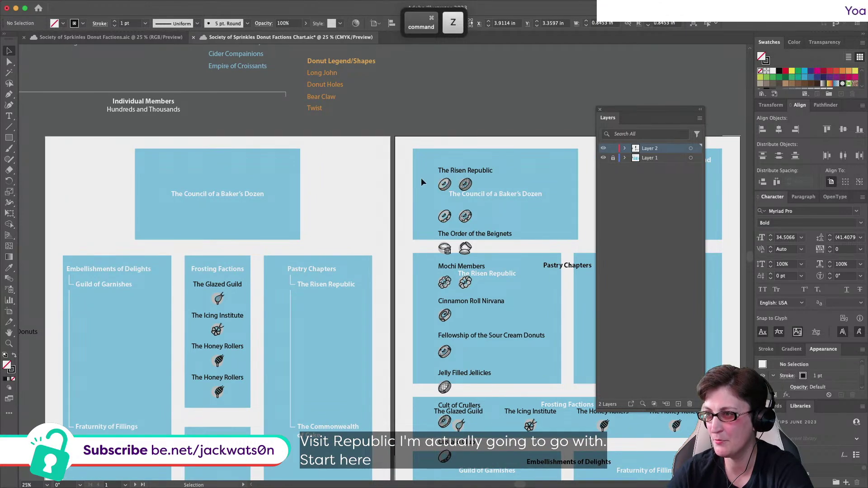
Step: Group the parts of the first Risen Republic donut icon and place it beneath The Risen Republic in the first artboard's Pastry Chapters box
key(a)
key(super+g)
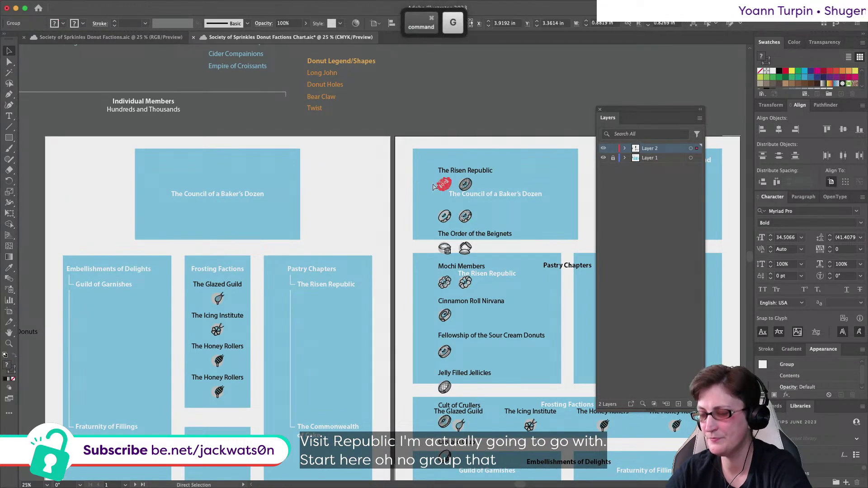
key(shift+super+a)
key(super+f)
drag(446, 188, 306, 302)
scroll(341, 183, up, 3)
key(shift+super+a)
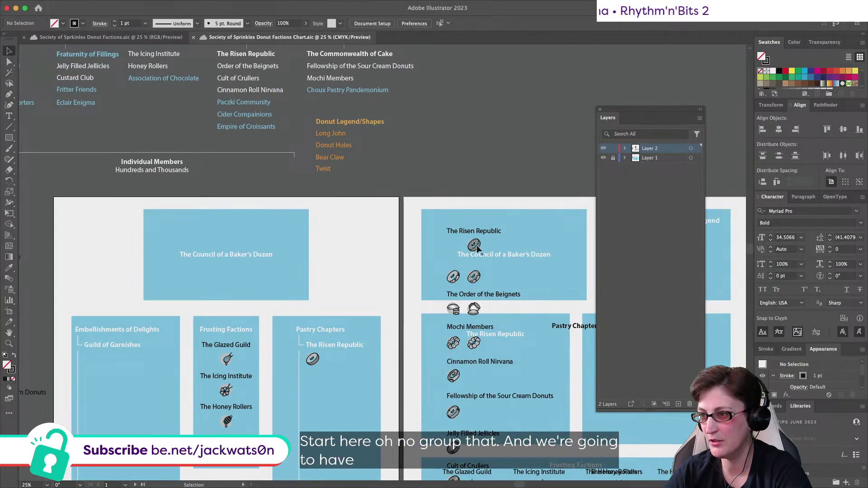
Step: Examine the original label and icon list beside the artboards to identify which faction the unlabelled donut pair belongs to
click(474, 275)
scroll(471, 272, down, 1)
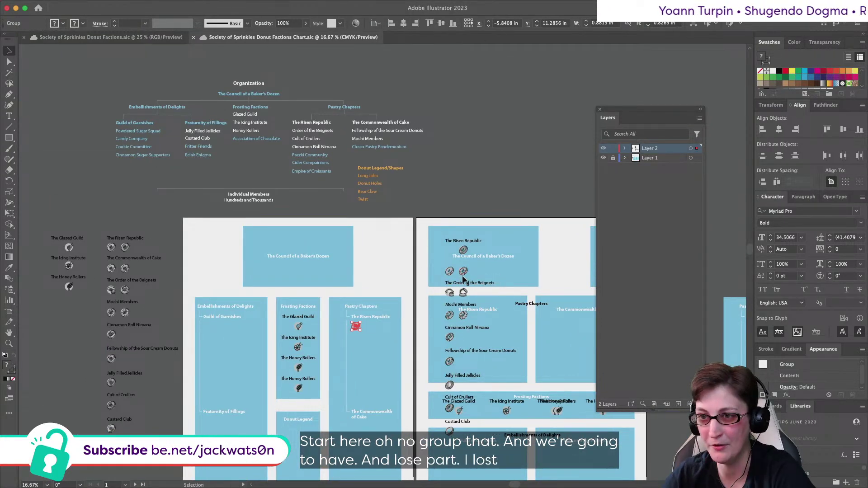
scroll(142, 225, up, 1)
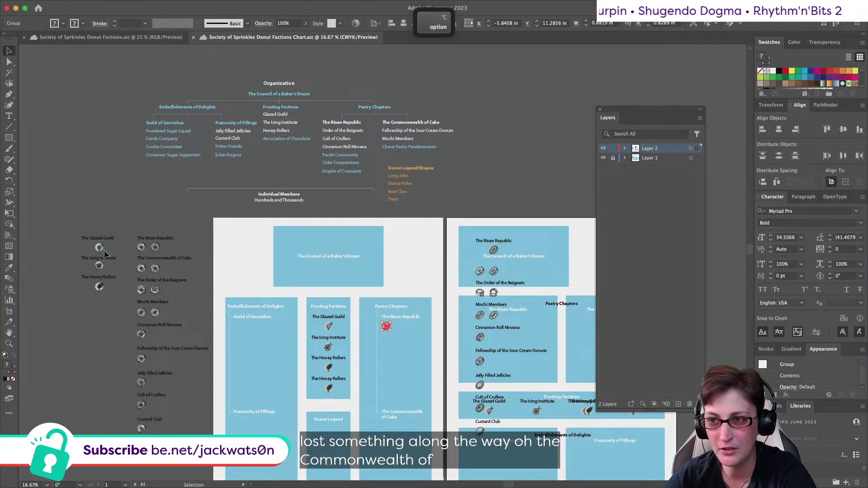
scroll(153, 273, up, 1)
scroll(153, 272, up, 2)
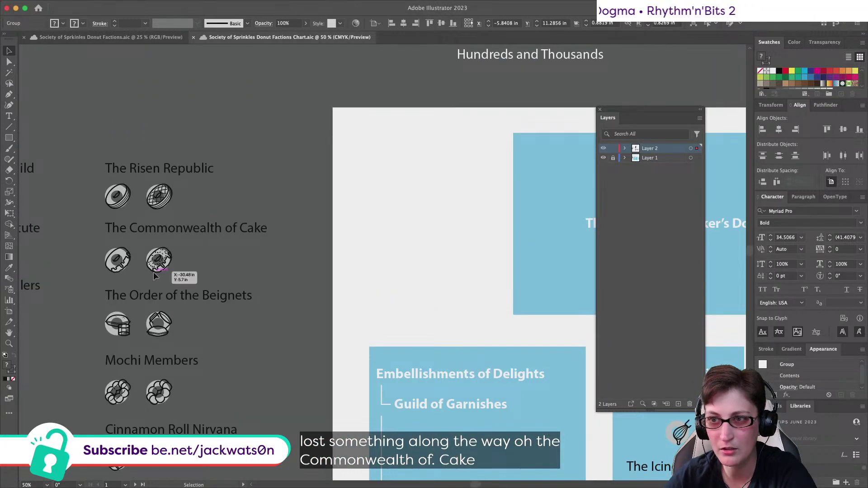
scroll(165, 269, down, 2)
scroll(166, 270, right, 10)
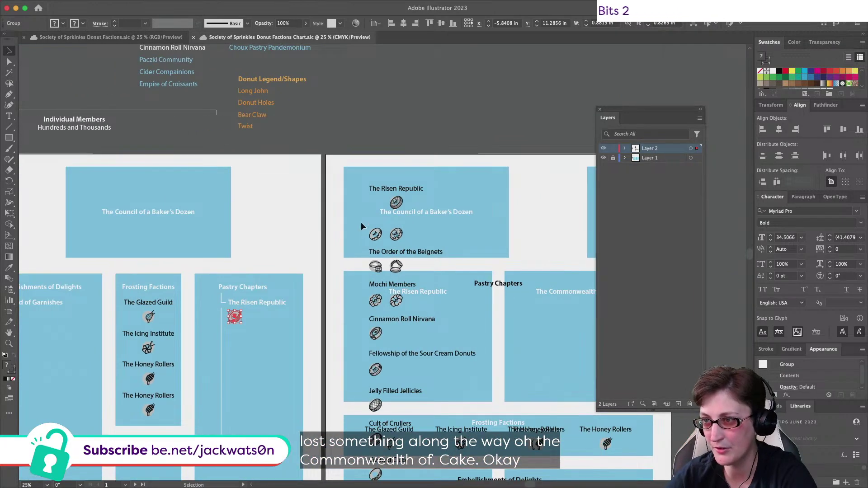
Step: Place the first Commonwealth of Cake icon, grouped, beneath its label on the first artboard and align it with the Risen Republic icon
drag(375, 243, 377, 244)
scroll(376, 244, up, 1)
scroll(378, 244, down, 1)
scroll(381, 244, left, 4)
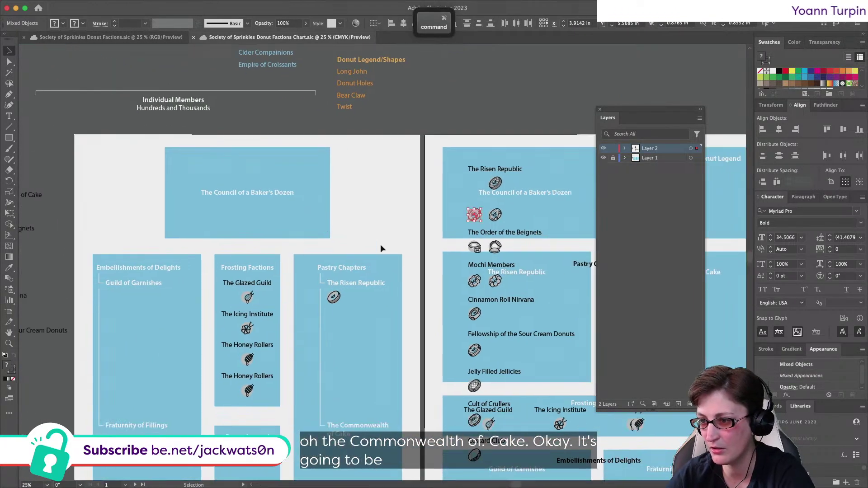
drag(474, 219, 333, 450)
key(super+g)
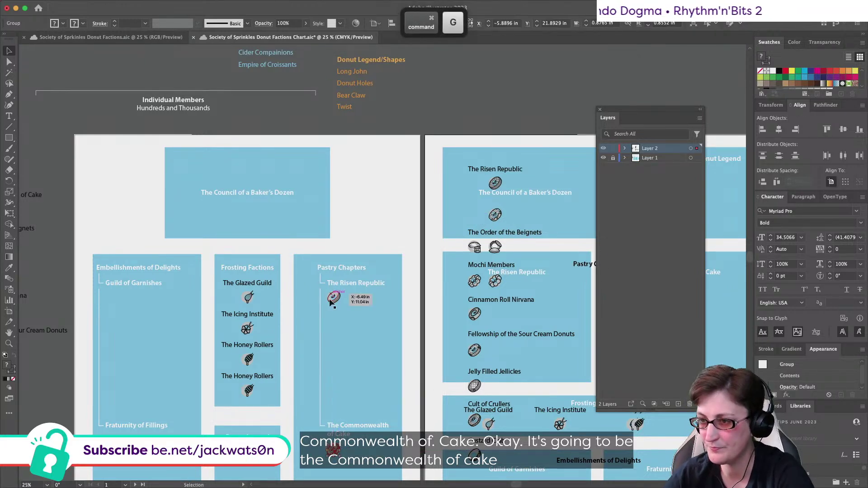
click(333, 299)
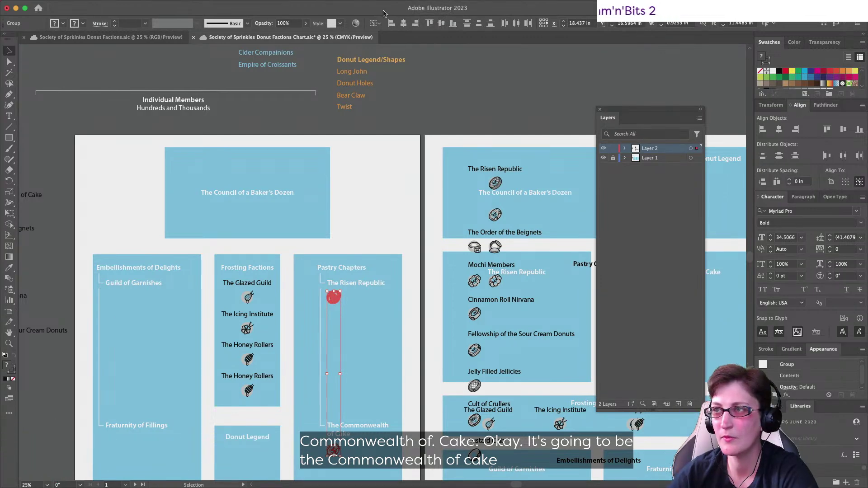
click(371, 297)
Step: Check the outline for the next Risen Republic entry and group the parts of the second Order of the Beignets icon
scroll(371, 297, down, 3)
scroll(371, 297, right, 4)
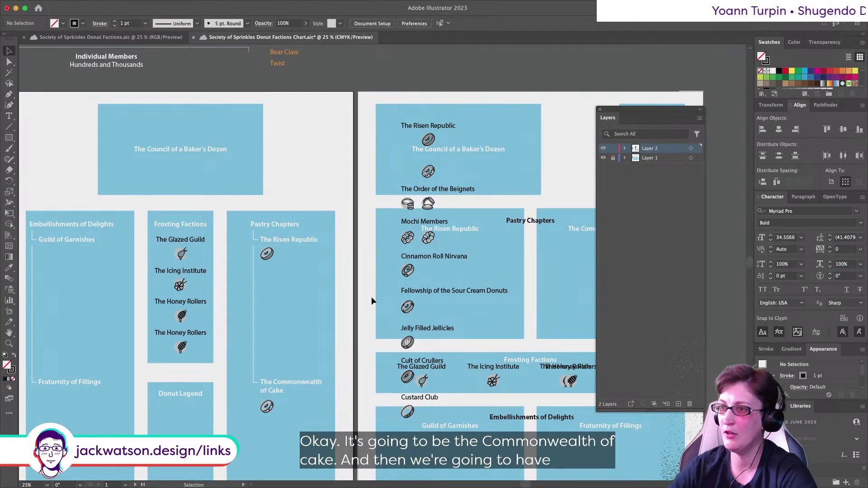
scroll(371, 298, up, 6)
scroll(372, 298, left, 3)
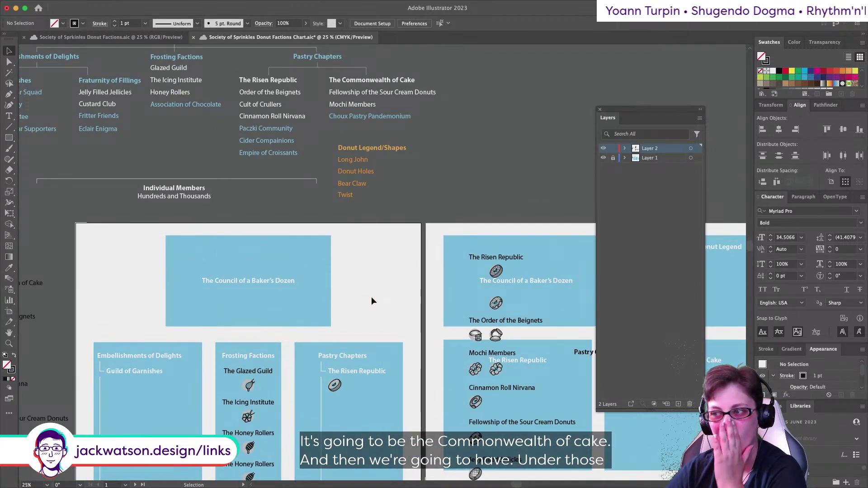
scroll(372, 301, down, 4)
drag(485, 268, 485, 270)
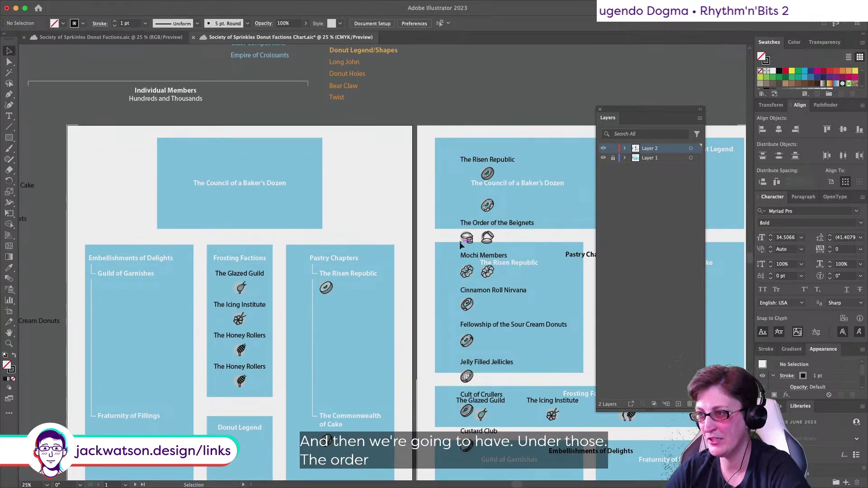
click(473, 244)
scroll(475, 247, up, 2)
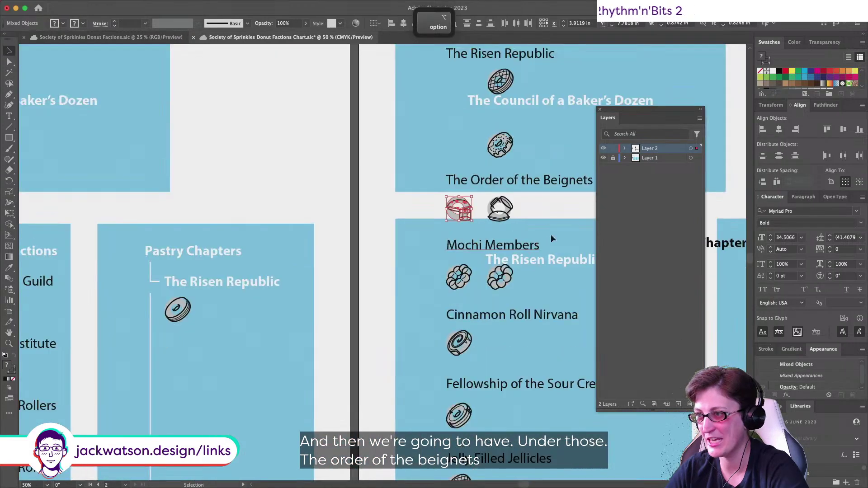
click(529, 210)
scroll(528, 212, up, 1)
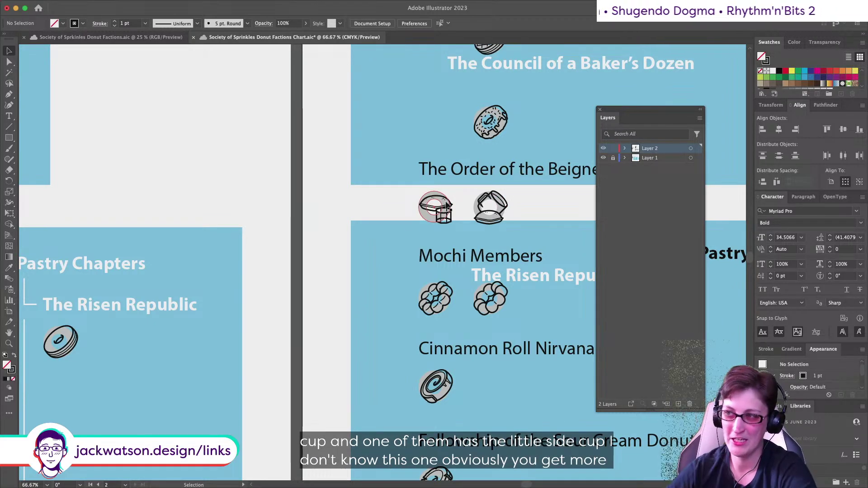
drag(461, 199, 519, 227)
key(super+g)
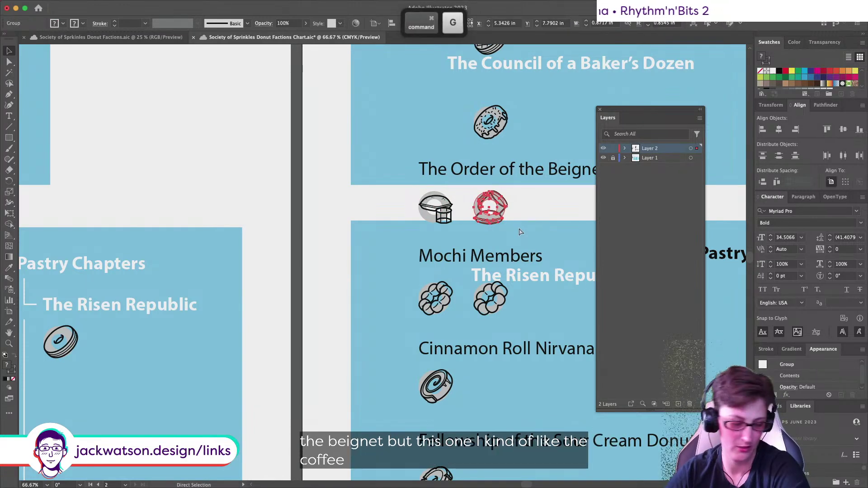
Step: Move The Order of the Beignets label and its grouped icon below the Risen Republic icon on the first artboard and left-align them
key(super+minus)
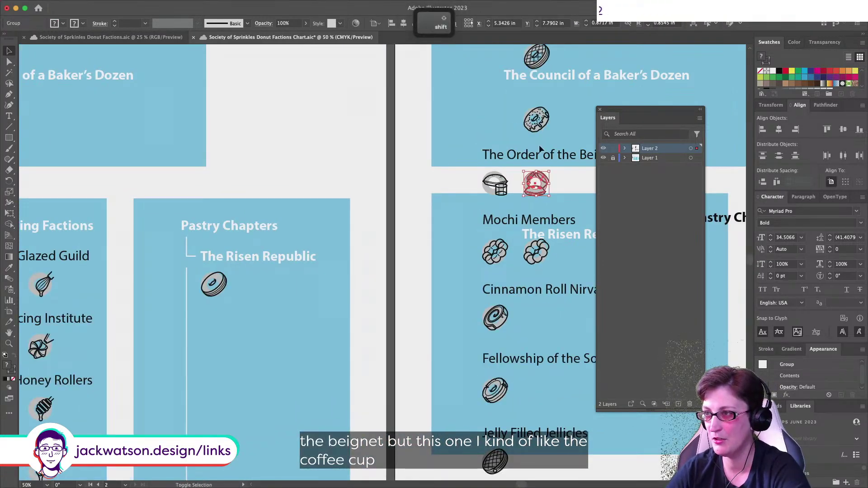
shift+click(539, 150)
drag(539, 150, 252, 323)
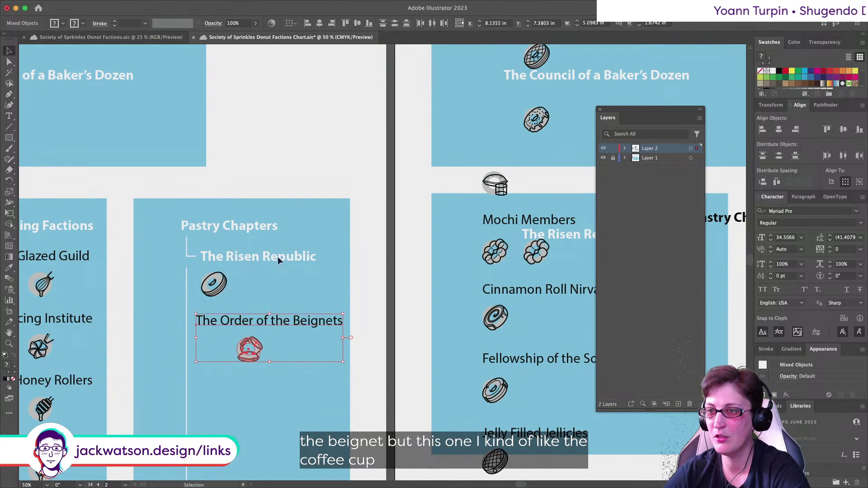
click(307, 25)
key(super+shift+a)
Step: Align the Order of the Beignets icon with the Risen Republic icon above it
click(210, 356)
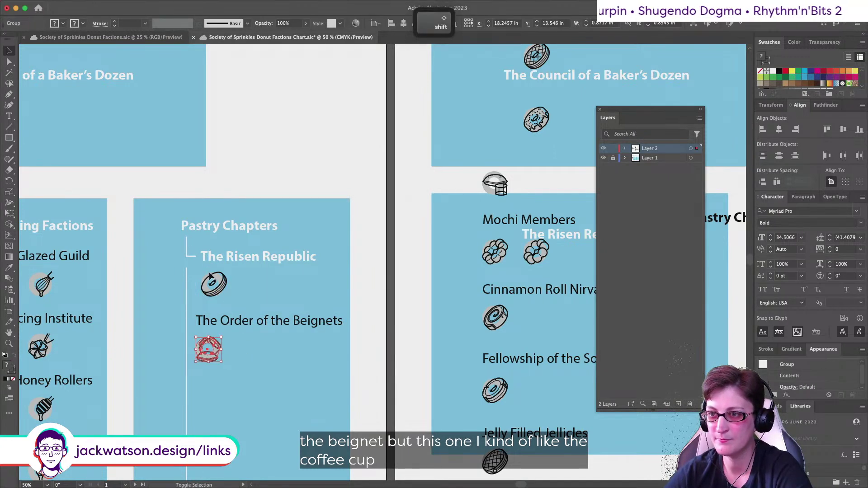
shift+click(216, 291)
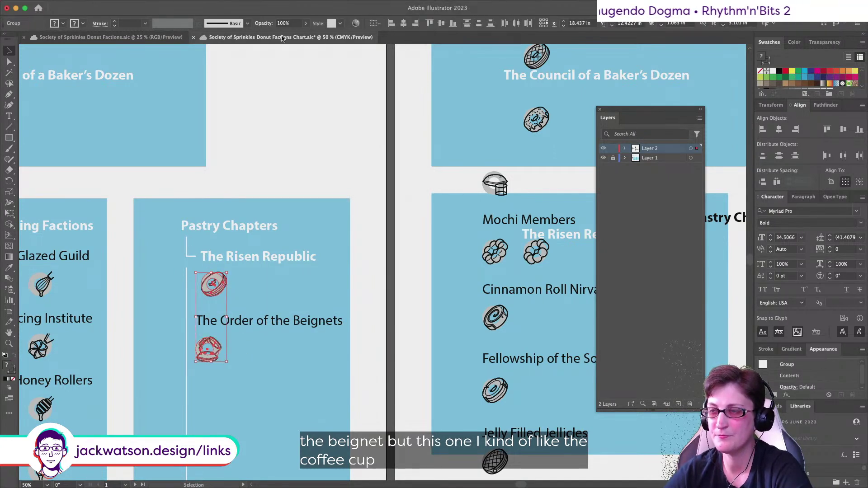
click(419, 23)
key(super+shift+a)
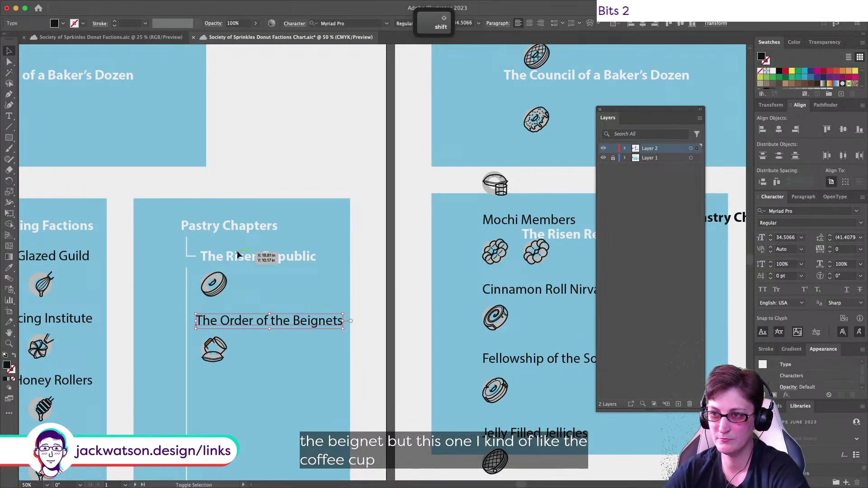
key(shift+x)
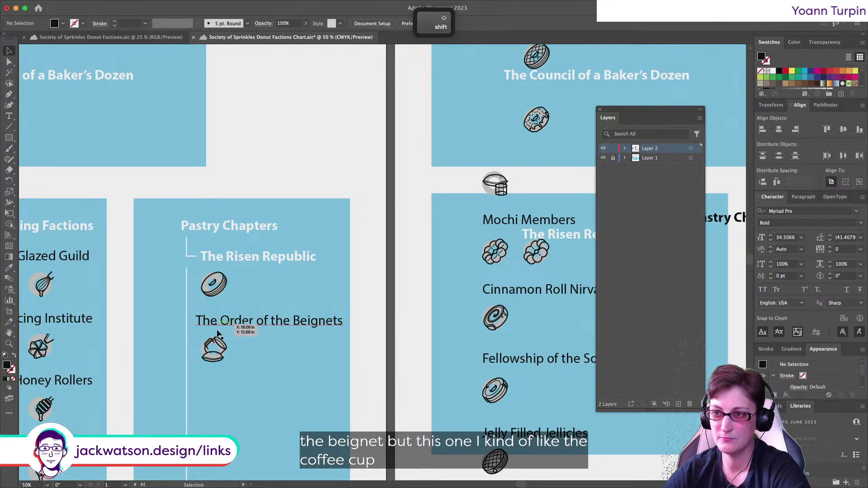
Step: Move the Cult of Crullers label and icon into the first artboard's Pastry Chapters box, beneath The Order of the Beignets
key(super+minus)
key(super+minus)
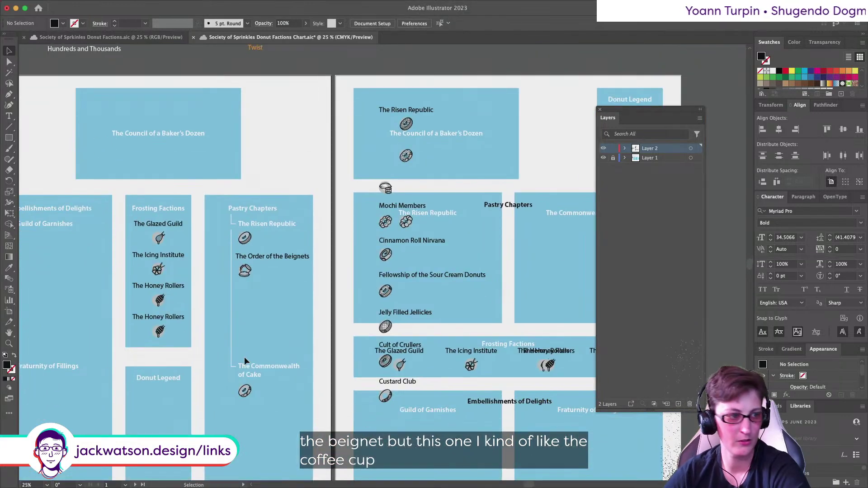
scroll(230, 284, up, 6)
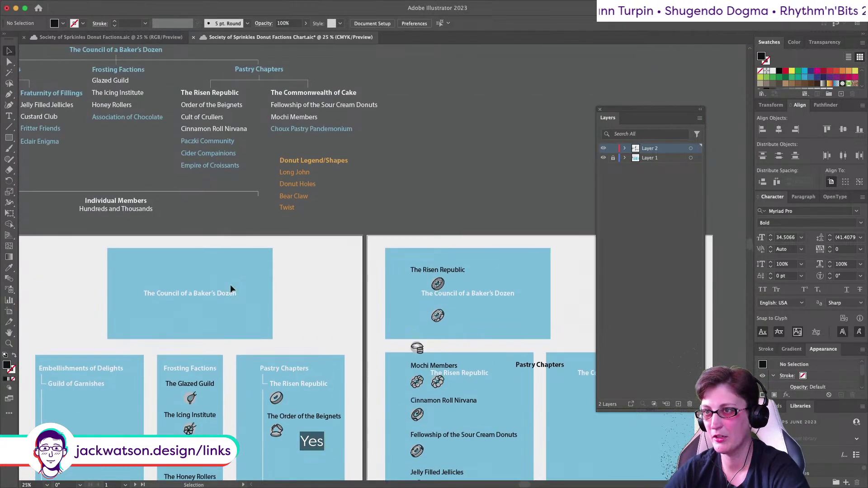
scroll(230, 284, down, 7)
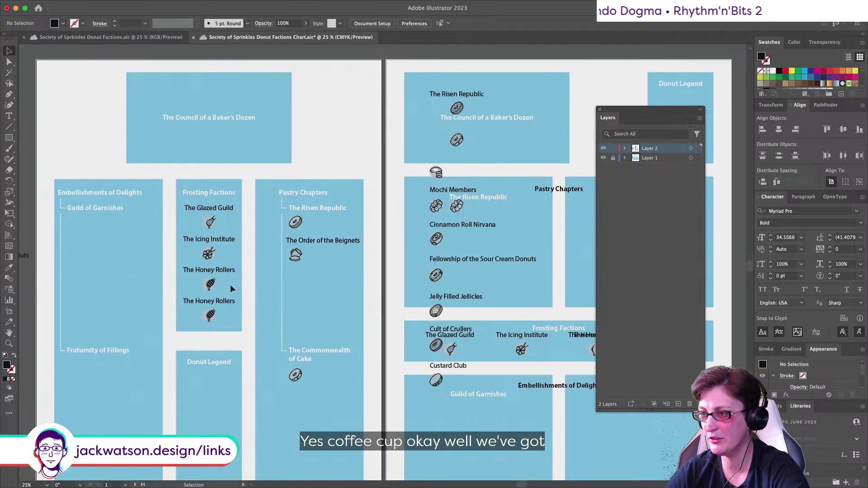
scroll(230, 284, right, 5)
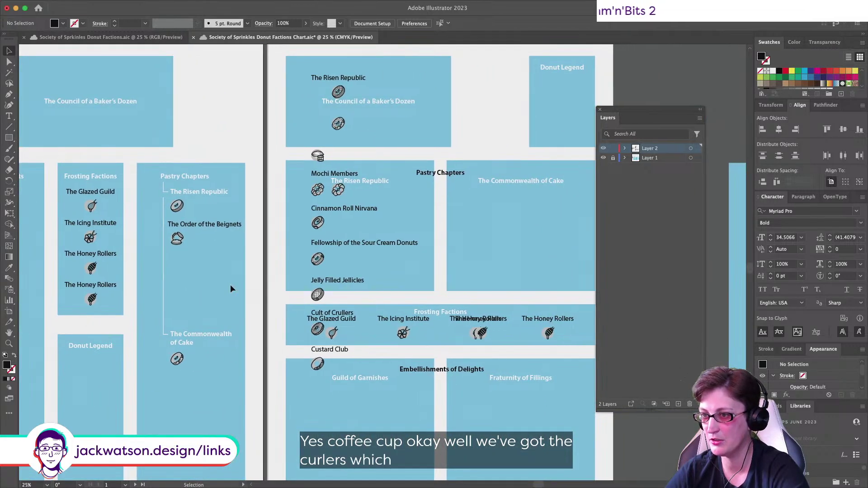
drag(321, 329, 242, 307)
key(super+z)
click(293, 337)
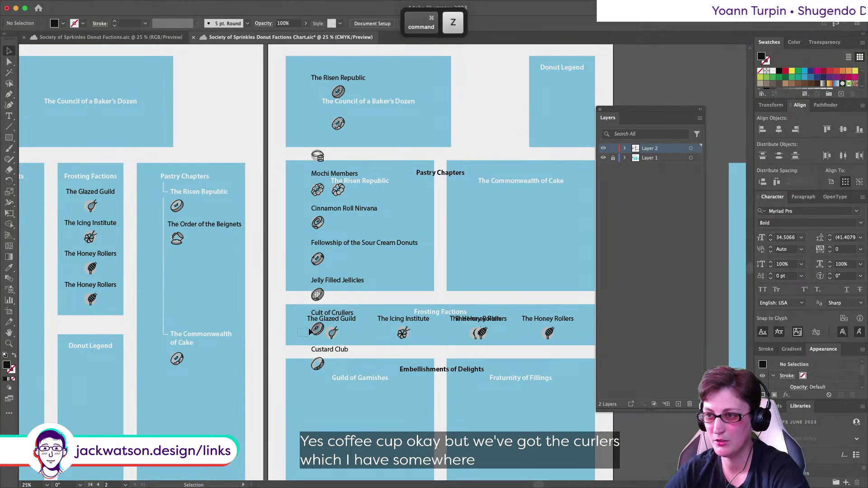
click(324, 327)
drag(324, 328, 192, 258)
Step: Align the Cult of Crullers icon and label on the first artboard with The Order of the Beignets icon and label above
shift+click(178, 245)
click(178, 242)
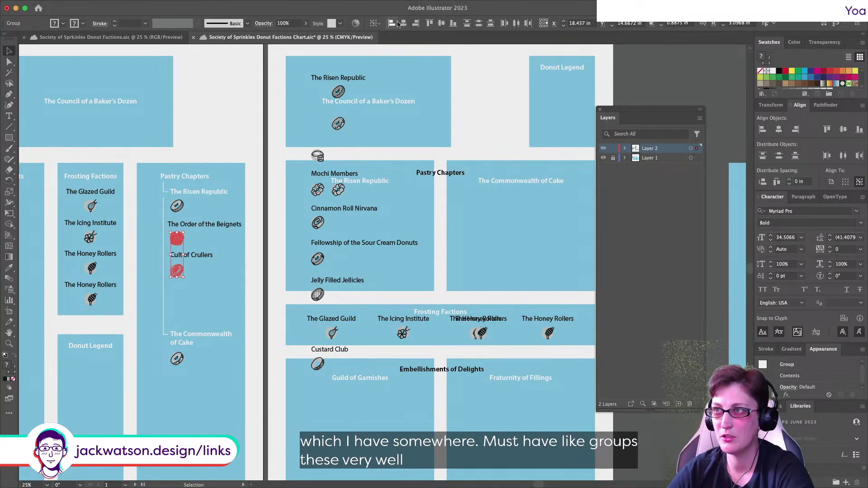
click(207, 225)
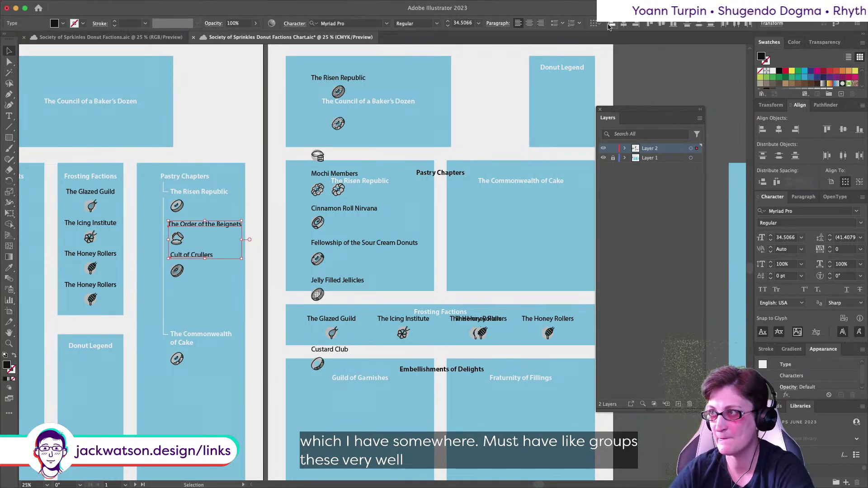
Step: Group the Cult of Crullers and The Order of the Beignets labels with their respective icons
key(super+shift+a)
drag(218, 290, 171, 228)
key(super+g)
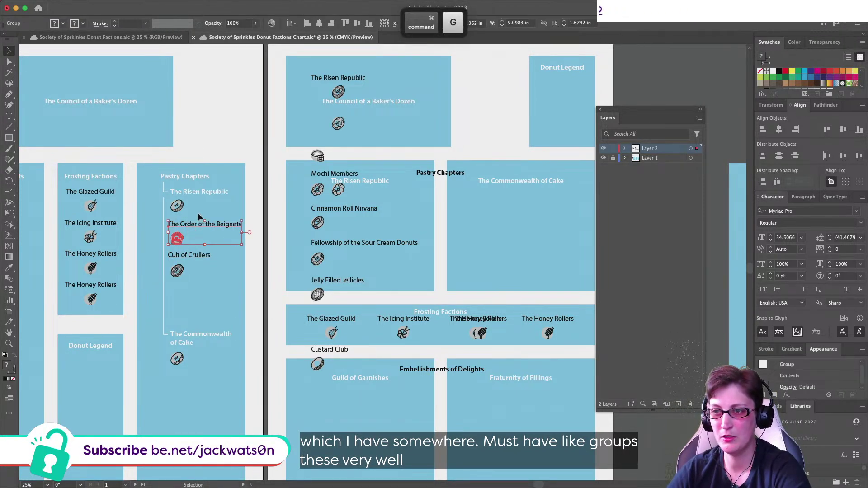
key(super+f)
key(super+z)
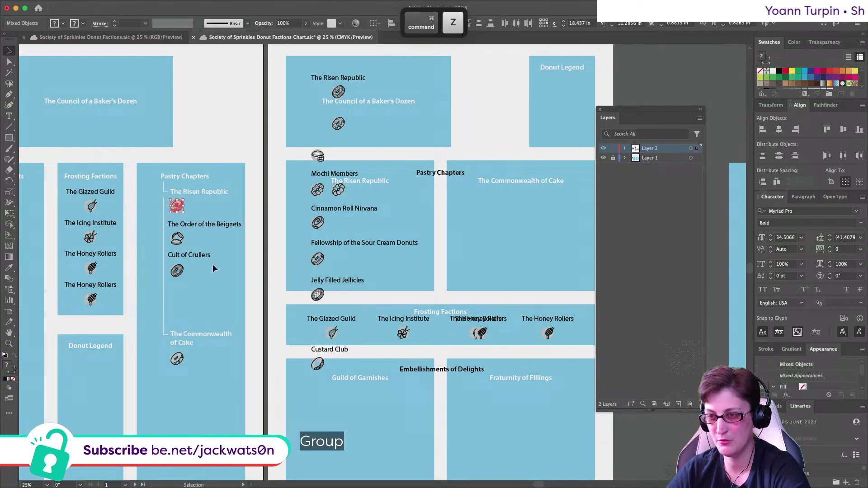
Step: Check the outline and move the Cinnamon Roll Nirvana label and icon into the first artboard's Pastry Chapters box, beneath Cult of Crullers
key(super+shift+a)
scroll(223, 280, up, 5)
scroll(223, 284, left, 3)
scroll(223, 284, up, 1)
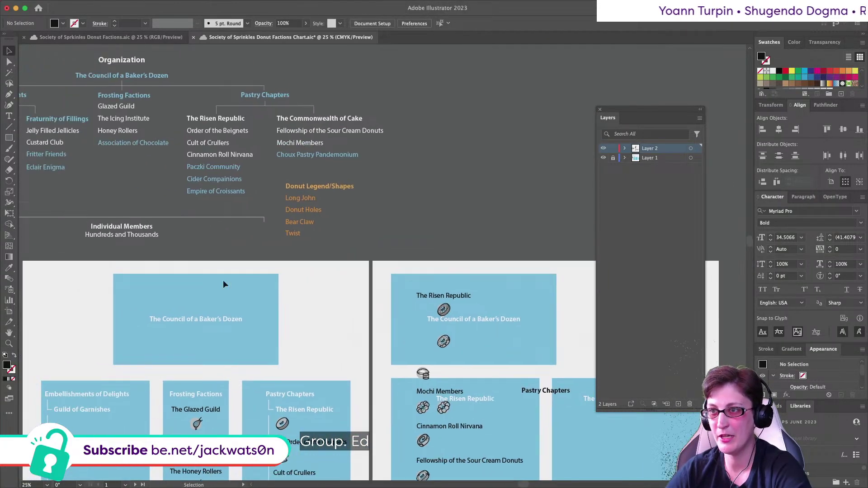
scroll(218, 178, down, 4)
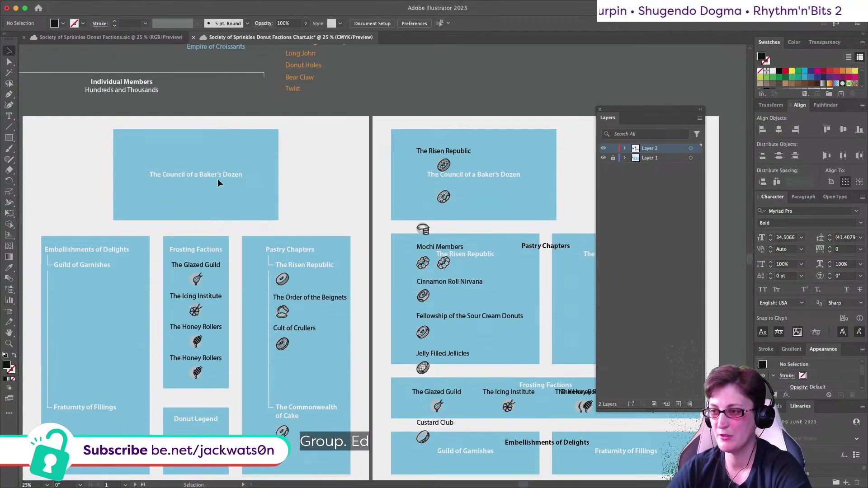
scroll(218, 178, right, 3)
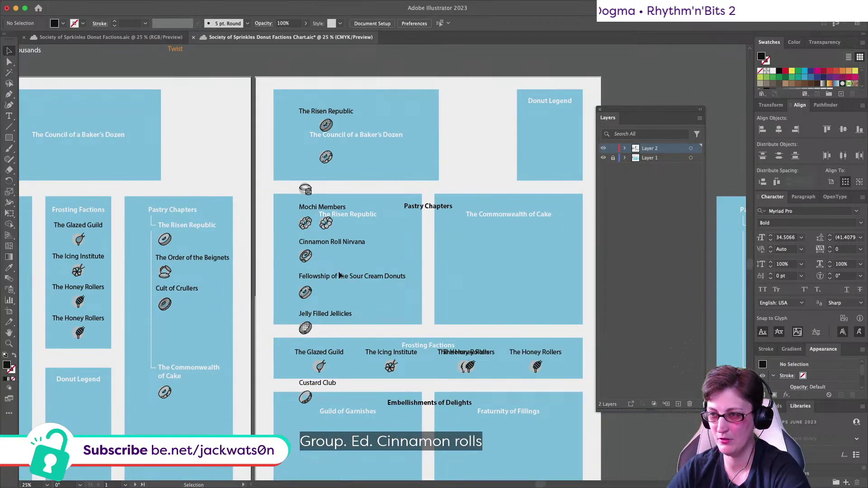
click(306, 256)
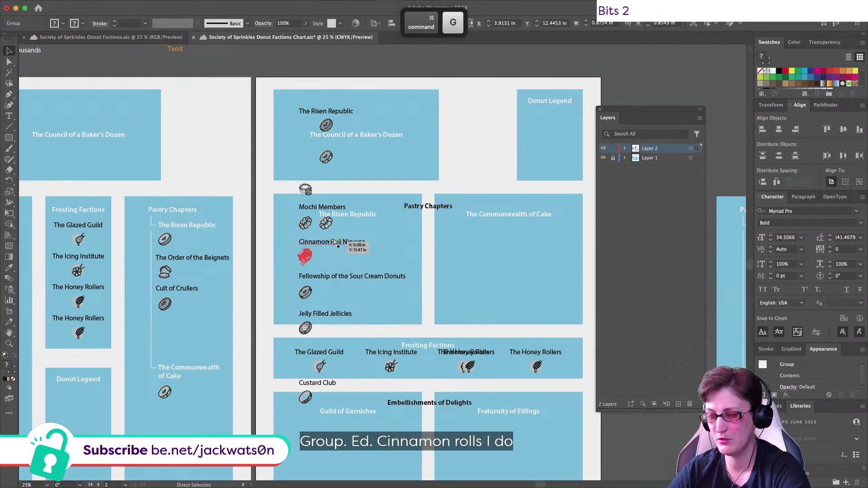
drag(336, 247, 199, 326)
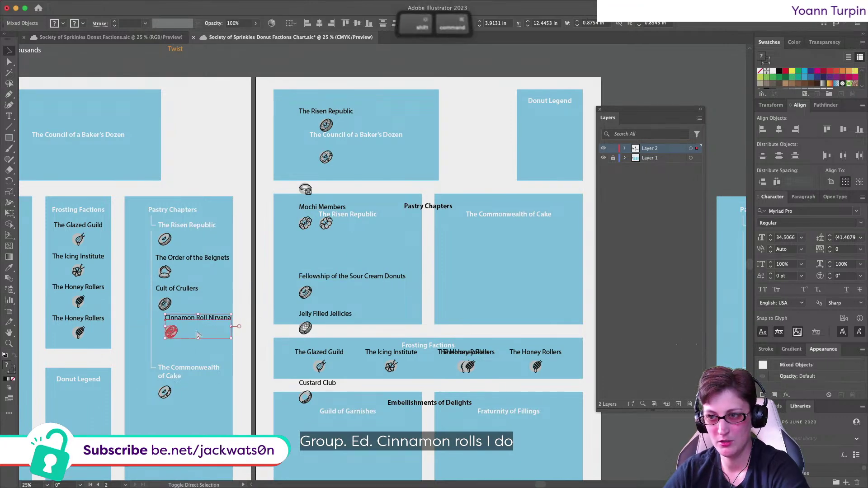
Step: Left-align the Cinnamon Roll Nirvana icon and label with the Cult of Crullers entry above them
key(super+shift+a)
click(164, 305)
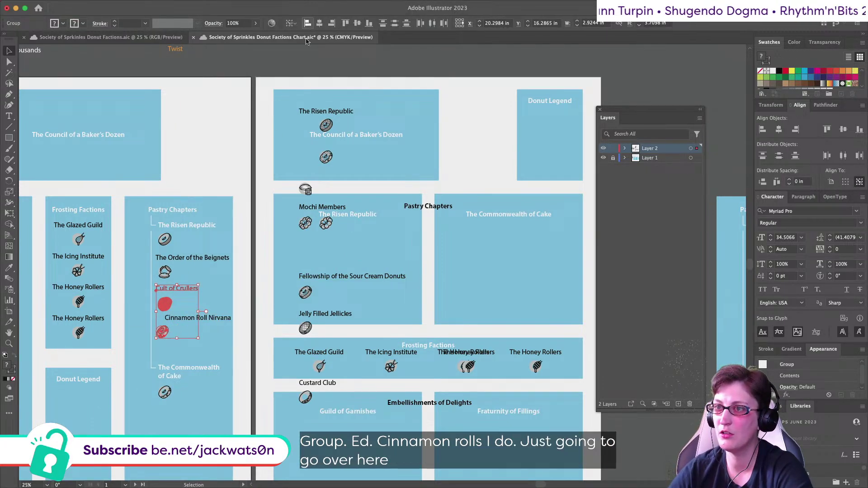
click(308, 24)
key(super+shift+a)
click(186, 319)
shift+click(178, 290)
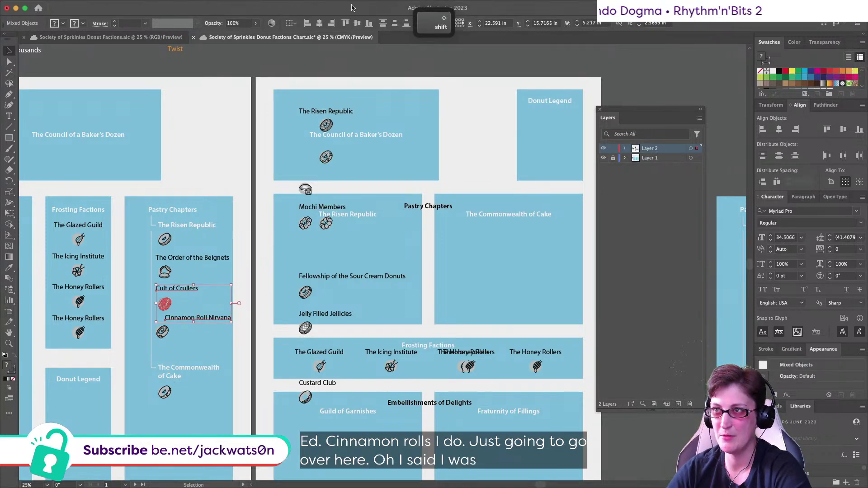
click(307, 24)
Step: Check the outline for the remaining Risen Republic entries and examine the space left in the first artboard's Pastry Chapters box
scroll(270, 212, up, 5)
scroll(270, 212, left, 5)
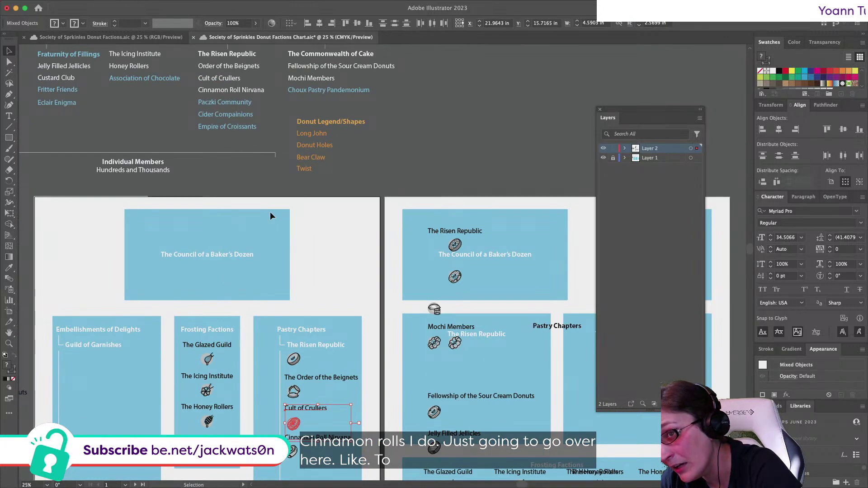
scroll(294, 197, up, 2)
scroll(294, 197, left, 1)
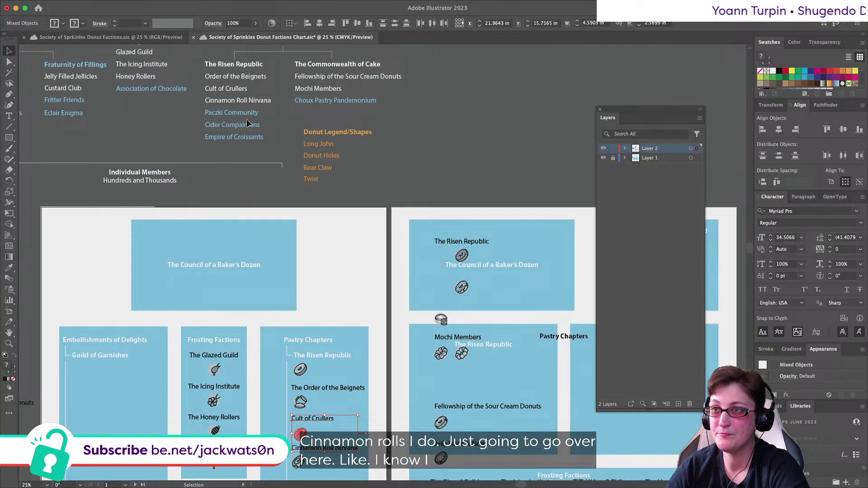
scroll(235, 134, down, 5)
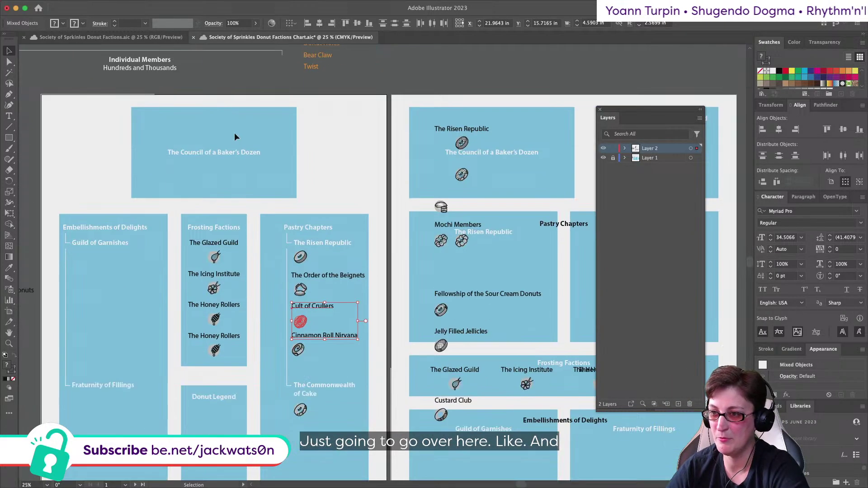
click(305, 343)
scroll(305, 344, up, 4)
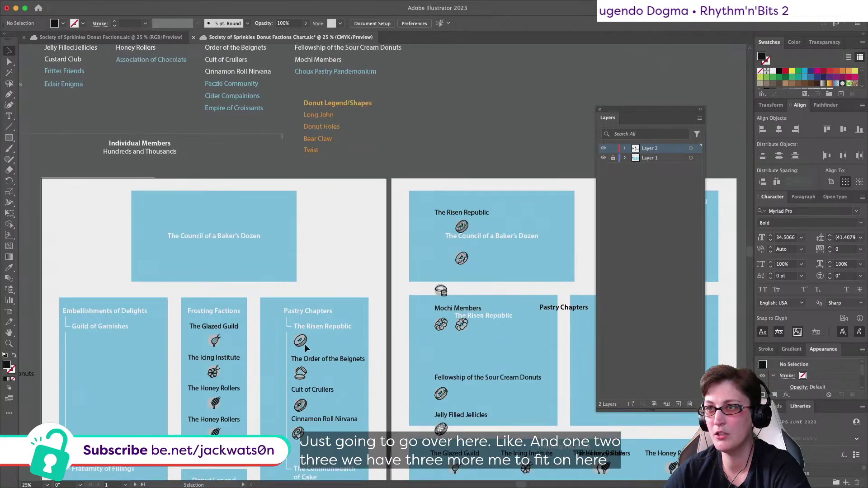
scroll(303, 341, down, 15)
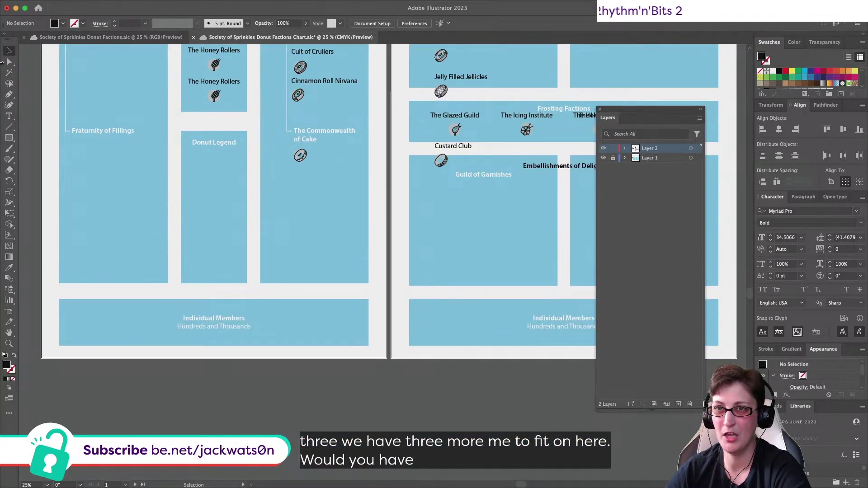
Step: Move The Commonwealth of Cake heading, its icon and the connector line's end lower in the Pastry Chapters box and lock Layer 1
click(9, 61)
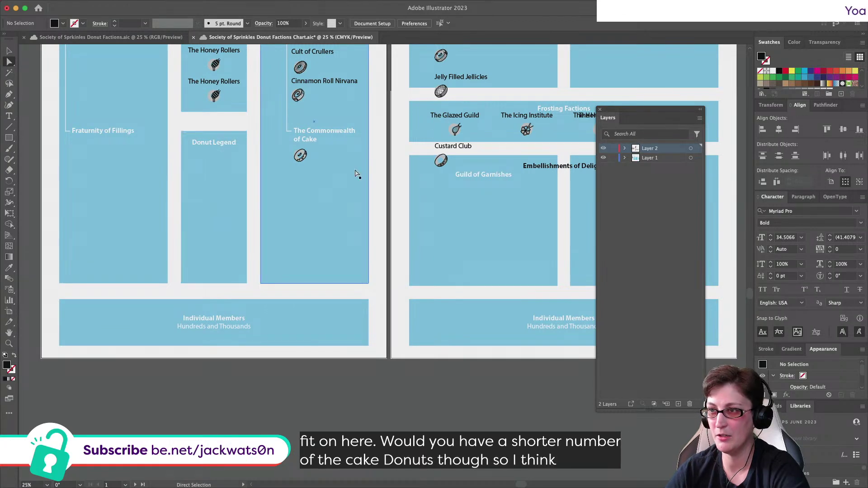
click(286, 127)
shift+click(303, 212)
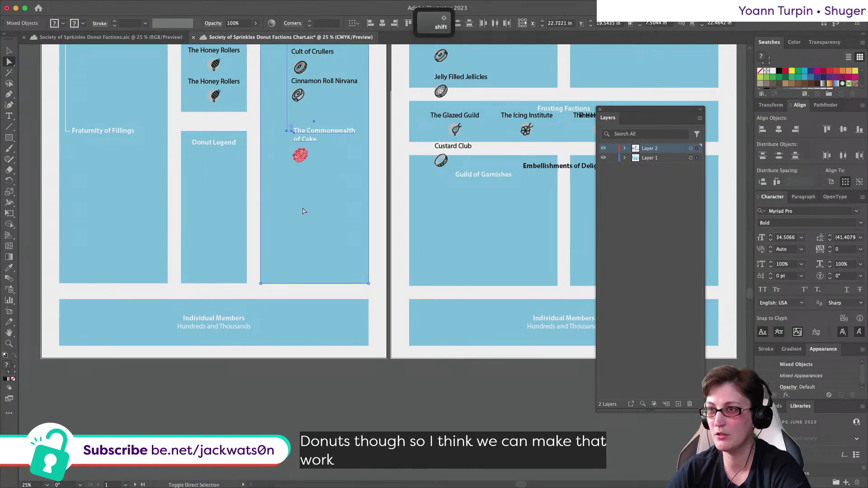
shift+click(326, 142)
drag(317, 136, 319, 171)
click(612, 158)
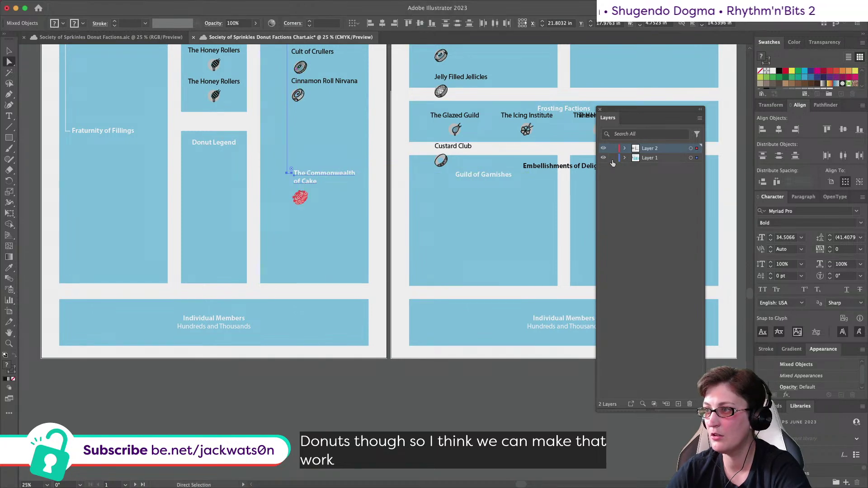
scroll(284, 127, up, 5)
key(v)
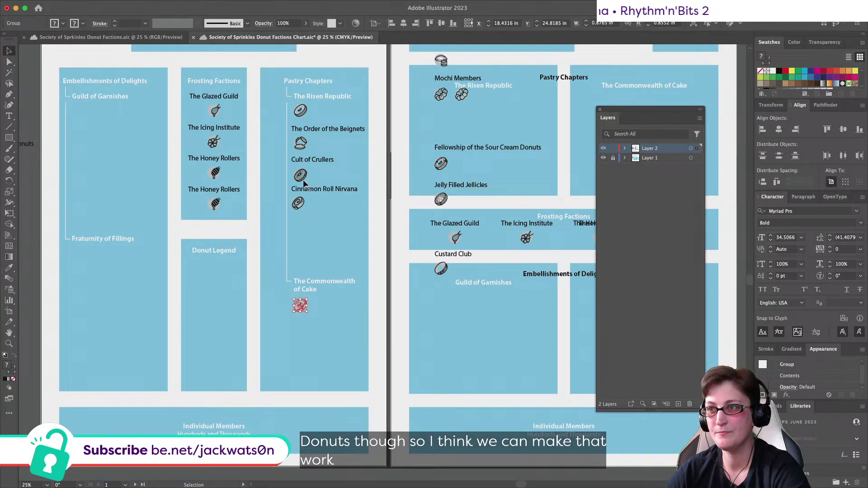
click(293, 130)
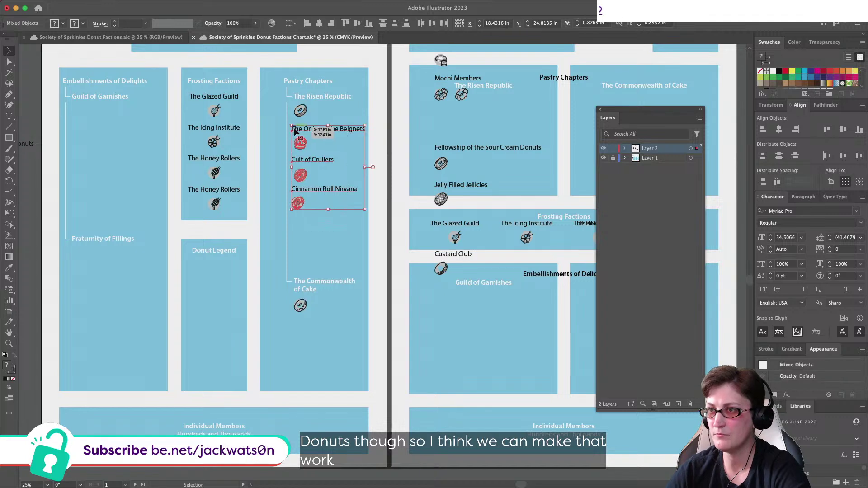
key(super+shift+a)
Step: Transfer The Risen Republic heading in Pastry Chapters from Layer 1 to Layer 2 in place and group it with its icon
click(613, 158)
super+click(322, 96)
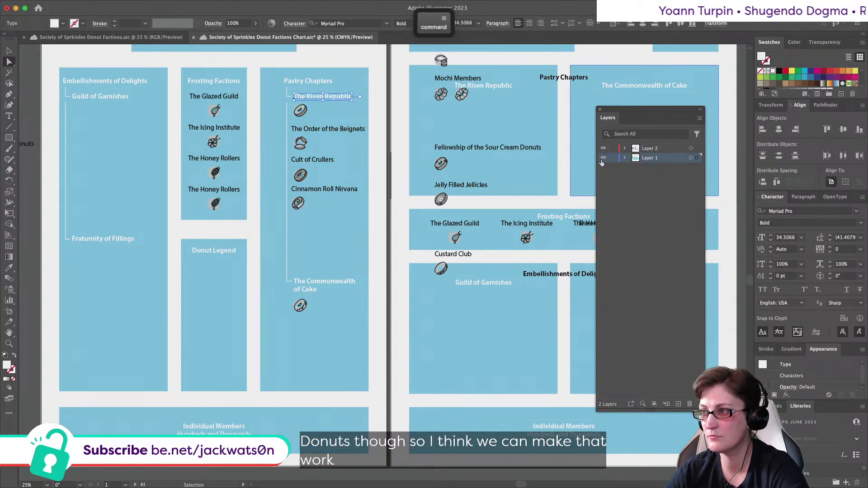
key(super+z)
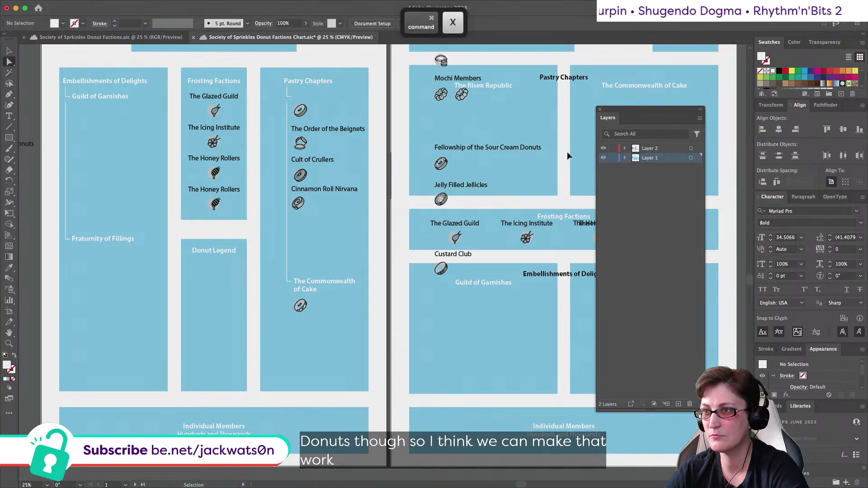
shift+super+click(301, 111)
key(super+x)
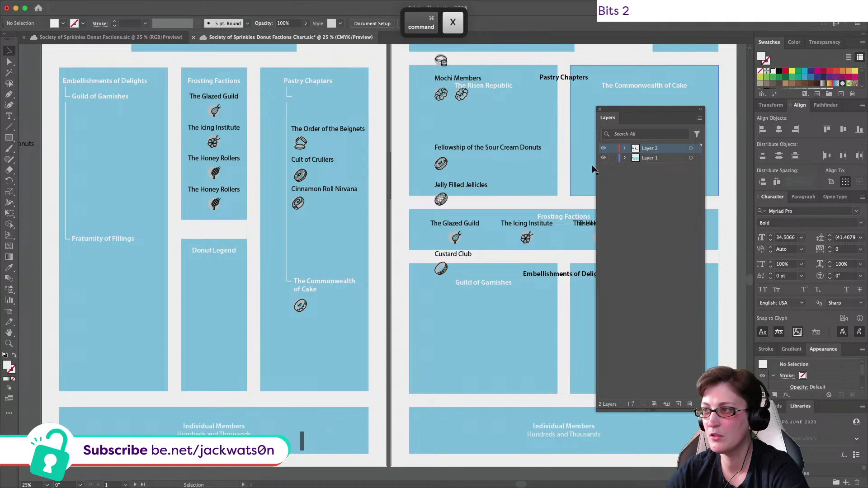
click(614, 149)
click(613, 158)
key(super+f)
click(322, 136)
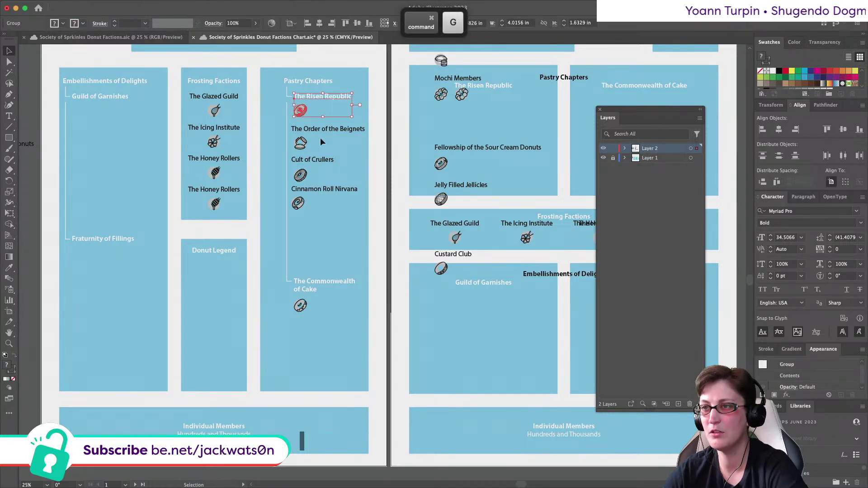
Step: Duplicate The Order of the Beignets and Cult of Crullers entries with the Cinnamon Roll Nirvana icon directly below the originals
shift+click(302, 177)
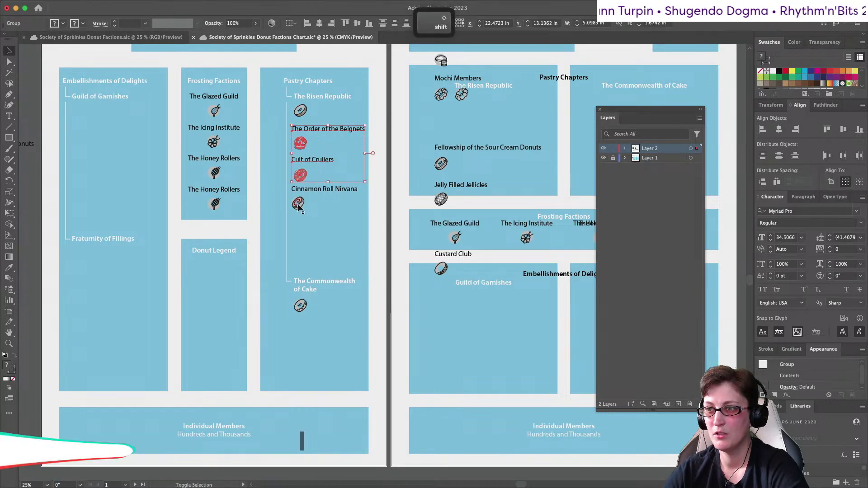
key(super+f)
drag(300, 176, 308, 267)
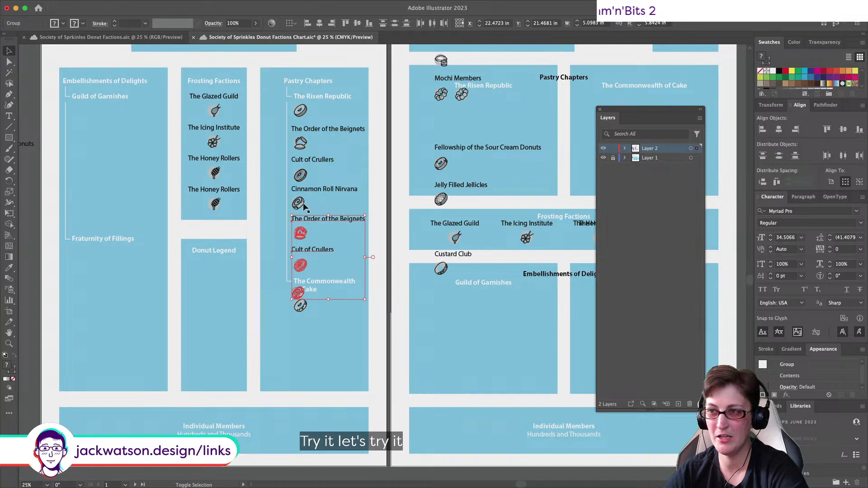
Step: Distribute the vertical spacing evenly between the Risen Republic entries and their copies in the Pastry Chapters box
drag(303, 204, 298, 112)
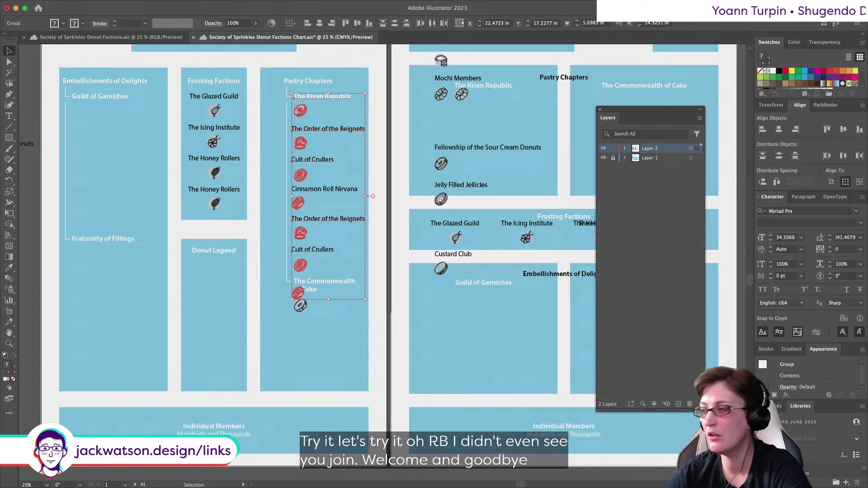
click(762, 182)
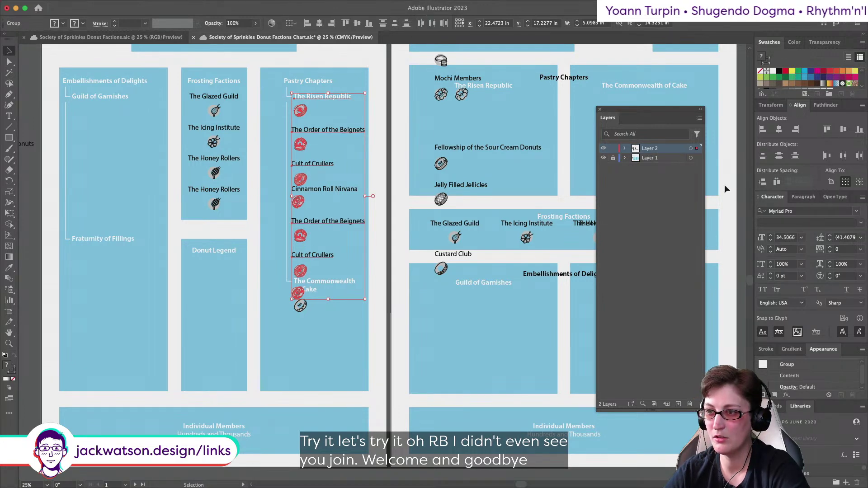
key(super+shift+z)
Step: Delete the duplicate cinnamon roll icon overlapping The Commonwealth of Cake heading on the first artboard
click(9, 61)
key(super+shift+a)
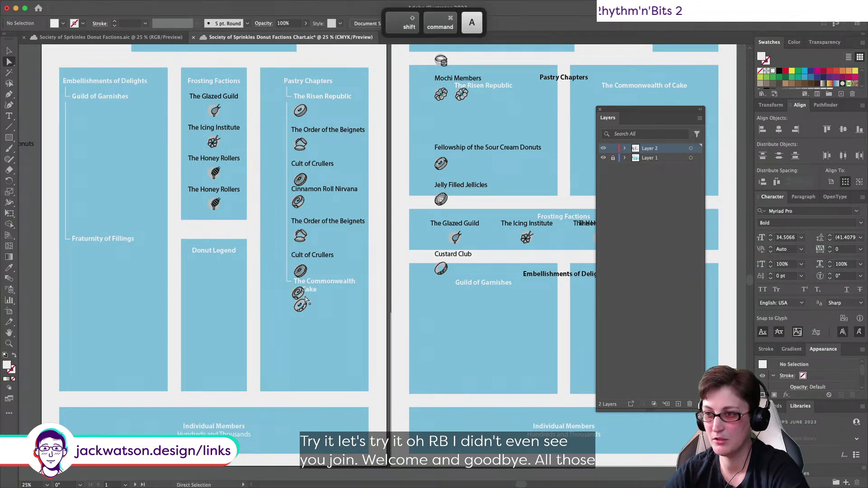
click(305, 298)
scroll(335, 223, up, 10)
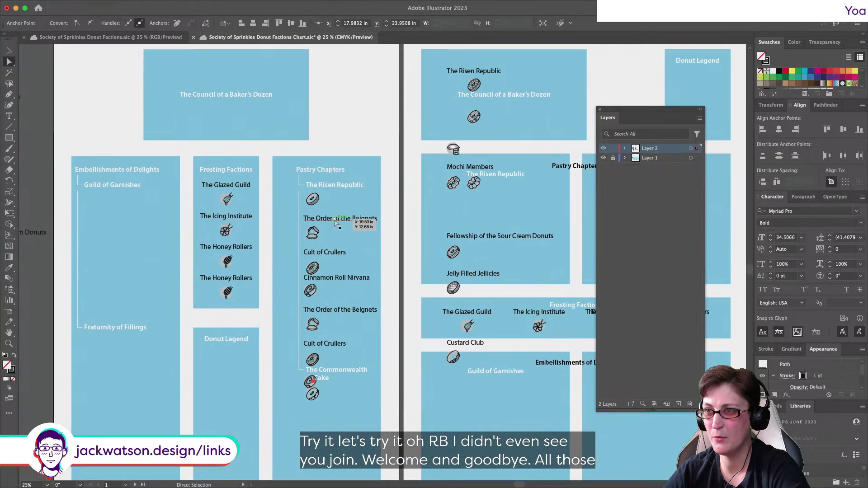
scroll(336, 223, down, 10)
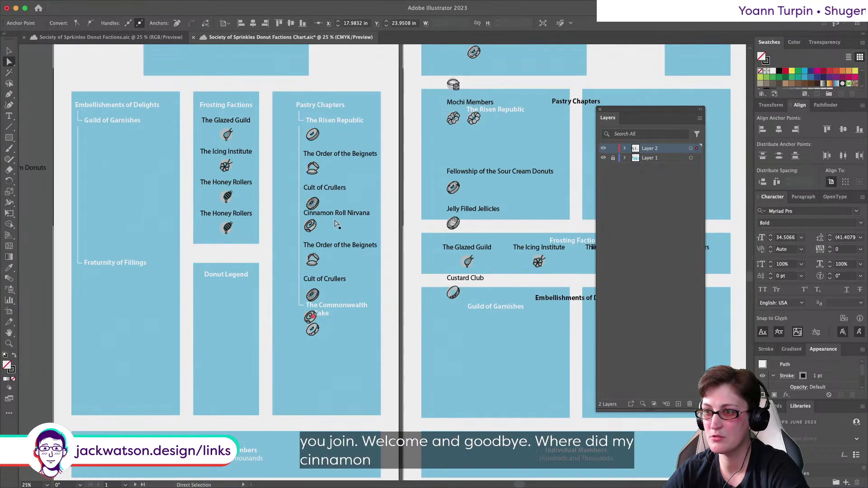
click(328, 215)
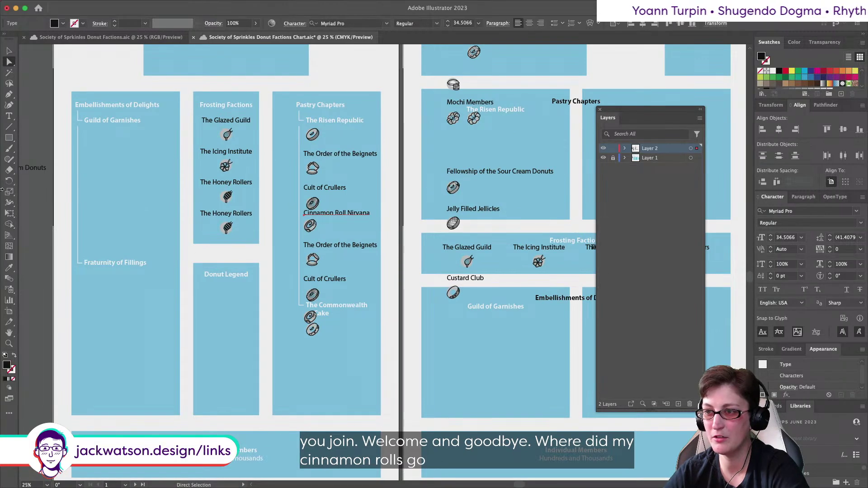
key(super+z)
key(super+z)
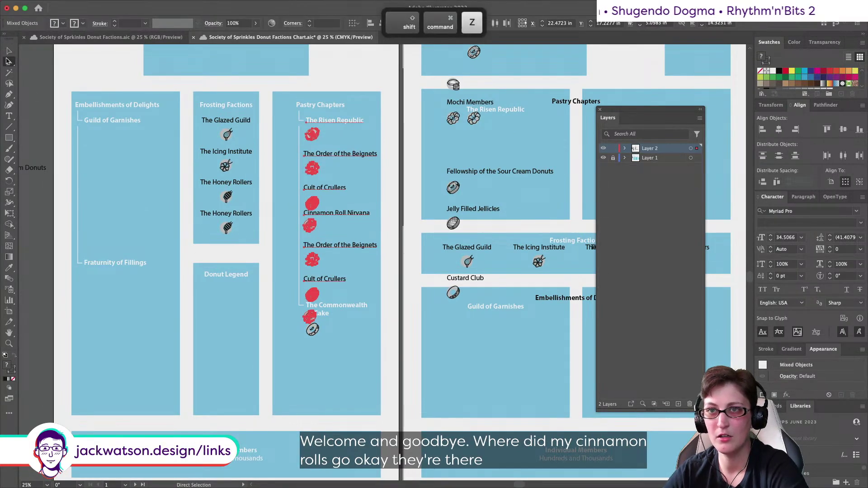
key(shift+super+a)
super+click(311, 318)
key(Delete)
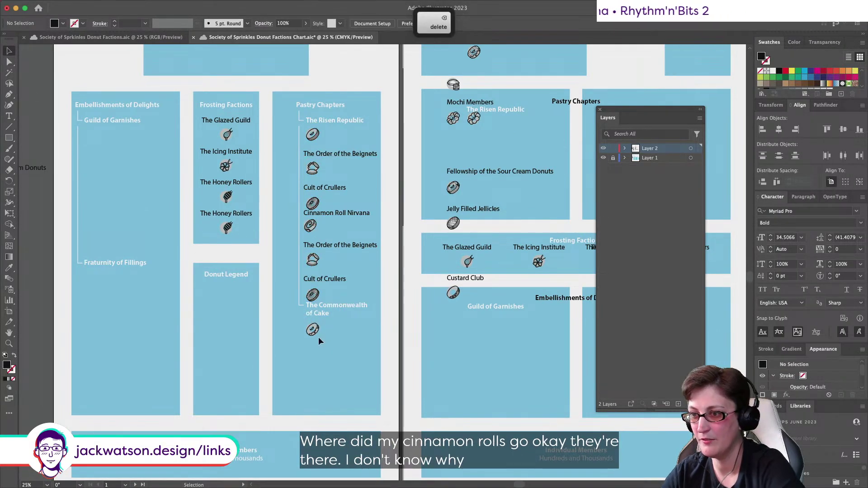
Step: Group the Cinnamon Roll Nirvana label with its icon in the first artboard's Pastry Chapters box
click(313, 204)
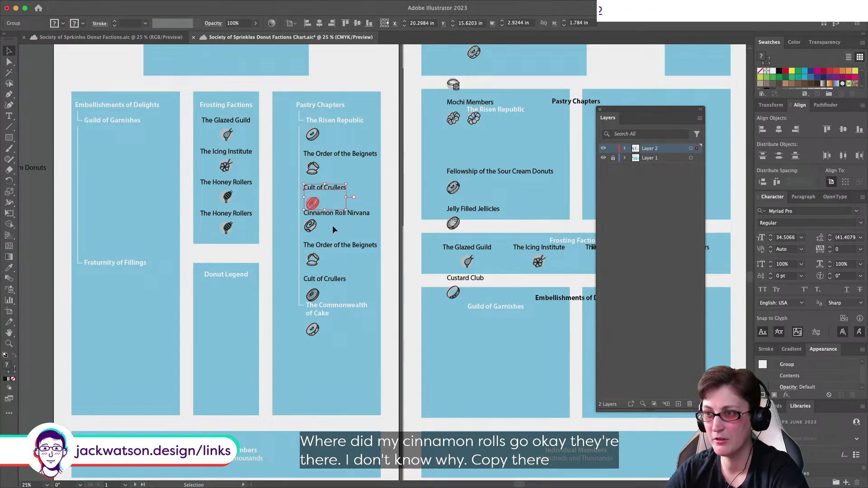
click(314, 229)
drag(349, 231, 306, 218)
key(super+g)
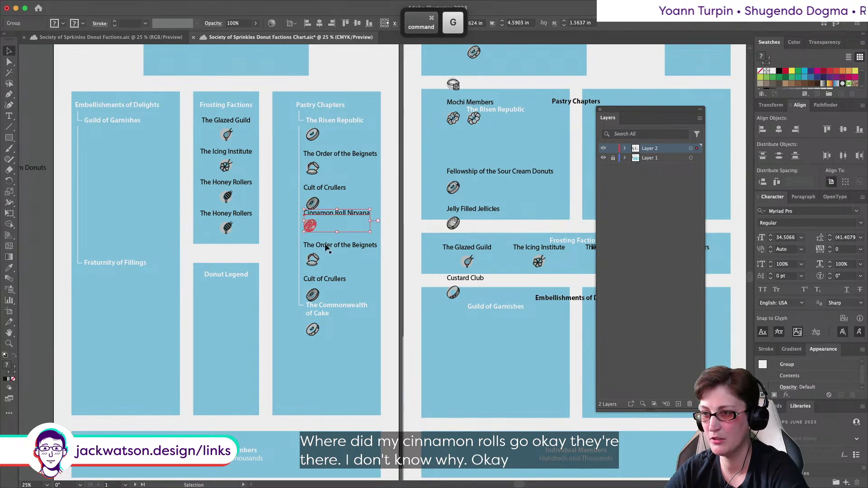
Step: Distribute the six Risen Republic entries evenly by their vertical centres in the Pastry Chapters box
click(318, 299)
shift+click(313, 260)
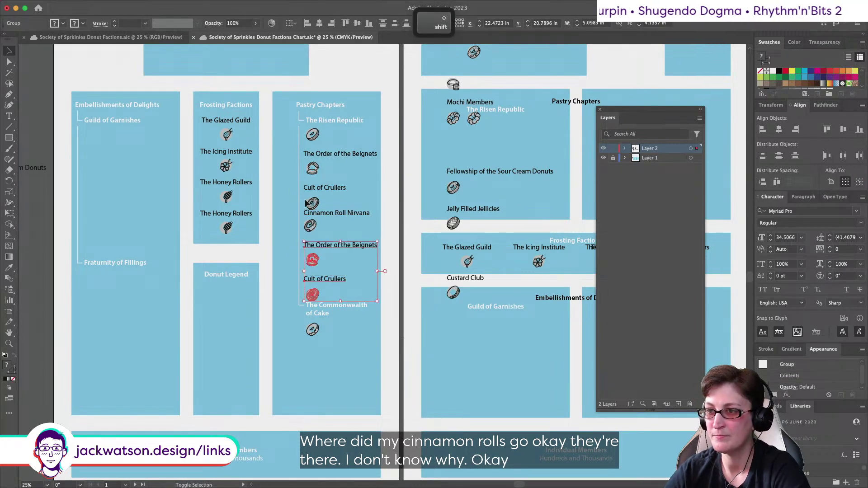
shift+click(312, 224)
shift+click(314, 168)
shift+click(312, 135)
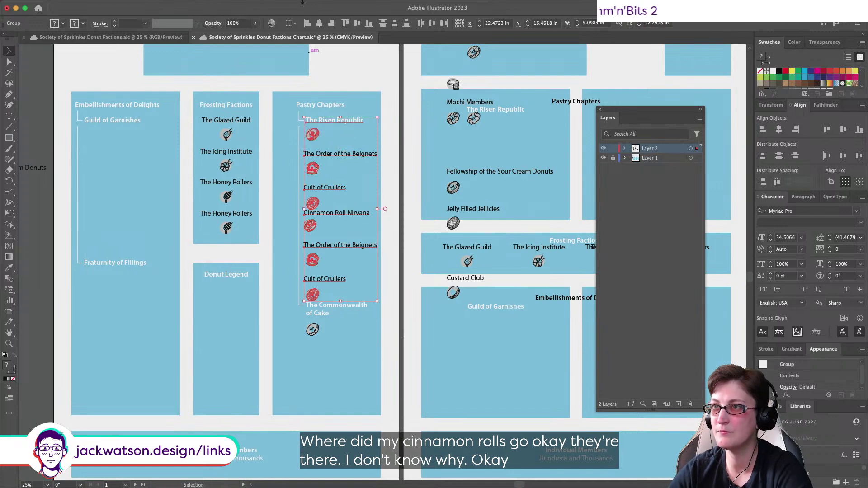
click(394, 23)
Step: Check the Risen Republic members in the organization outline and duplicate the lowest Cult of Crullers entry in place
scroll(351, 270, up, 10)
scroll(351, 270, left, 4)
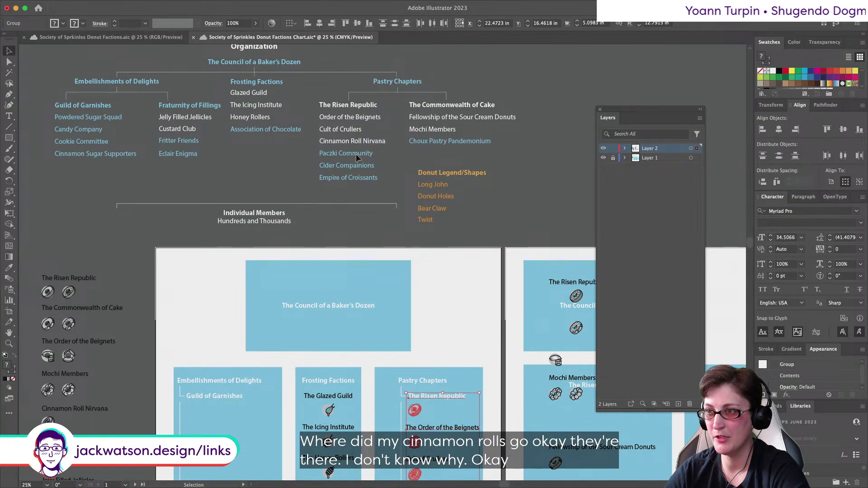
scroll(361, 178, down, 5)
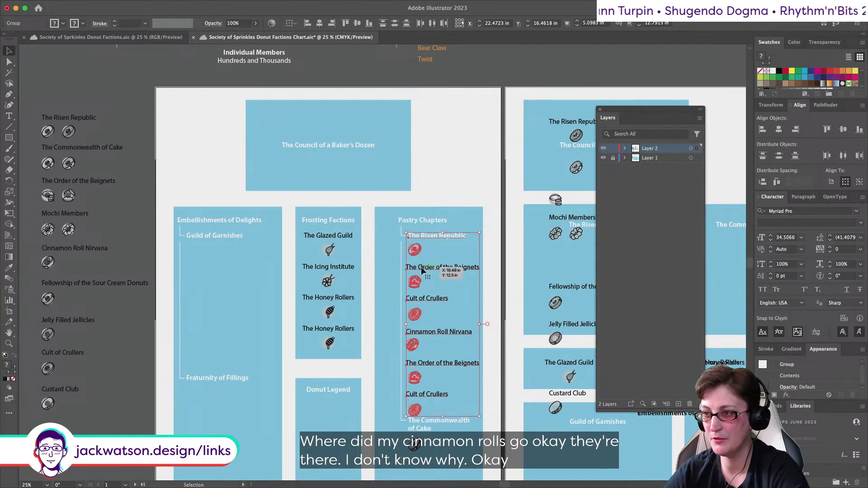
scroll(412, 377, down, 3)
scroll(411, 377, right, 1)
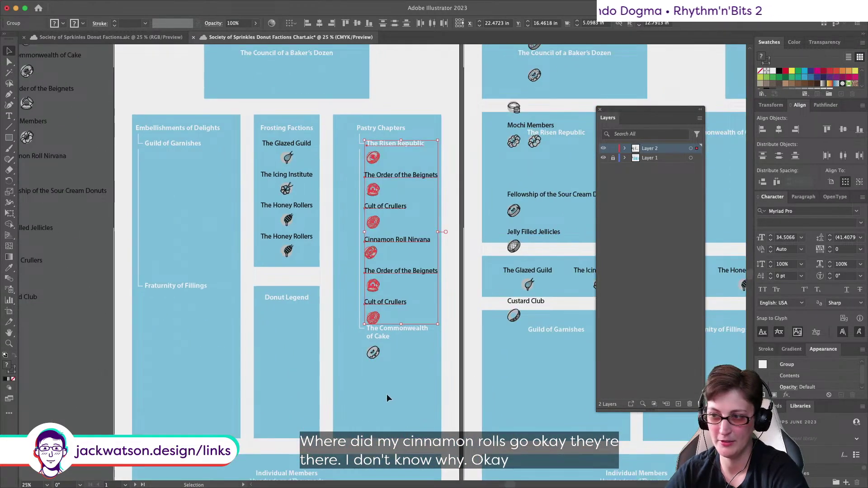
scroll(313, 159, up, 5)
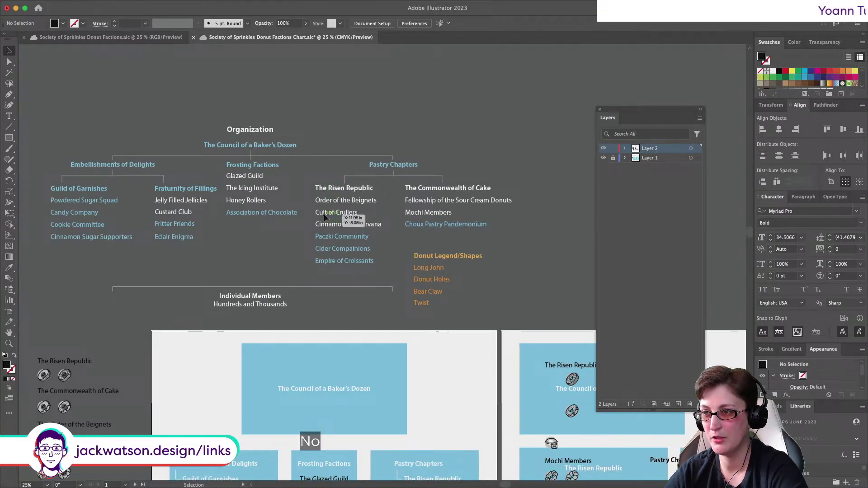
scroll(329, 254, down, 10)
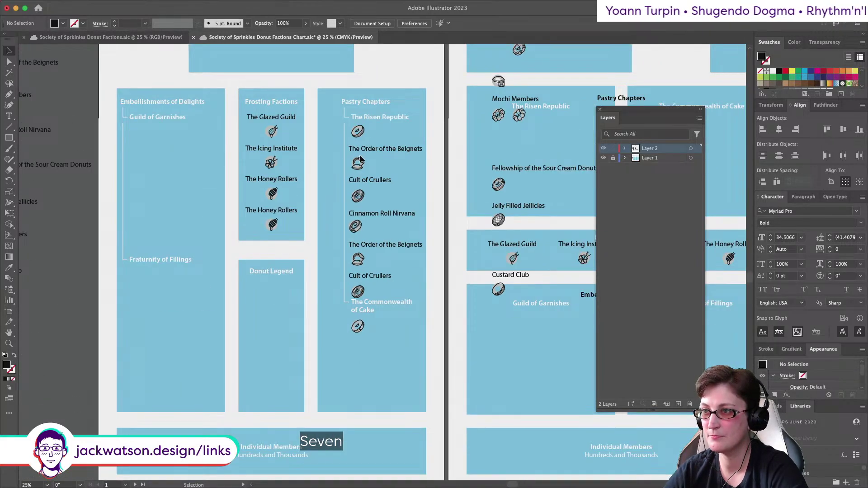
click(359, 288)
key(ctrl+c)
key(ctrl+f)
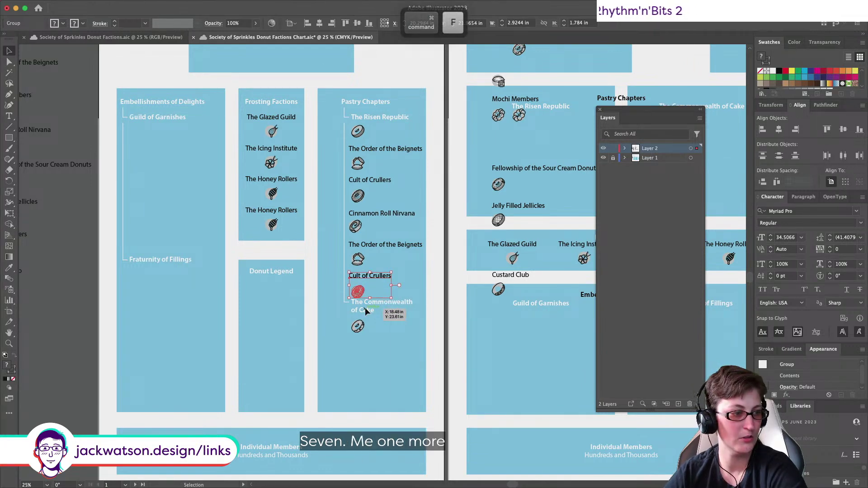
Step: Lower The Commonwealth of Cake heading, its icon and the connector line's end to make room for one more entry
click(9, 61)
key(ctrl+a)
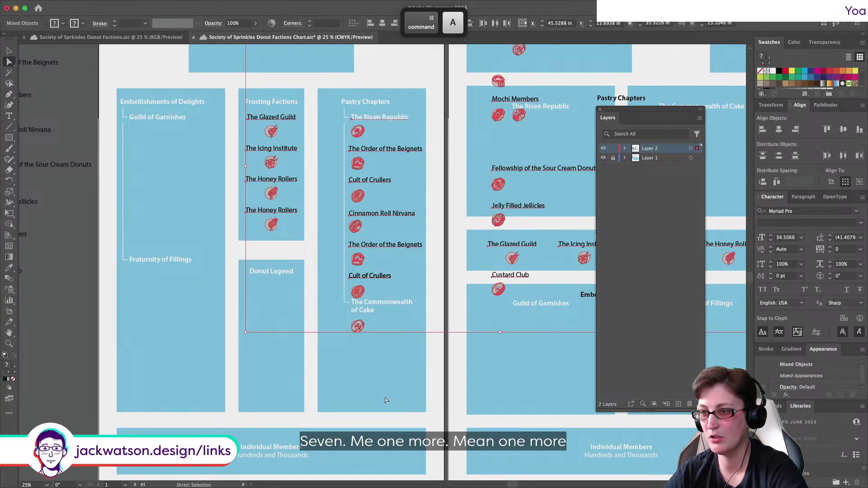
key(ctrl+shift+a)
drag(322, 347, 401, 306)
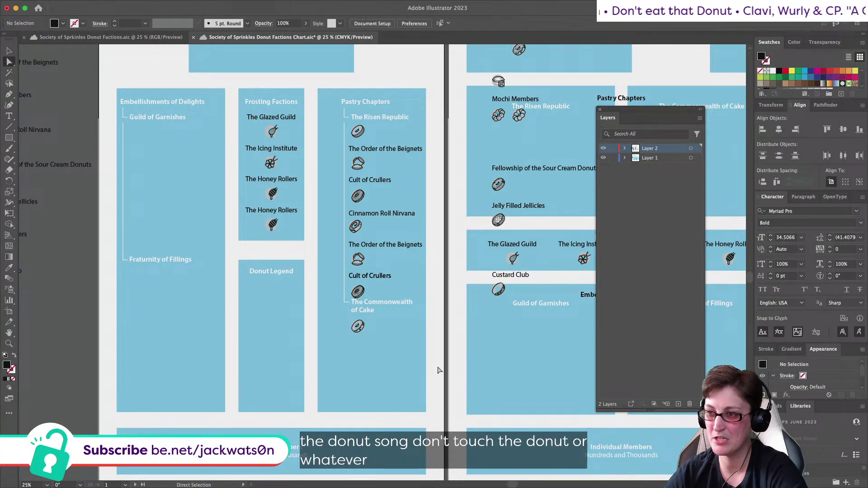
shift+click(388, 310)
shift+click(388, 353)
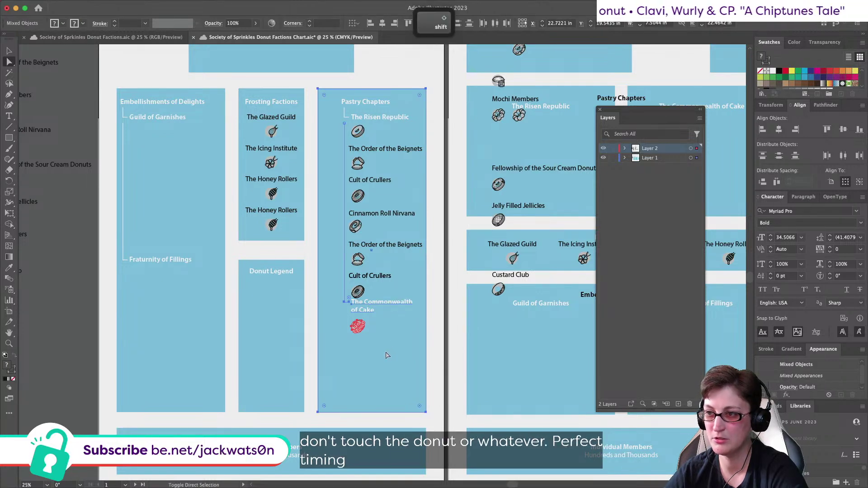
drag(387, 307, 387, 345)
key(super+shift+a)
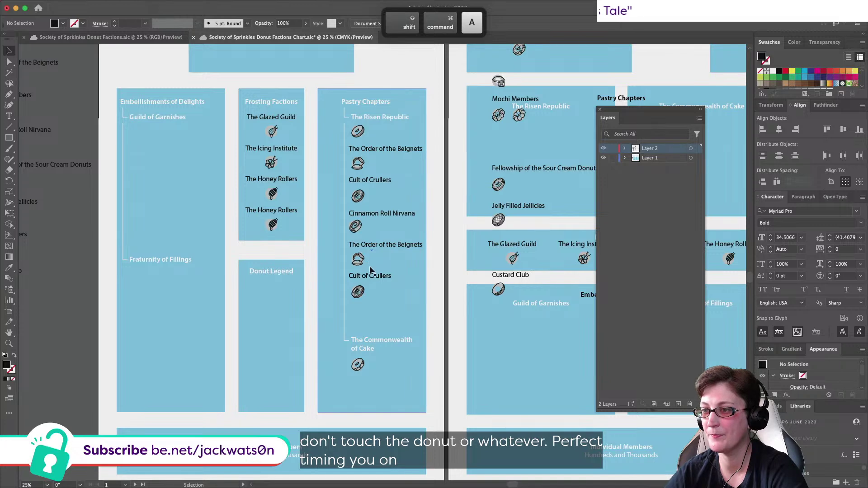
Step: Place the extra Cult of Crullers entry below the others and distribute all seven Risen Republic entries vertically by their centres
drag(370, 276, 371, 305)
shift+click(375, 279)
shift+click(355, 224)
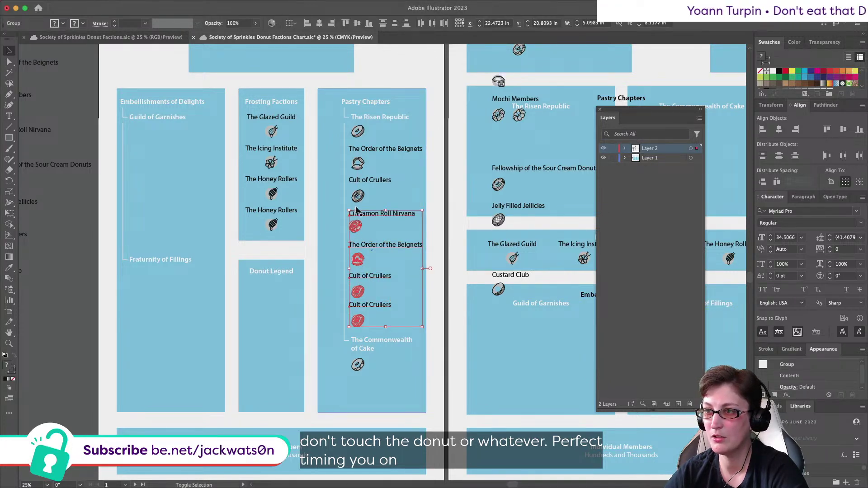
shift+click(358, 195)
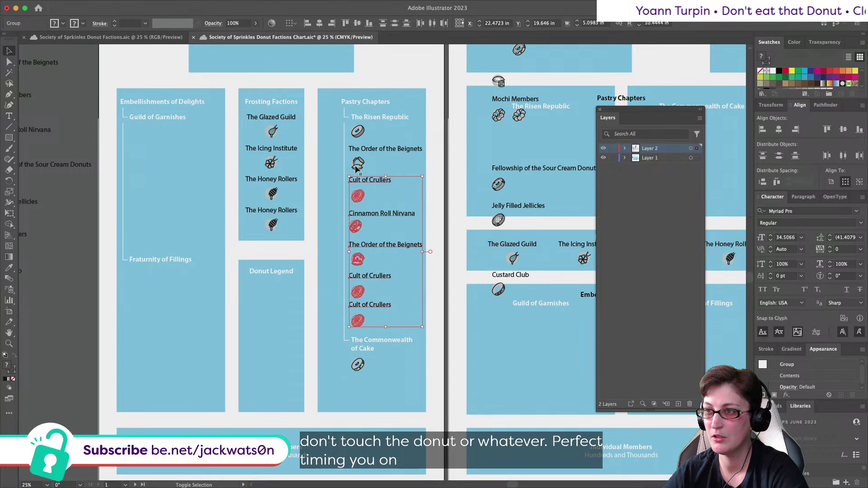
shift+click(357, 131)
click(395, 24)
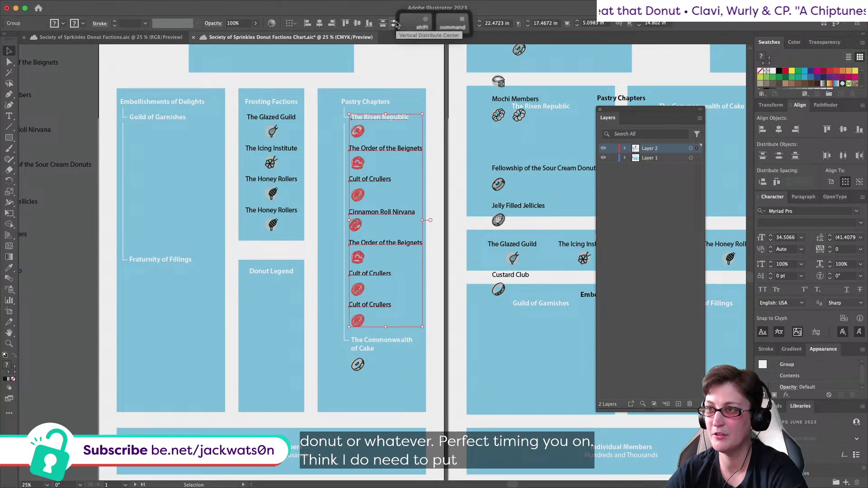
key(super+shift+a)
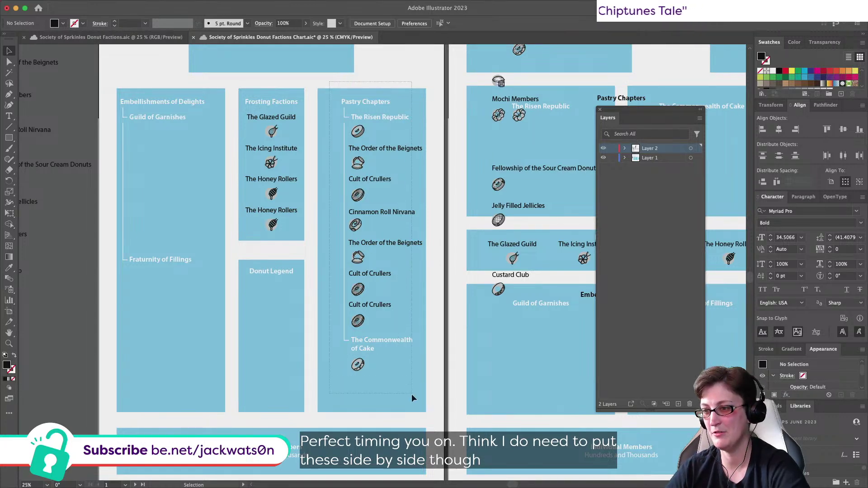
Step: Shift the Pastry Chapters heading, connector lines and all entries closer to the left edge of their box
drag(411, 393, 397, 389)
drag(380, 339, 363, 339)
click(395, 290)
Step: Try a second column by moving The Order of the Beignets, Cinnamon Roll Nirvana and a Cult of Crullers copy beside neighbouring entries
scroll(395, 290, up, 4)
scroll(395, 292, left, 1)
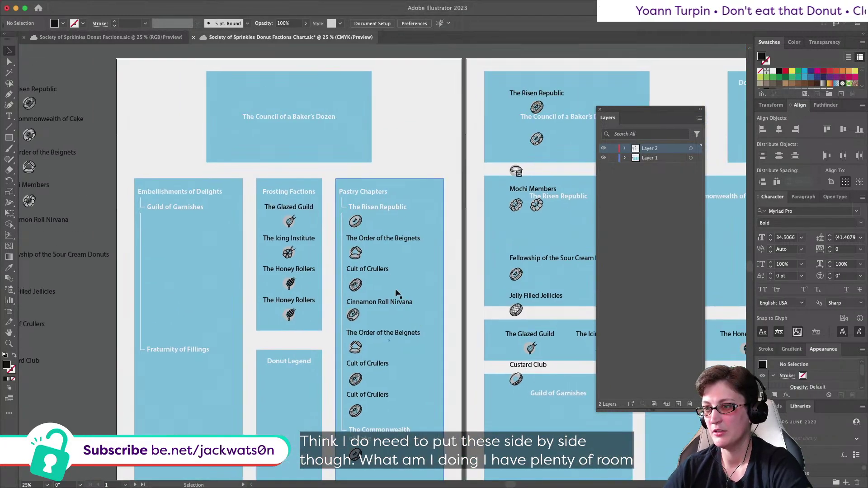
scroll(396, 293, right, 3)
scroll(322, 209, up, 1)
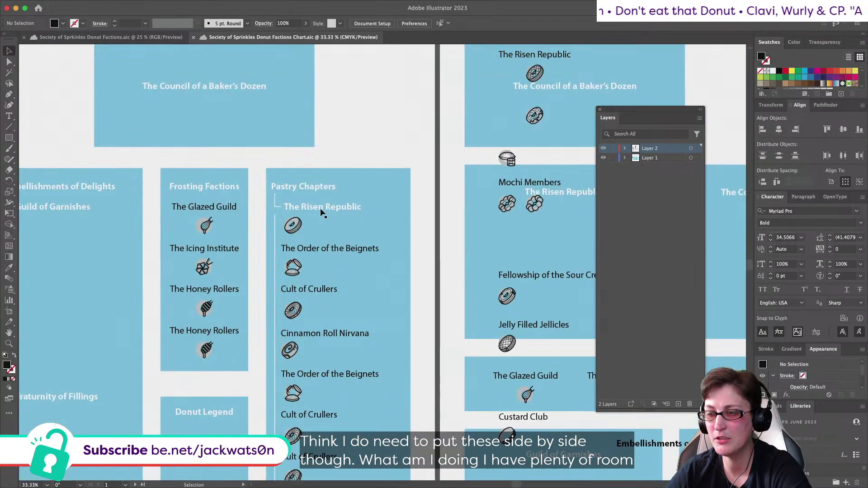
scroll(321, 210, down, 3)
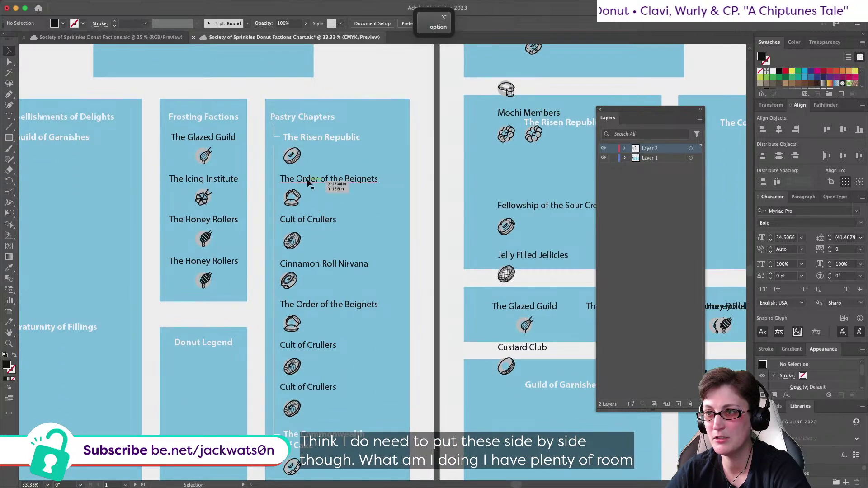
click(309, 183)
drag(297, 180, 379, 138)
drag(305, 268, 371, 223)
drag(298, 350, 400, 306)
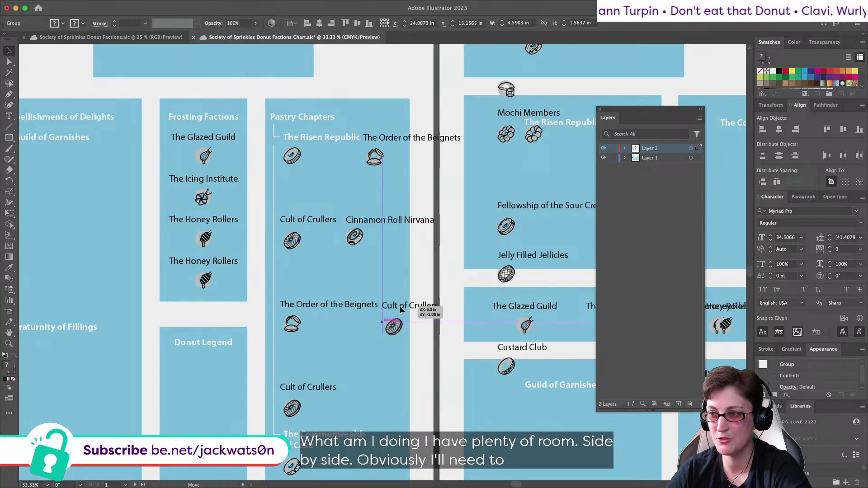
Step: Try closing the row gaps by moving the last Cult of Crullers entry and the Crullers and Cinnamon Roll row upward
drag(324, 391, 318, 347)
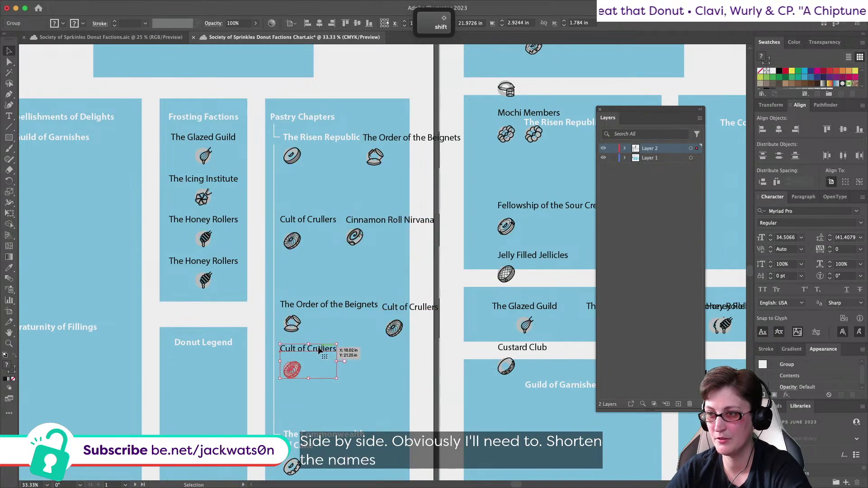
scroll(319, 346, down, 1)
drag(314, 268, 349, 225)
click(354, 249)
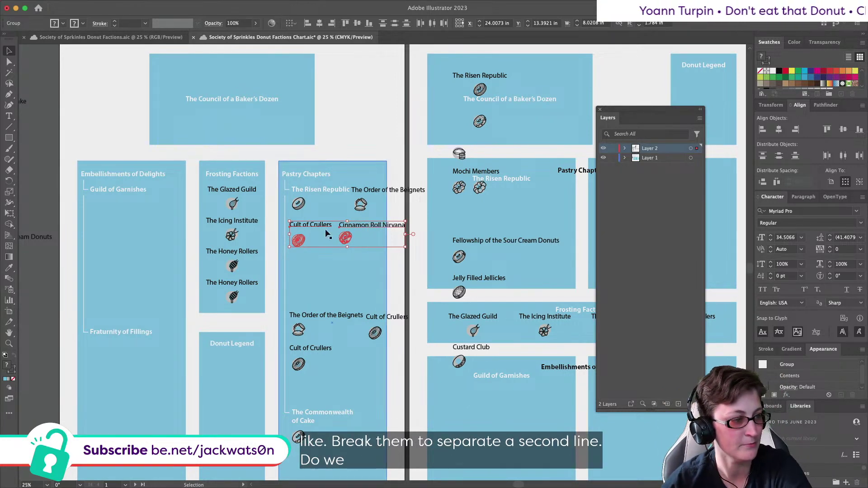
Step: Undo the two-column rearrangement of the Risen Republic entries
scroll(306, 240, right, 3)
scroll(302, 249, down, 1)
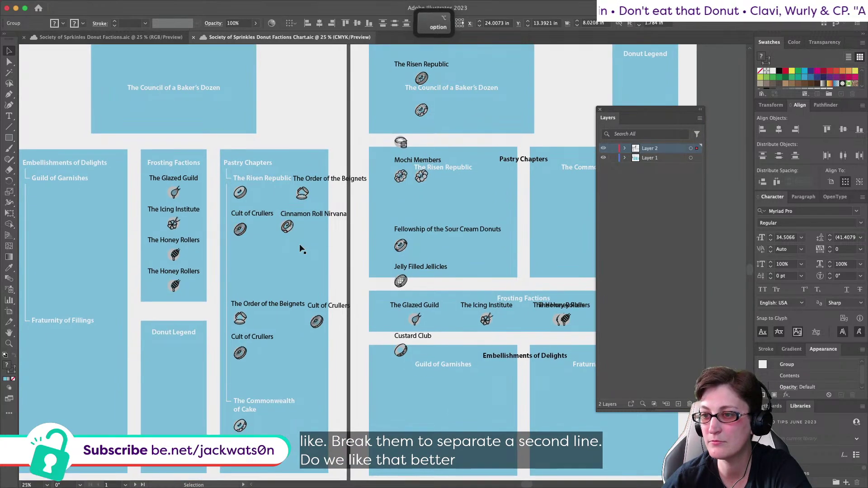
scroll(302, 249, up, 1)
scroll(302, 248, down, 2)
scroll(302, 249, up, 2)
key(super+z)
key(super+z)
key(super+z)
key(super+z)
key(super+z)
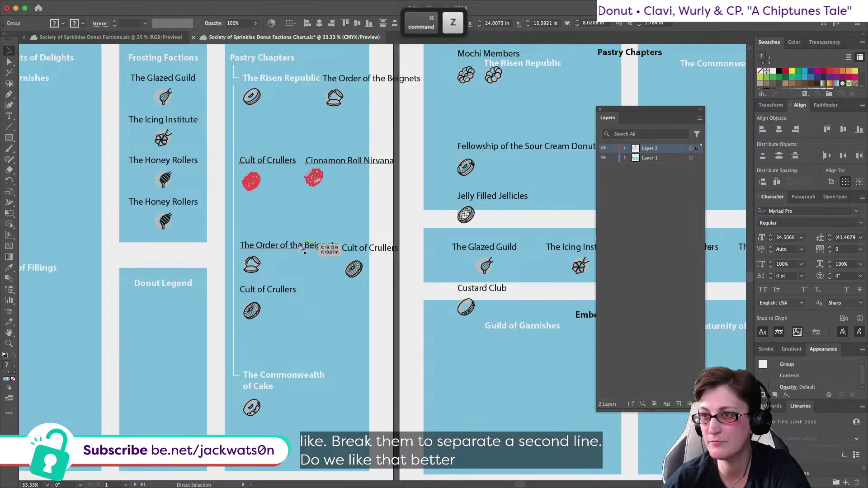
key(super+z)
key(super+z)
scroll(302, 249, down, 1)
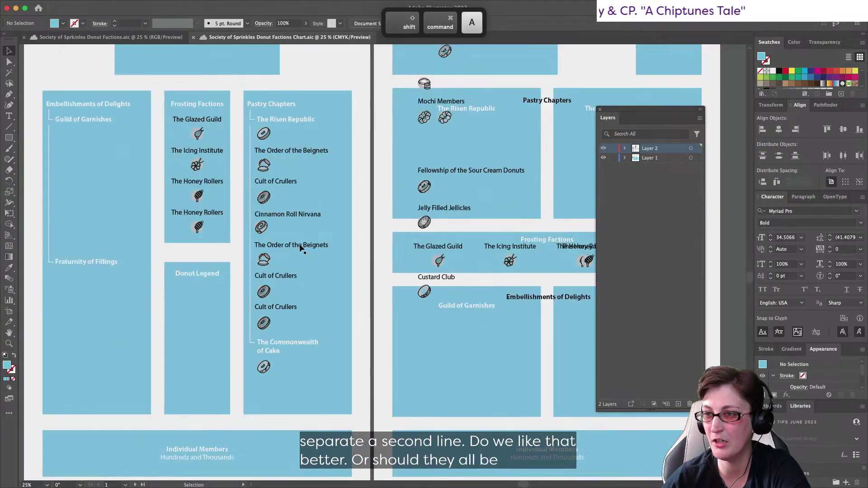
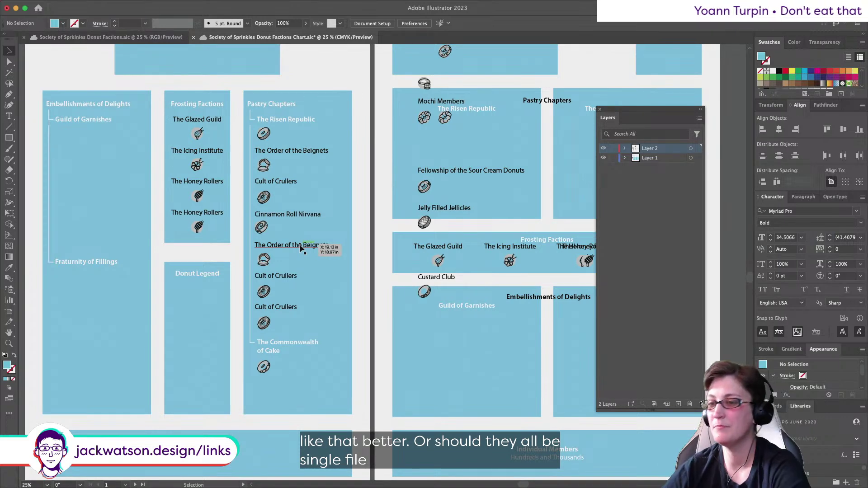
Step: Check the Commonwealth of Cake members in the outline and put The Commonwealth of Cake heading on a single line
scroll(300, 249, up, 10)
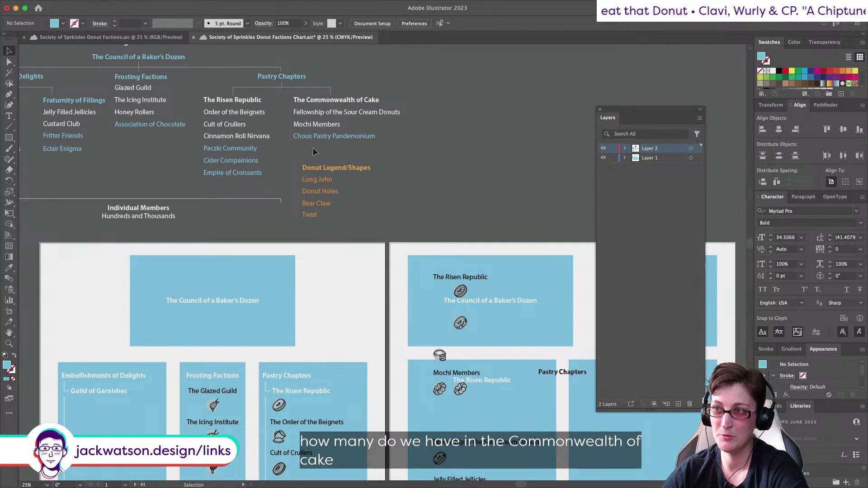
scroll(313, 148, down, 8)
scroll(313, 147, up, 8)
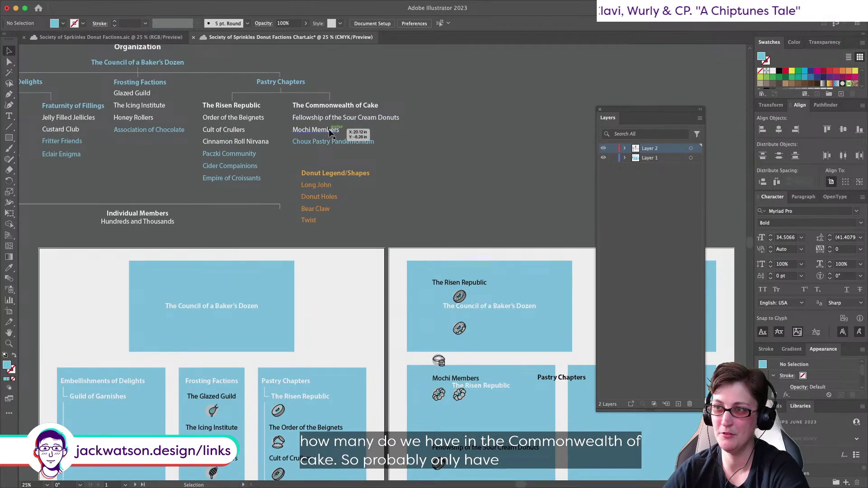
scroll(336, 152, down, 9)
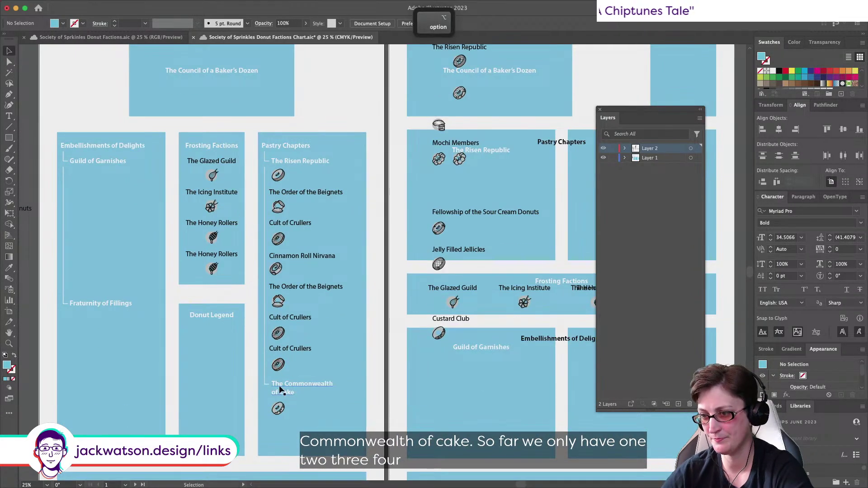
double_click(279, 393)
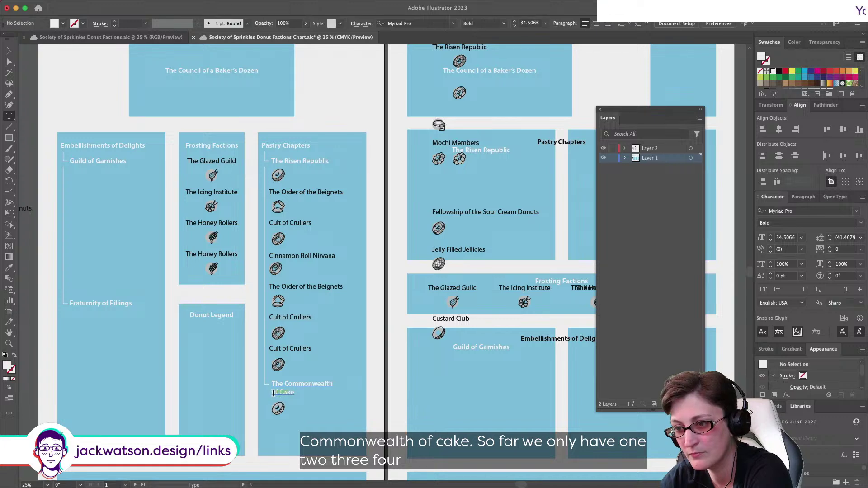
key(BackSpace)
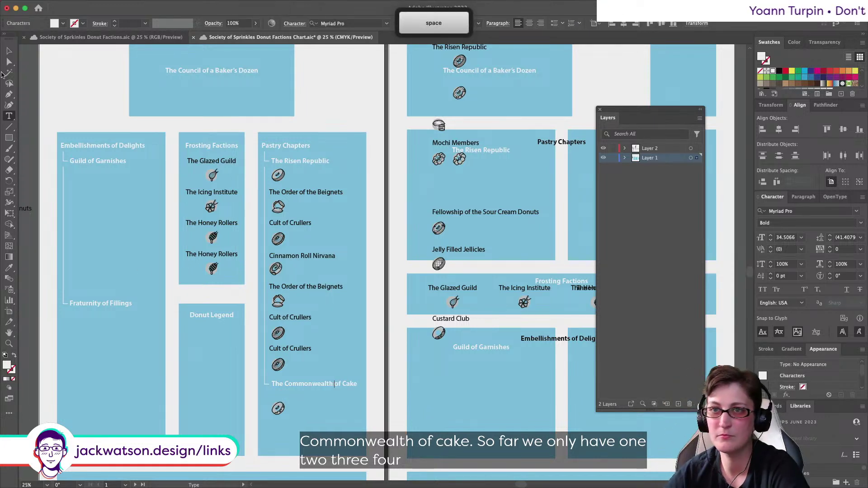
Step: Move the donut icon up under The Commonwealth of Cake, transfer the heading to Layer 2, lock Layer 1 and group heading with icon
click(9, 51)
drag(283, 411, 279, 400)
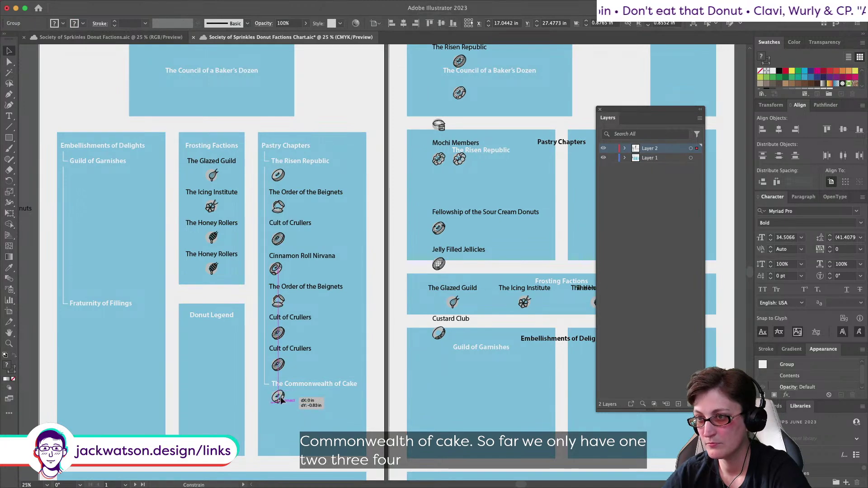
shift+click(294, 385)
key(super+x)
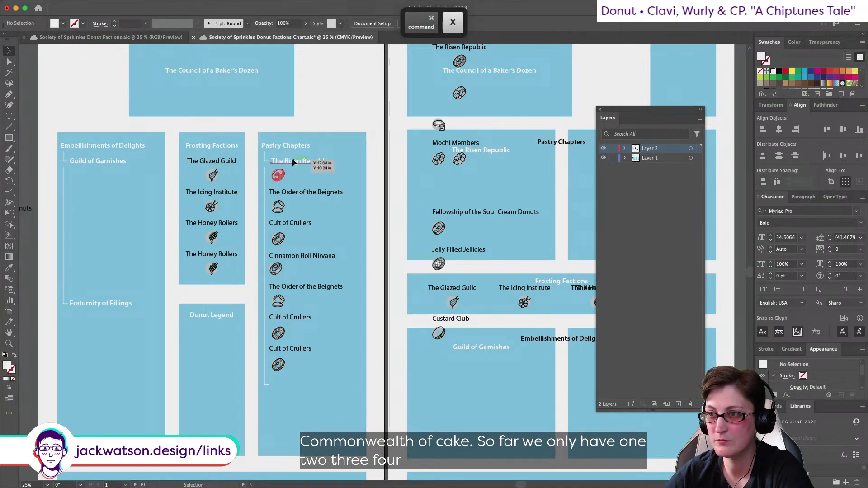
key(super+f)
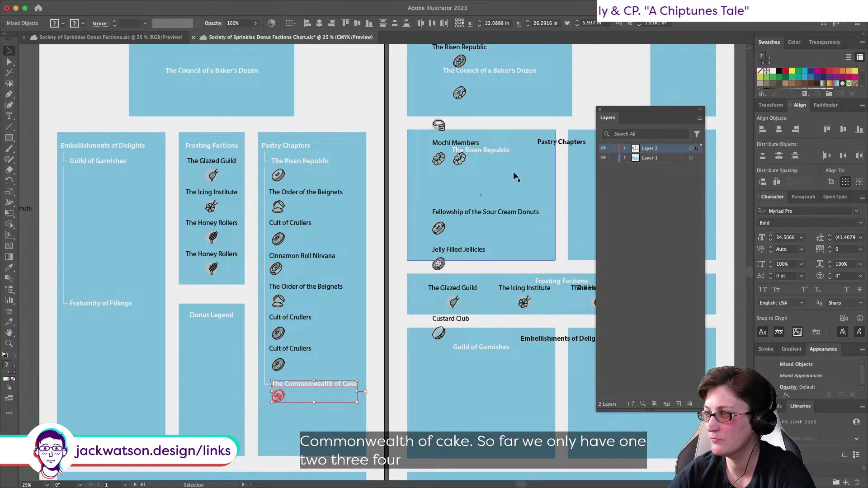
click(614, 158)
key(super+g)
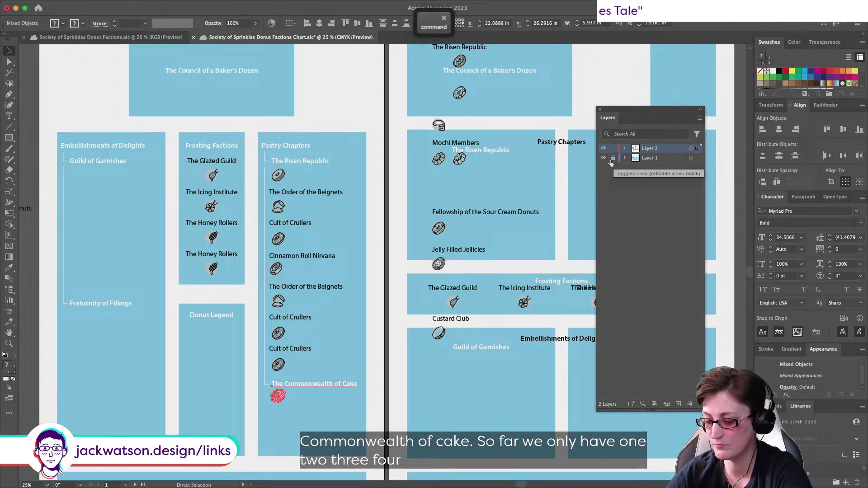
Step: Delete the extra entry overlapping The Honey Rollers in the second artboard's Frosting Factions and save the document
scroll(448, 256, right, 5)
scroll(447, 256, up, 2)
scroll(448, 256, up, 2)
scroll(448, 256, right, 2)
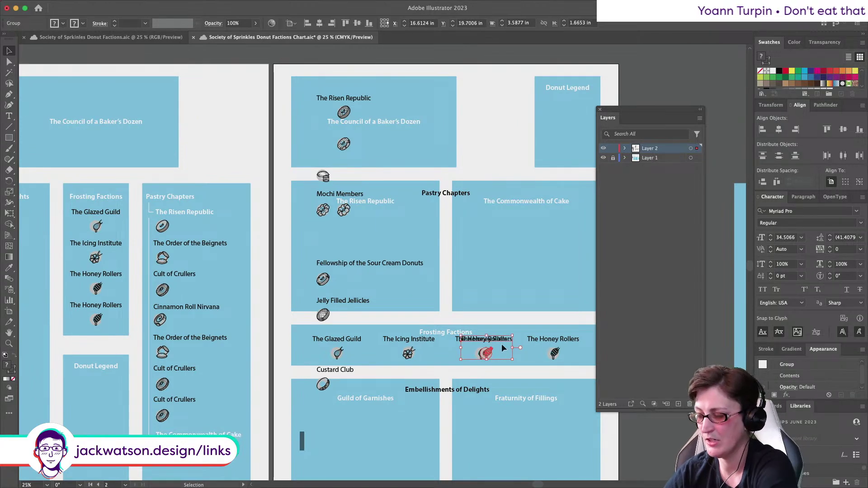
key(Delete)
scroll(435, 332, right, 5)
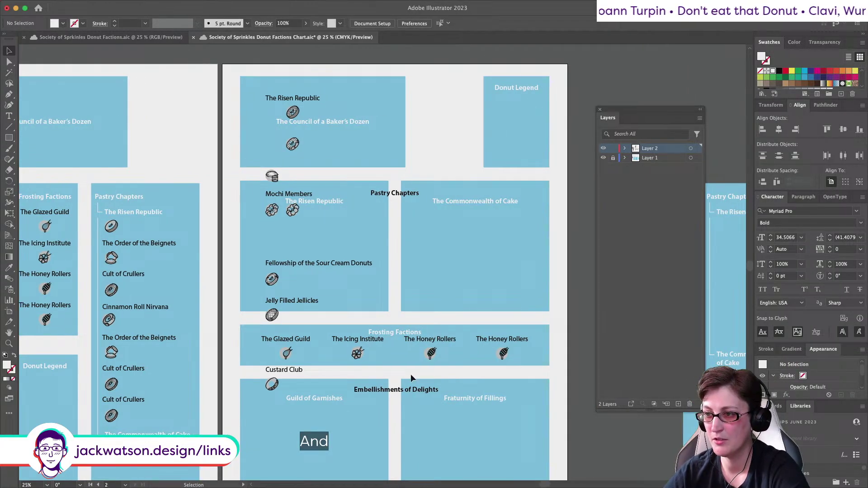
key(super+s)
Step: Hide Layer 1 to examine which entries sit on Layer 2, and show it again
scroll(409, 372, left, 10)
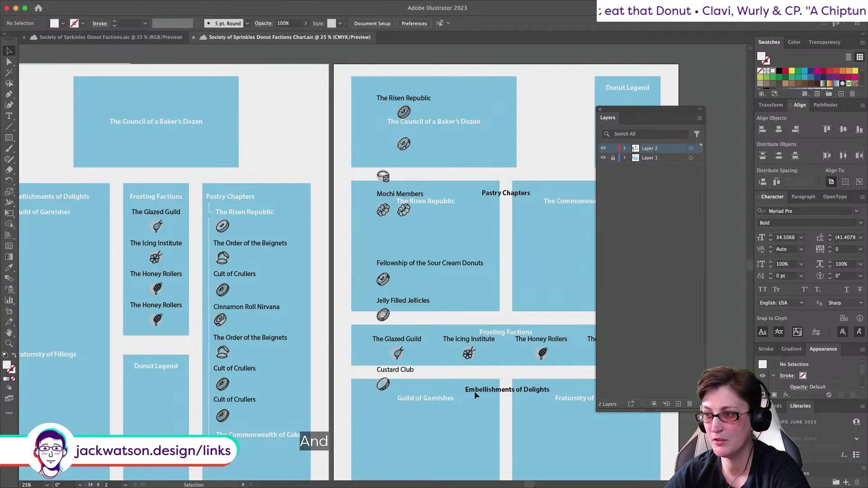
scroll(515, 343, right, 4)
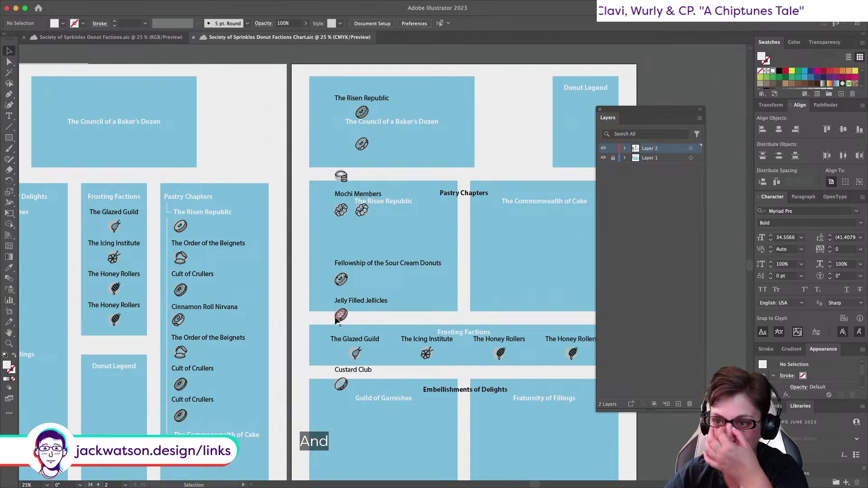
scroll(329, 291, left, 4)
scroll(329, 290, right, 2)
scroll(329, 289, up, 2)
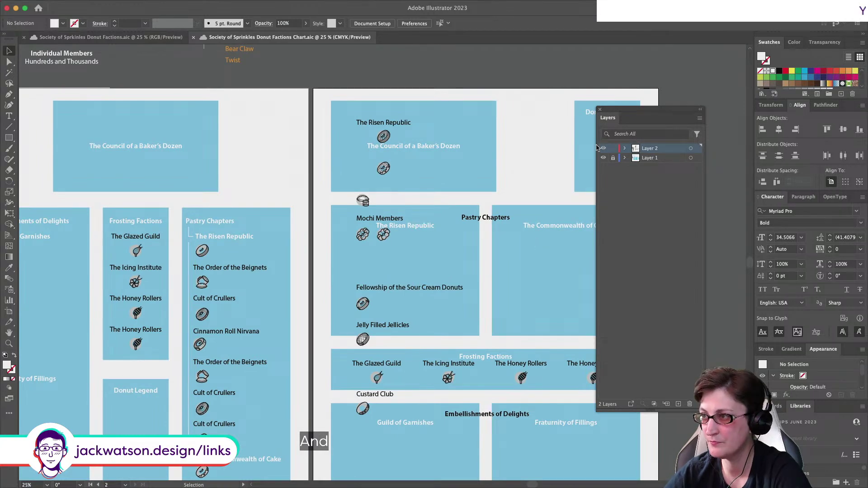
click(604, 158)
click(603, 158)
click(603, 158)
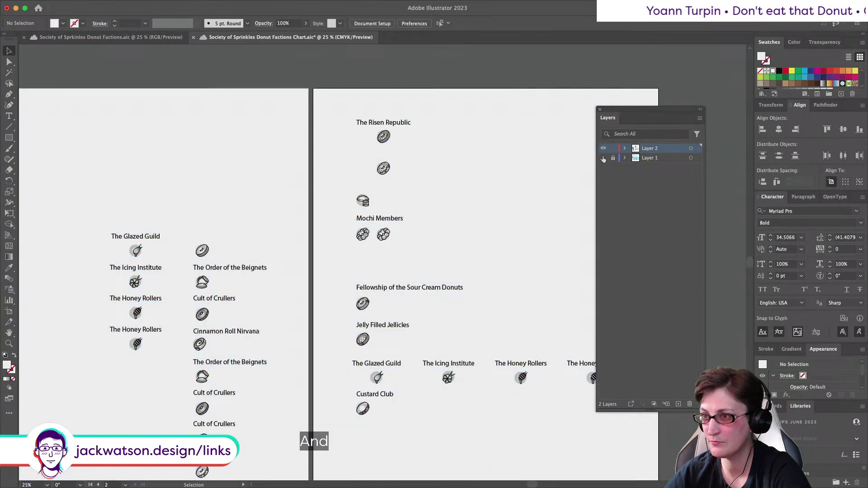
click(603, 158)
Step: Delete the stray beignet icon above Mochi Members and the second Mochi Members icon on the second artboard
click(364, 201)
key(BackSpace)
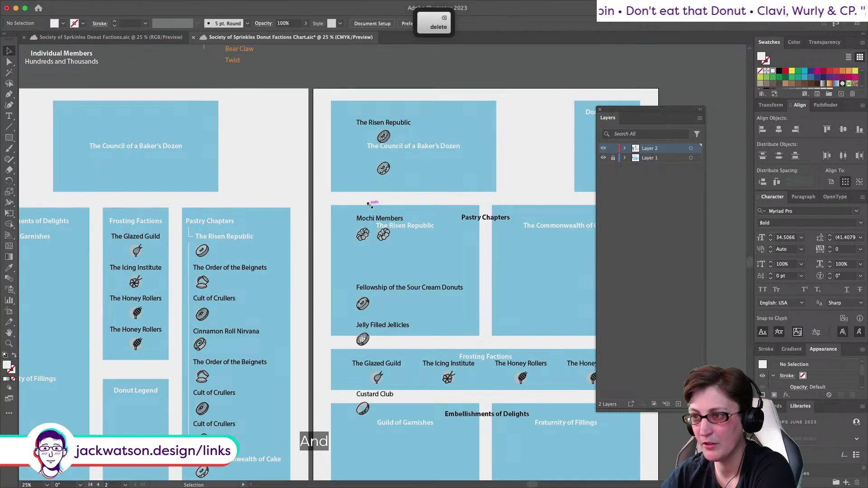
click(378, 231)
key(BackSpace)
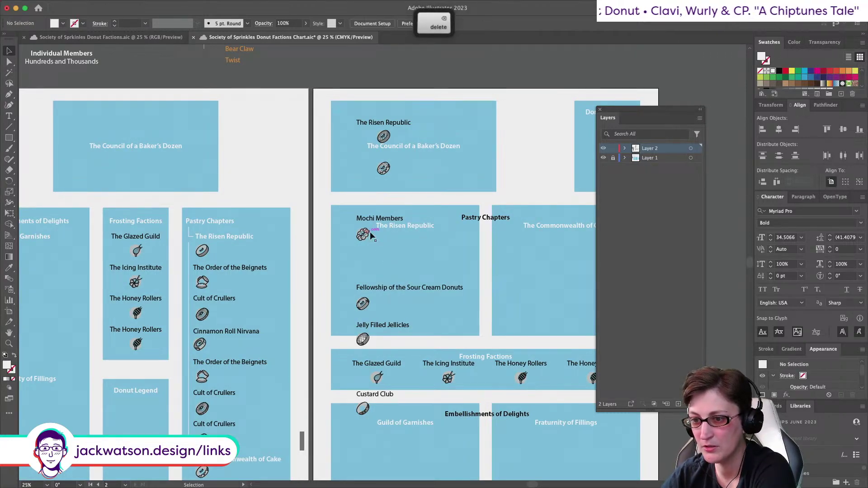
Step: Move the Fellowship of the Sour Cream Donuts and Mochi Members entries under The Commonwealth of Cake on the first artboard
scroll(371, 237, down, 3)
scroll(371, 237, up, 8)
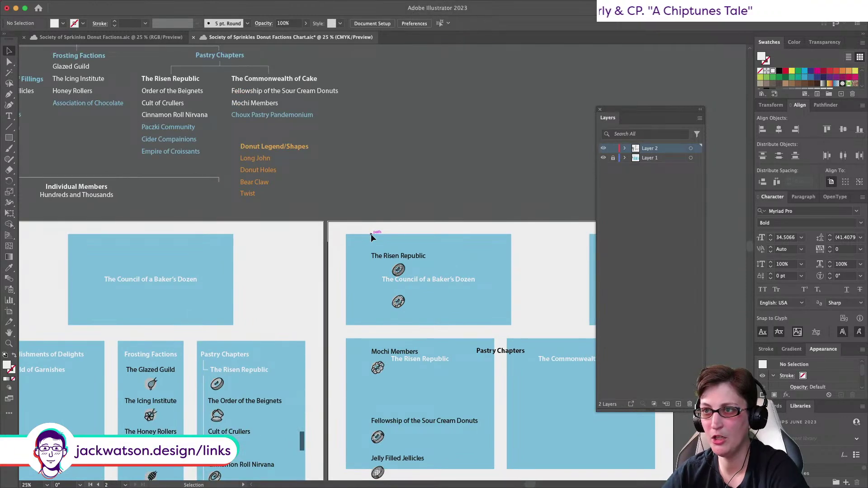
scroll(371, 236, down, 8)
scroll(371, 236, left, 2)
drag(453, 245, 264, 436)
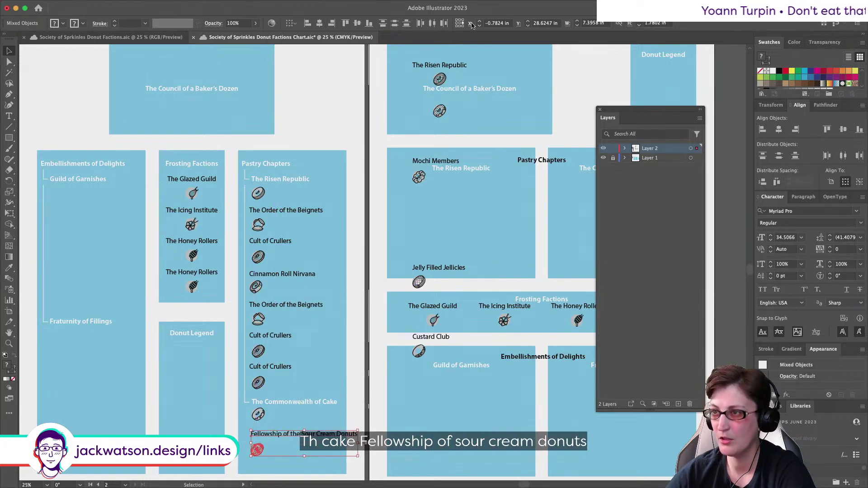
scroll(416, 158, down, 3)
scroll(416, 158, left, 1)
drag(427, 119, 264, 431)
scroll(317, 362, up, 3)
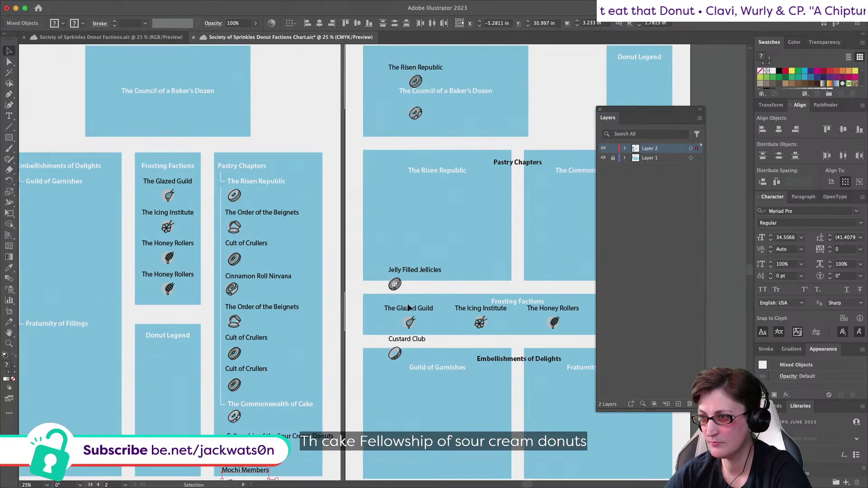
Step: Move the Jelly Filled Jellicles and Custard Club entries together under Fraturnity of Fillings on the first artboard
scroll(479, 419, up, 1)
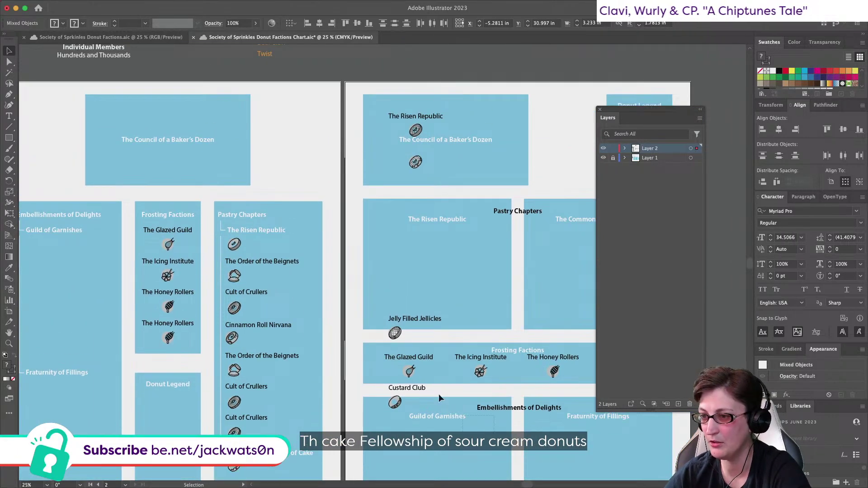
drag(384, 300, 408, 368)
shift+click(407, 369)
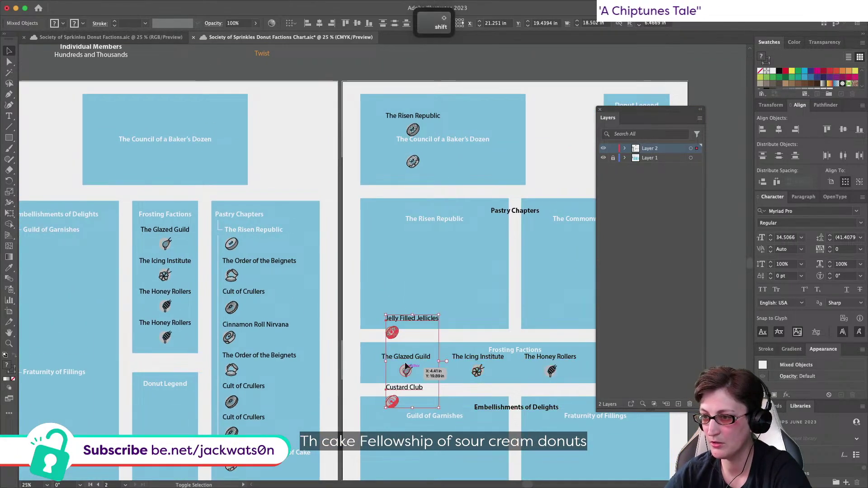
drag(402, 317, 43, 381)
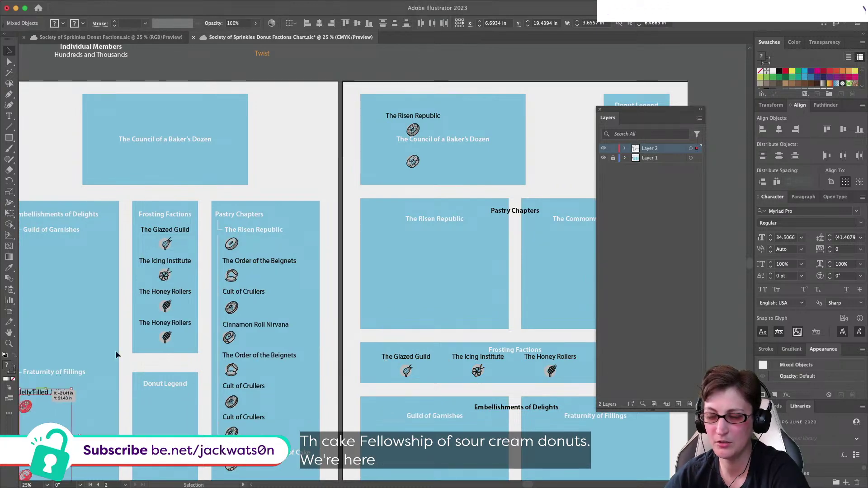
Step: Move the spare sprinkled donut icon from the second artboard's council box under Guild of Garnishes on the first artboard
scroll(462, 244, left, 5)
click(526, 162)
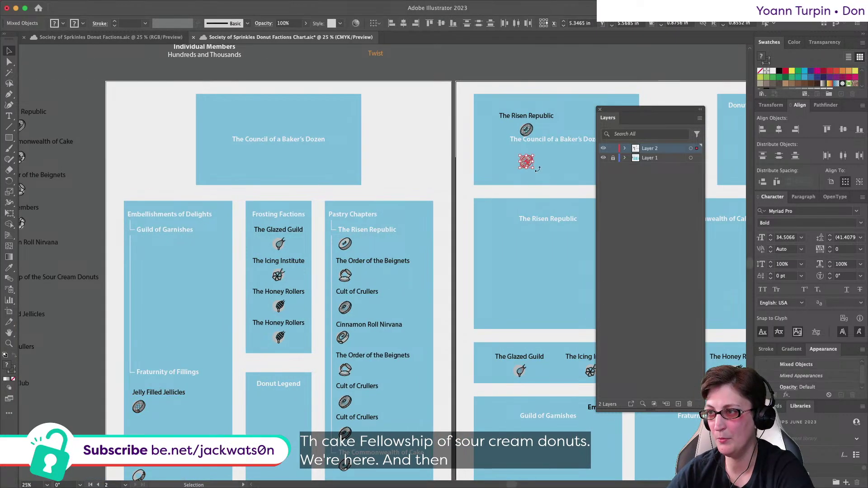
drag(527, 164, 145, 253)
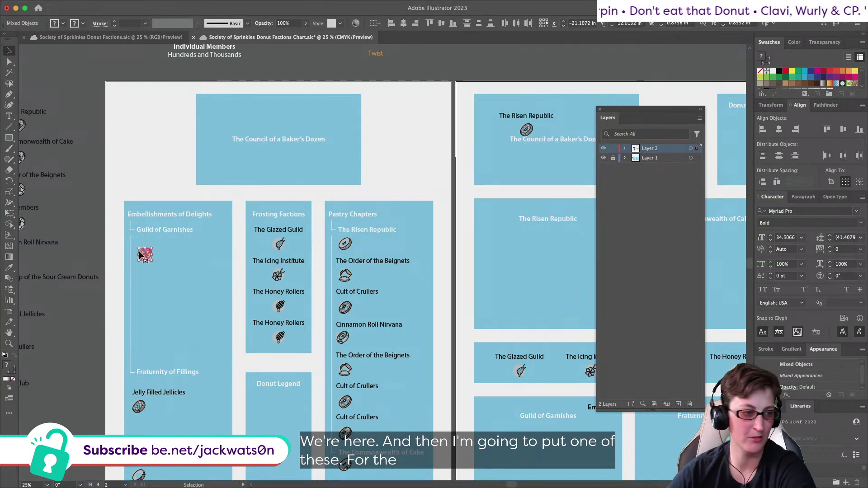
Step: Check the organization outline and delete the leftover The Risen Republic label from the second artboard's council box
scroll(144, 274, up, 5)
scroll(144, 275, down, 2)
scroll(144, 274, right, 2)
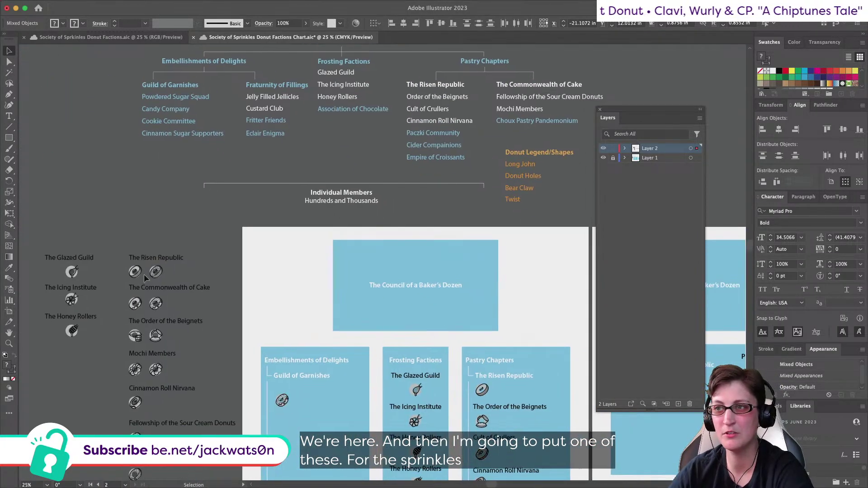
scroll(144, 274, right, 2)
scroll(144, 274, up, 3)
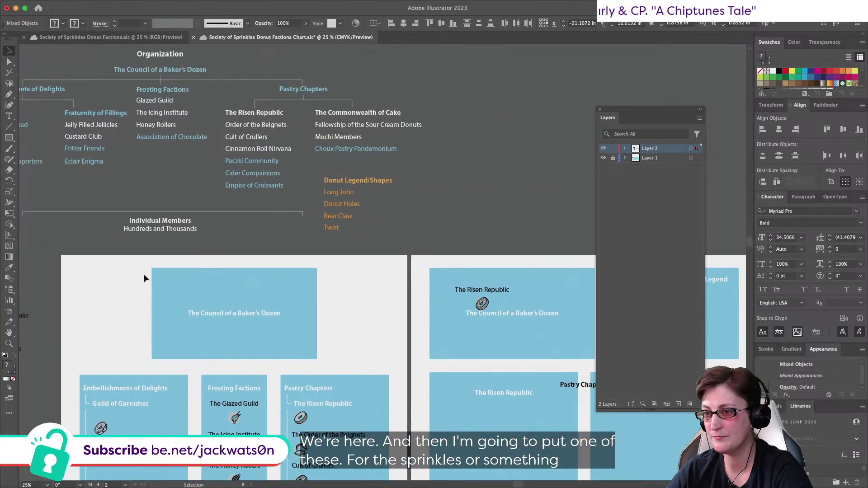
scroll(143, 274, down, 5)
scroll(144, 274, up, 2)
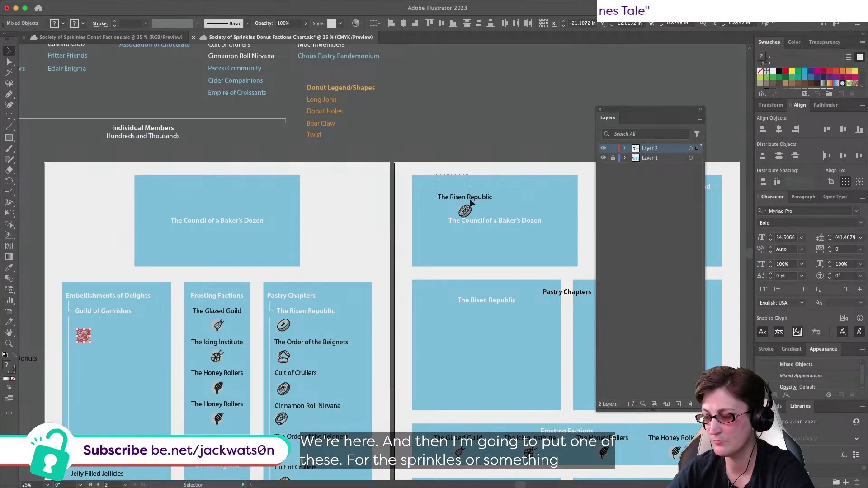
key(cmd+z)
scroll(471, 205, down, 3)
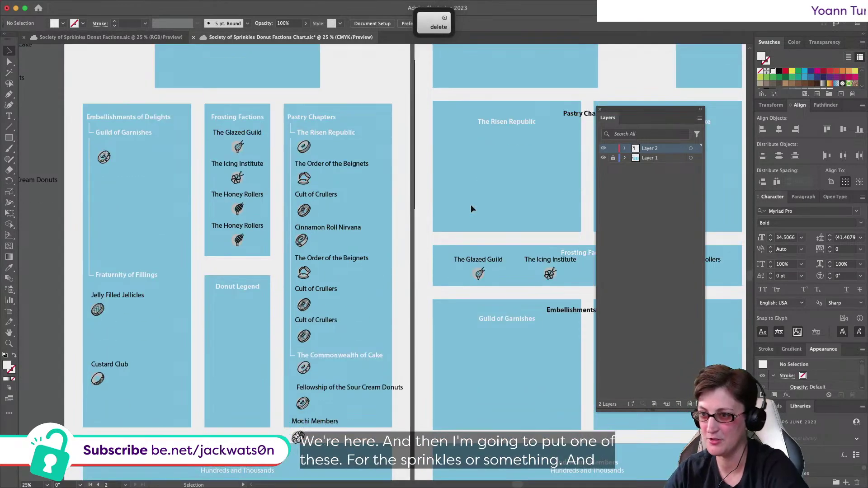
key(super+shift+z)
key(super+shift+a)
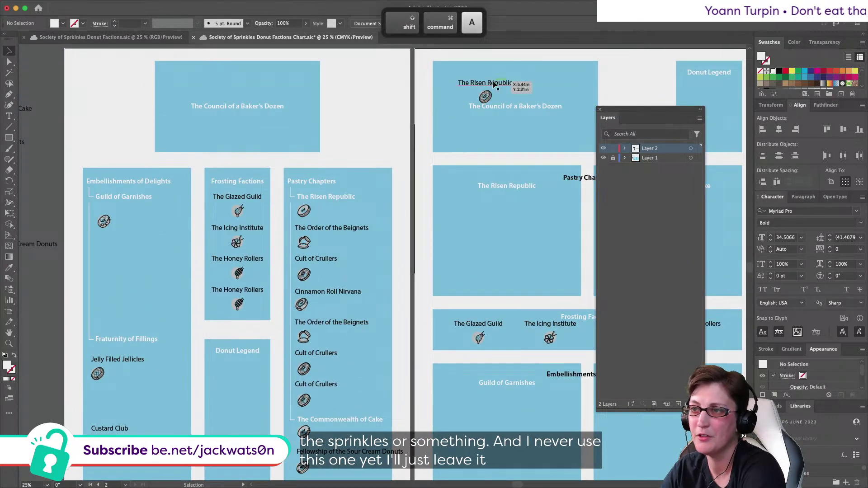
Step: Try ungrouping The Commonwealth of Cake heading and its donut icon, and undo it
scroll(354, 202, down, 3)
click(305, 373)
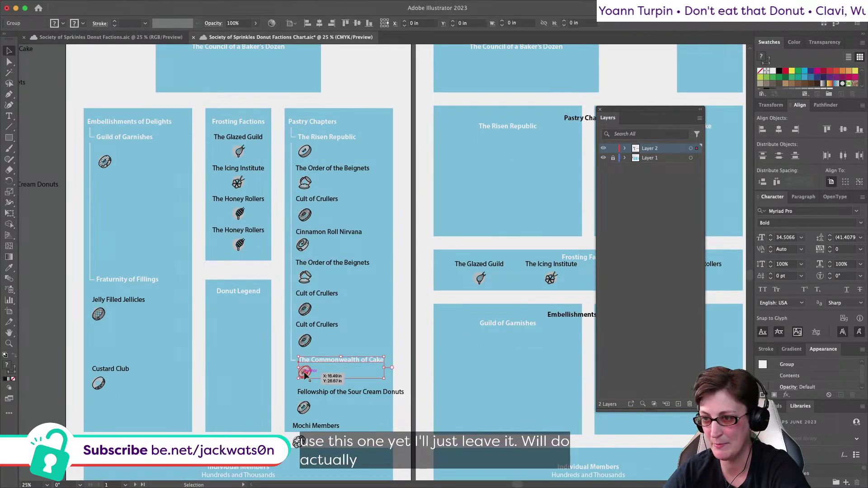
right_click(305, 374)
mouse_move(335, 447)
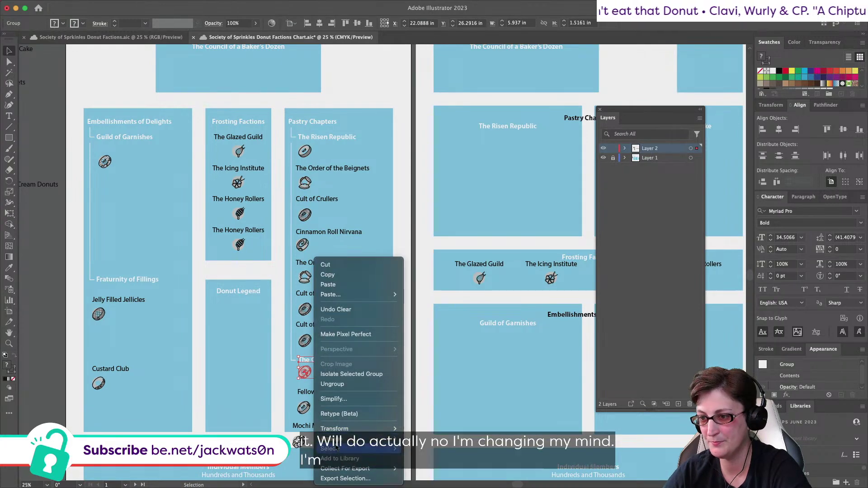
click(337, 385)
key(super+shift+a)
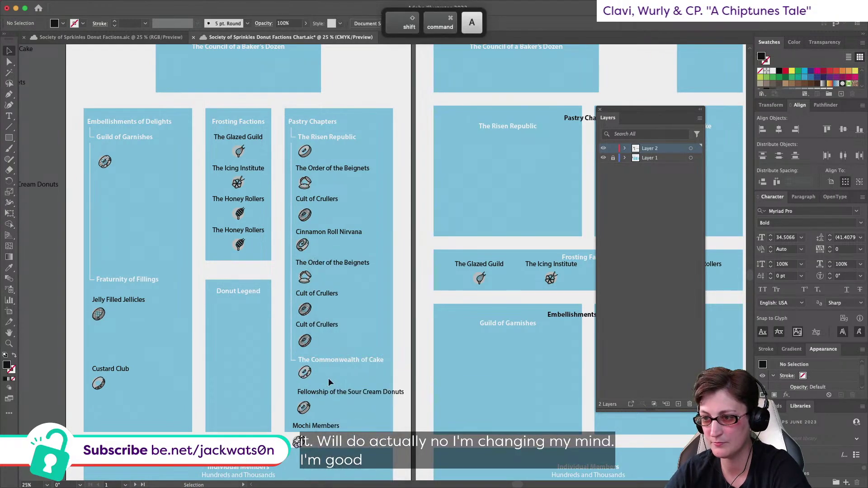
drag(312, 376, 236, 303)
key(super+z)
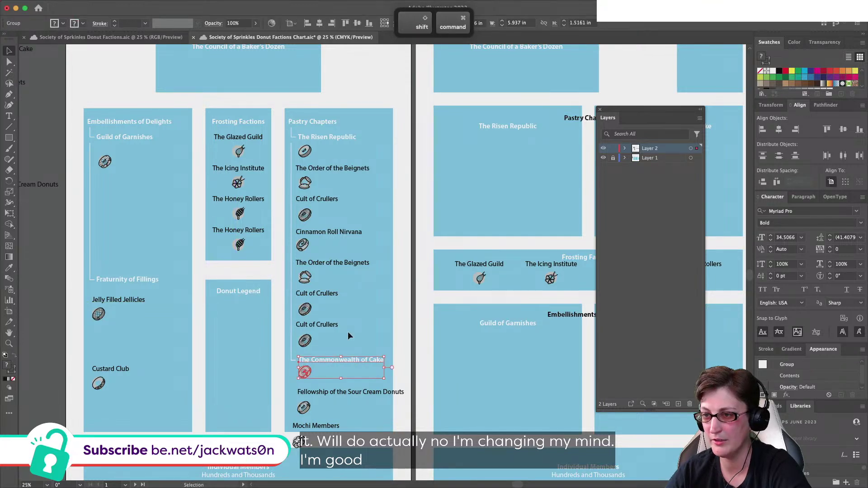
Step: Try placing the second artboard's leftover donut icon beside The Risen Republic icon on the first artboard, and undo the move
scroll(348, 333, up, 2)
key(super+shift+a)
drag(478, 99, 321, 217)
key(super+shift+a)
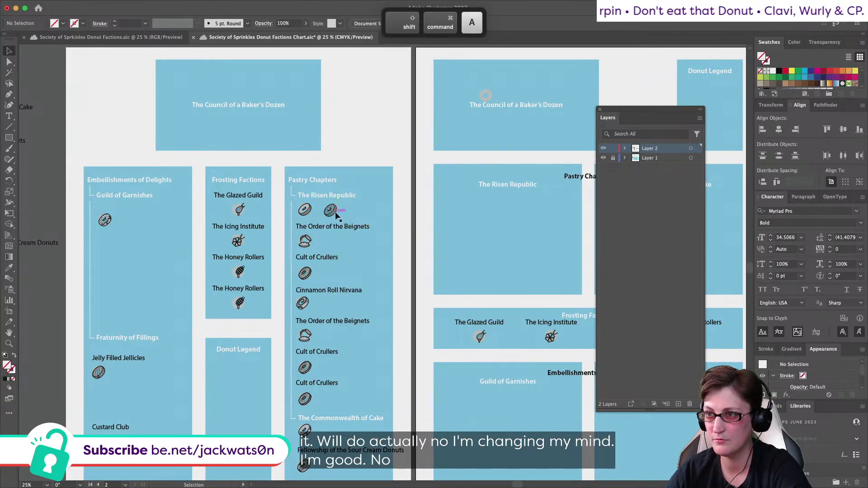
key(super+z)
key(super+z)
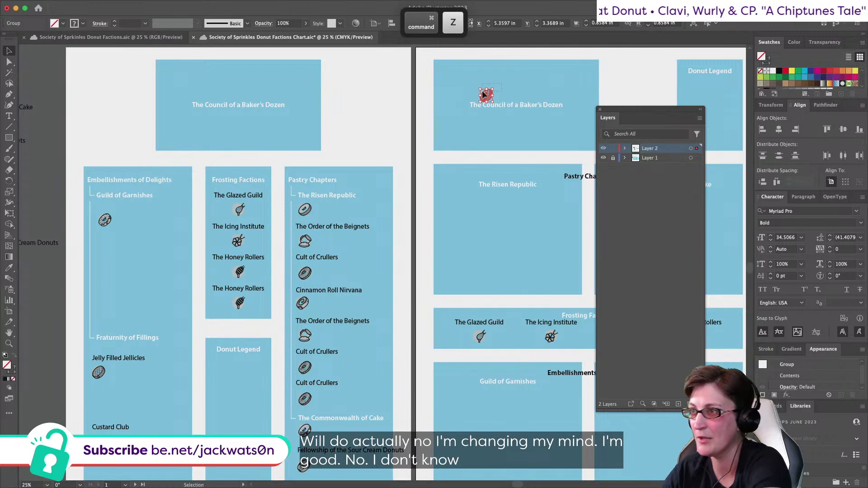
key(super+shift+a)
Step: Group the parts of the Mochi Members donut icon at the foot of the first artboard's Pastry Chapters section
scroll(267, 169, down, 2)
scroll(266, 168, left, 4)
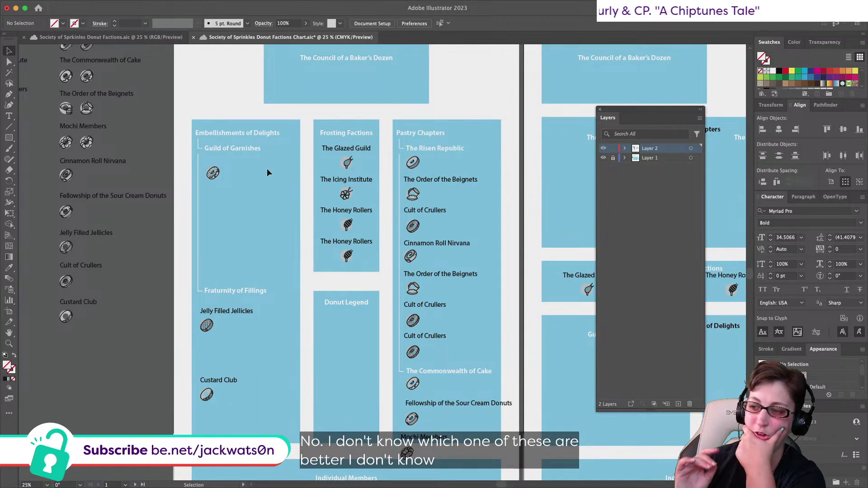
scroll(267, 168, down, 3)
scroll(267, 168, right, 2)
click(319, 290)
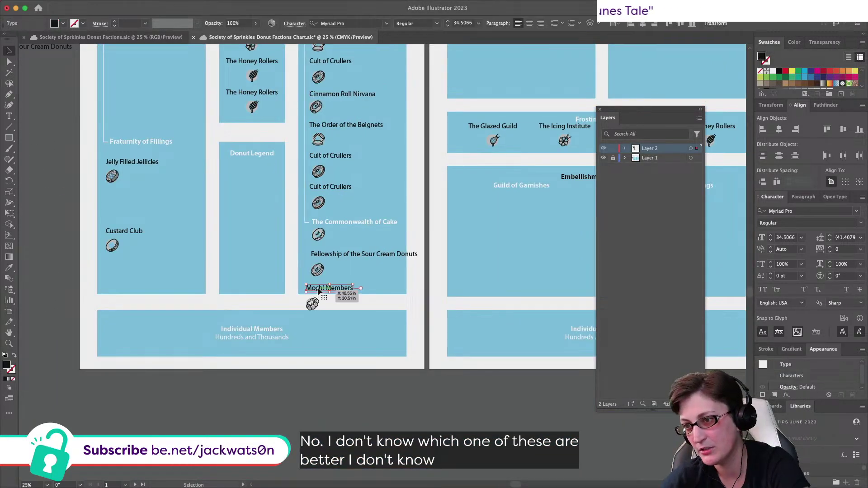
shift+click(286, 304)
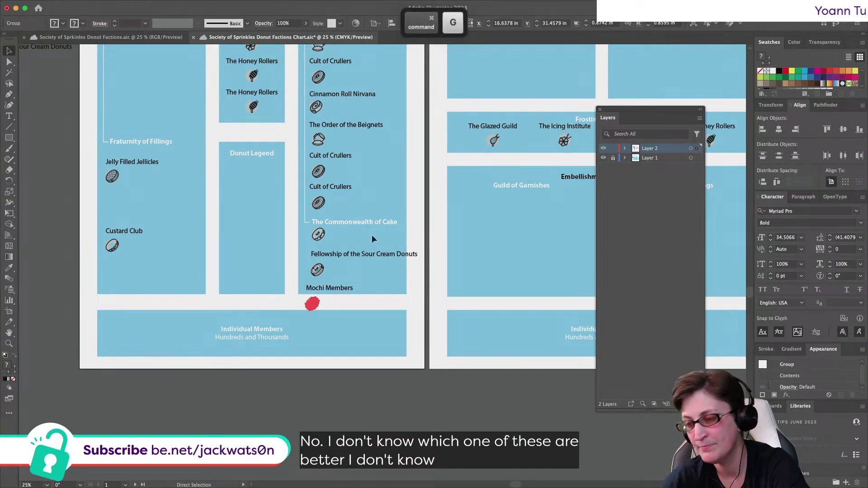
drag(310, 296, 315, 260)
click(323, 238)
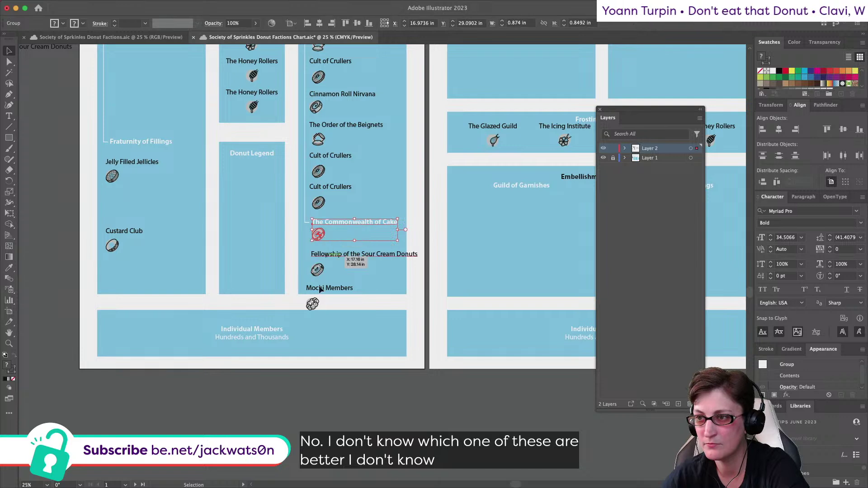
Step: Line up the Fellowship of the Sour Cream Donuts and Mochi Members icons beneath The Commonwealth of Cake's donut icon
key(shift+super+a)
click(315, 302)
shift+click(318, 270)
shift+click(320, 203)
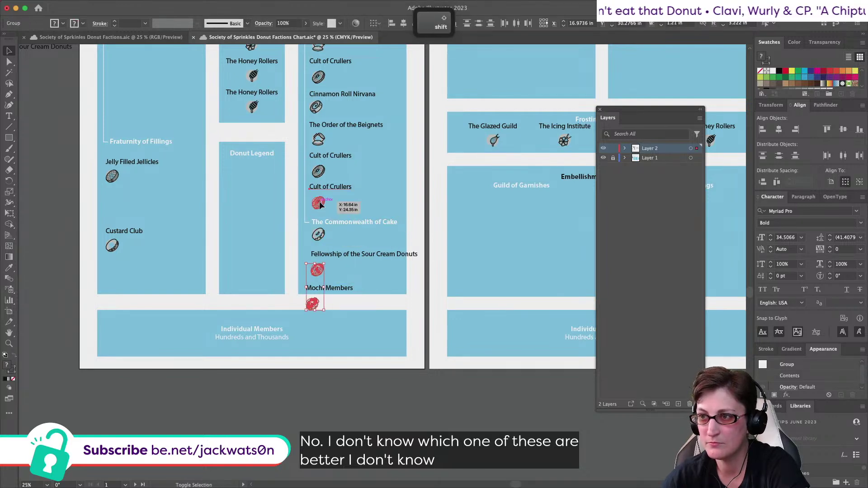
key(shift+super+a)
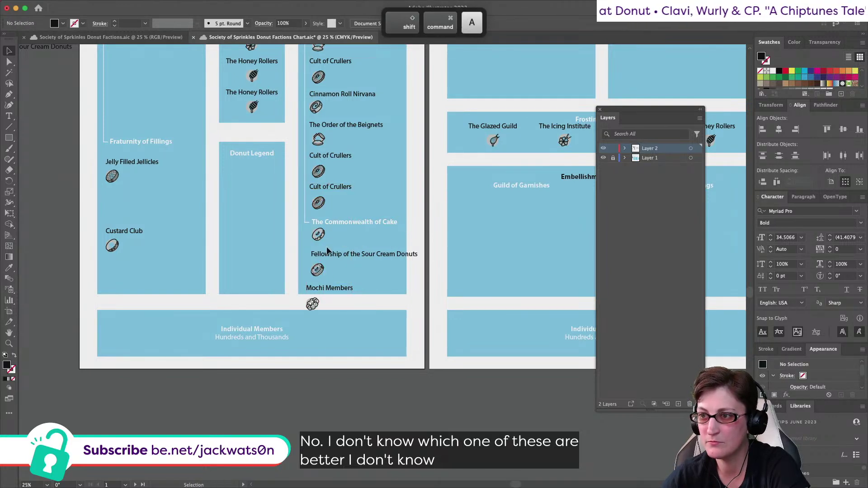
click(317, 270)
shift+click(312, 304)
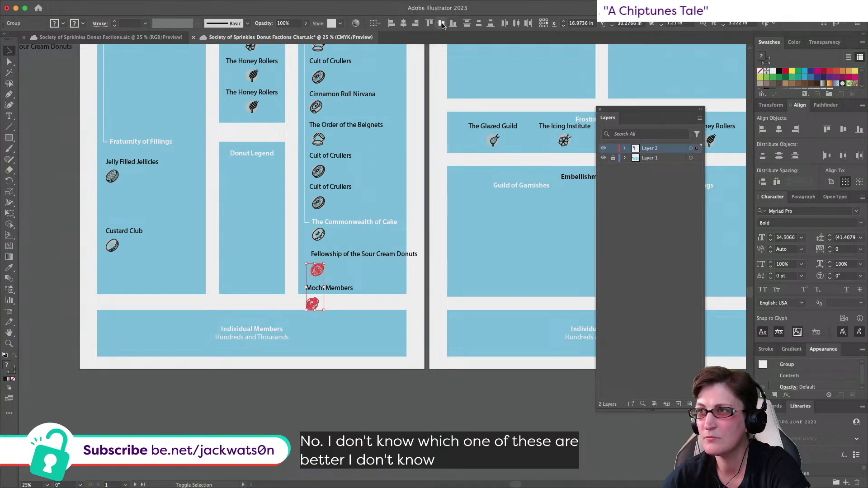
drag(317, 272, 320, 271)
key(super+shift+a)
Step: Left-align the Fellowship of the Sour Cream Donuts and Mochi Members labels with The Commonwealth of Cake heading
click(342, 254)
shift+click(326, 223)
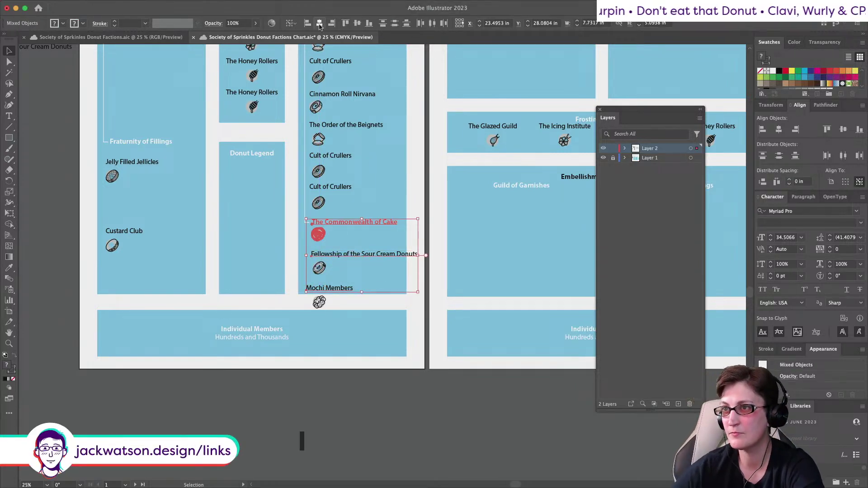
key(shift+super+a)
Step: Group the Mochi Members and Fellowship of the Sour Cream Donuts labels each with its own icon, and save the document
scroll(322, 195, up, 3)
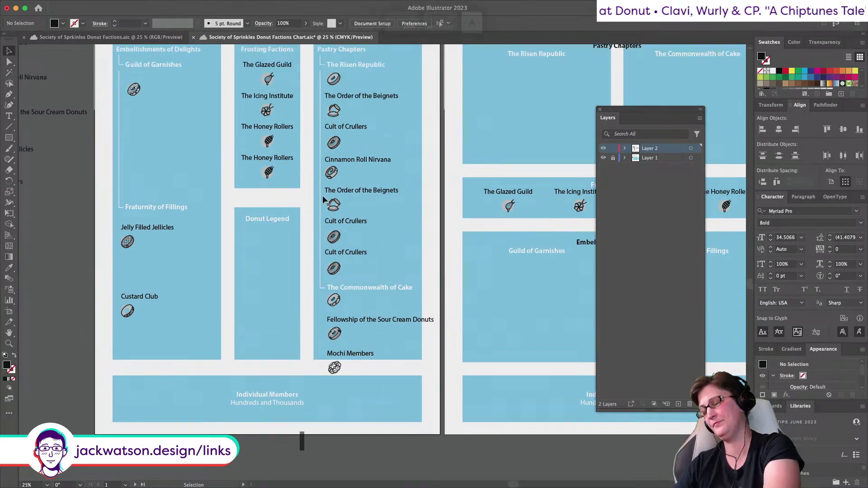
drag(382, 365, 339, 346)
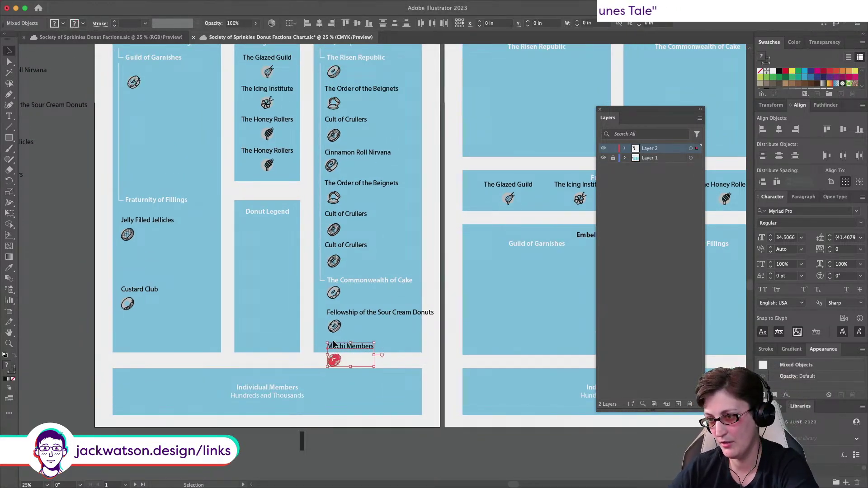
key(super+g)
click(351, 332)
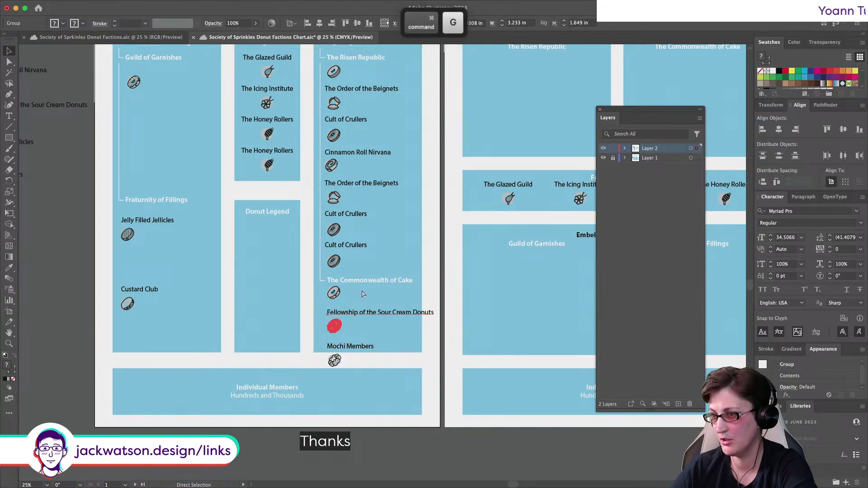
scroll(365, 304, up, 3)
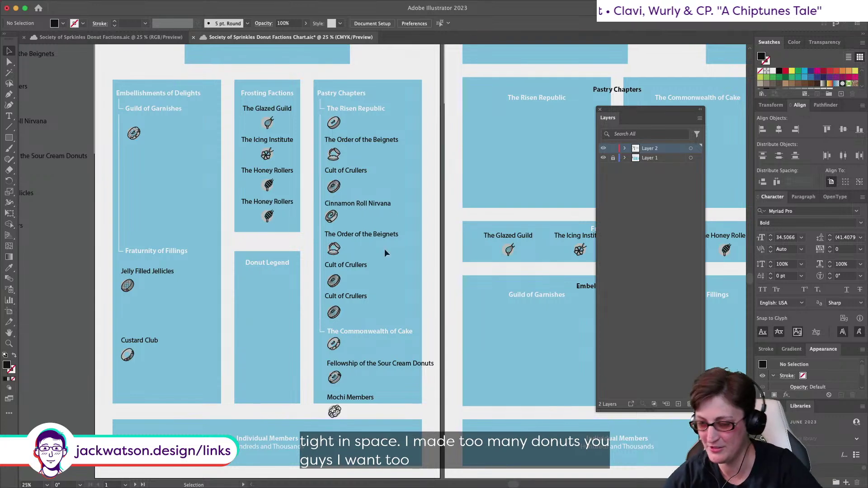
scroll(368, 223, up, 4)
key(super+s)
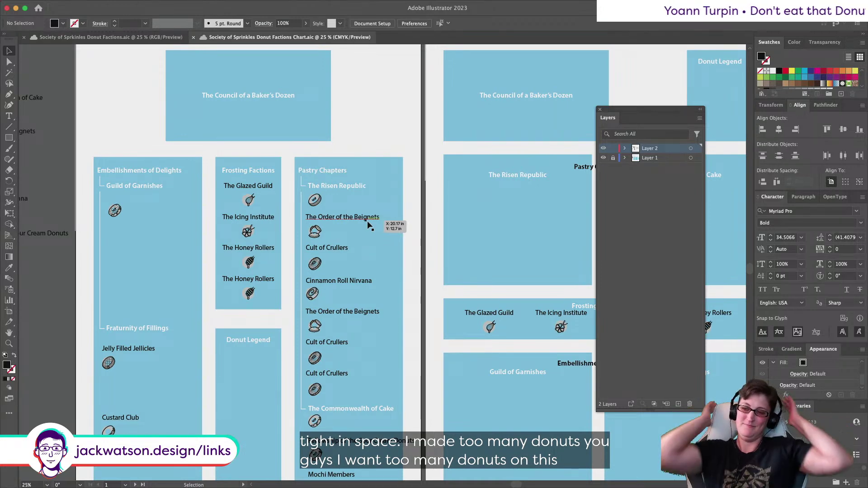
Step: Review the organization outline and compare how much room both artboards' sections leave for the remaining donut factions
scroll(367, 223, down, 3)
scroll(367, 224, up, 10)
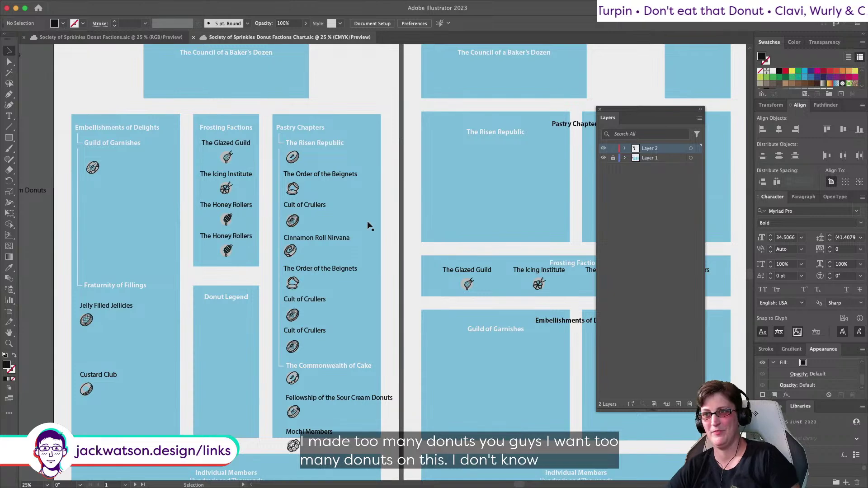
scroll(360, 259, left, 3)
scroll(336, 256, left, 5)
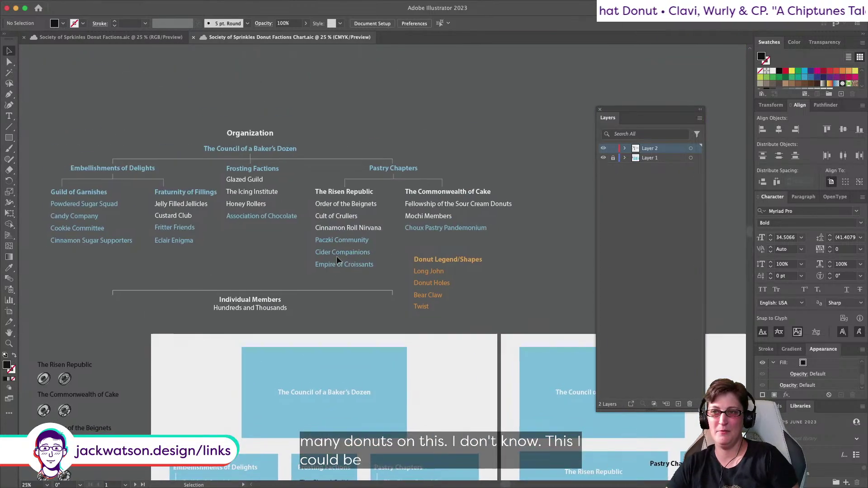
scroll(140, 121, down, 5)
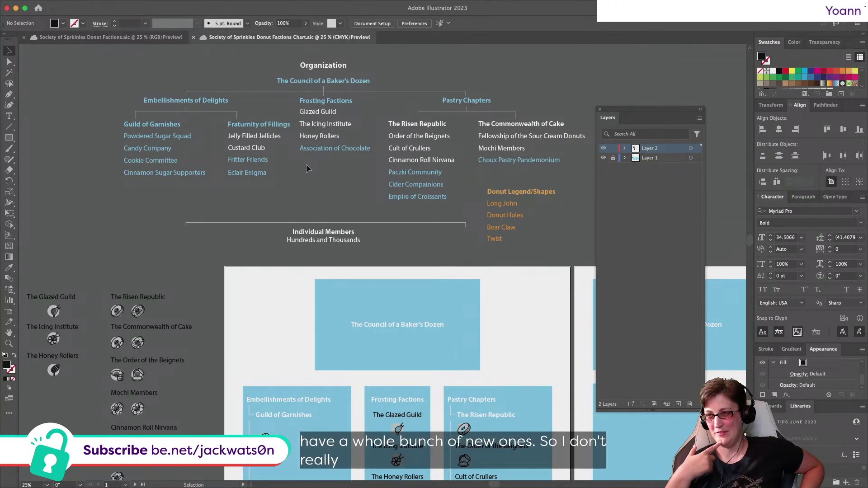
scroll(305, 165, down, 10)
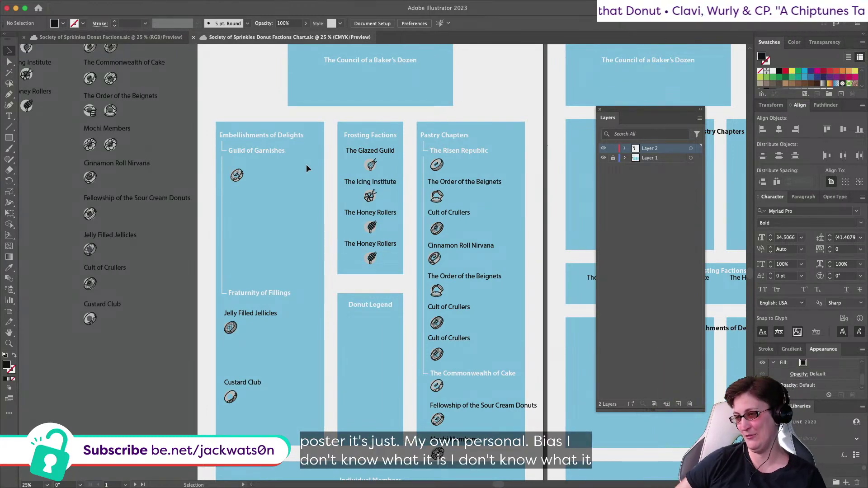
scroll(307, 165, right, 10)
scroll(306, 165, down, 3)
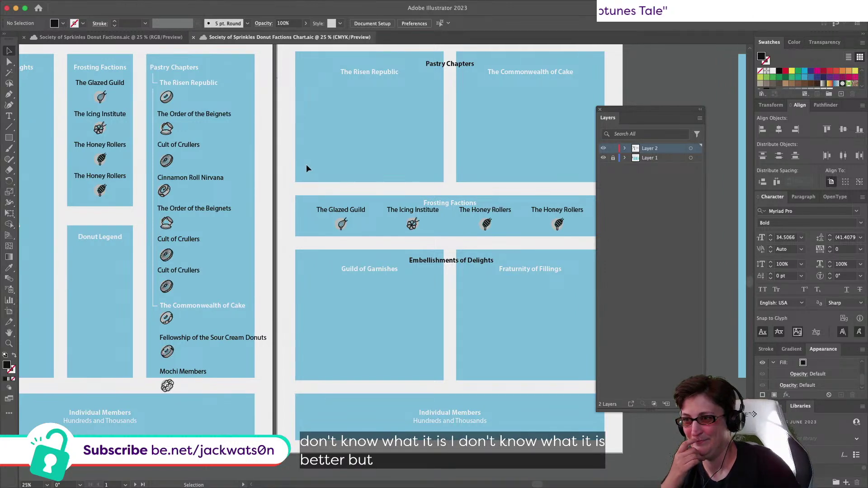
scroll(306, 164, up, 3)
scroll(357, 142, left, 4)
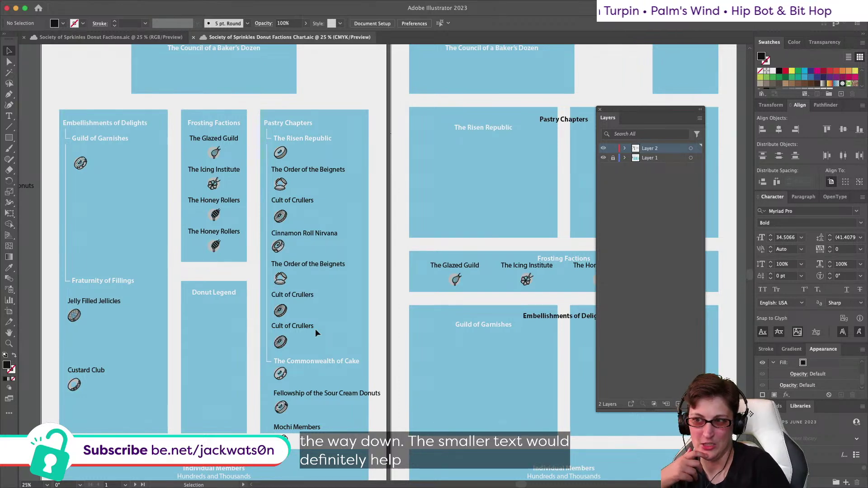
scroll(316, 330, right, 5)
scroll(316, 330, up, 2)
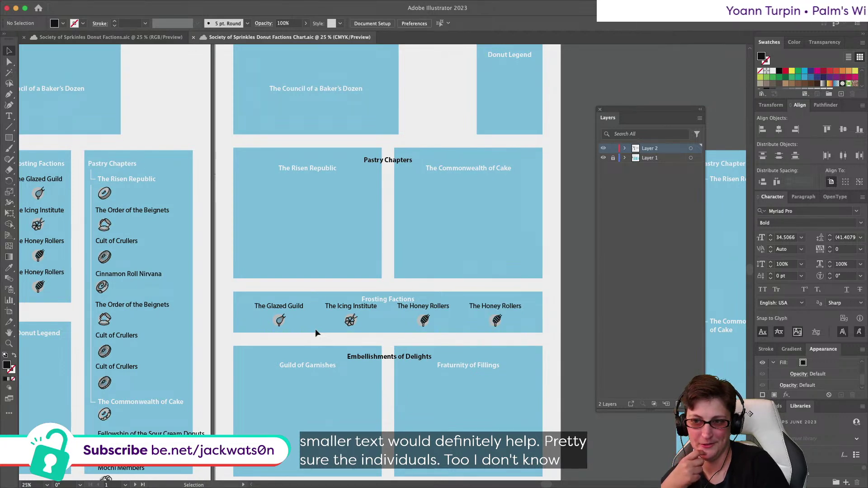
scroll(315, 207, left, 2)
scroll(316, 206, down, 1)
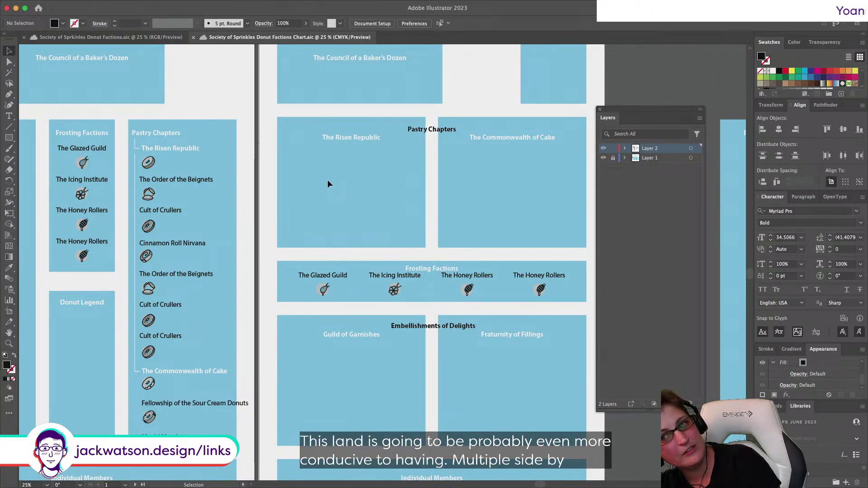
scroll(329, 184, left, 2)
scroll(329, 184, up, 1)
scroll(328, 183, up, 4)
scroll(328, 183, left, 5)
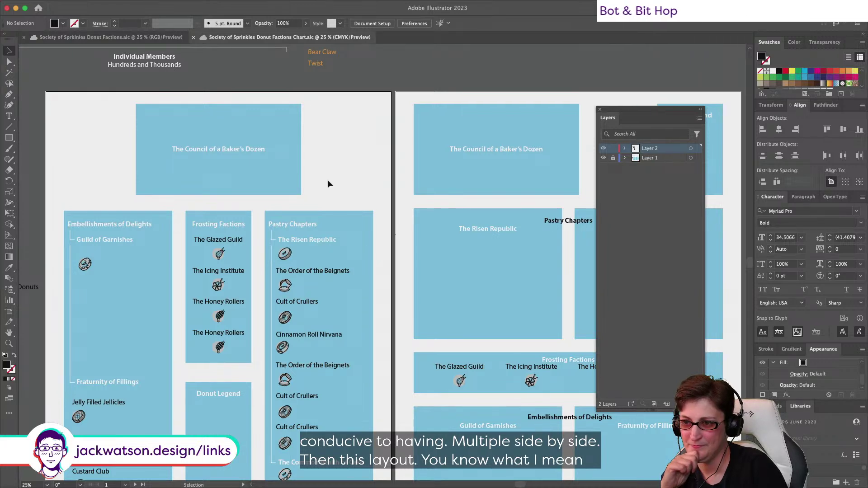
scroll(327, 180, down, 7)
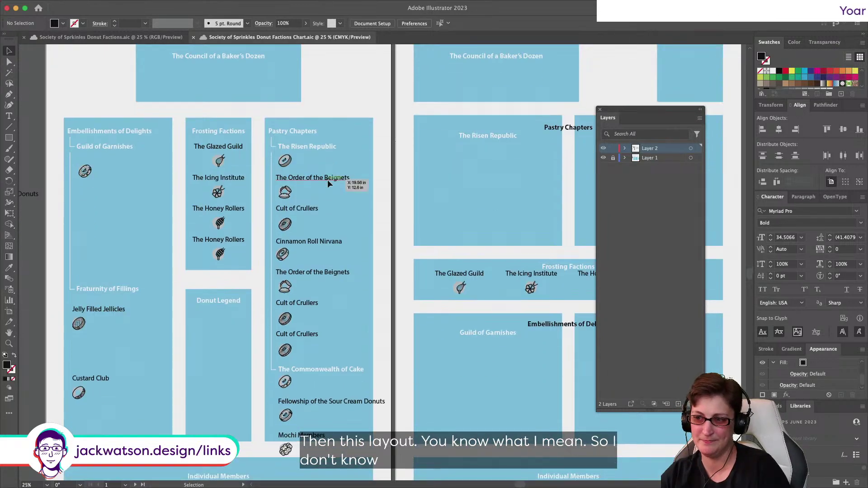
scroll(328, 180, left, 2)
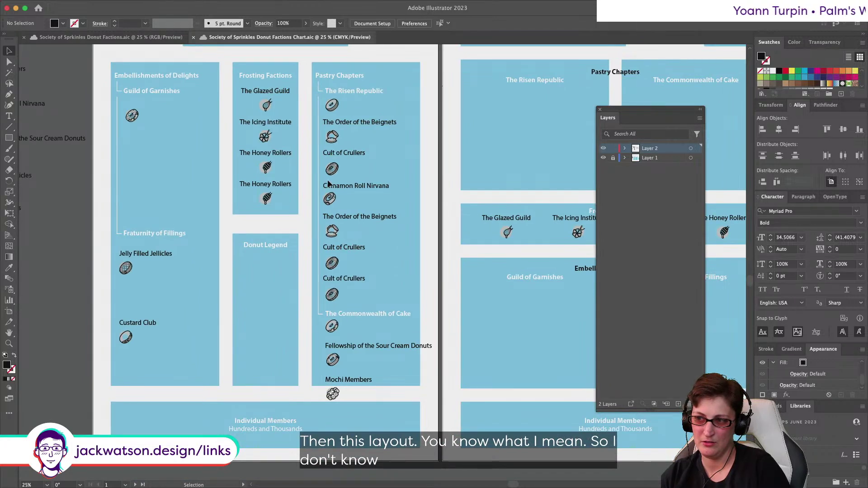
scroll(328, 182, down, 1)
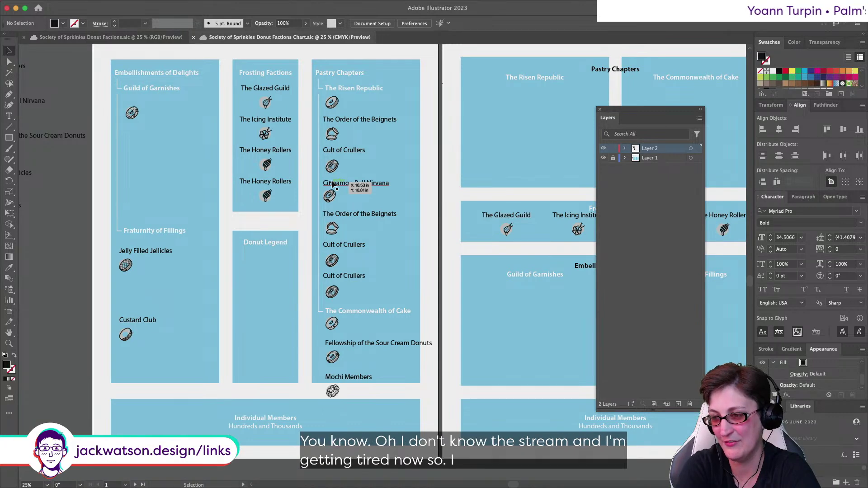
Step: Duplicate the Mochi Members entry below itself and space the four Commonwealth of Cake entries evenly in the column
scroll(468, 175, down, 3)
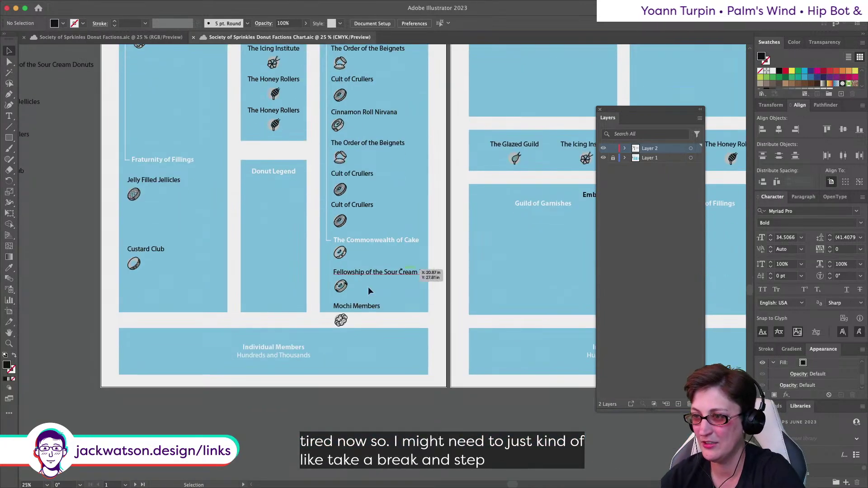
drag(350, 309, 354, 347)
shift+click(357, 306)
shift+click(344, 287)
shift+click(340, 241)
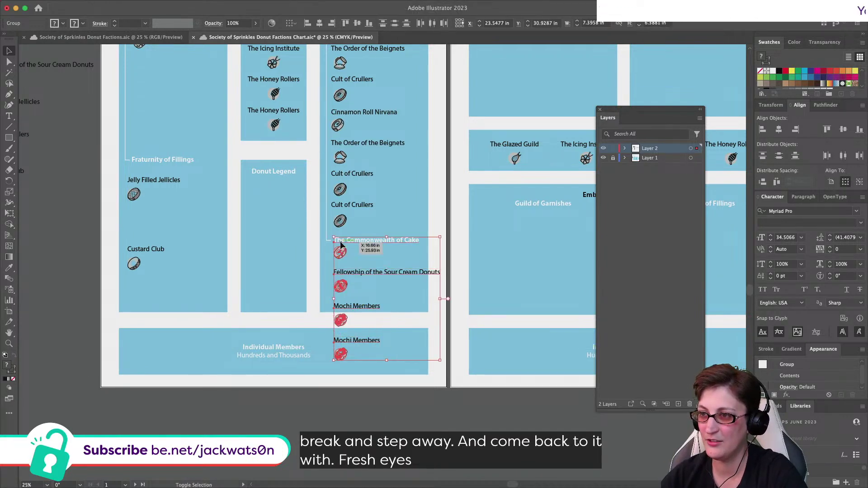
click(394, 25)
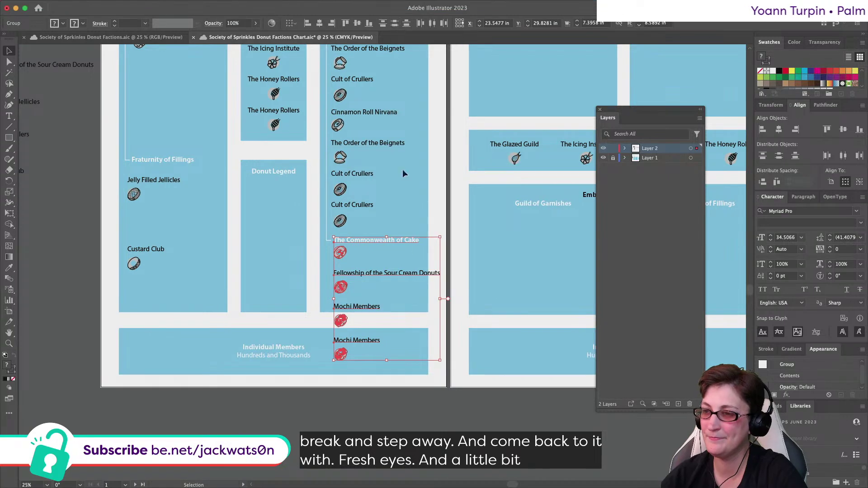
click(389, 197)
Step: Shorten the first artboard's council box on Layer 1 to about 4.5 in high and vertically center its heading inside it
scroll(389, 197, up, 2)
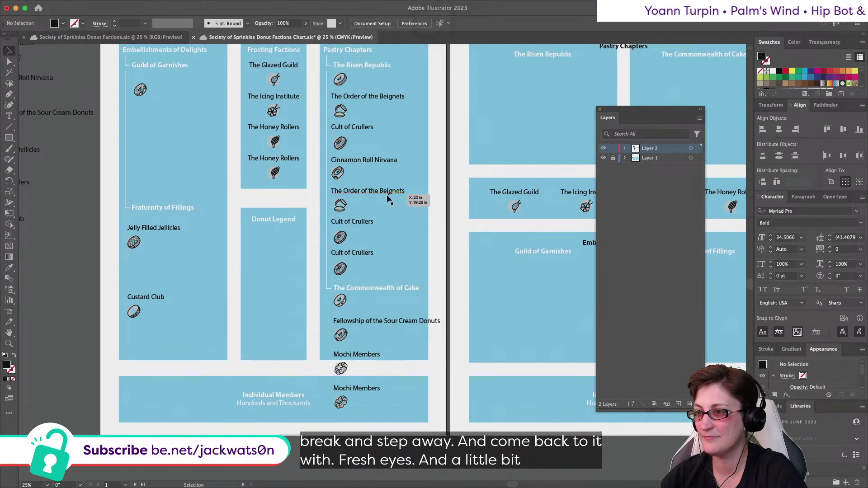
scroll(386, 195, down, 1)
scroll(386, 196, left, 2)
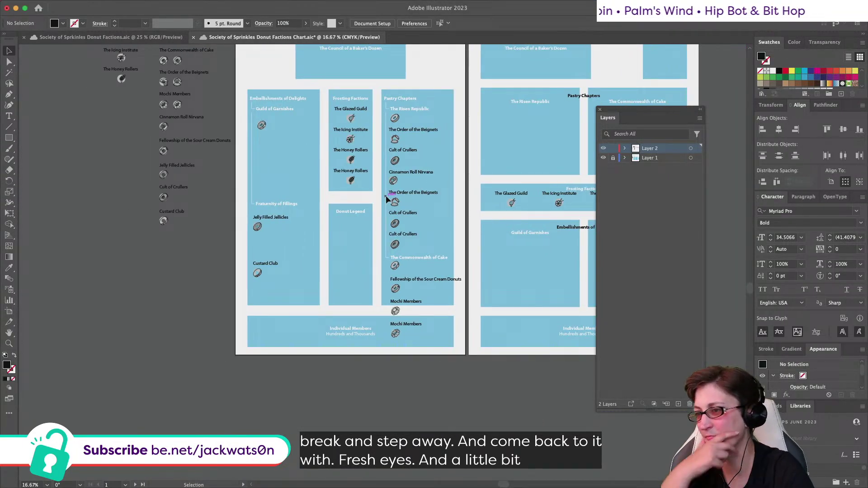
scroll(386, 195, up, 4)
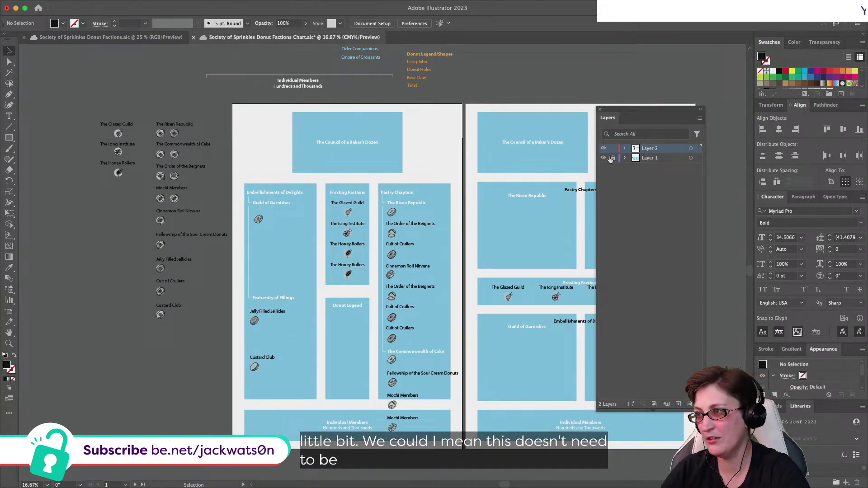
click(352, 120)
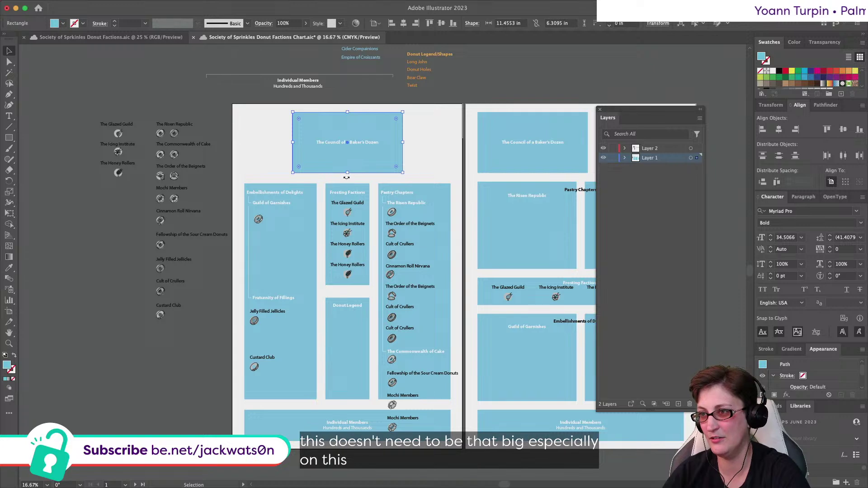
drag(348, 172, 347, 156)
shift+click(325, 141)
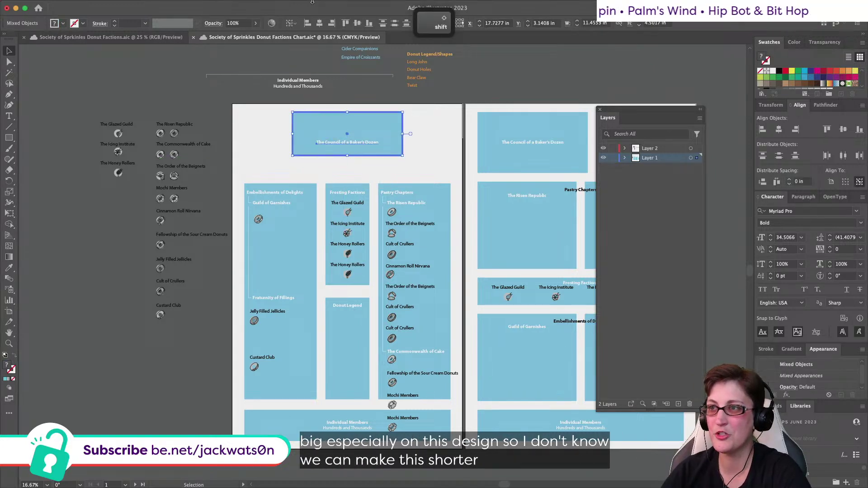
click(358, 23)
Step: Move the first artboard's Embellishments, Frosting Factions, Donut Legend and Pastry Chapters boxes with their contents up toward the council box
drag(246, 173, 433, 429)
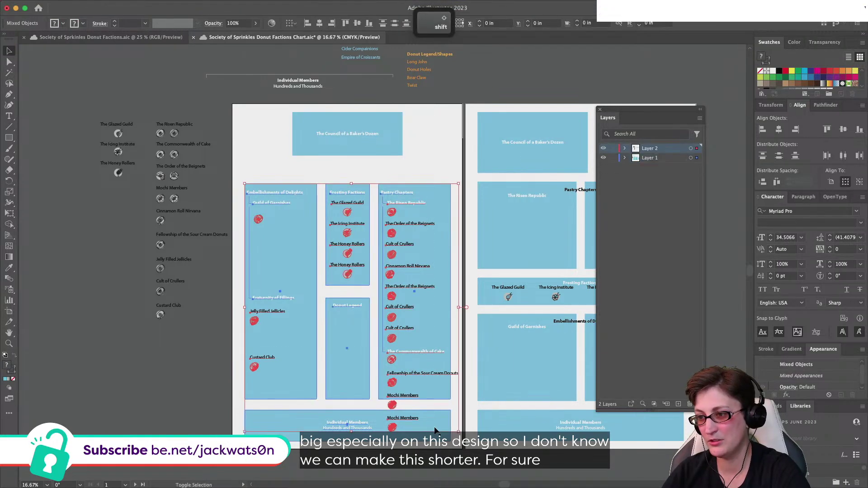
drag(426, 397, 423, 374)
scroll(423, 375, left, 1)
key(super+shift+a)
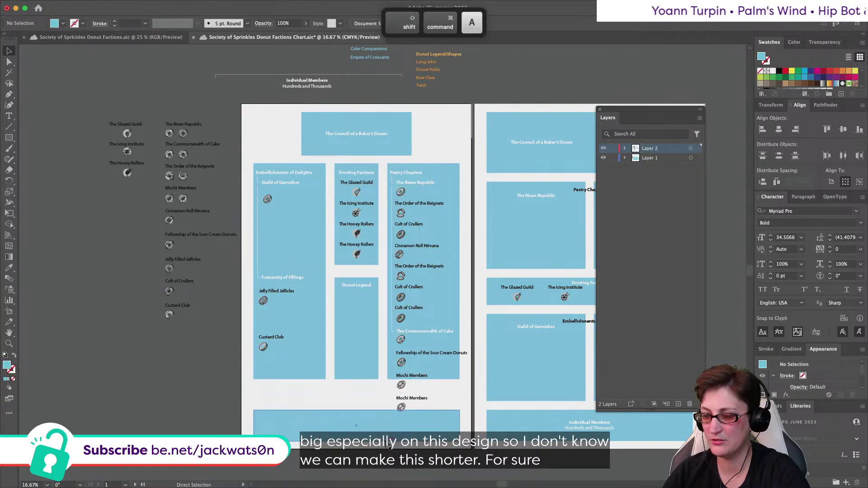
Step: Undo the last move and shift the first artboard's three section columns with their contents up again, closer beneath the council box
key(super+z)
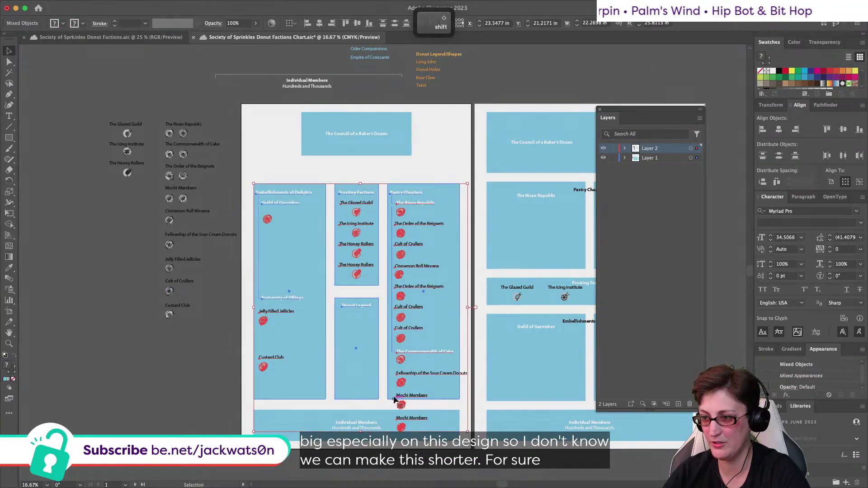
drag(401, 405, 400, 384)
key(super+shift+a)
Step: Extend the first artboard's Embellishments of Delights and Pastry Chapters boxes downward to about 25 in high and save the document
scroll(387, 293, right, 5)
click(386, 293)
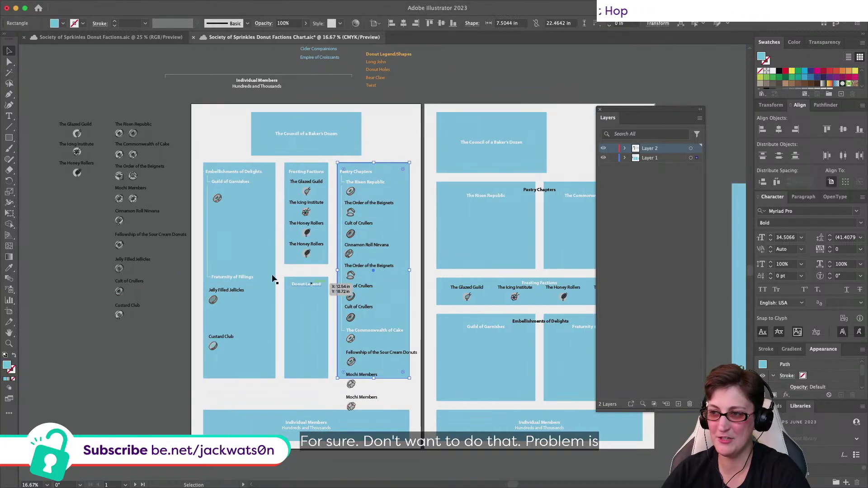
shift+click(253, 288)
shift+click(305, 316)
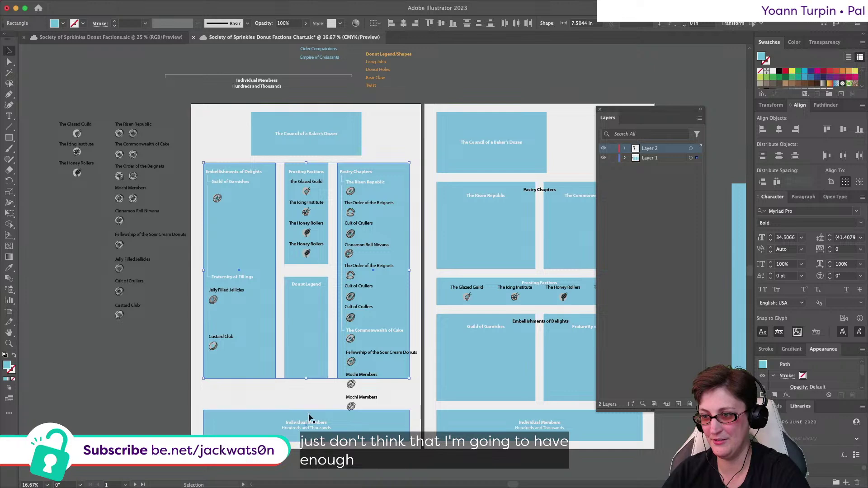
drag(306, 378, 310, 404)
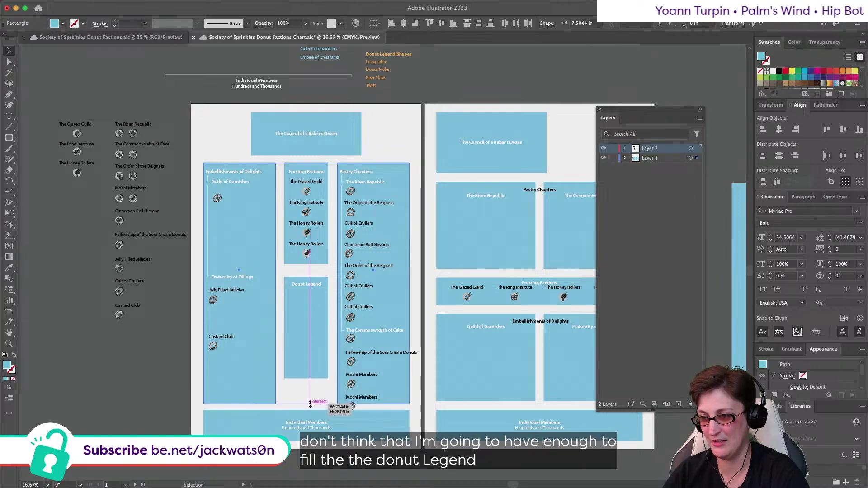
click(308, 388)
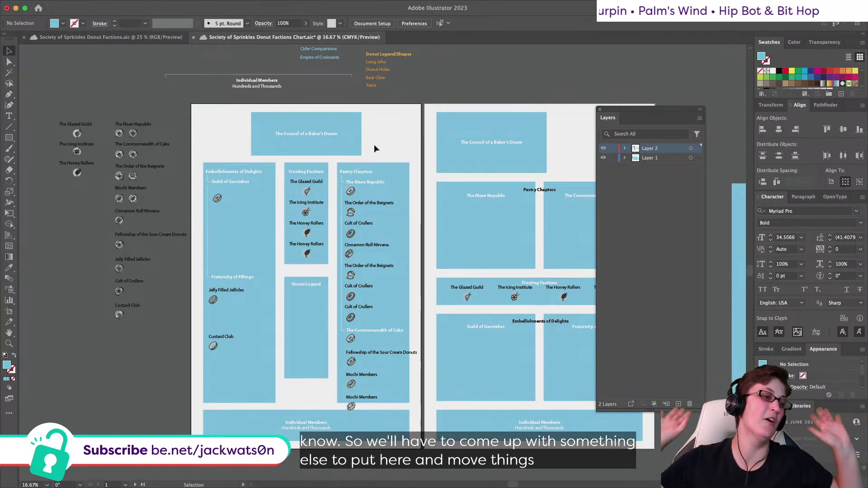
scroll(373, 145, right, 1)
key(super+s)
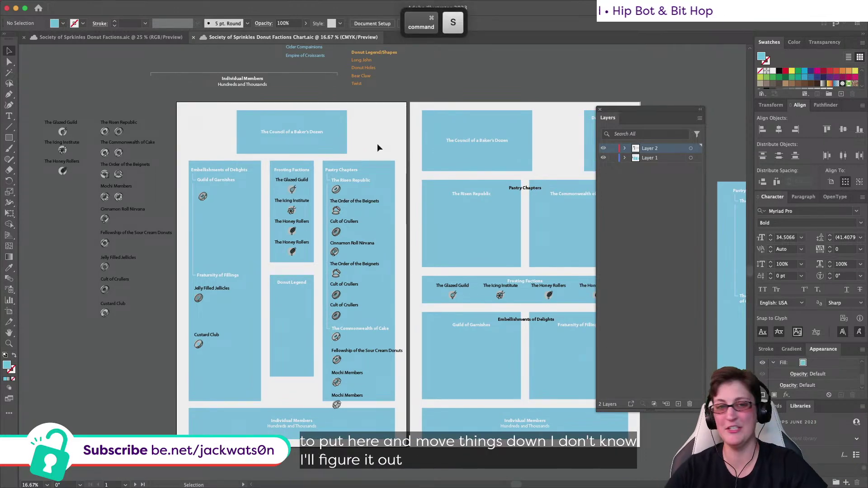